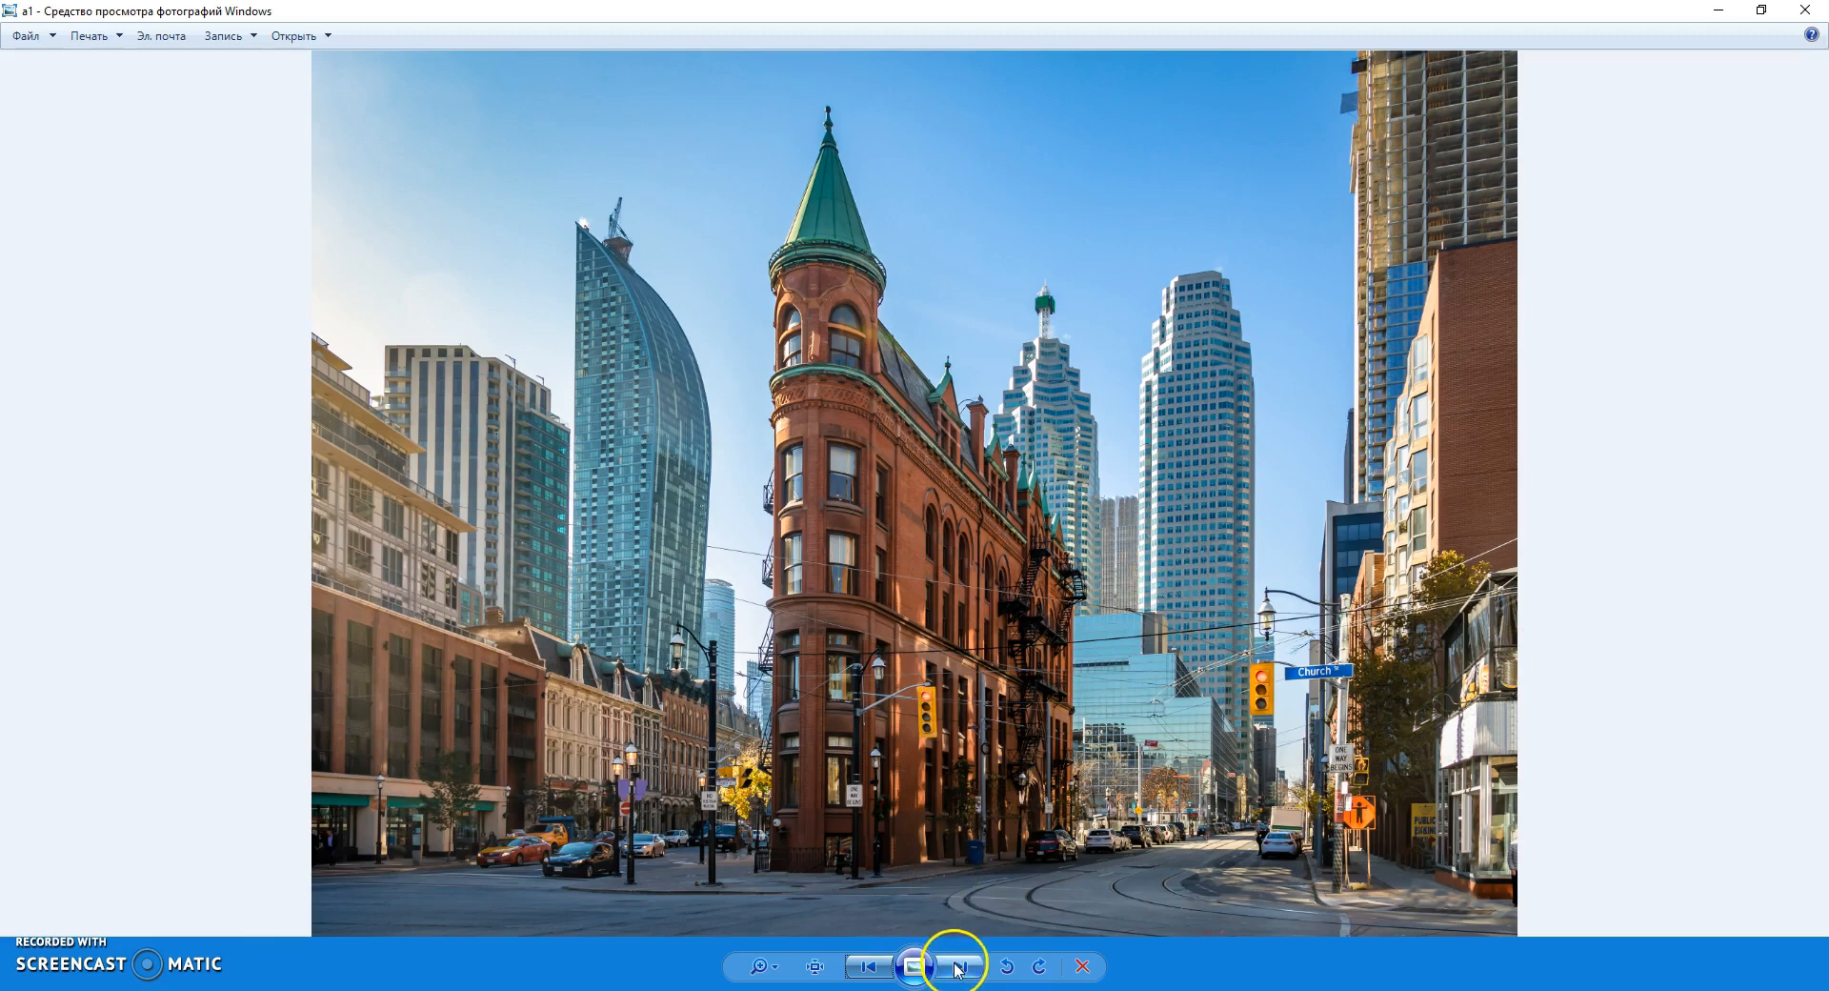
Page from the original street photo a1 through the red-marked images a2, a3 and a4 to the result image a5.
left_click(958, 968)
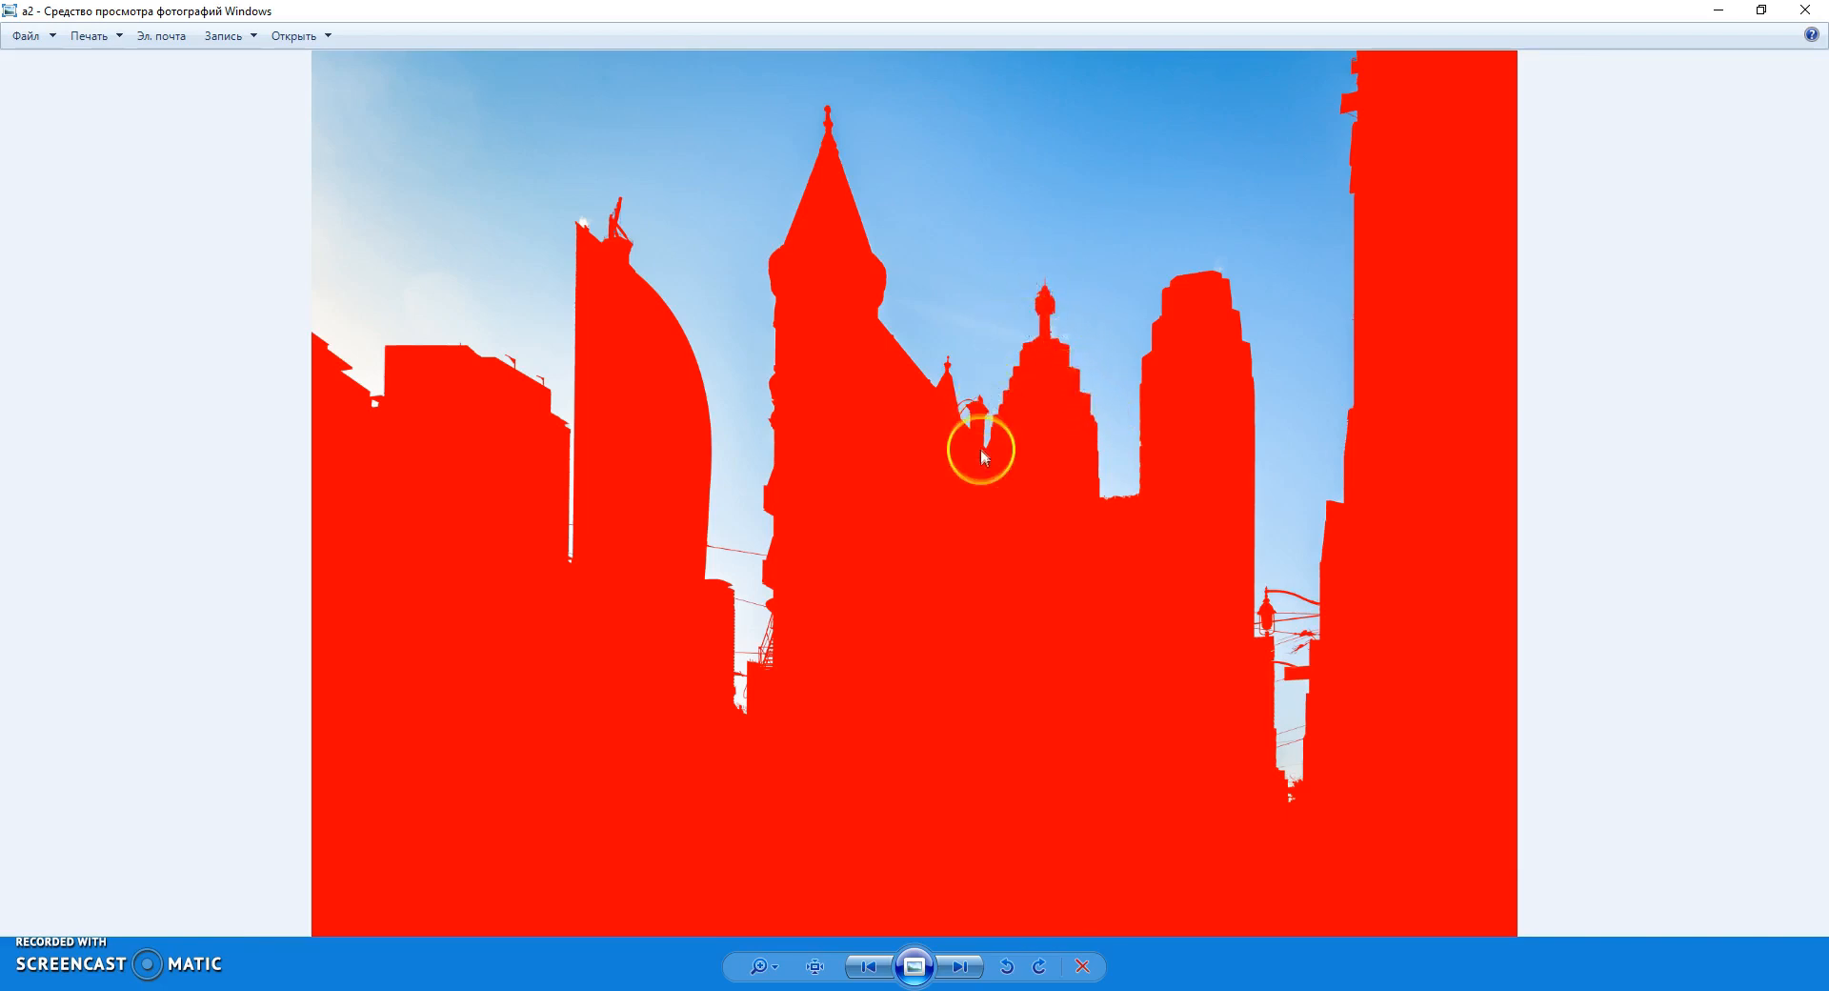
left_click(970, 966)
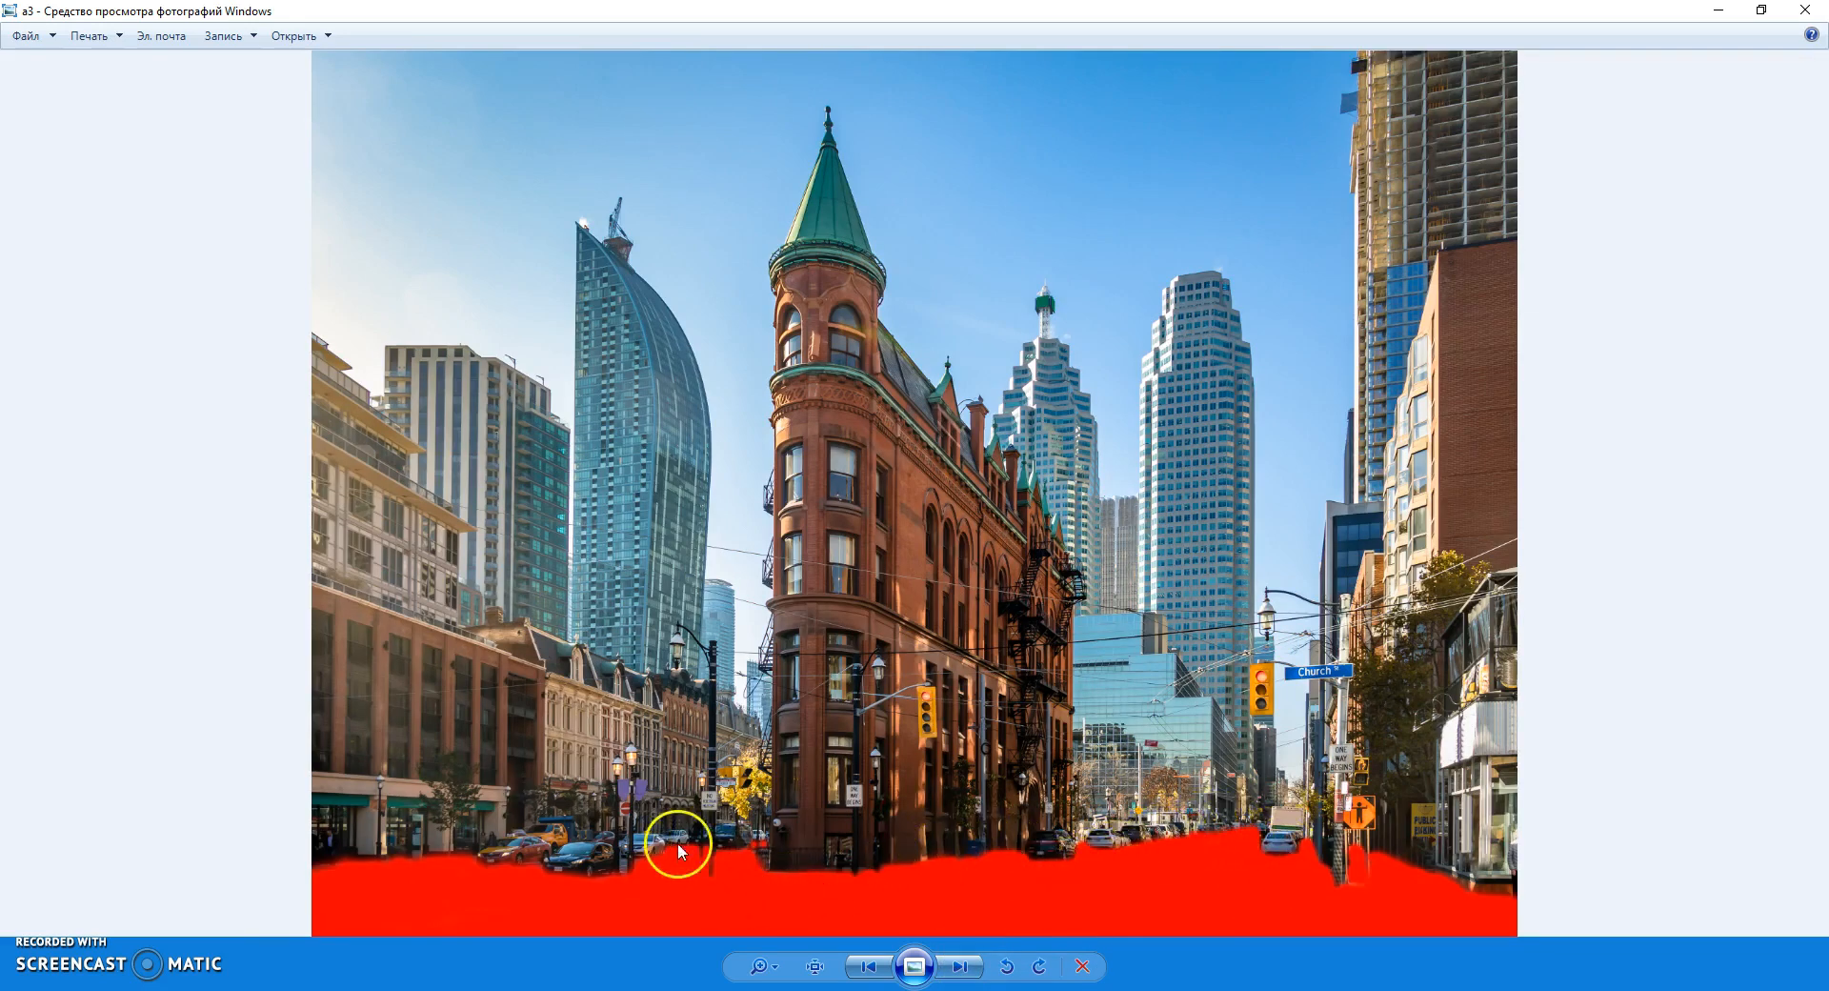
left_click(960, 967)
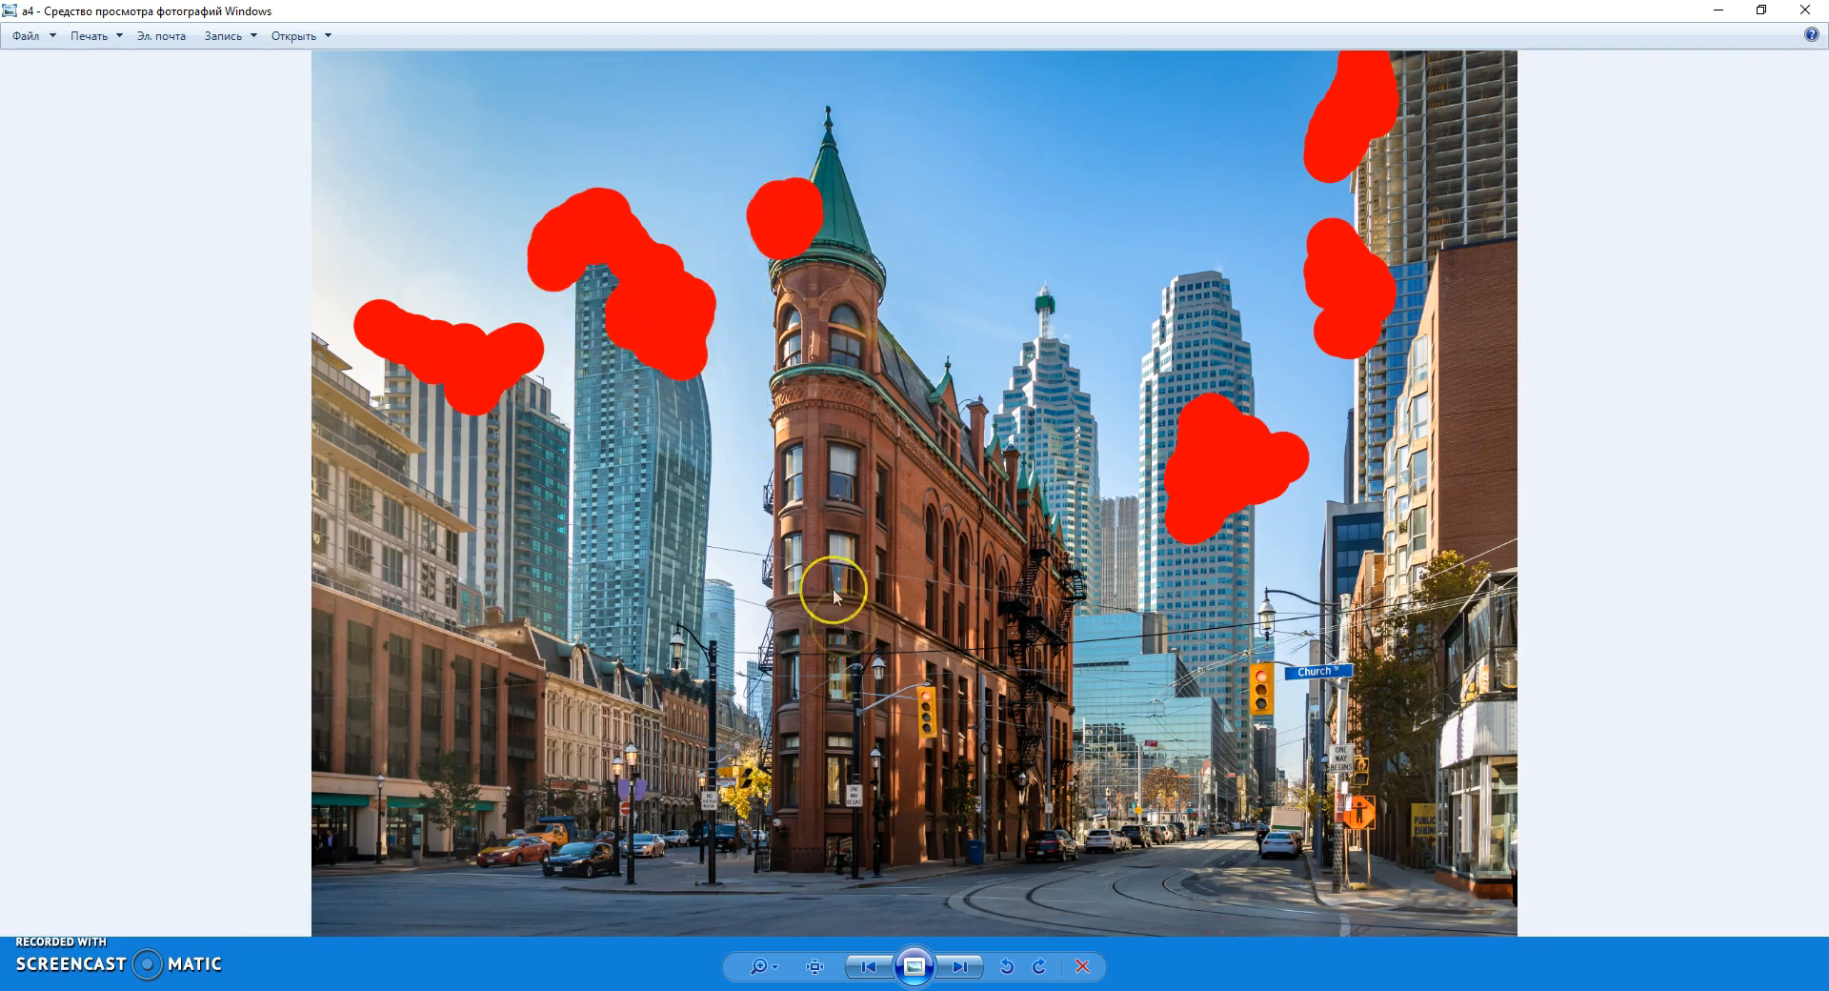
left_click(959, 968)
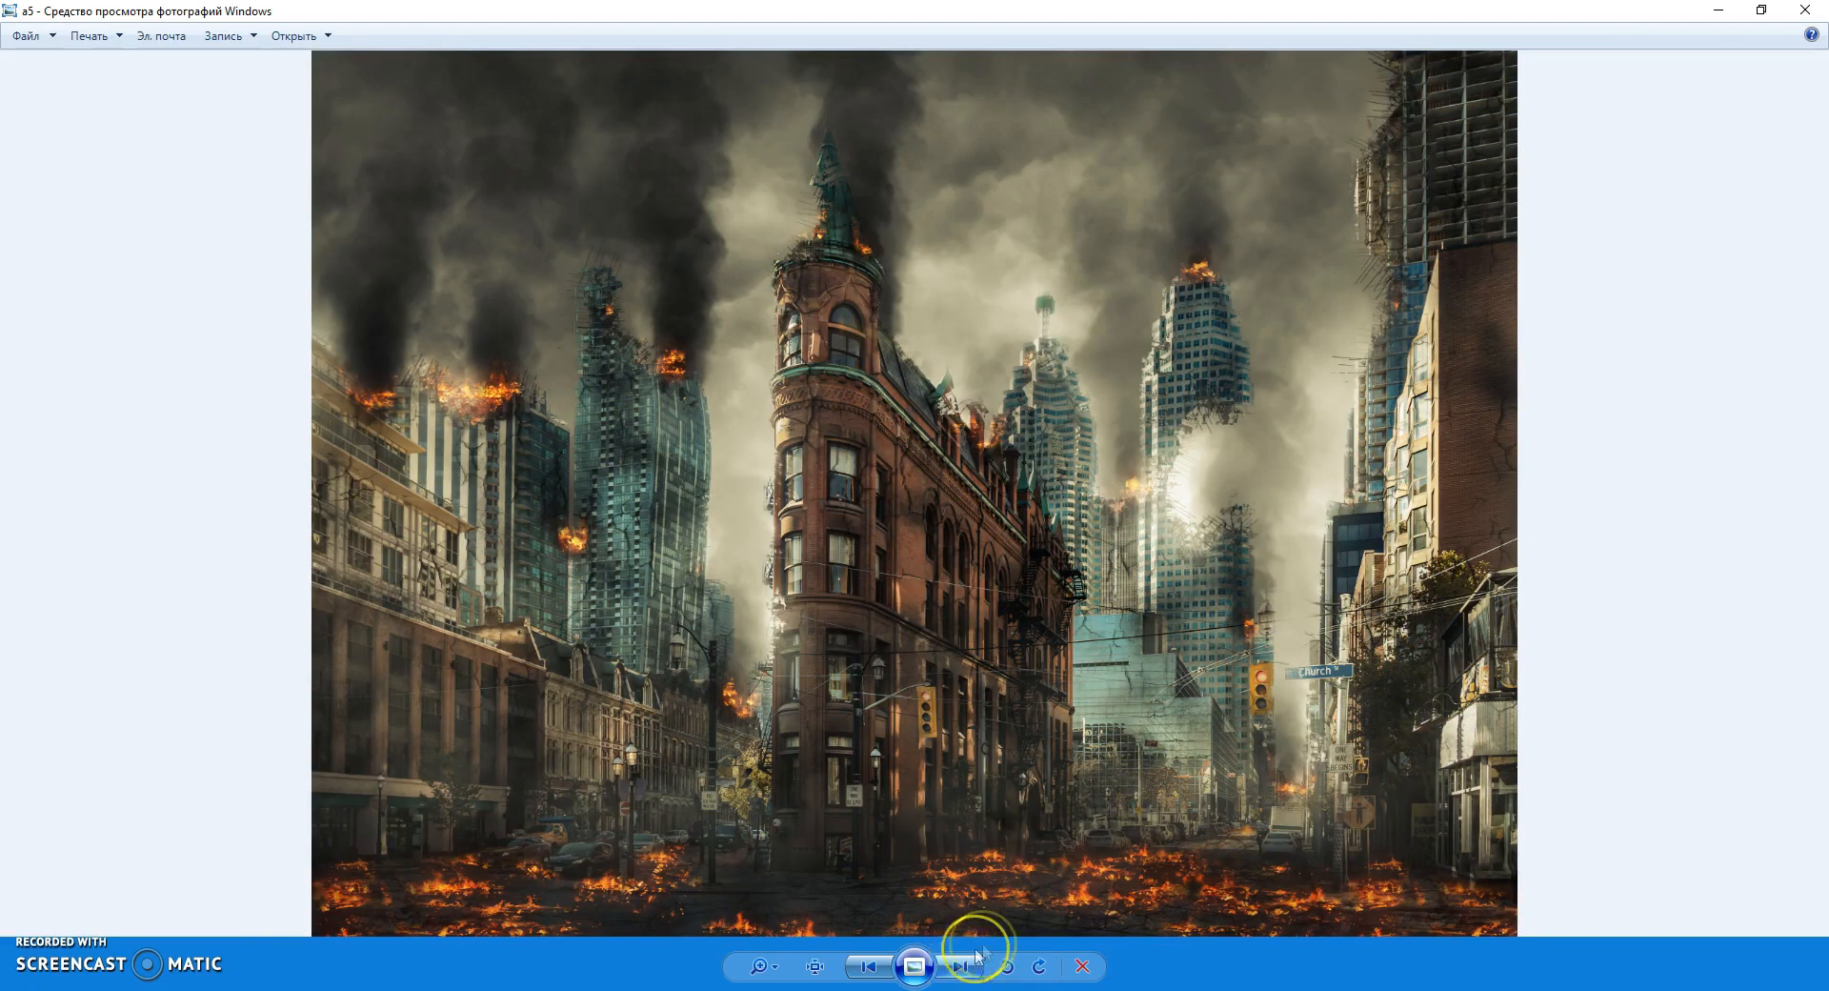
Examine the ruined buildings, fires and cracks in image a5 up close, and return to the whole picture.
scroll(829, 416, "up", 4)
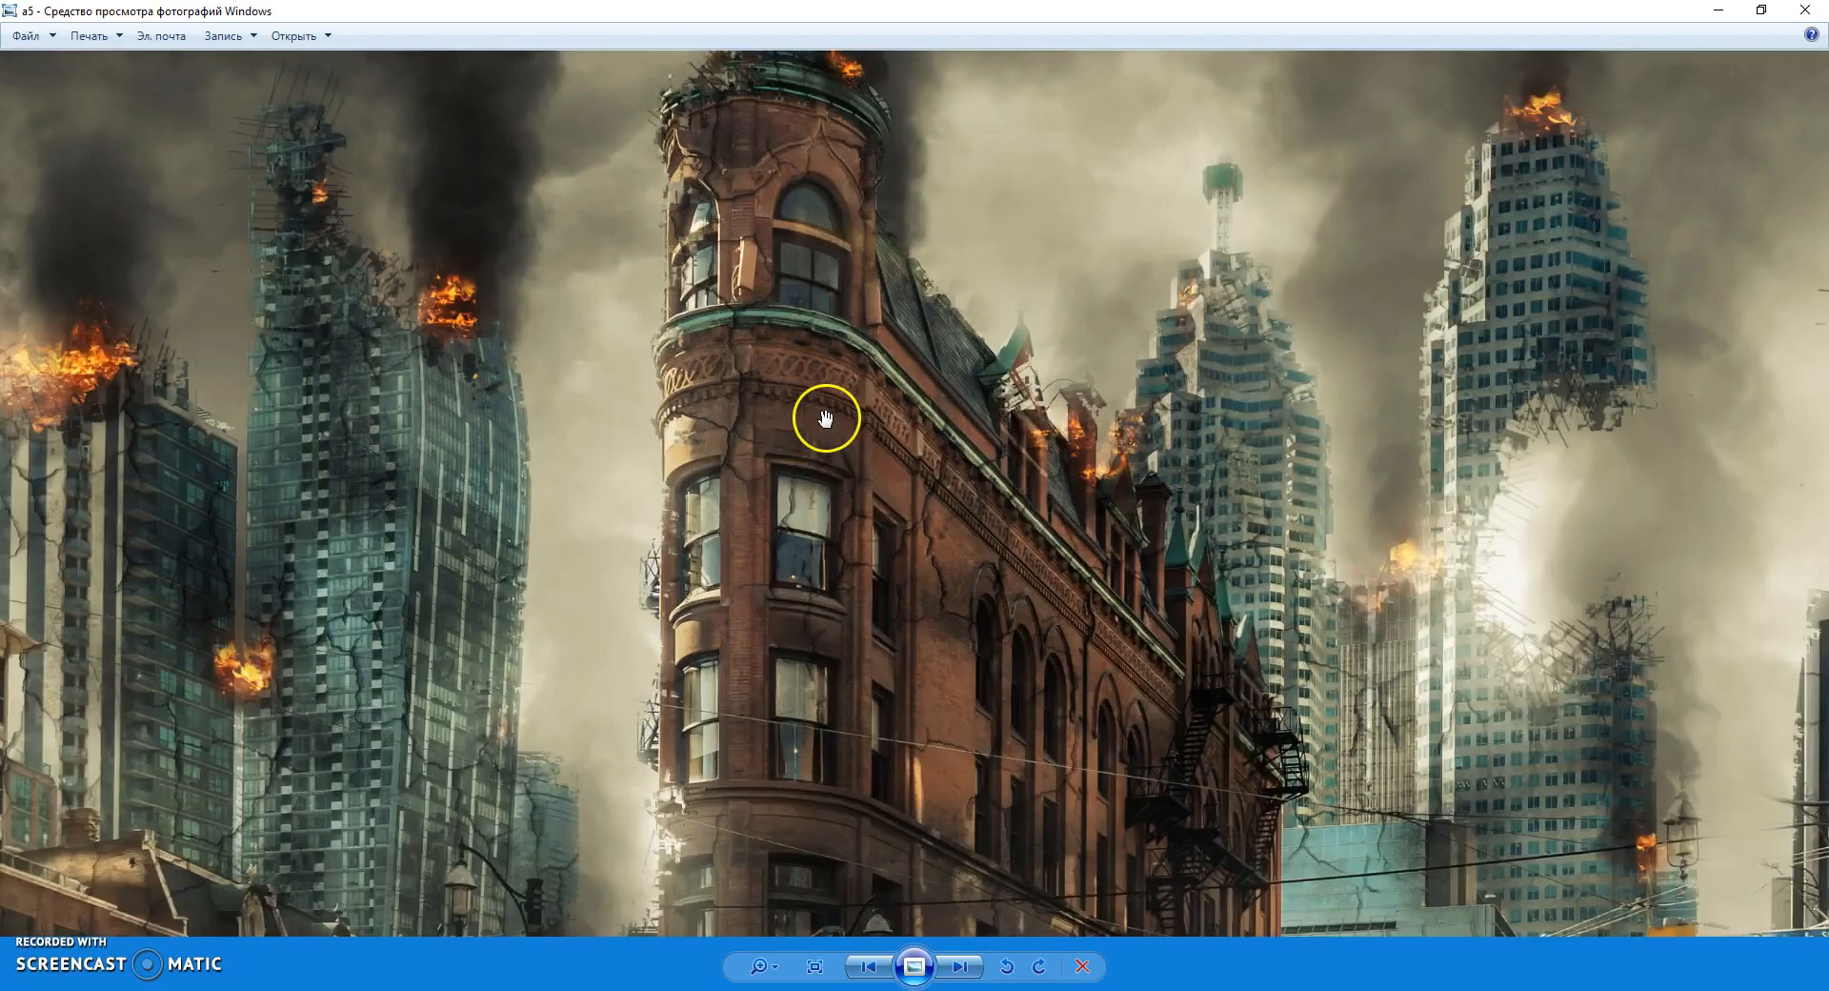
left_click_drag(678, 380, 1125, 624)
left_click_drag(686, 633, 163, 495)
left_click_drag(887, 614, 849, 449)
left_click_drag(674, 756, 875, 197)
scroll(816, 396, "down", 6)
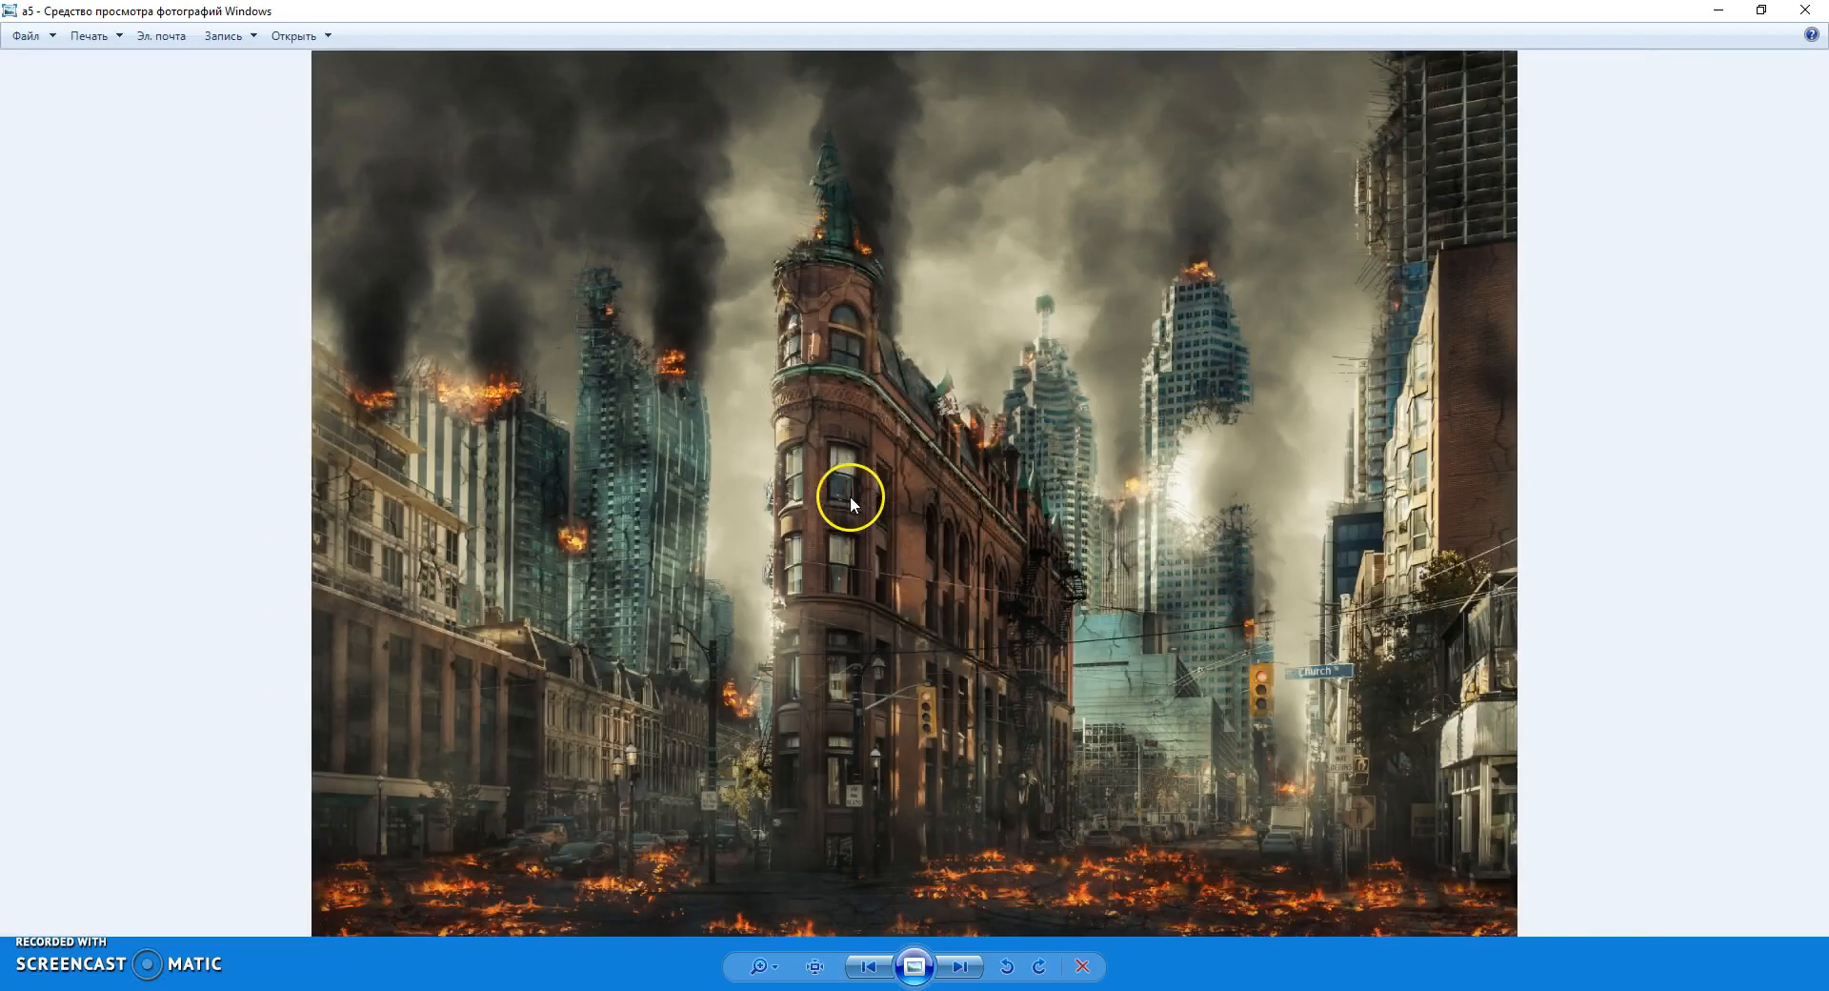
Page from the original bridge walkway photo b1 through the red-marked images b2, b3 and b4 to the result image b5.
left_click(959, 966)
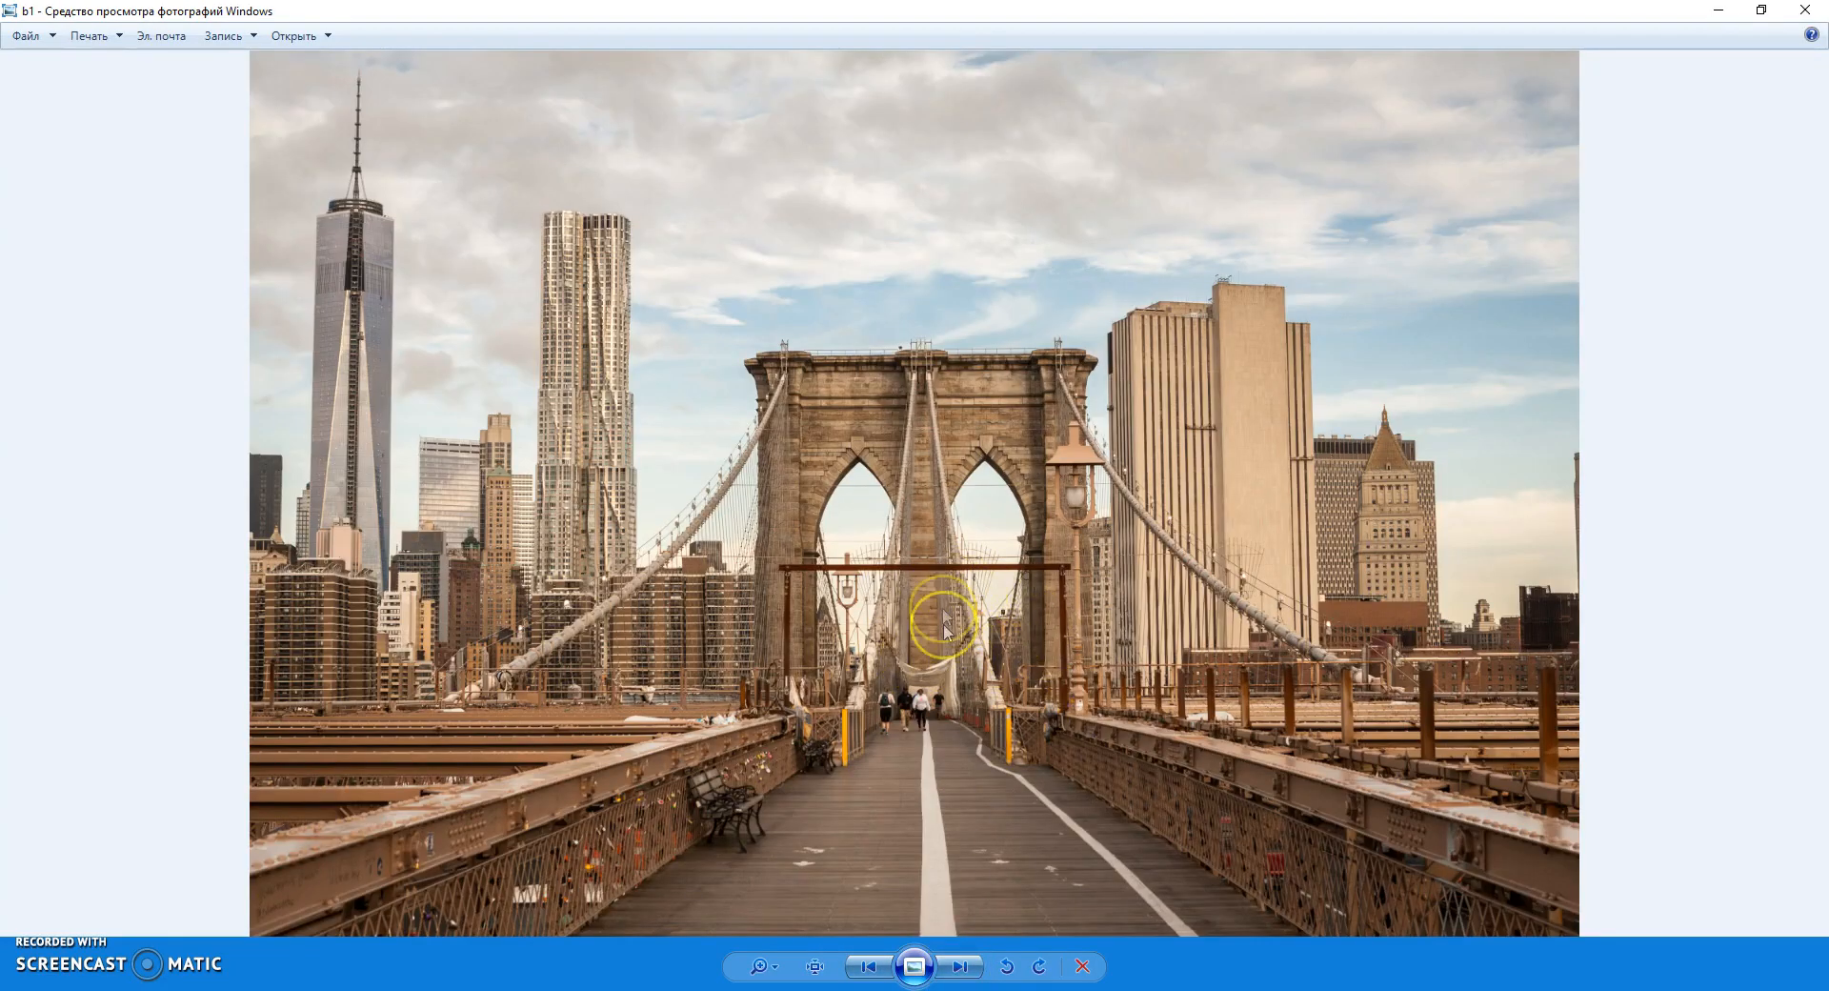
left_click(964, 966)
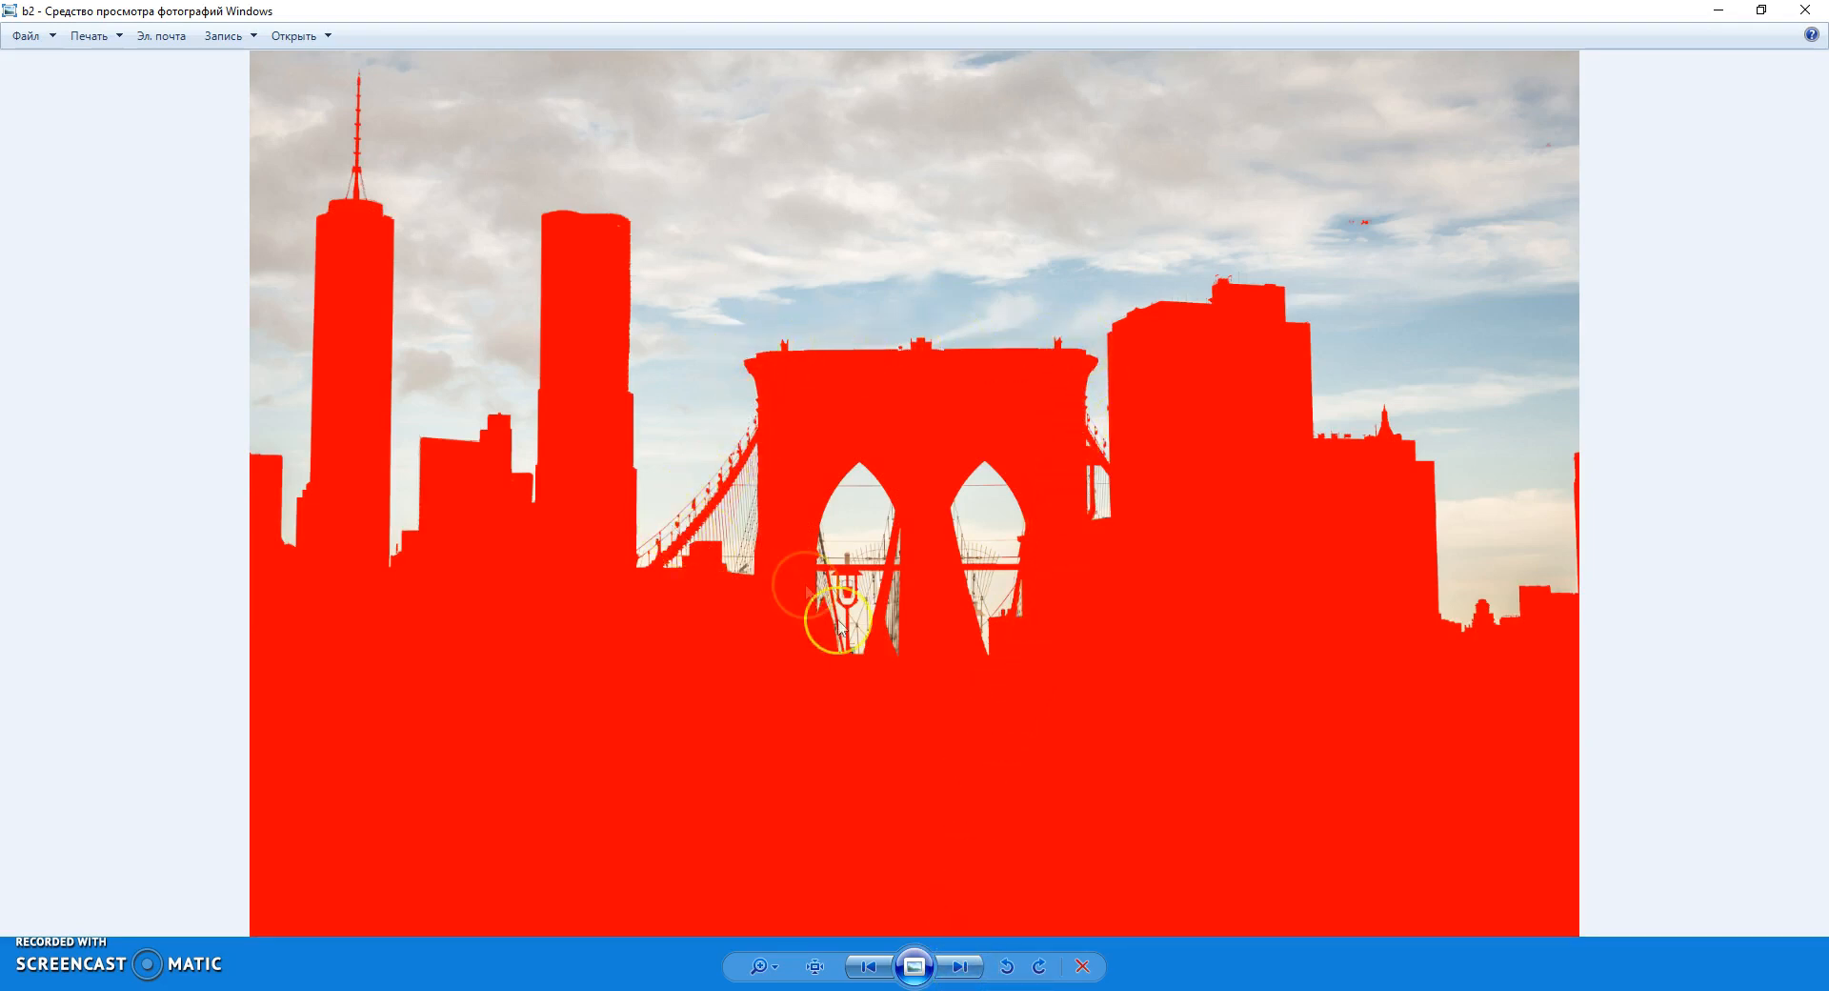
left_click(965, 966)
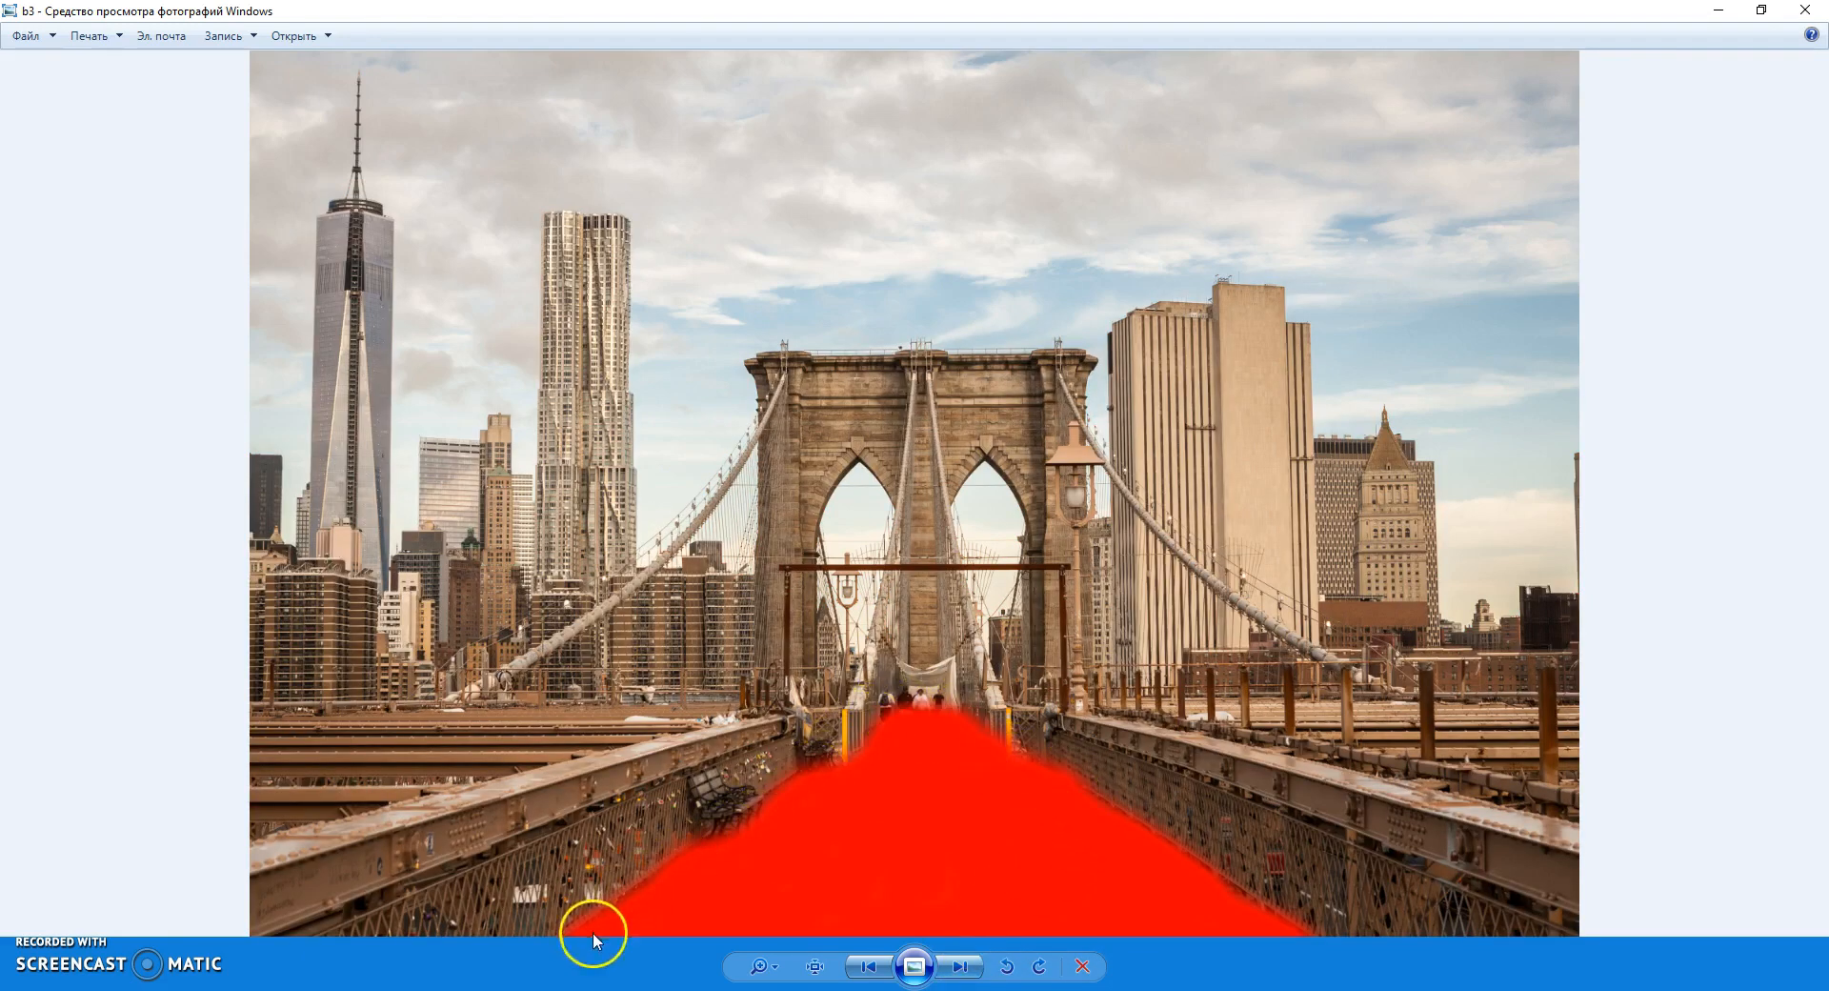
left_click(956, 968)
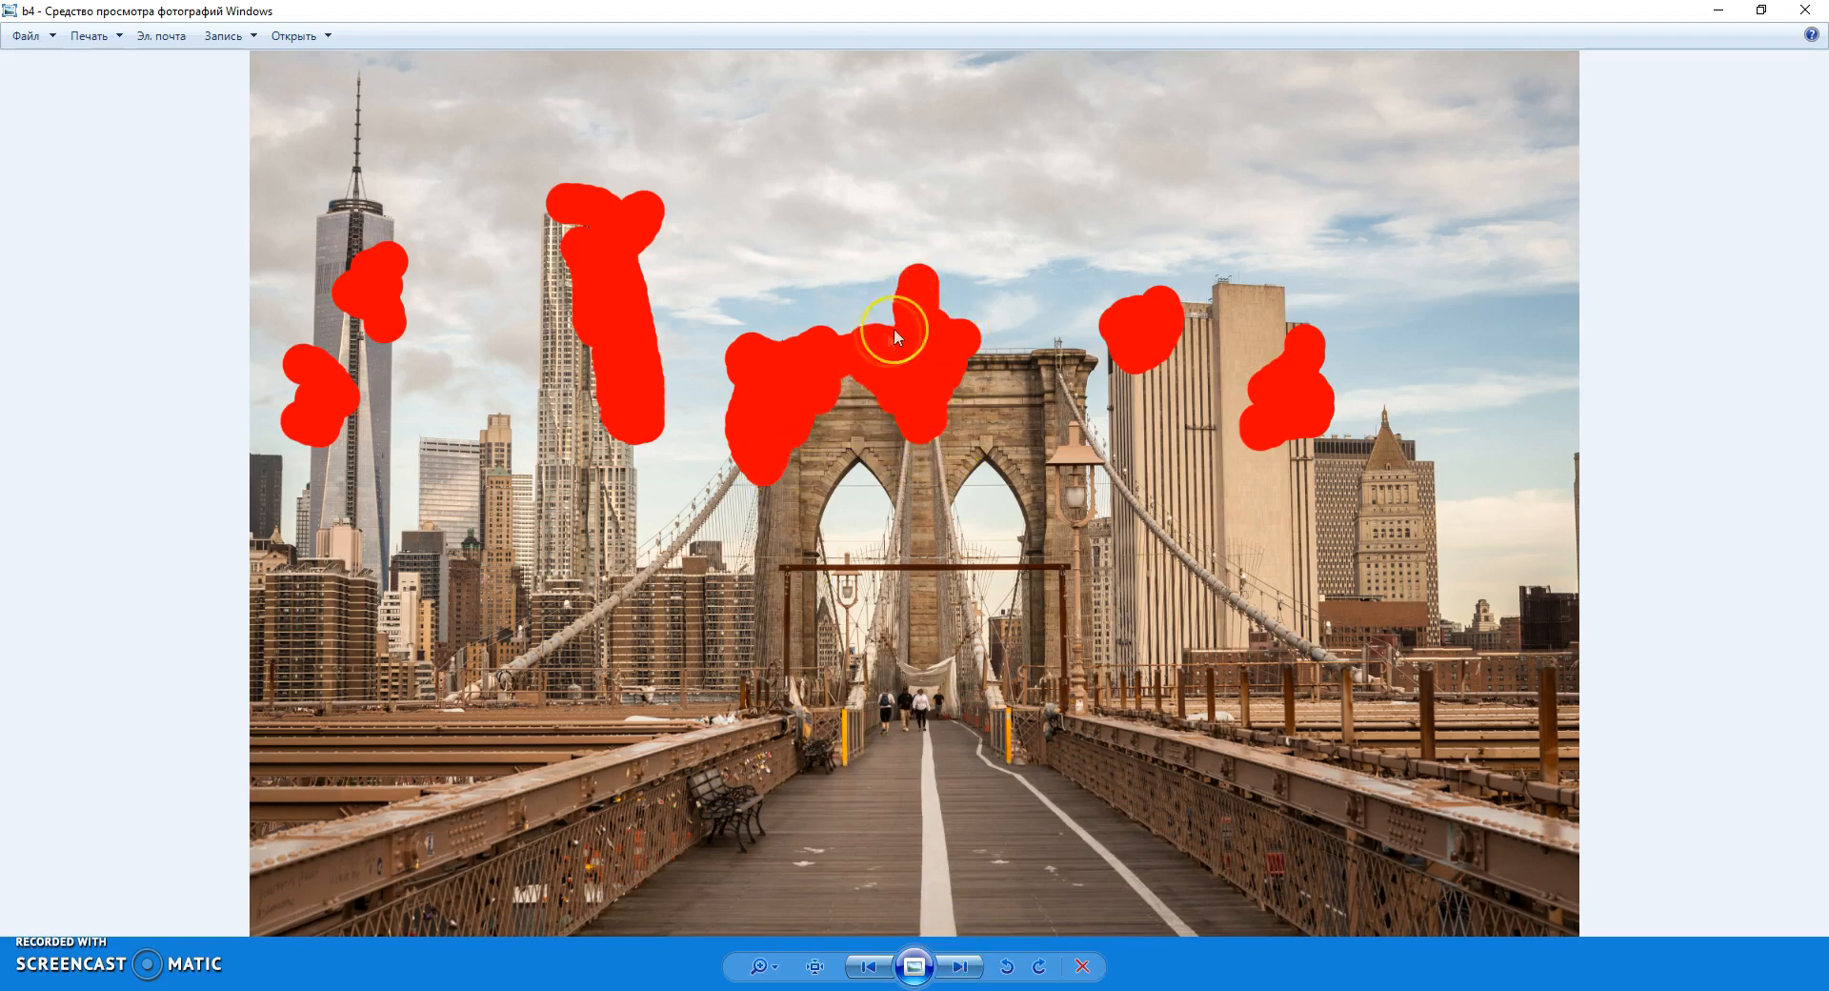
left_click(960, 967)
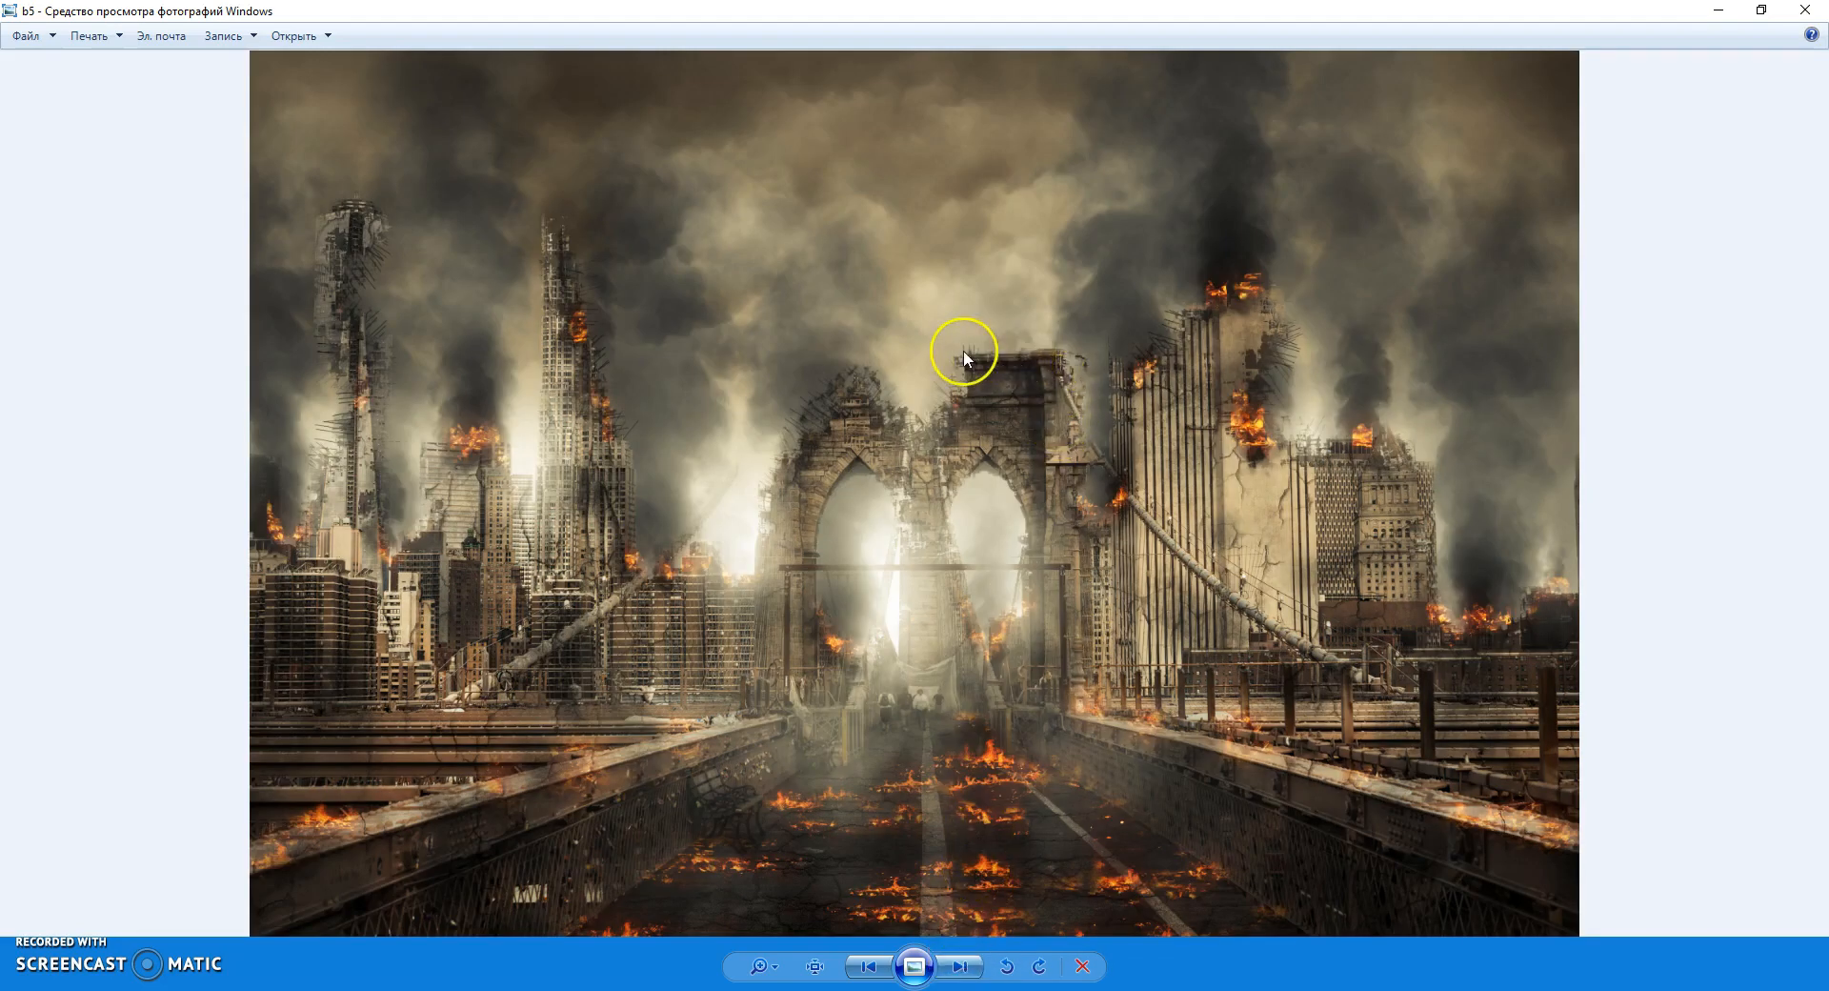
Examine the bridge arches and the towers on both sides in image b5 up close, and return to the whole picture.
scroll(962, 351, "up", 3)
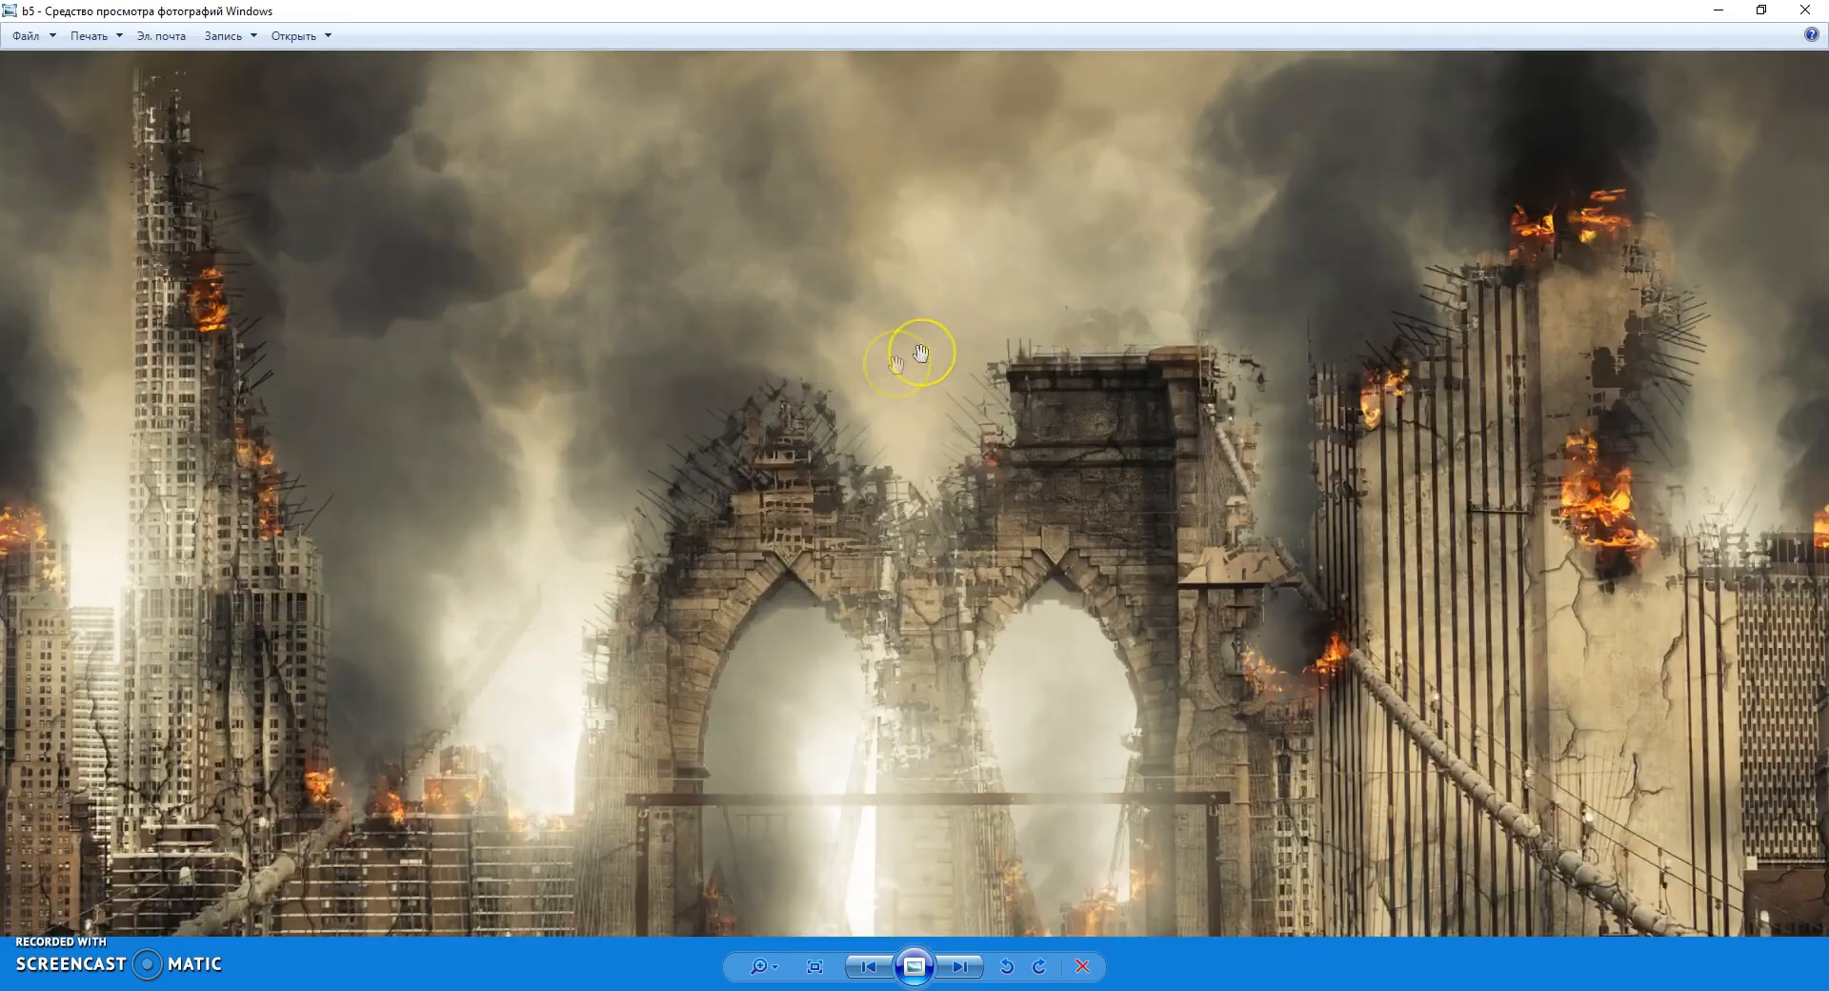
left_click_drag(702, 422, 1048, 557)
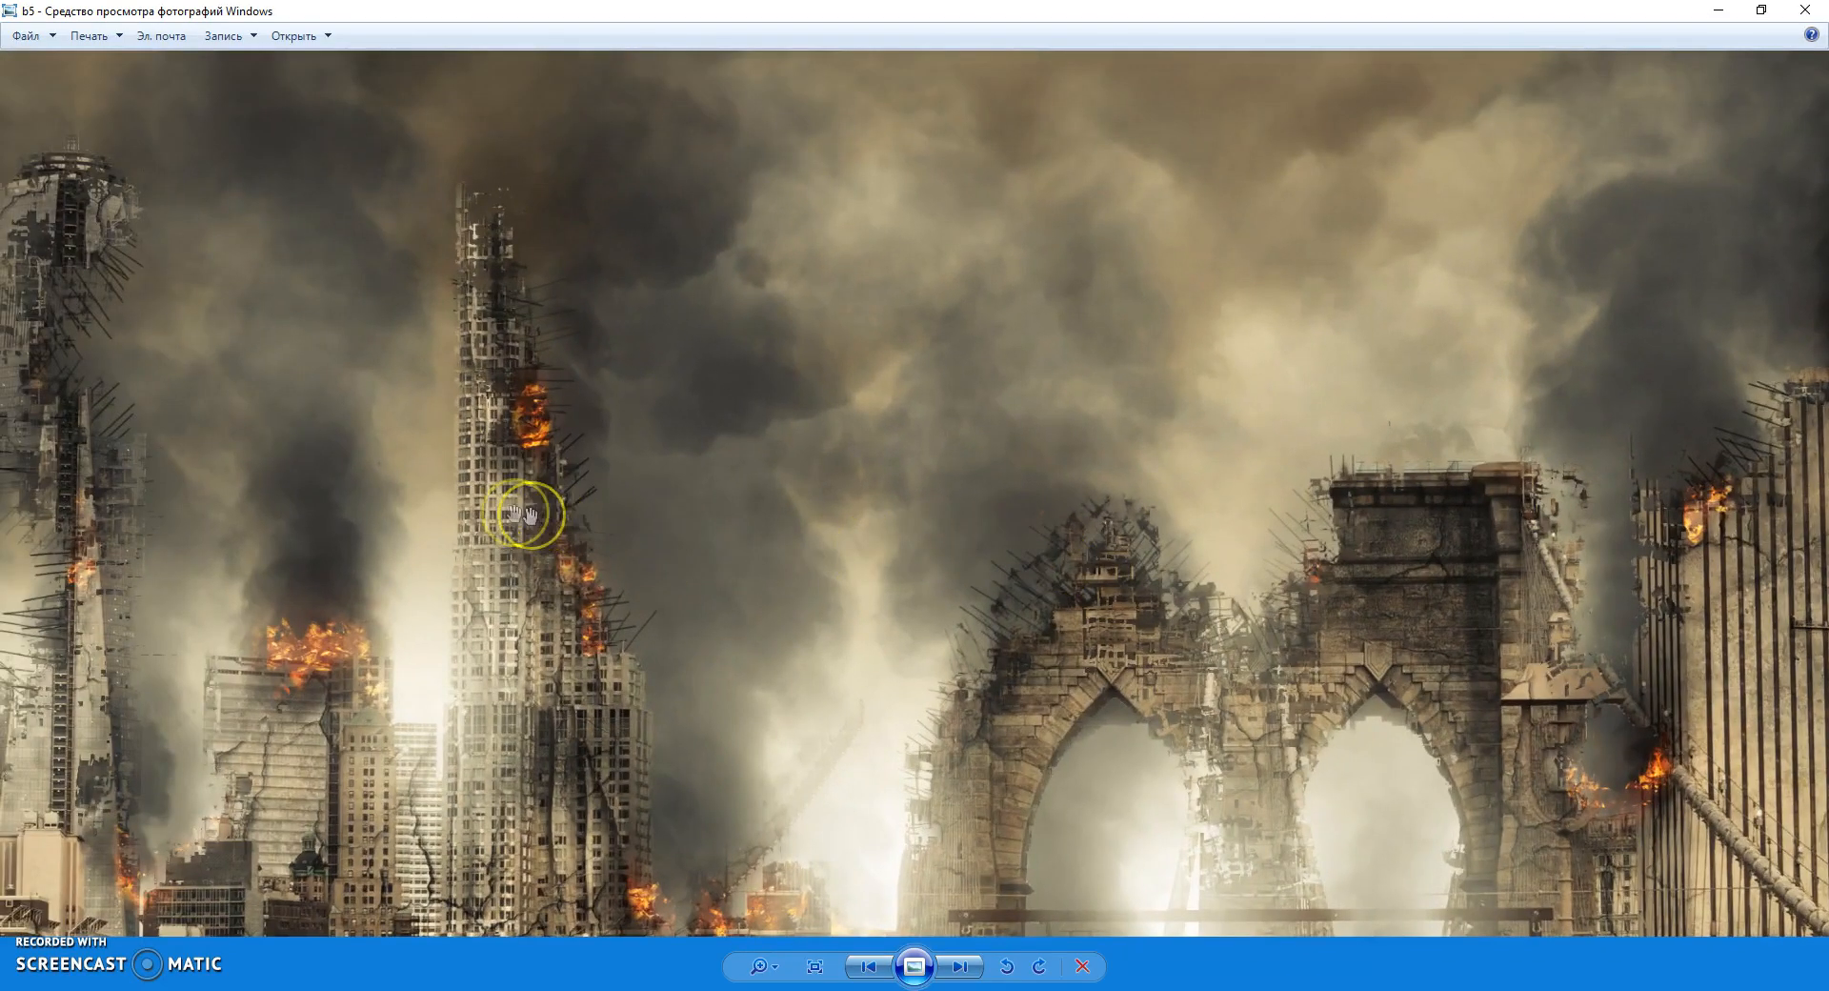
left_click_drag(533, 509, 695, 556)
left_click_drag(1185, 613, 466, 509)
left_click_drag(1217, 633, 862, 482)
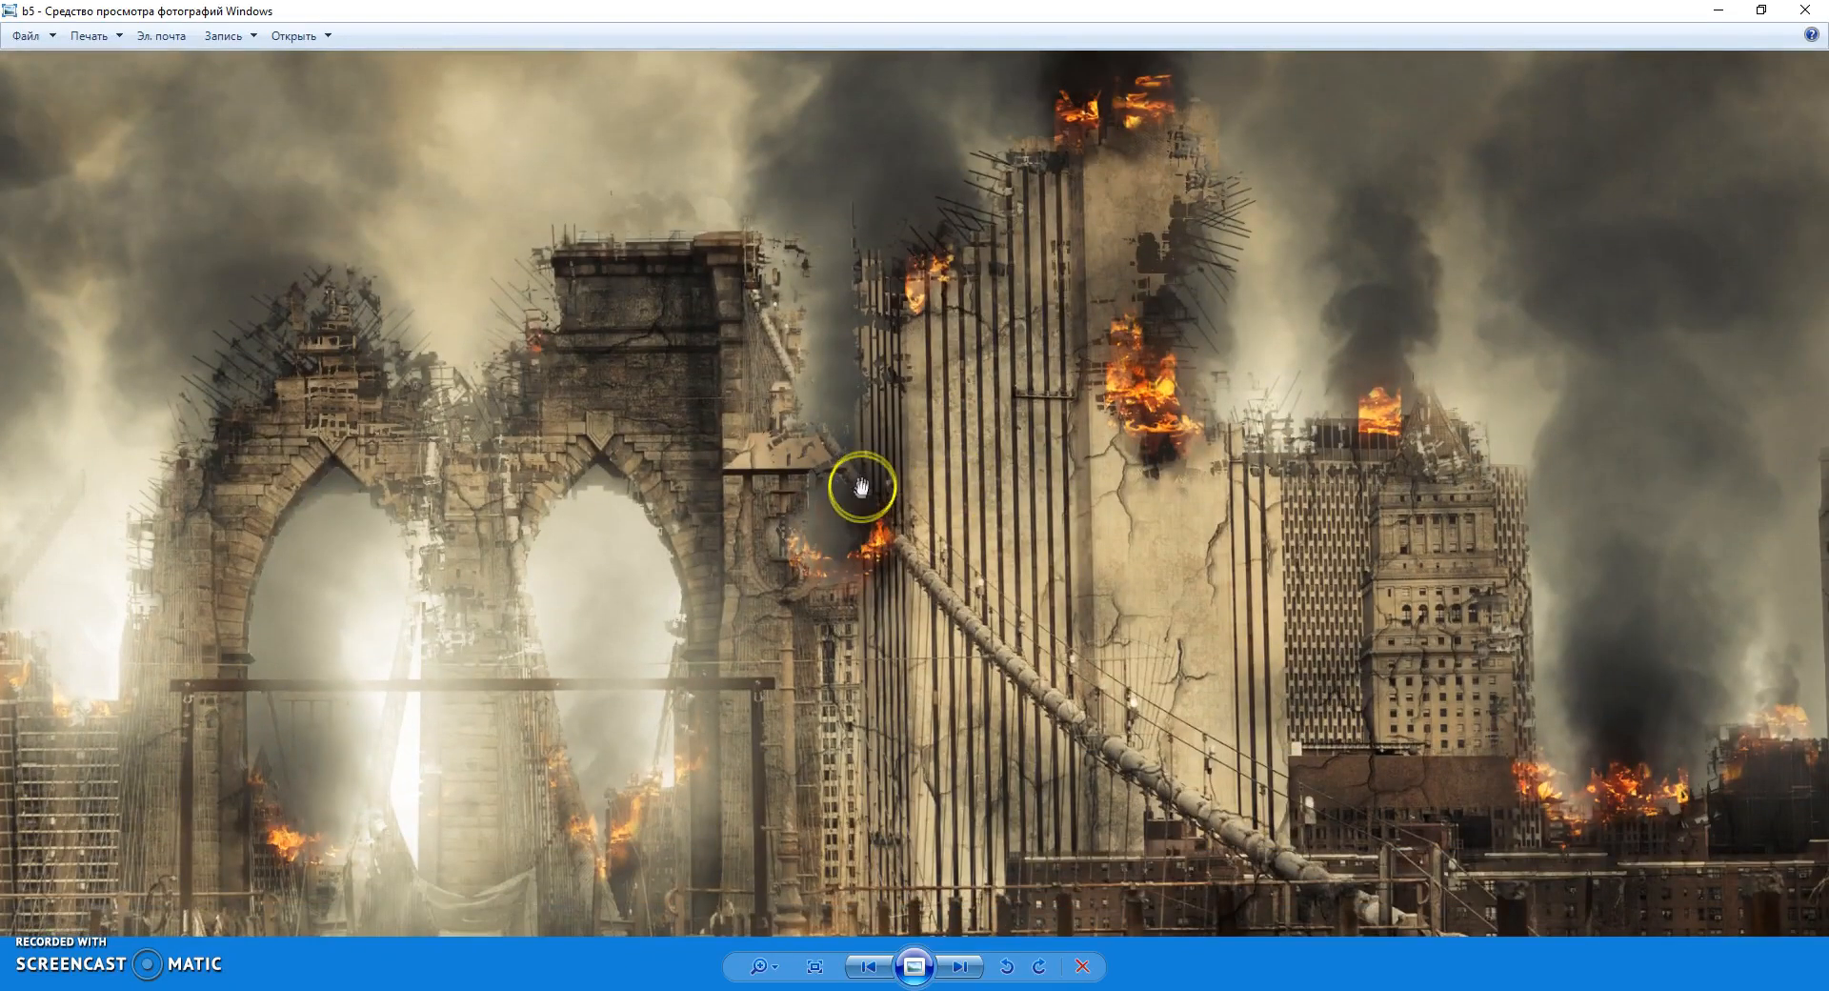
scroll(1021, 290, "down", 2)
scroll(767, 448, "down", 2)
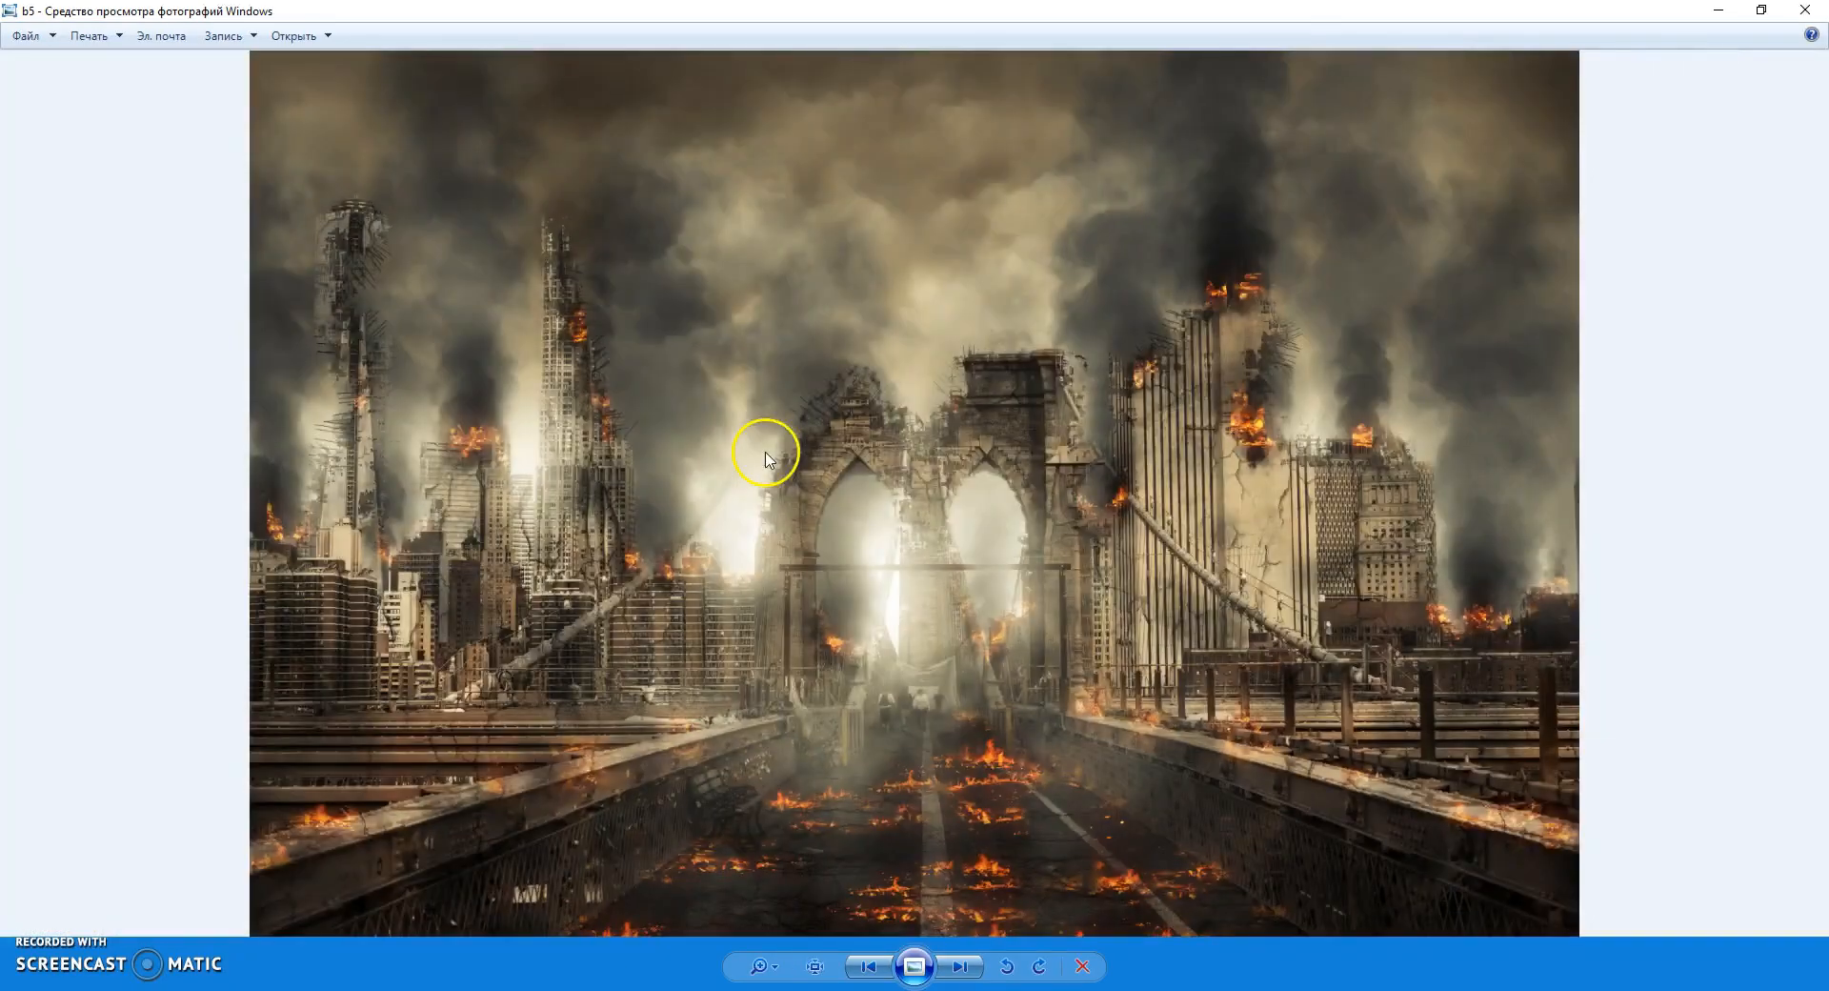
Page from the original skyline photo c1 through the red-marked images c2, c3 and c4 to the result image c5.
left_click(961, 966)
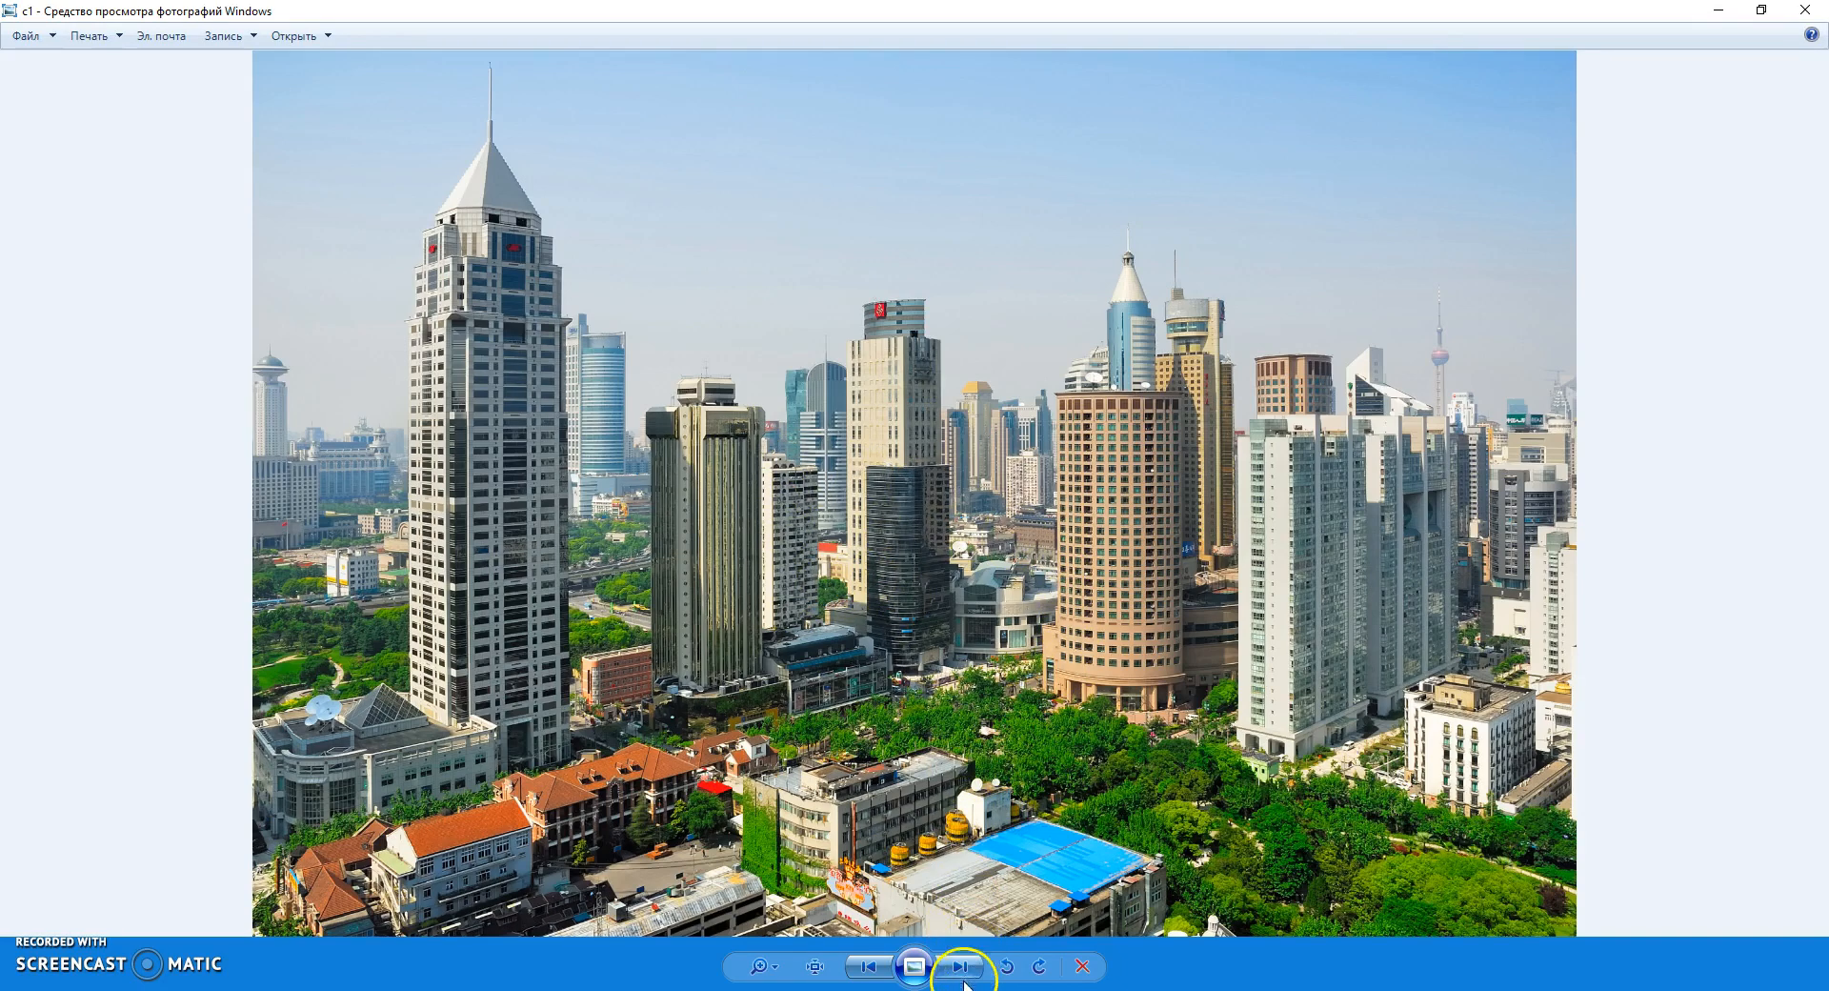
left_click(962, 968)
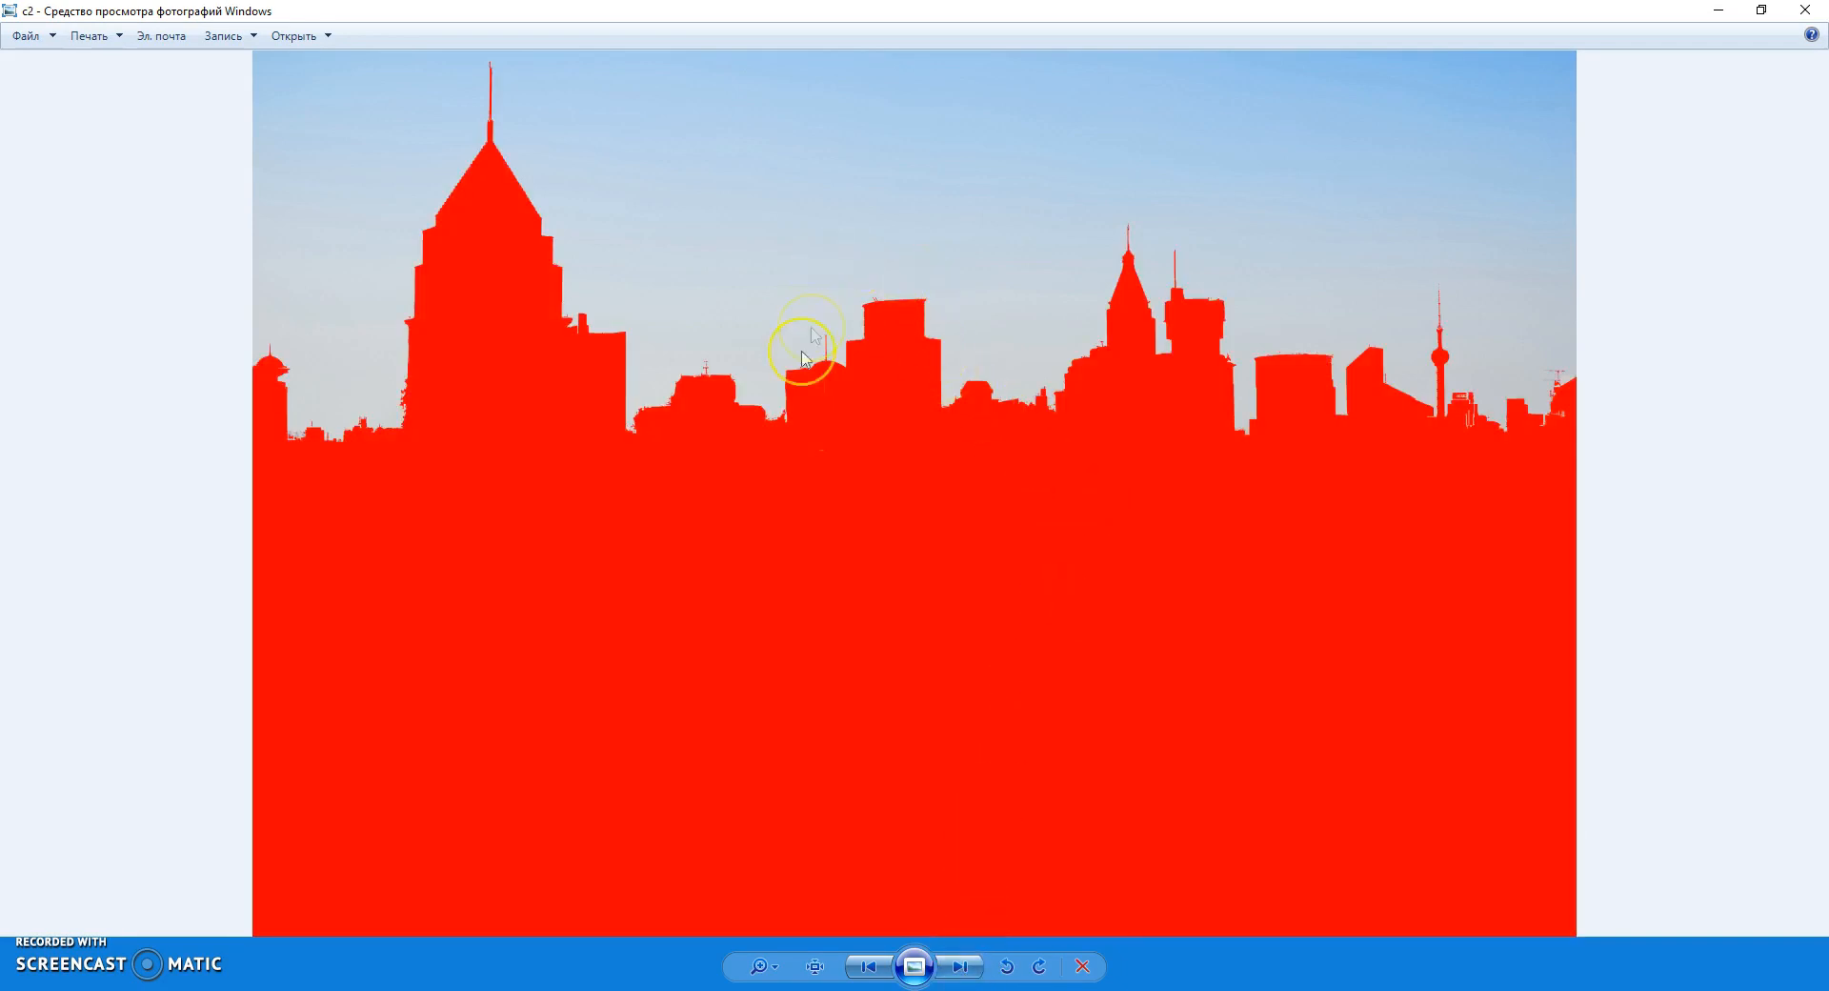
left_click(958, 967)
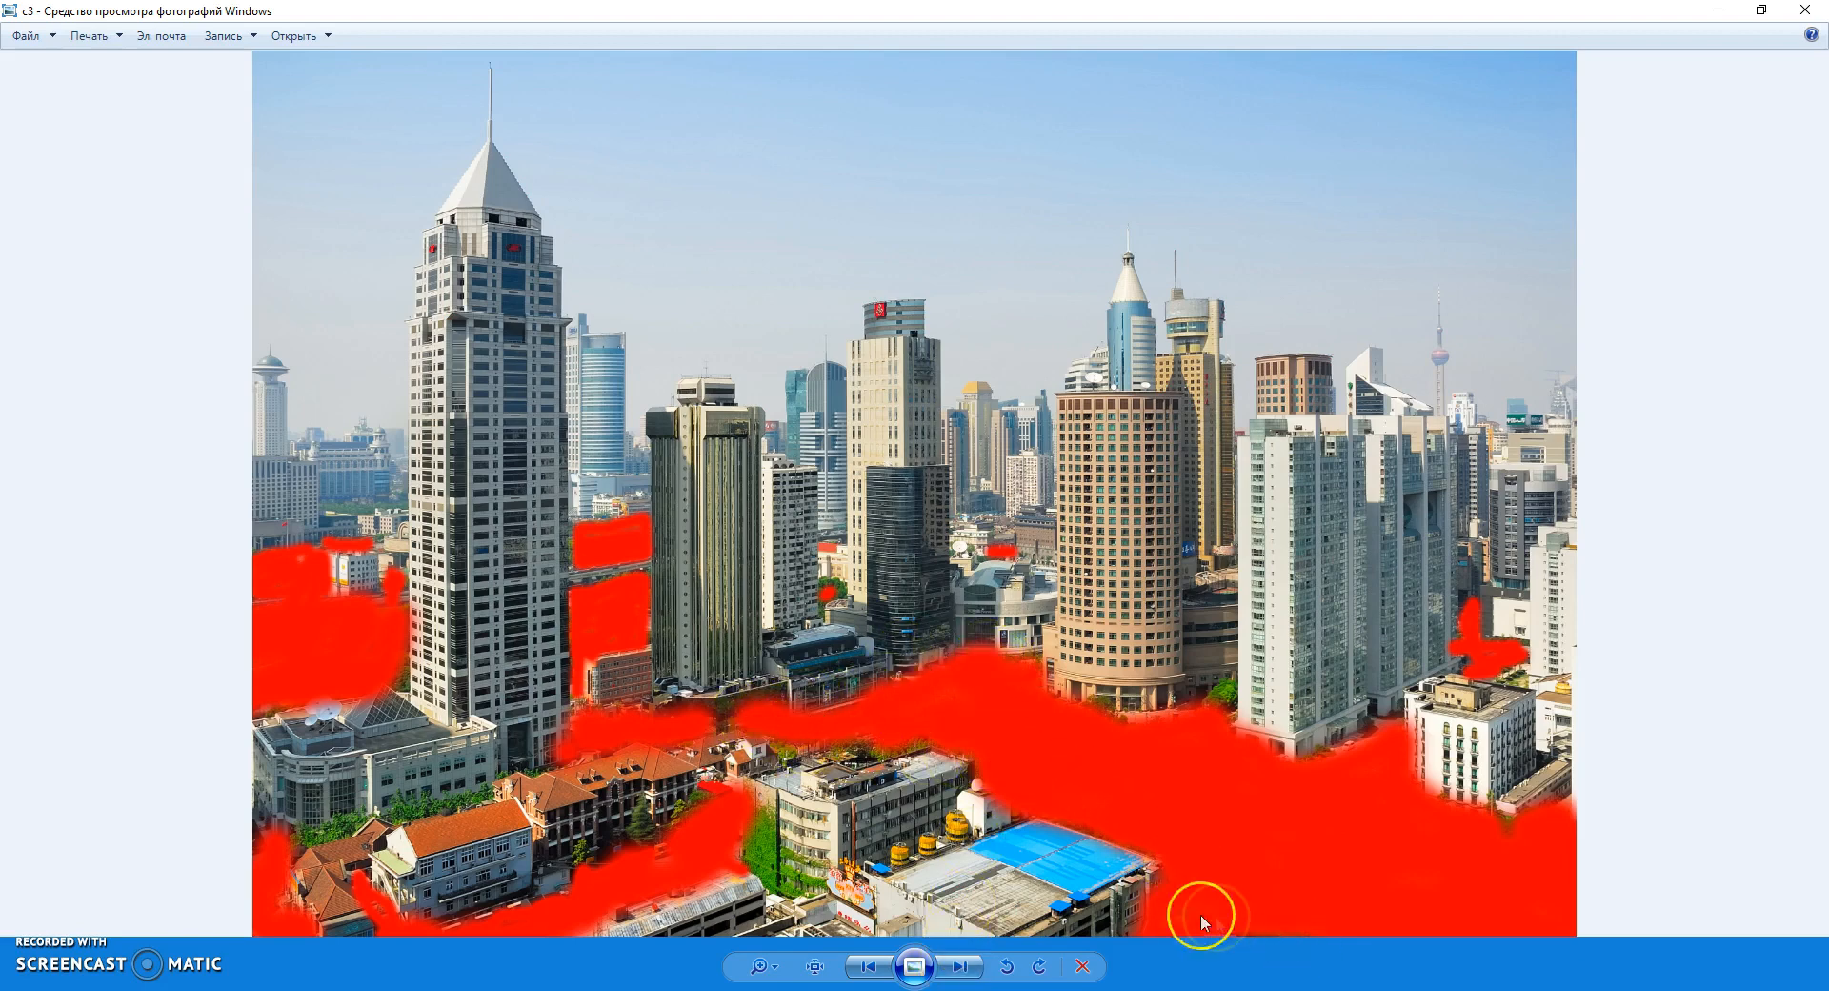
left_click(958, 967)
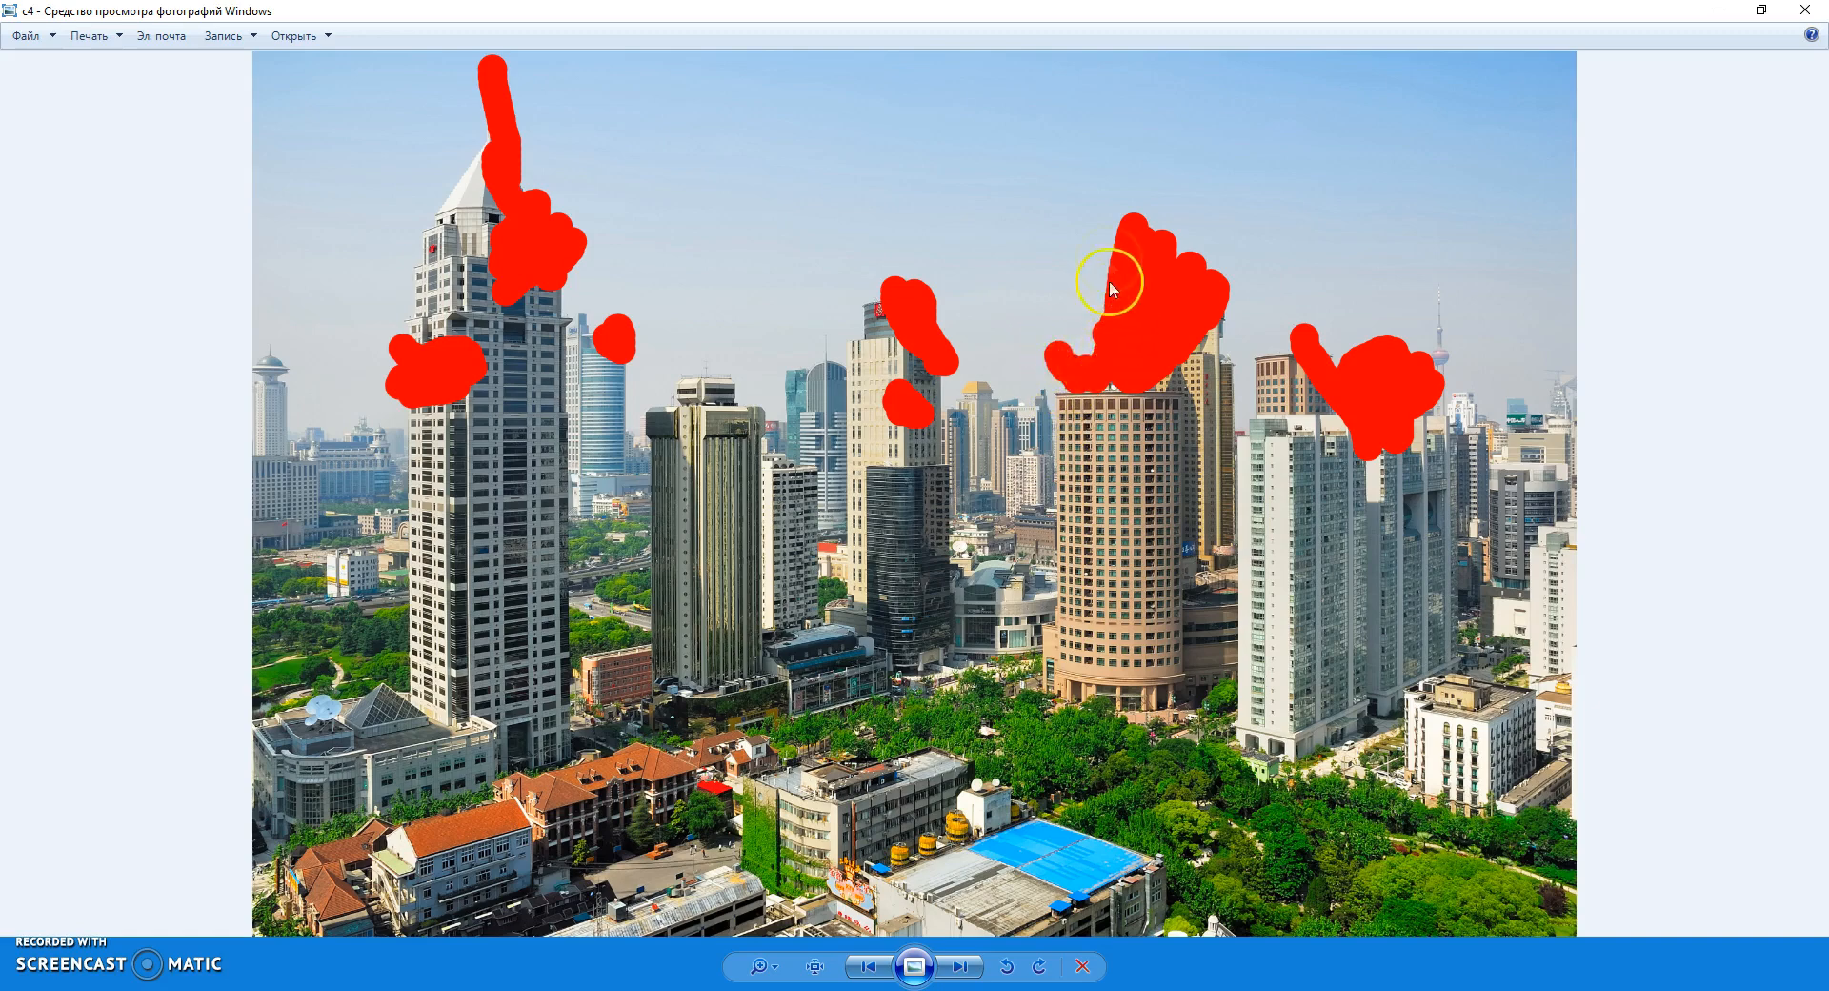
left_click(959, 967)
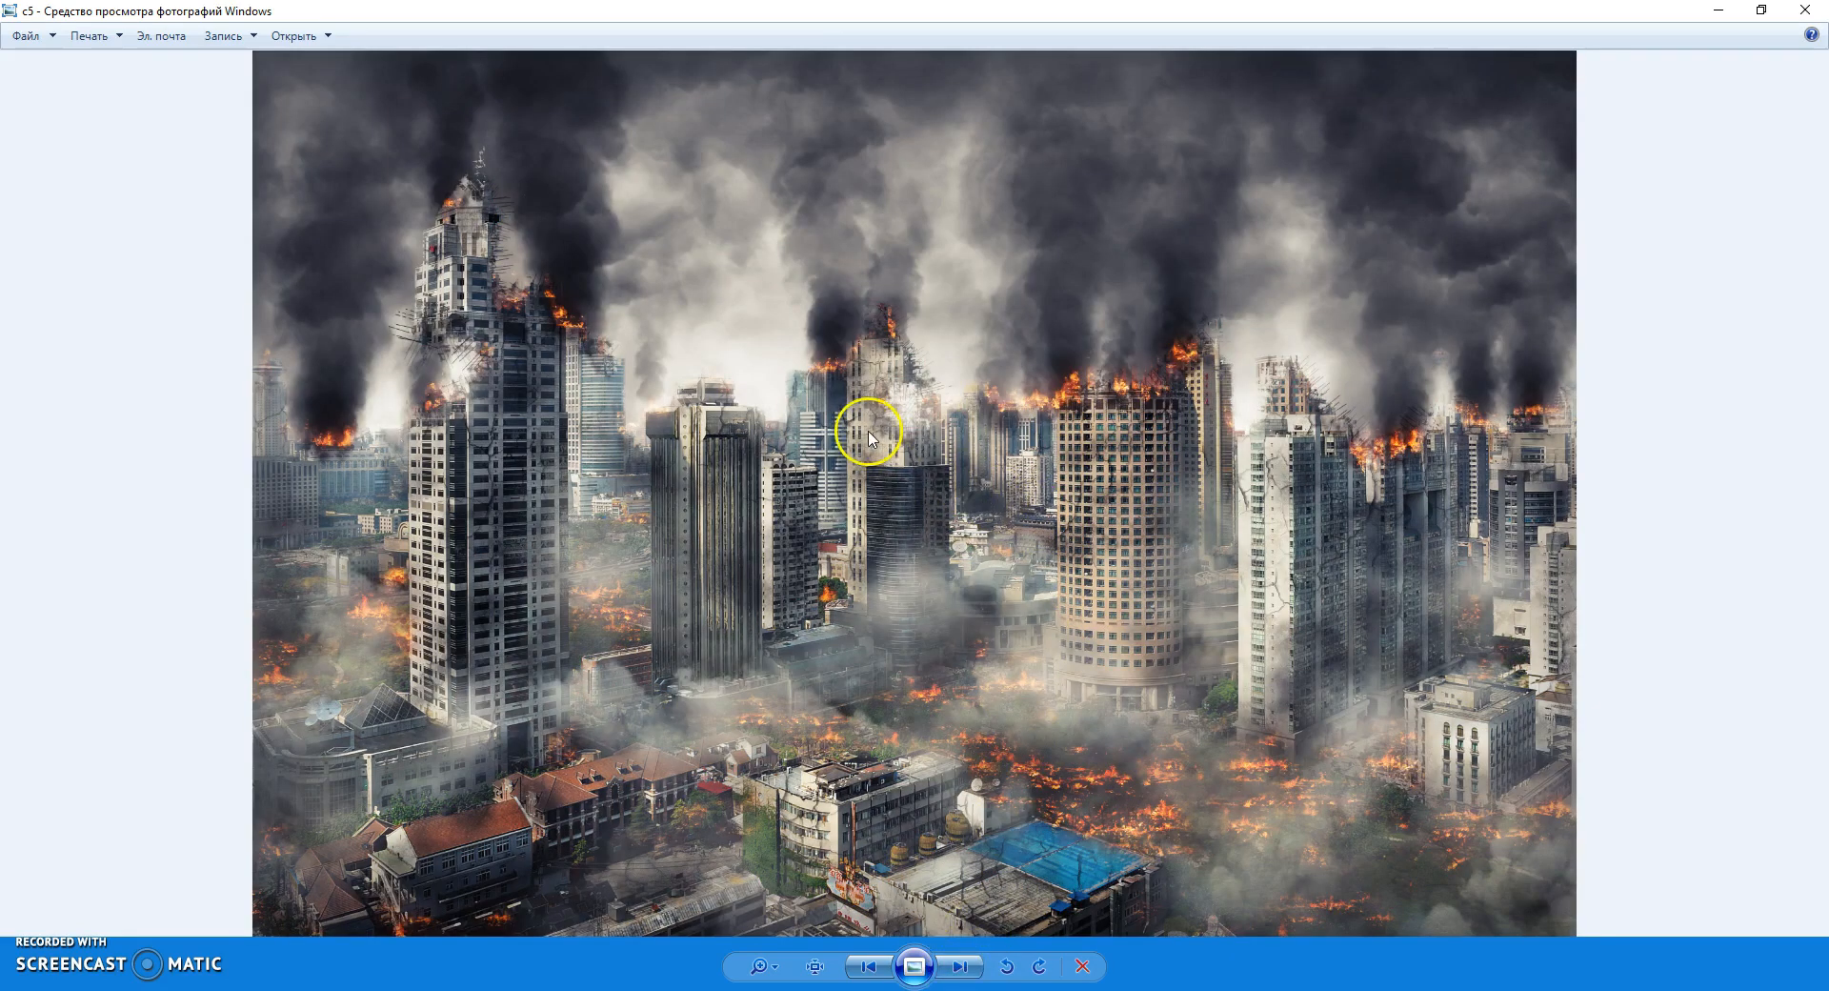
Examine the skyscrapers and the burning ground between them in image c5 up close, and return to the whole picture.
scroll(604, 326, "up", 5)
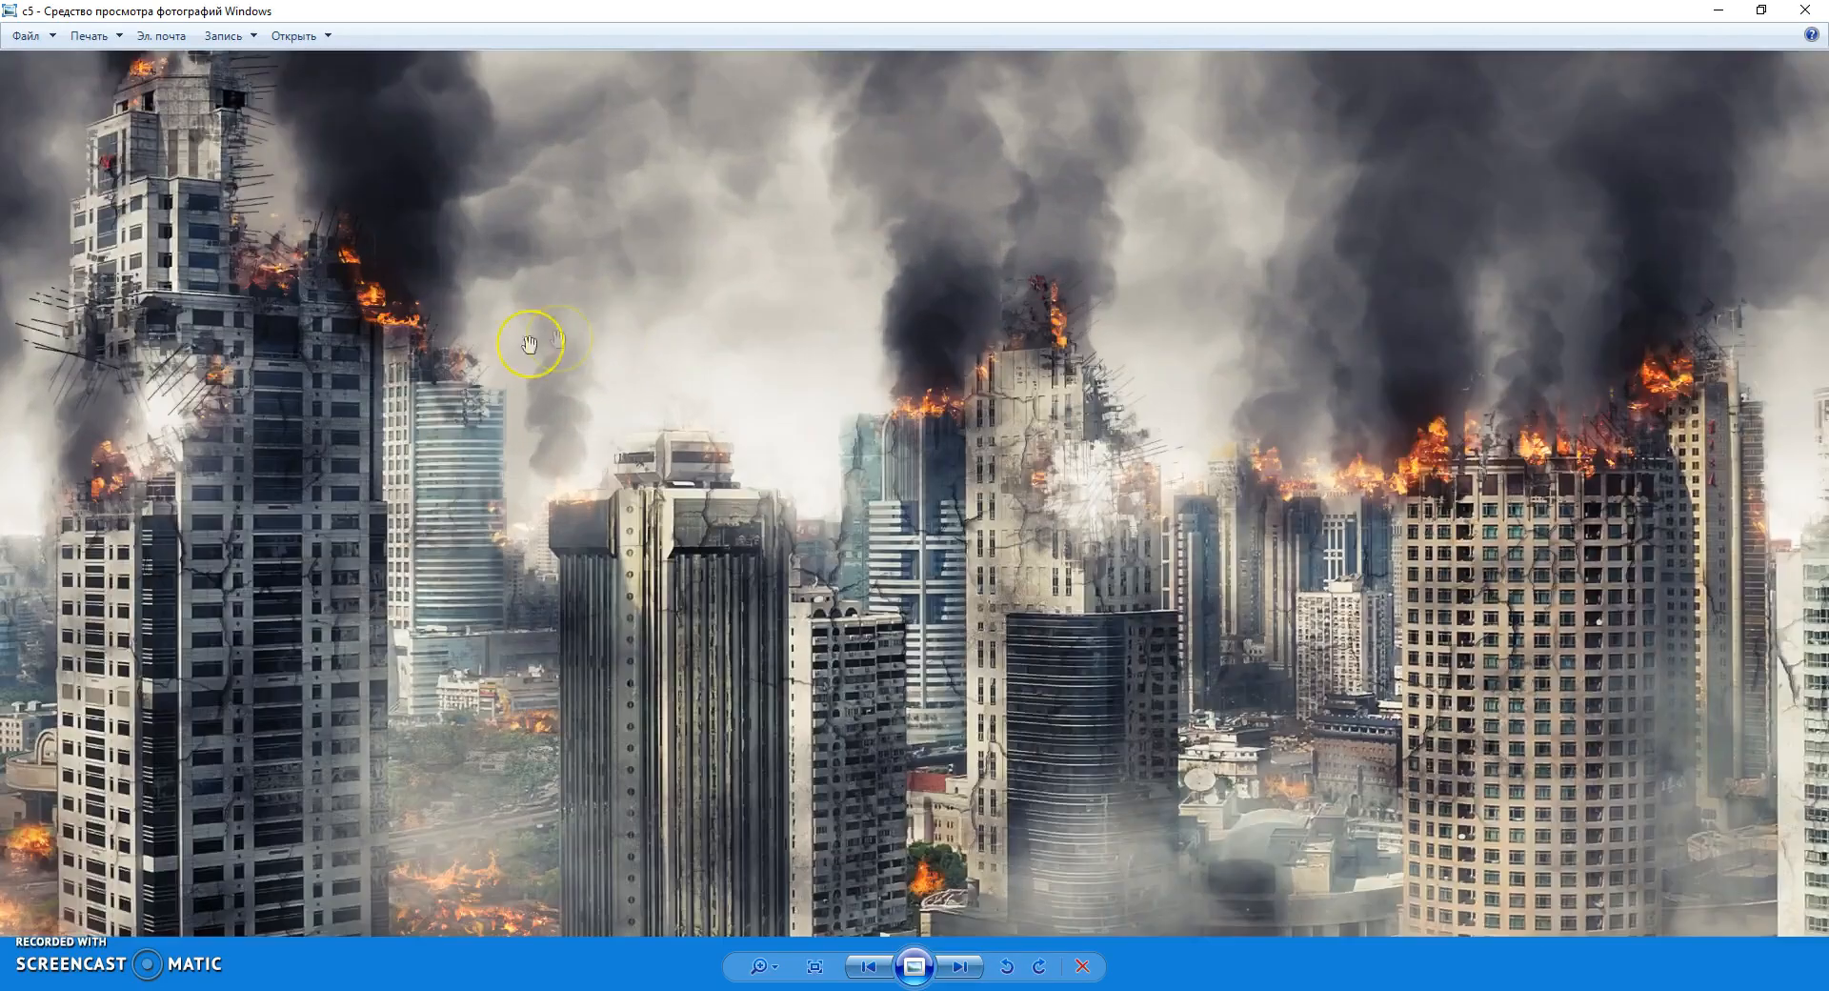
left_click_drag(529, 343, 694, 490)
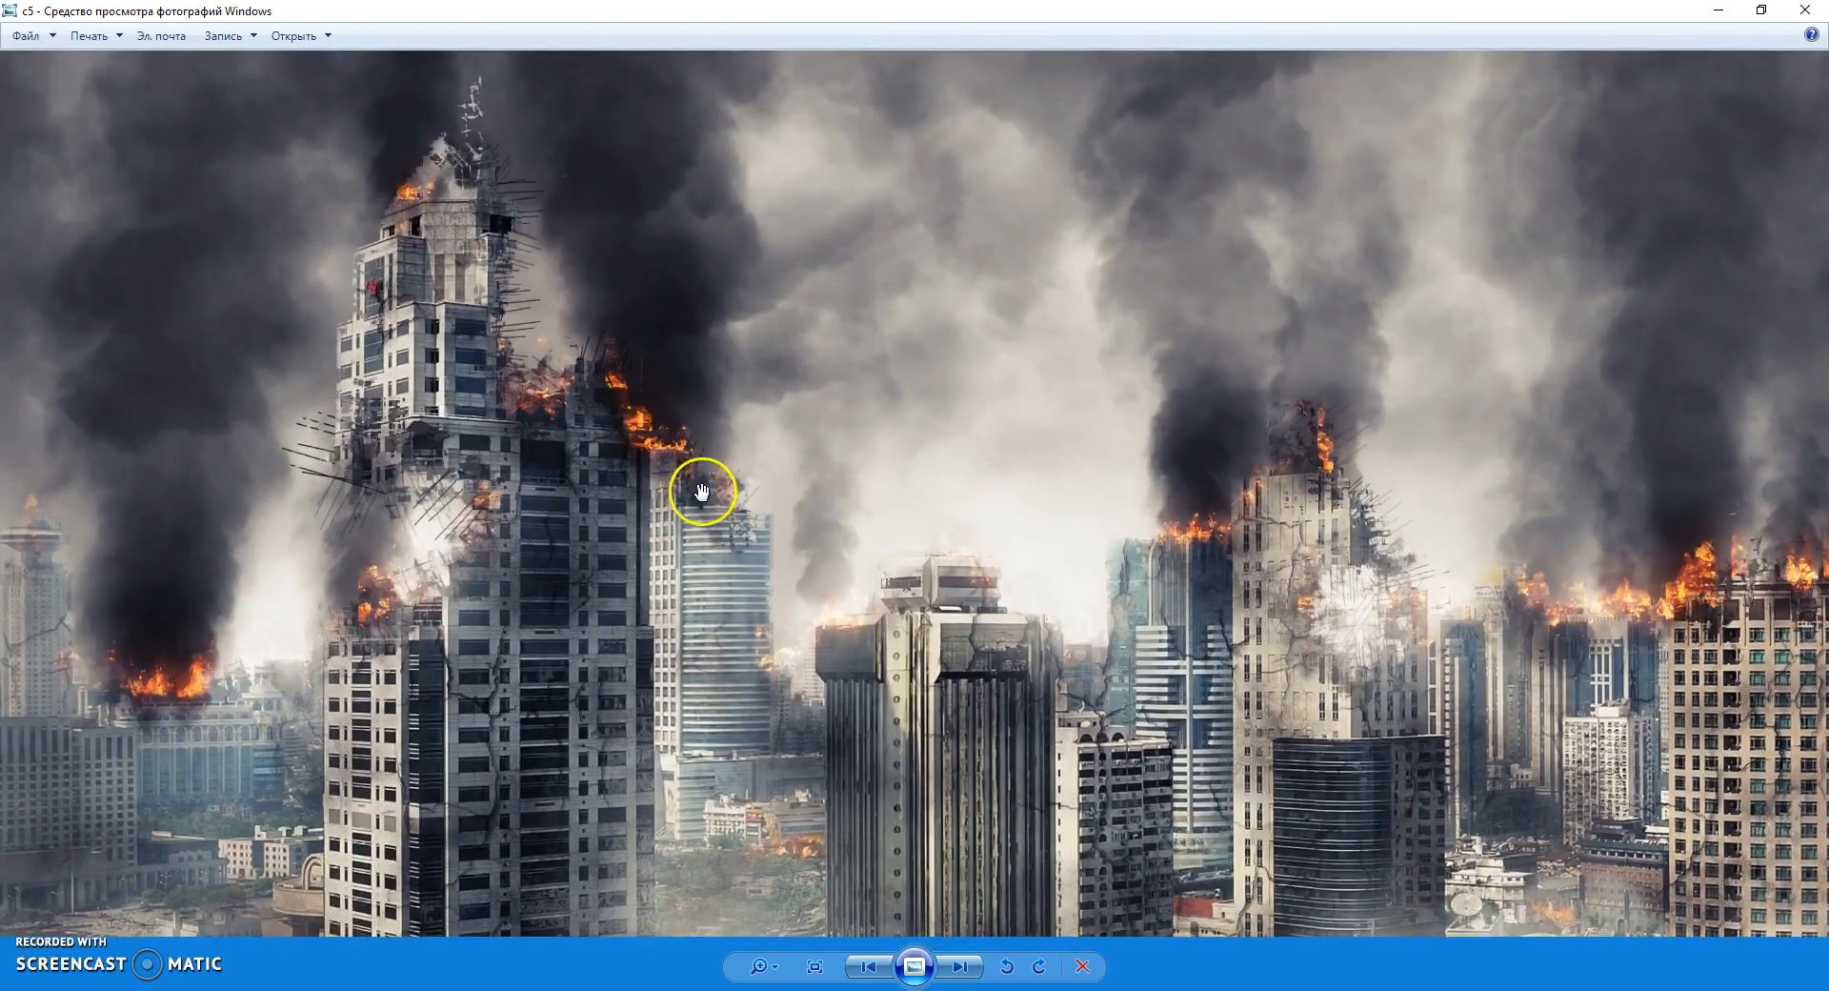
left_click_drag(1180, 685, 496, 619)
left_click_drag(1398, 703, 930, 482)
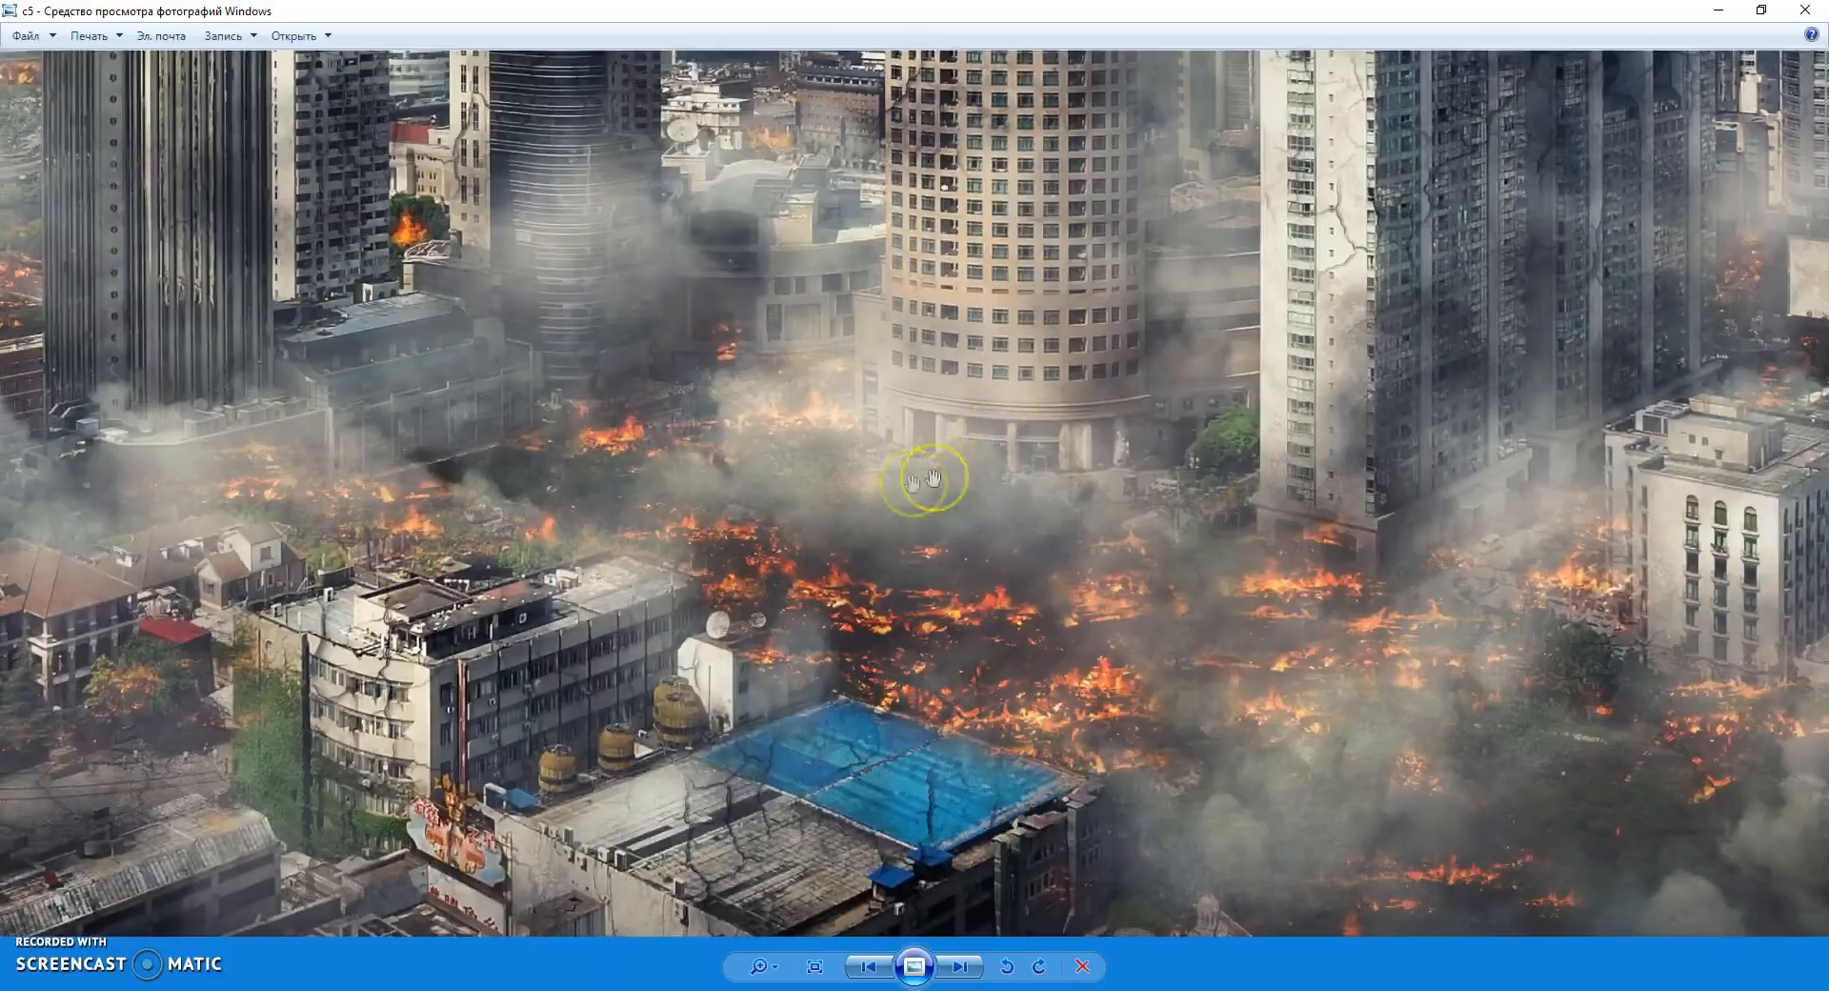
scroll(905, 491, "down", 5)
Page from the original red suspension bridge photo d1 through the red-marked images d2, d3 and d4 to the result image d5.
left_click(959, 966)
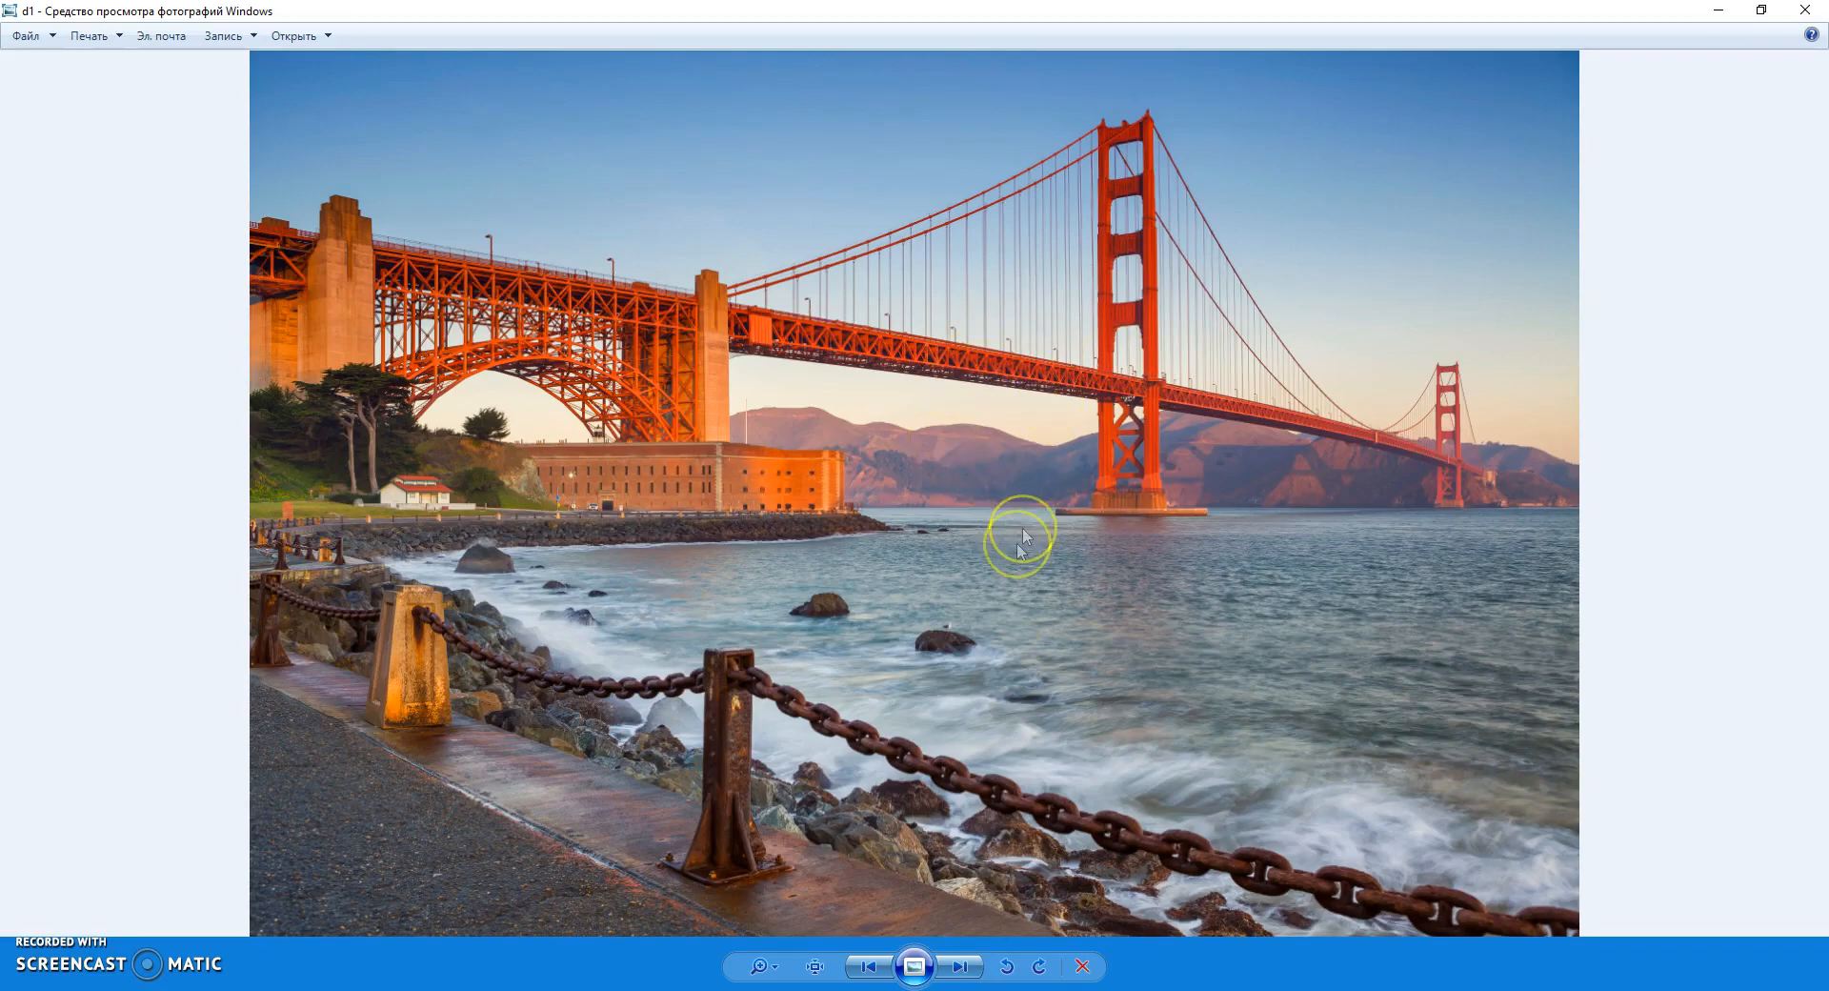
left_click(959, 966)
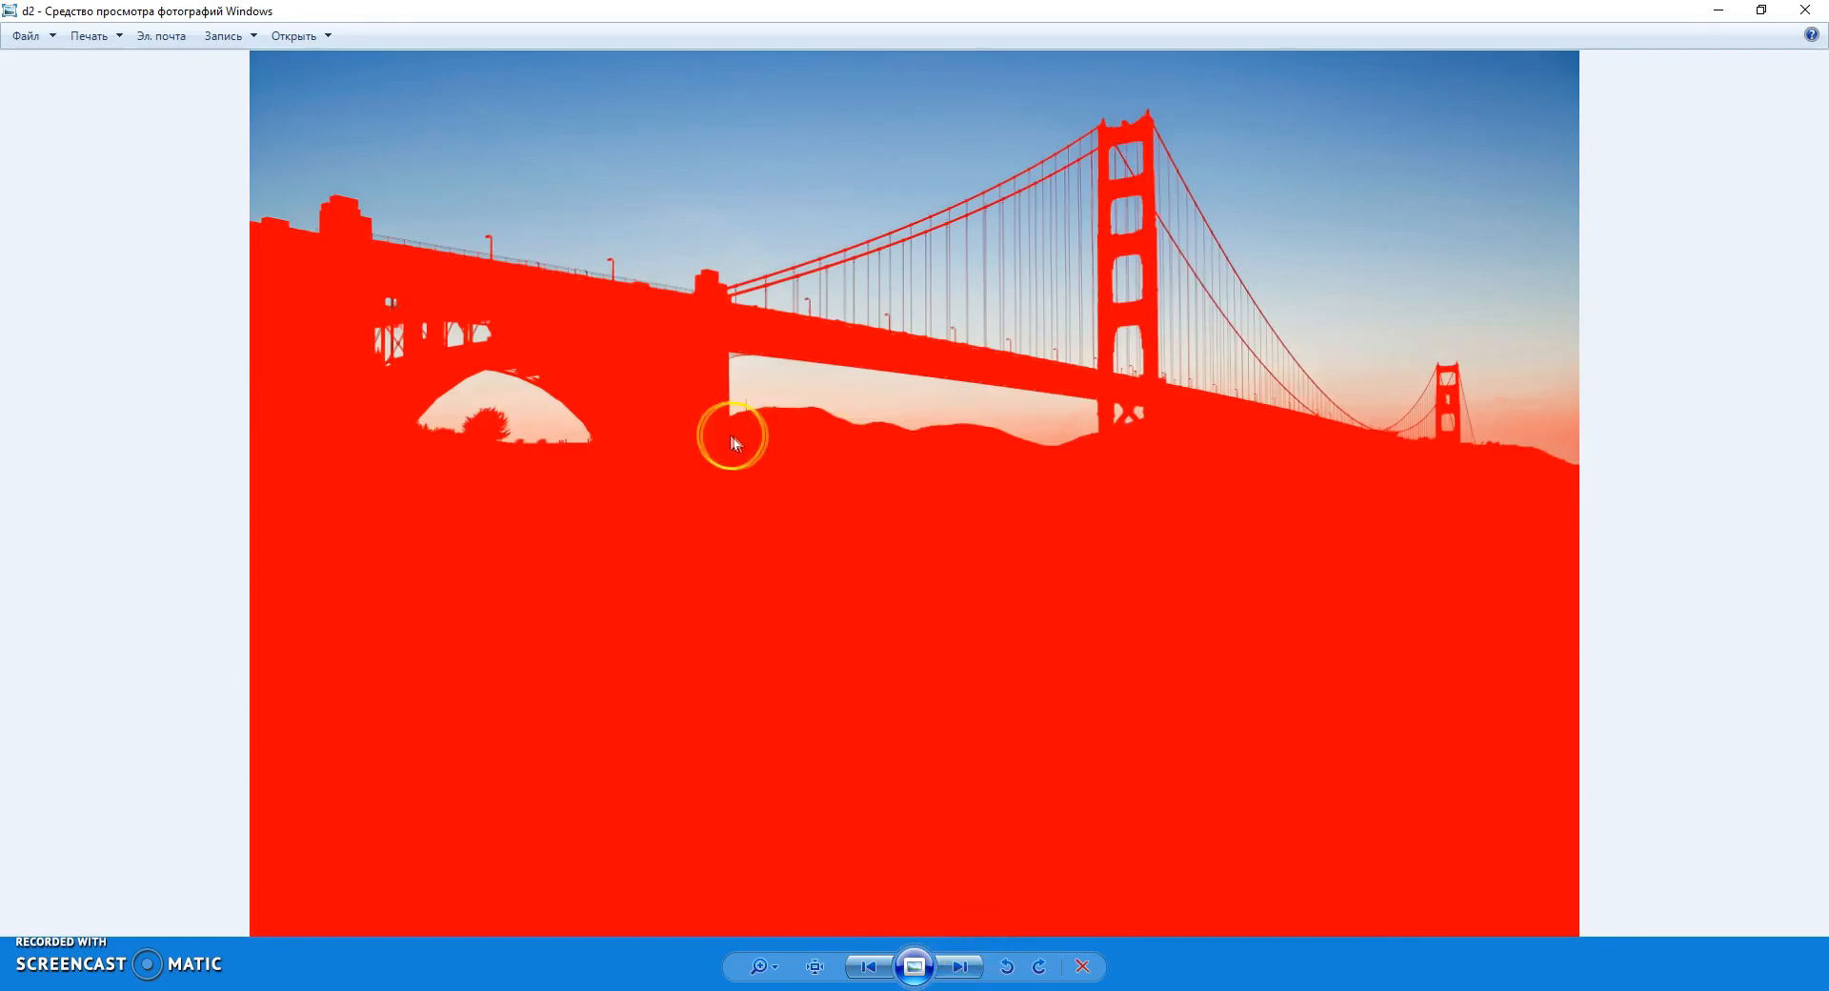
left_click(960, 967)
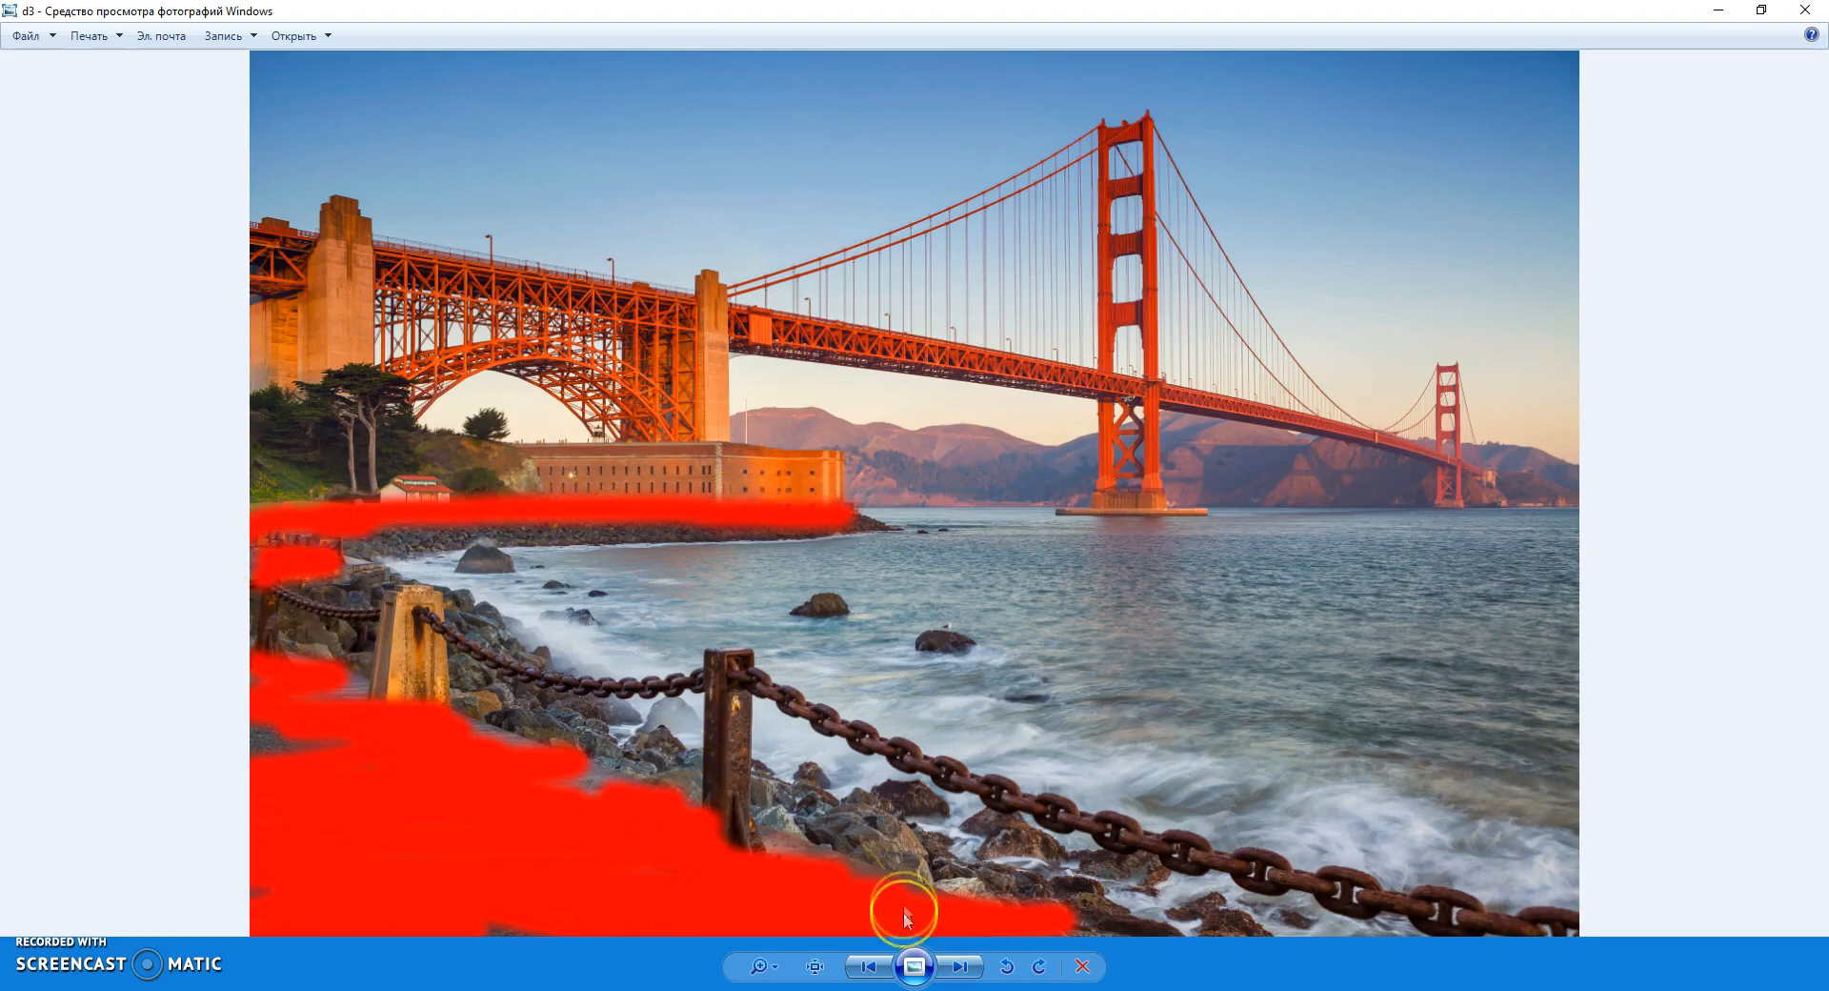
left_click(962, 966)
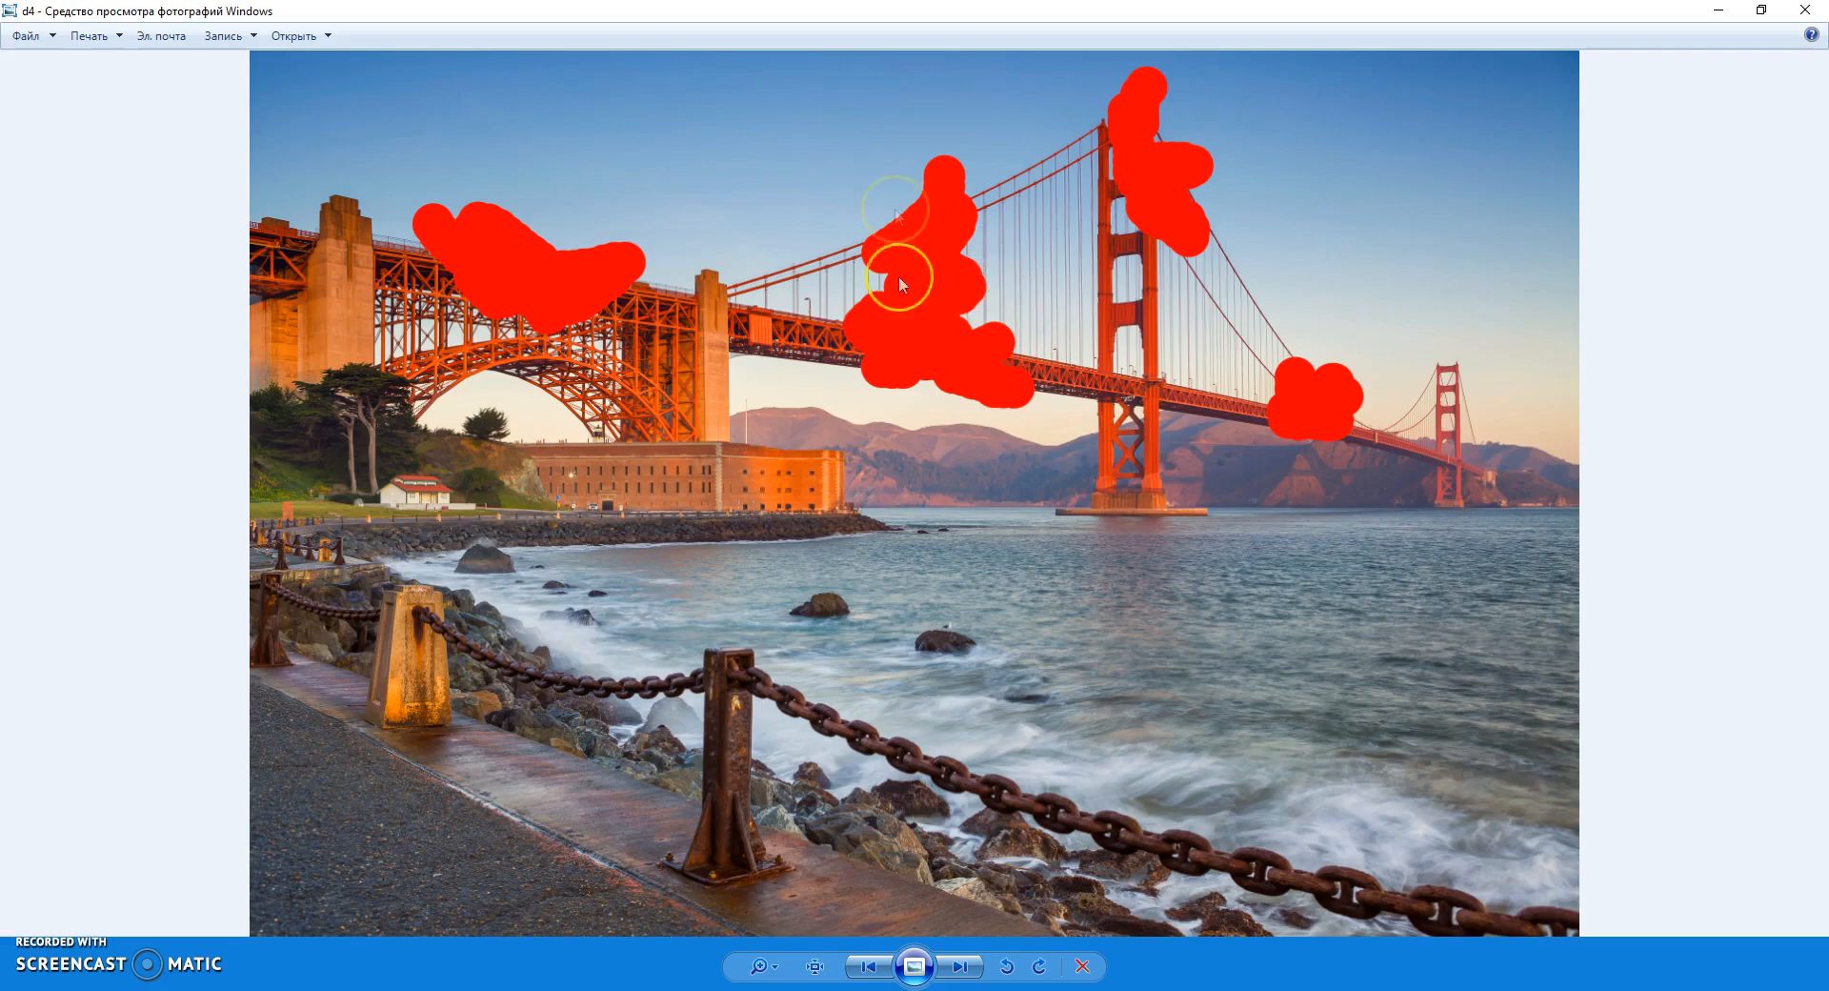
left_click(962, 968)
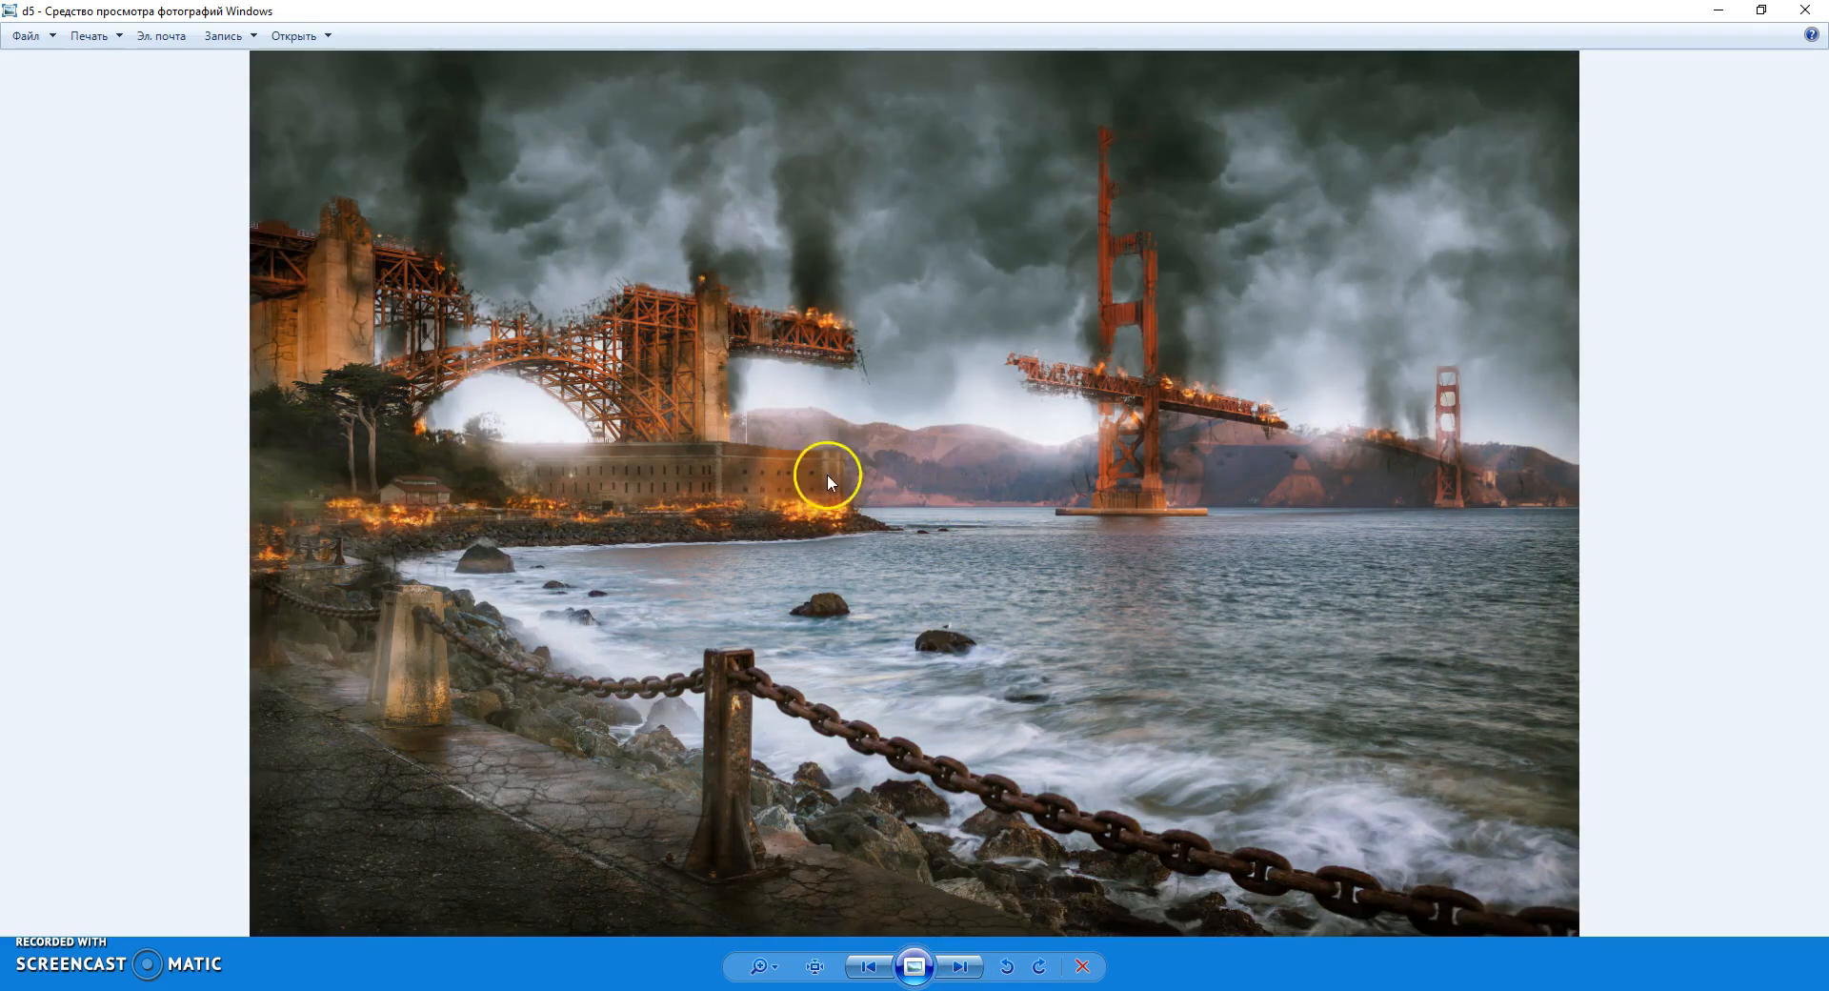
Examine the broken bridge spans and the shoreline in image d5 up close, and return to the whole picture.
scroll(963, 268, "up", 3)
left_click_drag(806, 319, 869, 331)
left_click_drag(502, 282, 1017, 355)
left_click_drag(1356, 641, 1044, 739)
scroll(1044, 671, "down", 5)
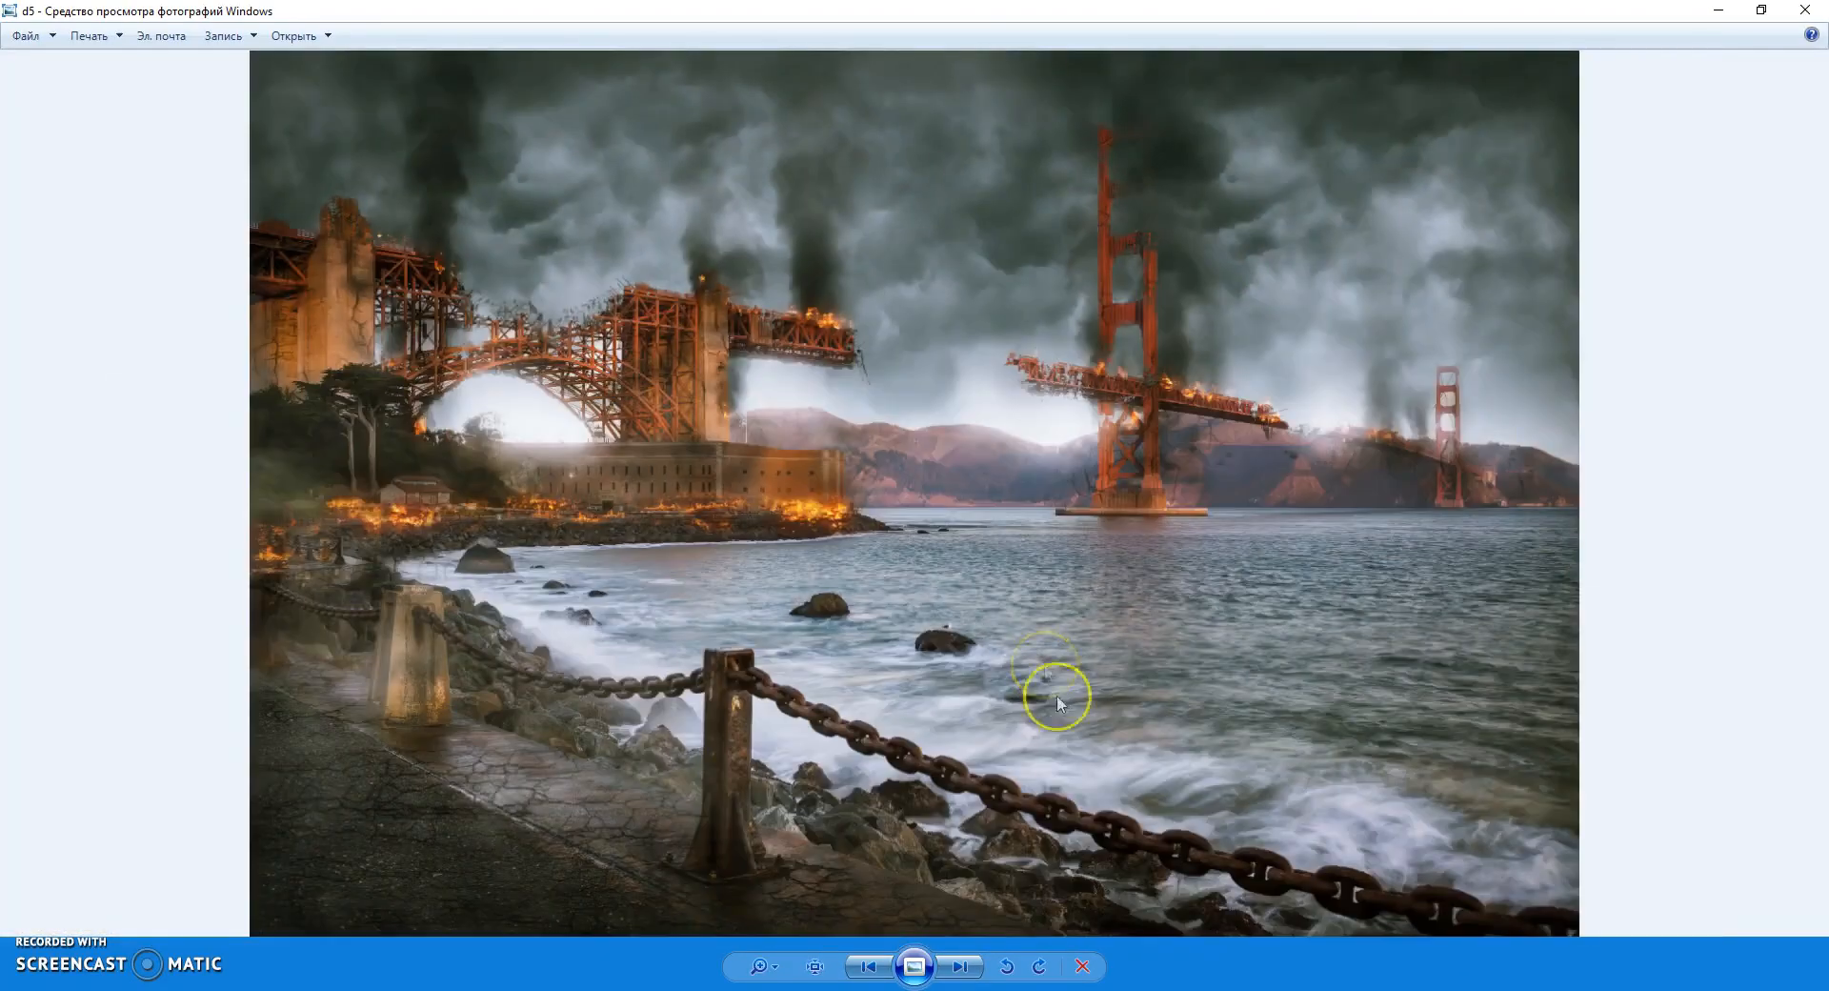
Page from the original glass office tower photo e1 through the red-marked images e2 to e5 to the result image e6.
left_click(970, 968)
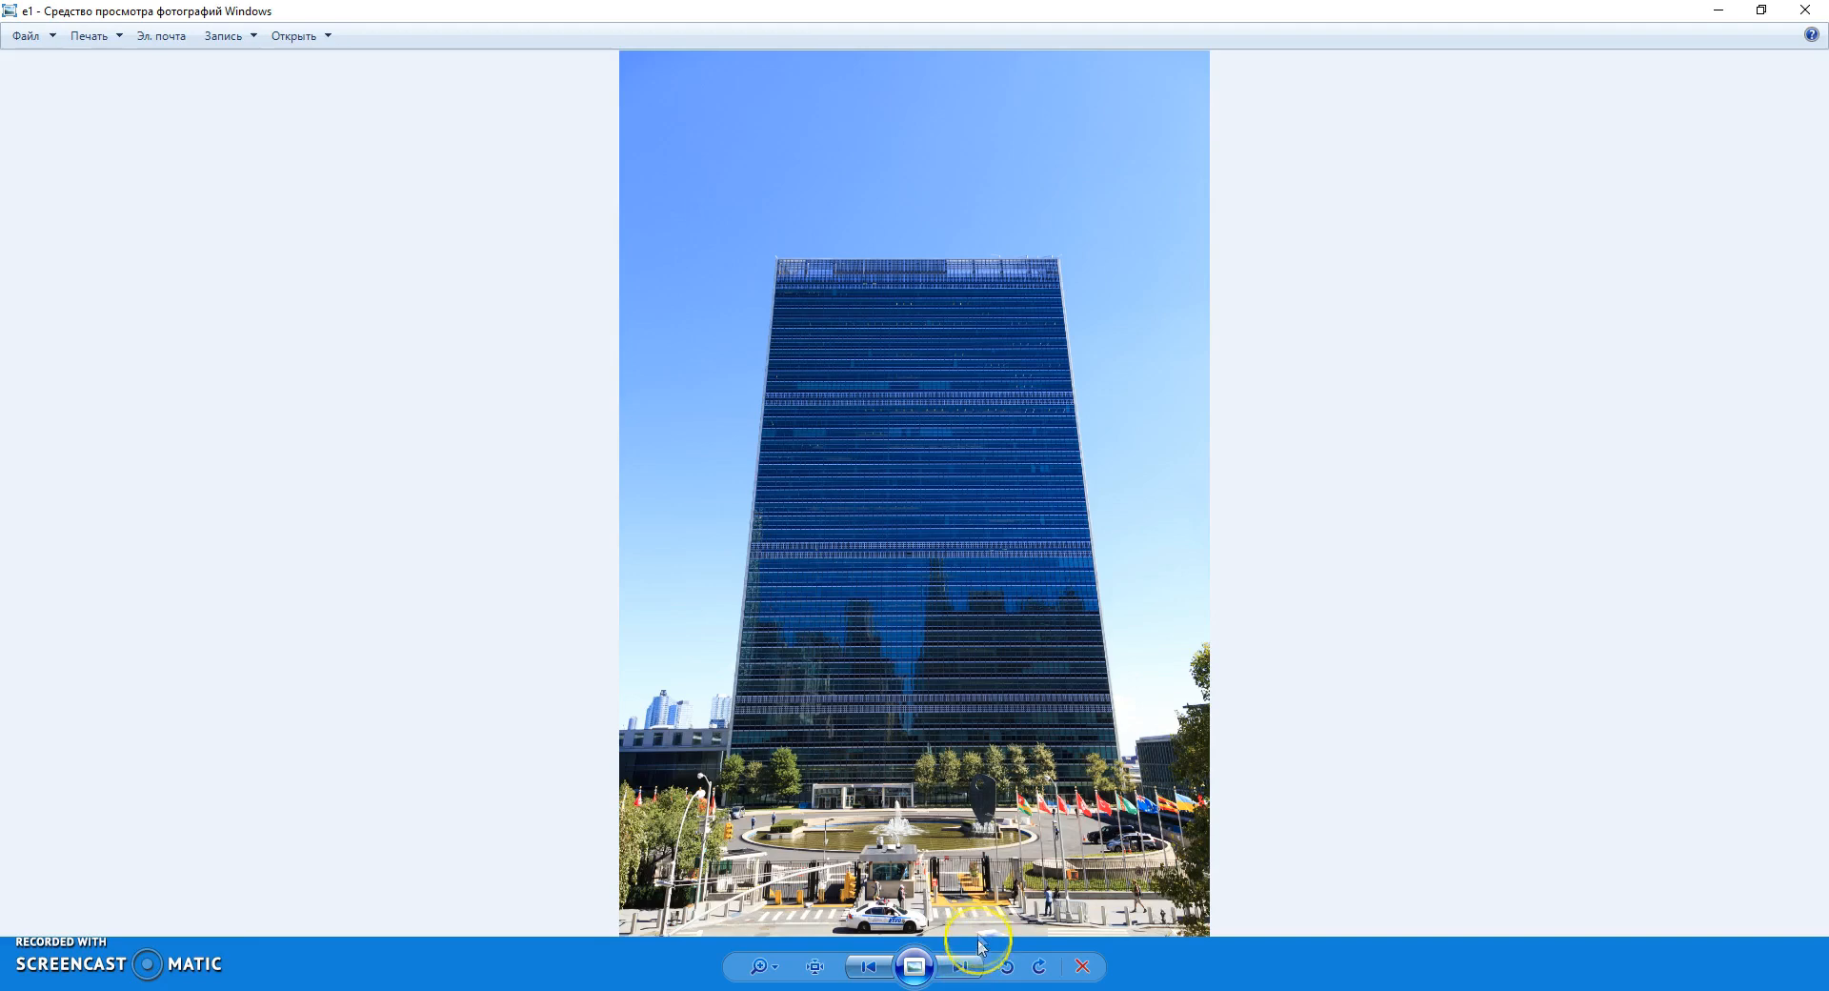
left_click(965, 968)
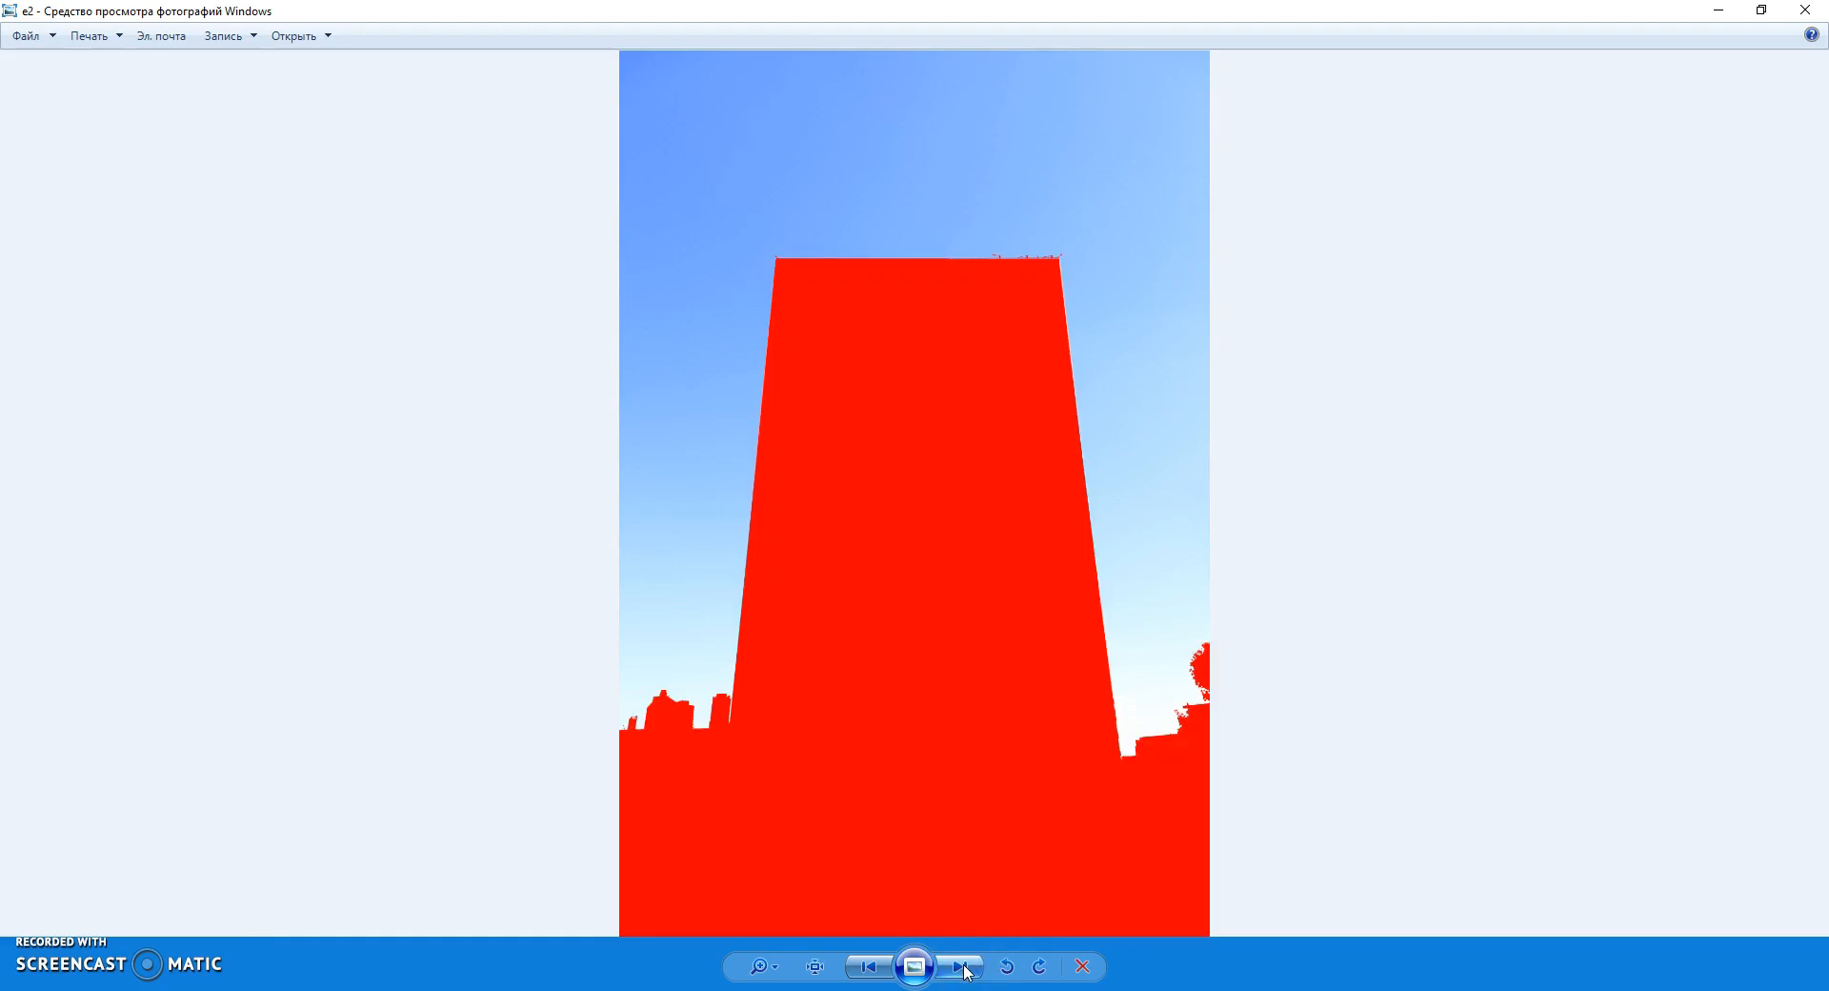
left_click(965, 968)
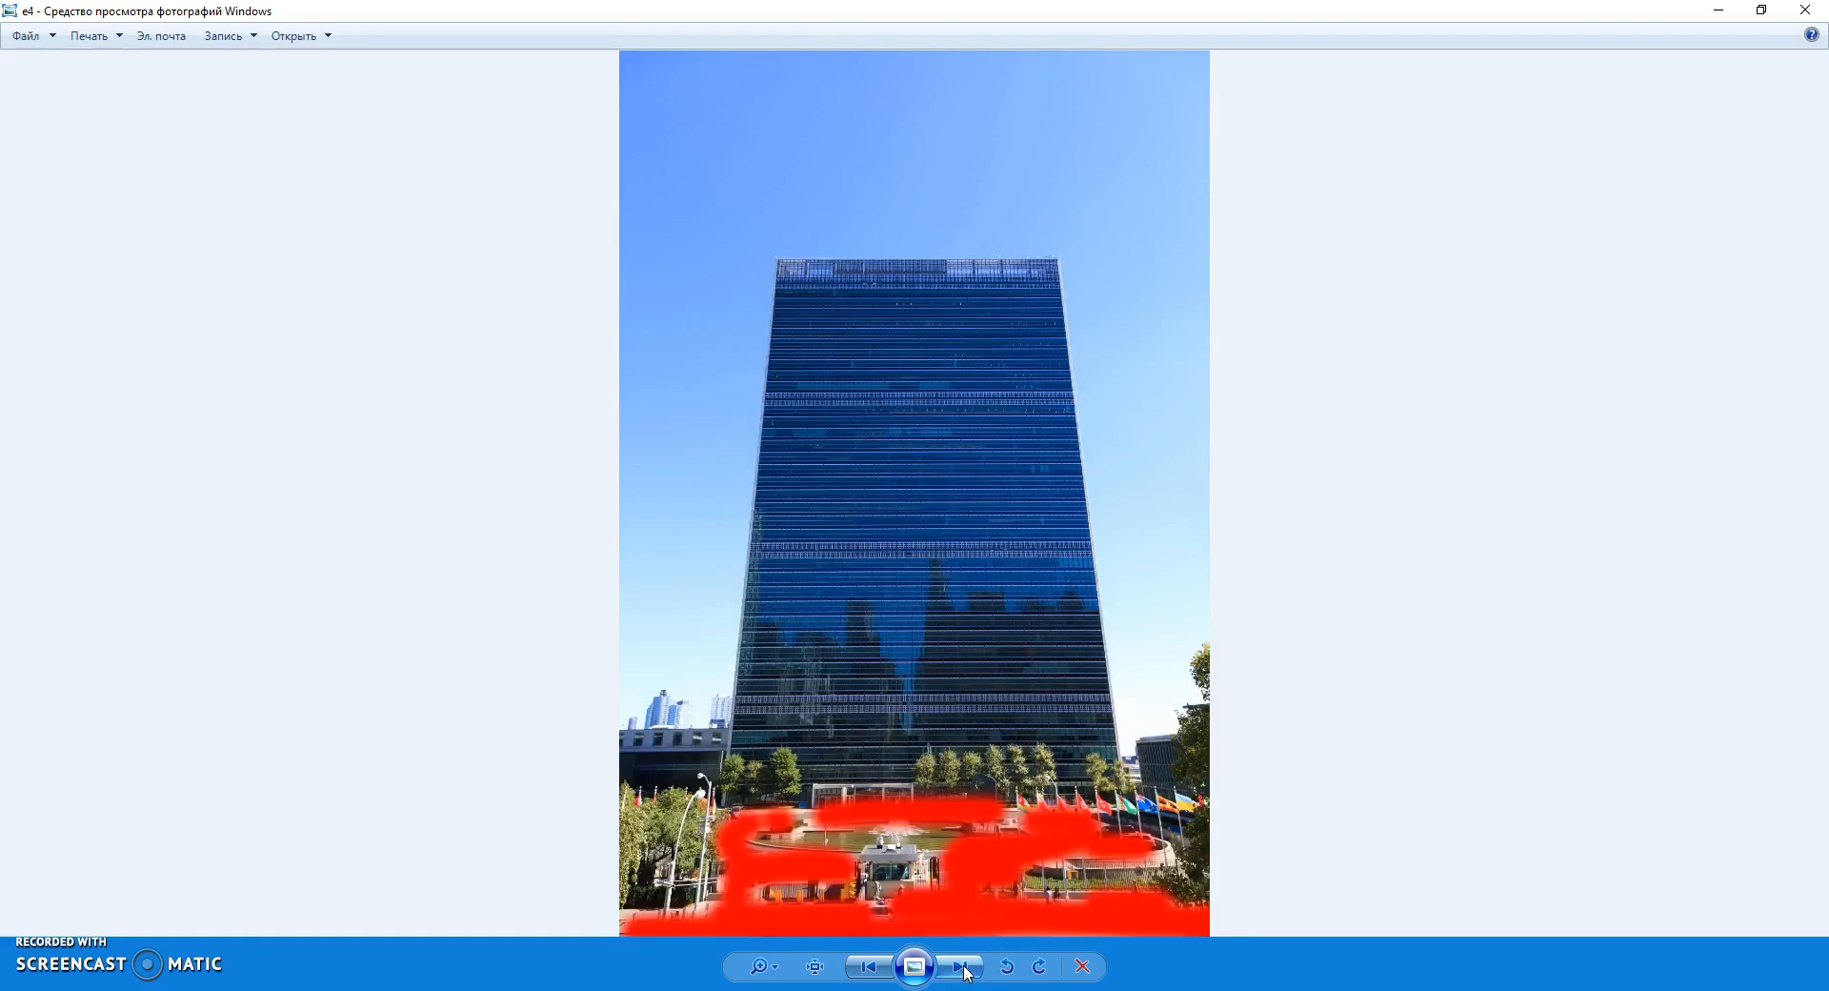
left_click(965, 968)
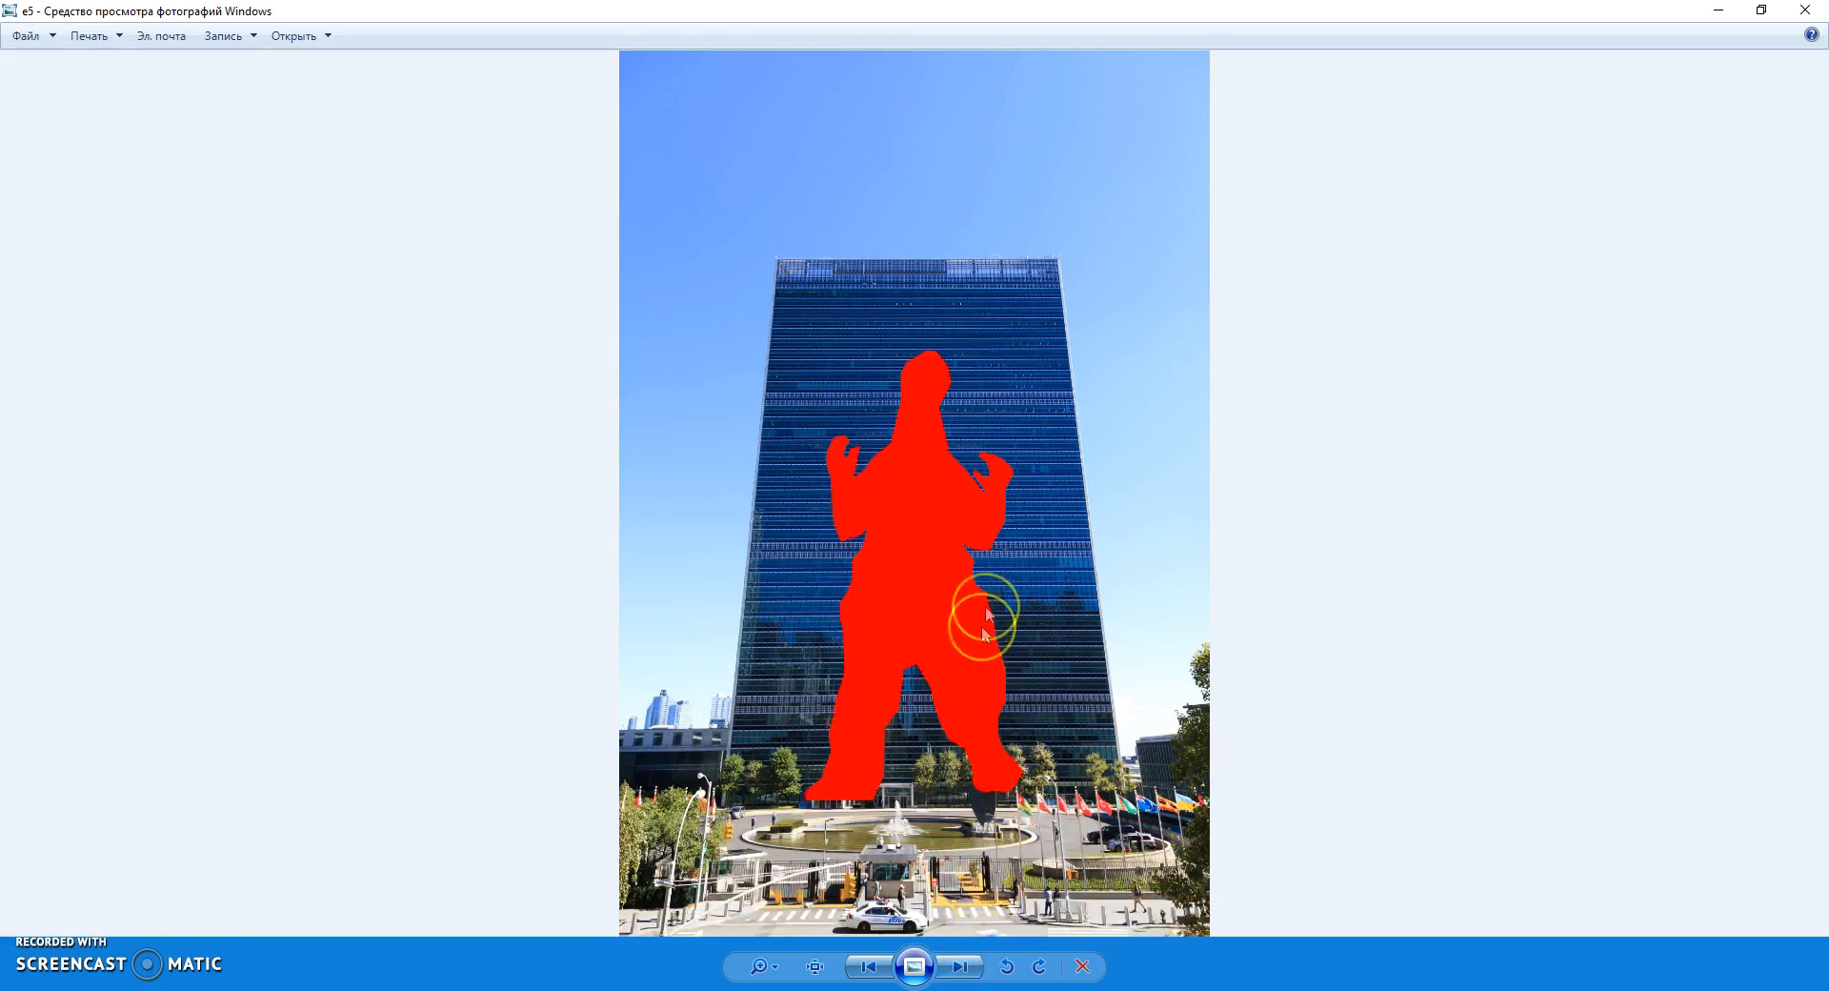
left_click(963, 967)
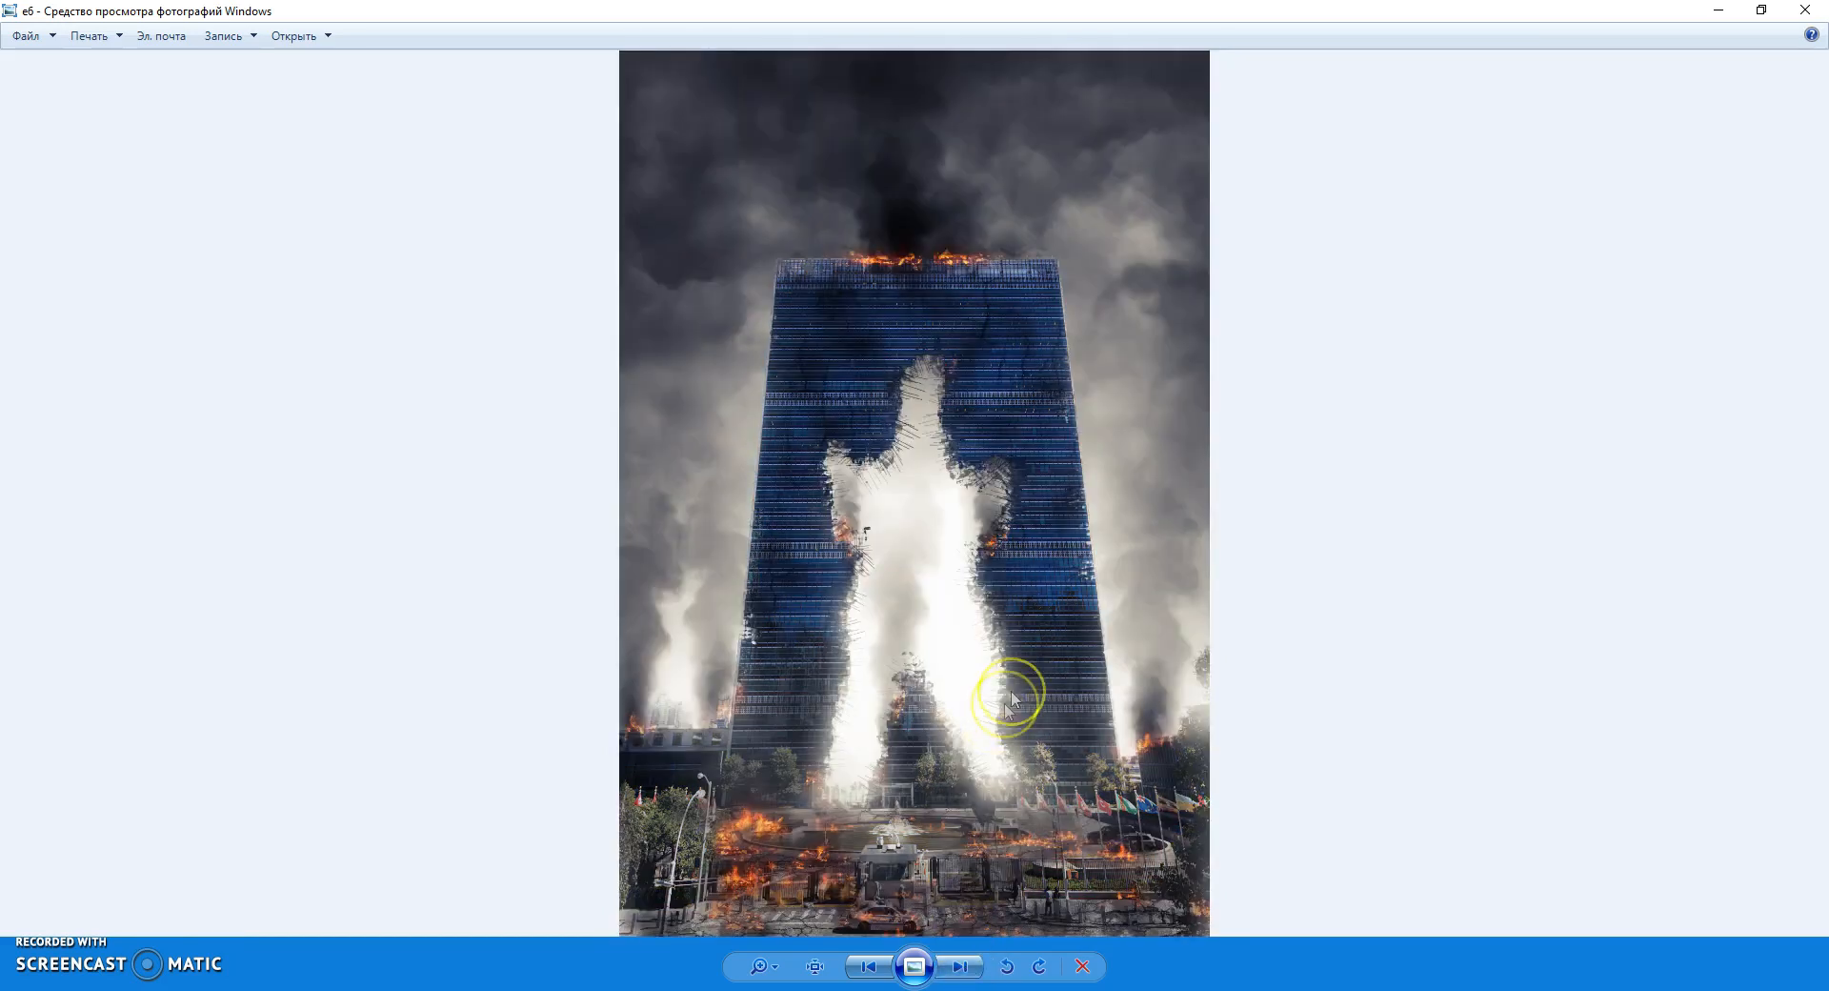
Examine the monster-shaped hole and the burning roof of the tower in image e6 up close, and return to the whole picture.
scroll(980, 641, "up", 3)
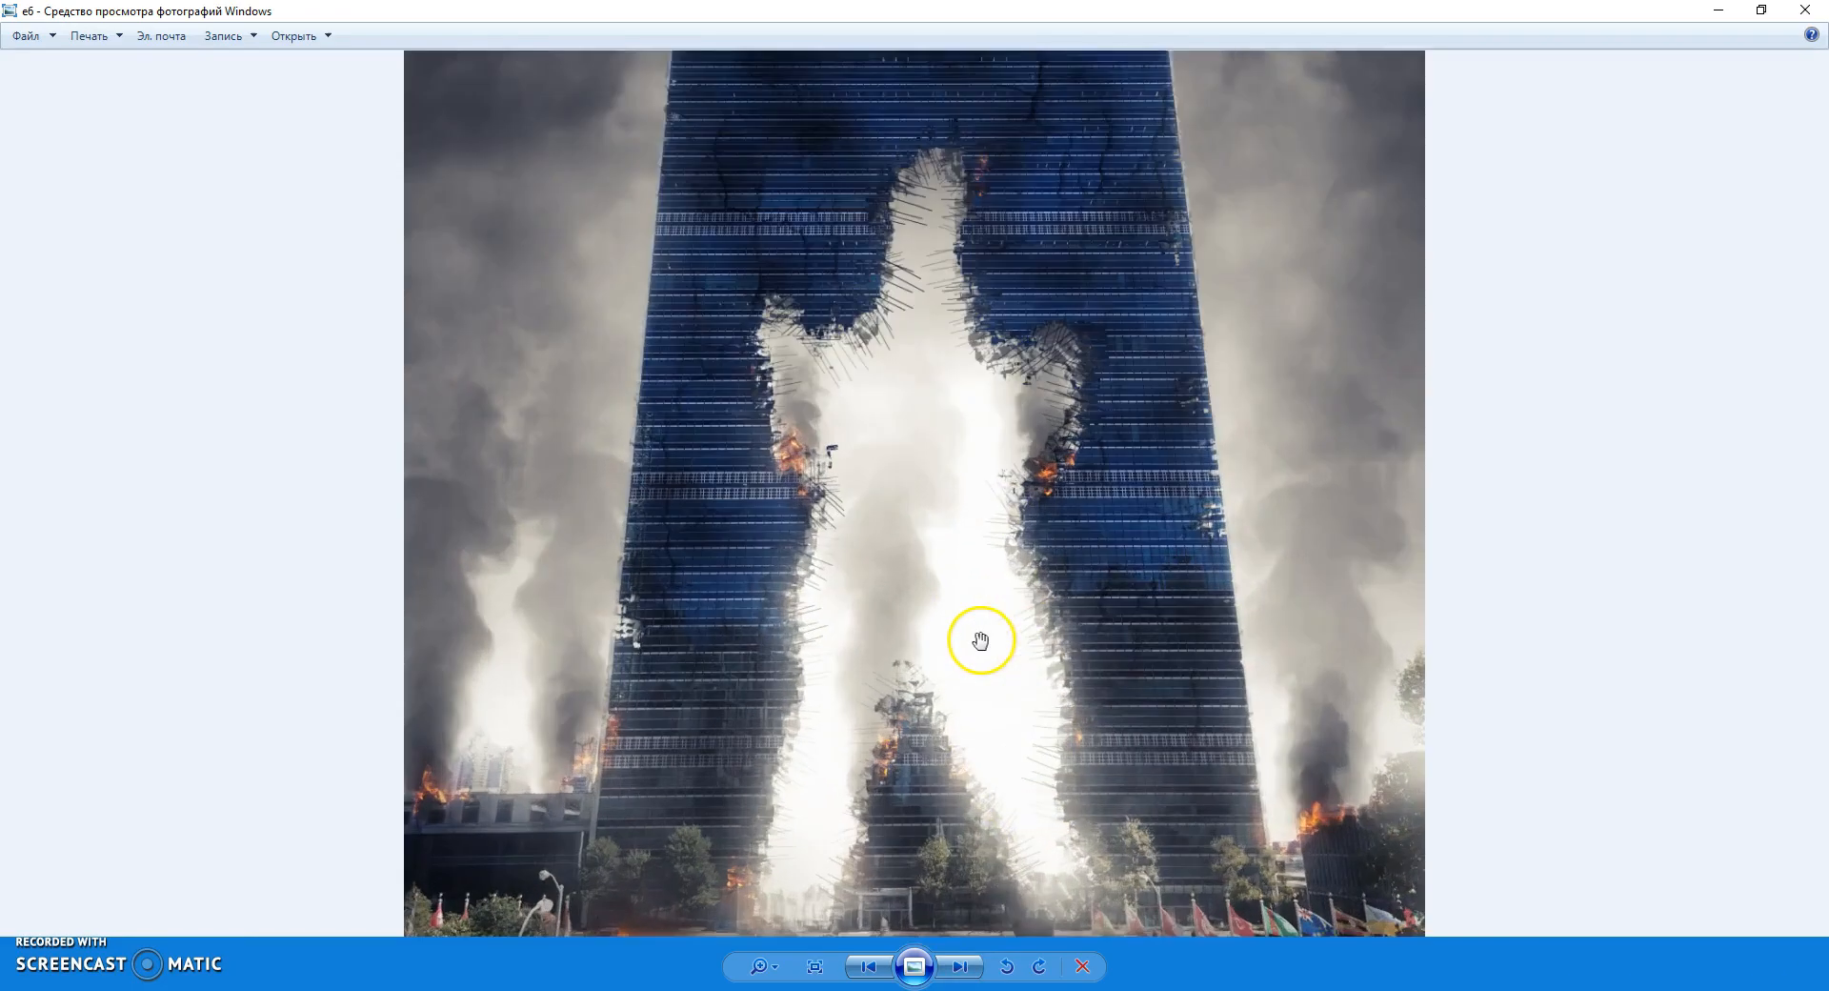
left_click_drag(1010, 569, 1001, 740)
left_click_drag(1000, 620, 1000, 796)
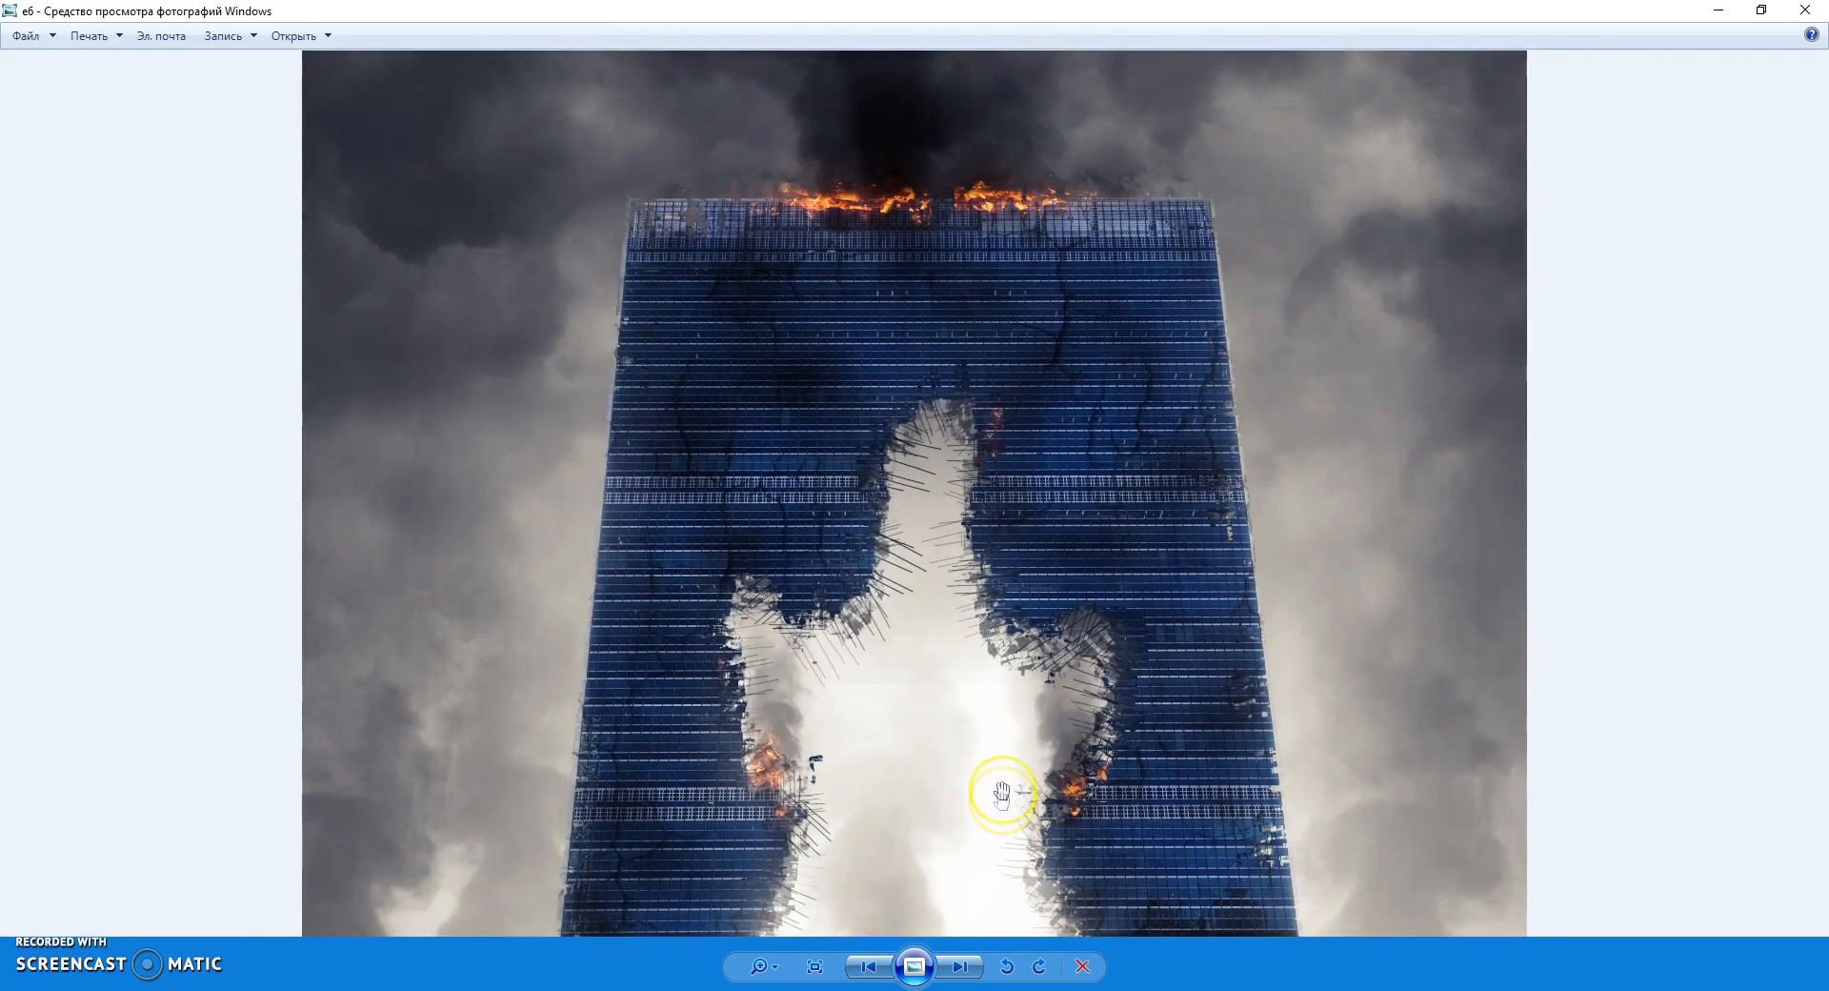
scroll(975, 449, "down", 4)
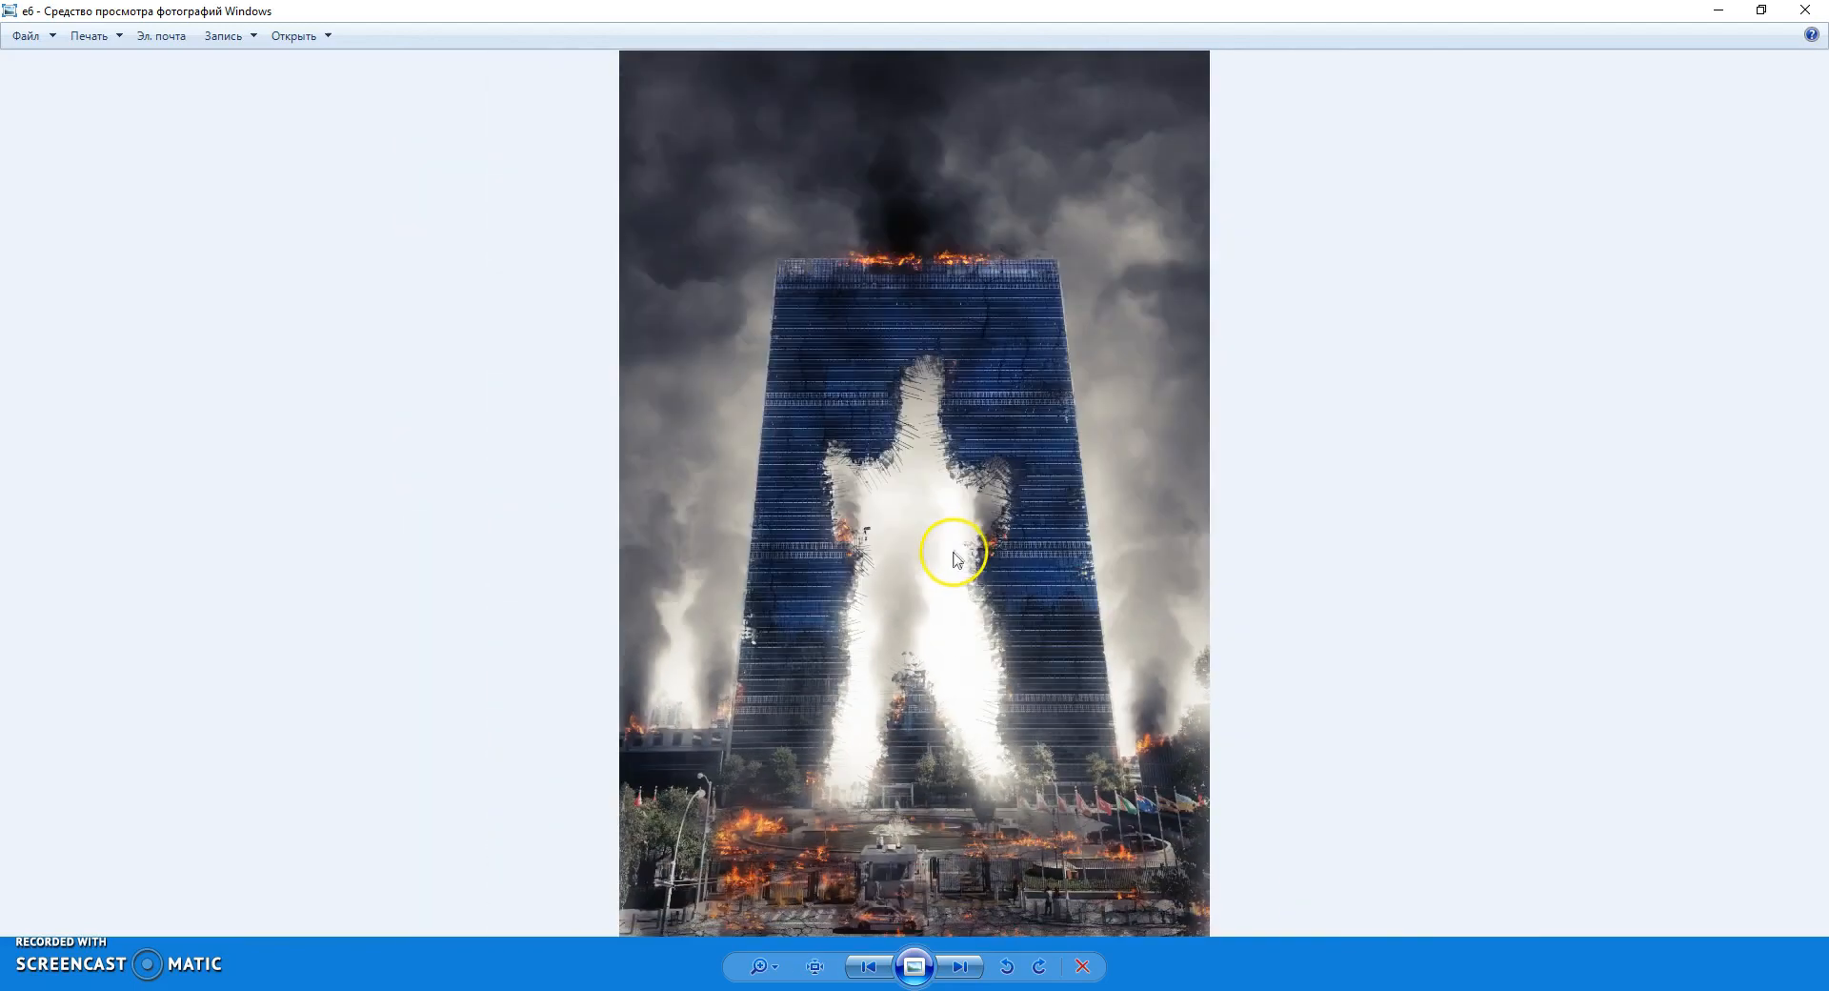
Page from the original triumphal arch photo f1 through the red-marked images f2, f3 and f4 to the result image f5.
left_click(960, 966)
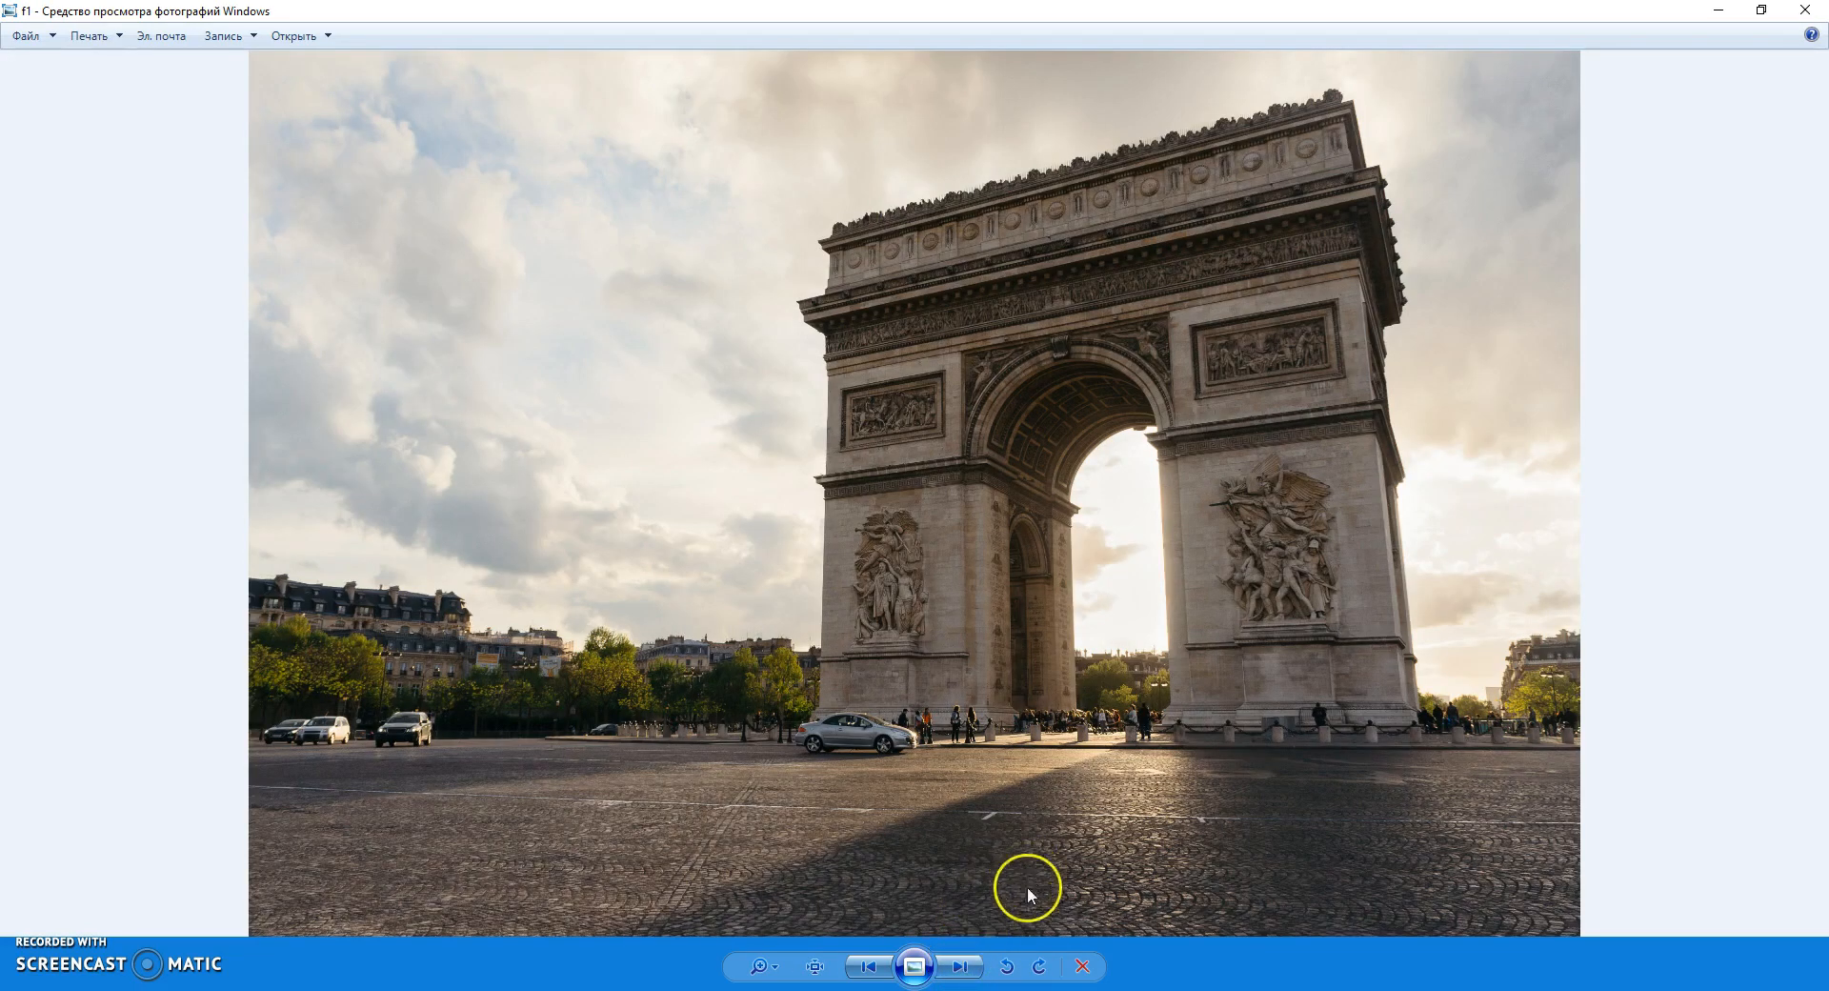
left_click(970, 968)
left_click(974, 972)
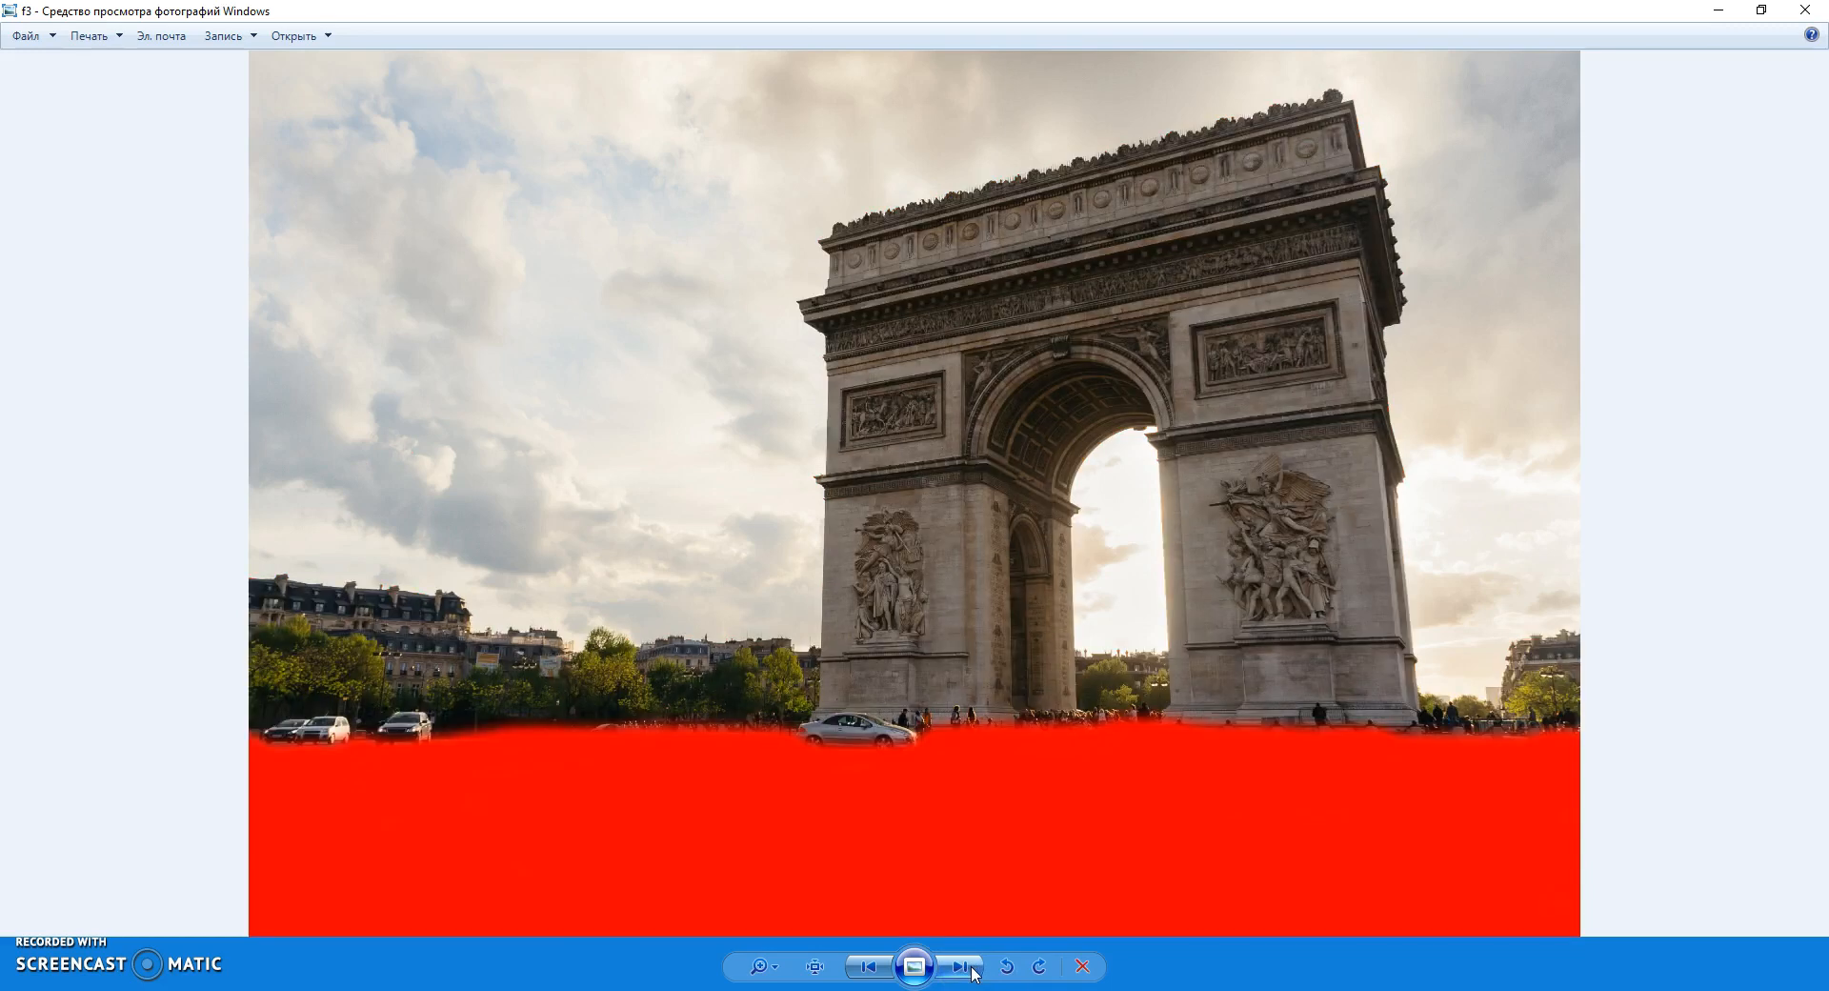
left_click(974, 972)
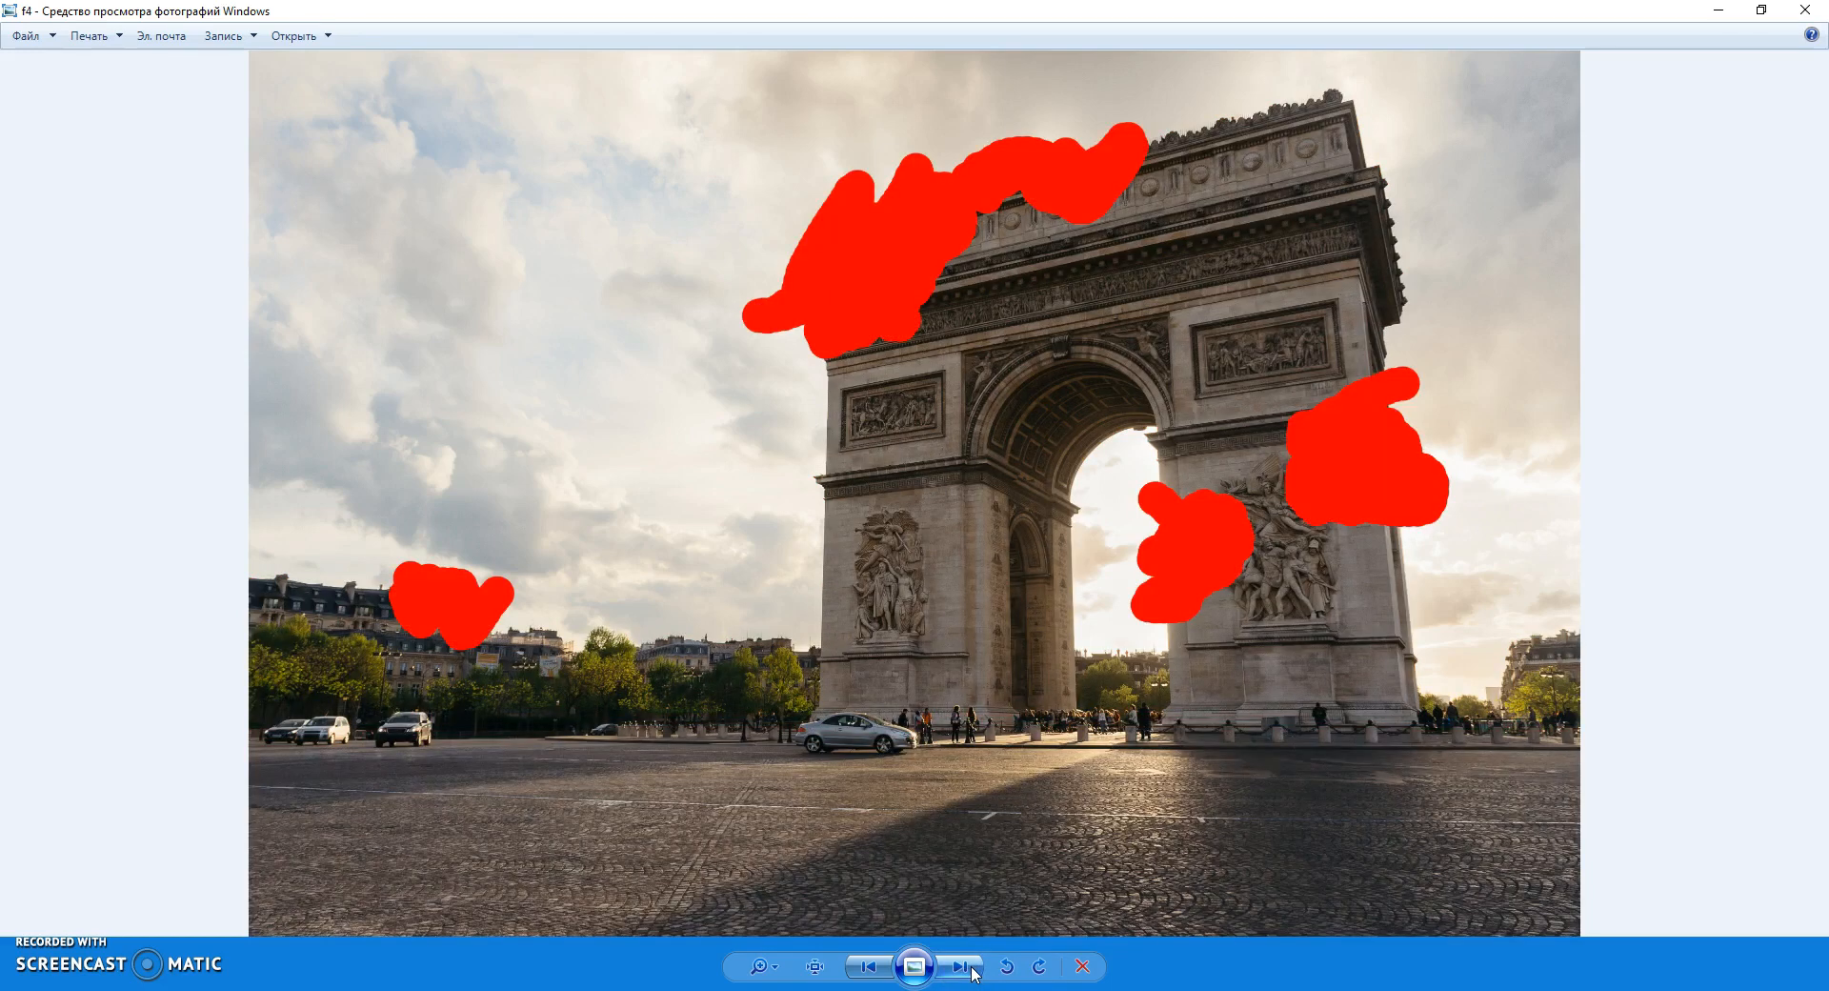
left_click(974, 971)
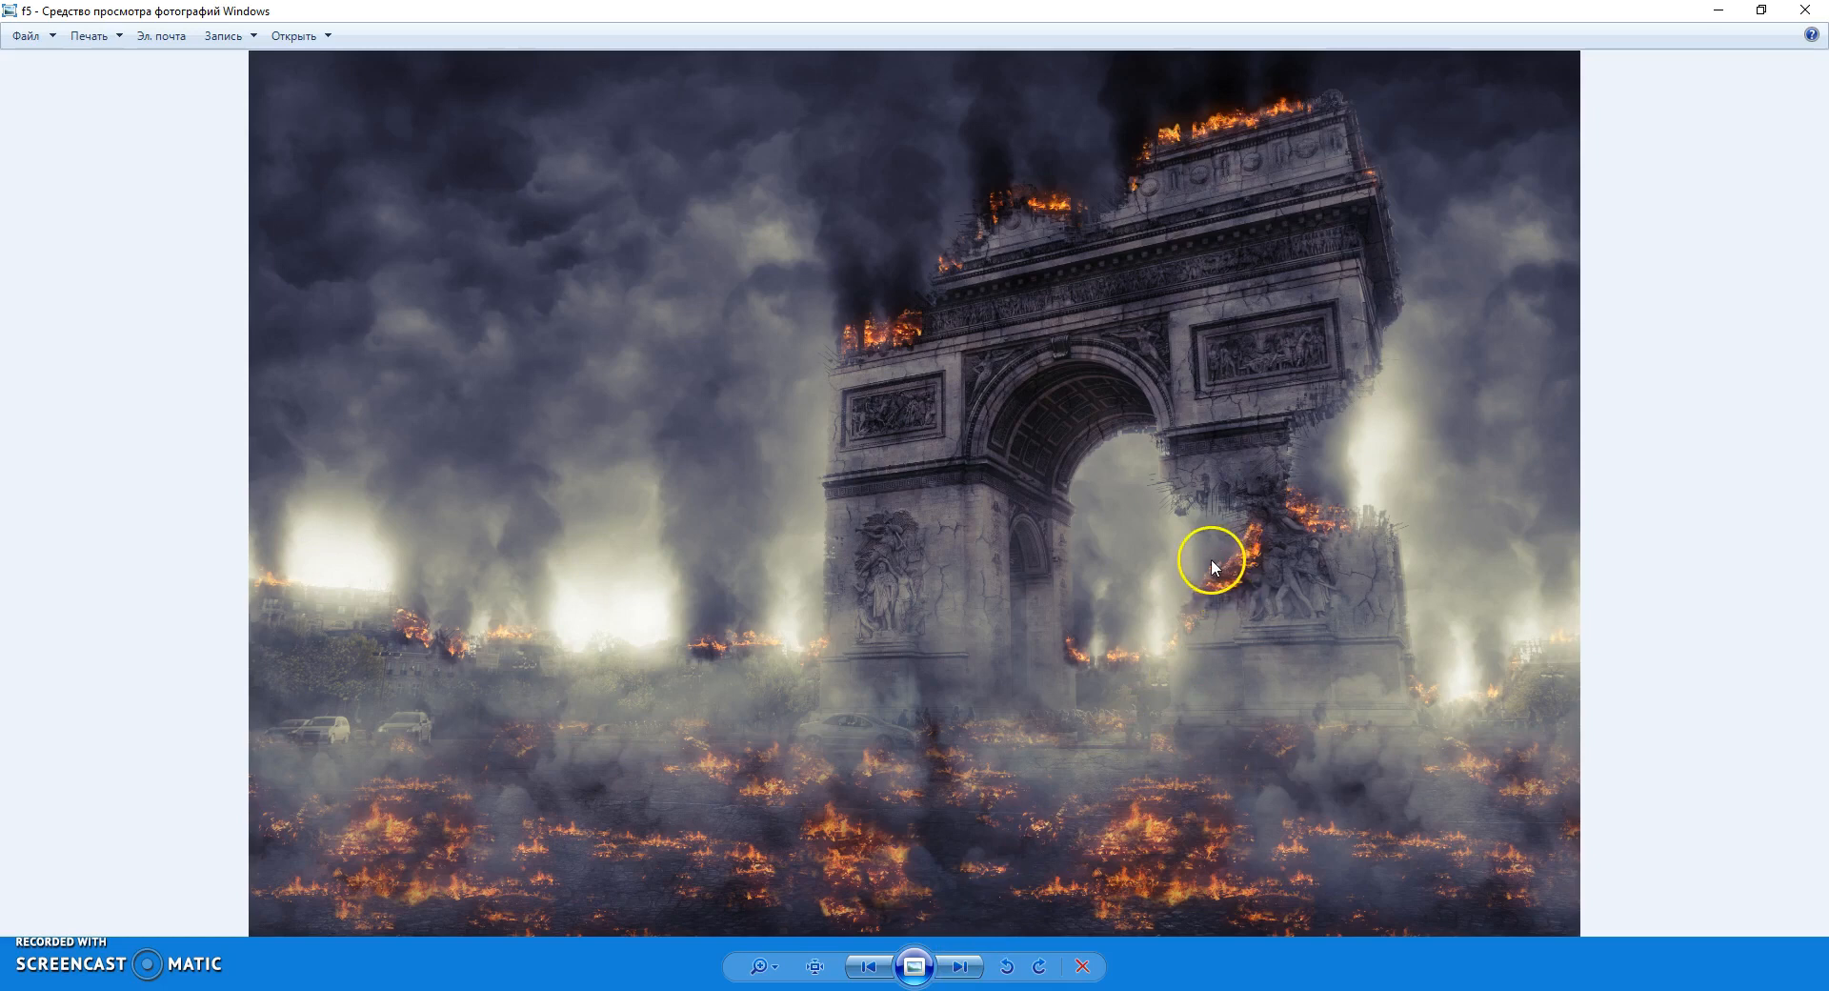
Page from the original sail-shaped tower photo g1 through the red-marked images g2, g3 and g4 to the result image g5.
left_click(960, 967)
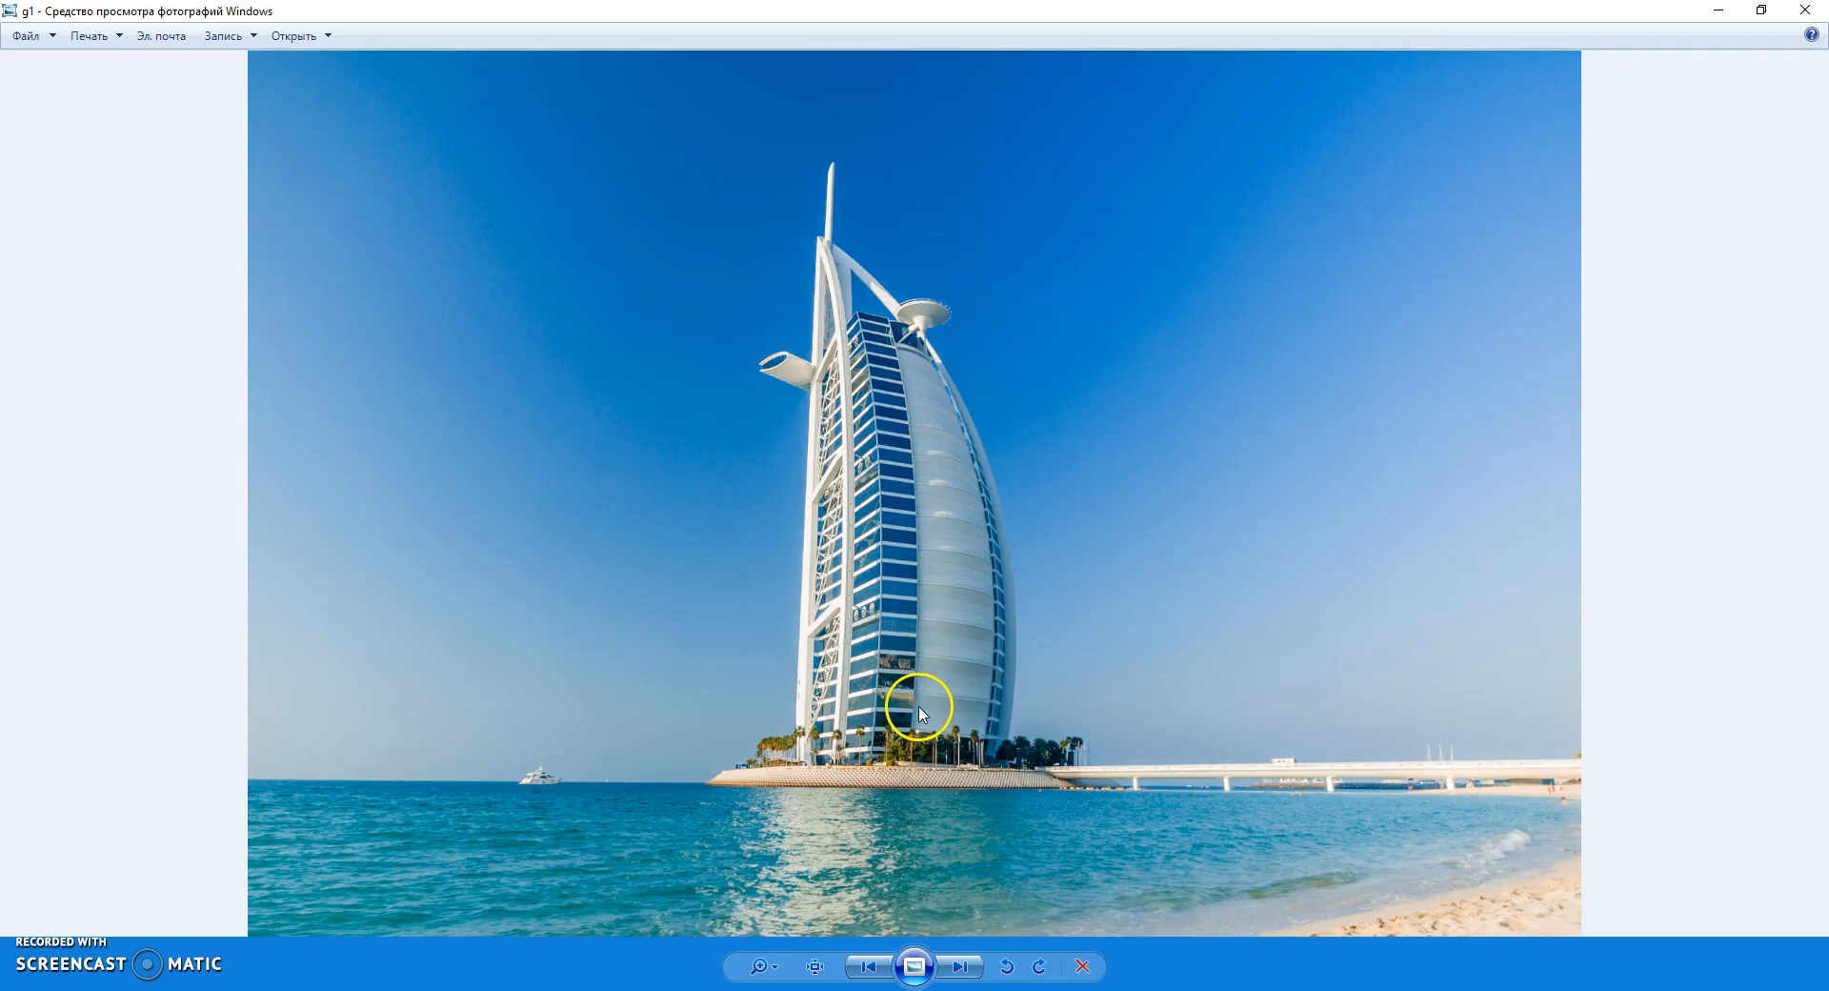
left_click(964, 968)
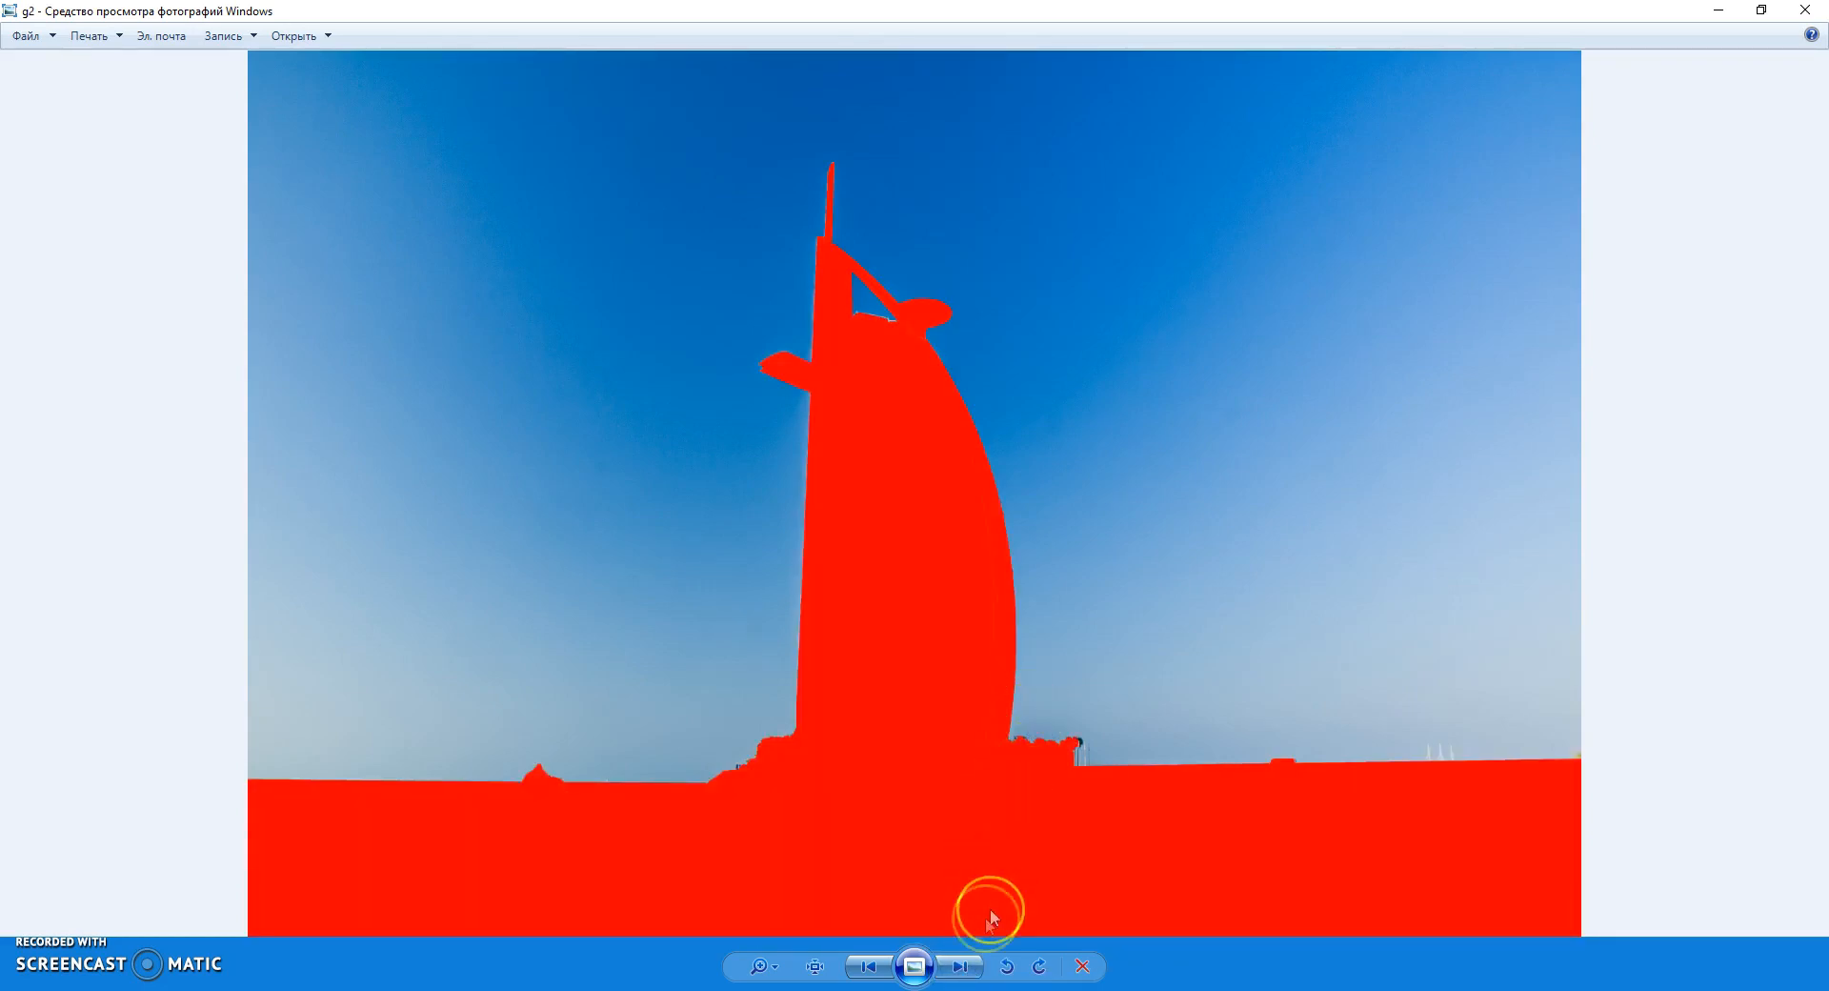
left_click(964, 968)
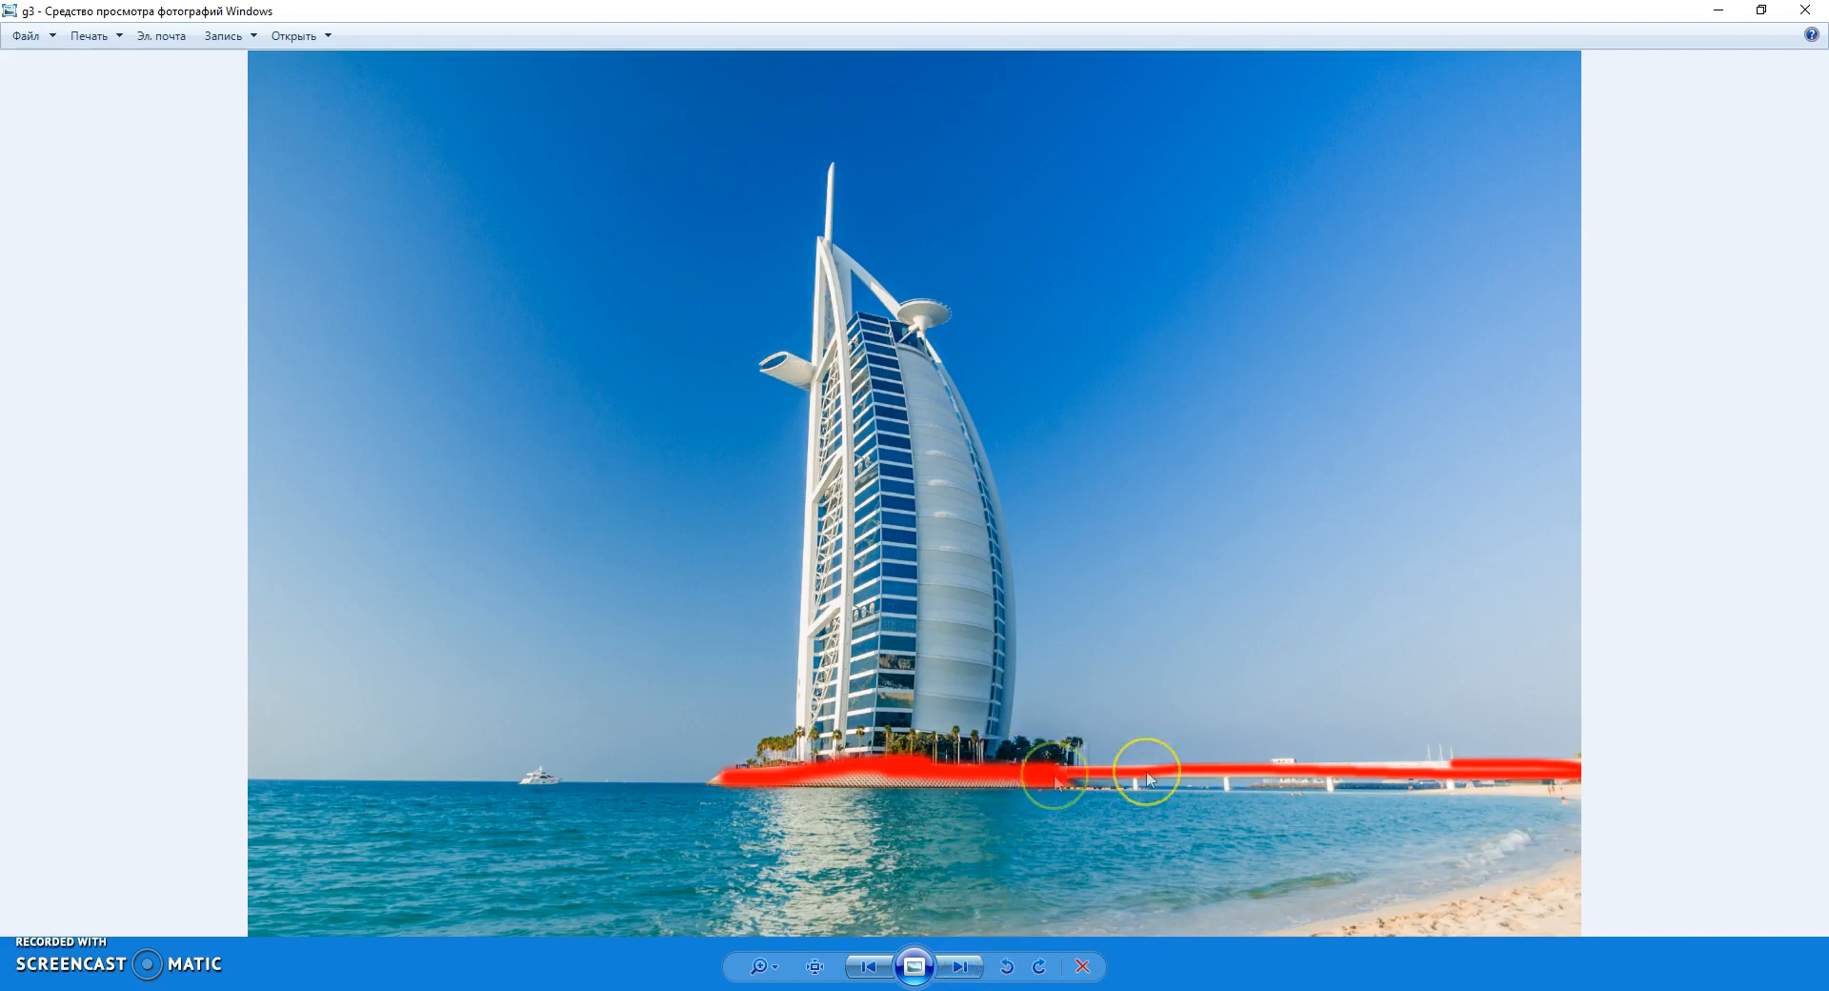
left_click(957, 967)
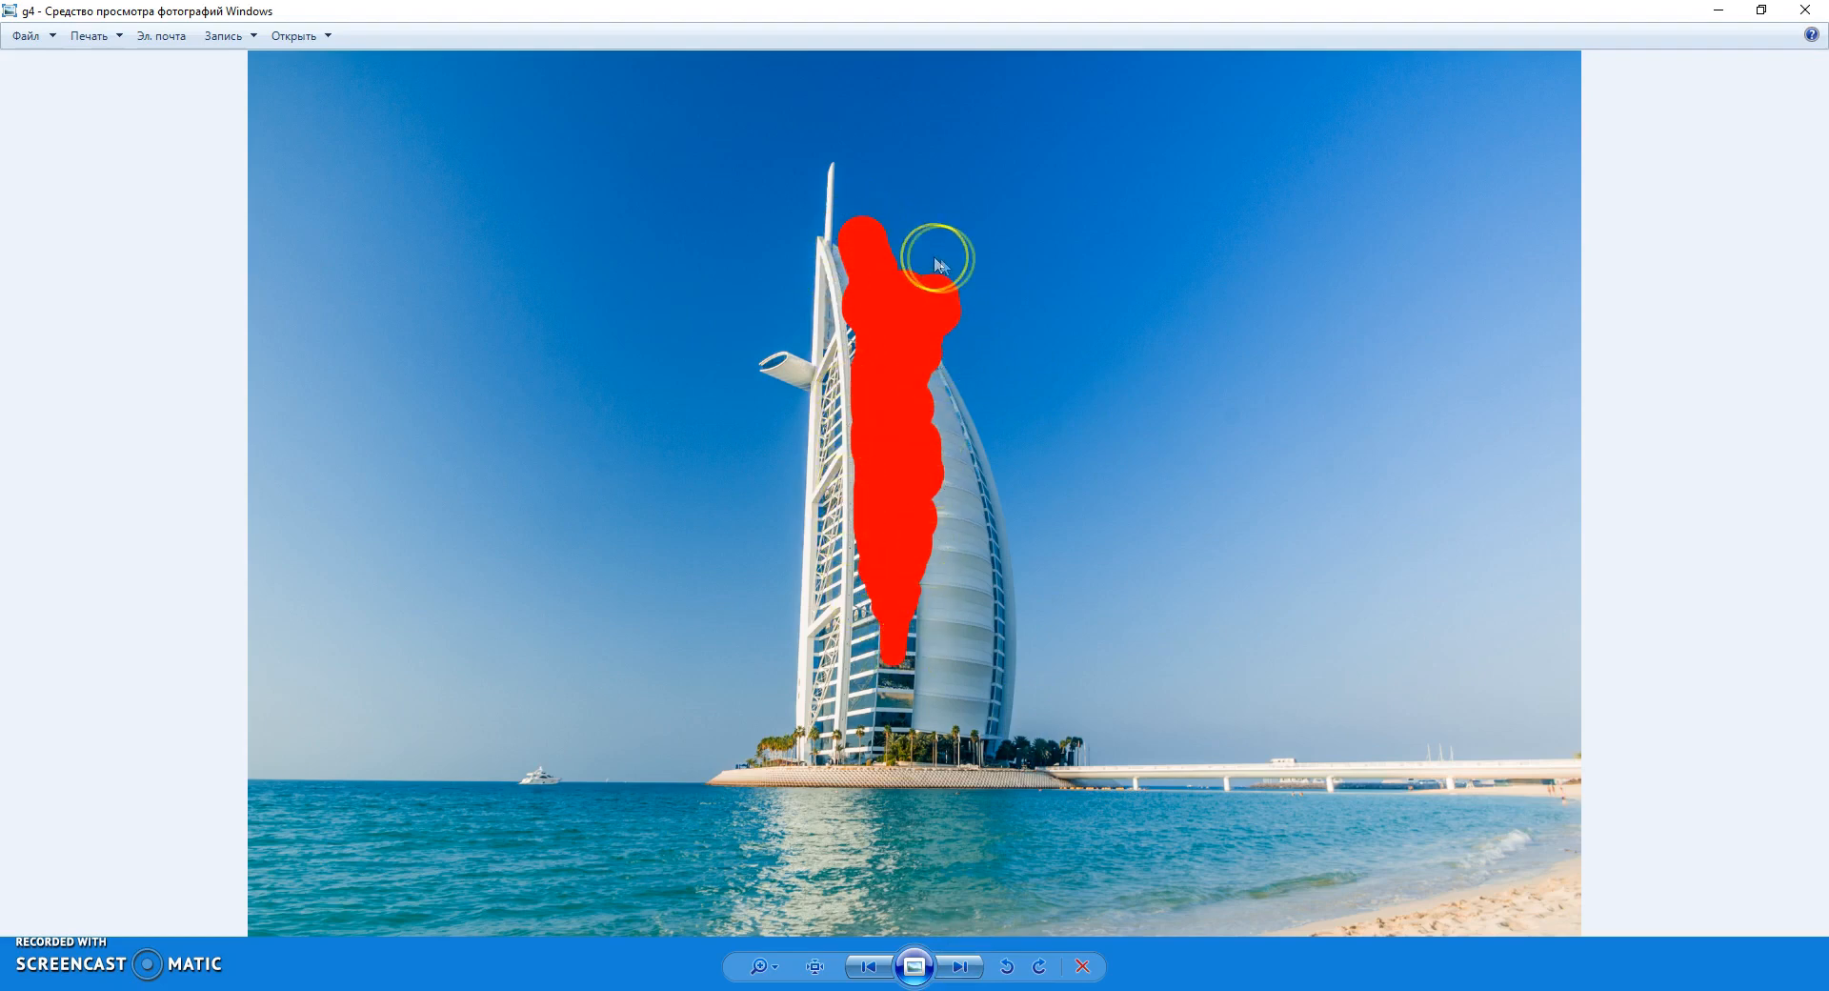
left_click(957, 967)
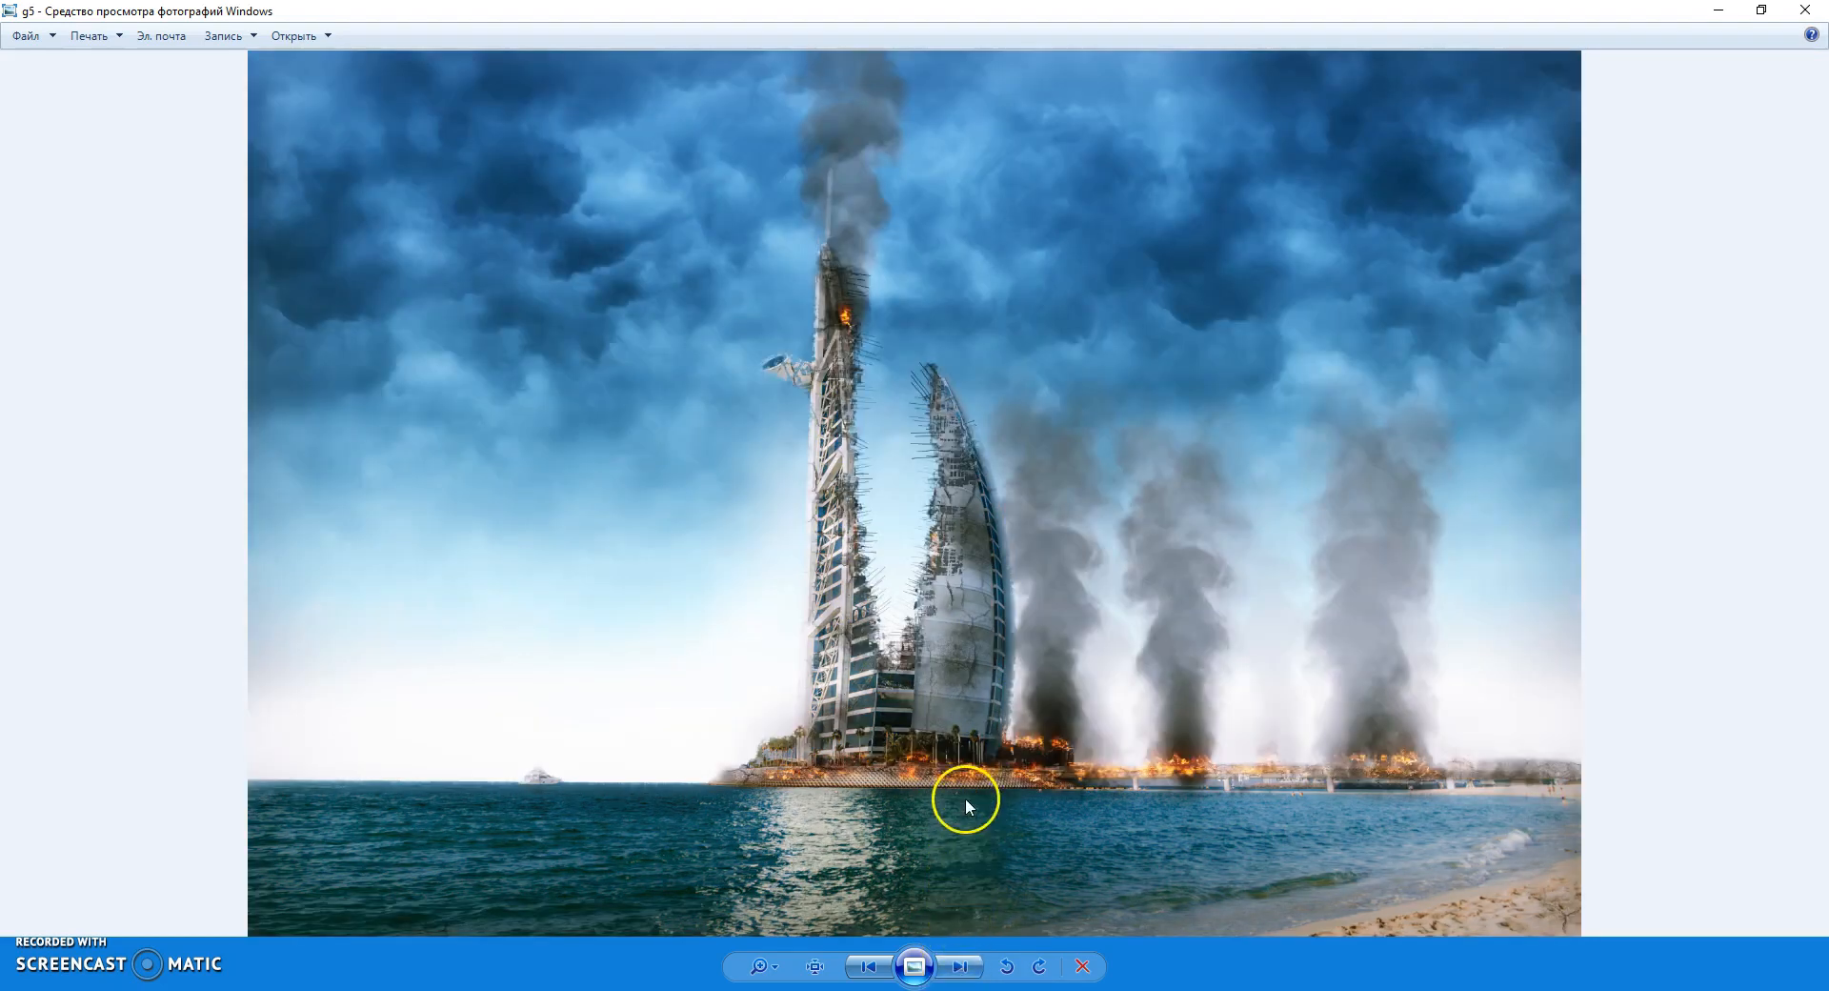
Examine the split tower and the burning island base in image g5 up close, and return to the whole picture.
scroll(903, 619, "up", 5)
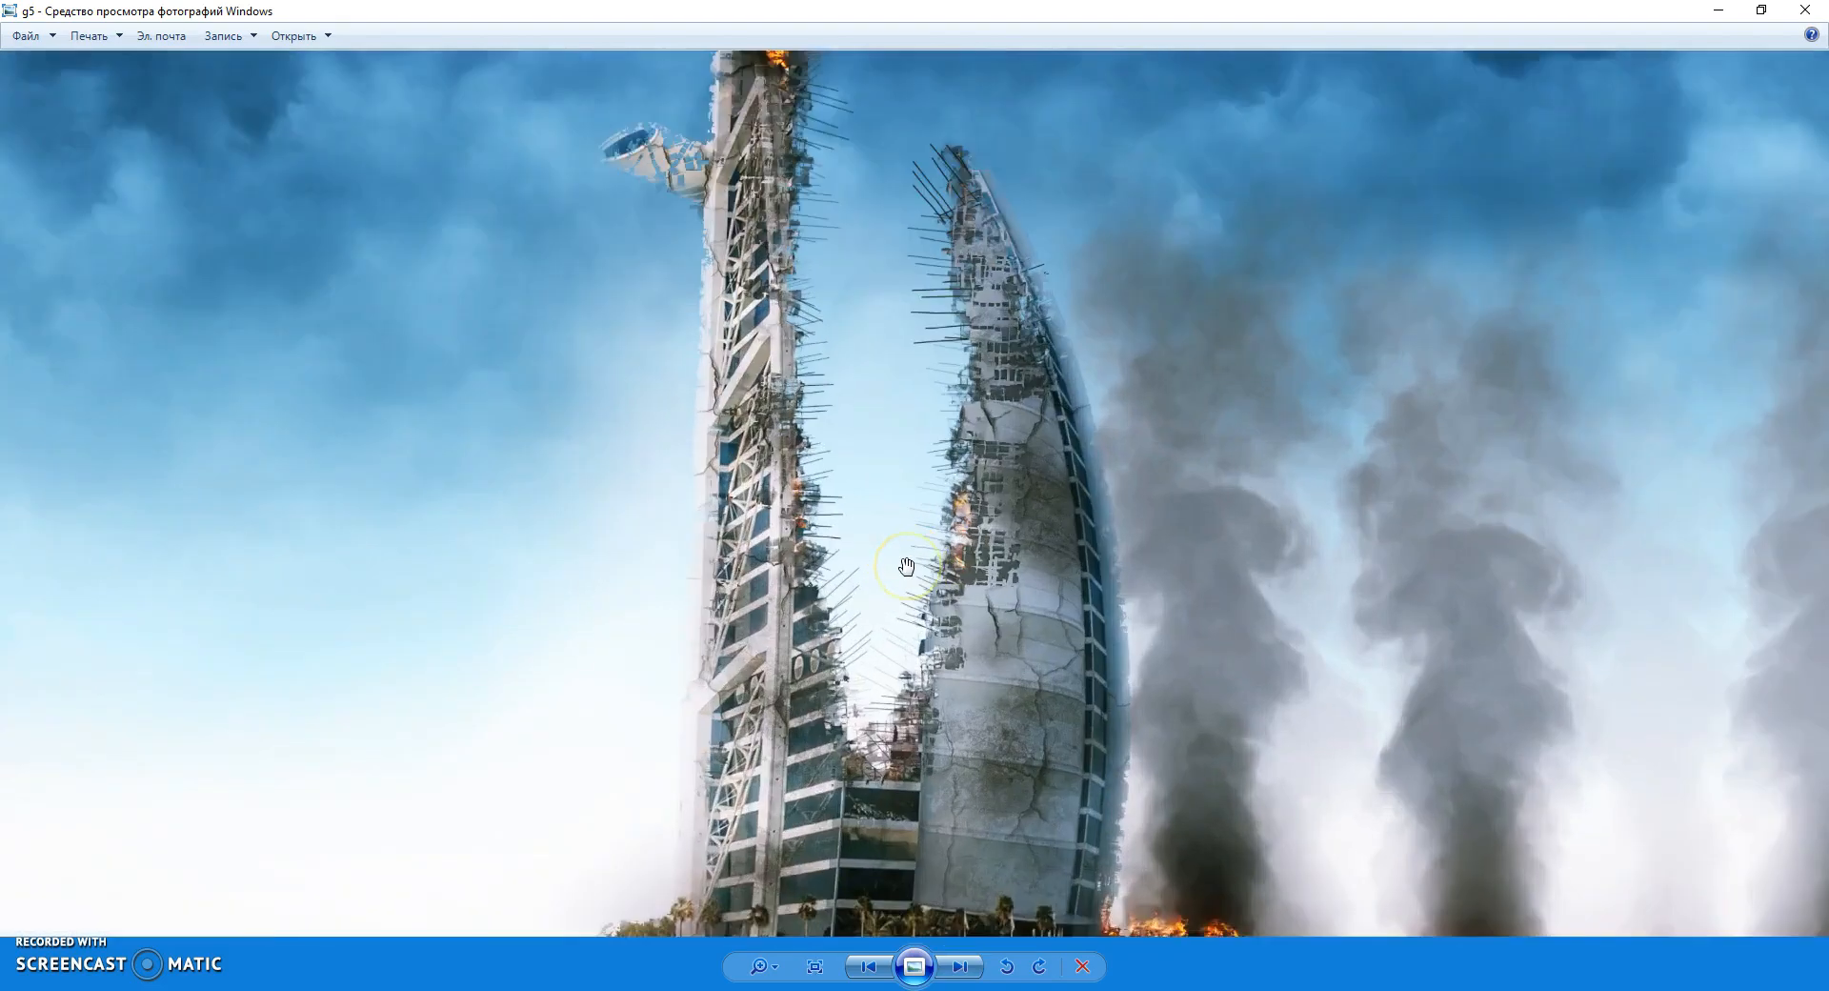
scroll(929, 571, "down", 2)
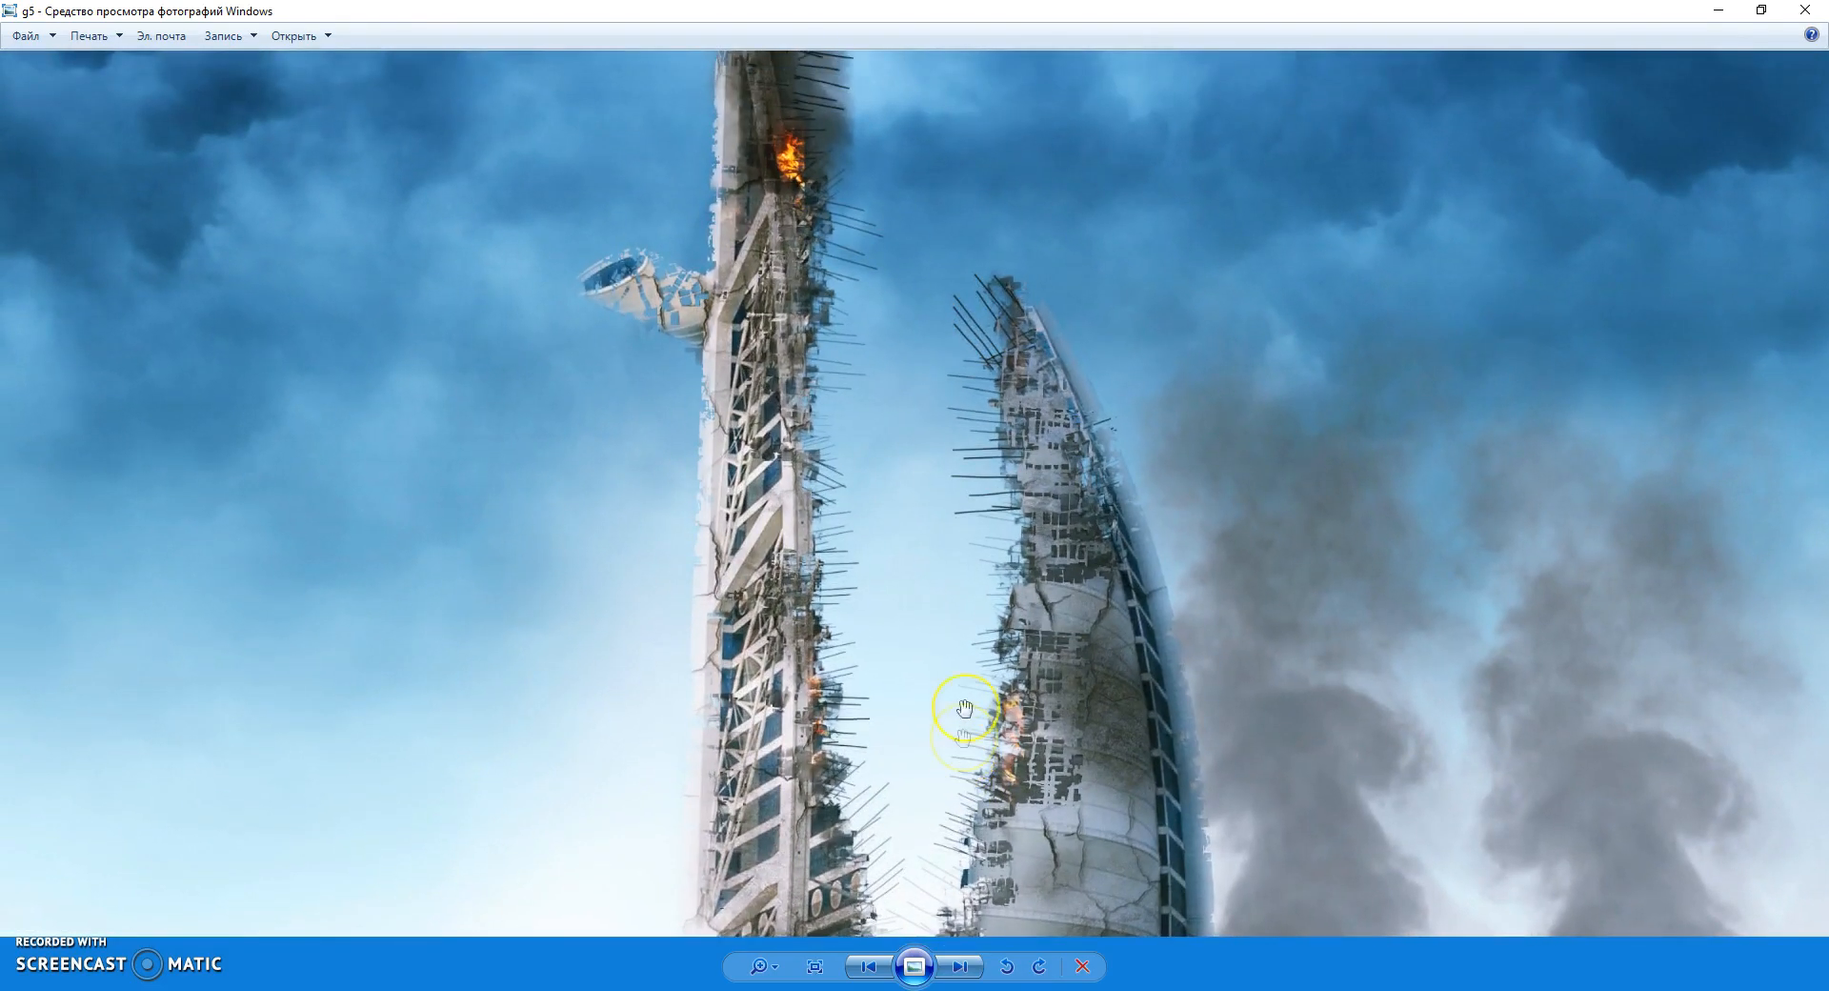
scroll(956, 702, "down", 2)
scroll(972, 714, "down", 3)
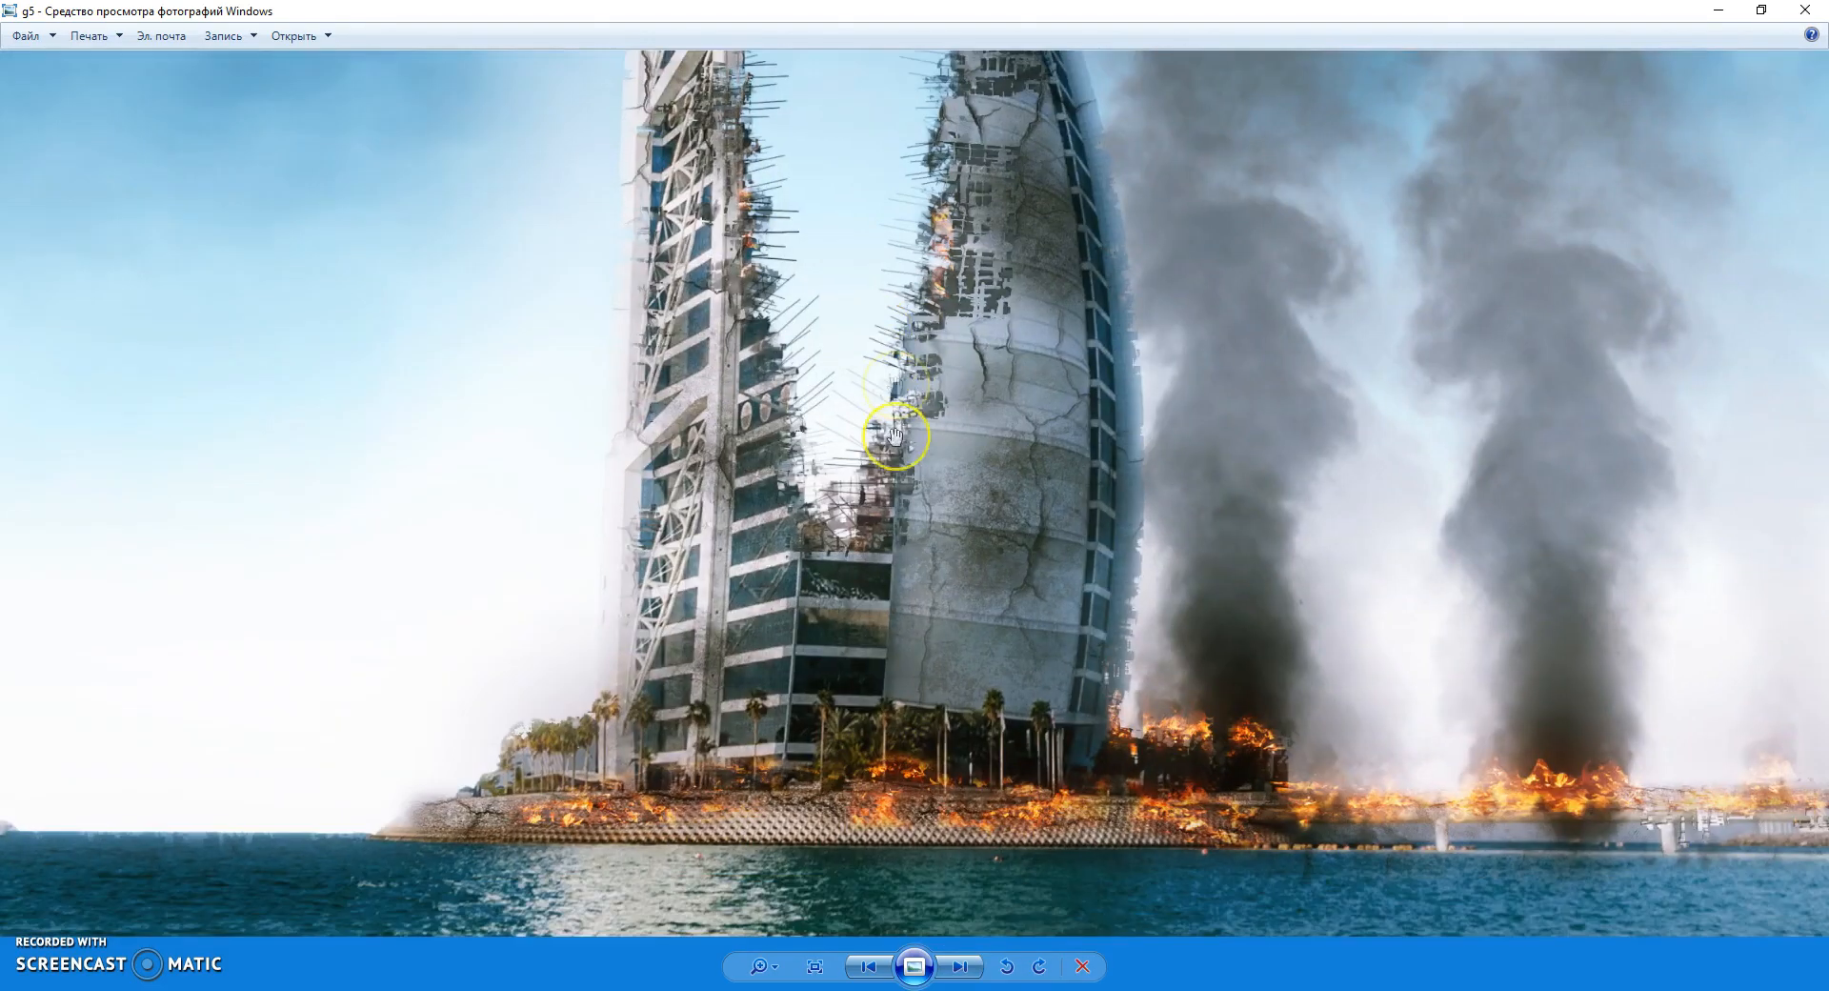
scroll(893, 588, "down", 4)
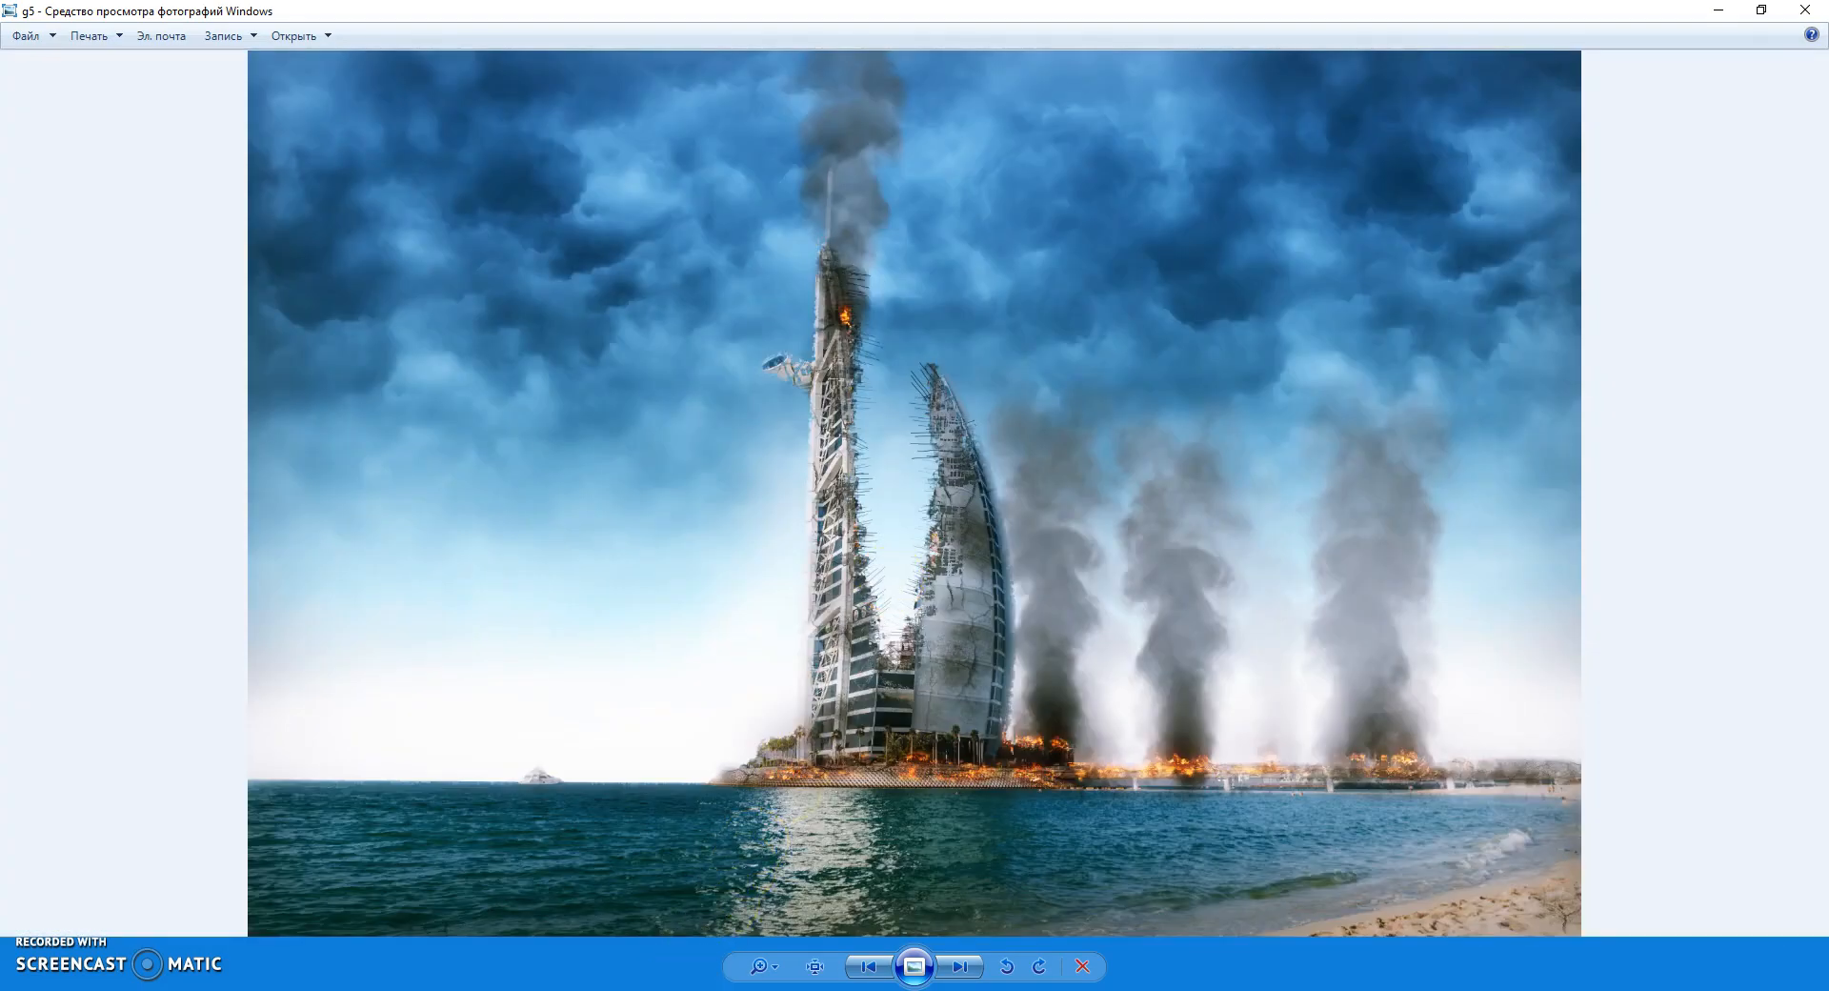
Switch to Photoshop and check the pixel dimensions and resolution of ok.jpg in the Image Size settings.
left_click(632, 990)
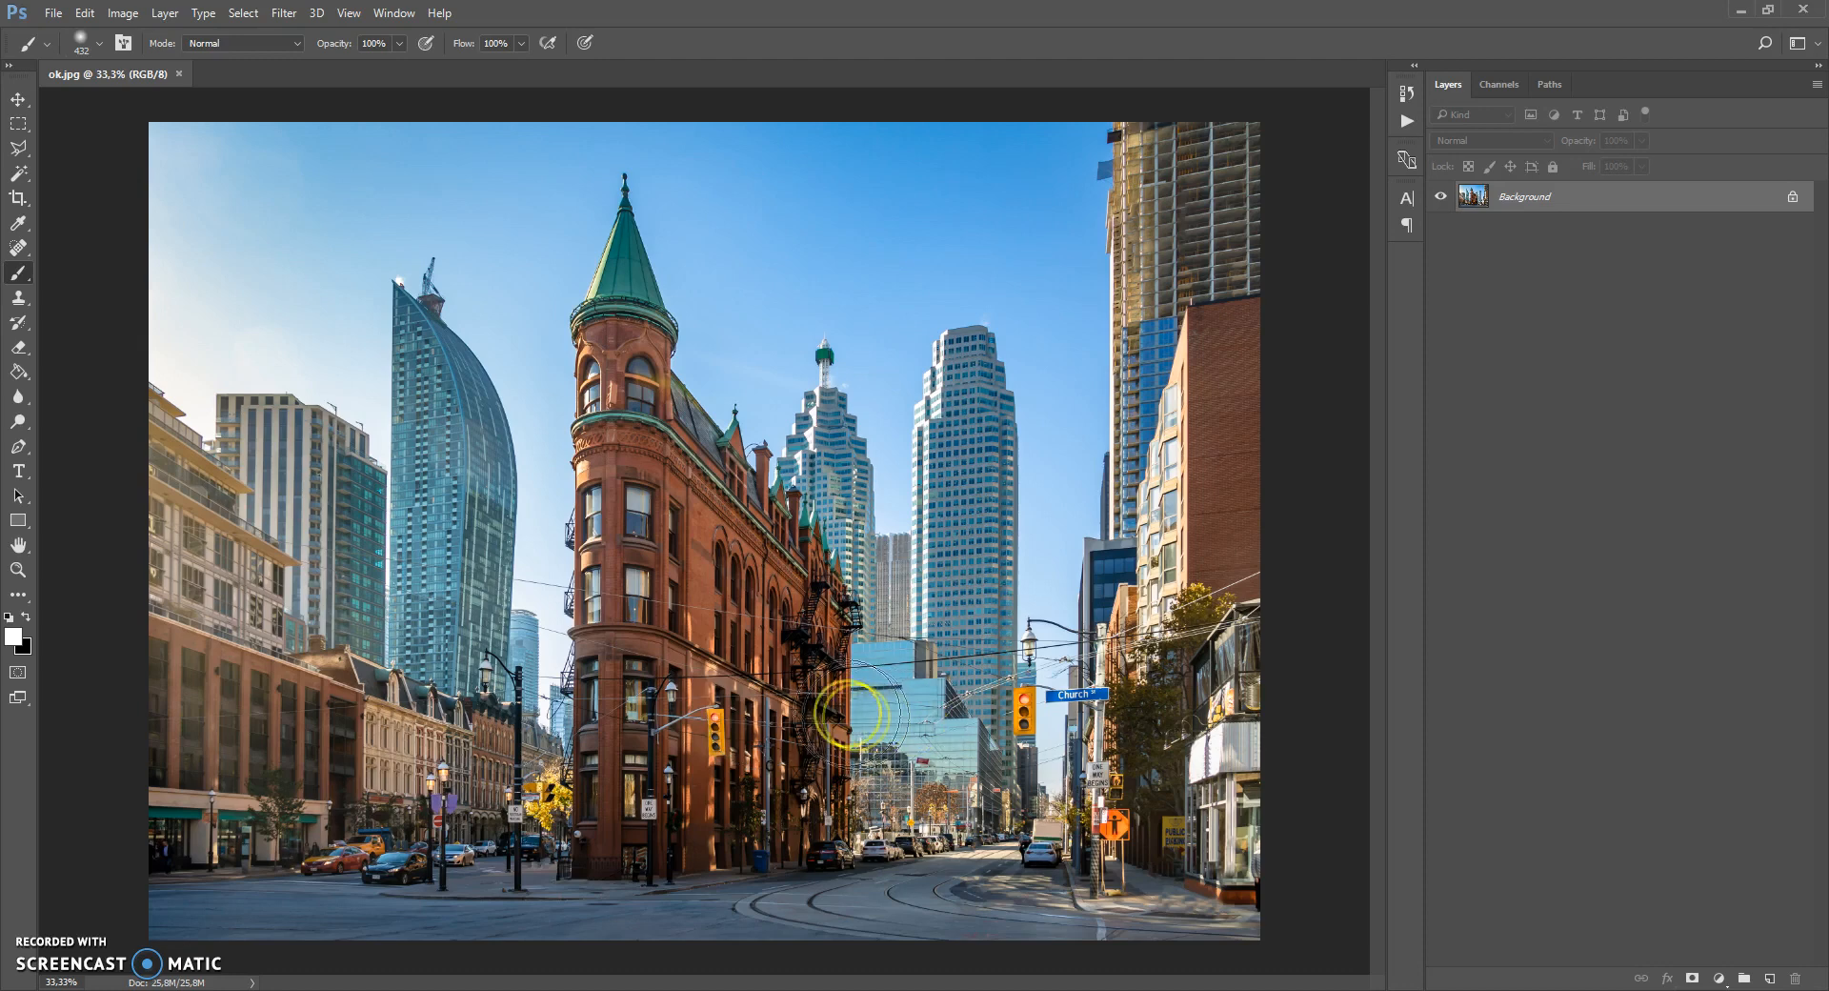
left_click(123, 12)
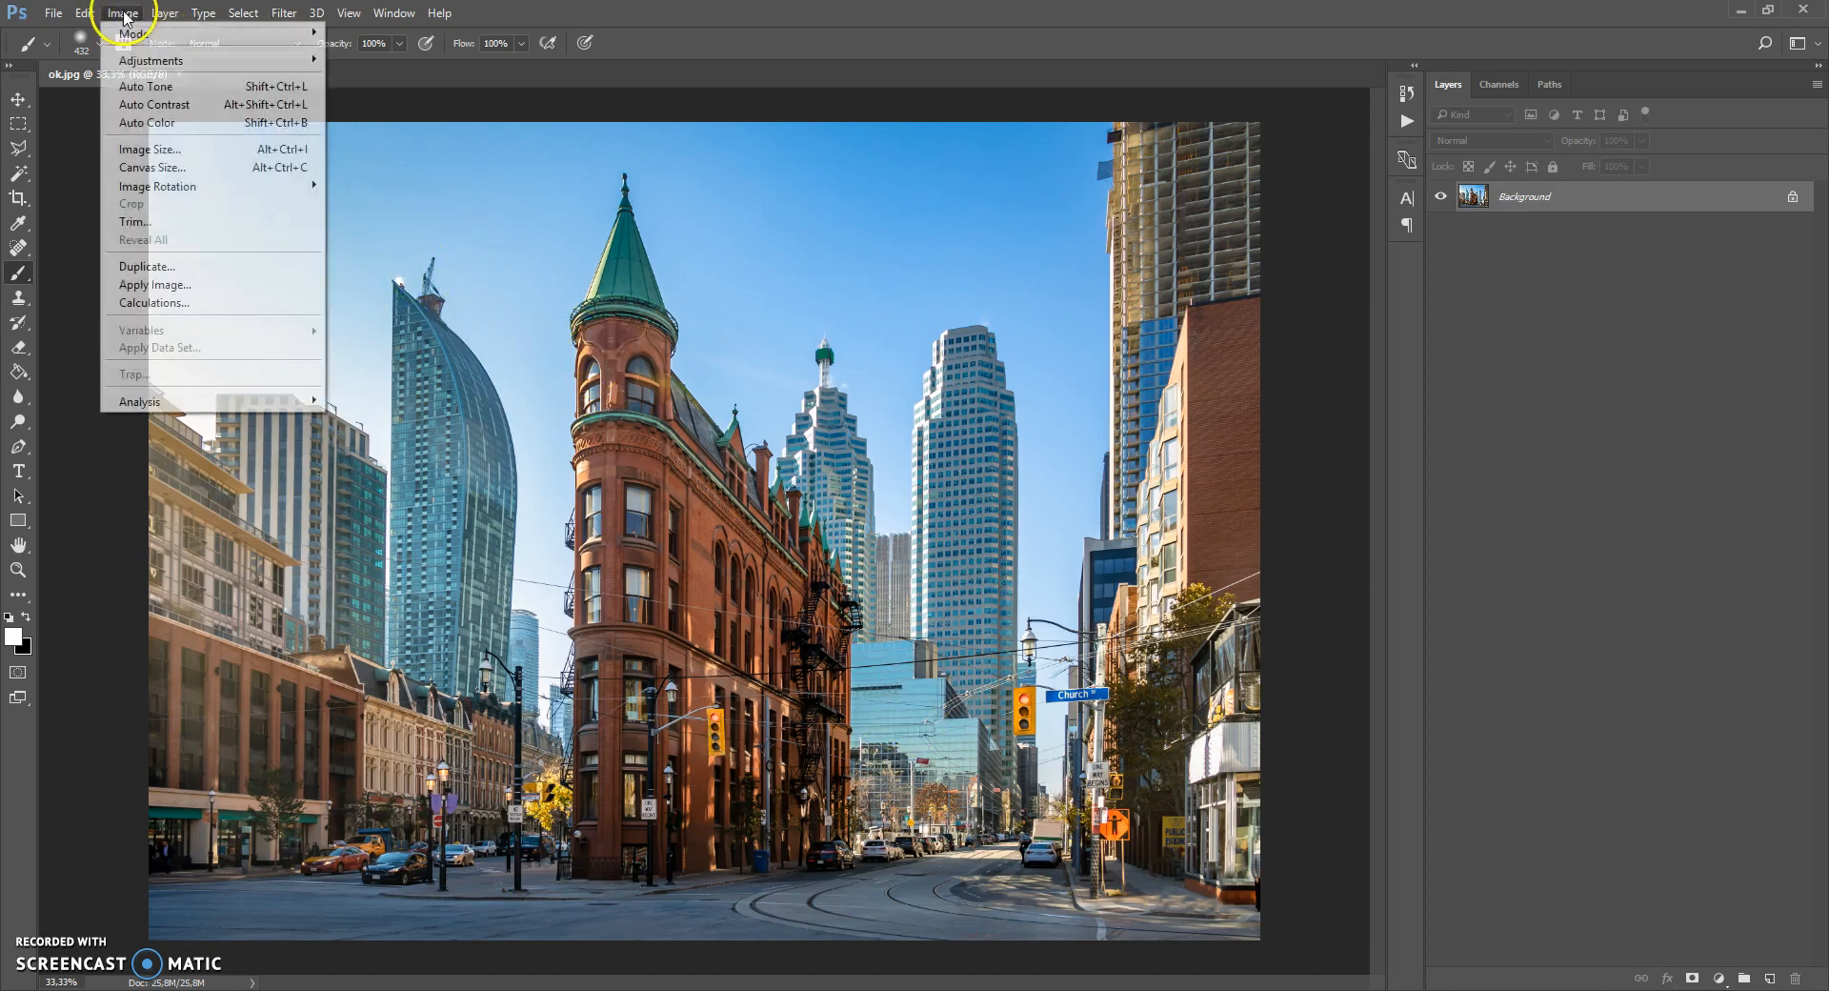
left_click(162, 147)
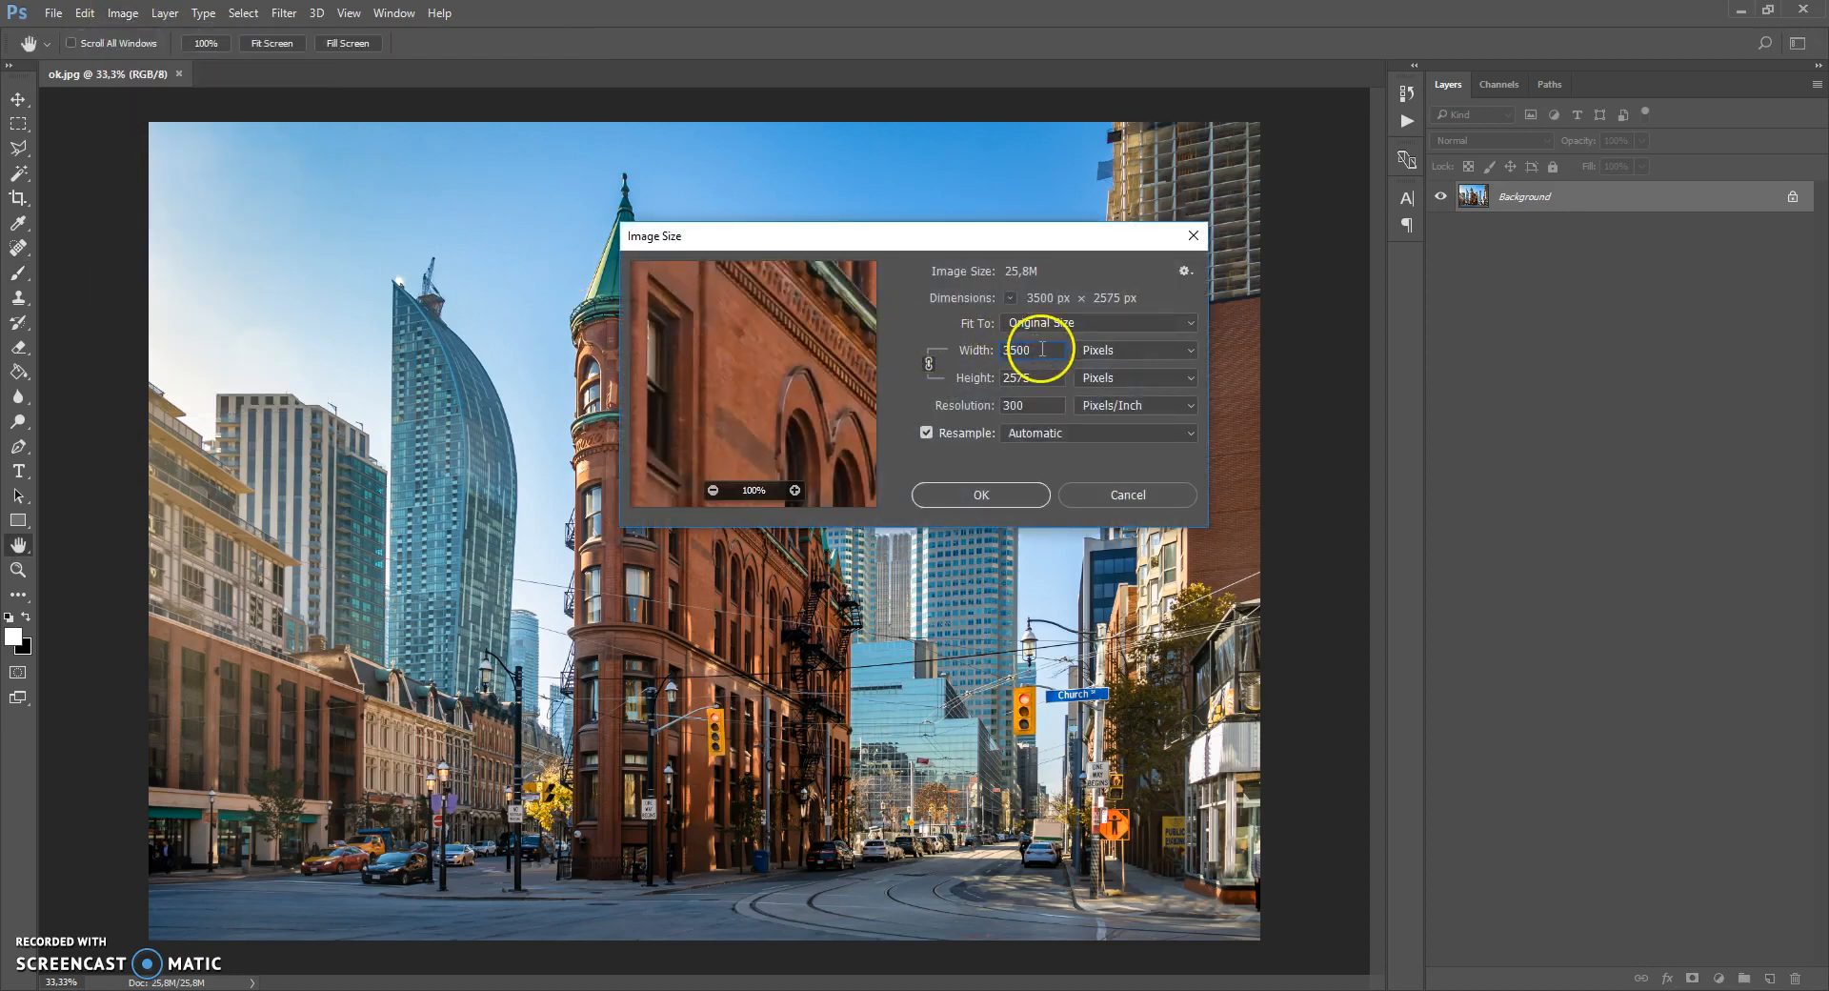
left_click(1029, 377)
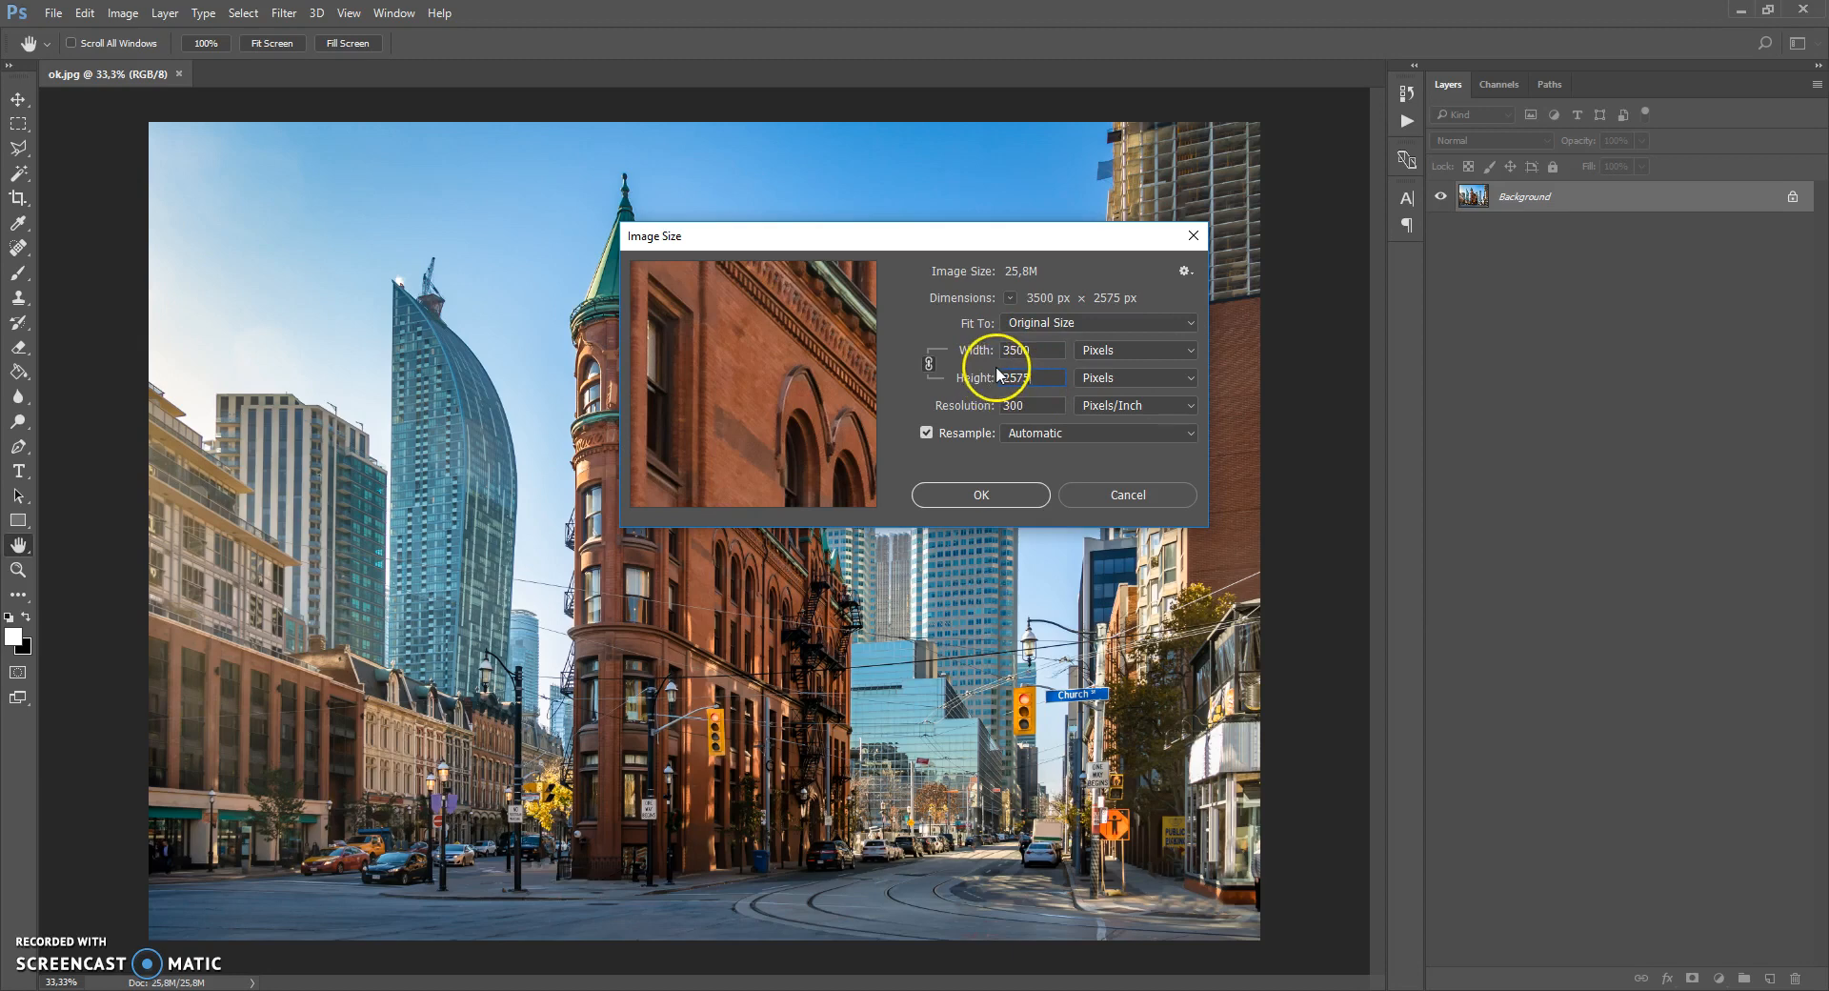
left_click(981, 493)
key("b")
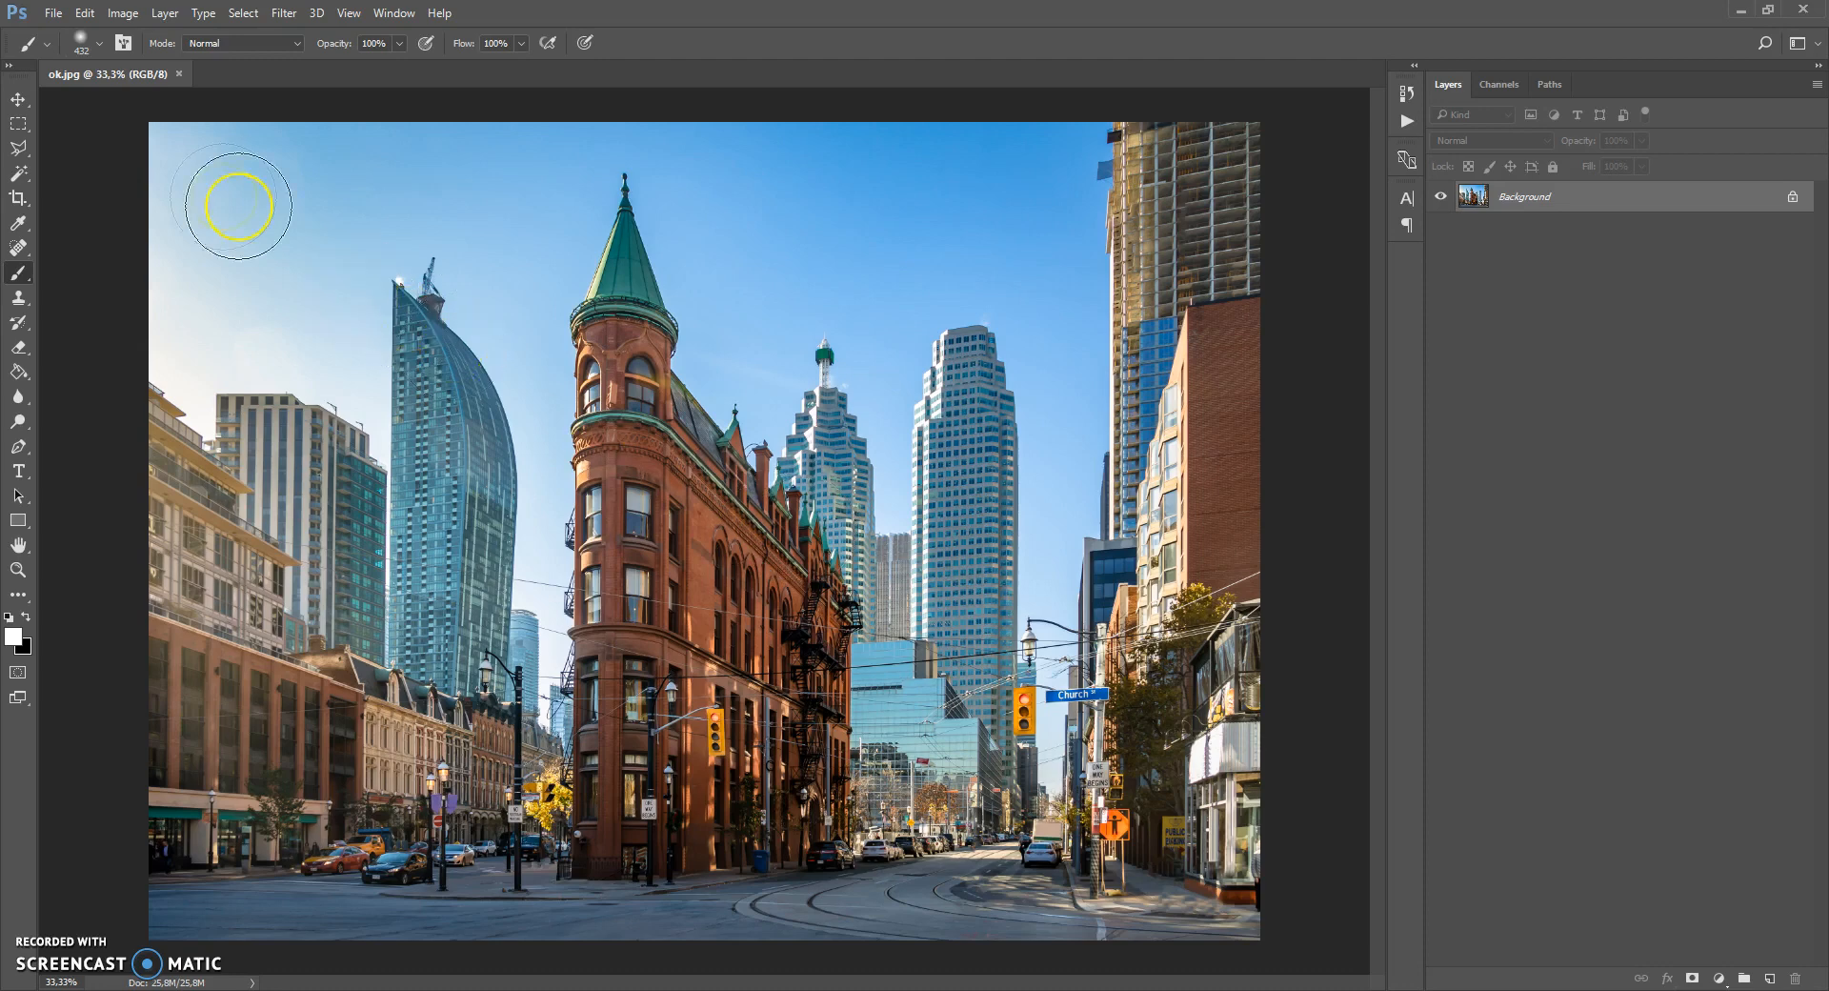
Check the UI language in the Interface preferences and close them.
left_click(89, 16)
mouse_move(104, 752)
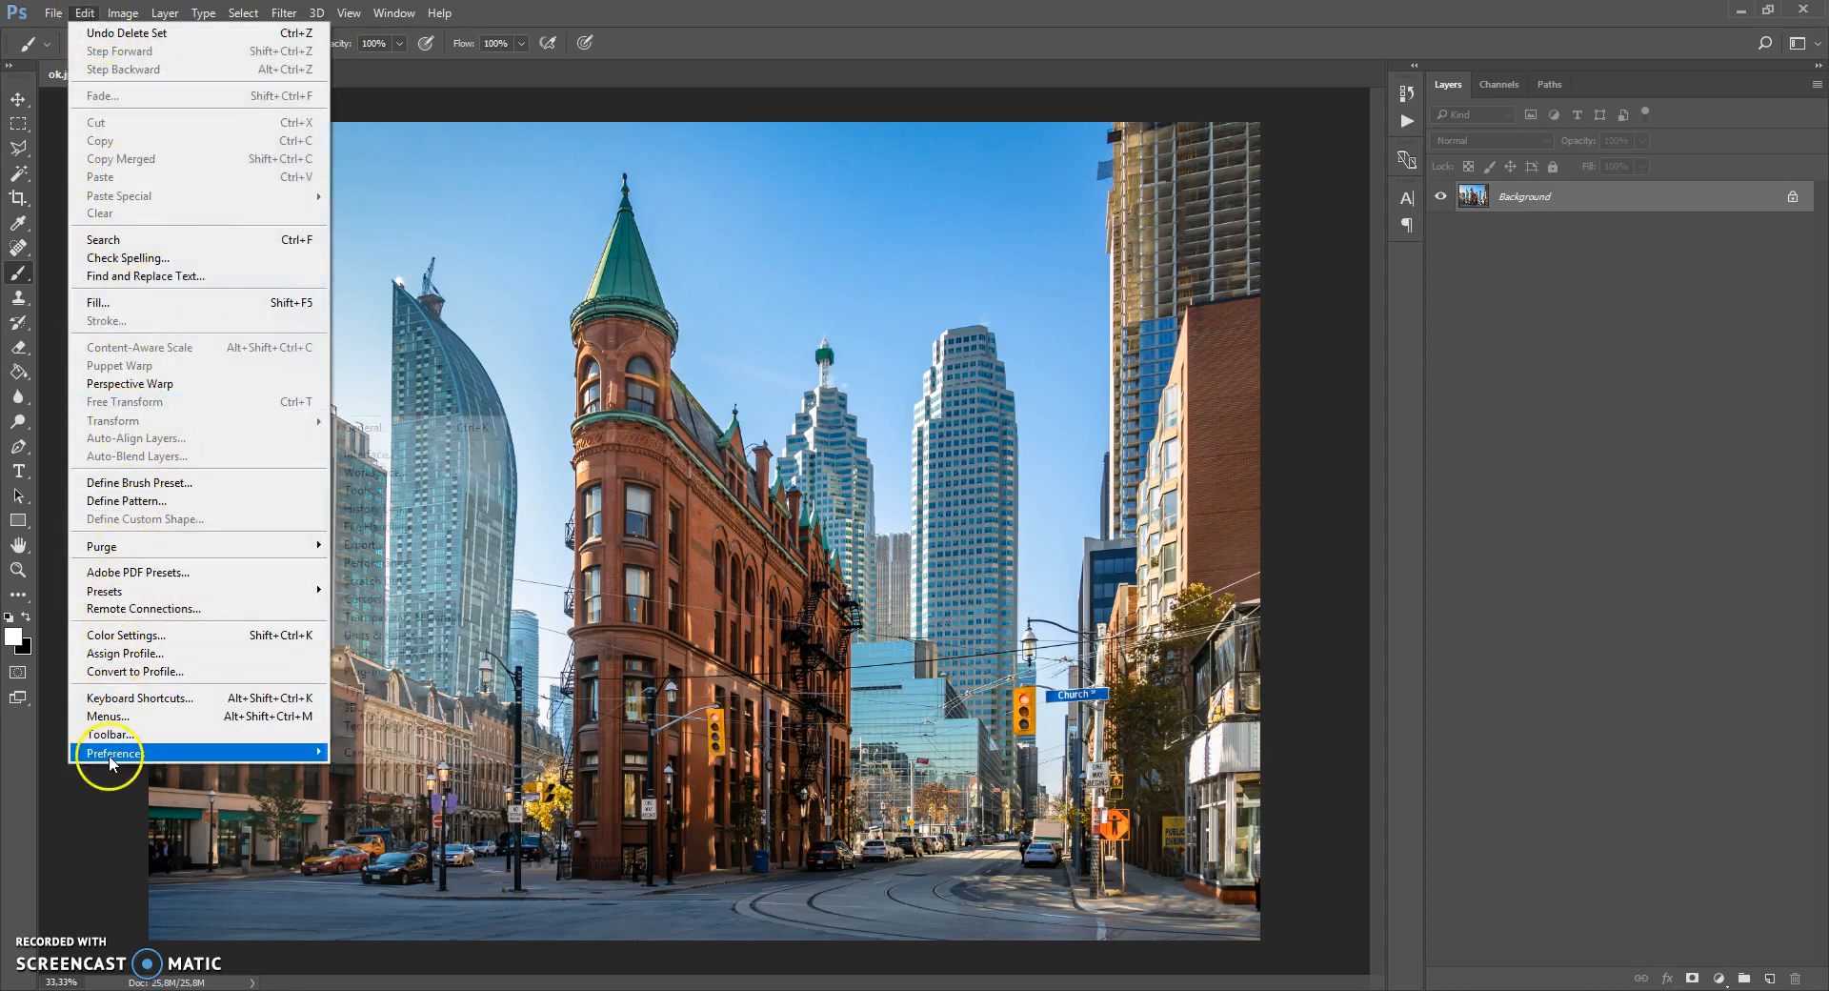
left_click(408, 455)
key("i")
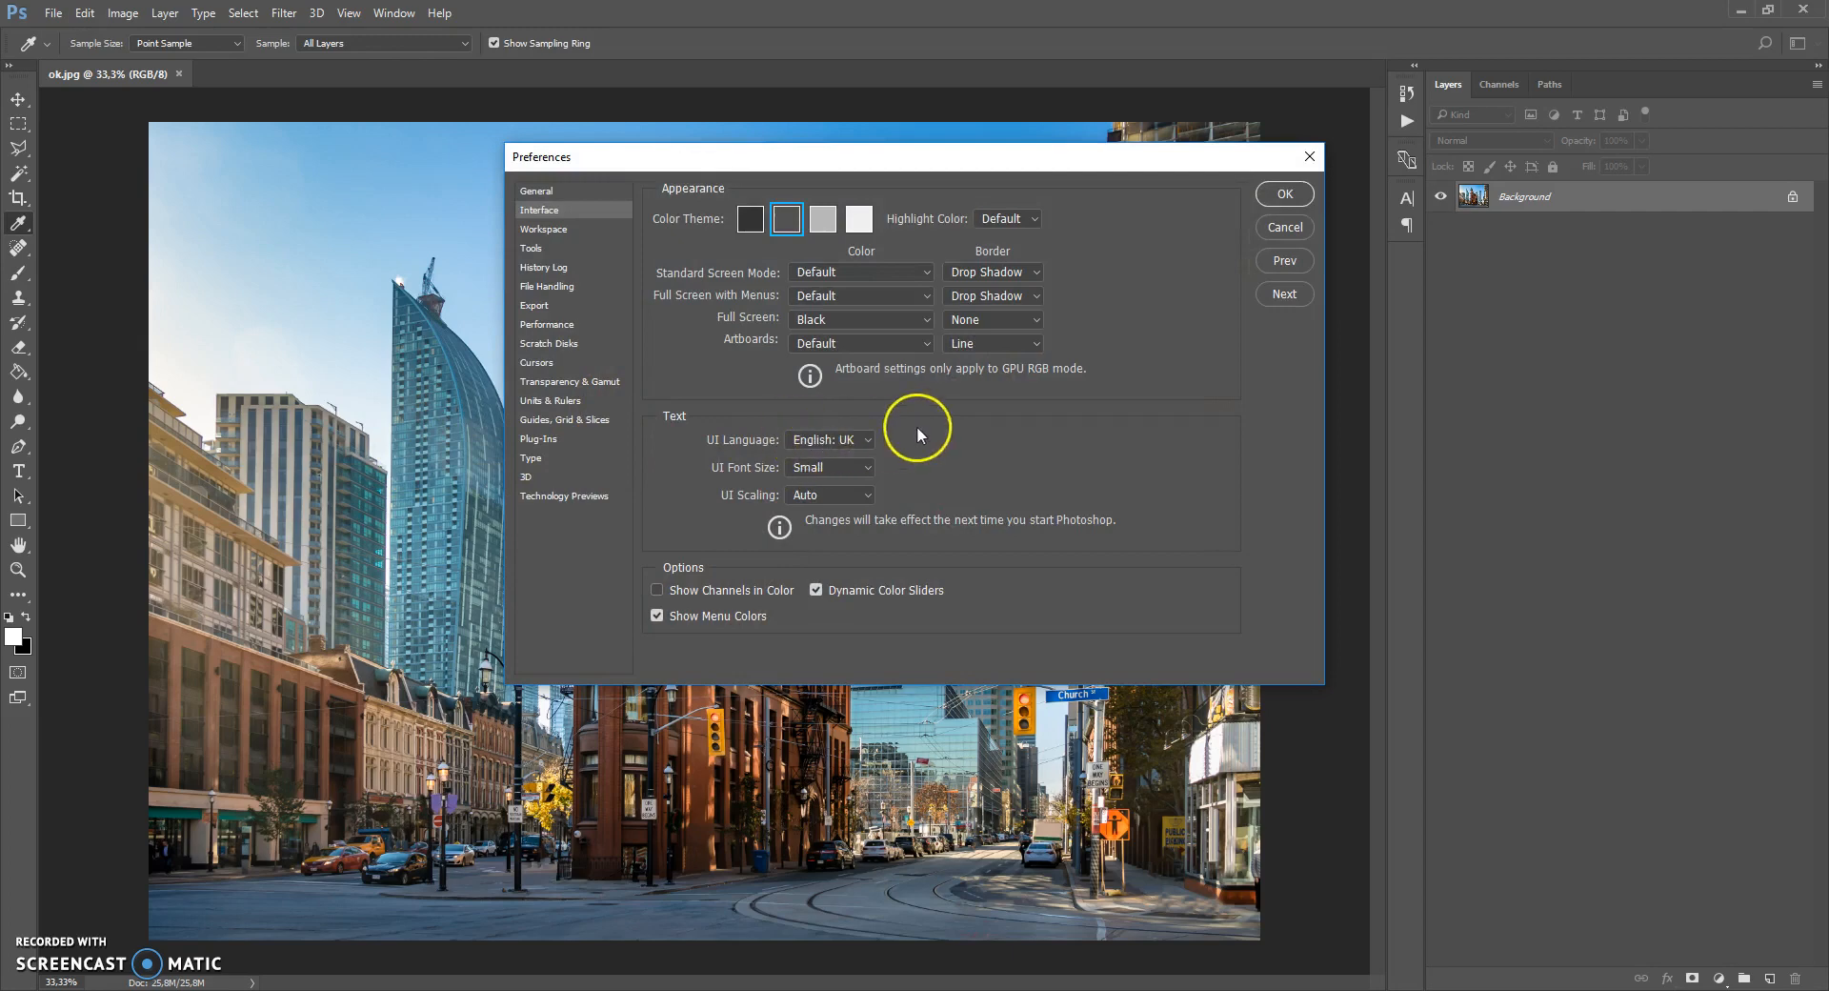
left_click(1281, 194)
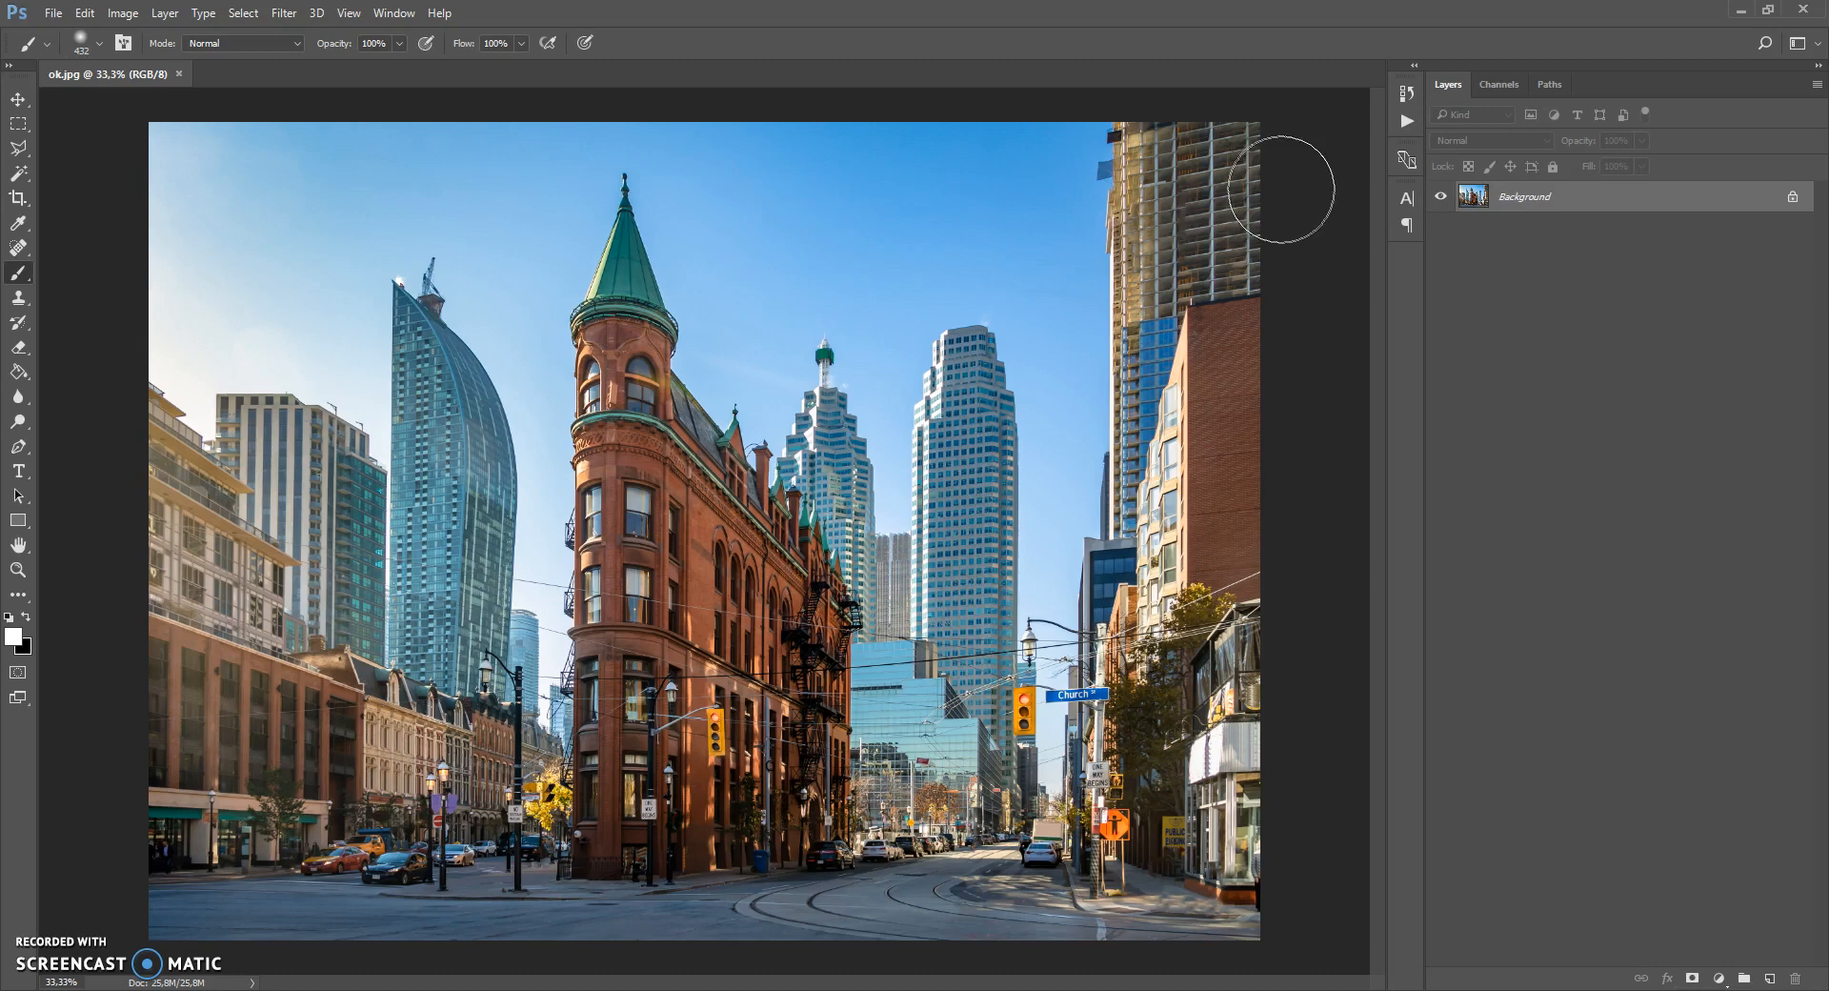
Check the colour mode and bit depth of ok.jpg.
left_click(123, 13)
mouse_move(133, 34)
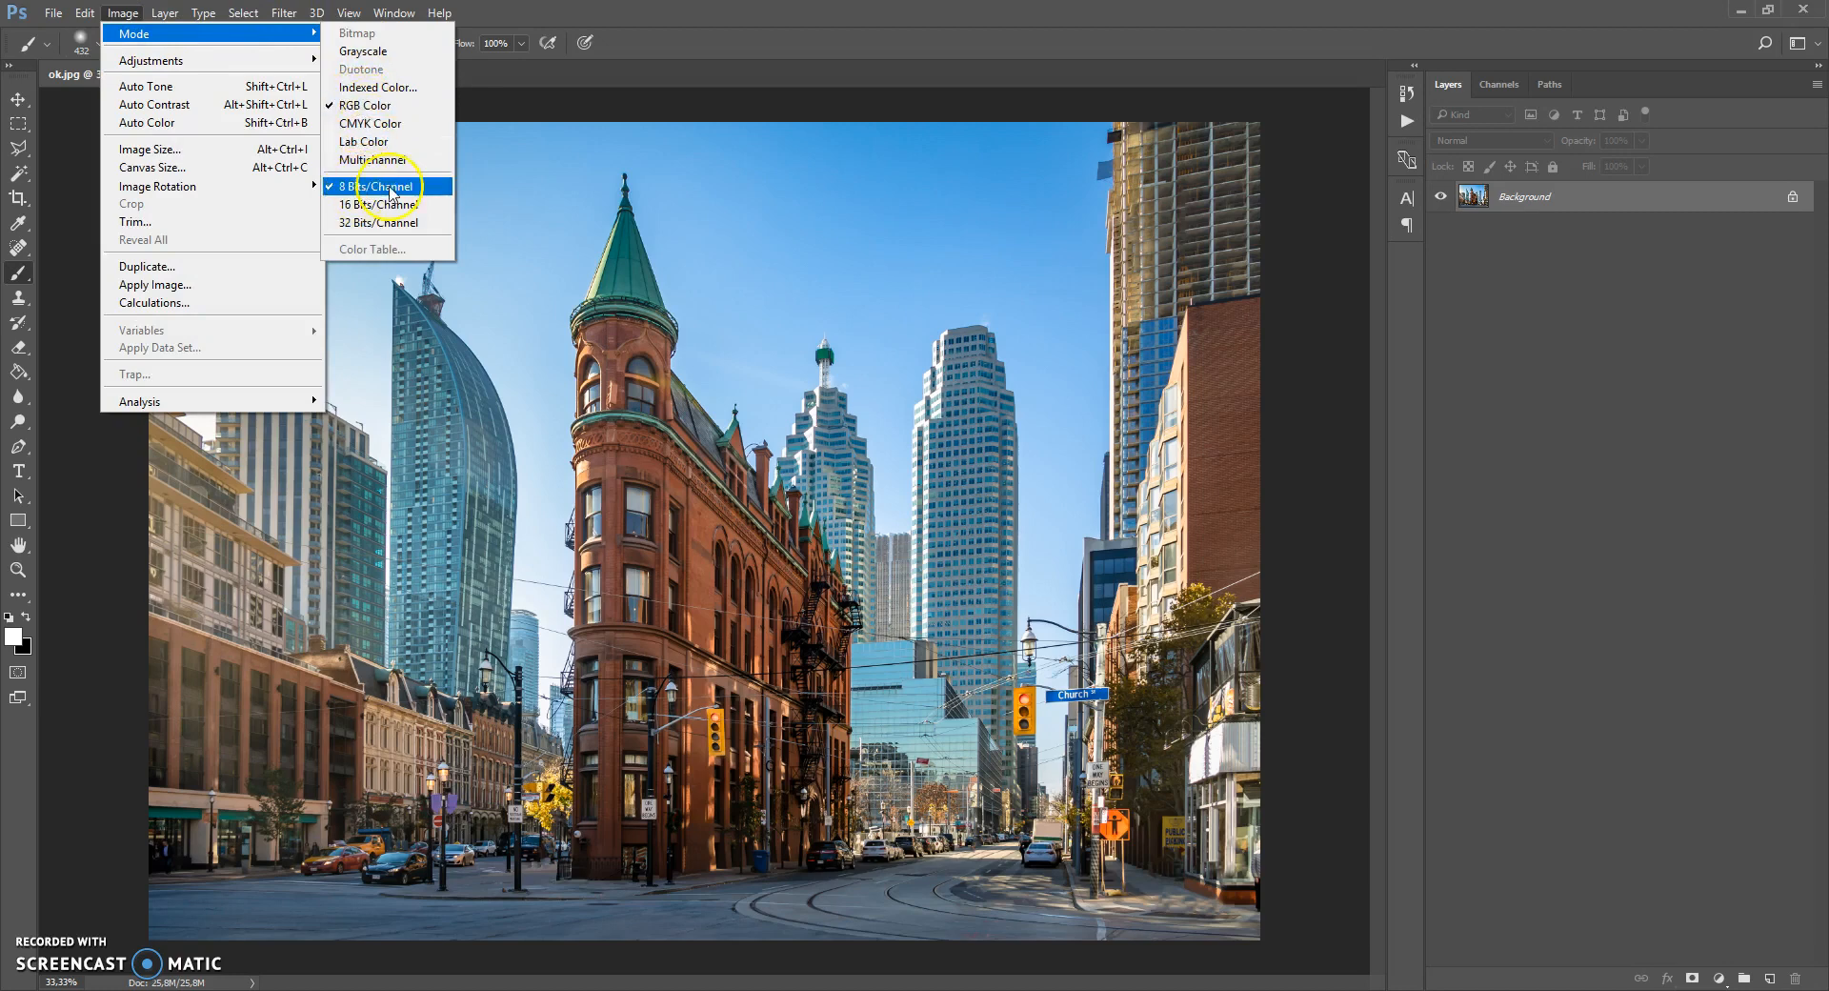
left_click(503, 29)
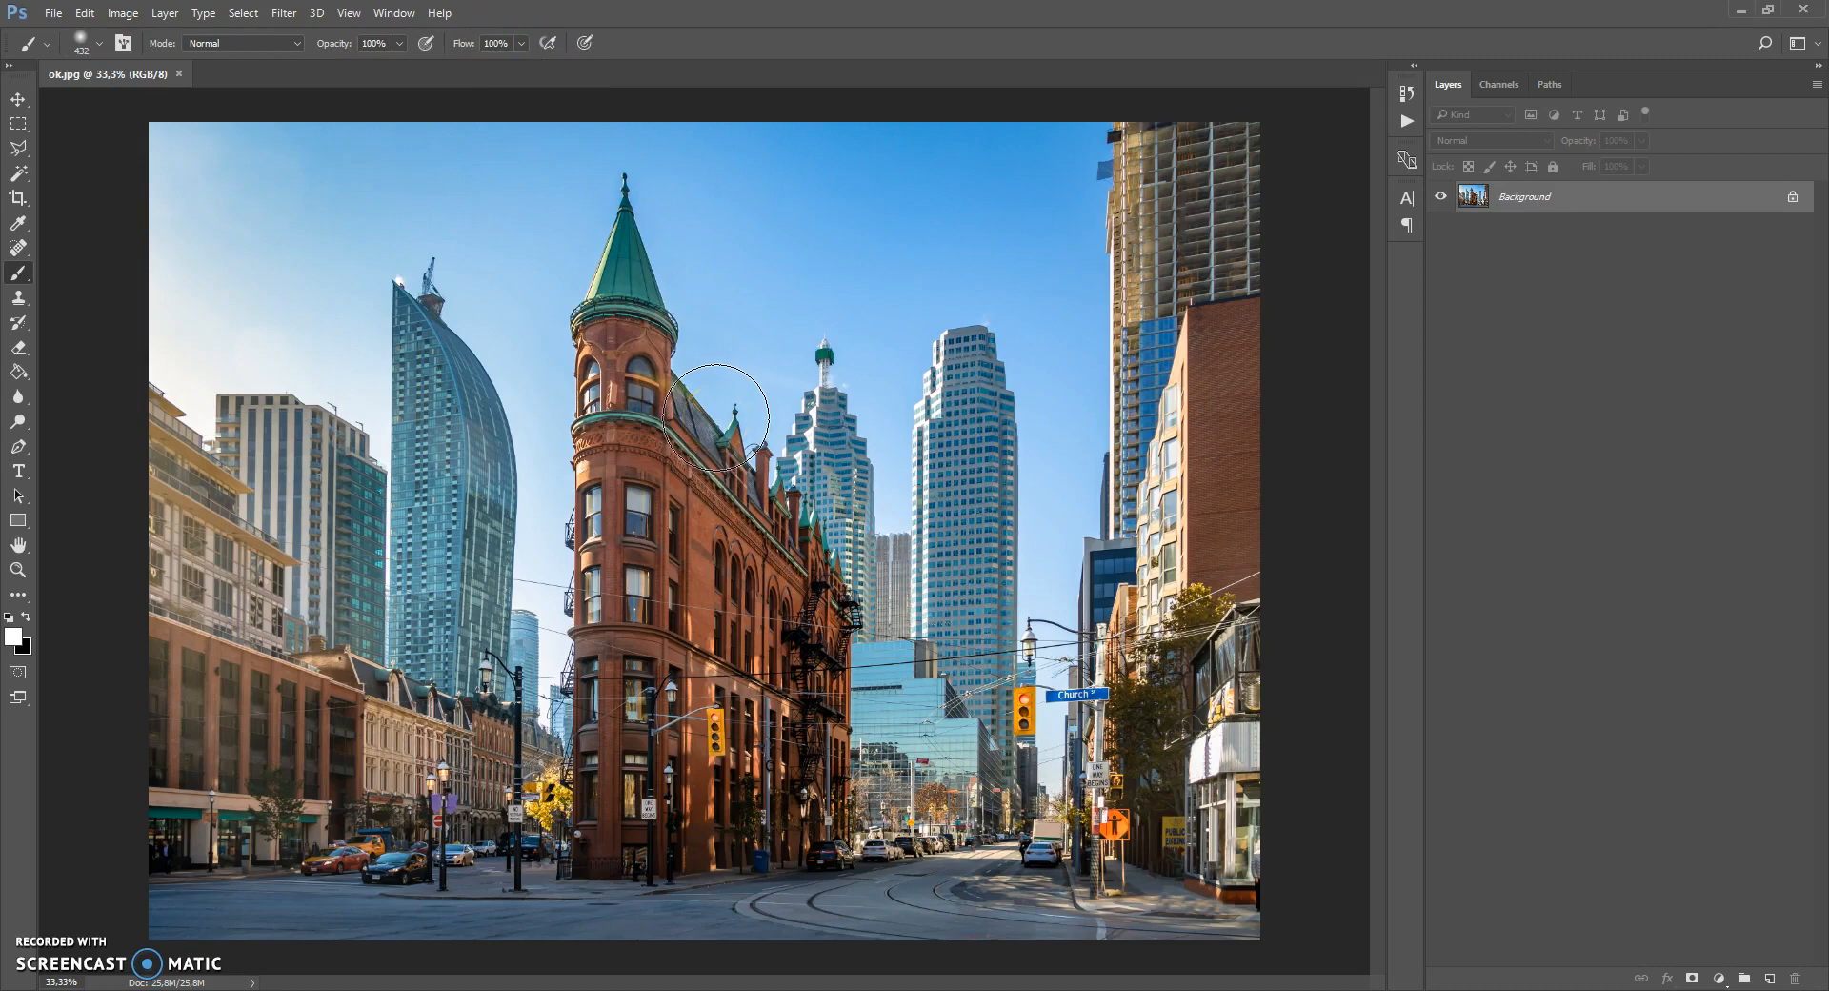
Check the Layers Panel Options, including the setting that adds "copy" to copied layers and groups, and accept them.
left_click(1815, 83)
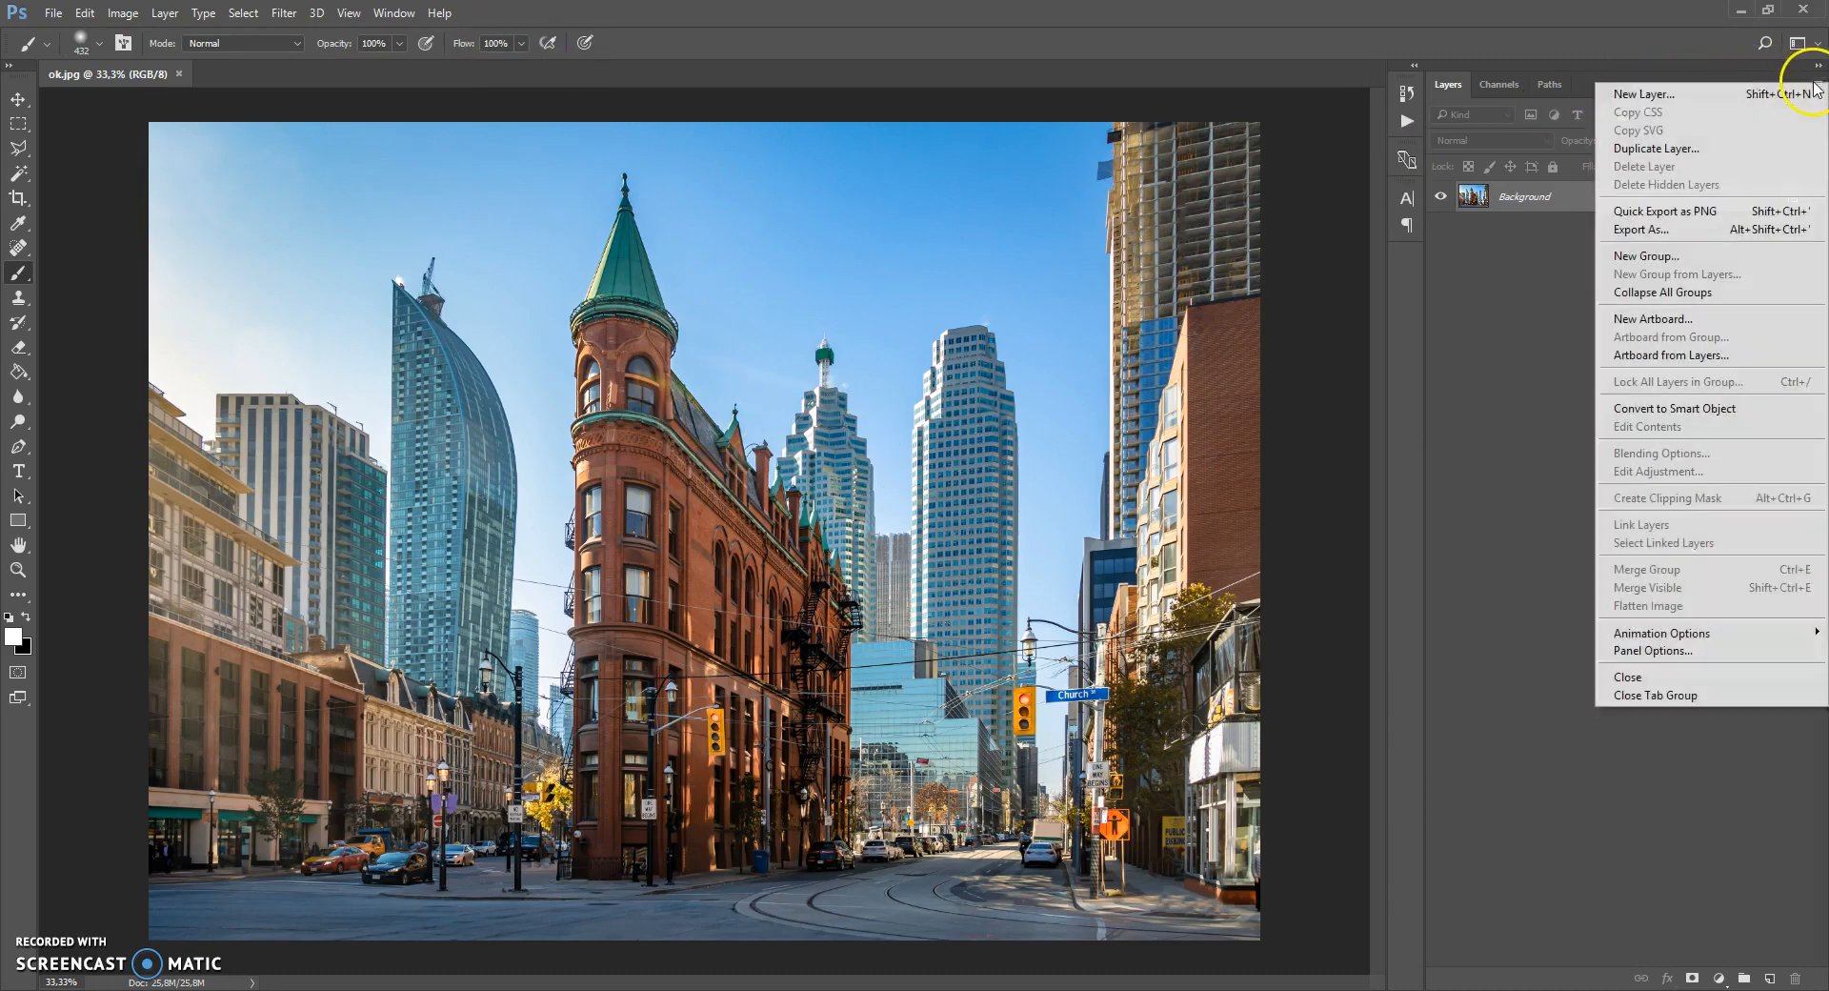
left_click(1660, 652)
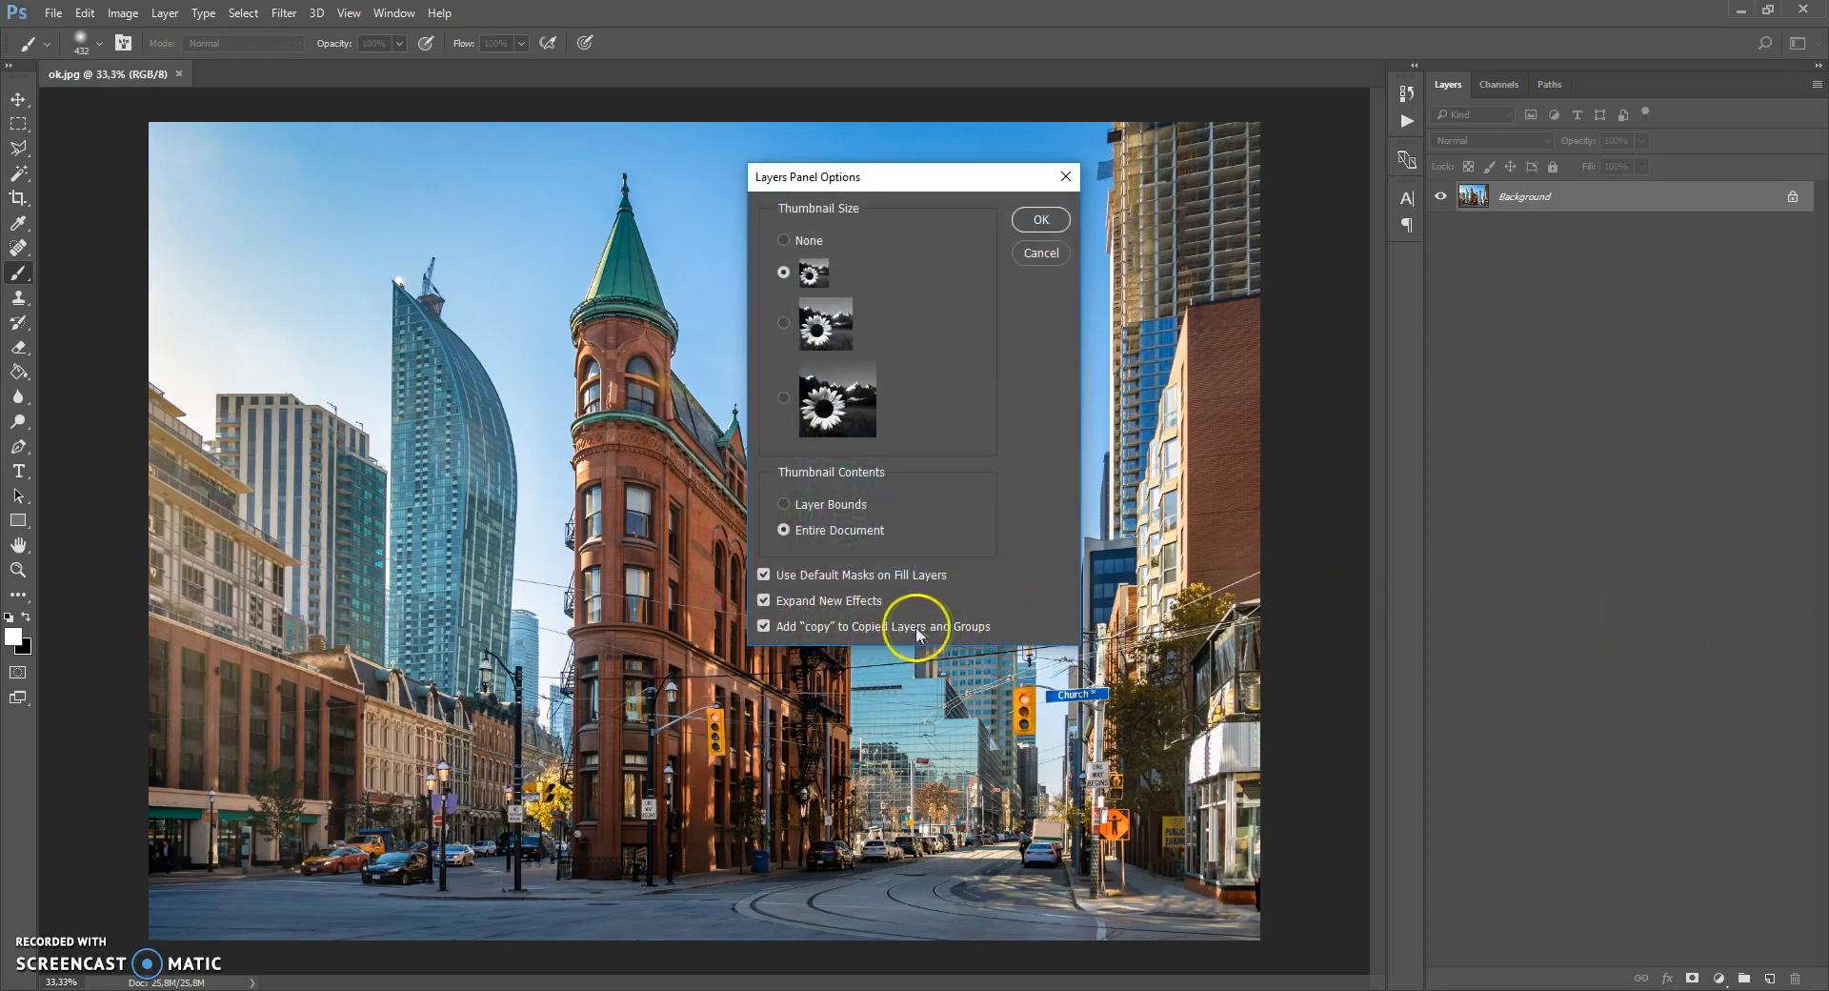
left_click(1041, 220)
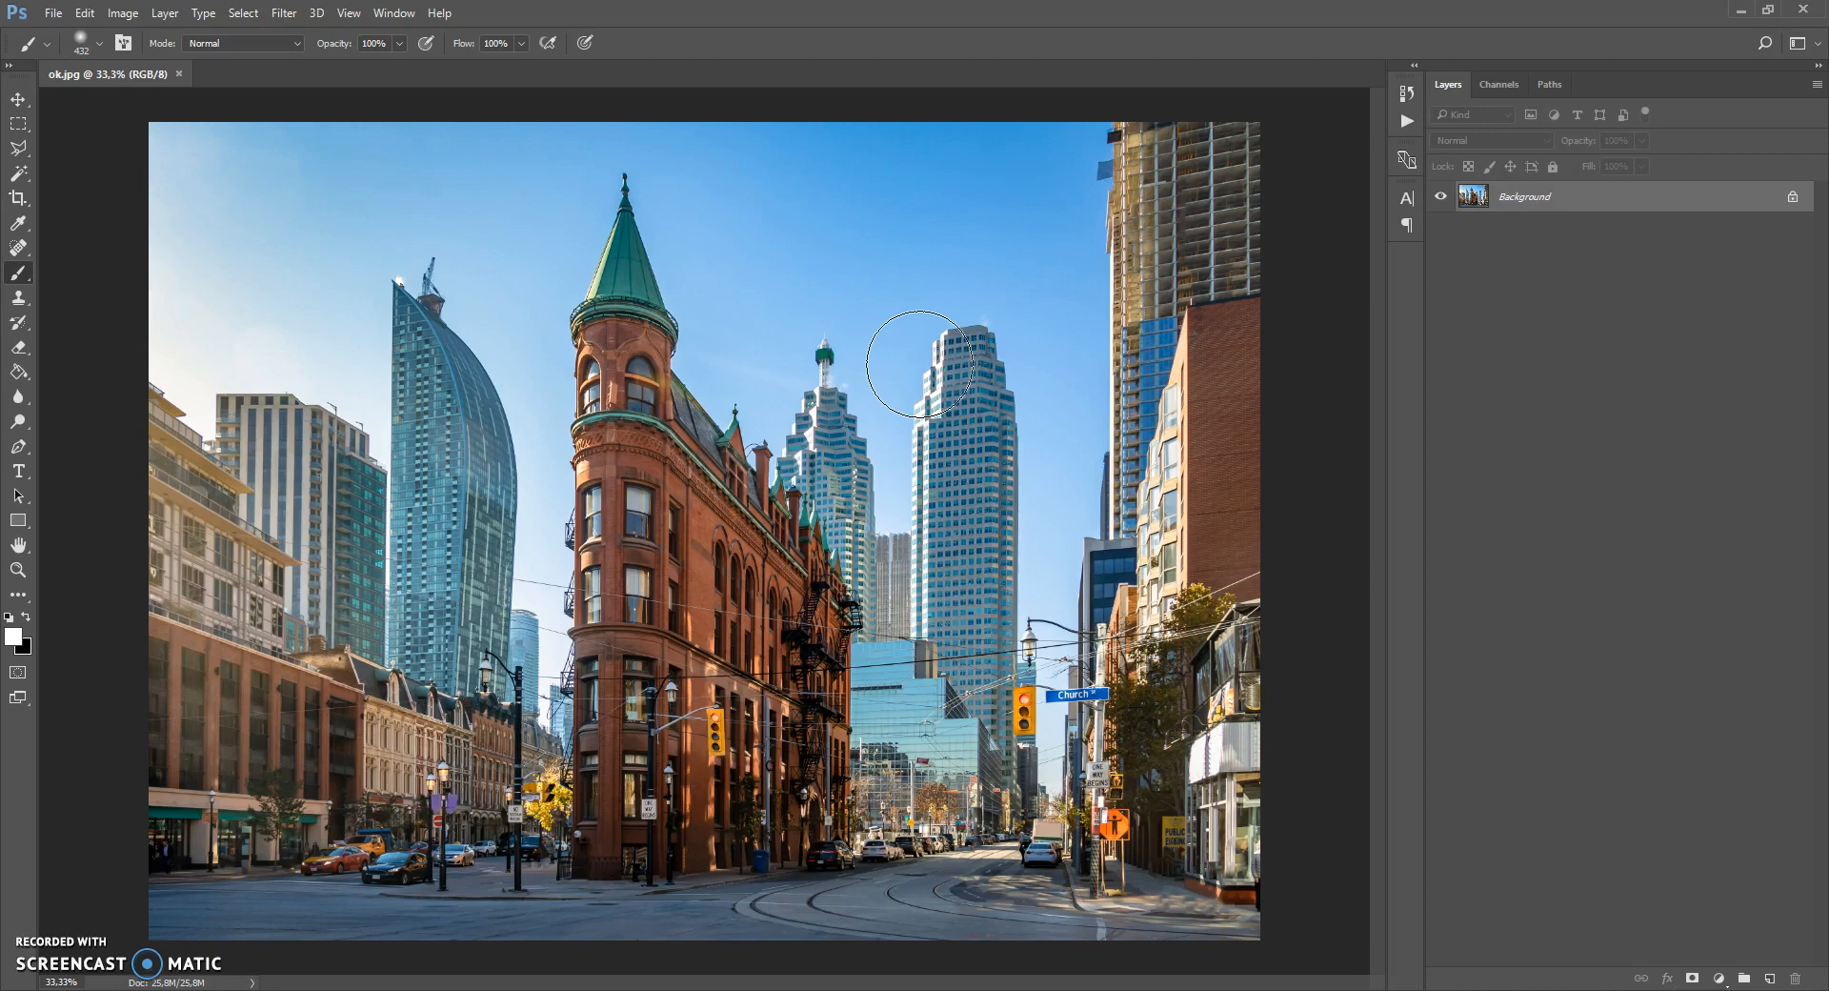
Convert the Background into a regular layer named Layer 0, keeping Normal mode and 100% opacity.
left_click(1439, 225)
double_click(1560, 194)
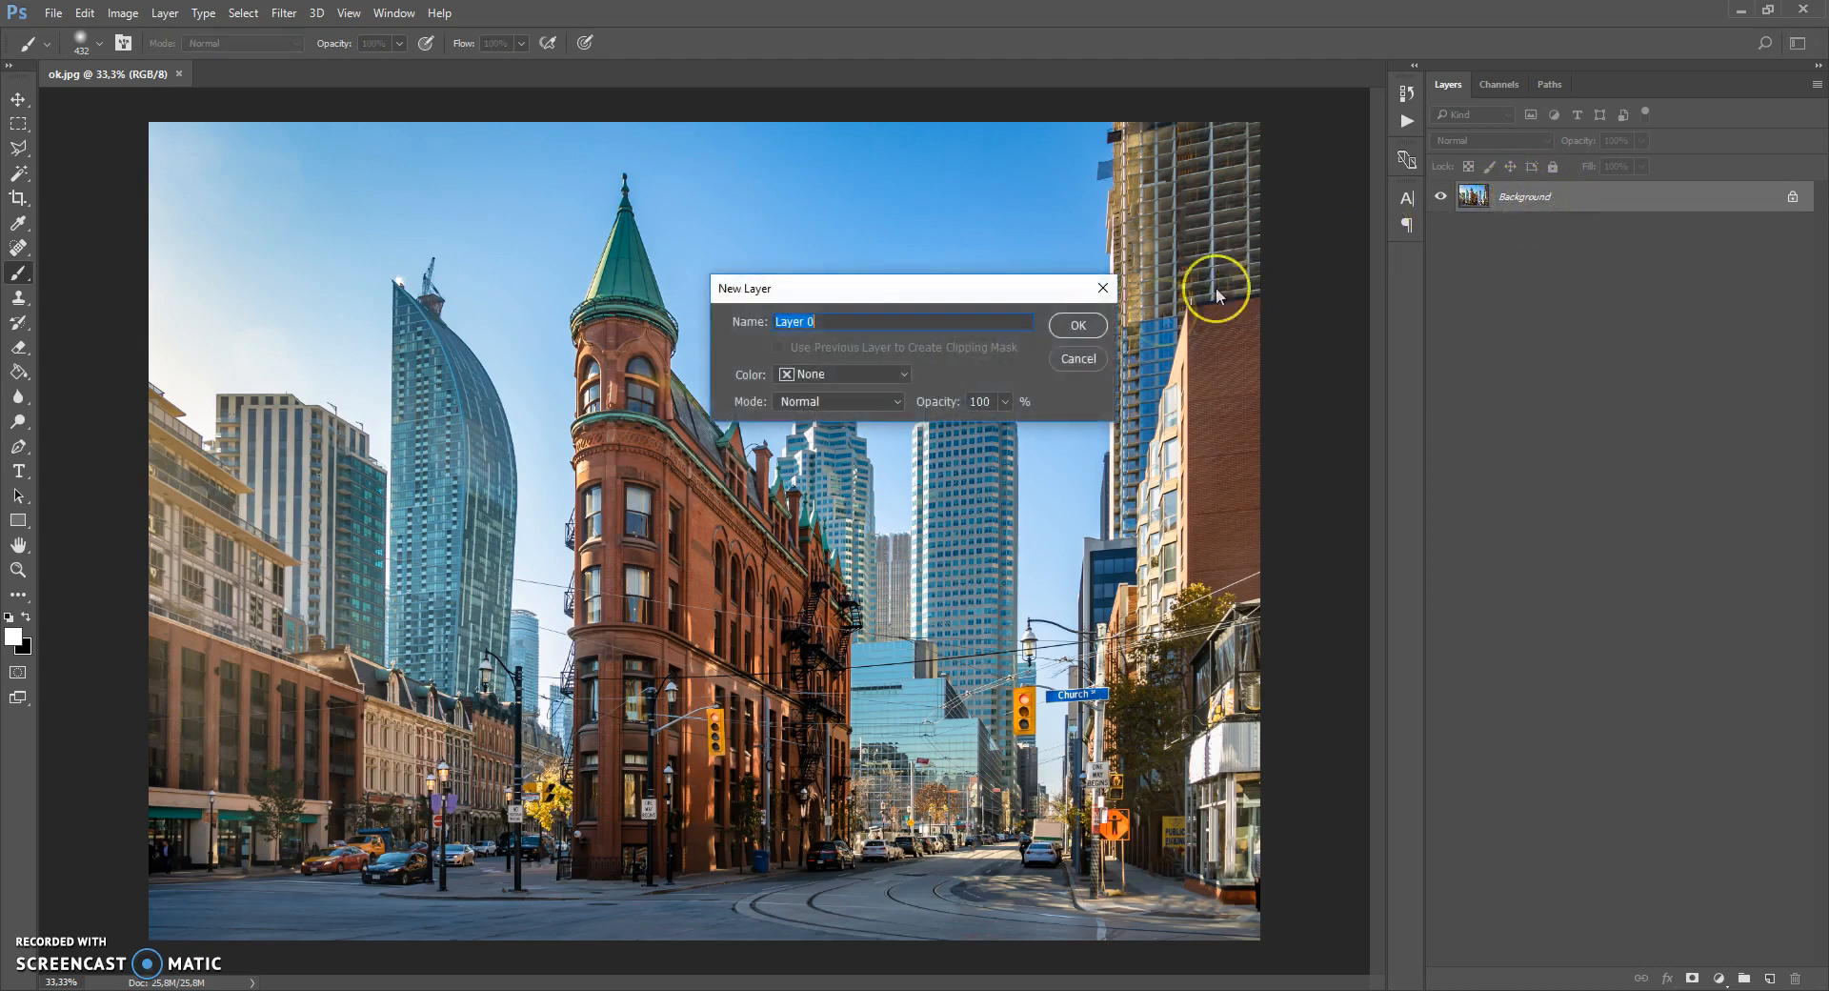
left_click(1077, 326)
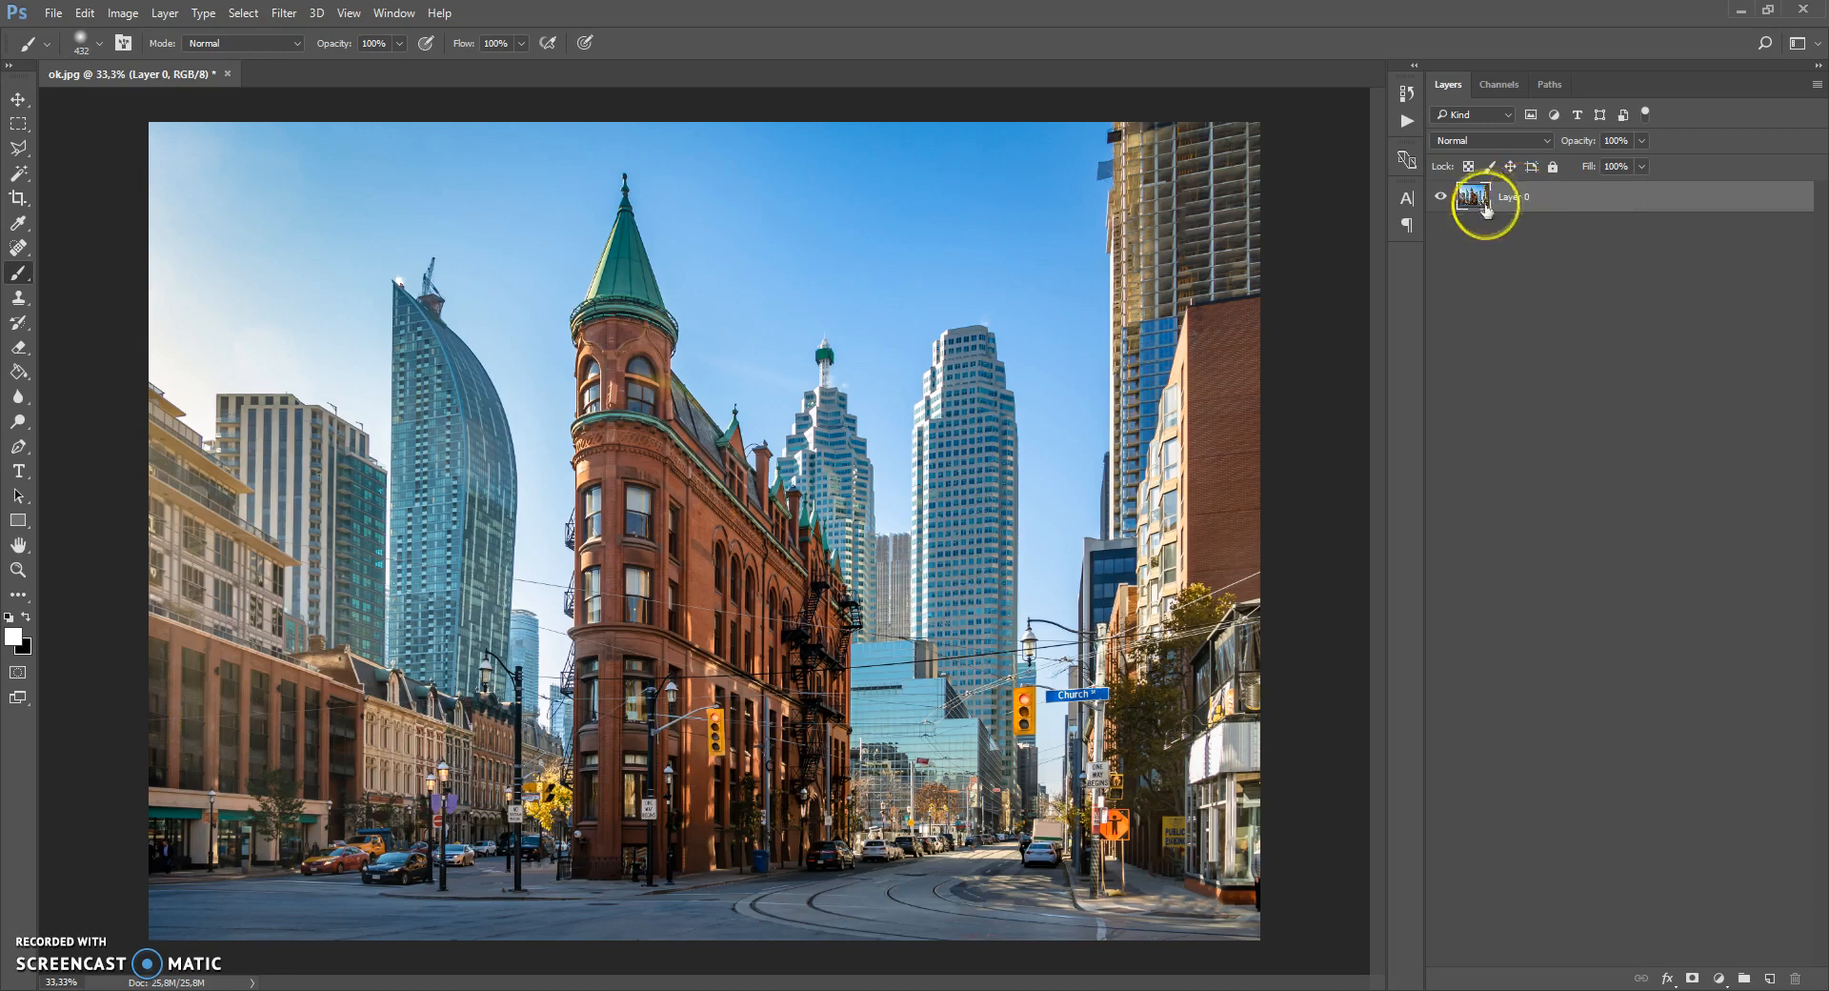
Turn Layer 0 back into a locked Background layer.
left_click(167, 12)
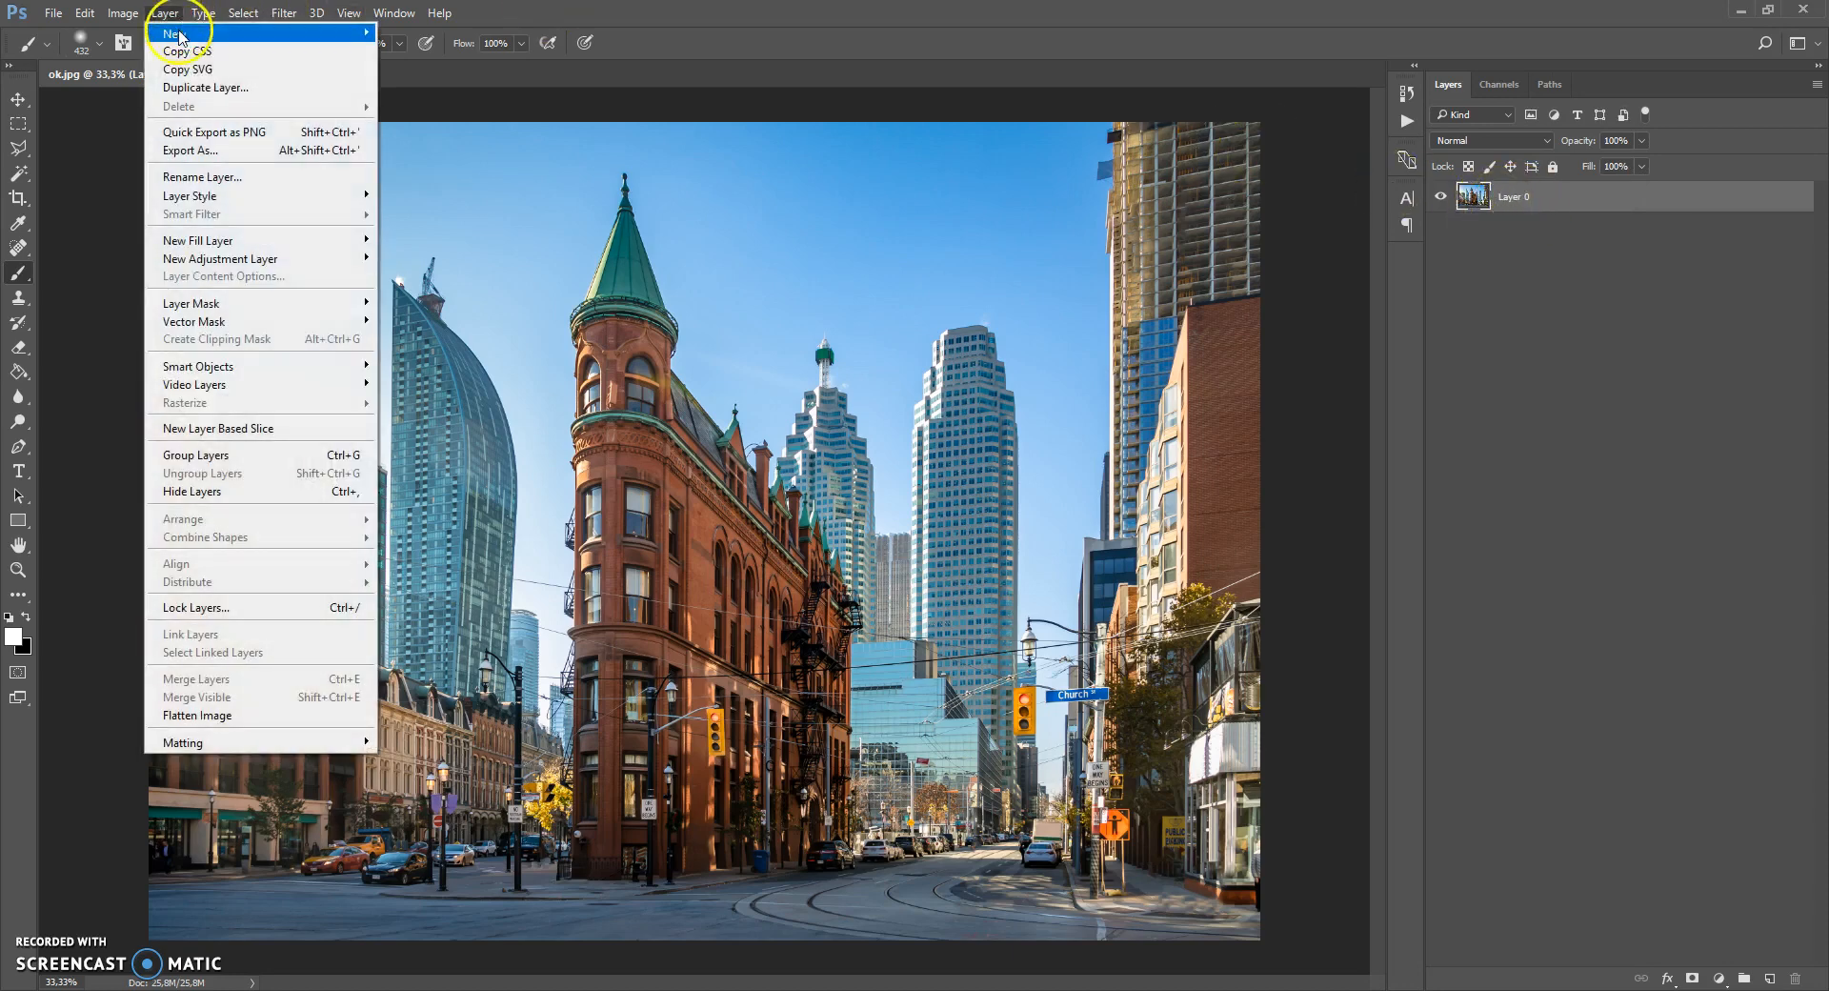
mouse_move(179, 35)
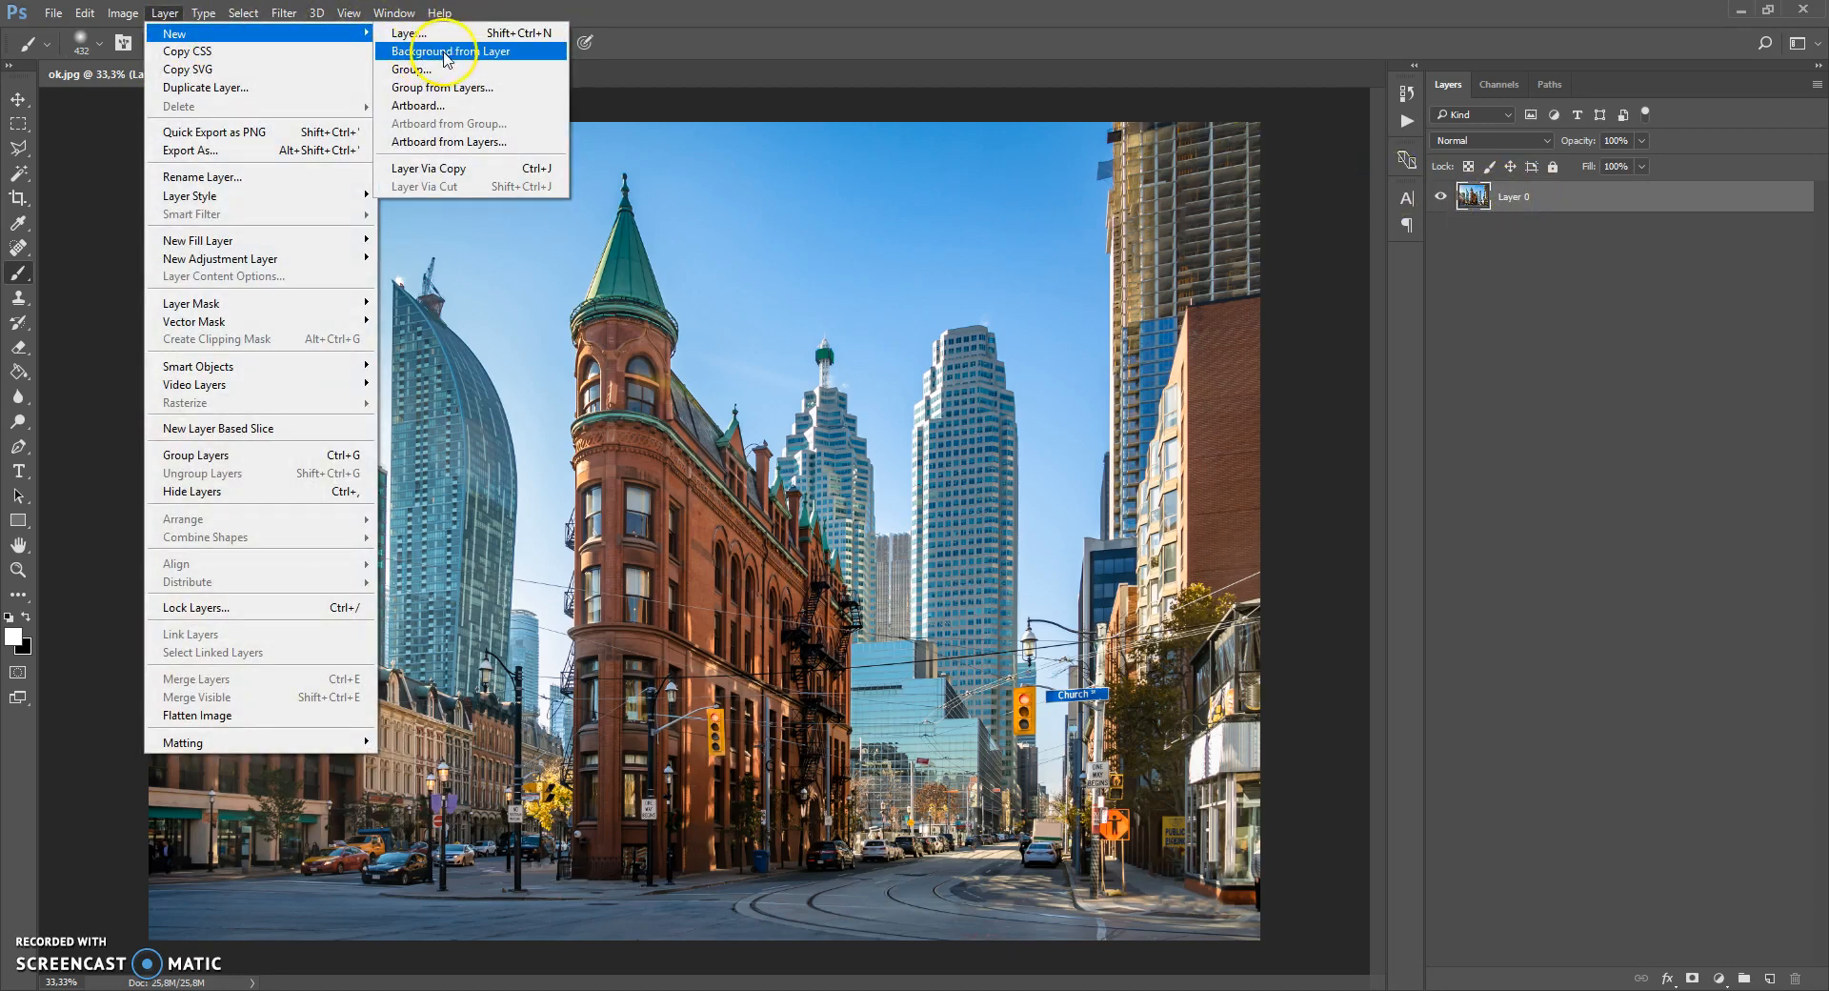
left_click(484, 54)
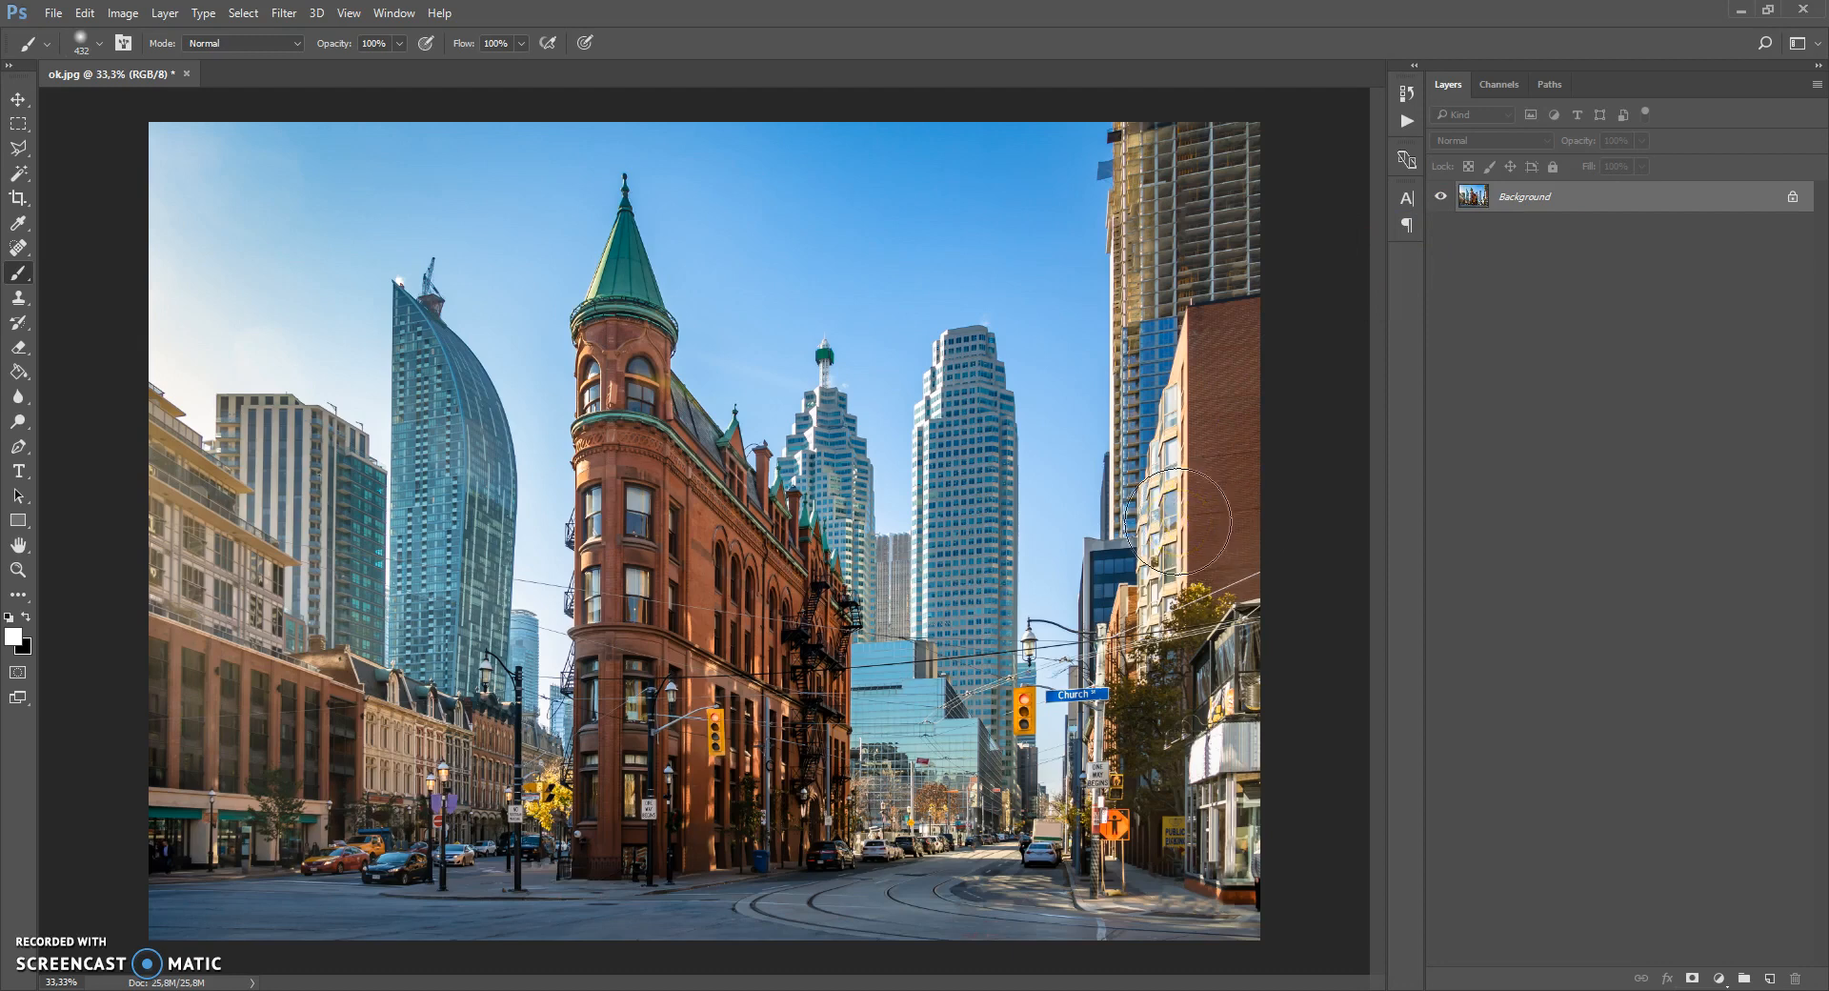
Load the Apocalypse Brushes file into the brush presets with the Preset Manager.
left_click(73, 15)
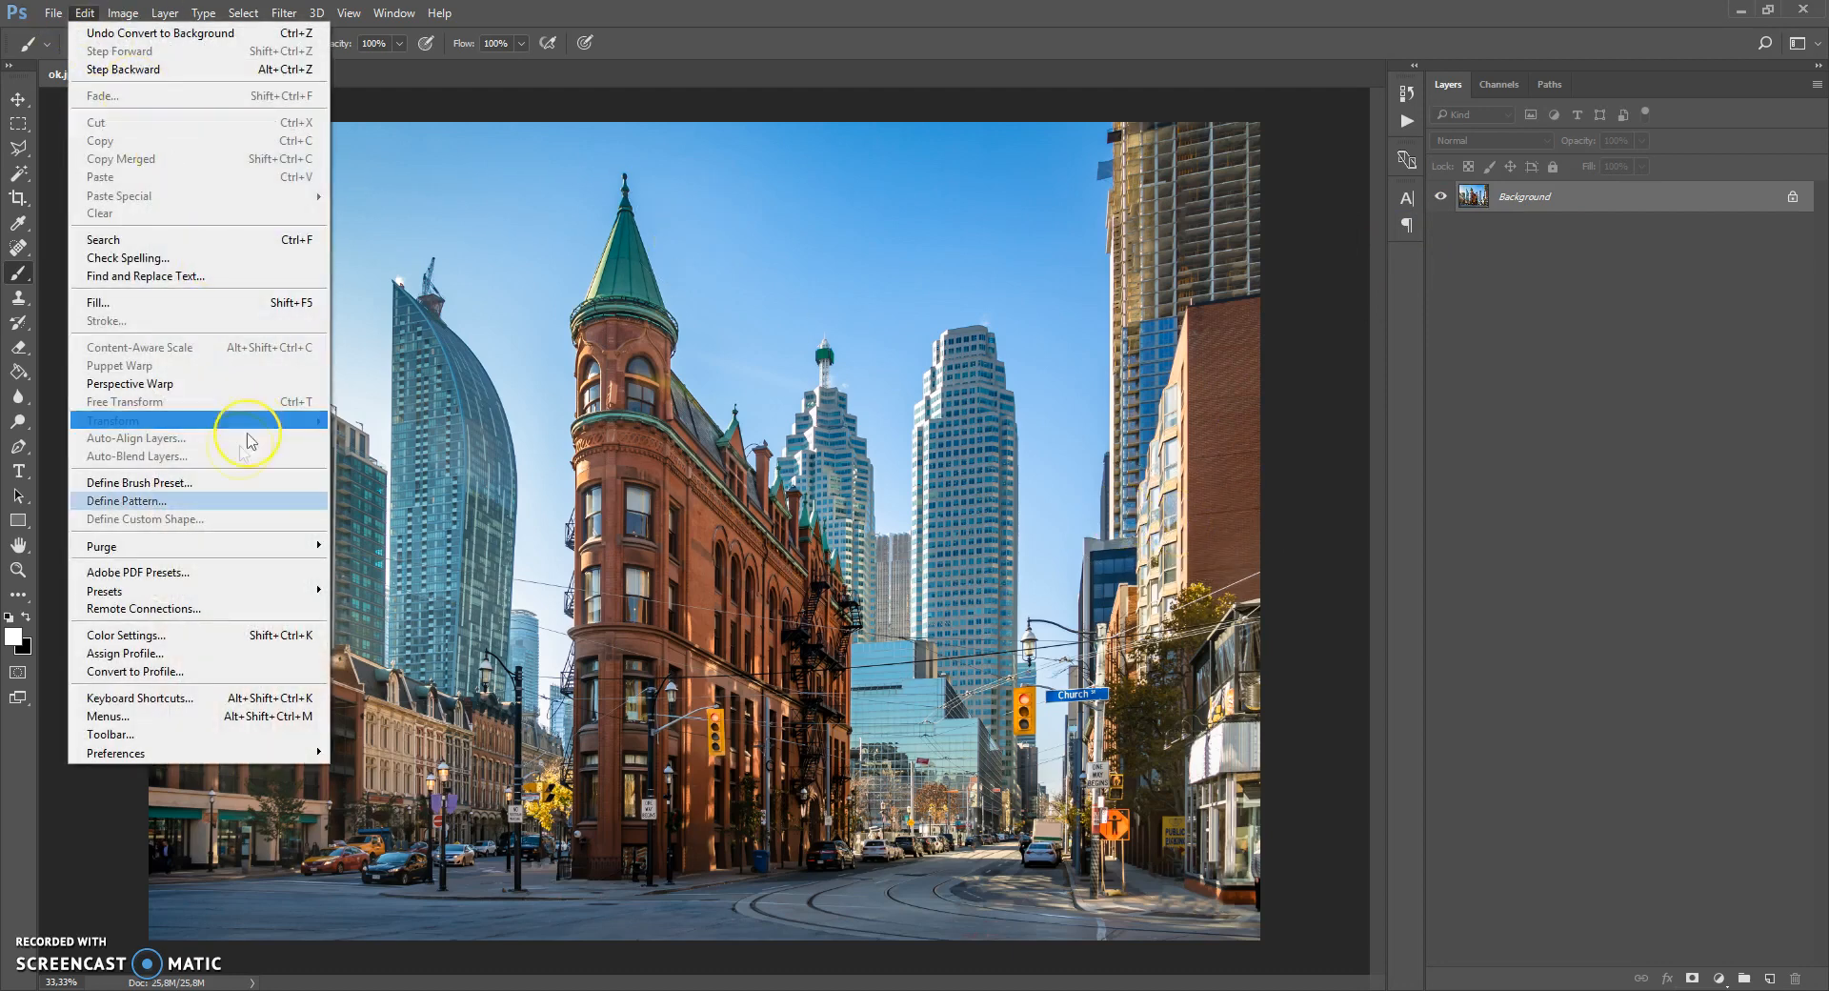
mouse_move(305, 591)
left_click(381, 591)
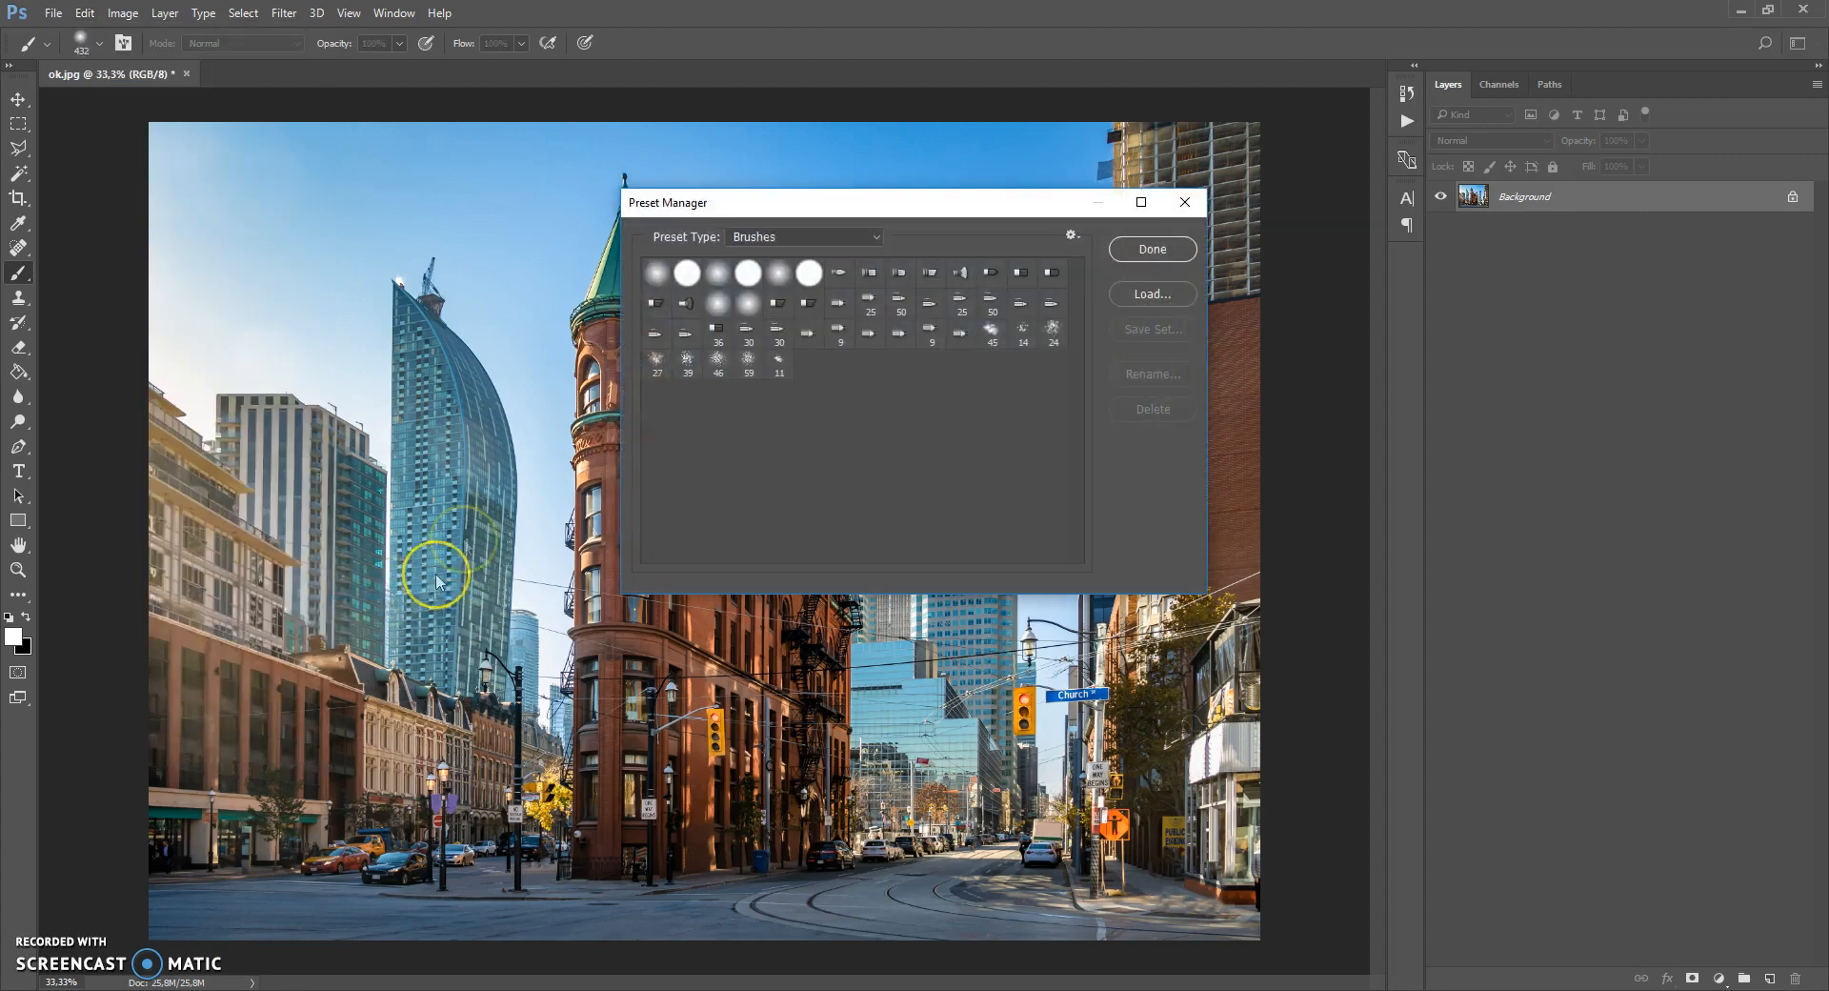
left_click(789, 238)
left_click(791, 240)
left_click(1131, 295)
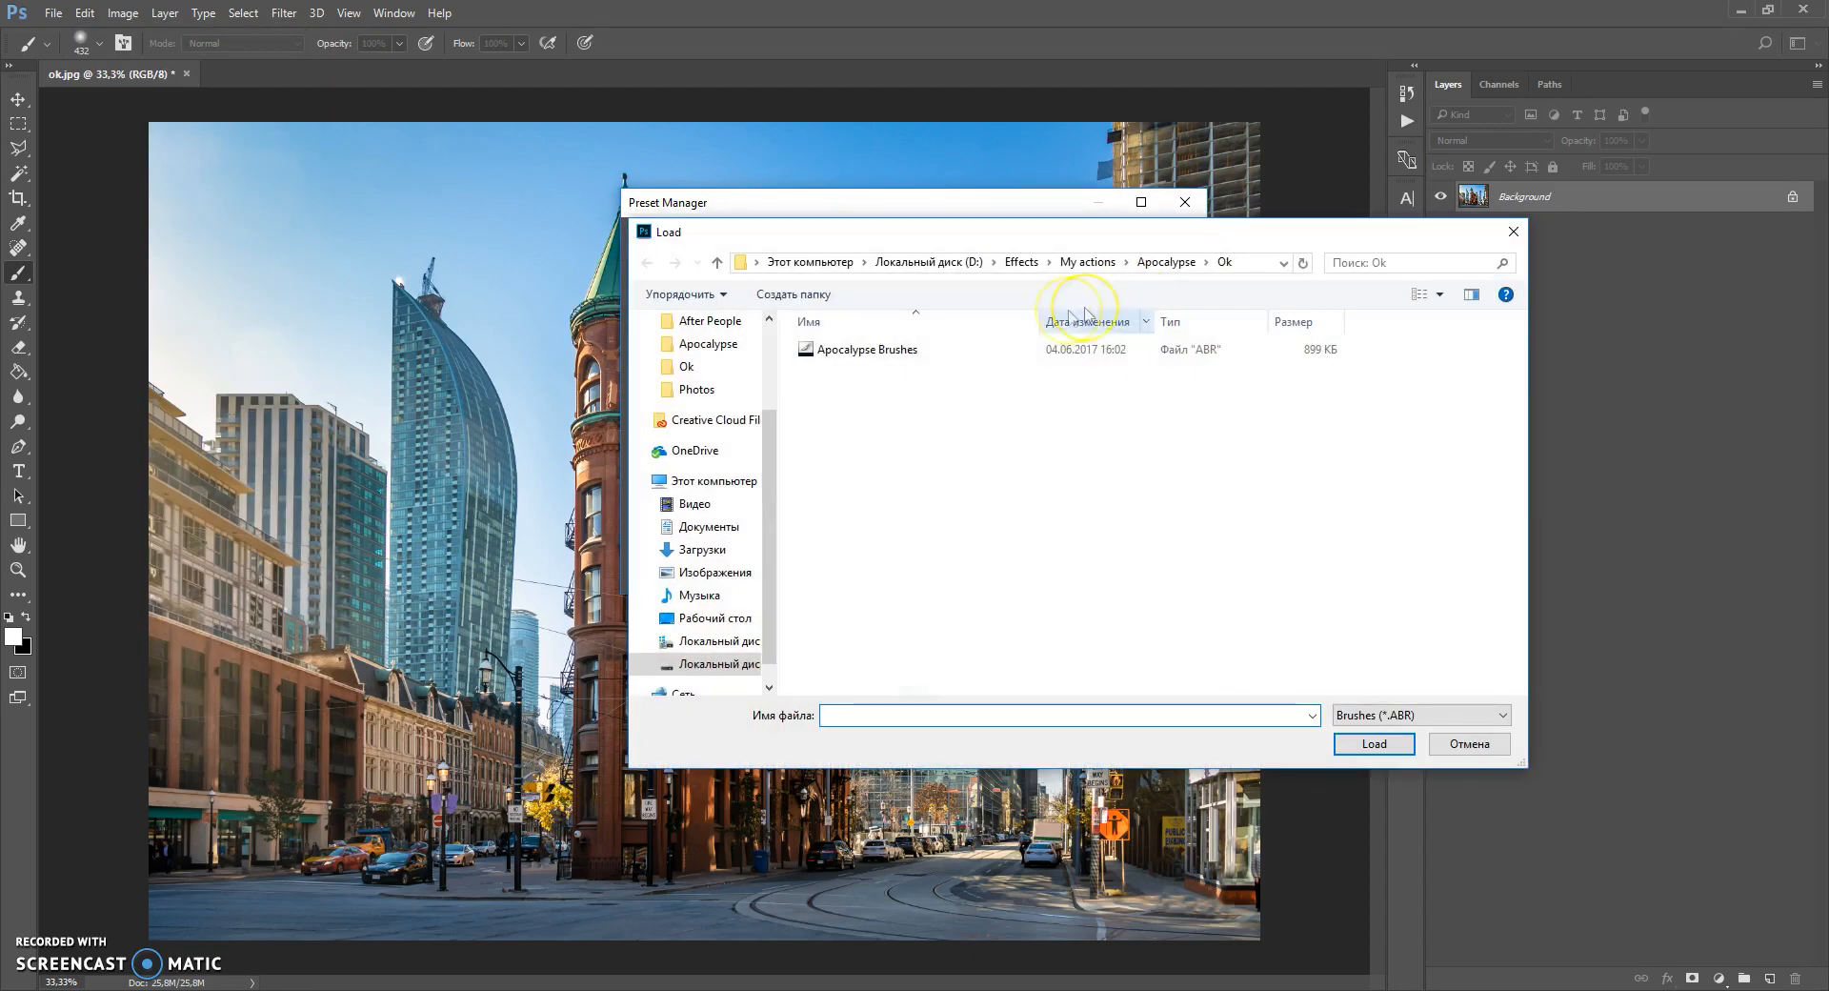
double_click(867, 353)
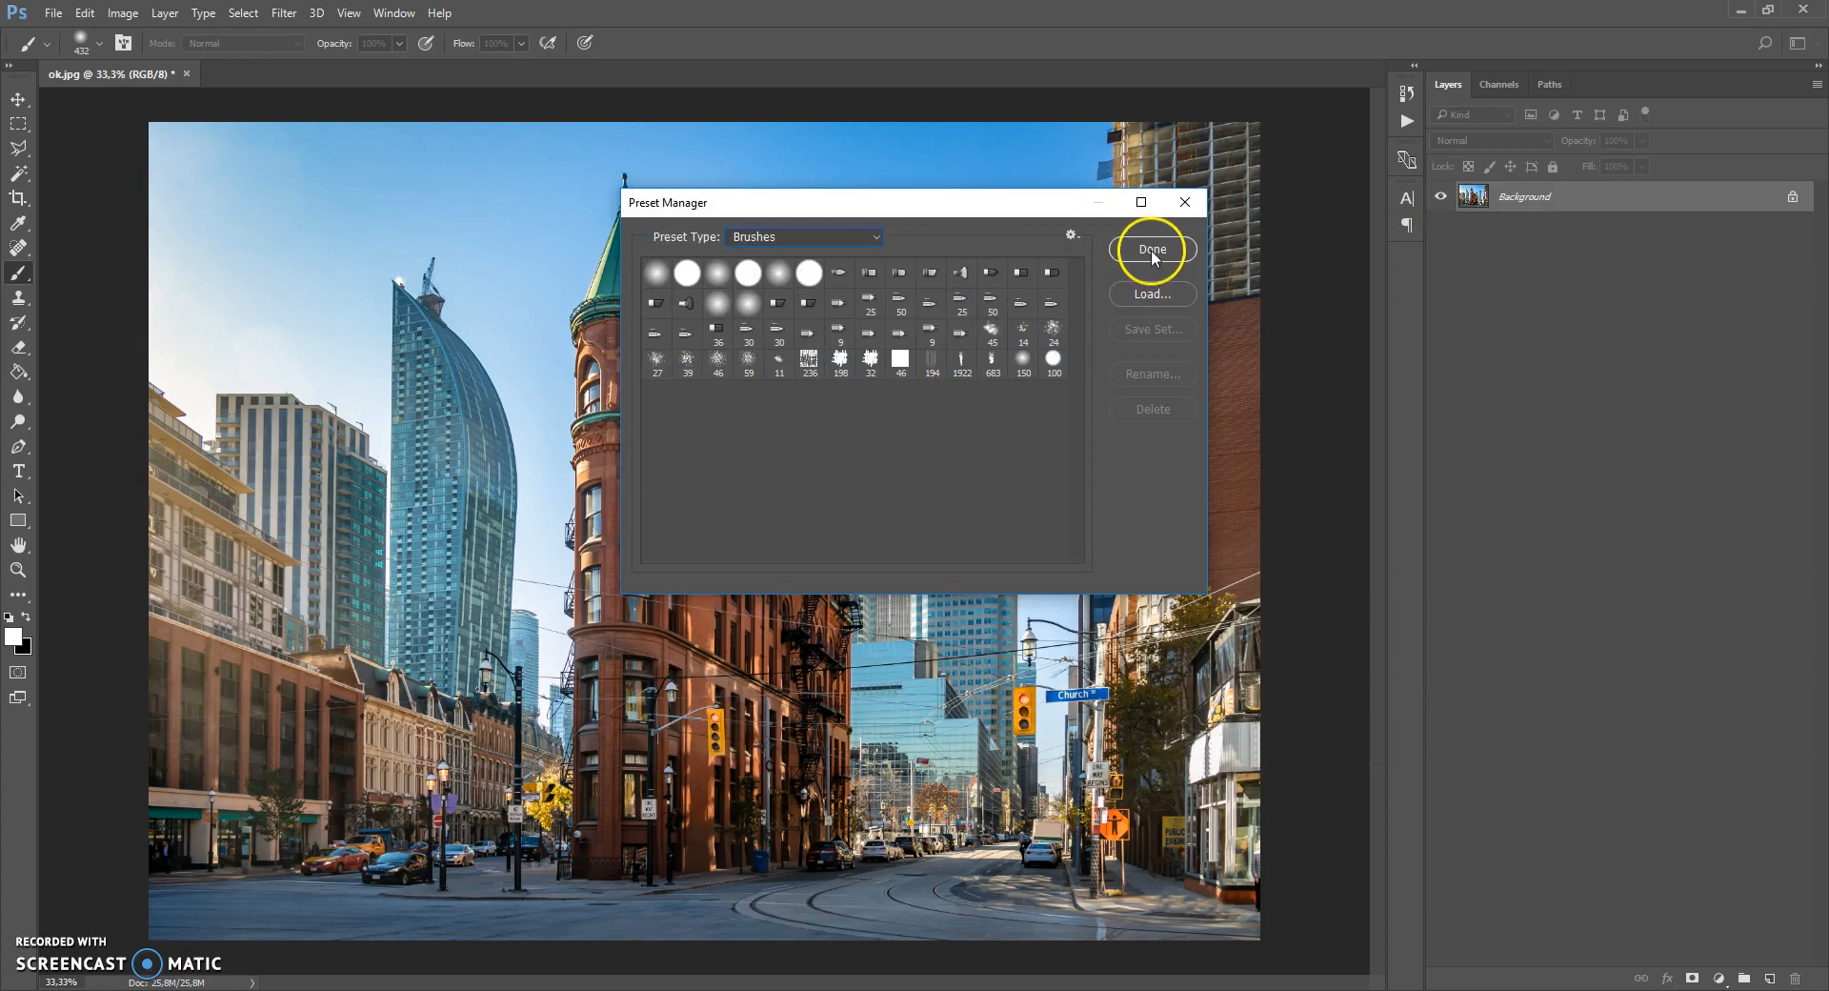
left_click(1153, 251)
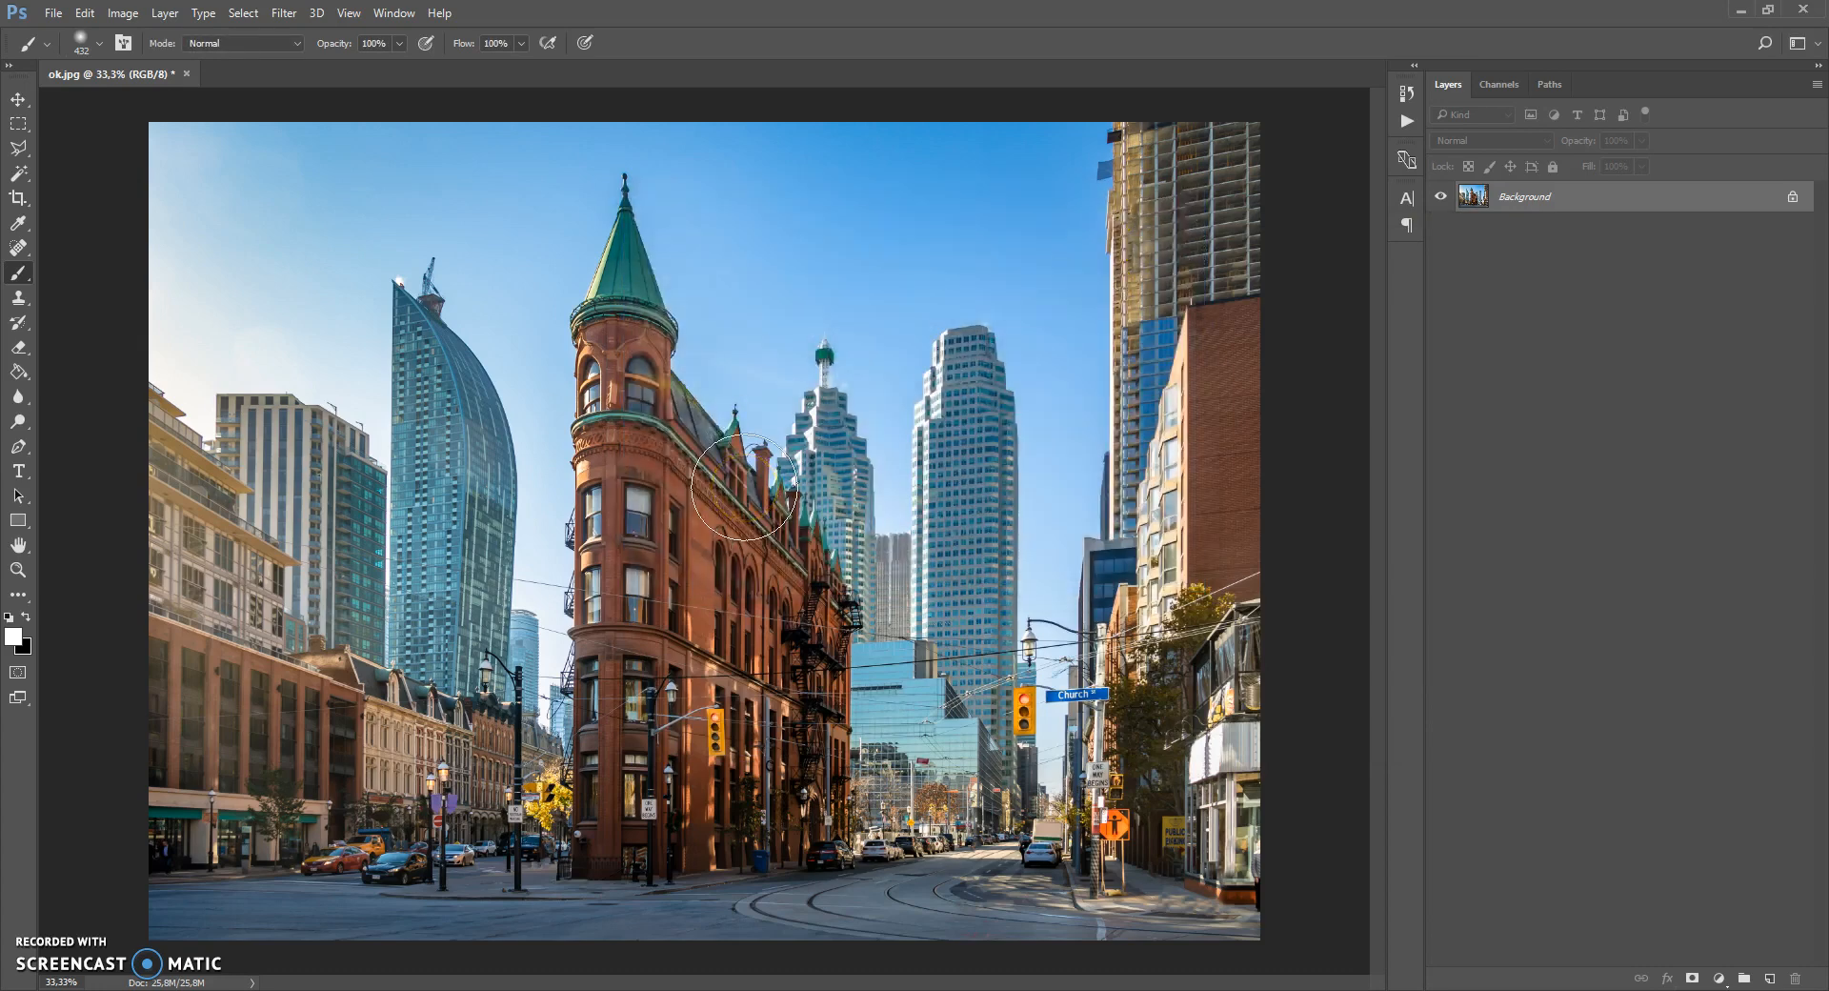
Load the Apocalypse Patterns file into the pattern presets with the Preset Manager.
left_click(83, 13)
mouse_move(265, 591)
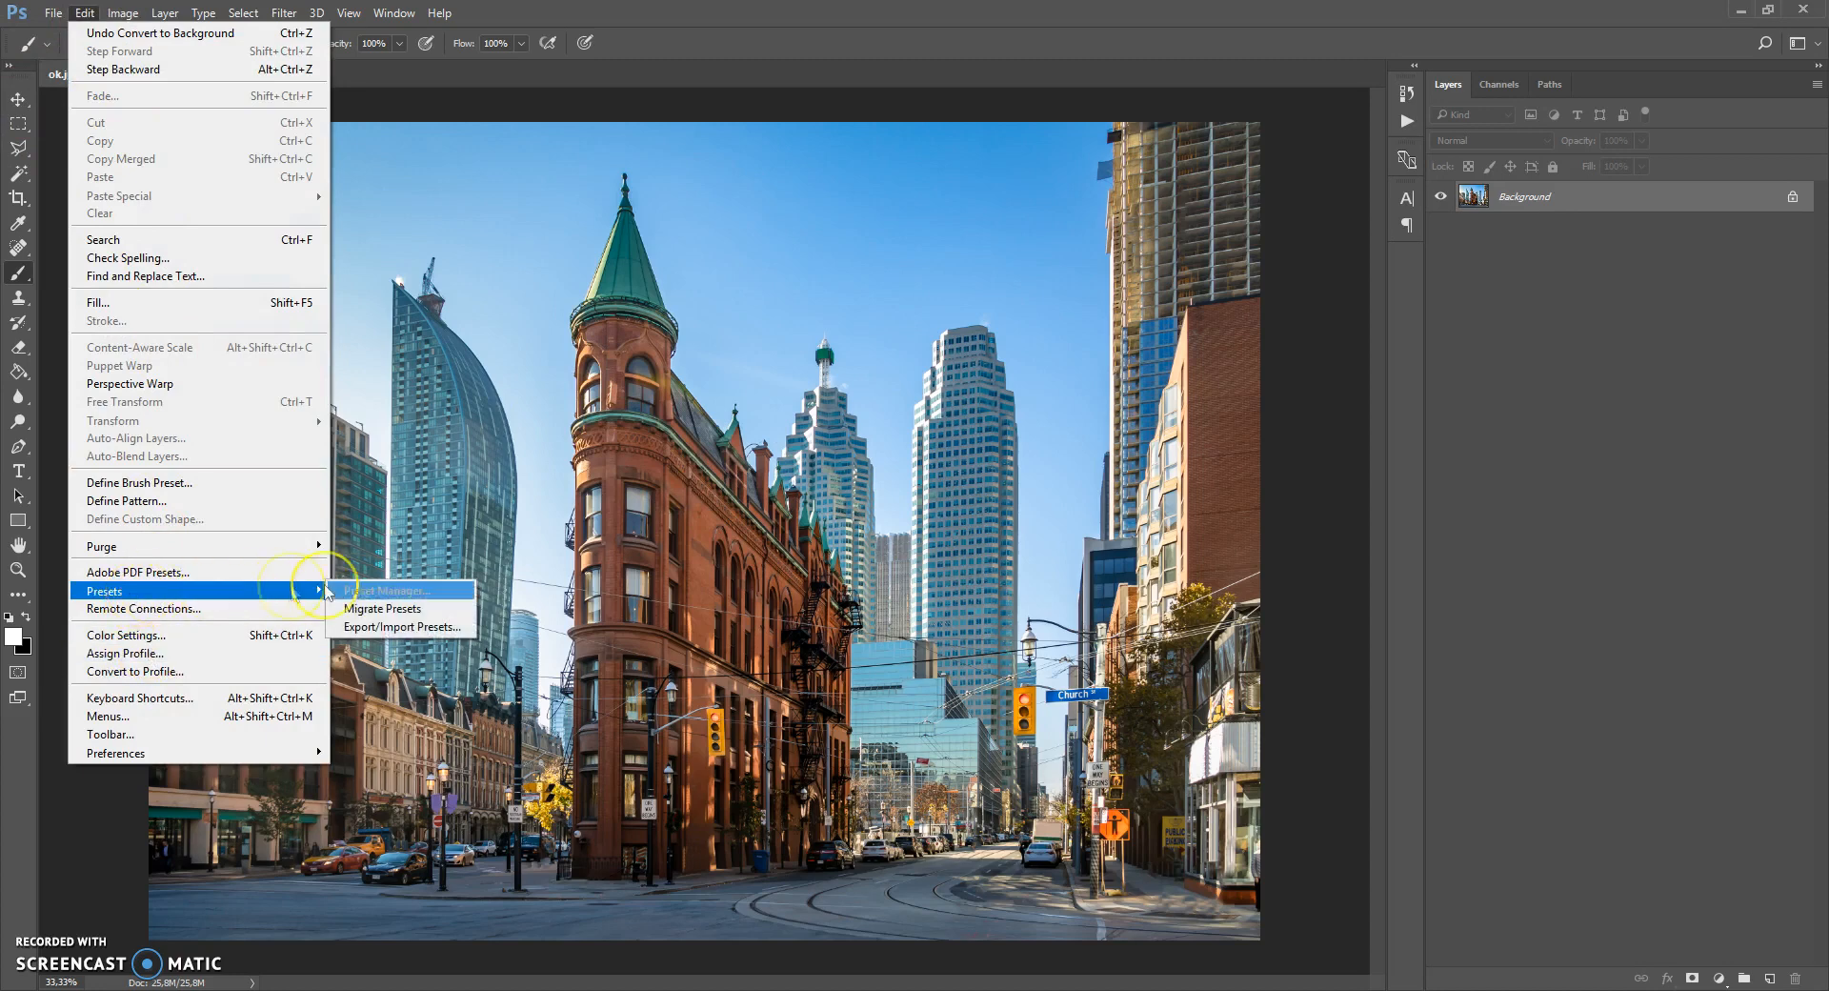
left_click(376, 592)
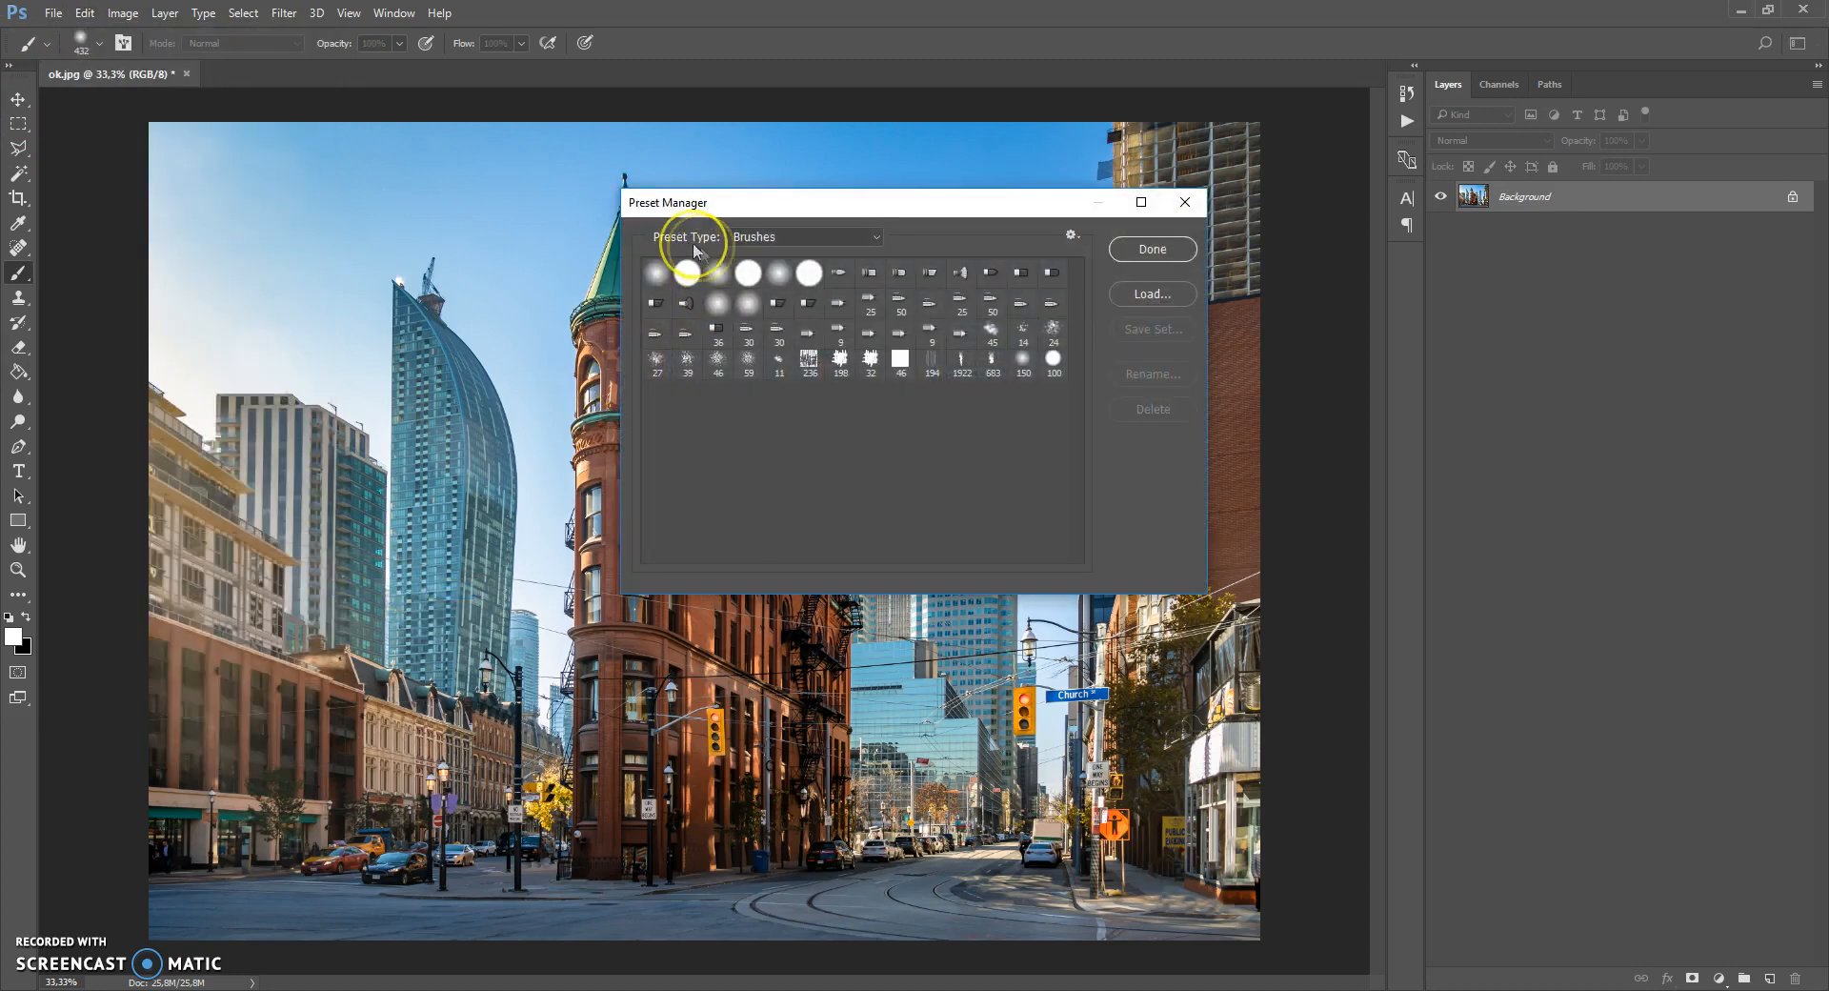
left_click(765, 242)
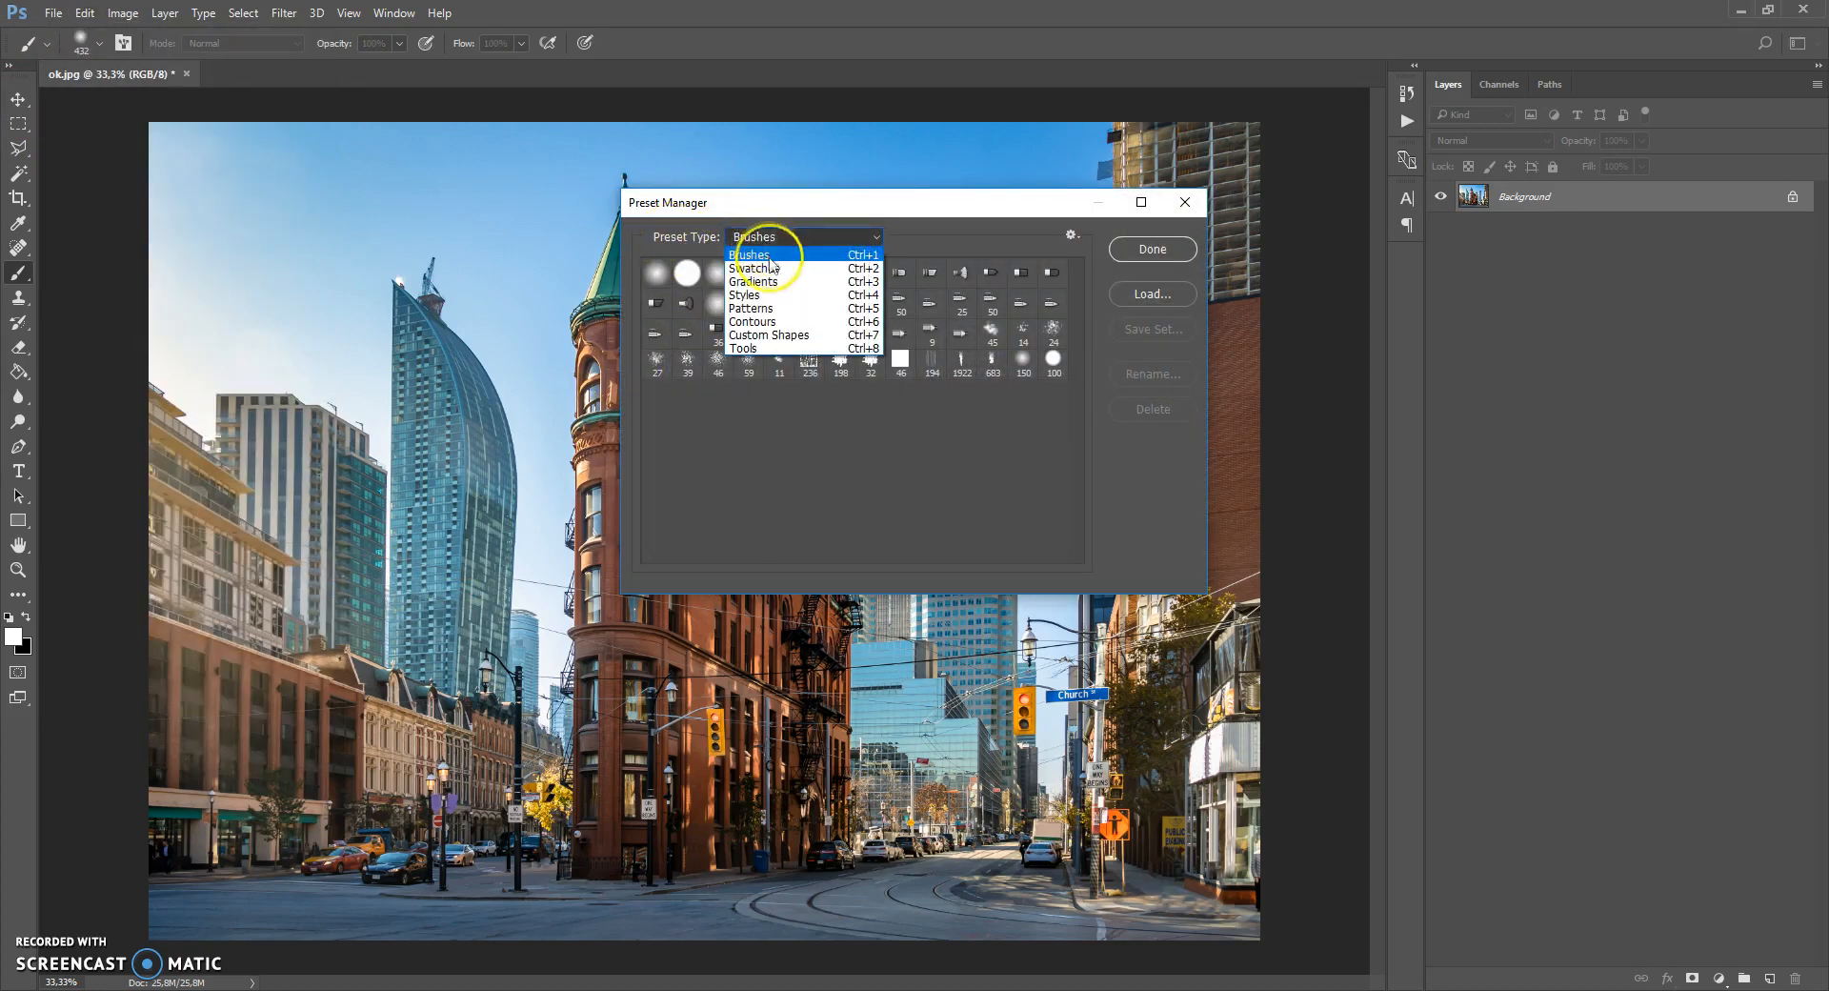
left_click(762, 305)
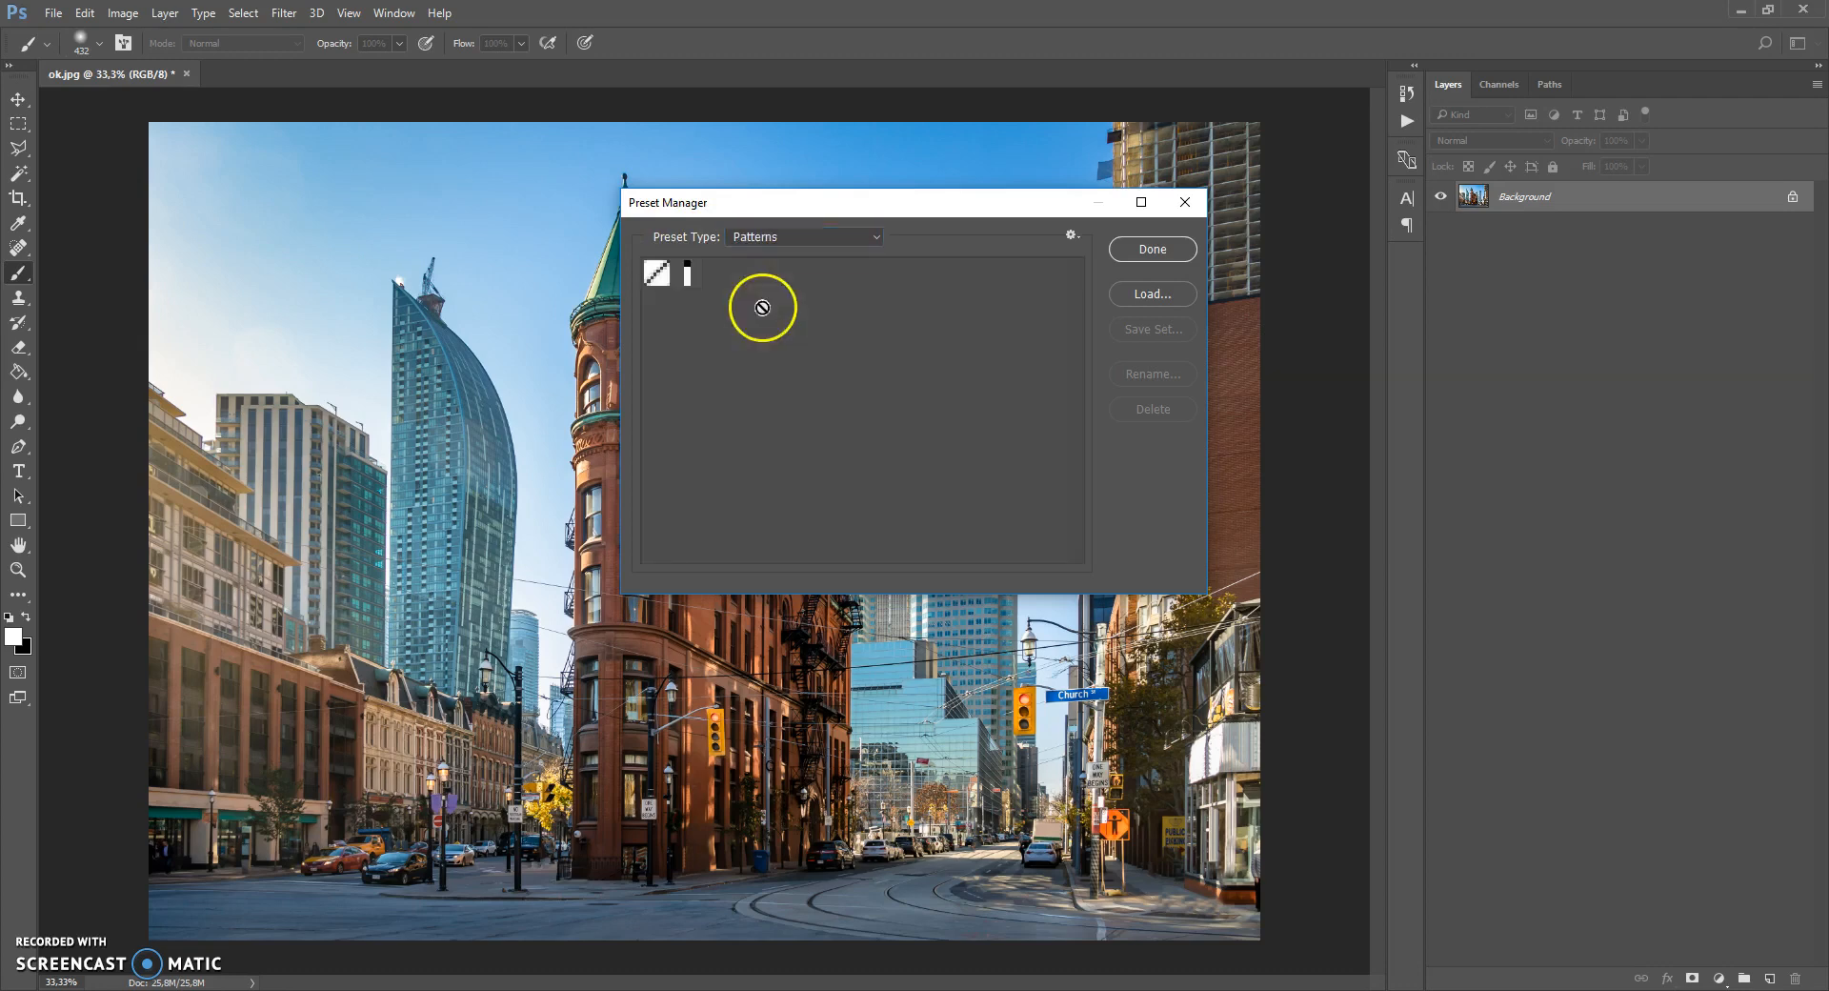
left_click(1153, 295)
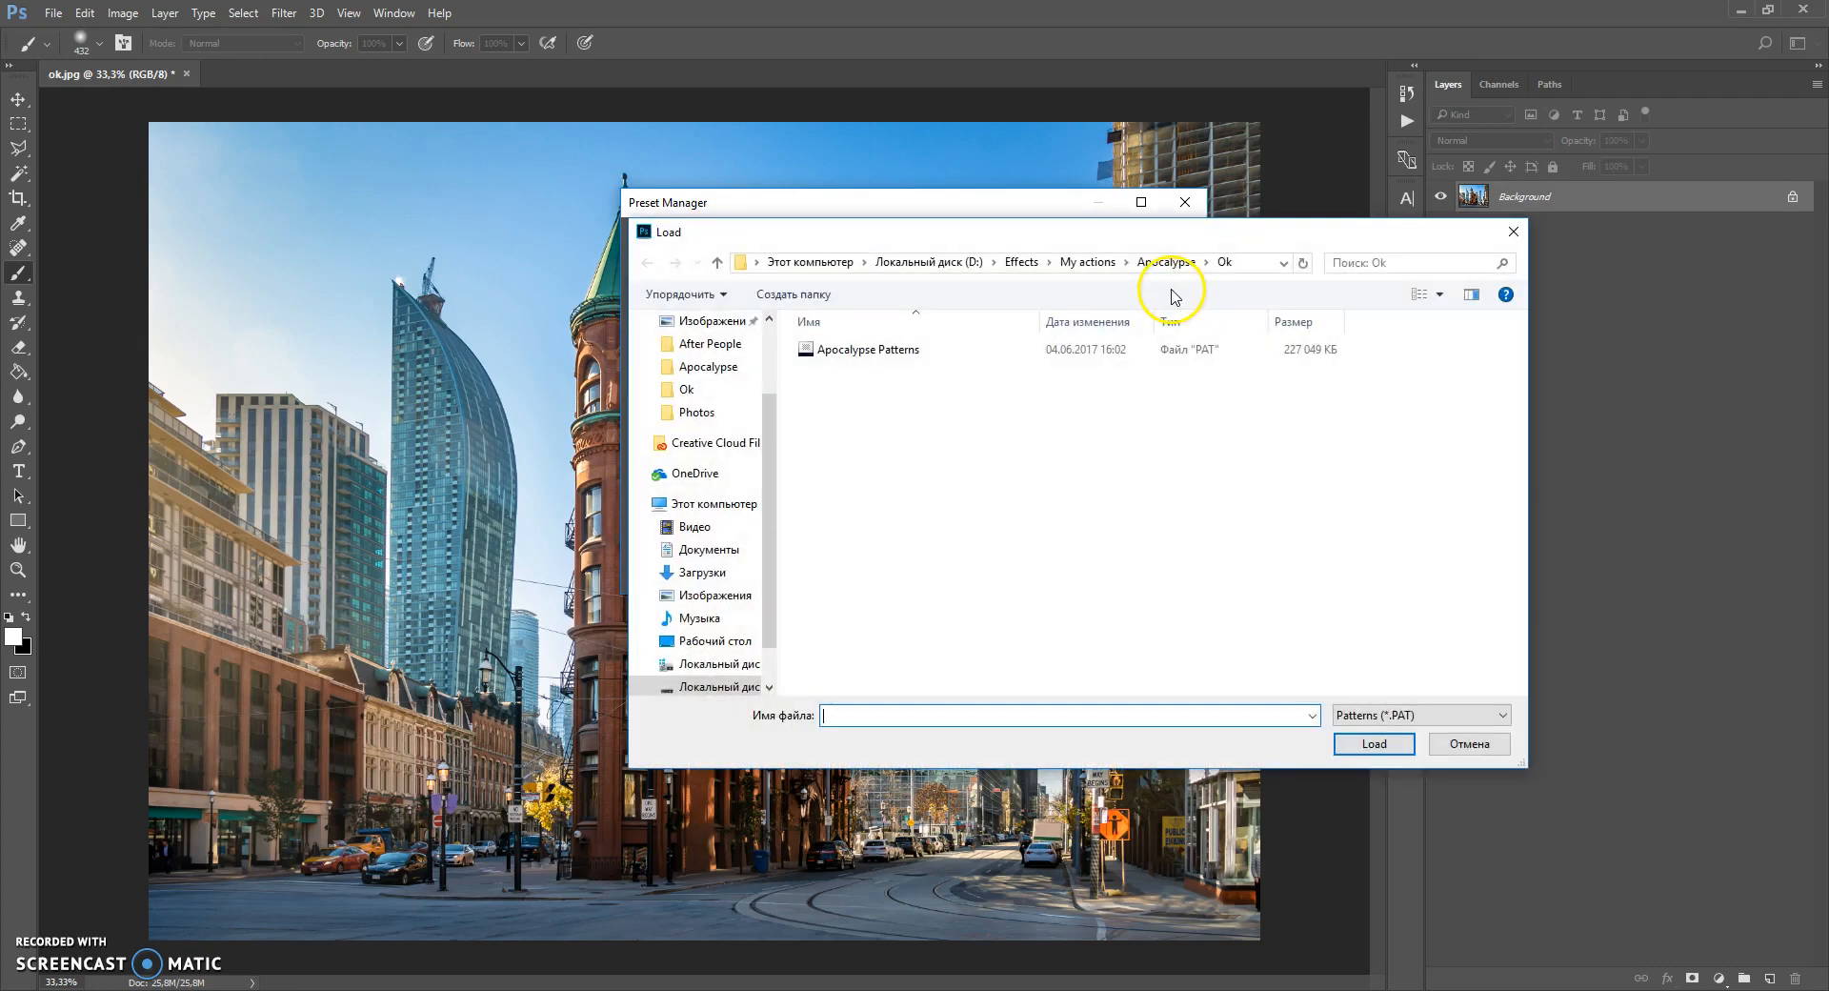
double_click(868, 350)
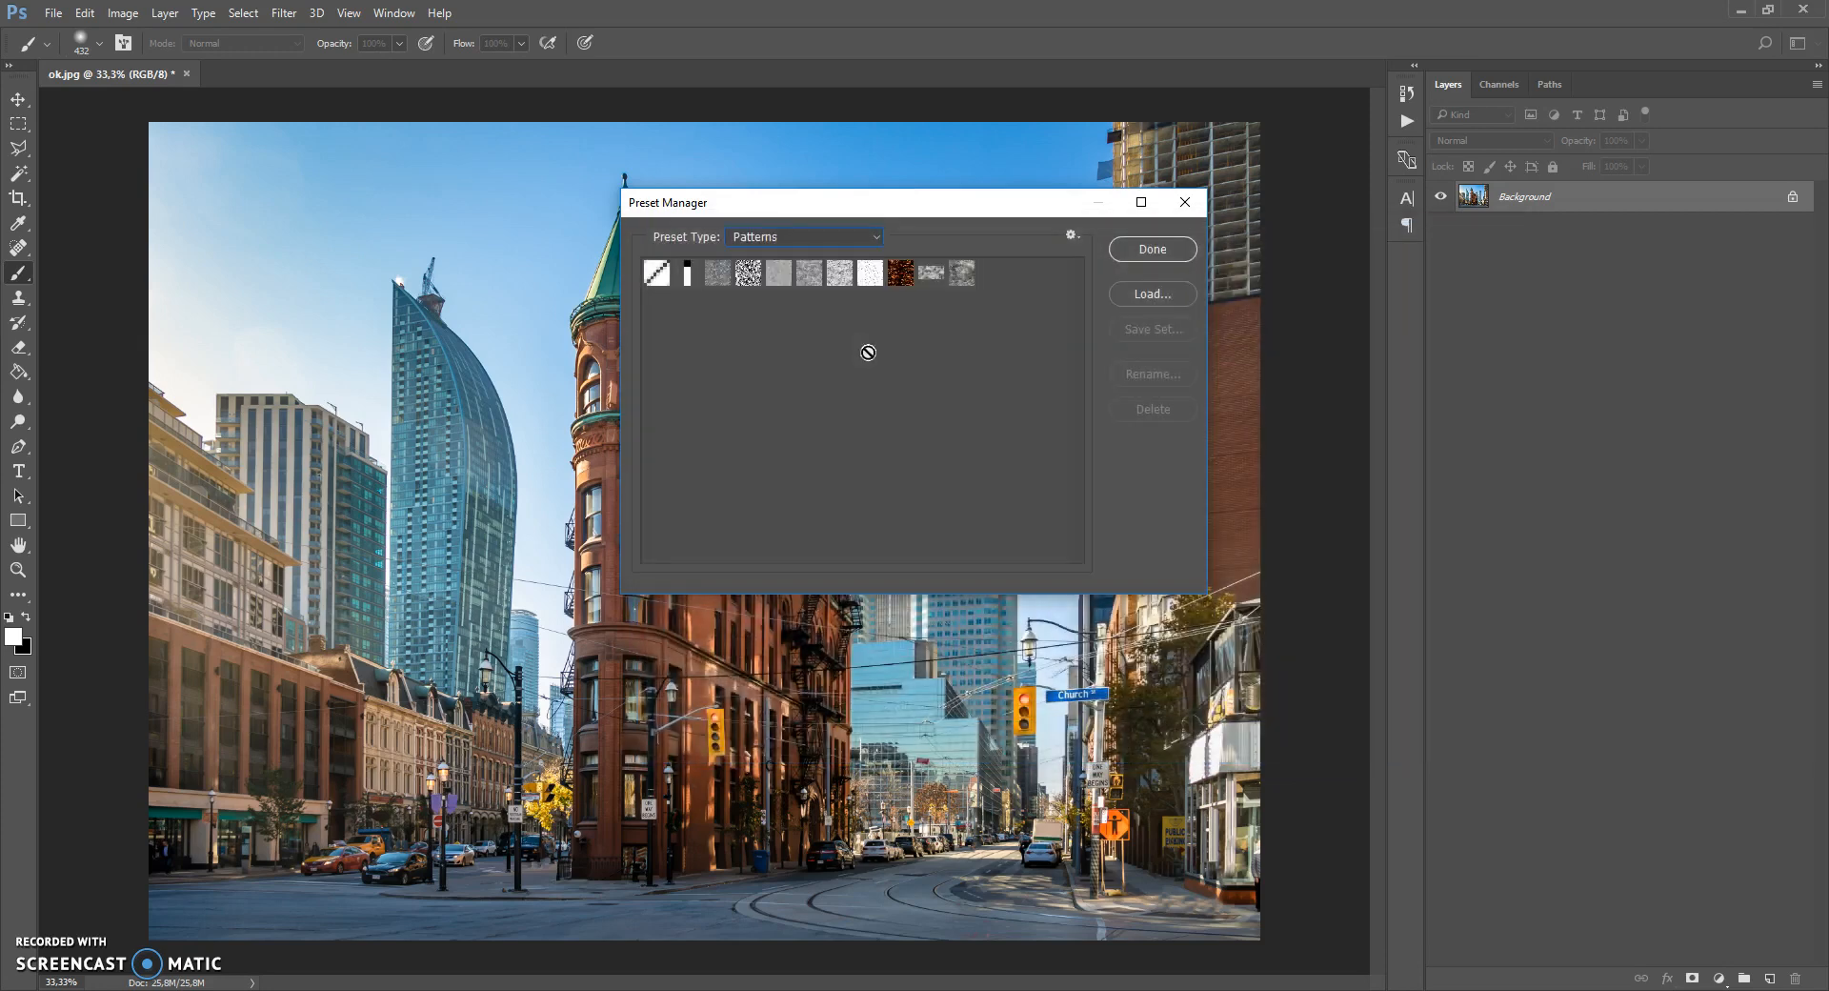
left_click(1137, 248)
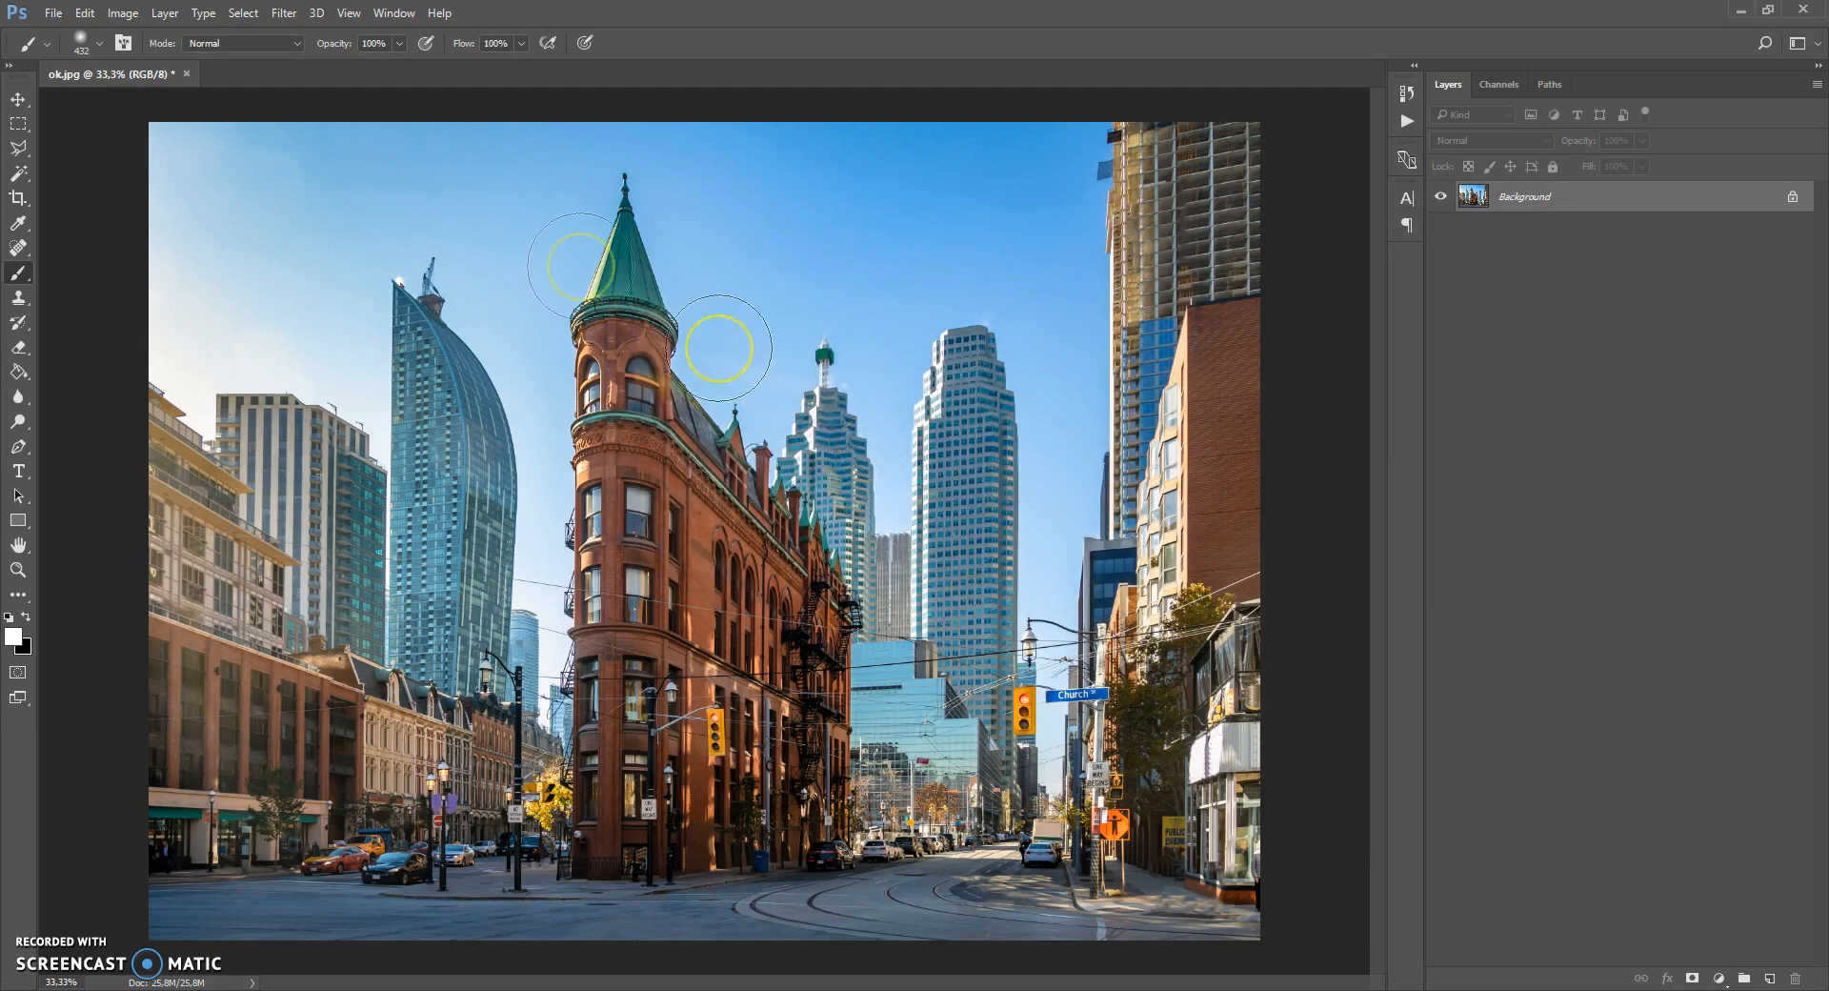
Load the Apocalypse Photoshop Action file into the Actions list and collapse the list.
left_click(394, 12)
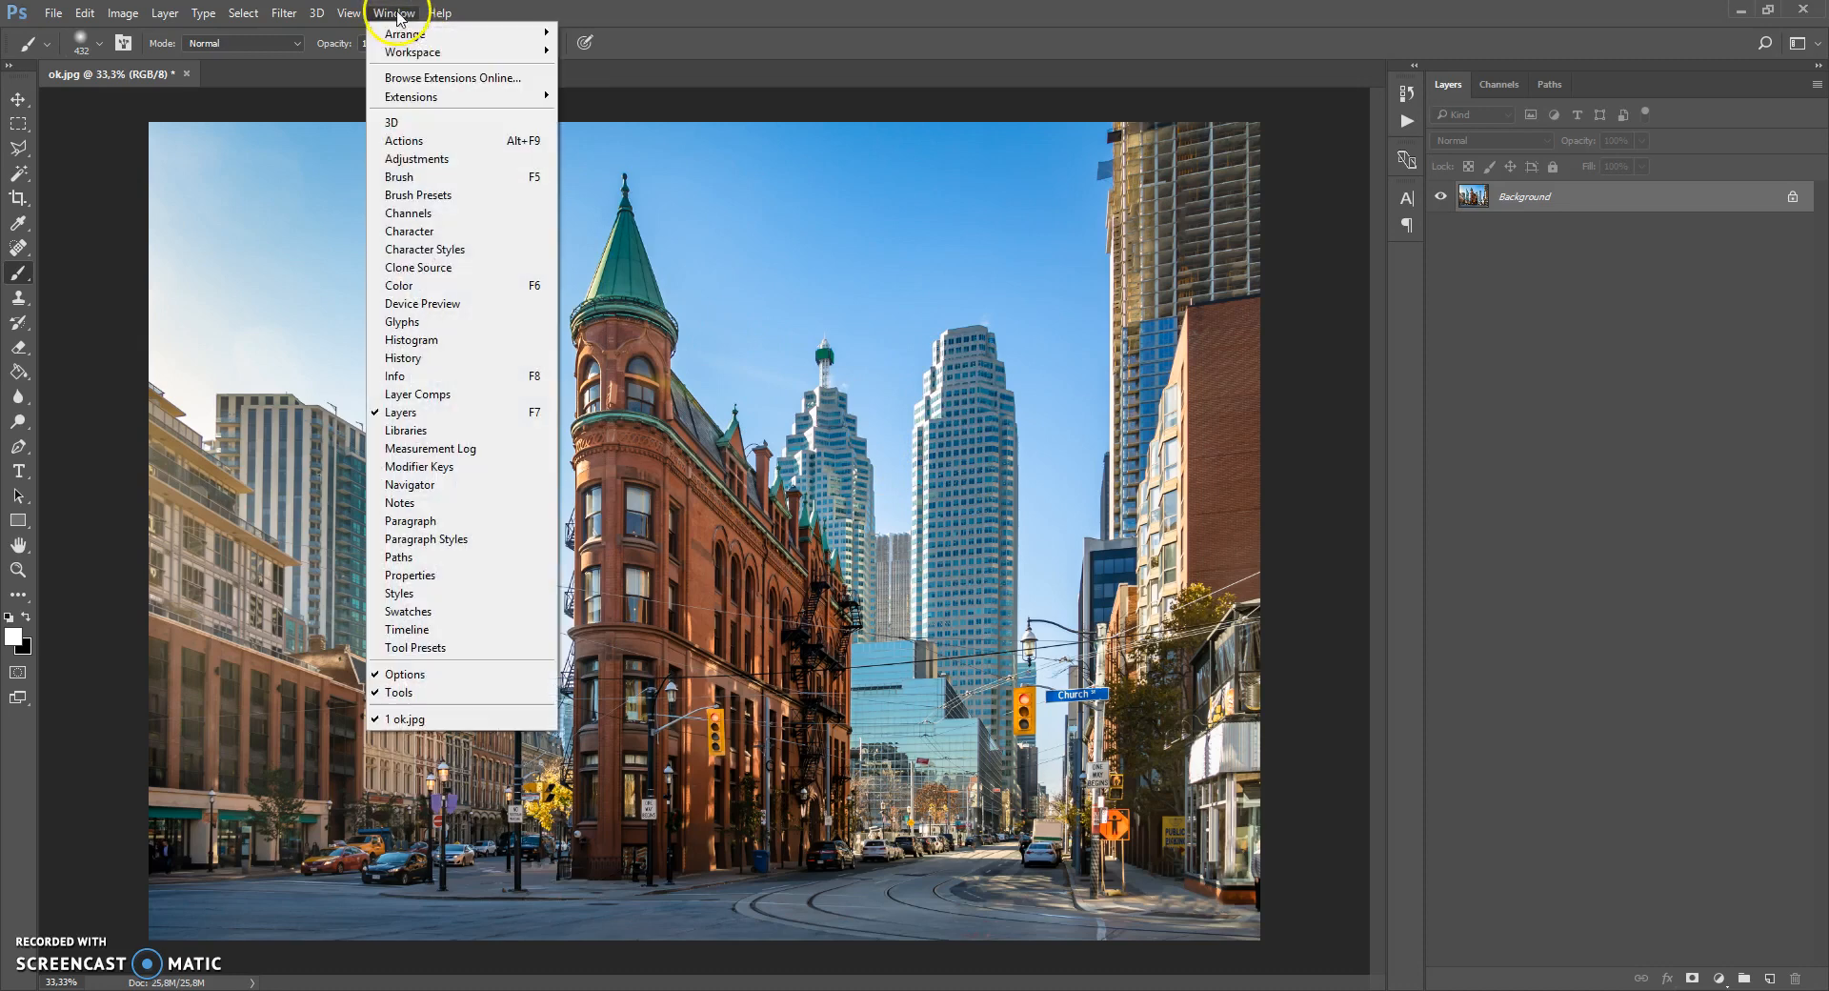
left_click(411, 143)
left_click(1376, 86)
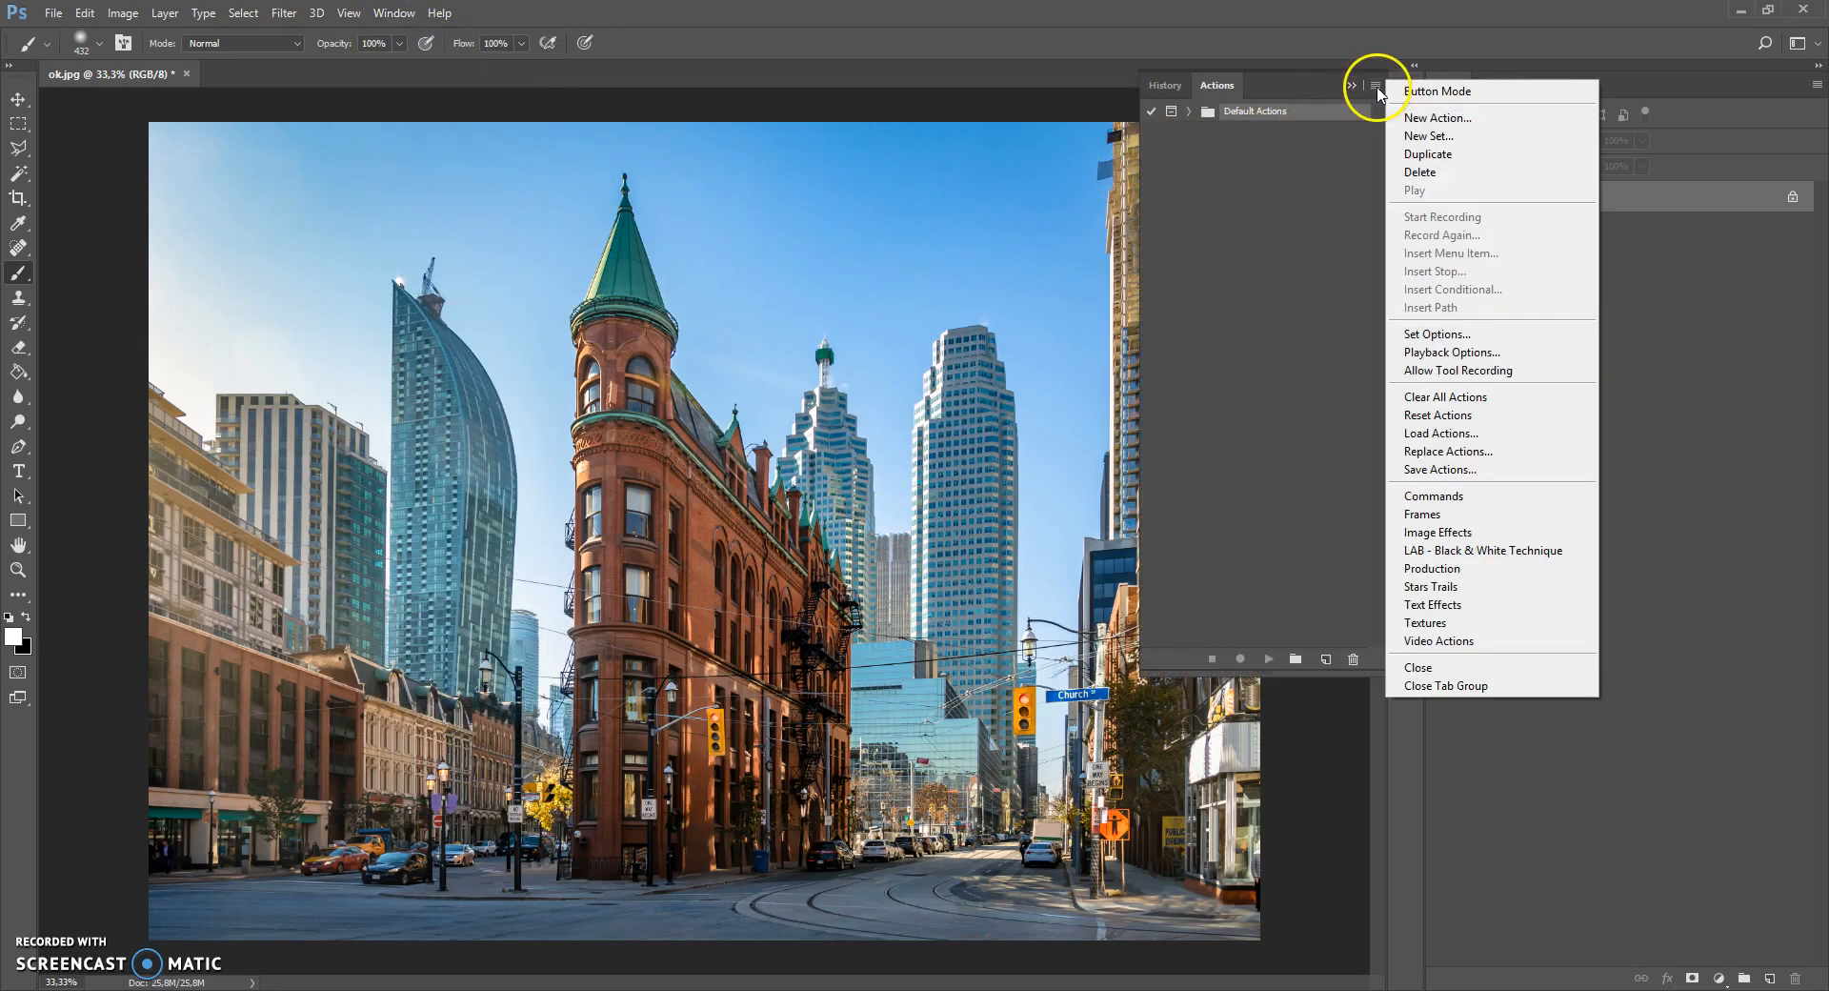
left_click(1470, 437)
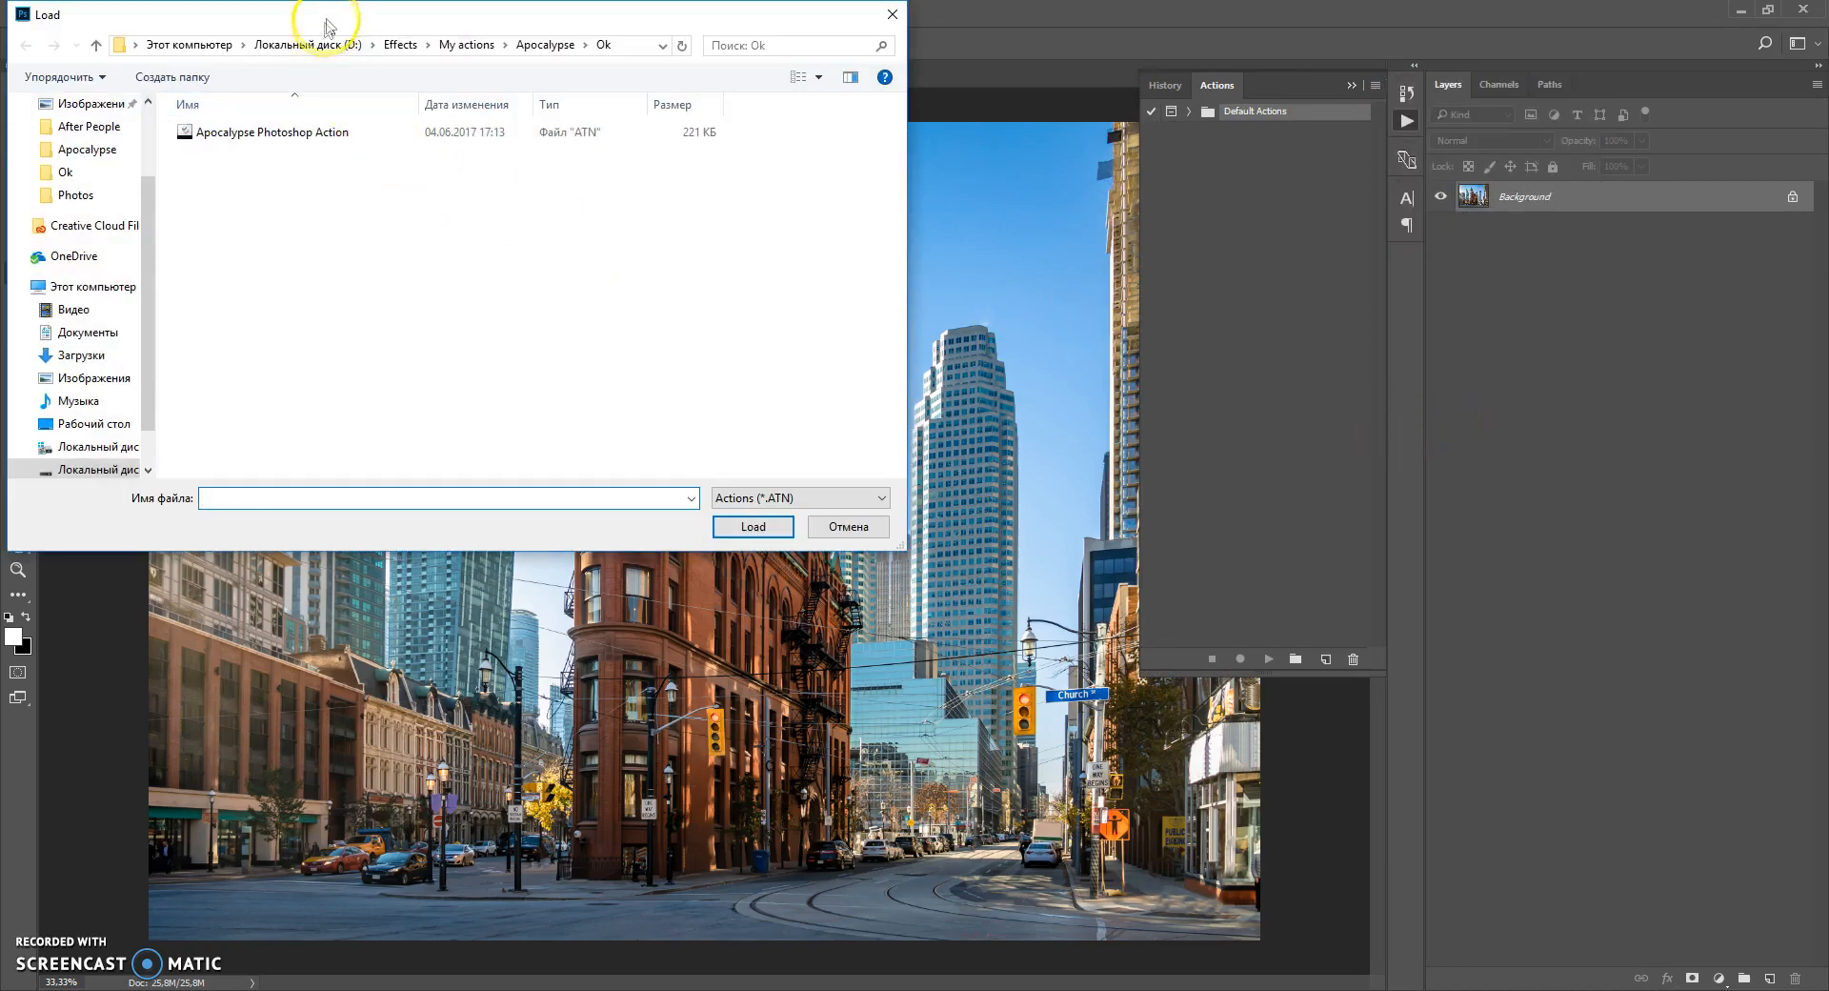
left_click_drag(328, 17, 449, 200)
left_click(379, 324)
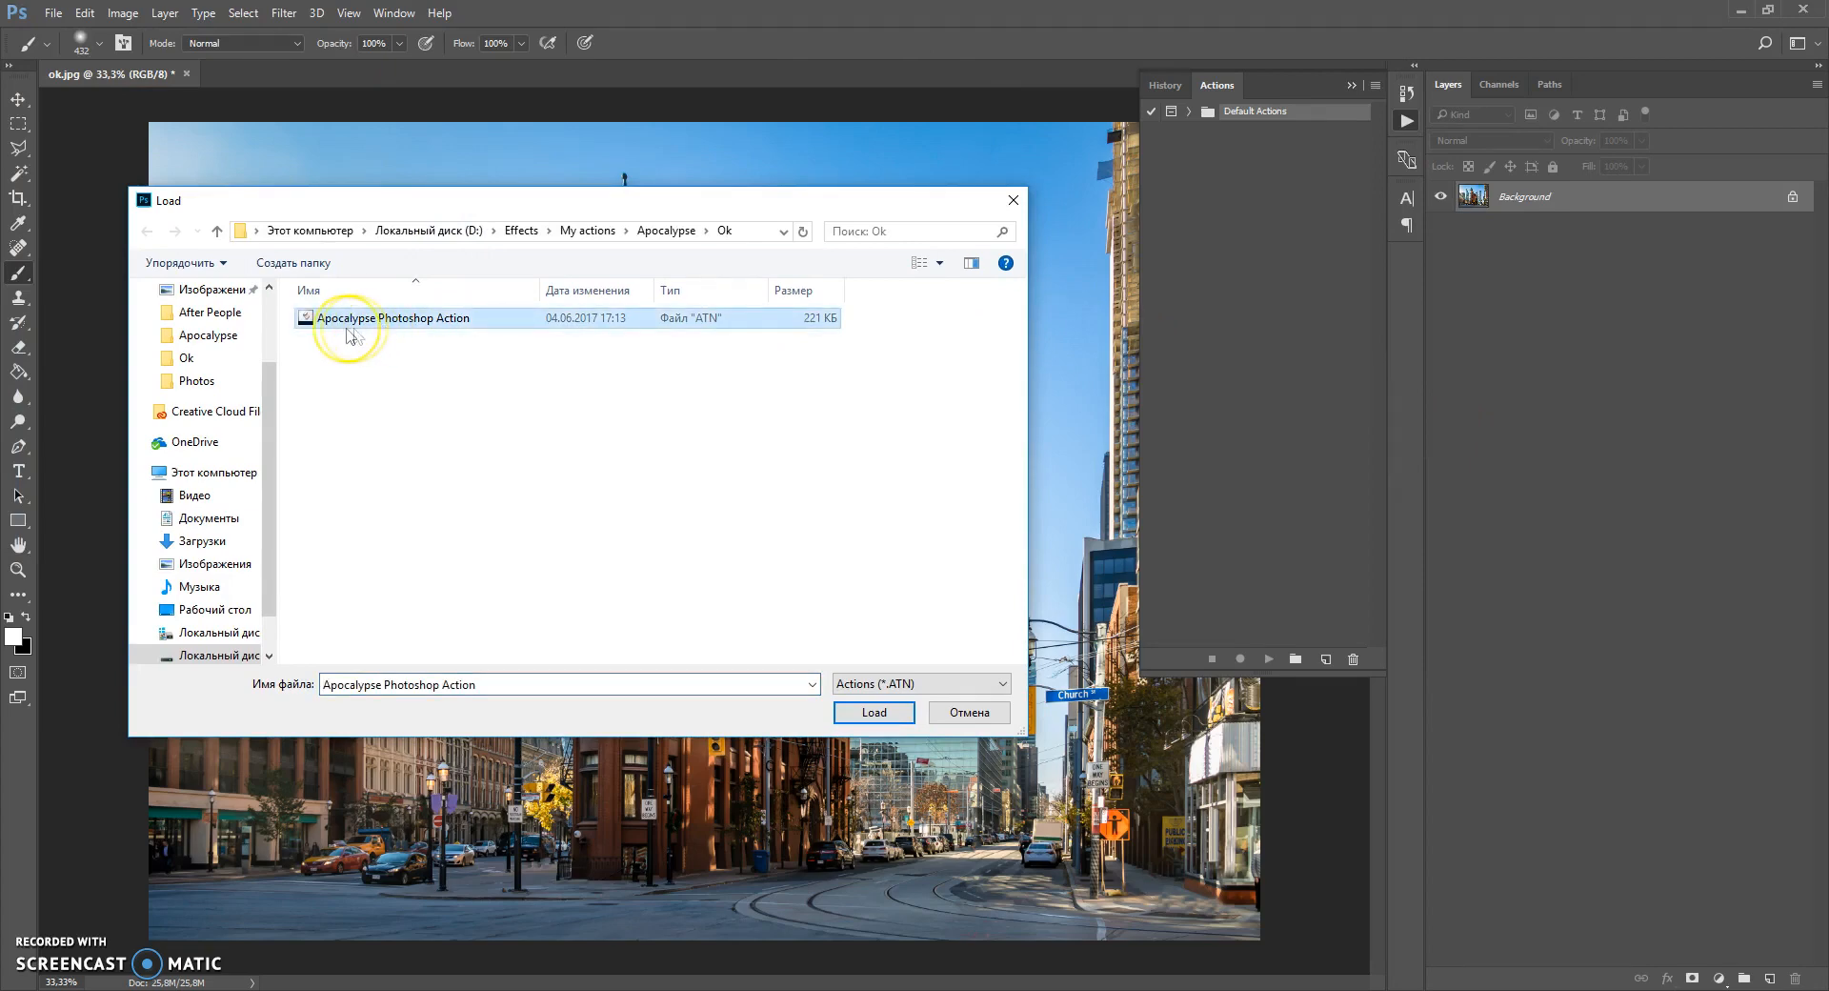
double_click(400, 327)
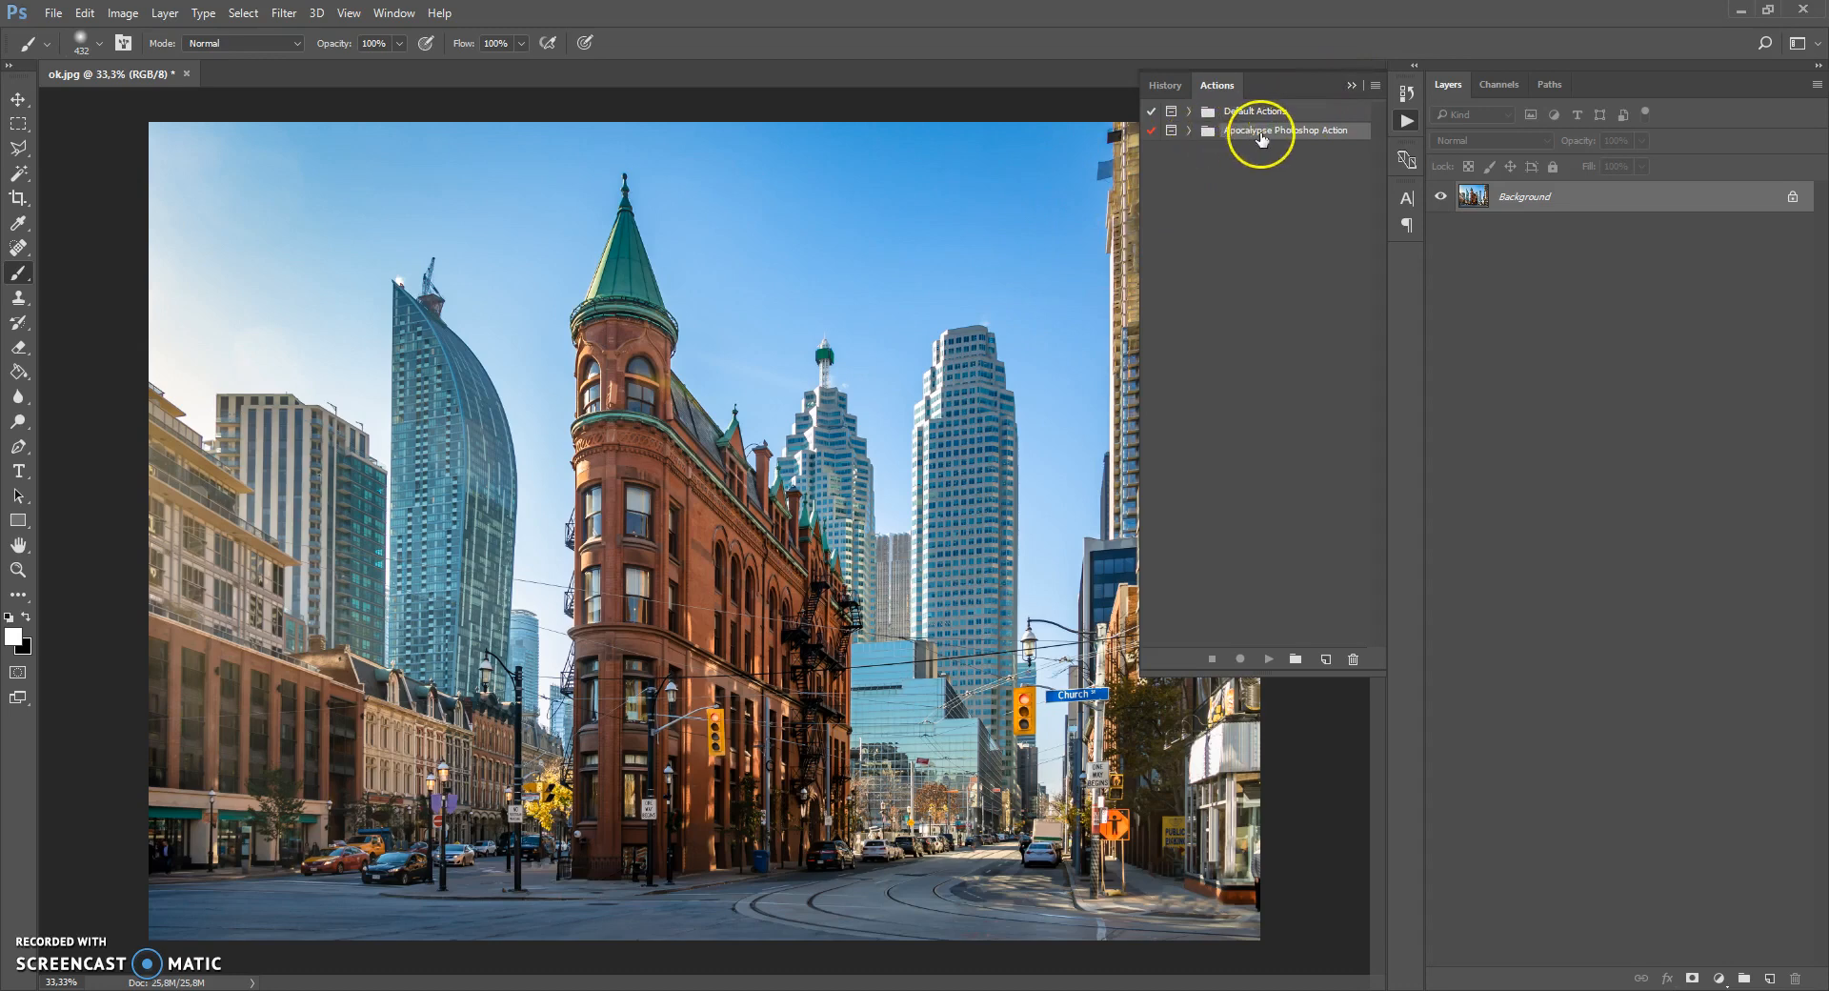
left_click(1351, 86)
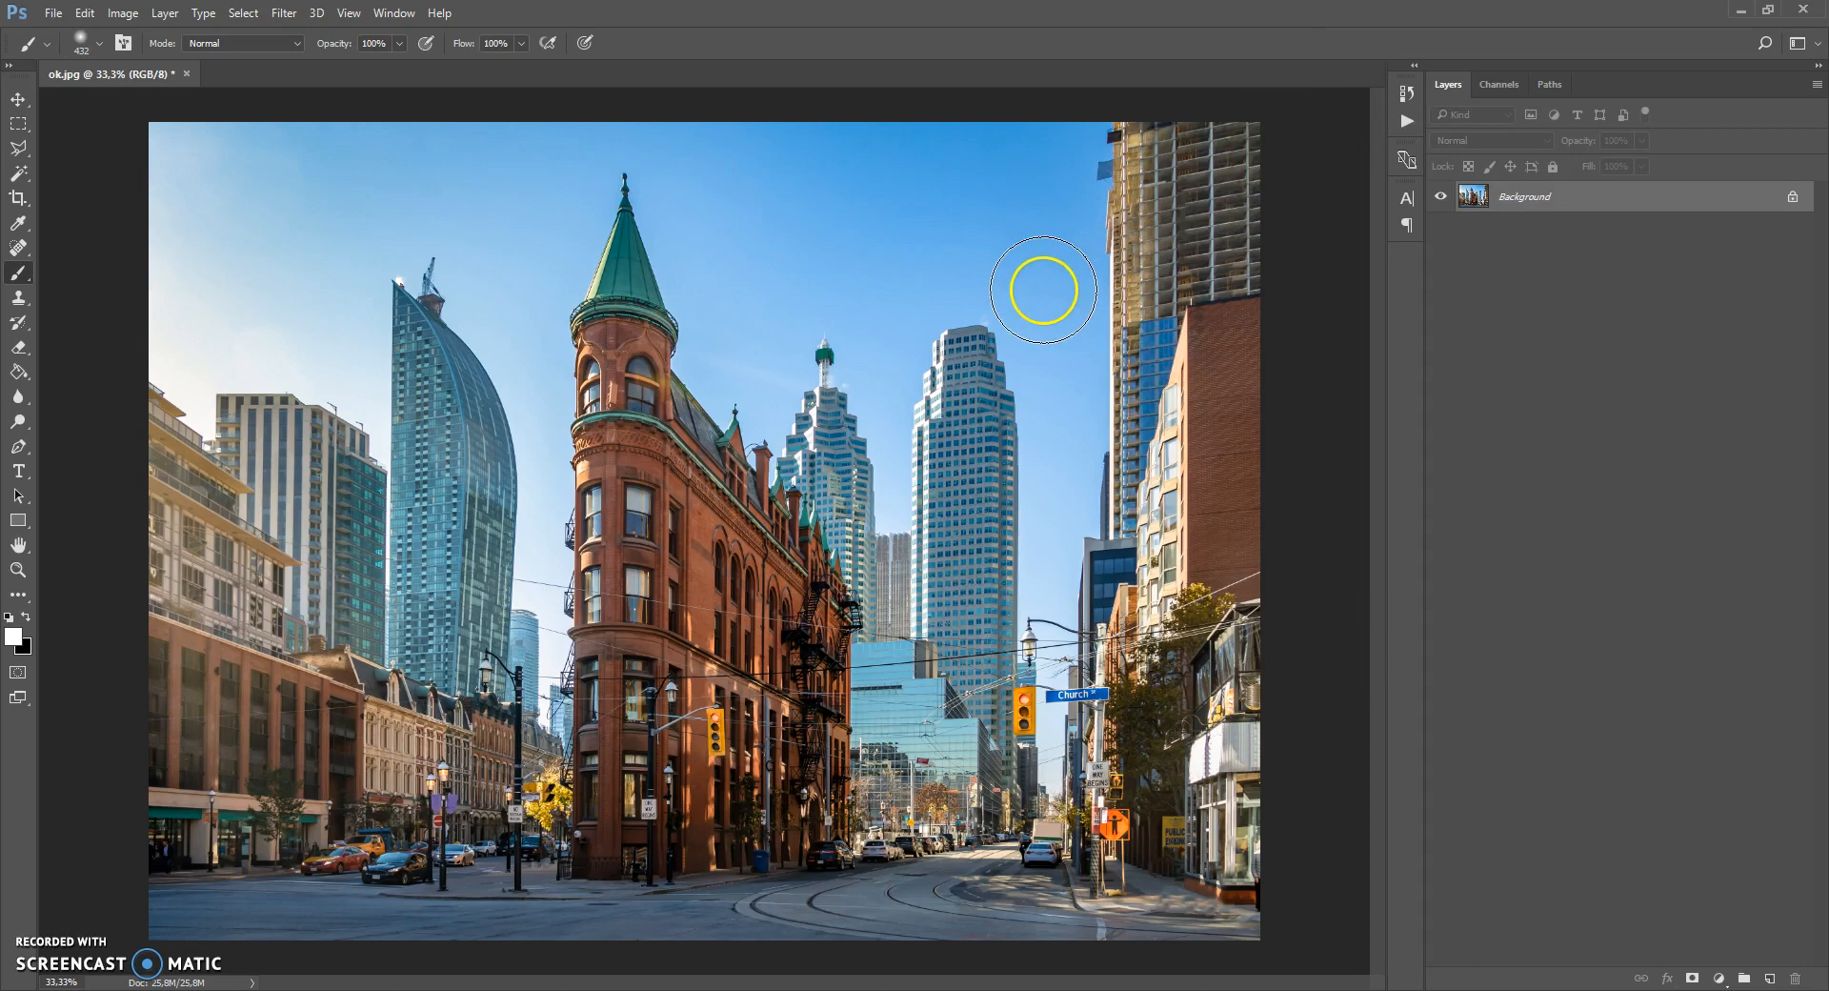
Add a new empty layer above the Background and name it area.
left_click(1770, 980)
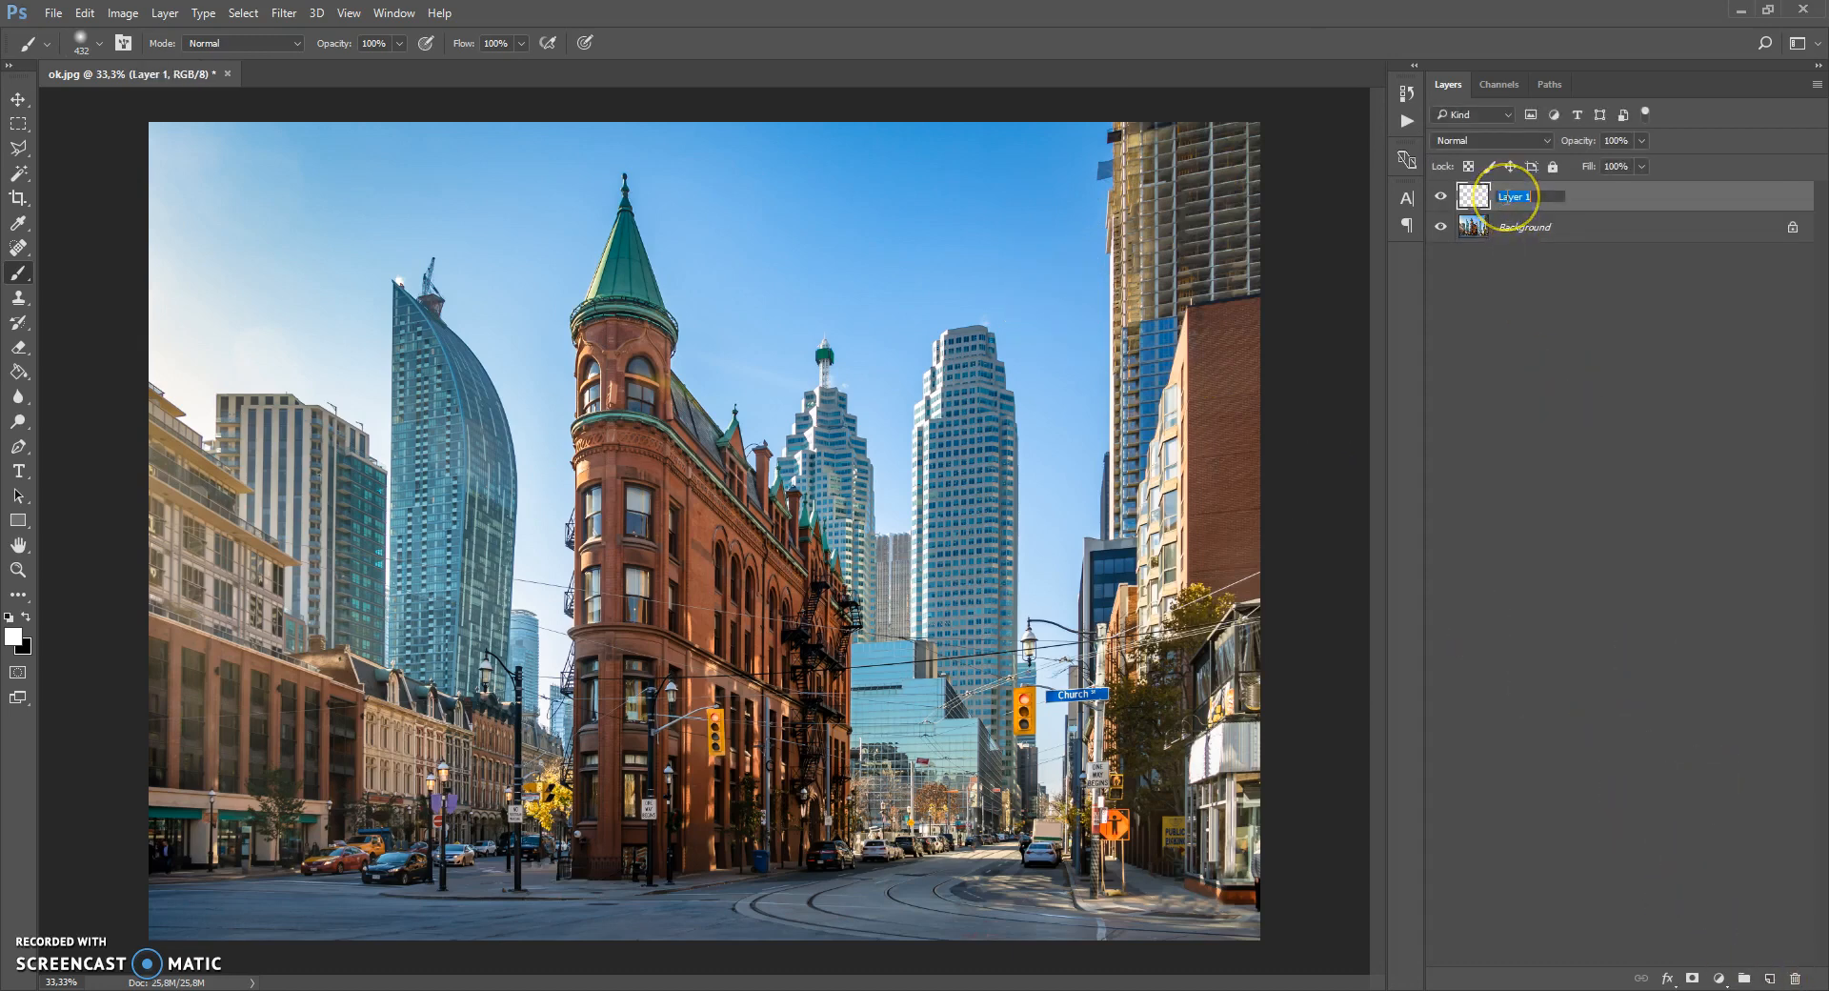
type("a")
left_click(1573, 197)
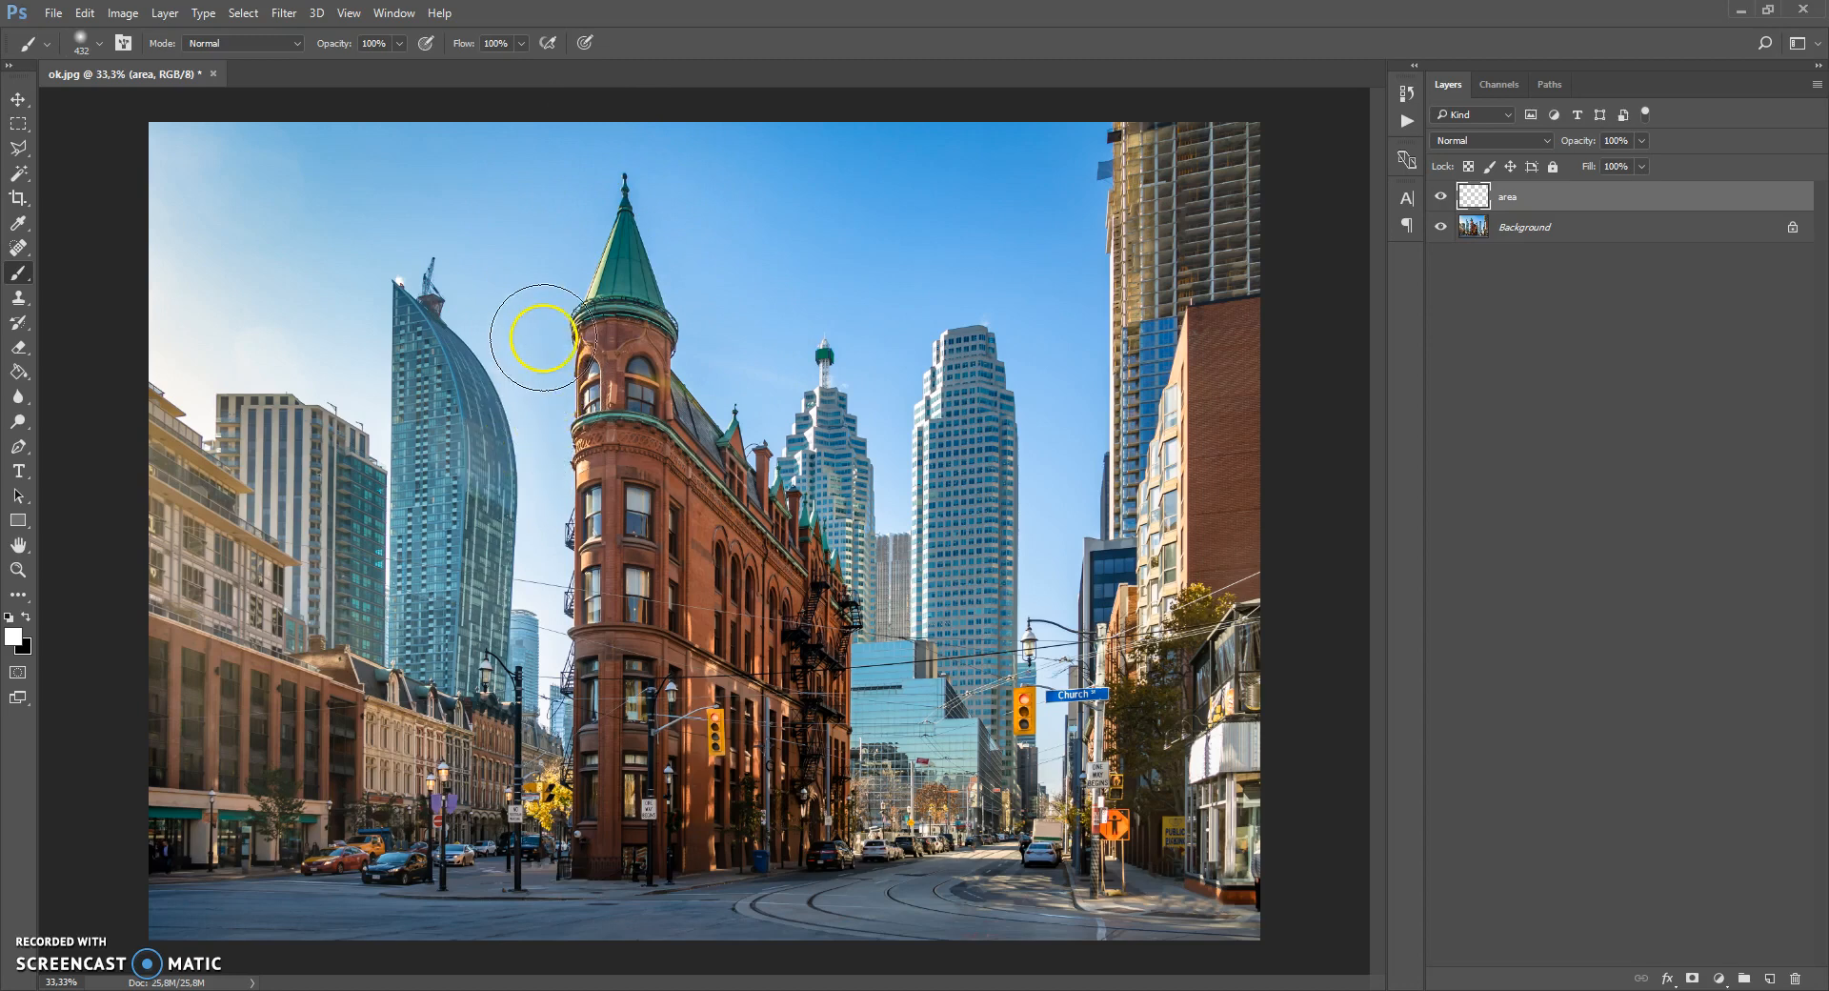
right_click(21, 275)
left_click(83, 275)
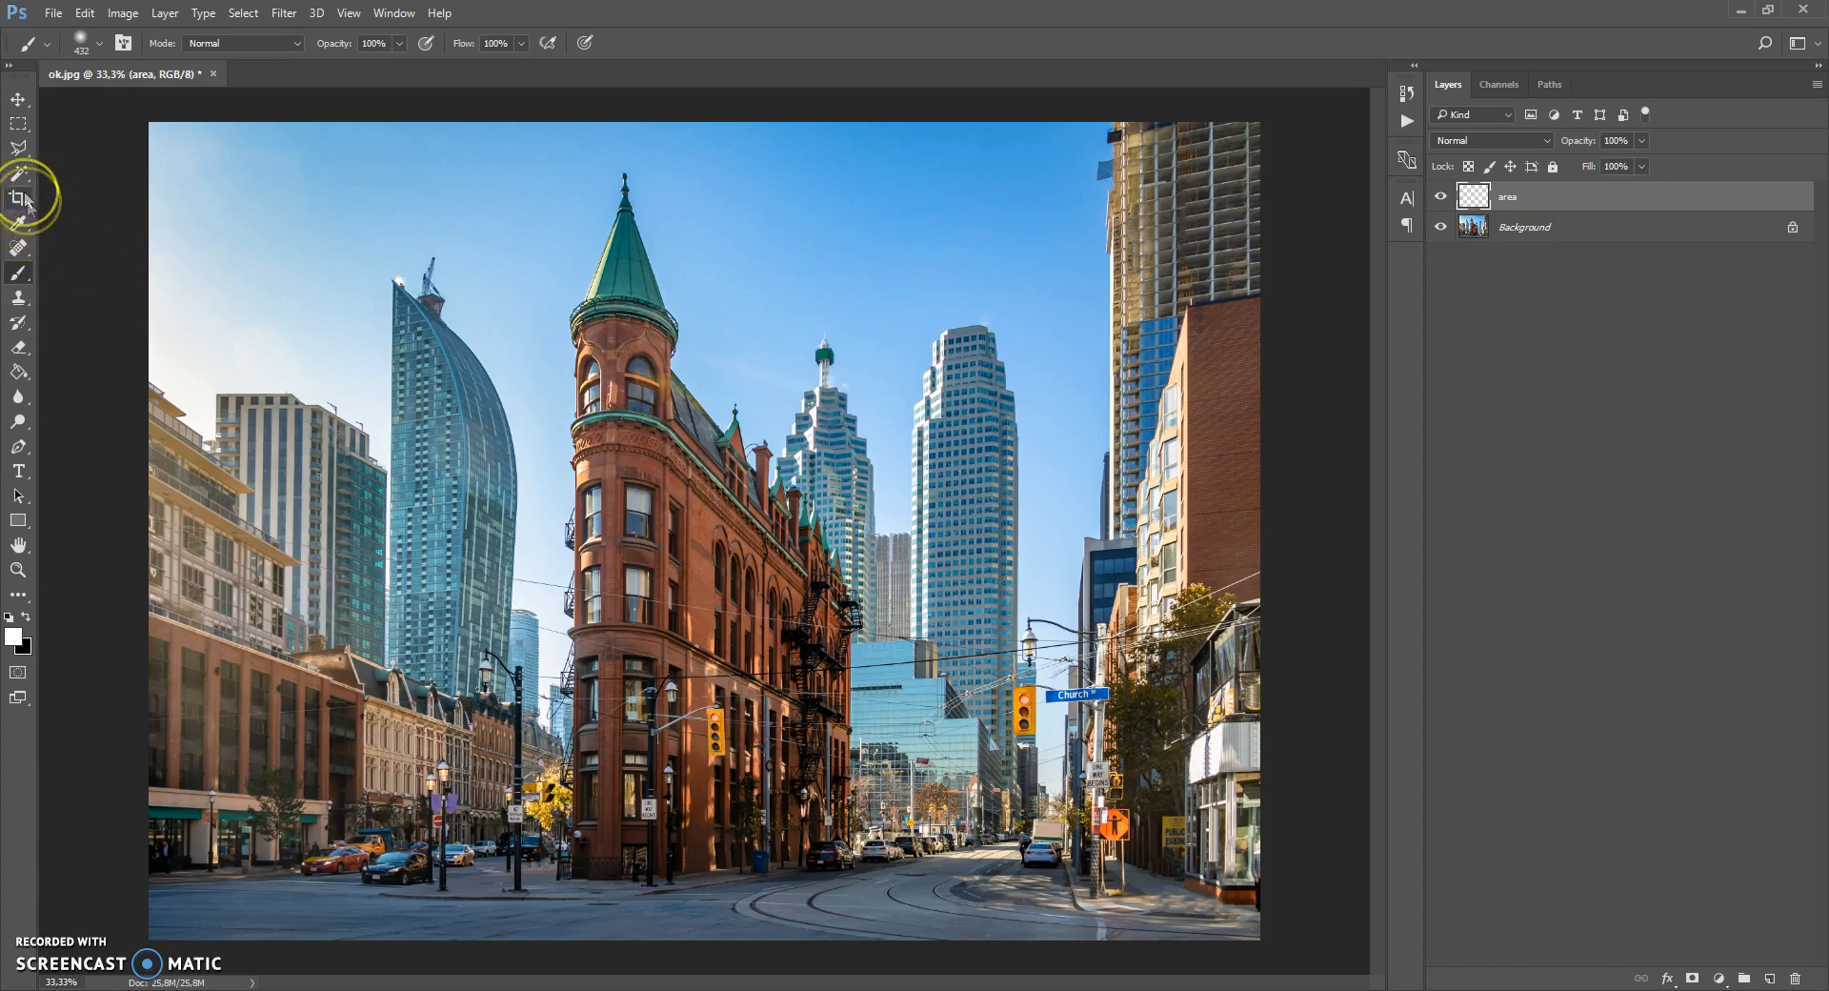
left_click(19, 172)
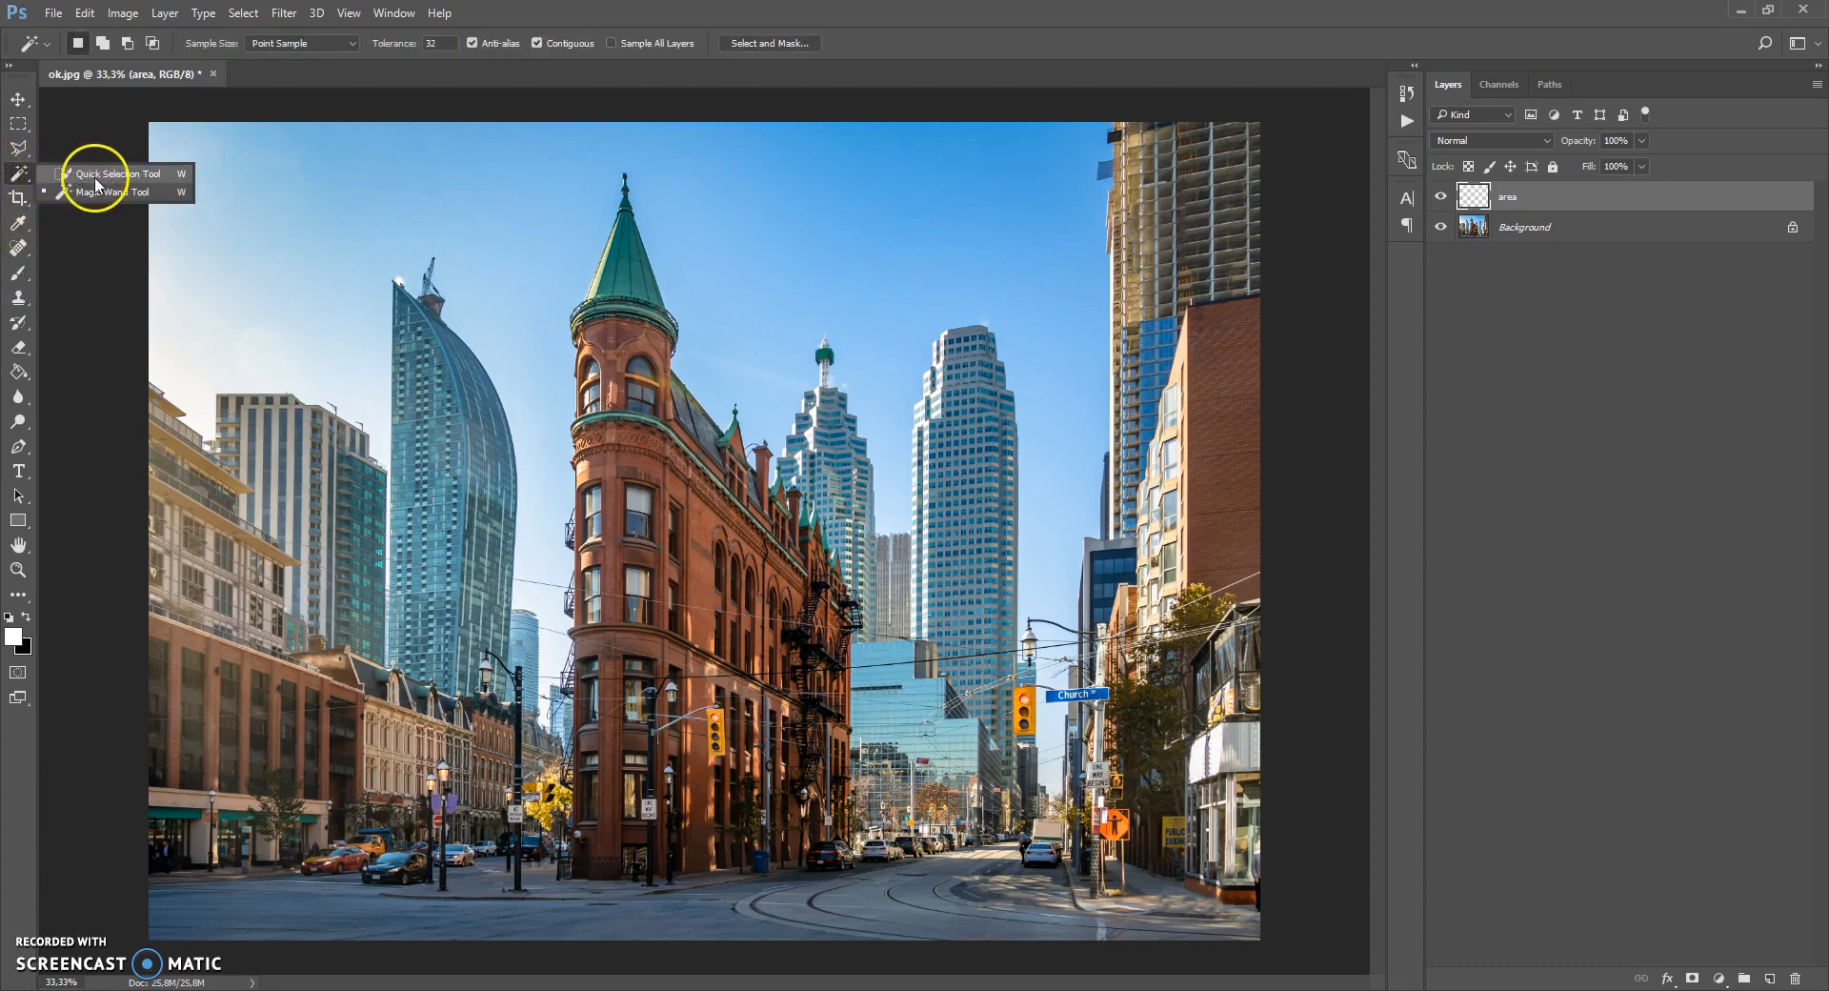
left_click(100, 193)
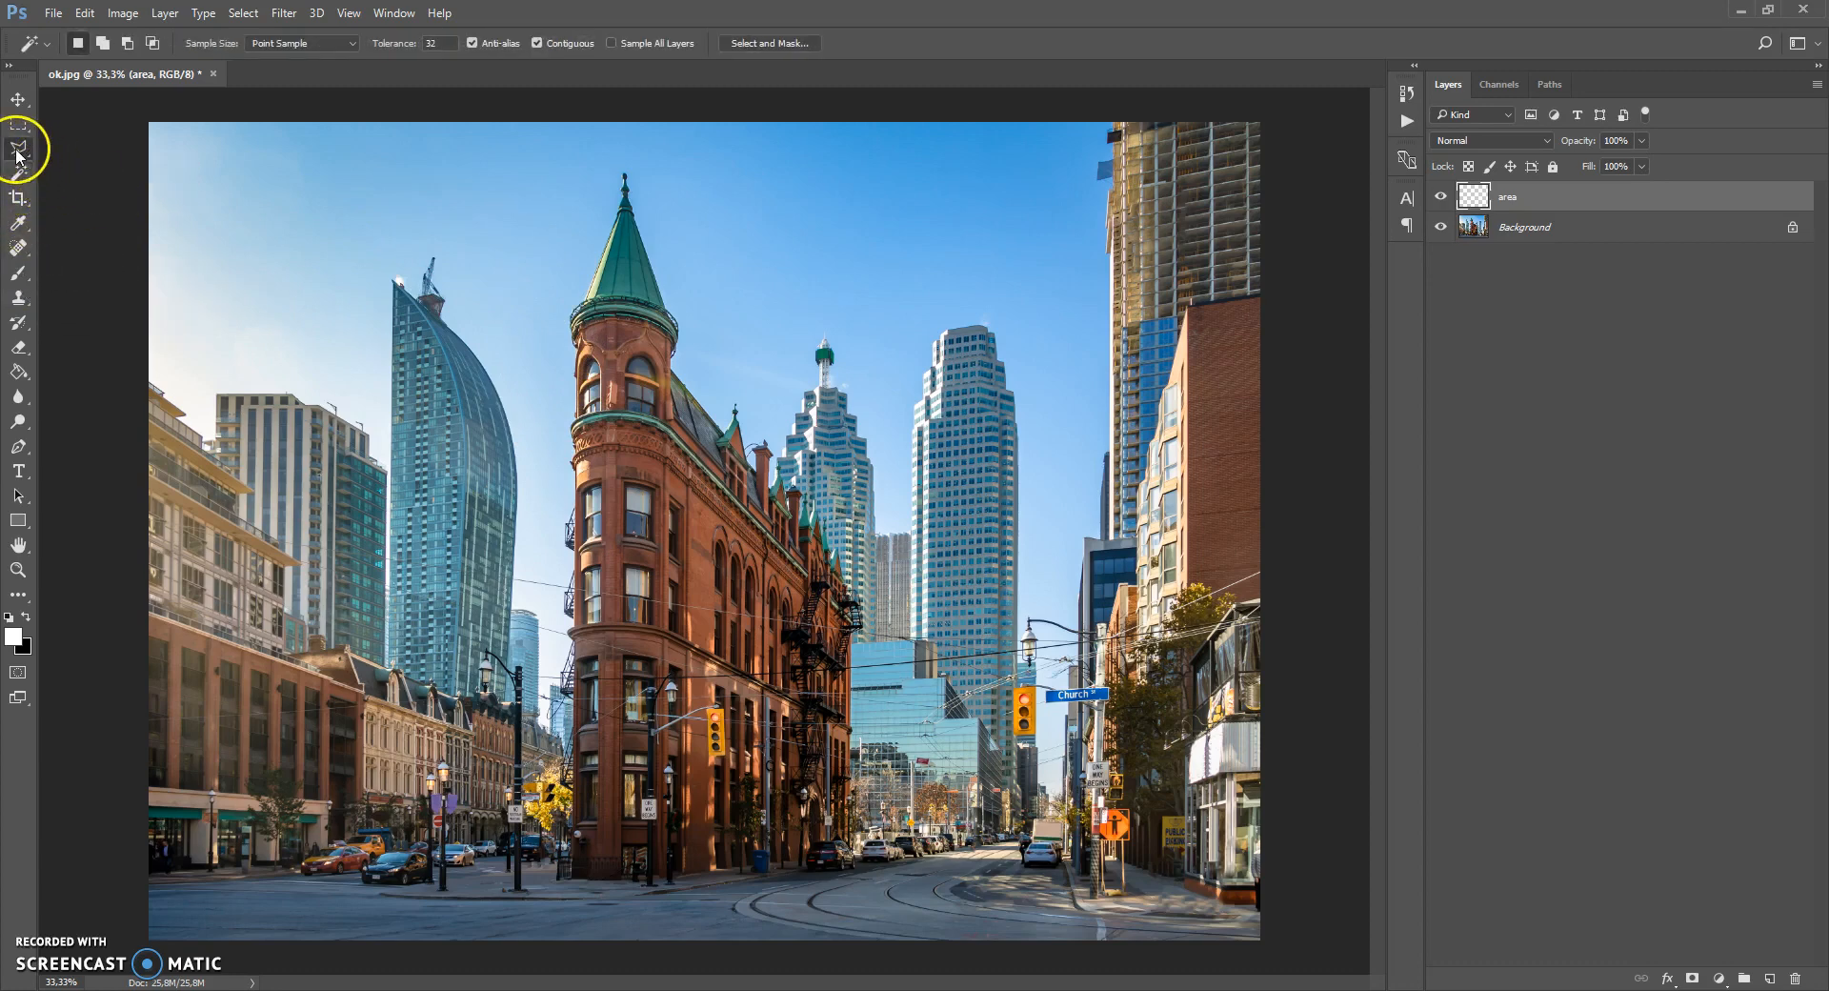
left_click(18, 148)
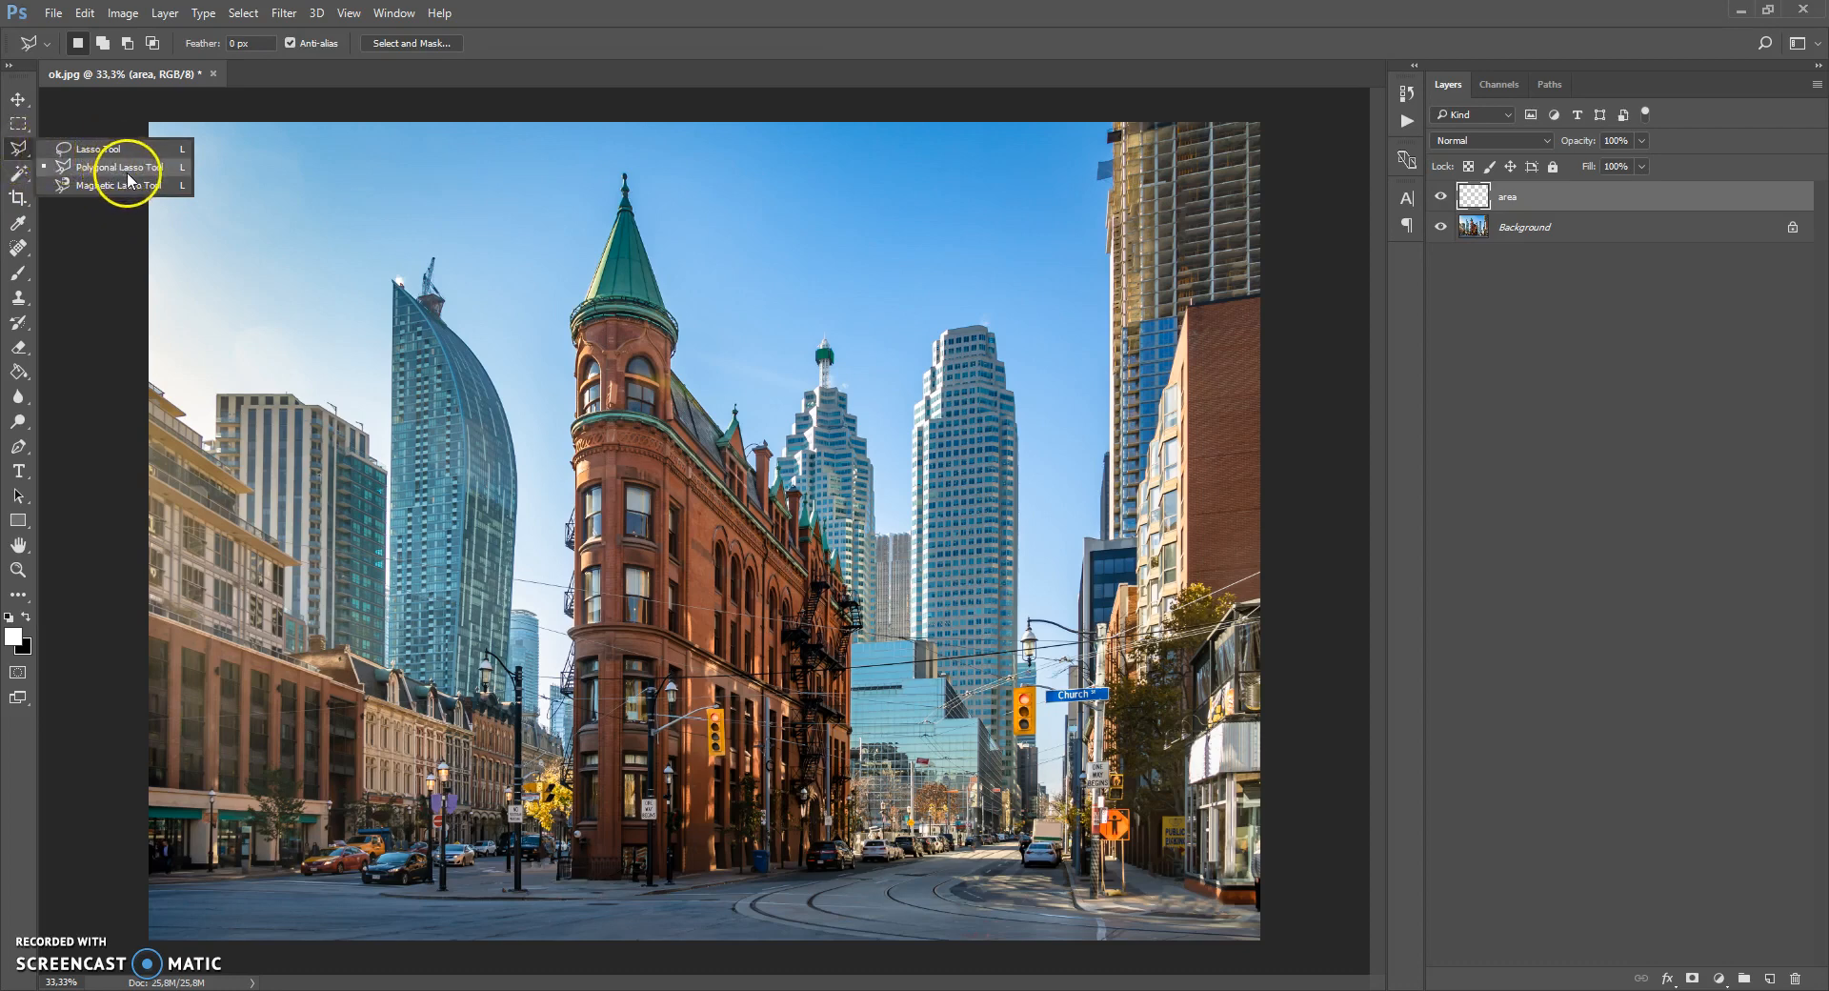
left_click(17, 149)
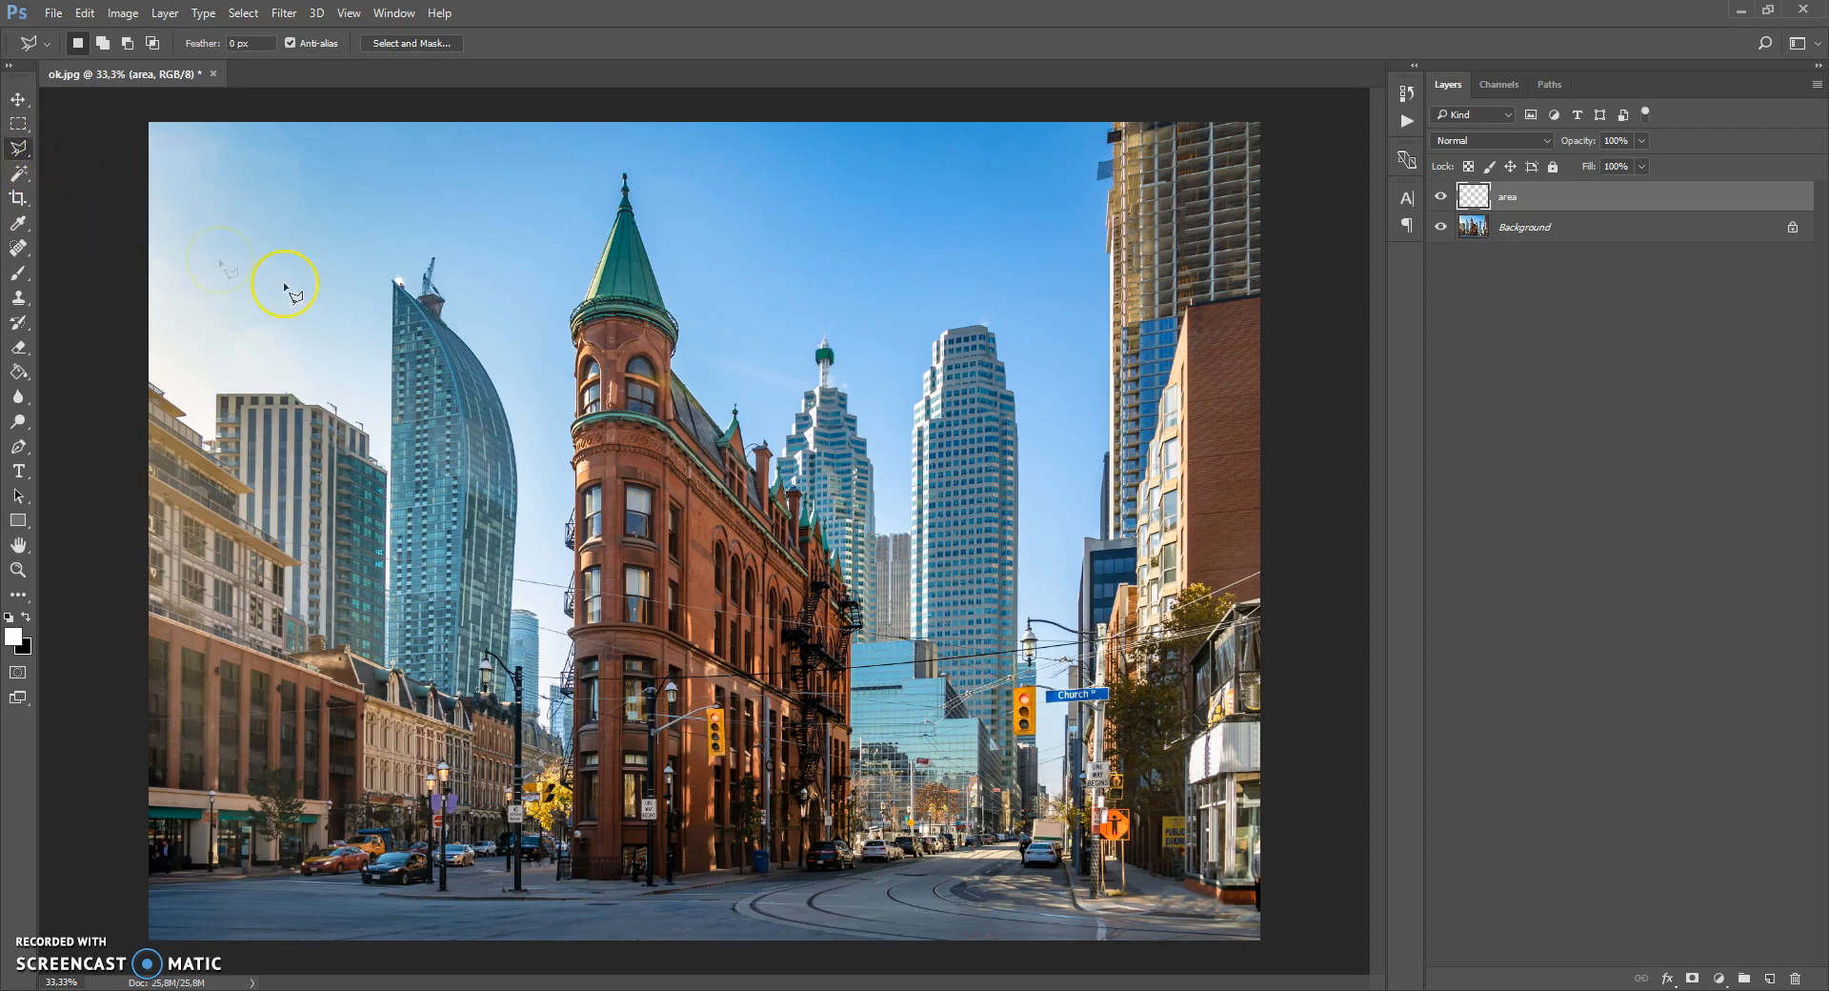
Select the sky between the central building and the tall buildings on the Background with the Magic Wand at tolerance 32.
left_click(20, 176)
left_click(74, 194)
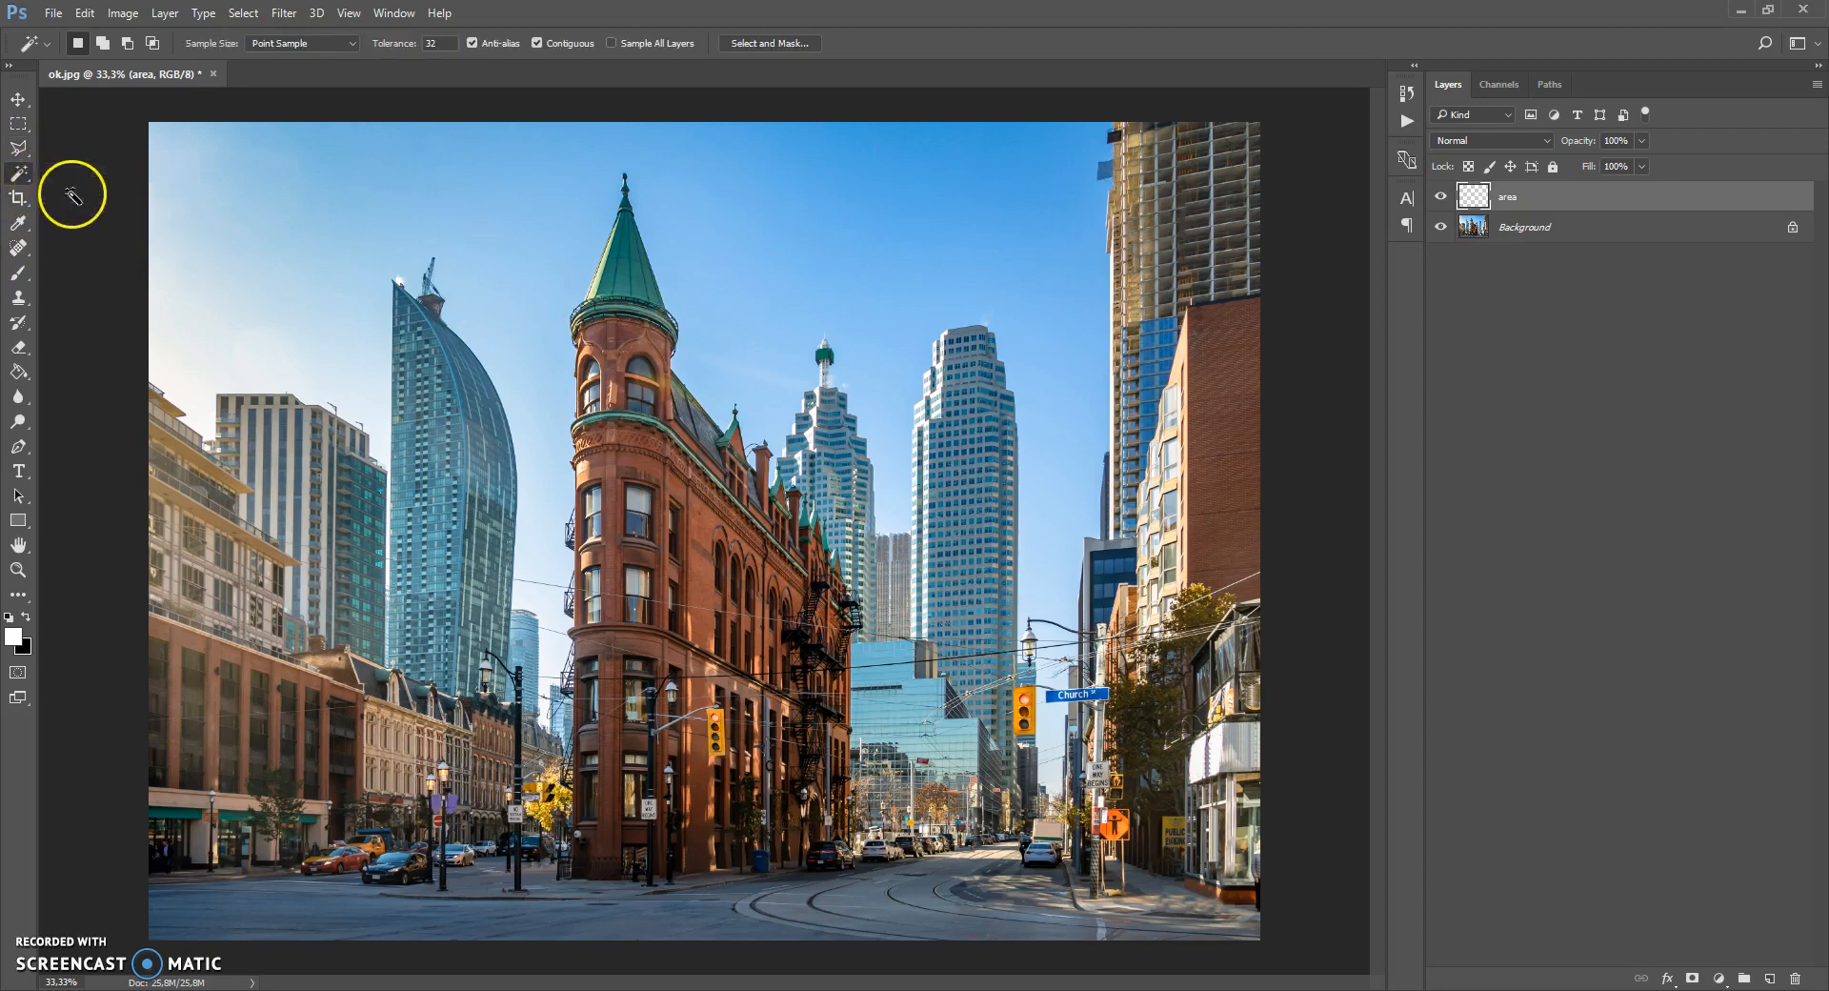
left_click(1466, 227)
left_click(1062, 273)
left_click(1053, 396, "shift")
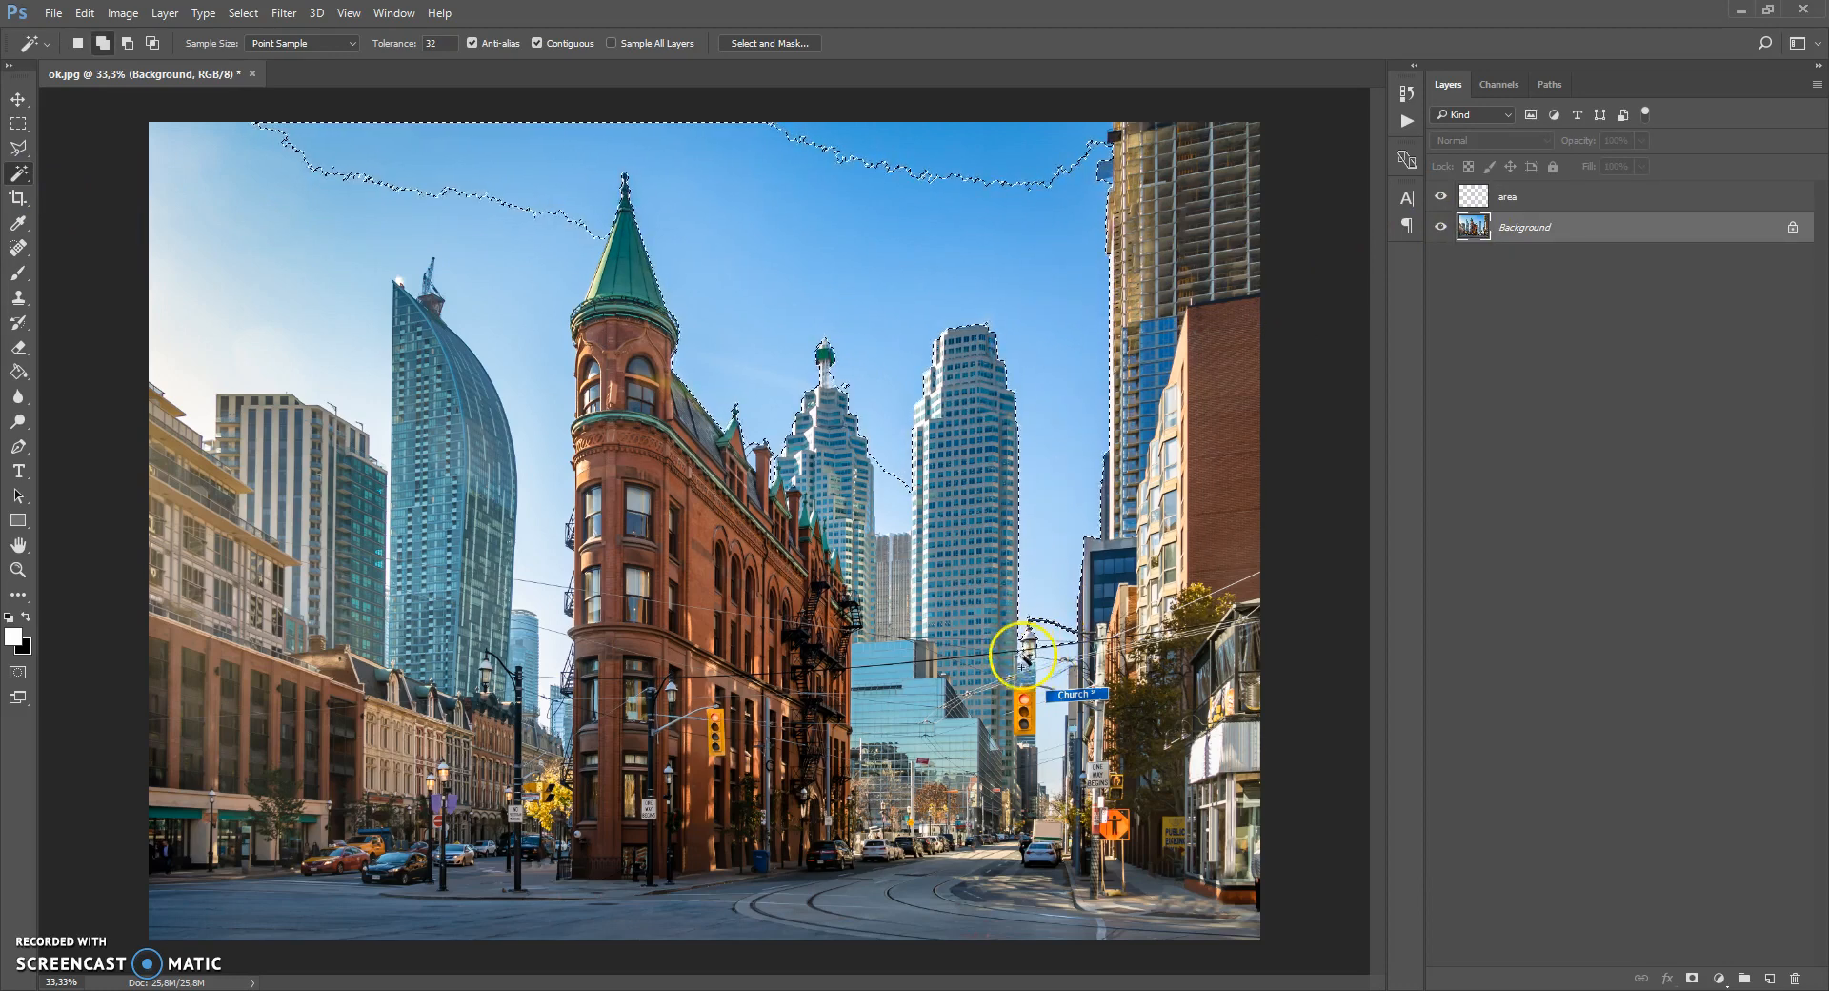
Add the small sky patch beside the street lamp above the traffic light to the selection, and fit the image to the screen.
scroll(1021, 657, "up", 4)
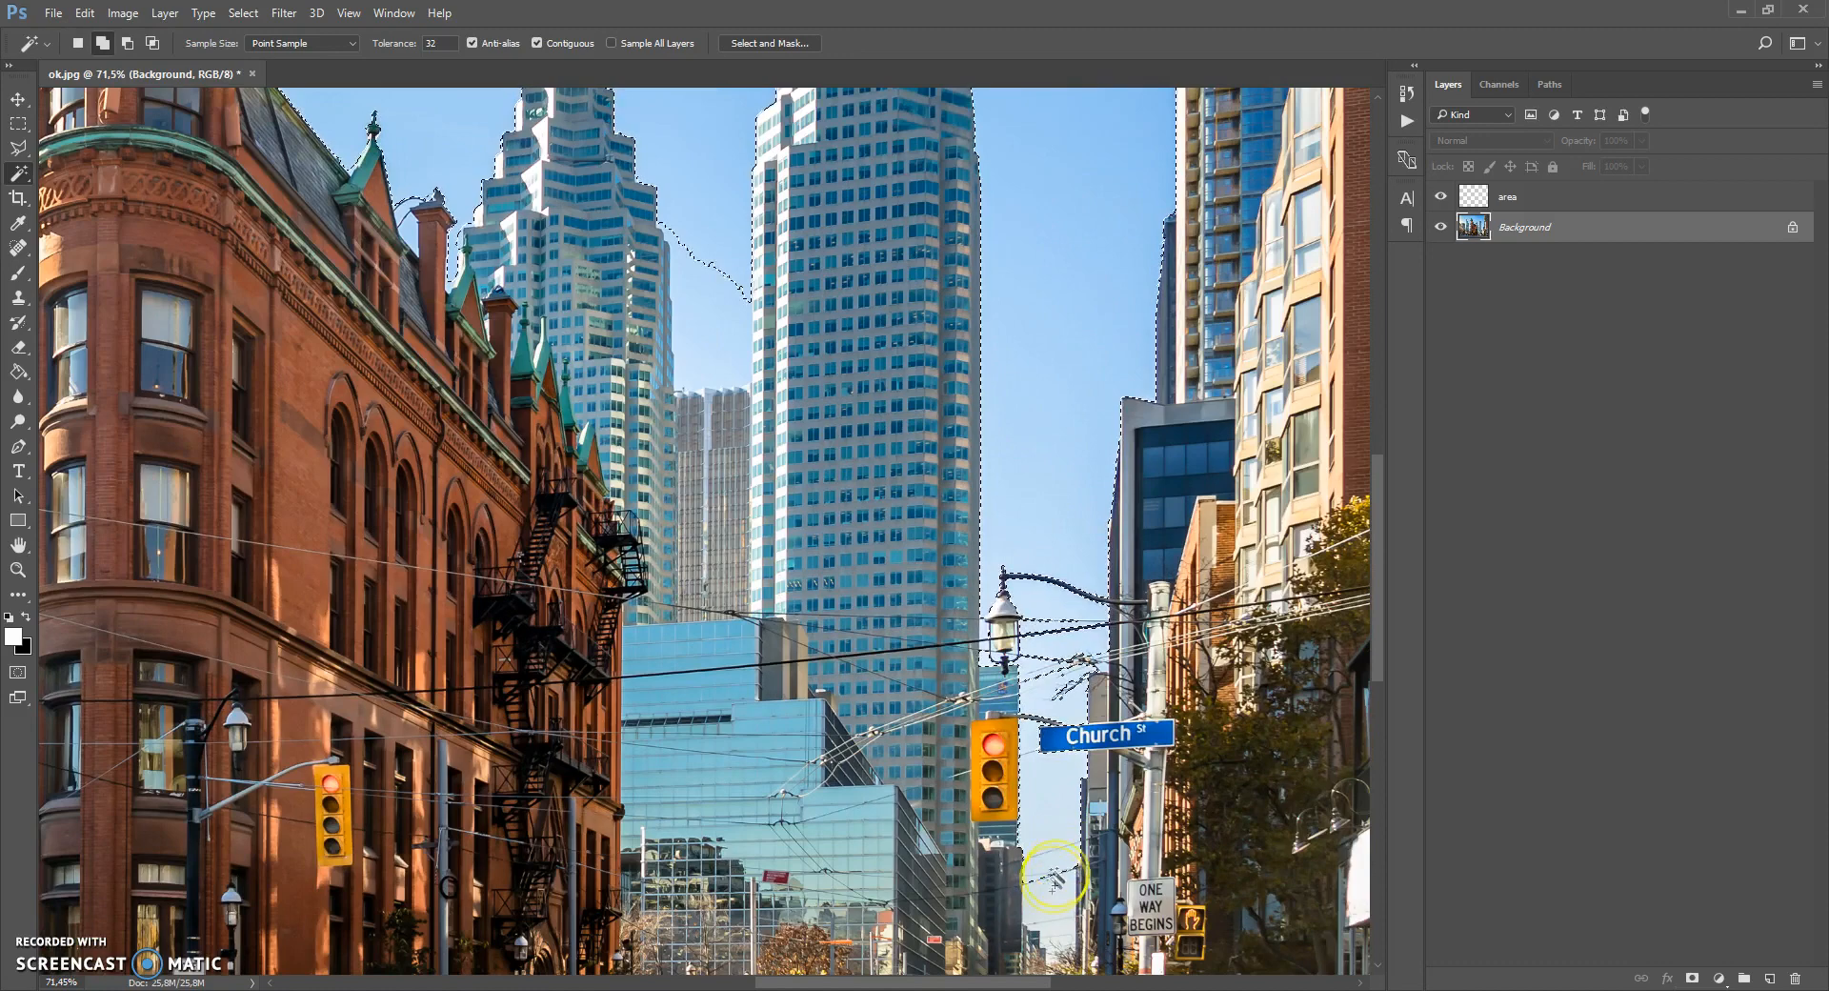
scroll(1056, 895, "down", 2)
left_click(987, 569, "shift")
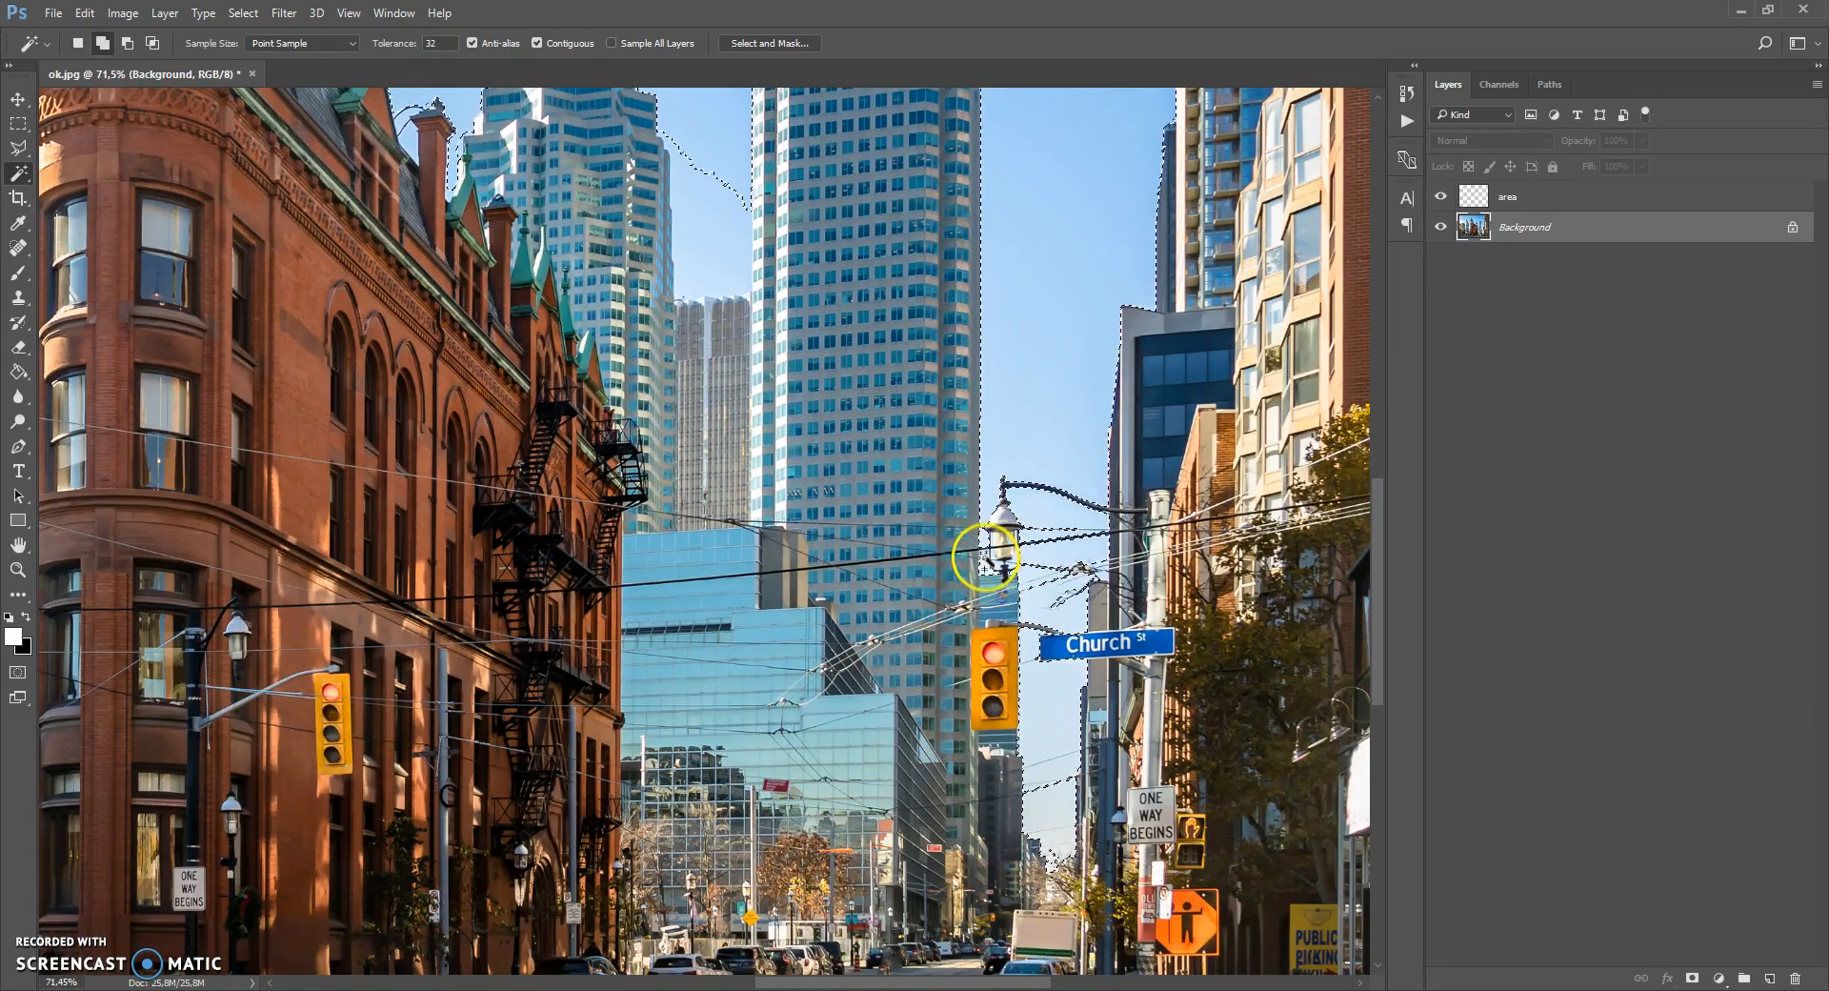
key("ctrl+0")
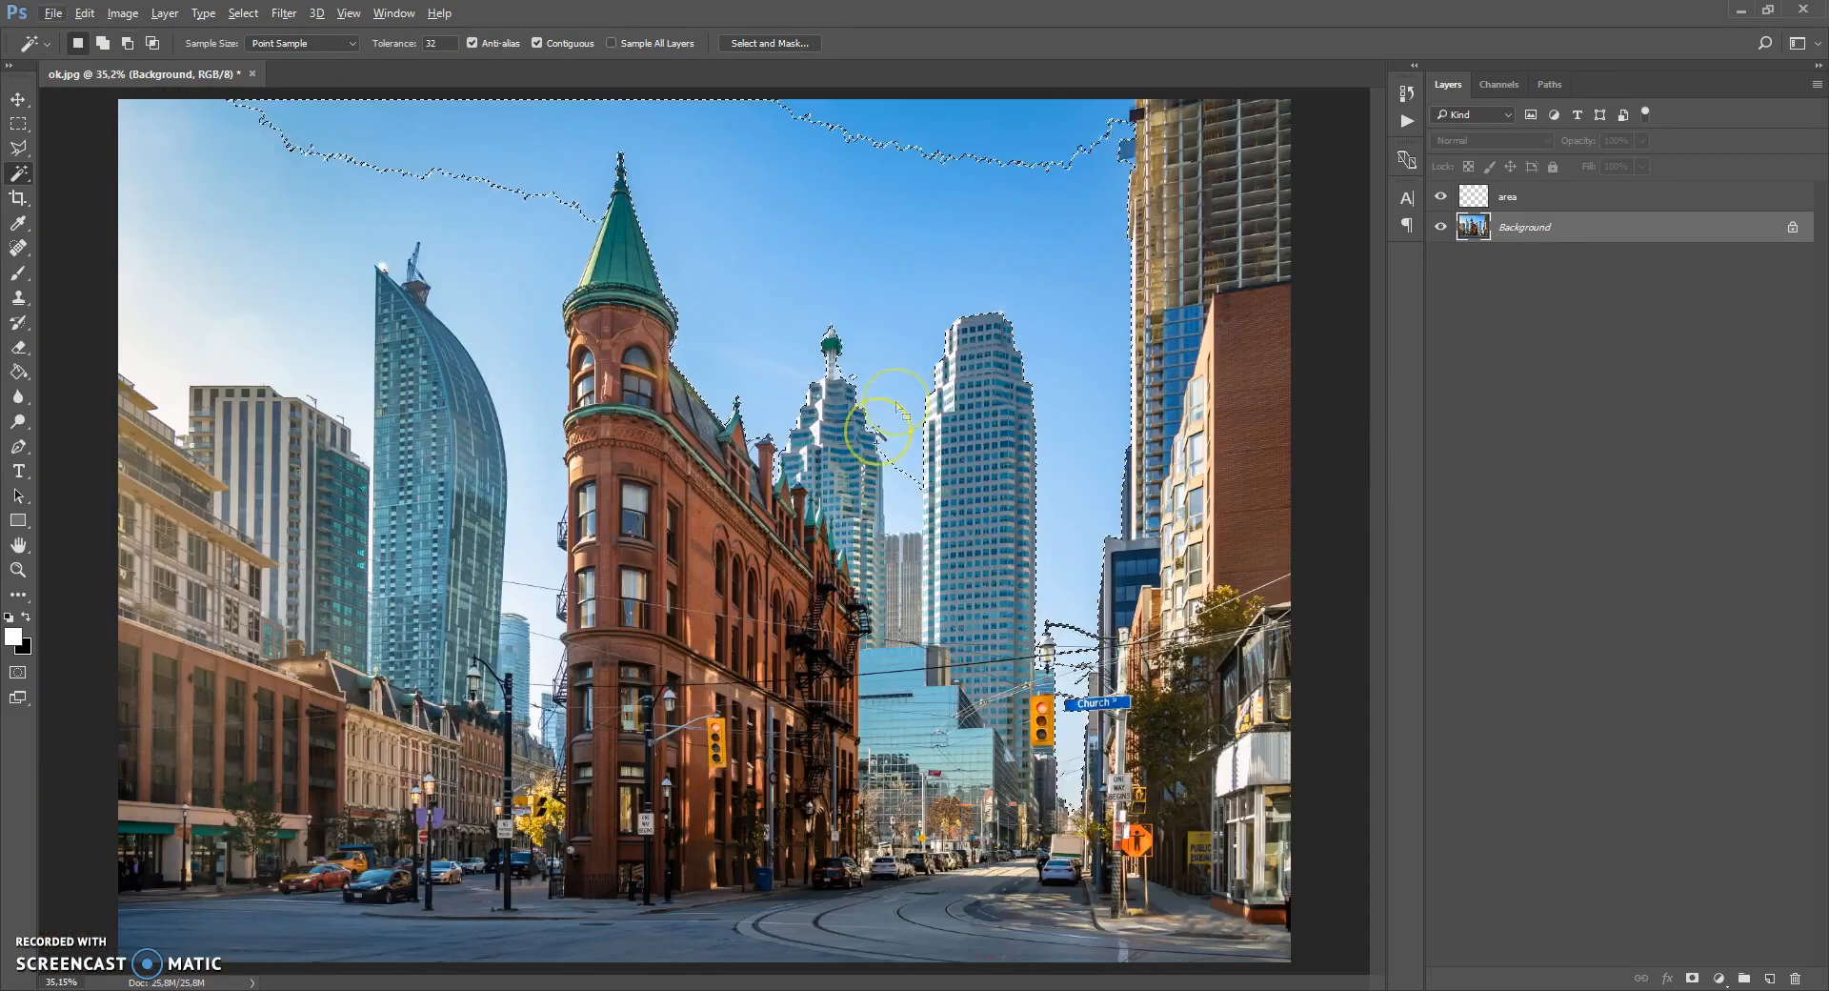
Add the upper sky beside the far-right tower and the sky from the green-spired building down to the streetlamp gap to the selection.
left_click(1094, 135, "shift")
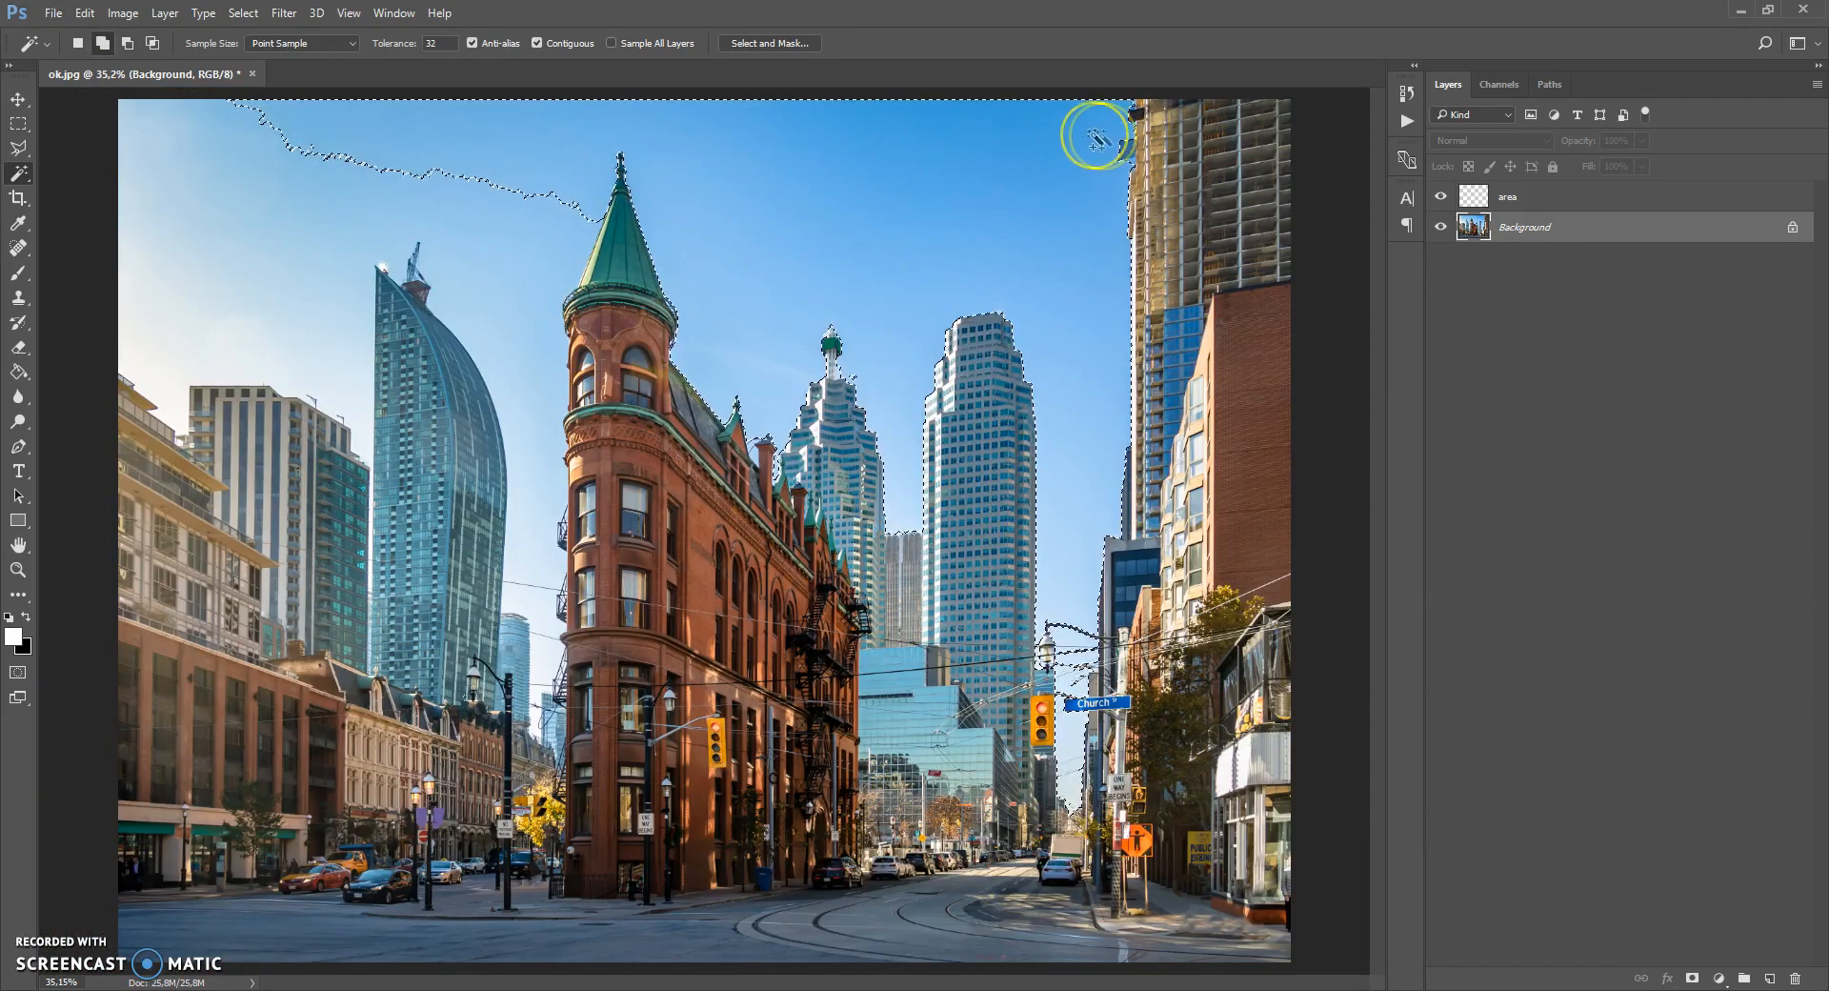
left_click(544, 249)
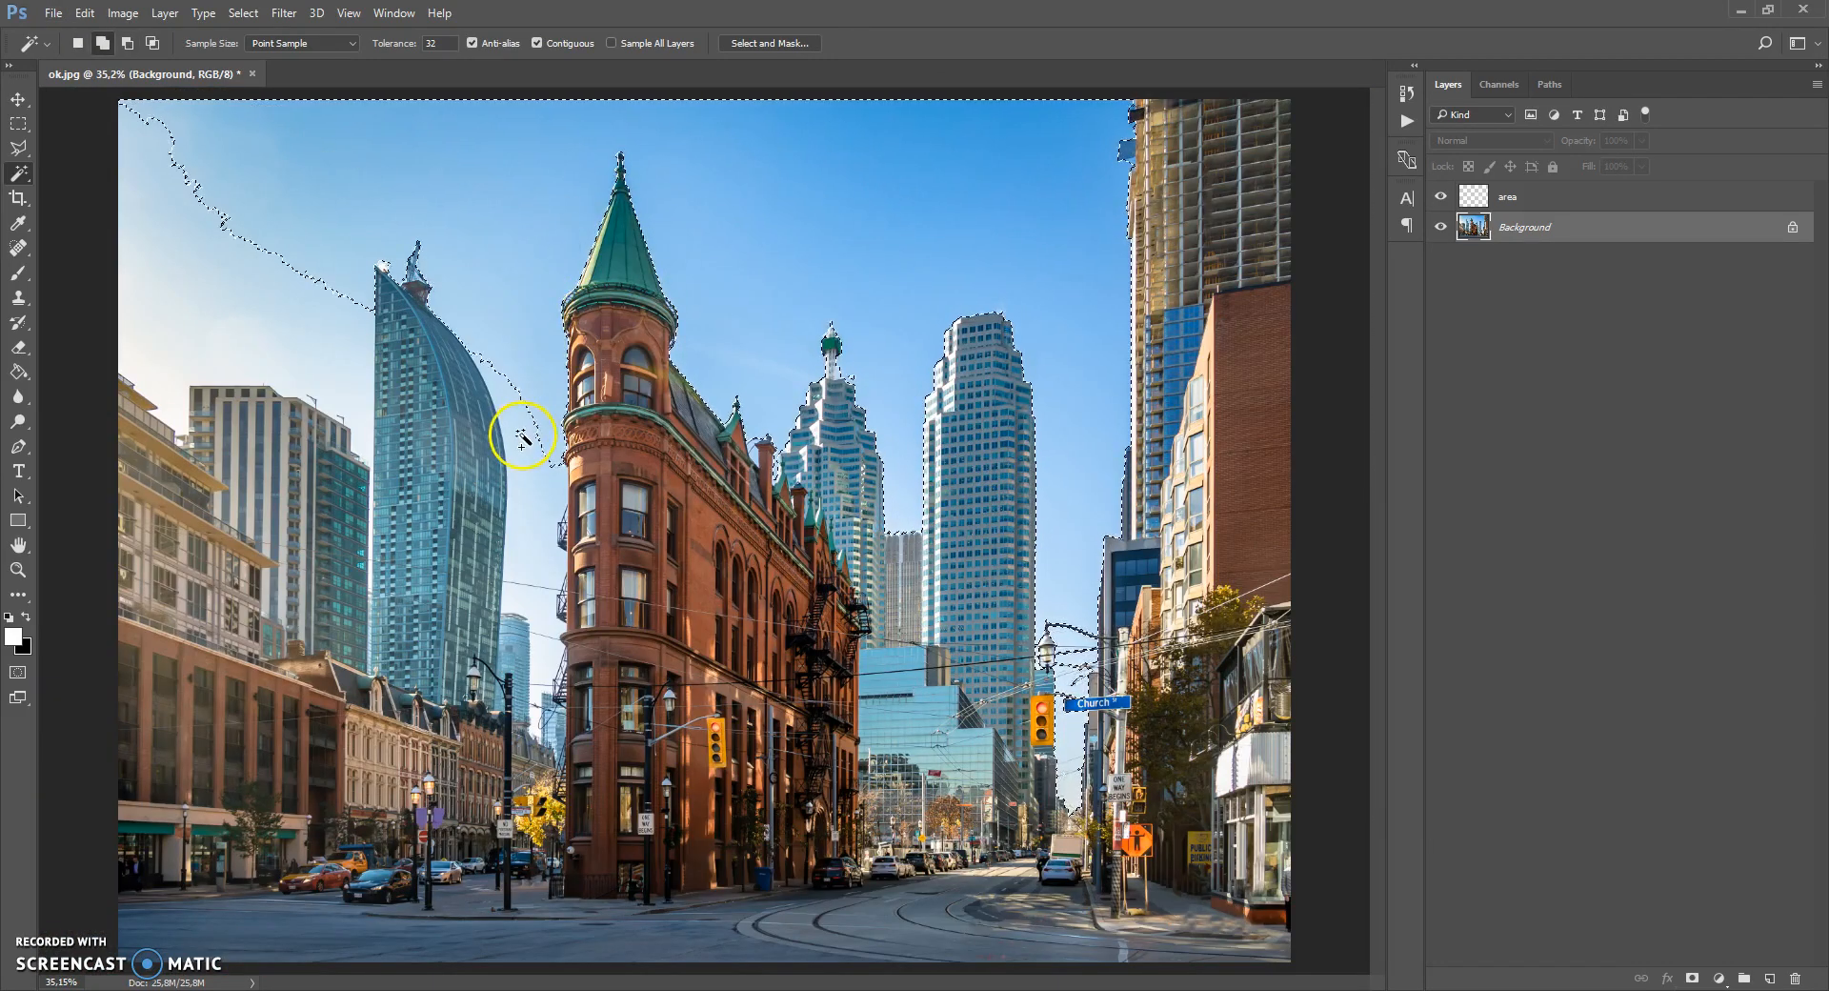
left_click(539, 607)
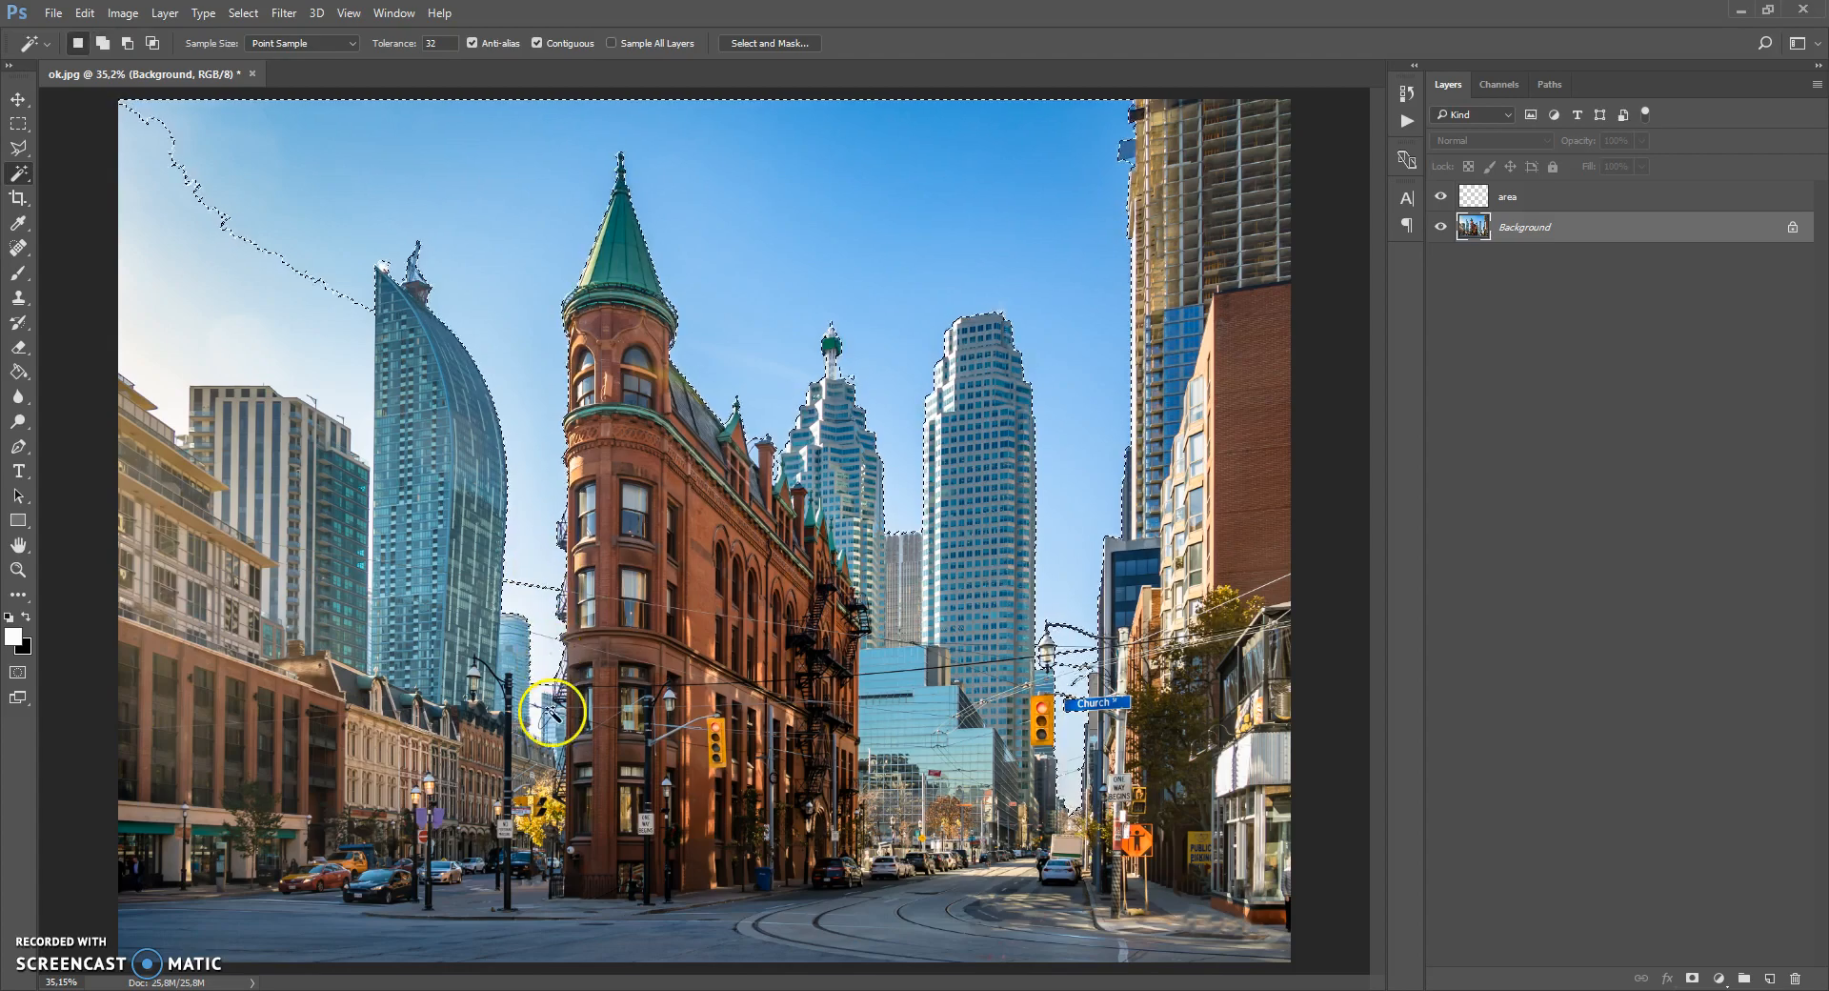
scroll(550, 657, "up", 5)
left_click(523, 732)
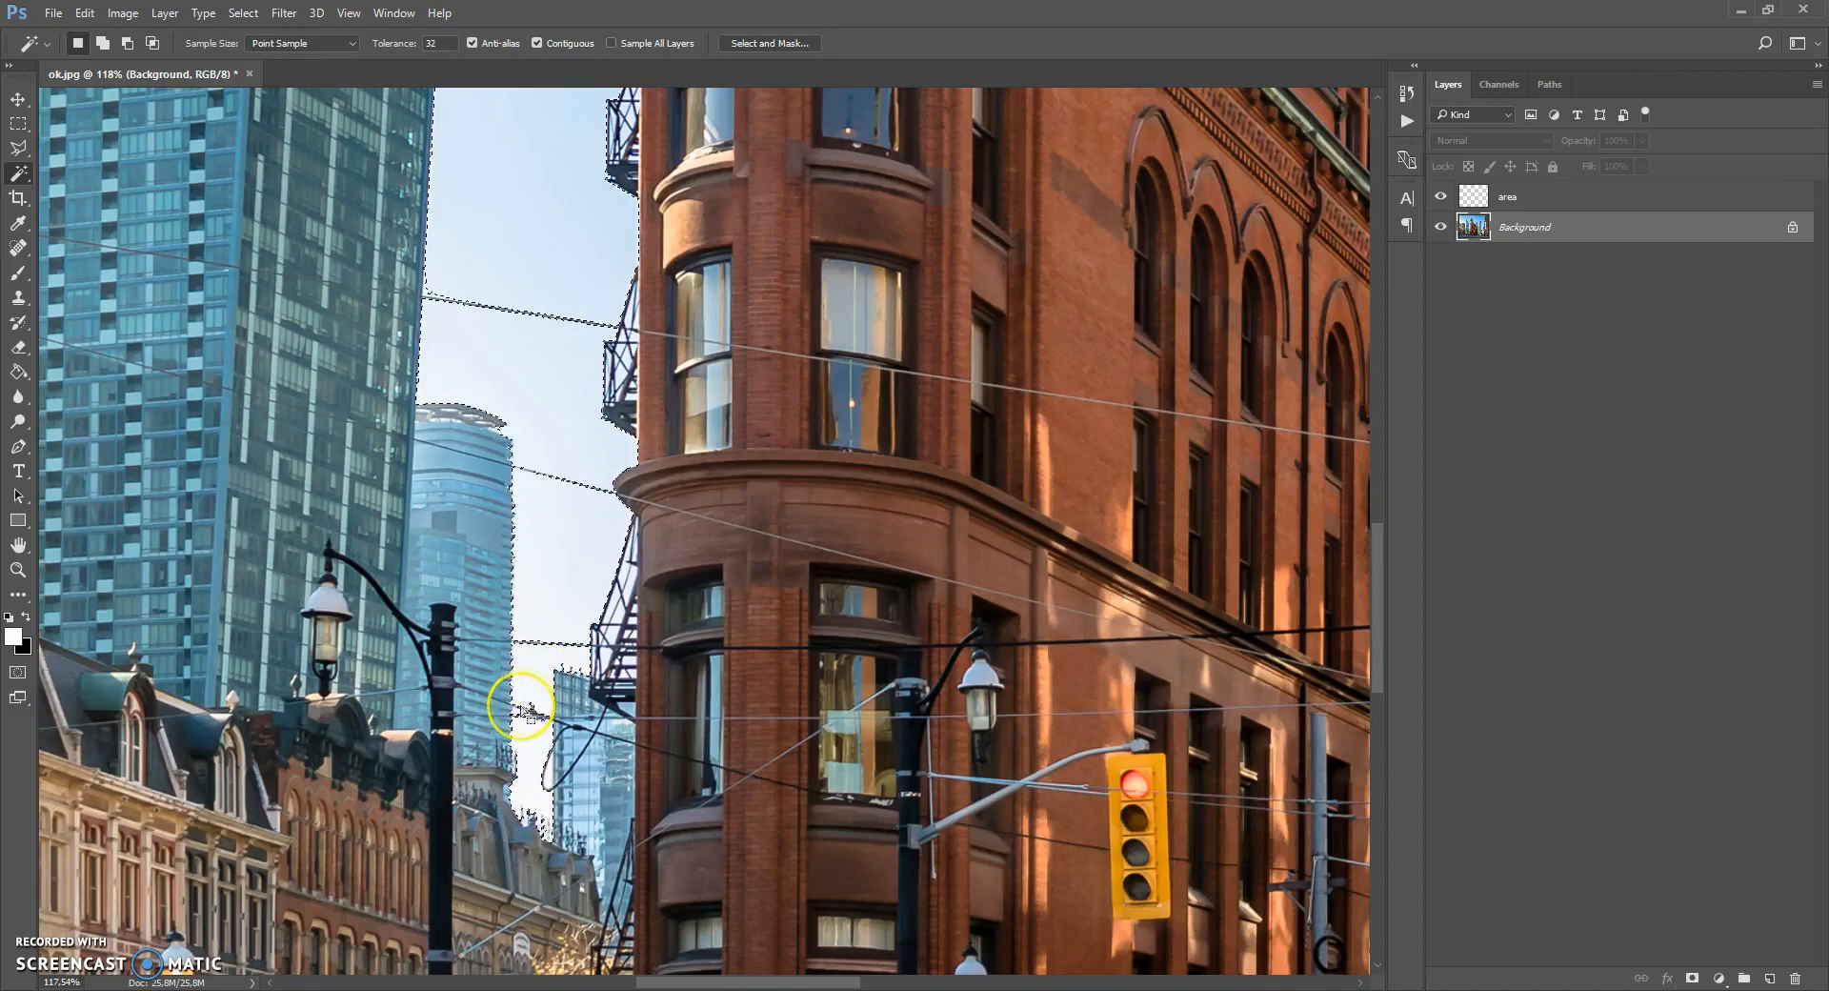
Add the sky above the left buildings and the narrow gap between the two left towers to the selection.
scroll(562, 763, "down", 5)
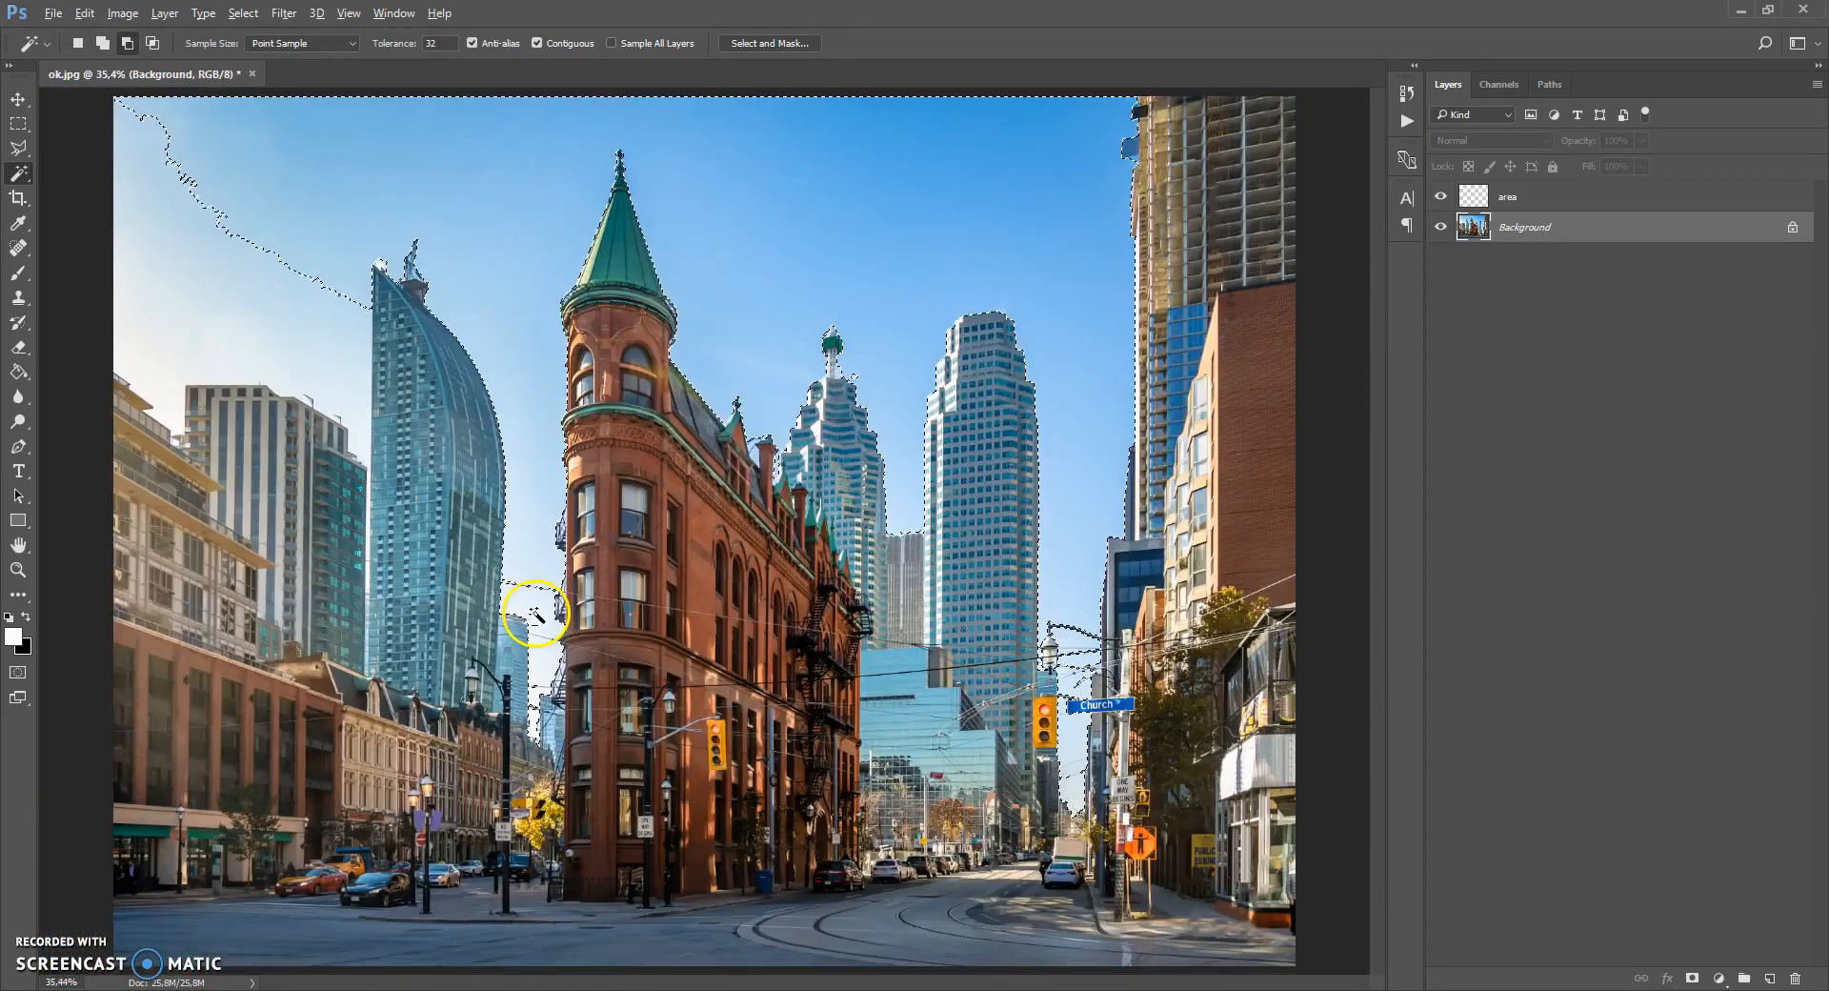
left_click(324, 367)
left_click(360, 432, "shift")
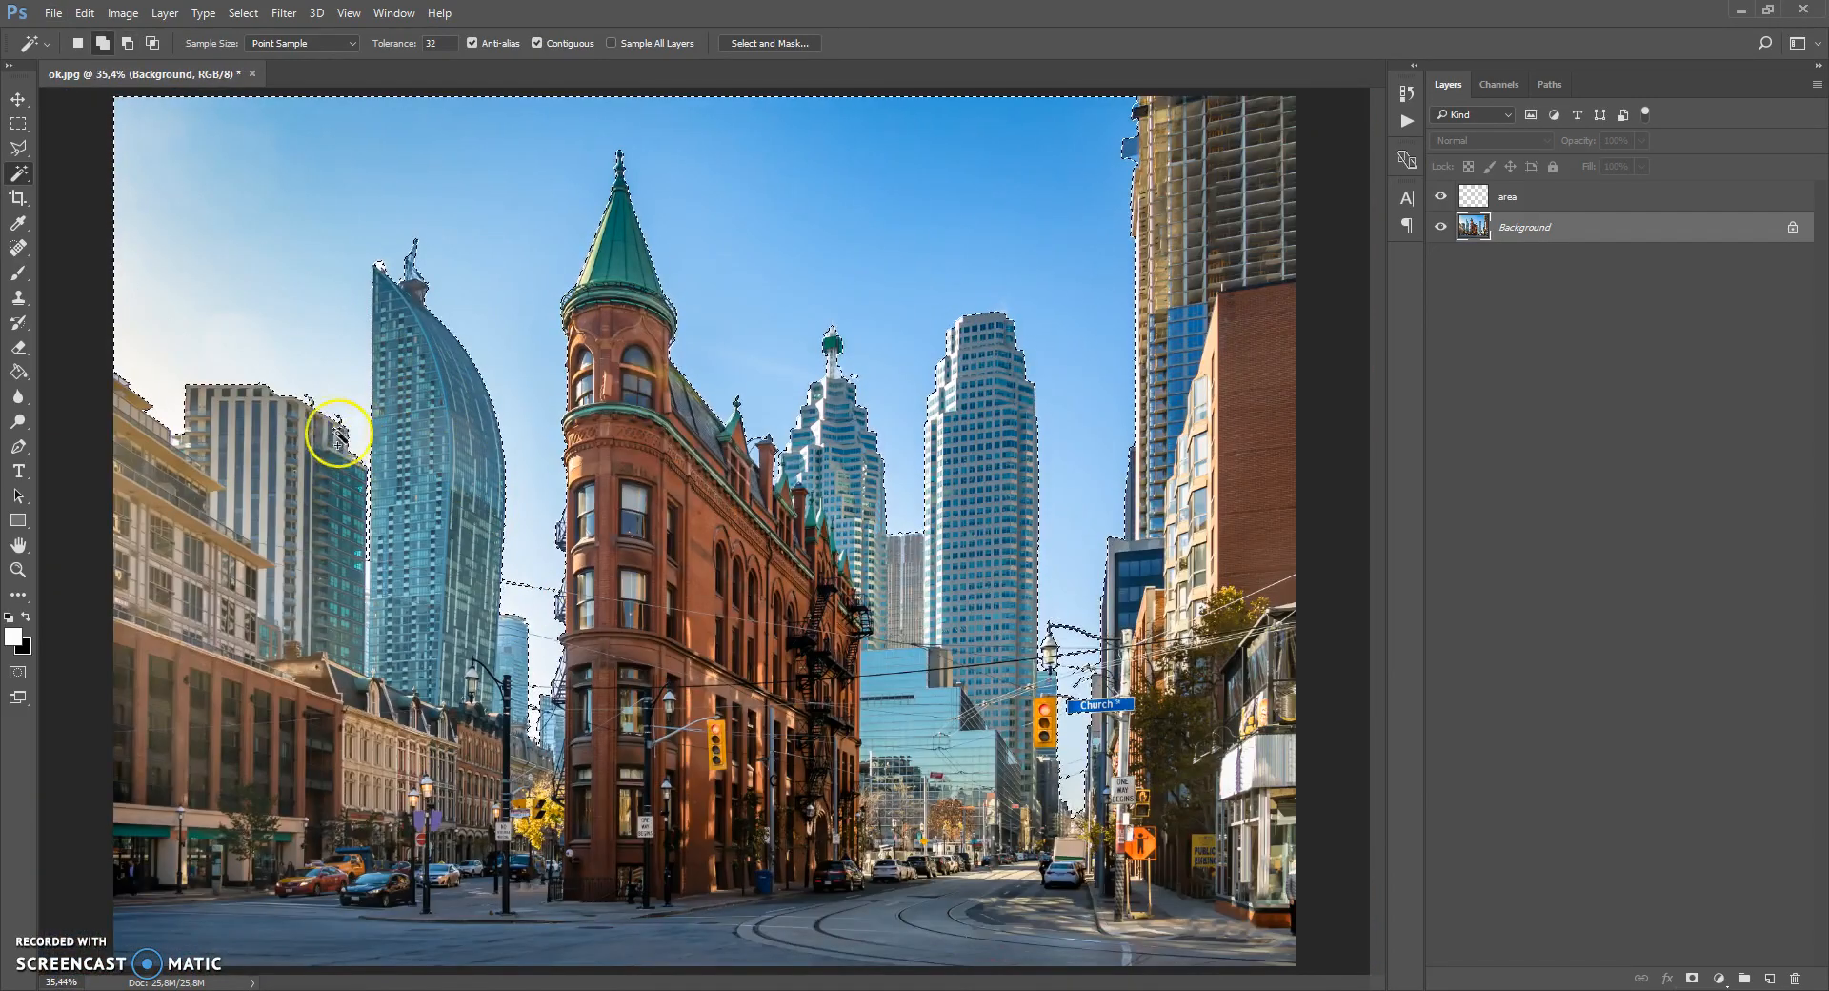
scroll(376, 569, "up", 5)
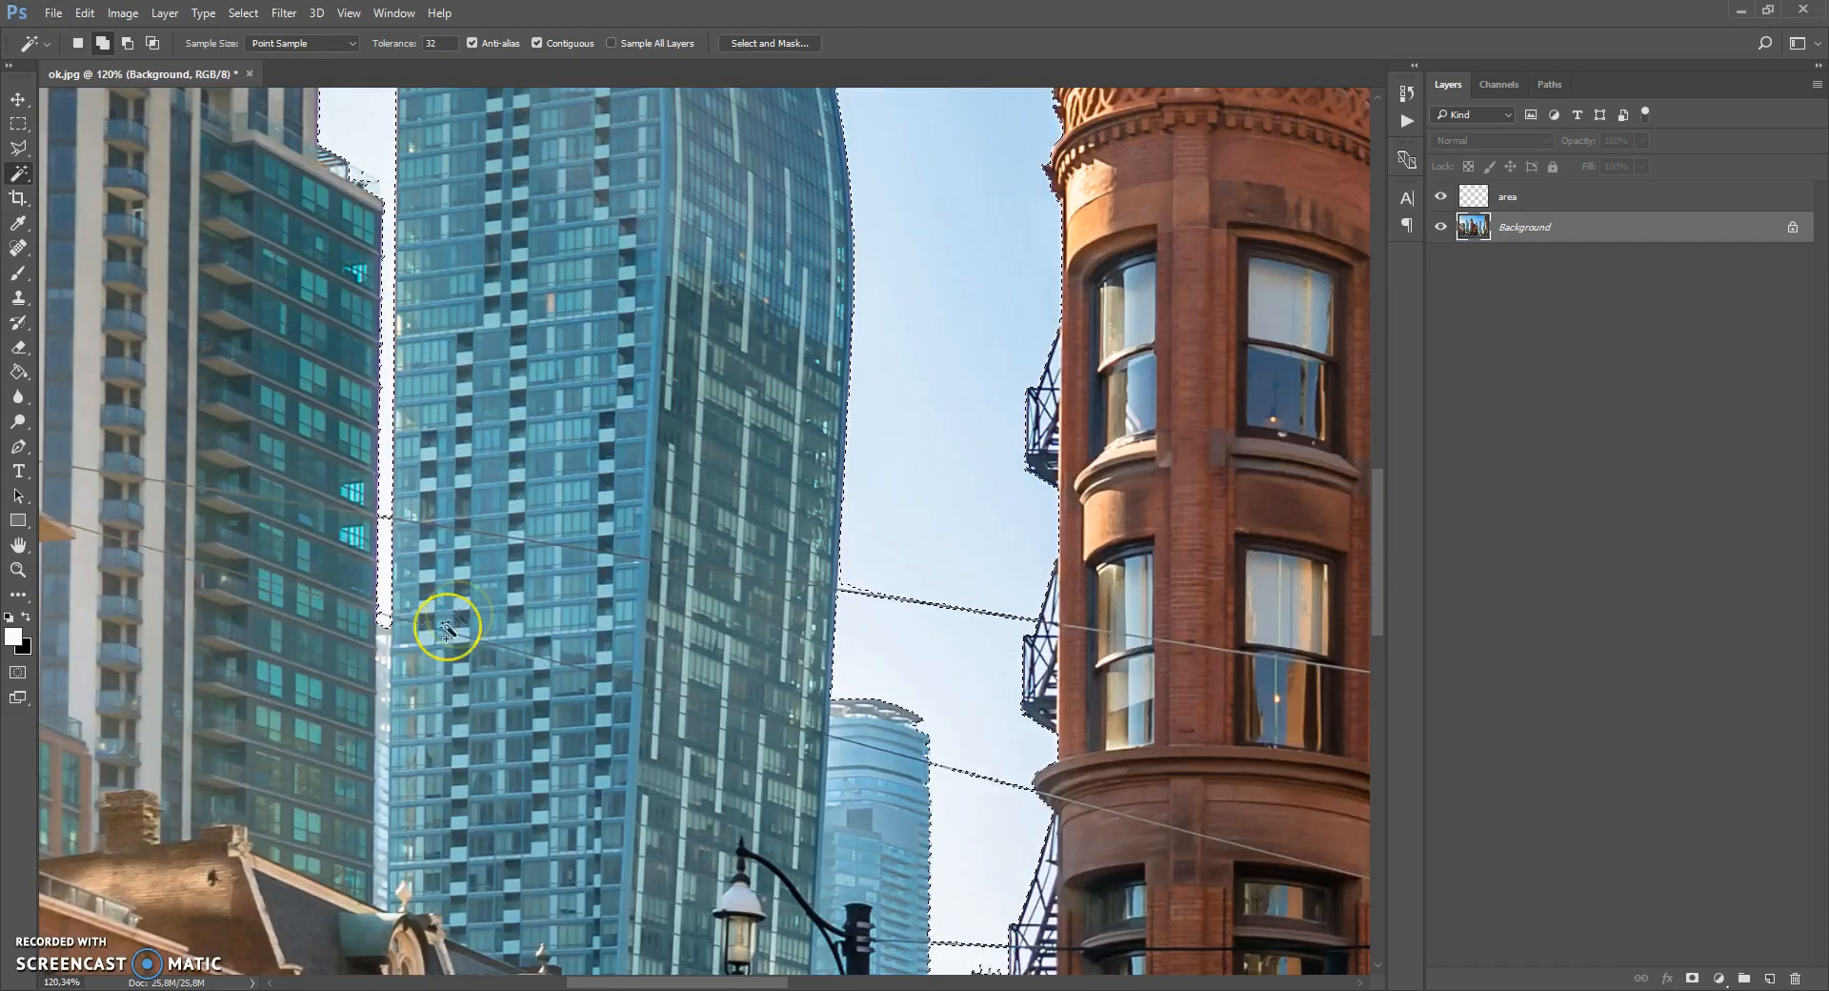
scroll(457, 534, "down", 5)
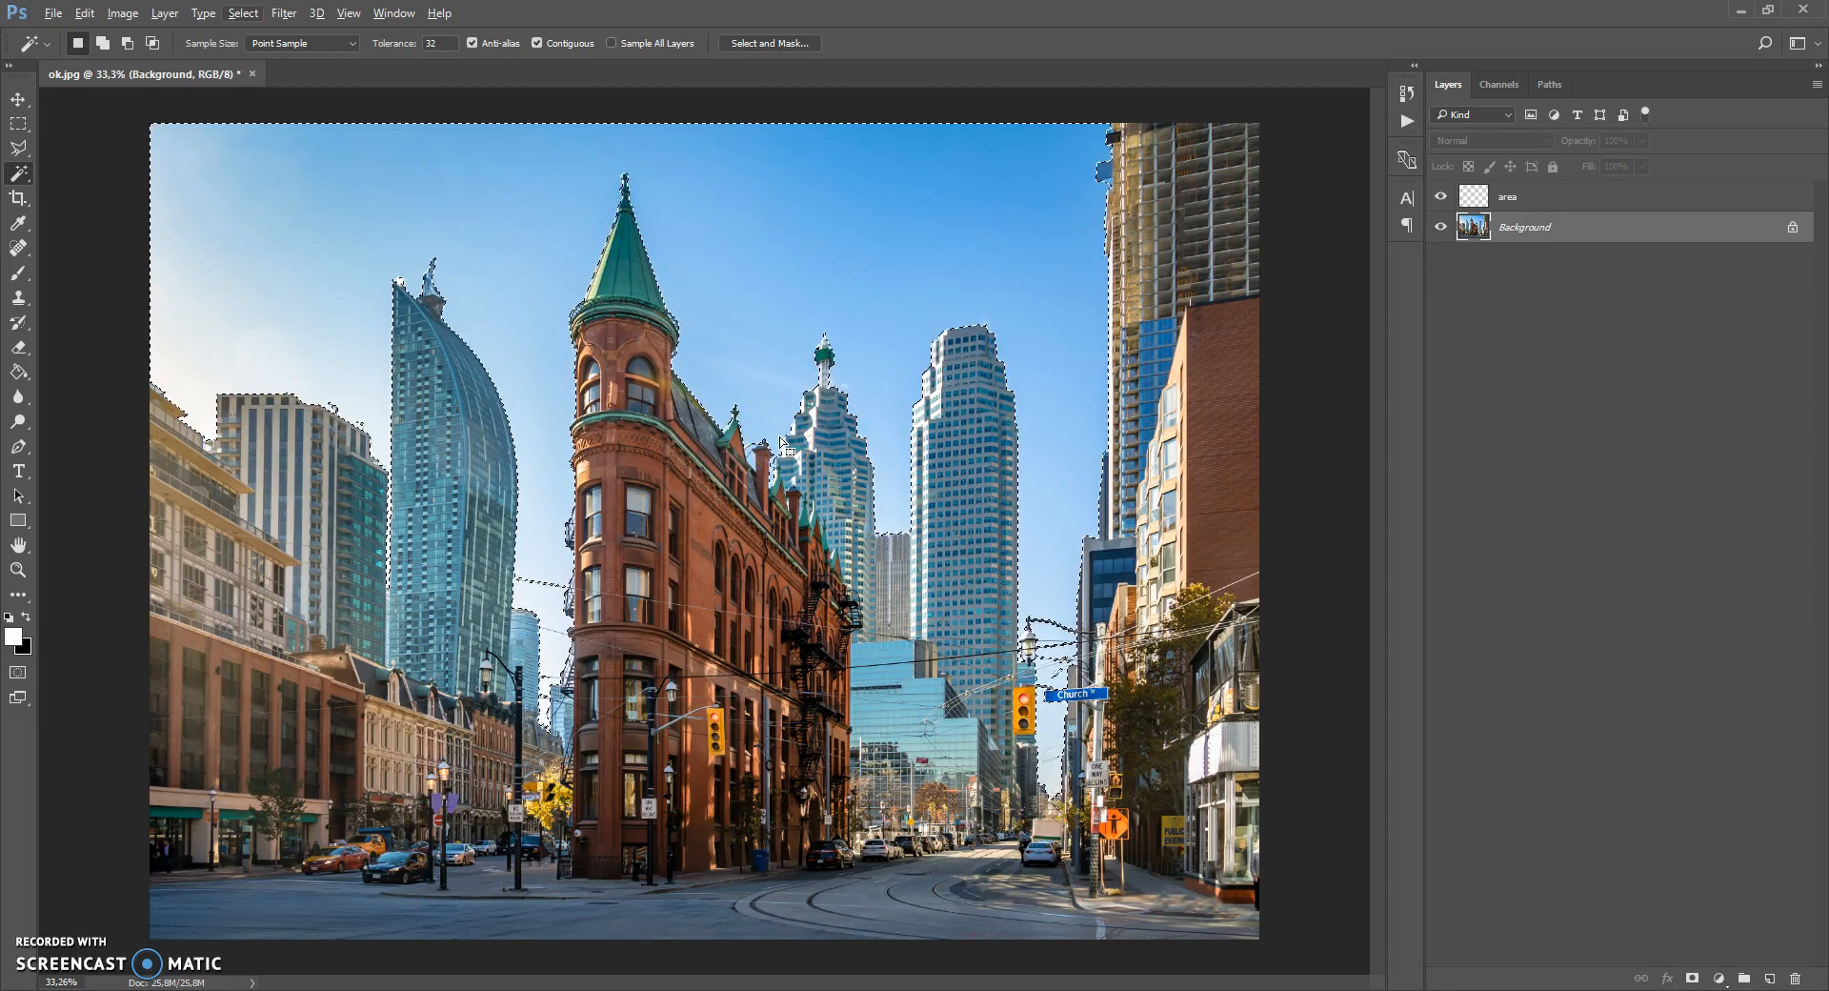
Invert the selection to cover the buildings and street, and make the area layer active.
left_click(244, 13)
left_click(259, 86)
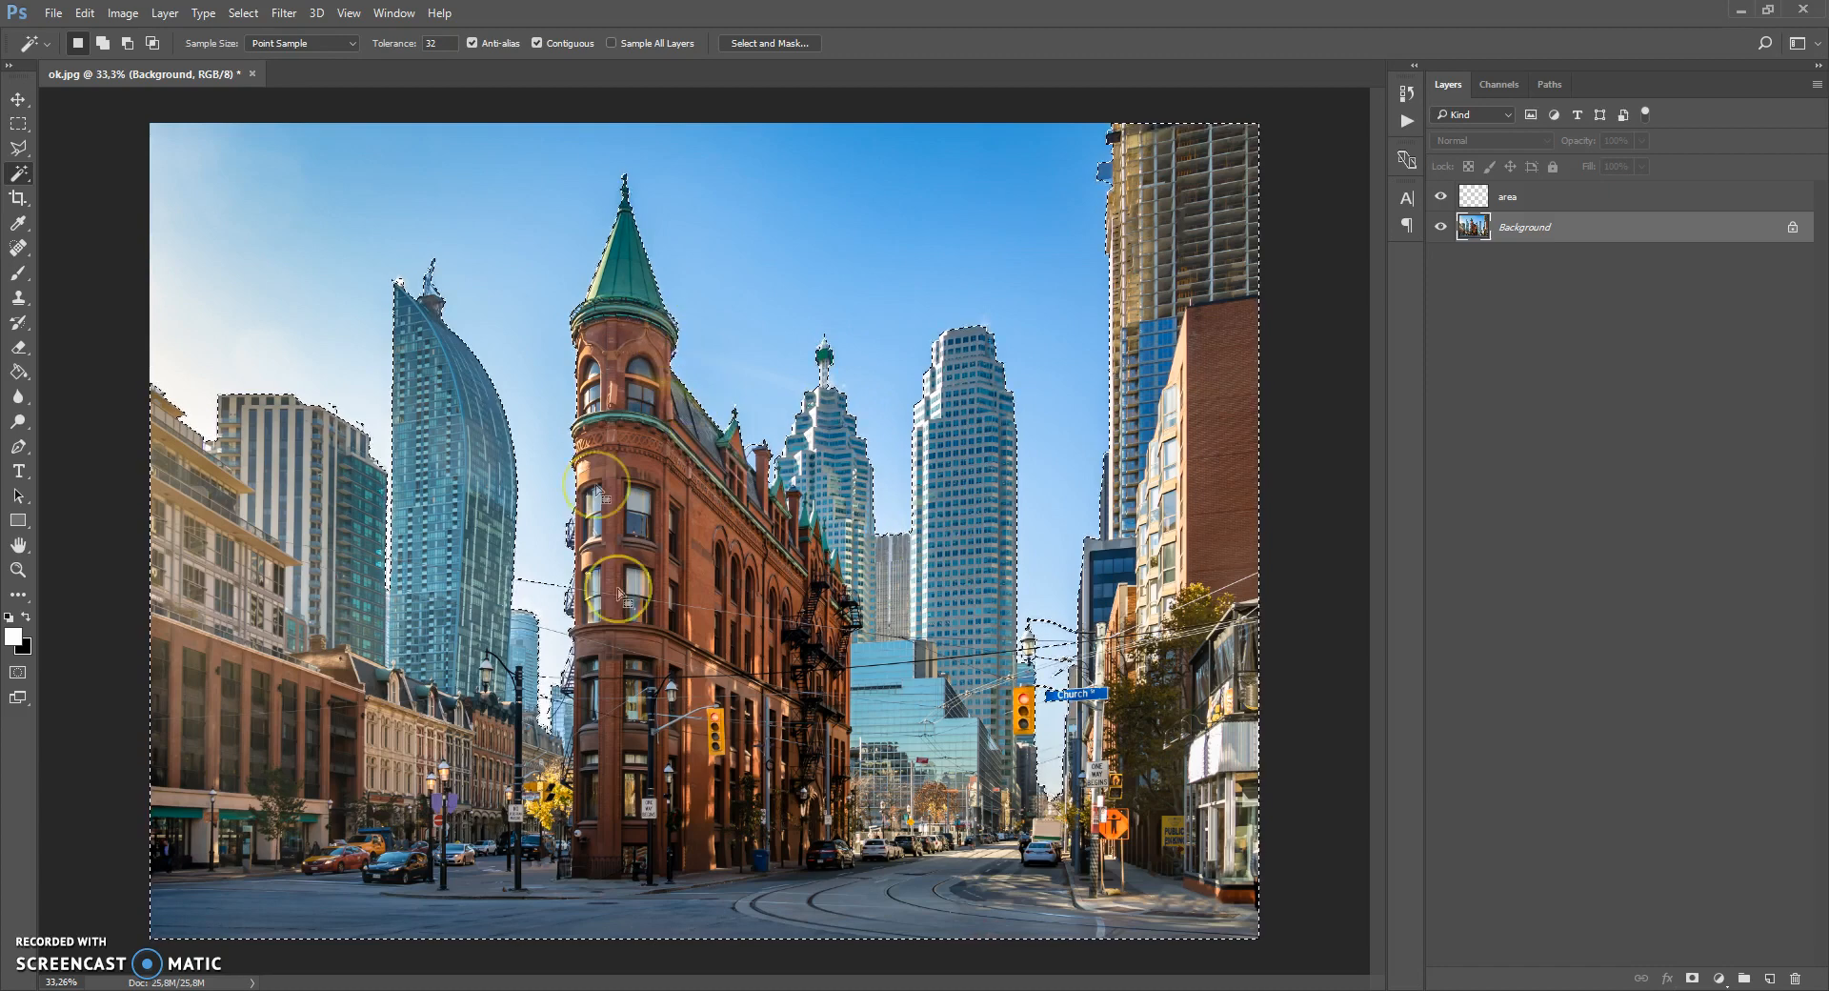
left_click(1475, 196)
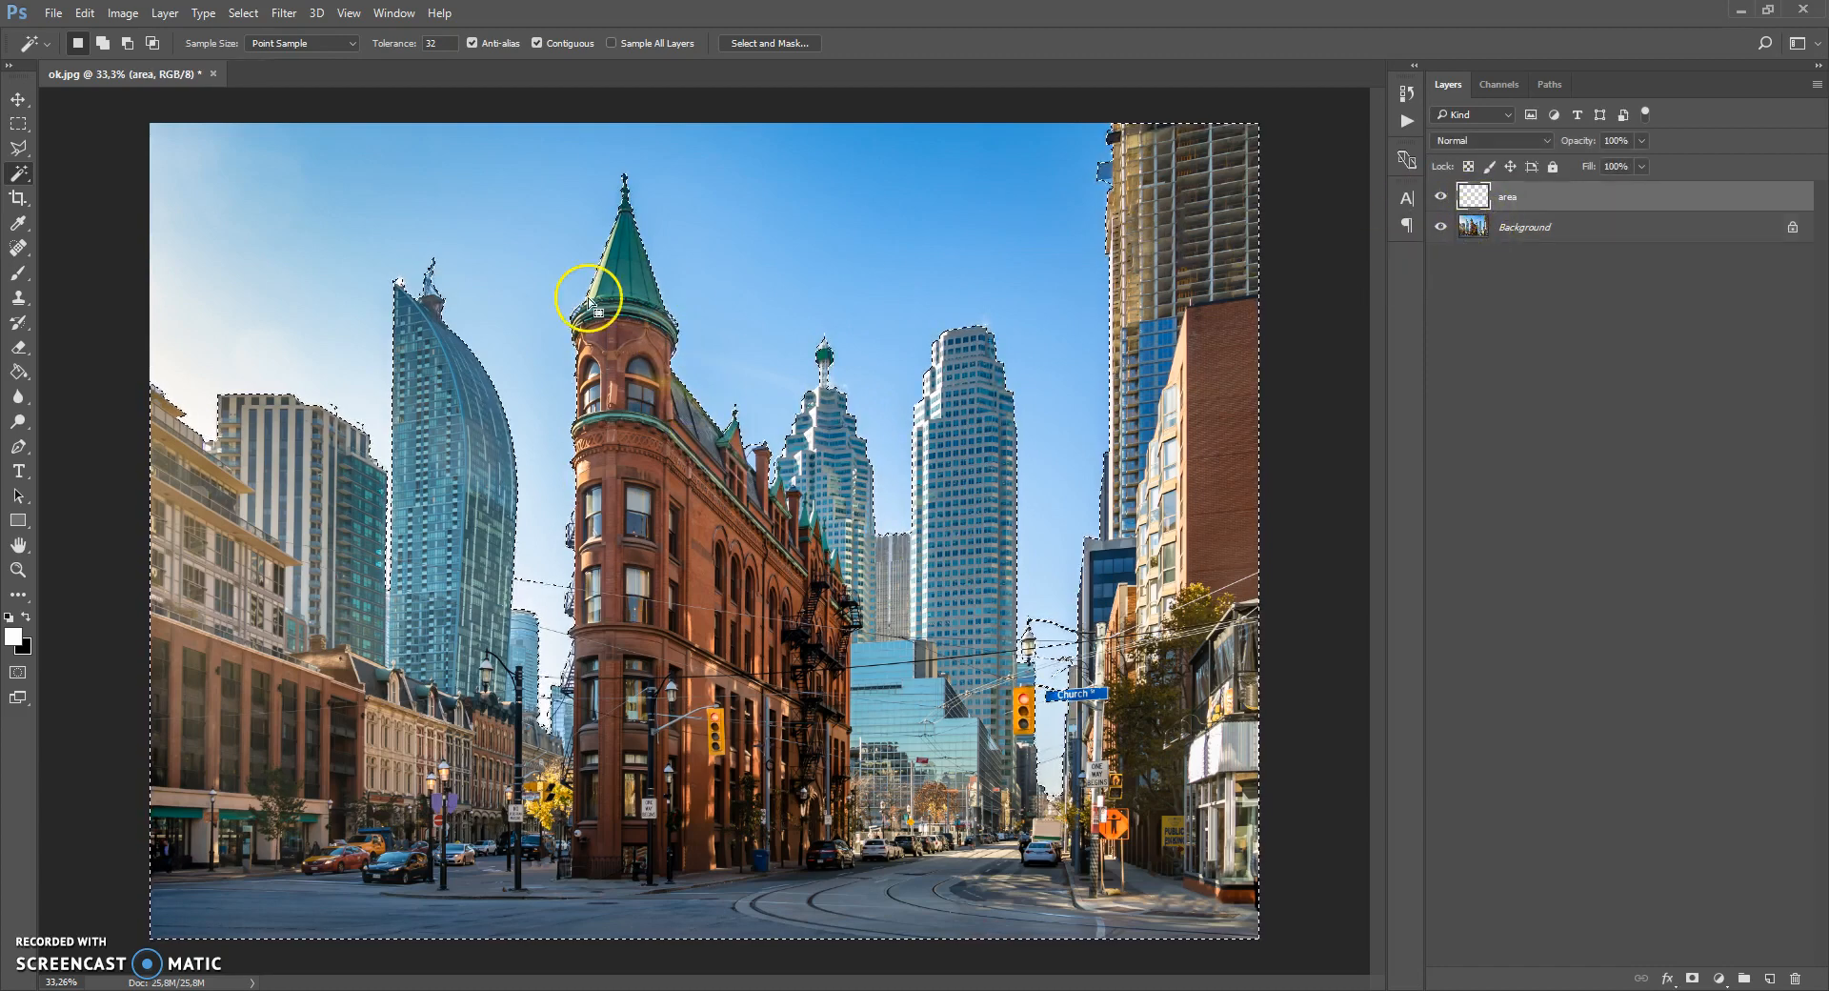
Fill the selected buildings and street on the area layer with ff0000 red using the Paint Bucket, and deselect.
left_click(20, 373)
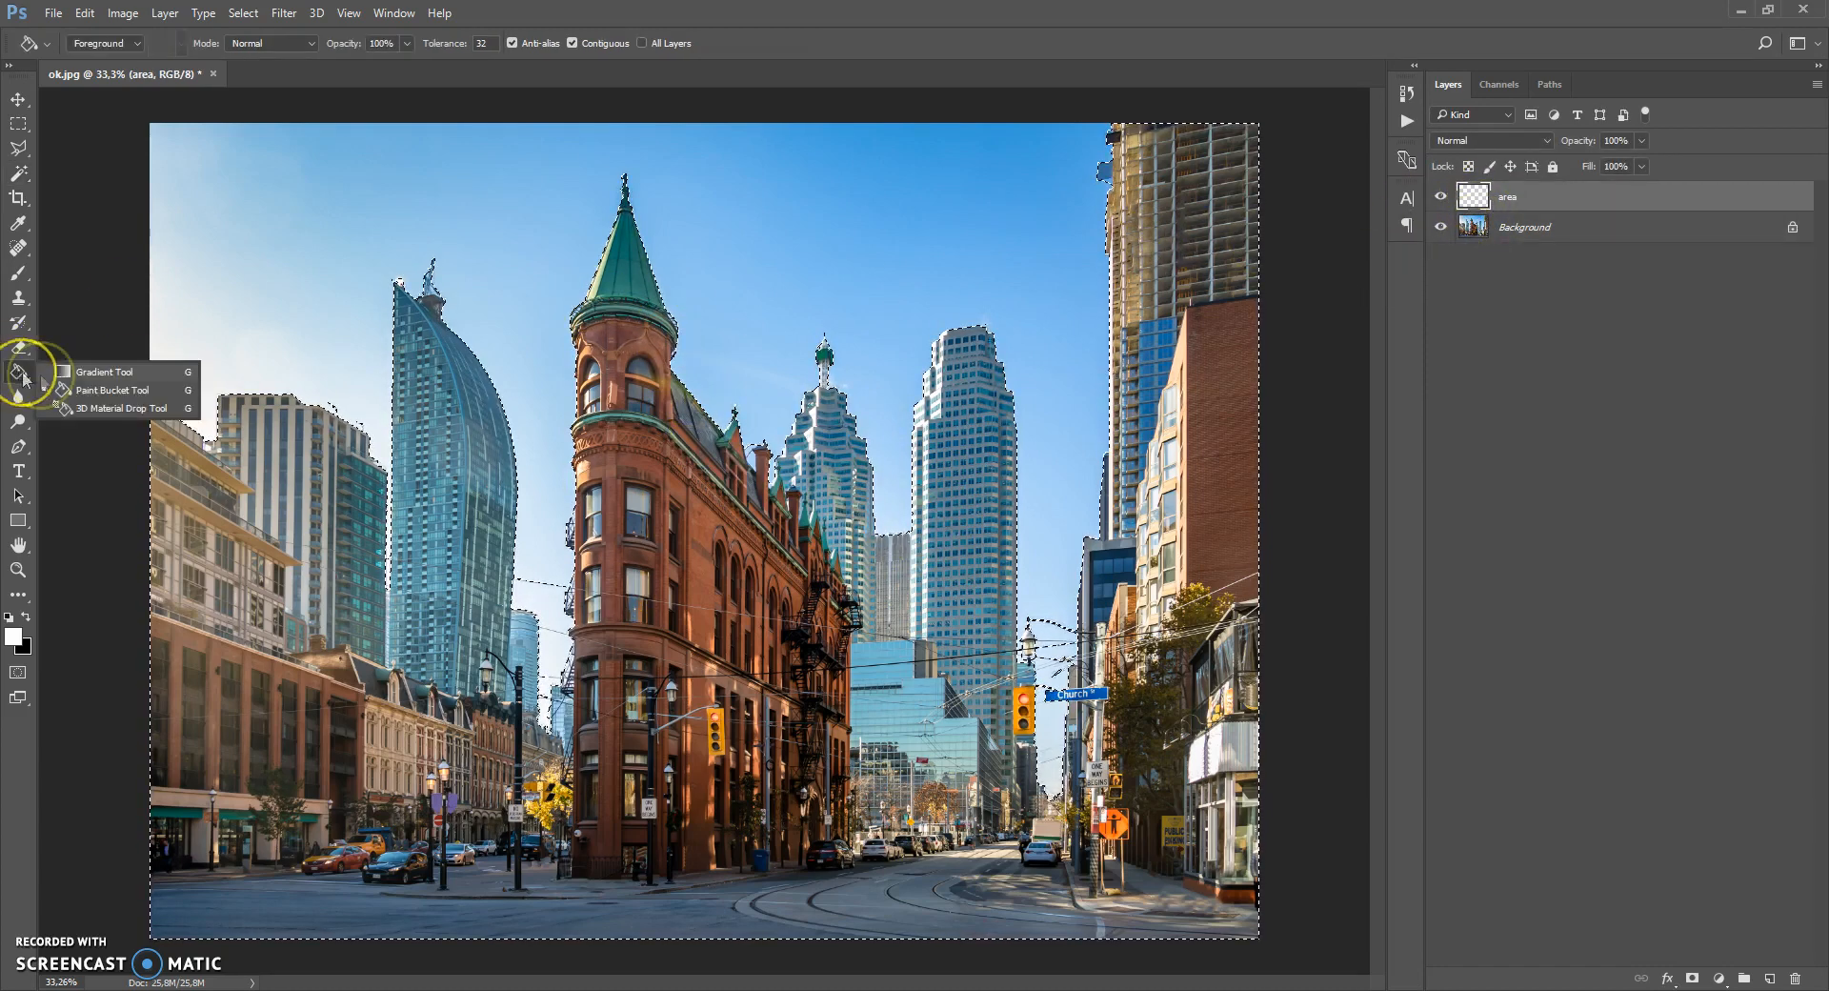
left_click(88, 390)
left_click(14, 636)
type("ff0000")
left_click(1497, 448)
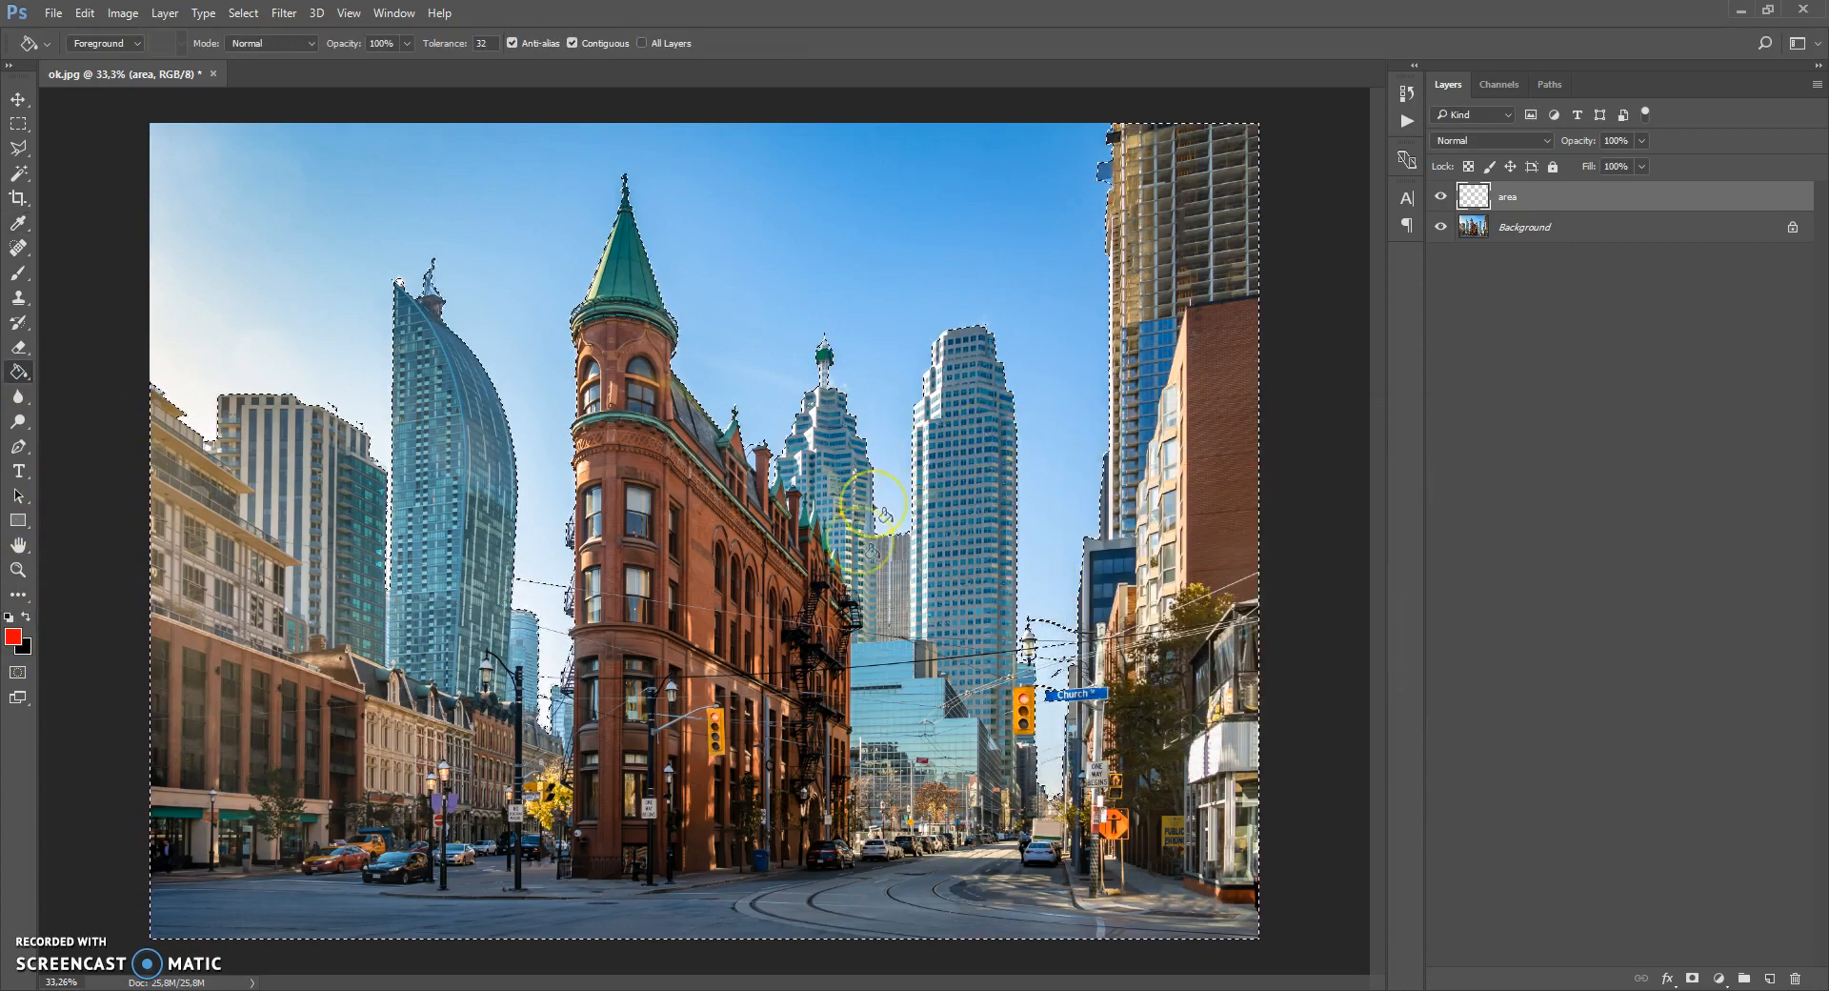
left_click(713, 574)
key("ctrl+d")
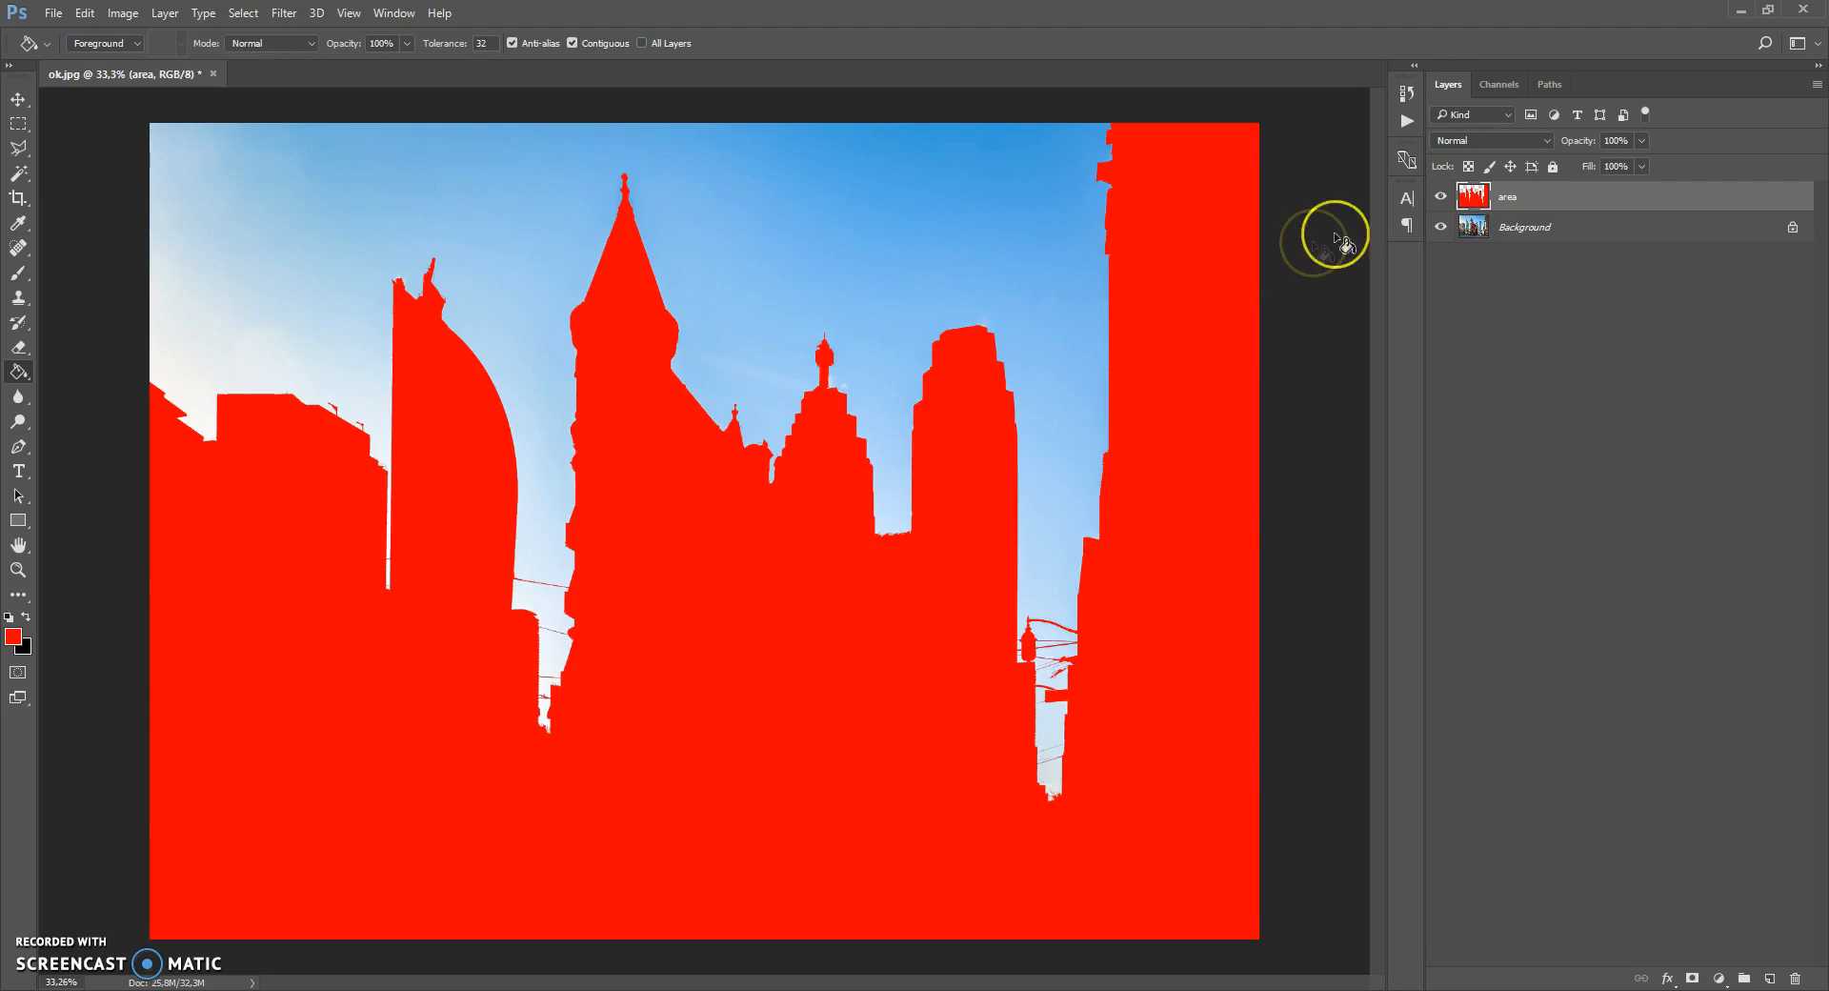
Compare the photo with and without the red fill by toggling the area layer's visibility.
left_click(1442, 199)
left_click(1442, 198)
left_click(1443, 198)
left_click(1442, 198)
left_click(1467, 196)
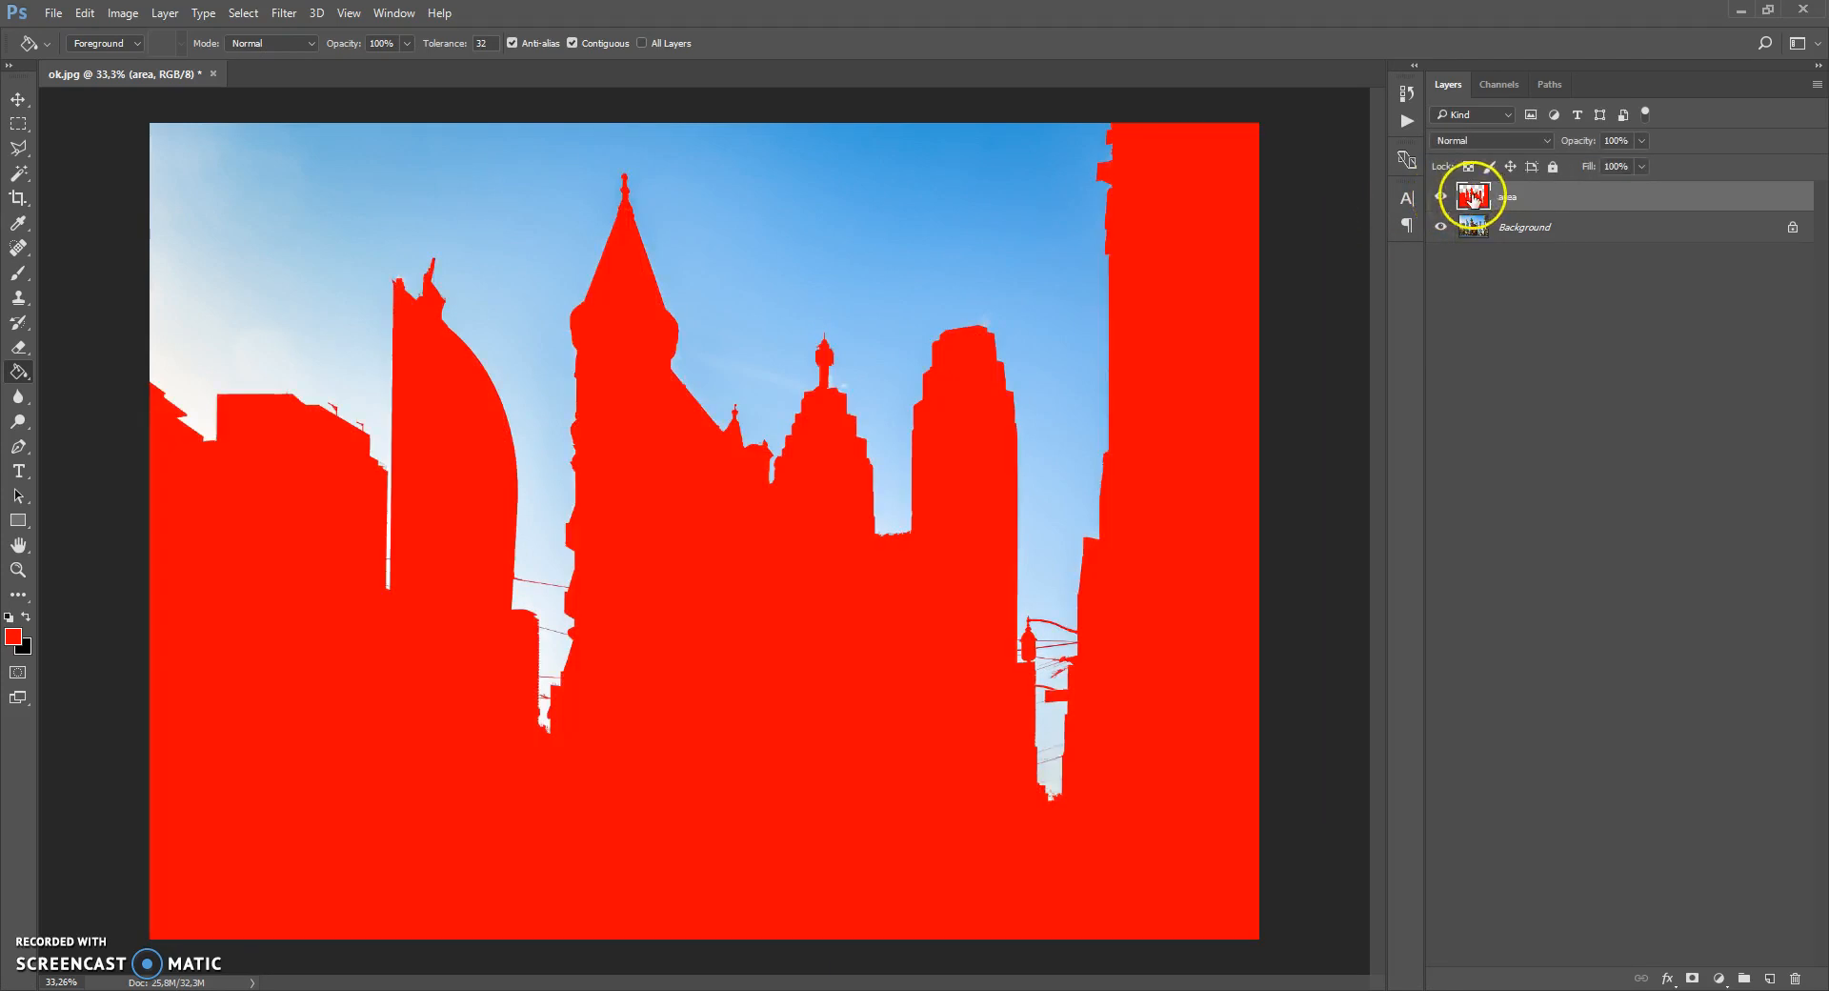
left_click(18, 98)
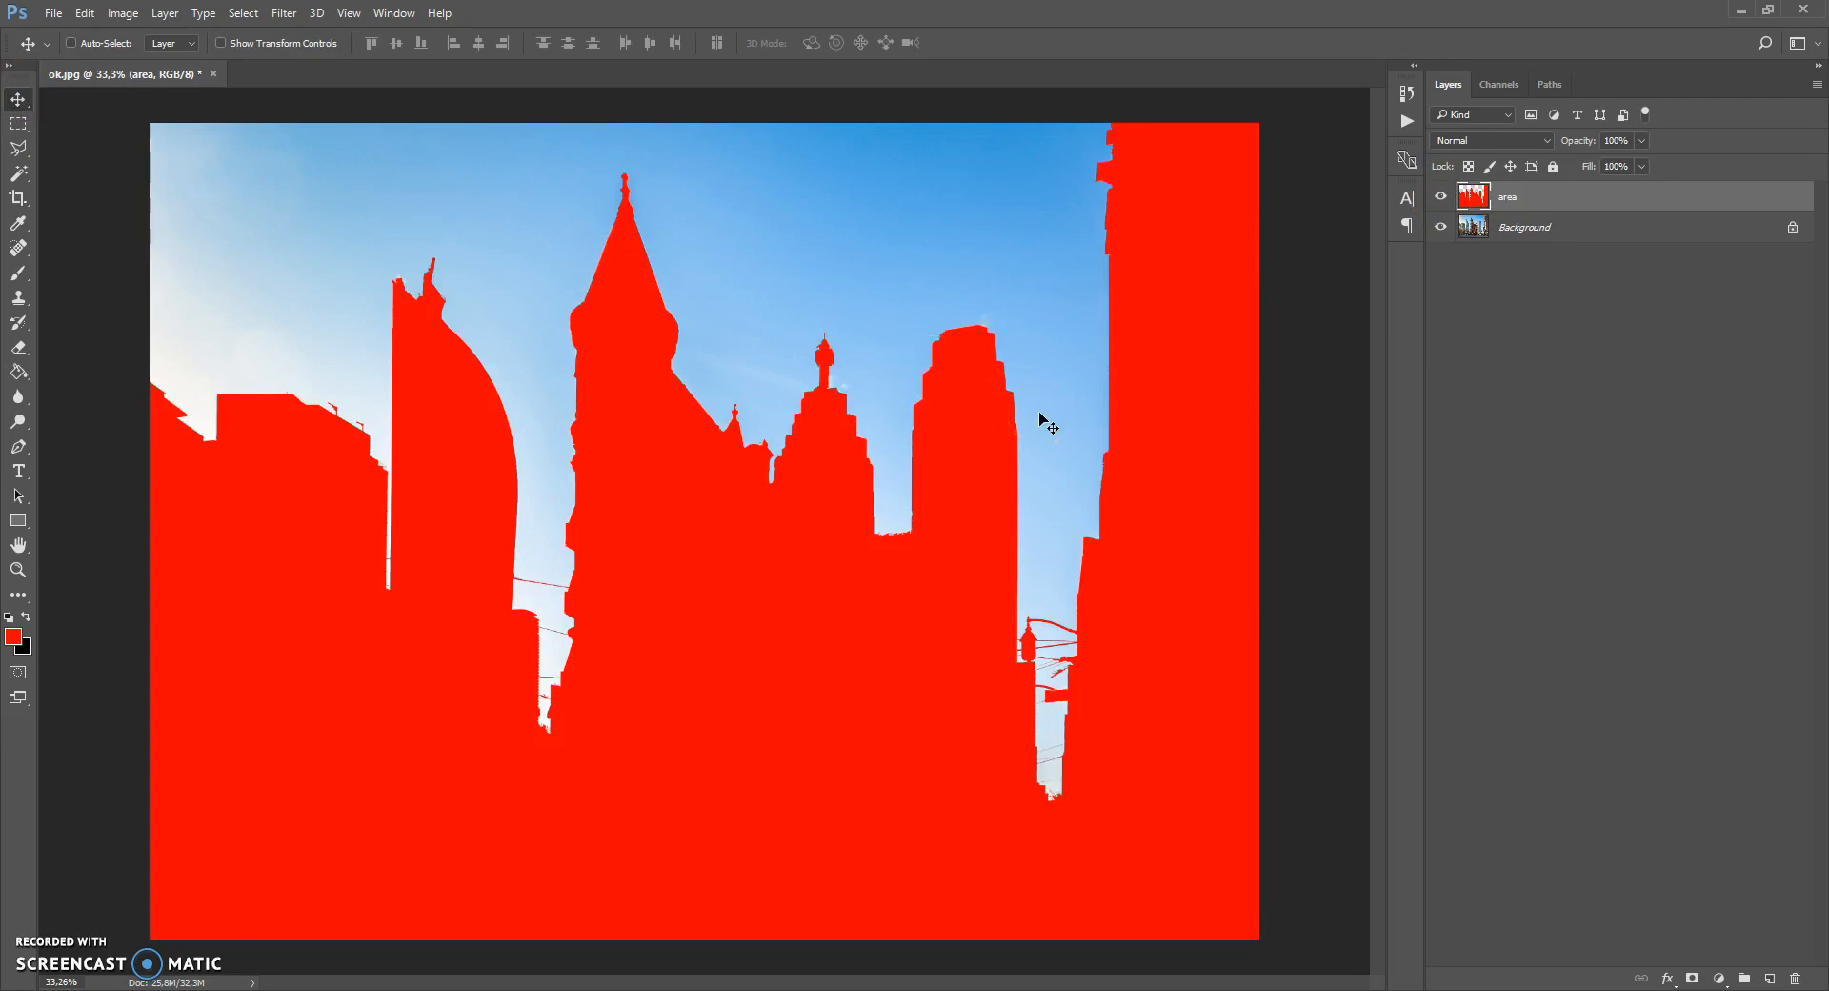
Show the actions list, expand the Apocalypse Photoshop Action set and select the action inside it.
left_click(393, 13)
left_click(402, 143)
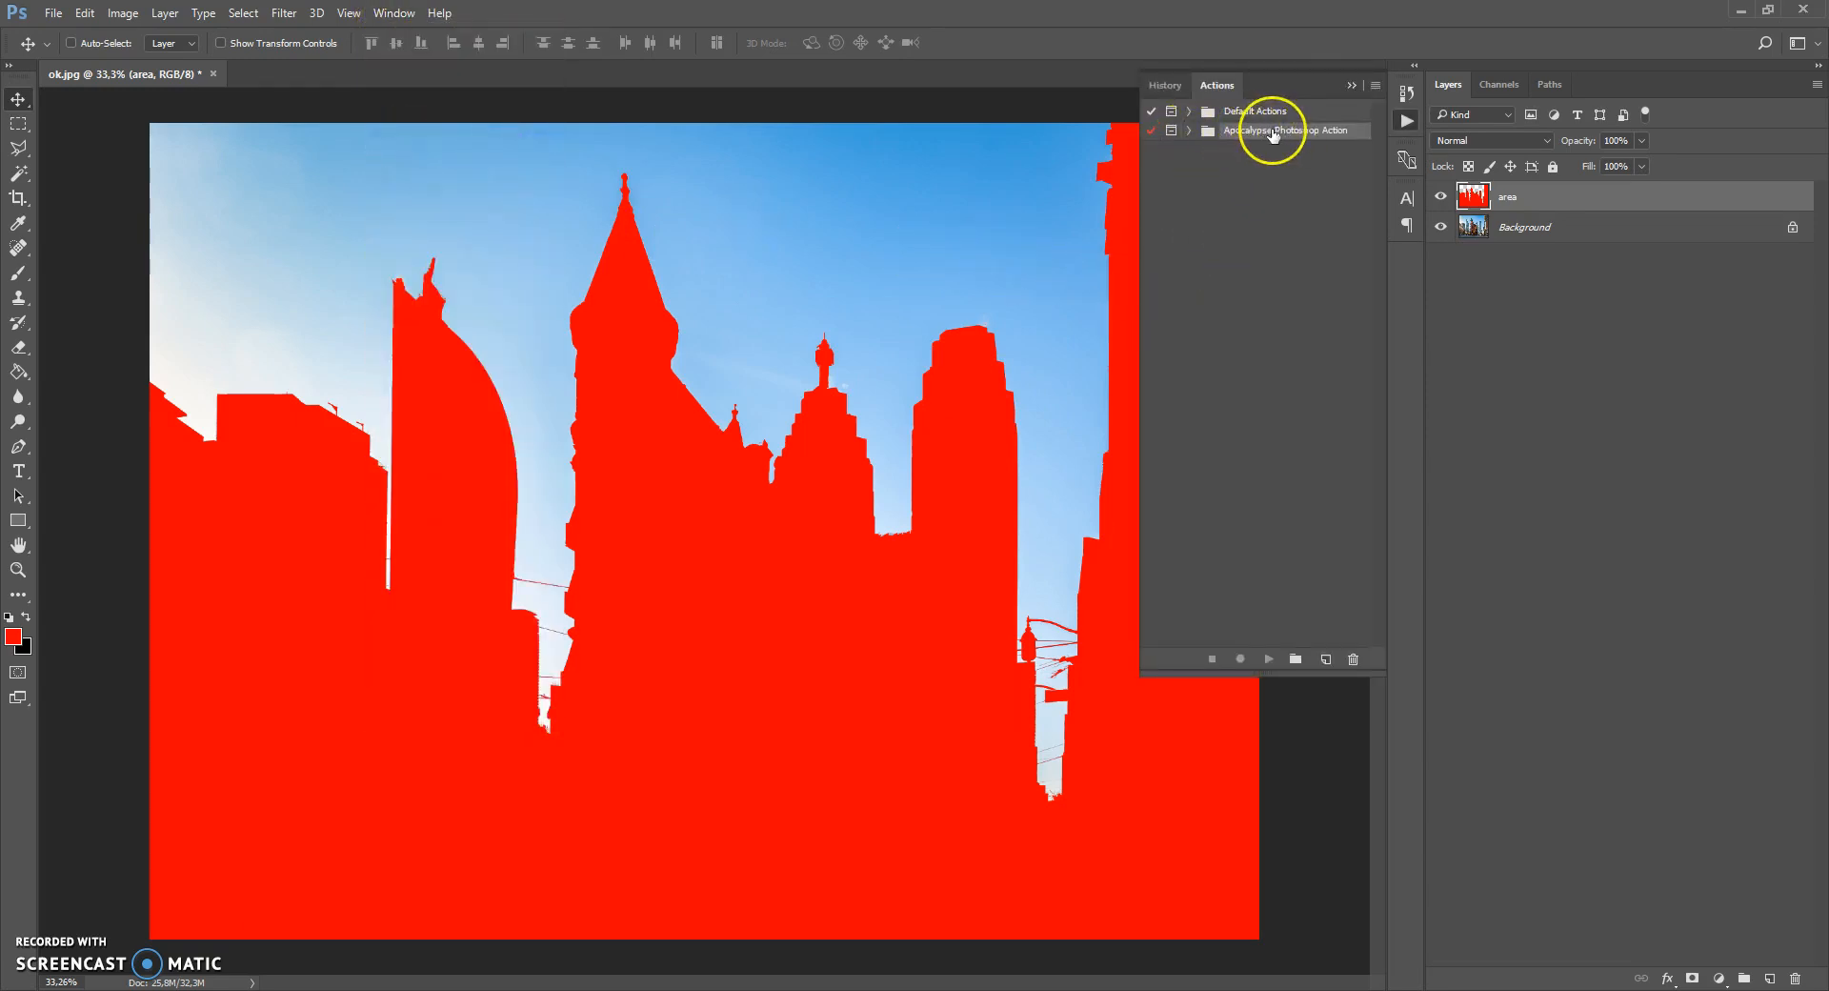
left_click(1189, 131)
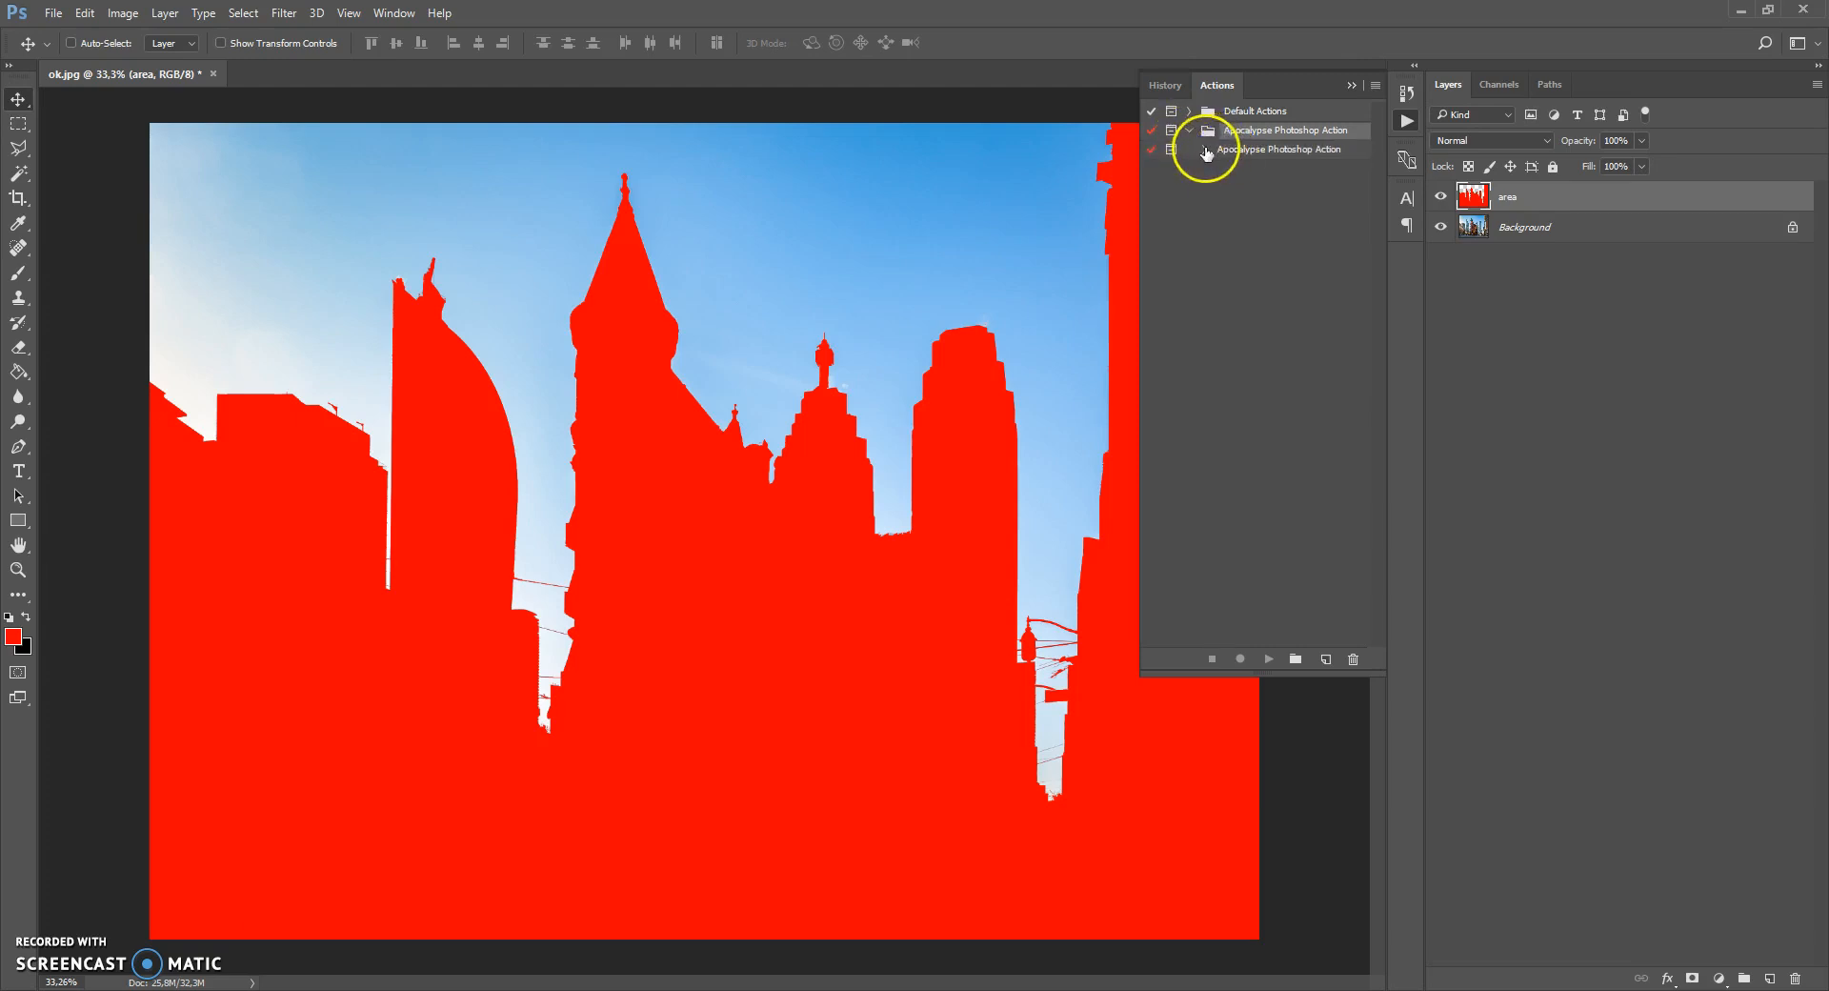
left_click(1205, 150)
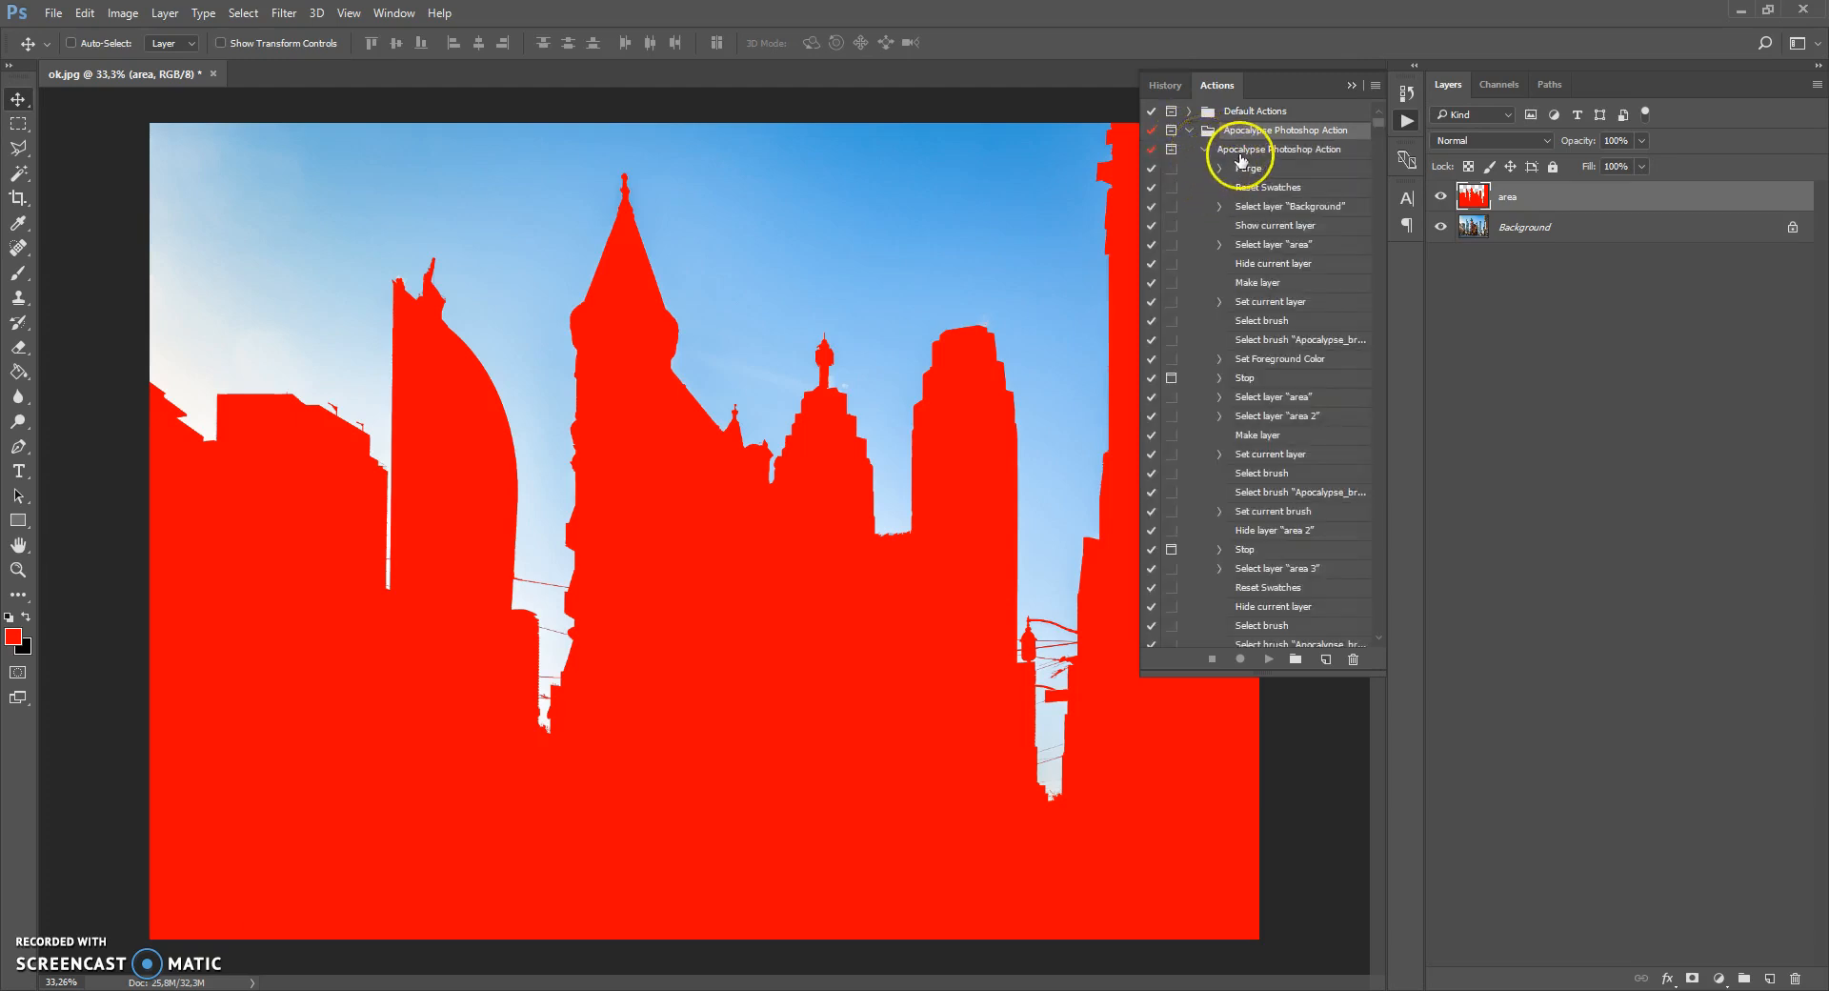
left_click(1241, 153)
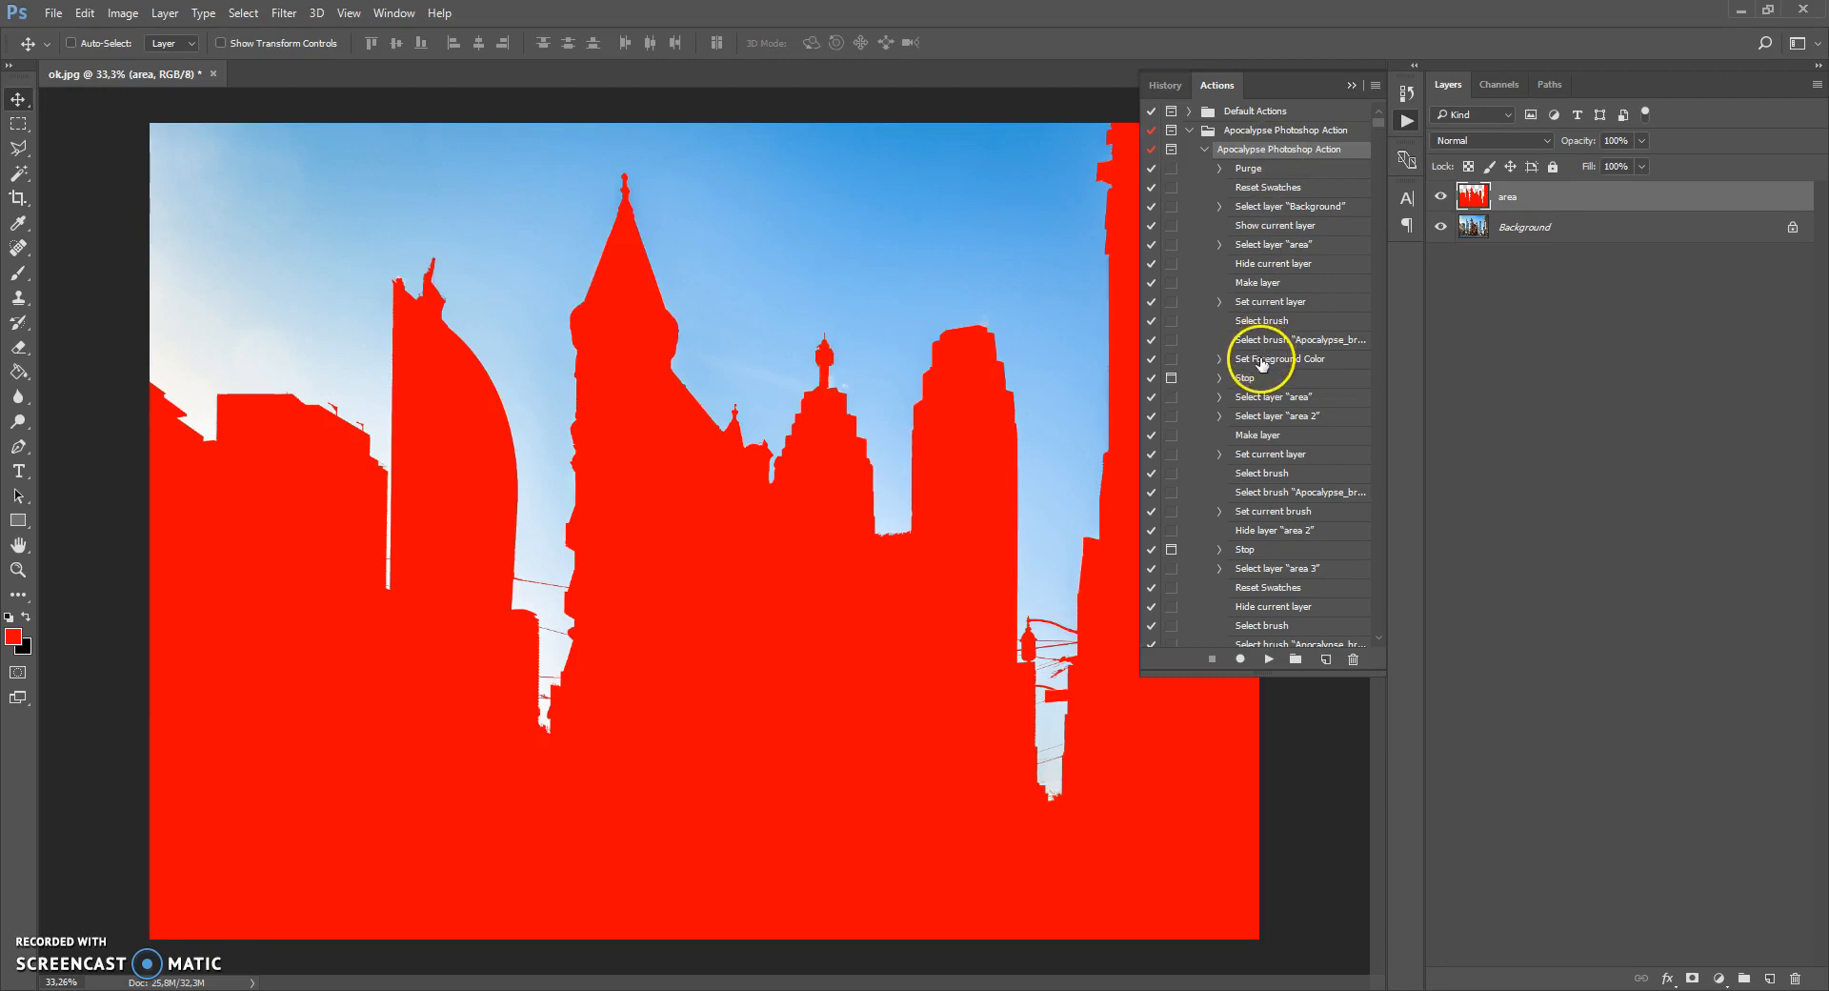
Activate the Brush tool and check that its blending mode is Normal.
left_click(19, 276)
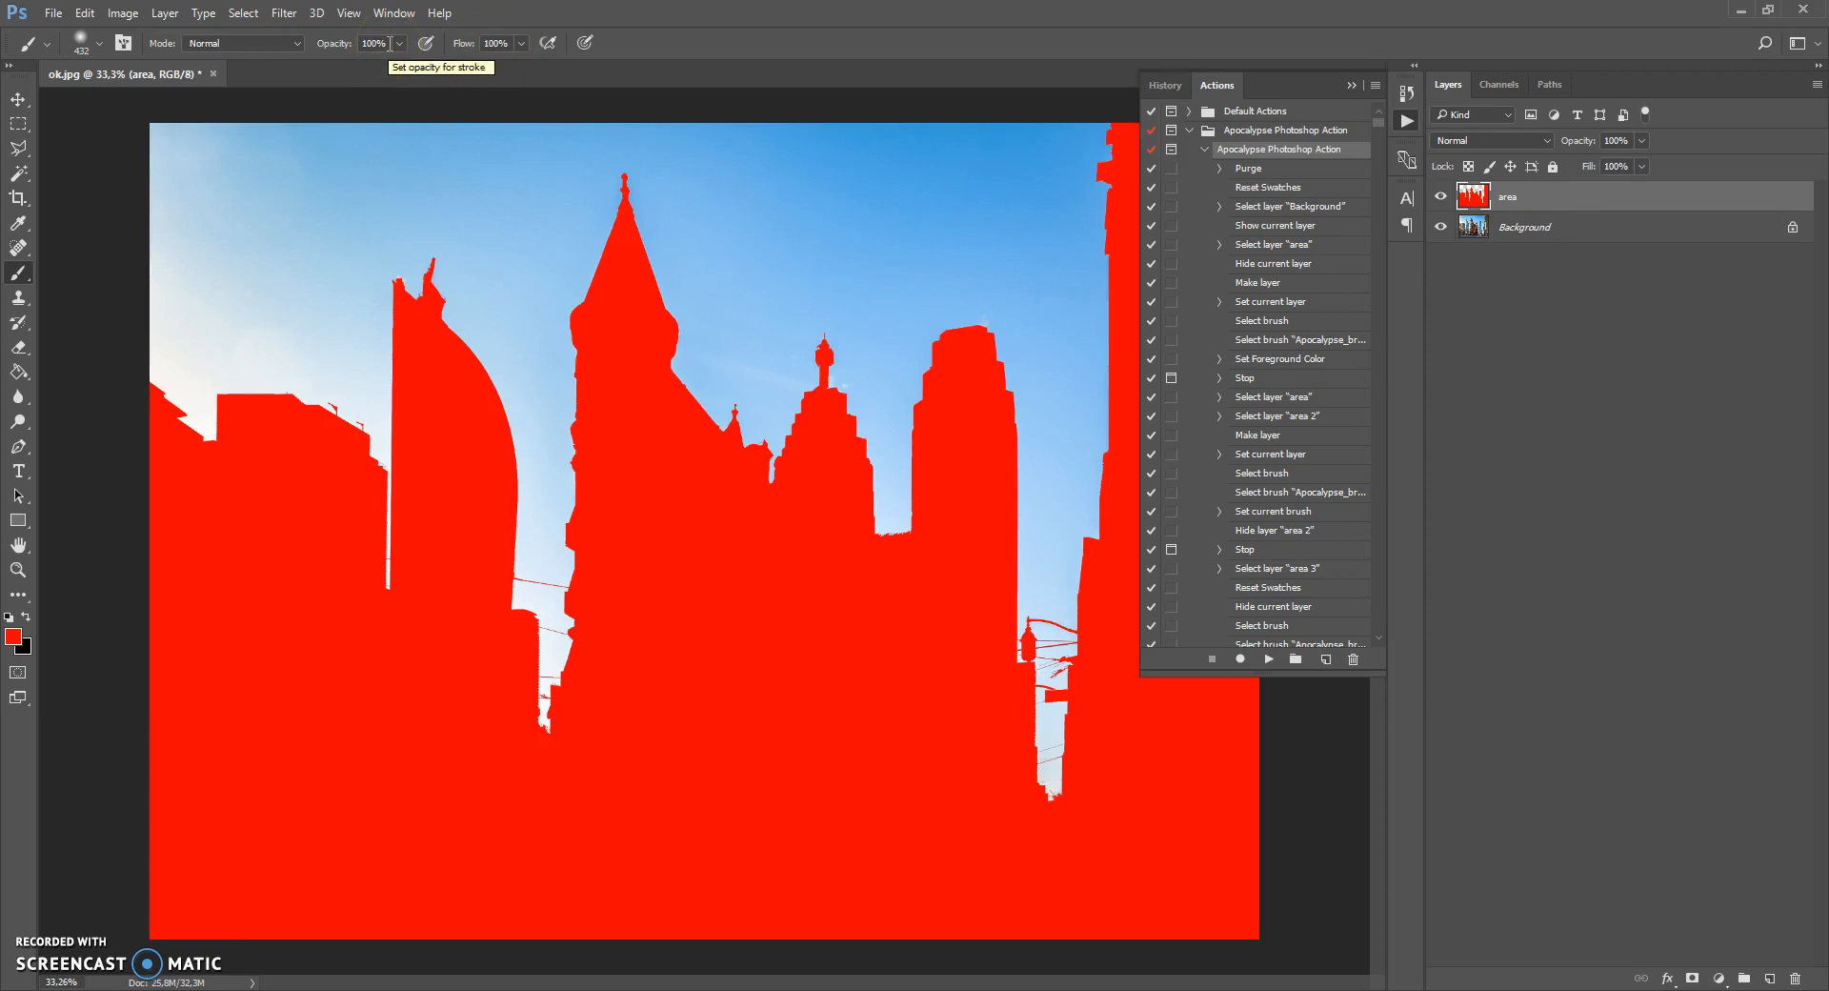
left_click(296, 45)
left_click(295, 49)
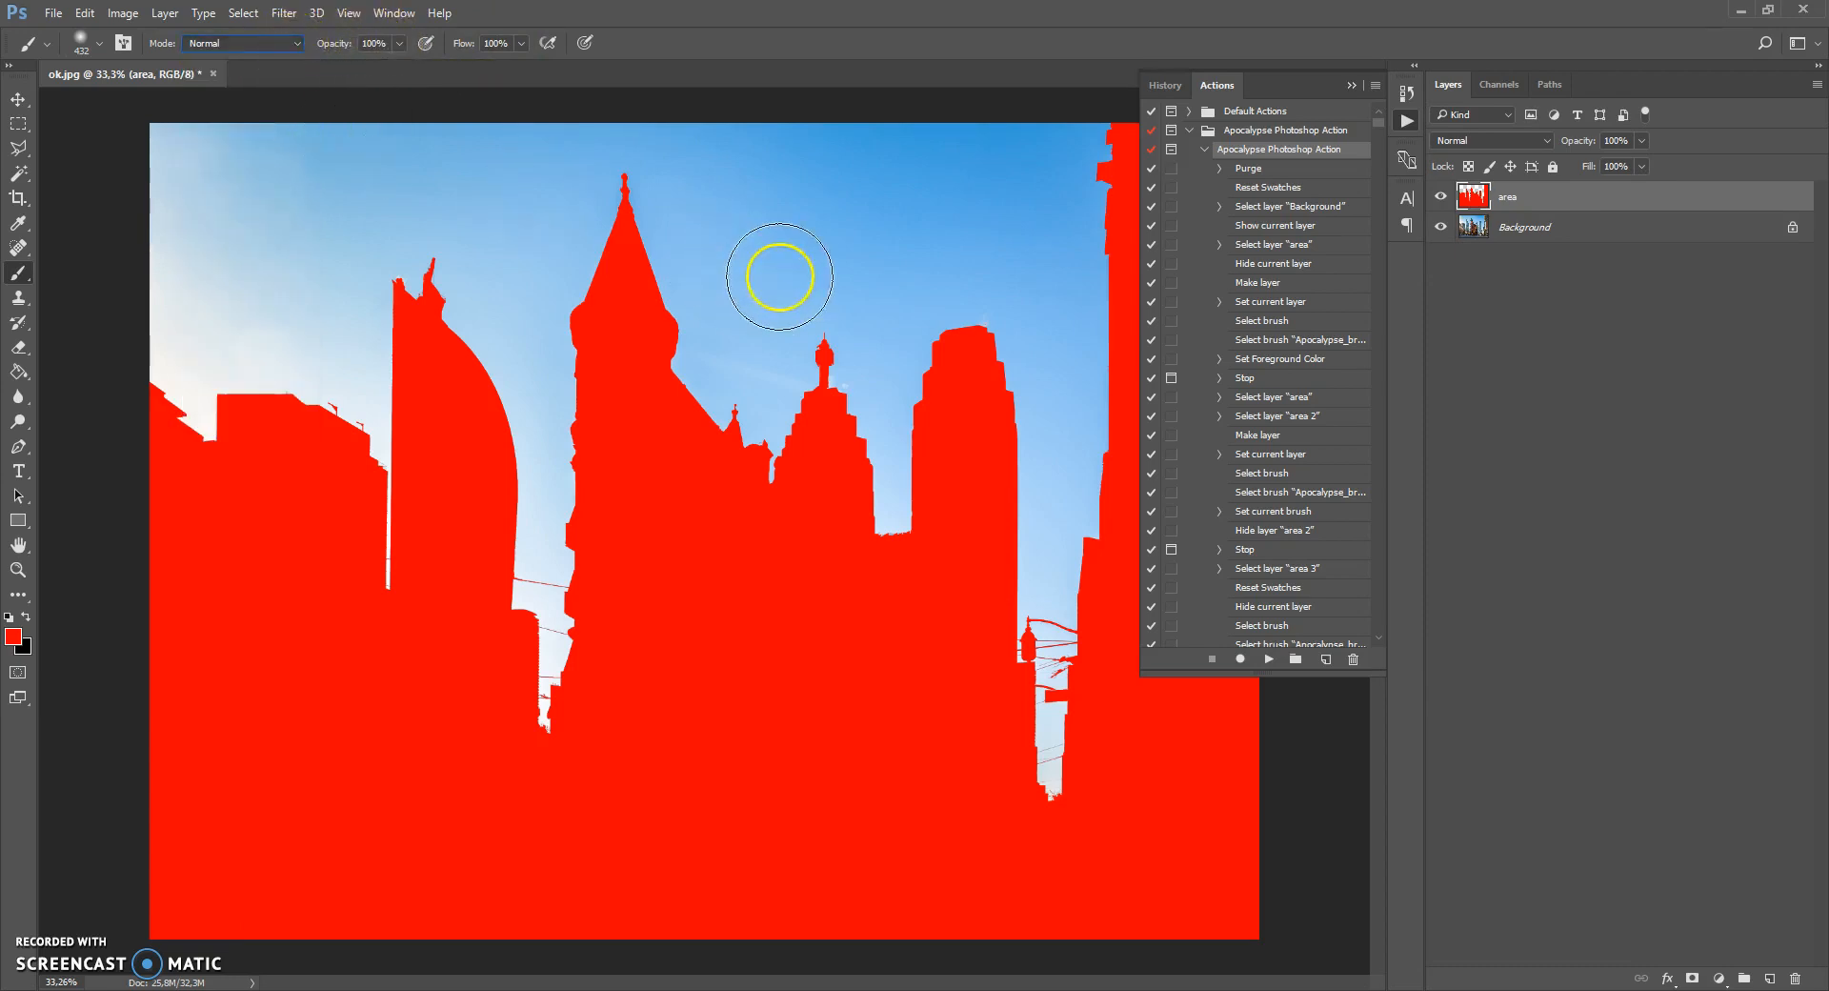
Play the action to its first stop, dismiss the message, and paint the whole street area red on the area 2 layer.
left_click(1269, 660)
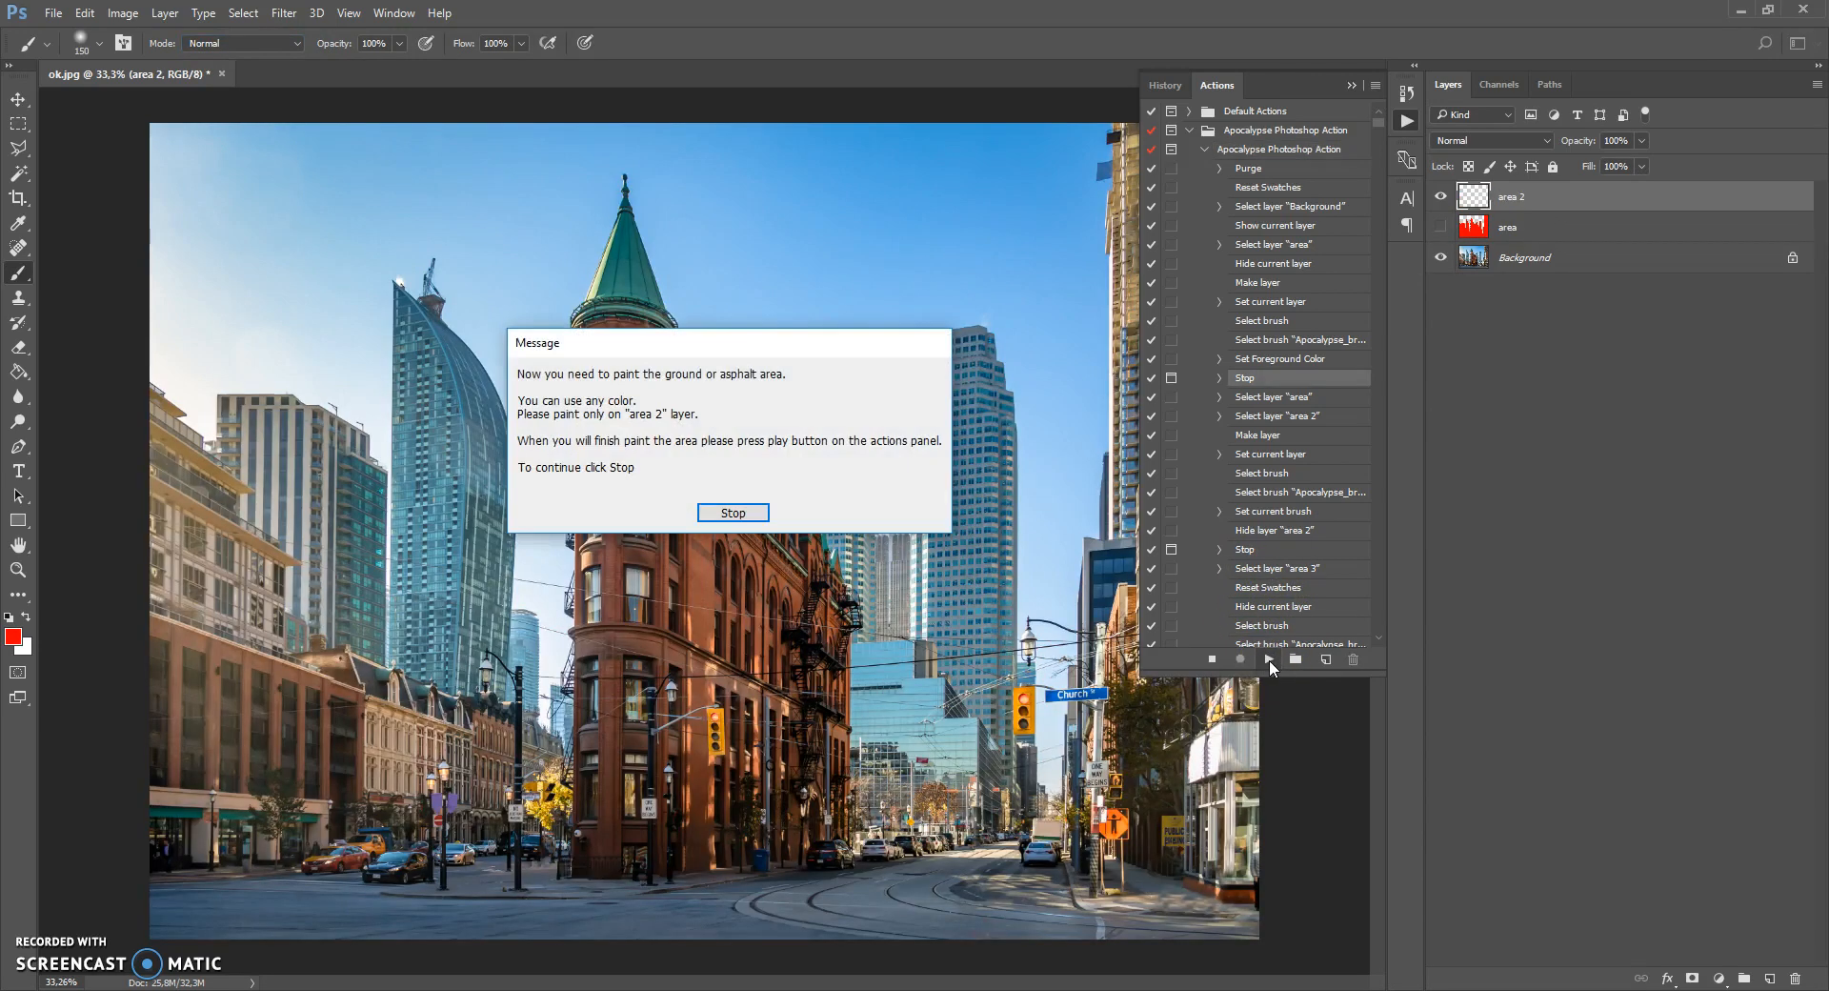
left_click_drag(734, 337, 741, 367)
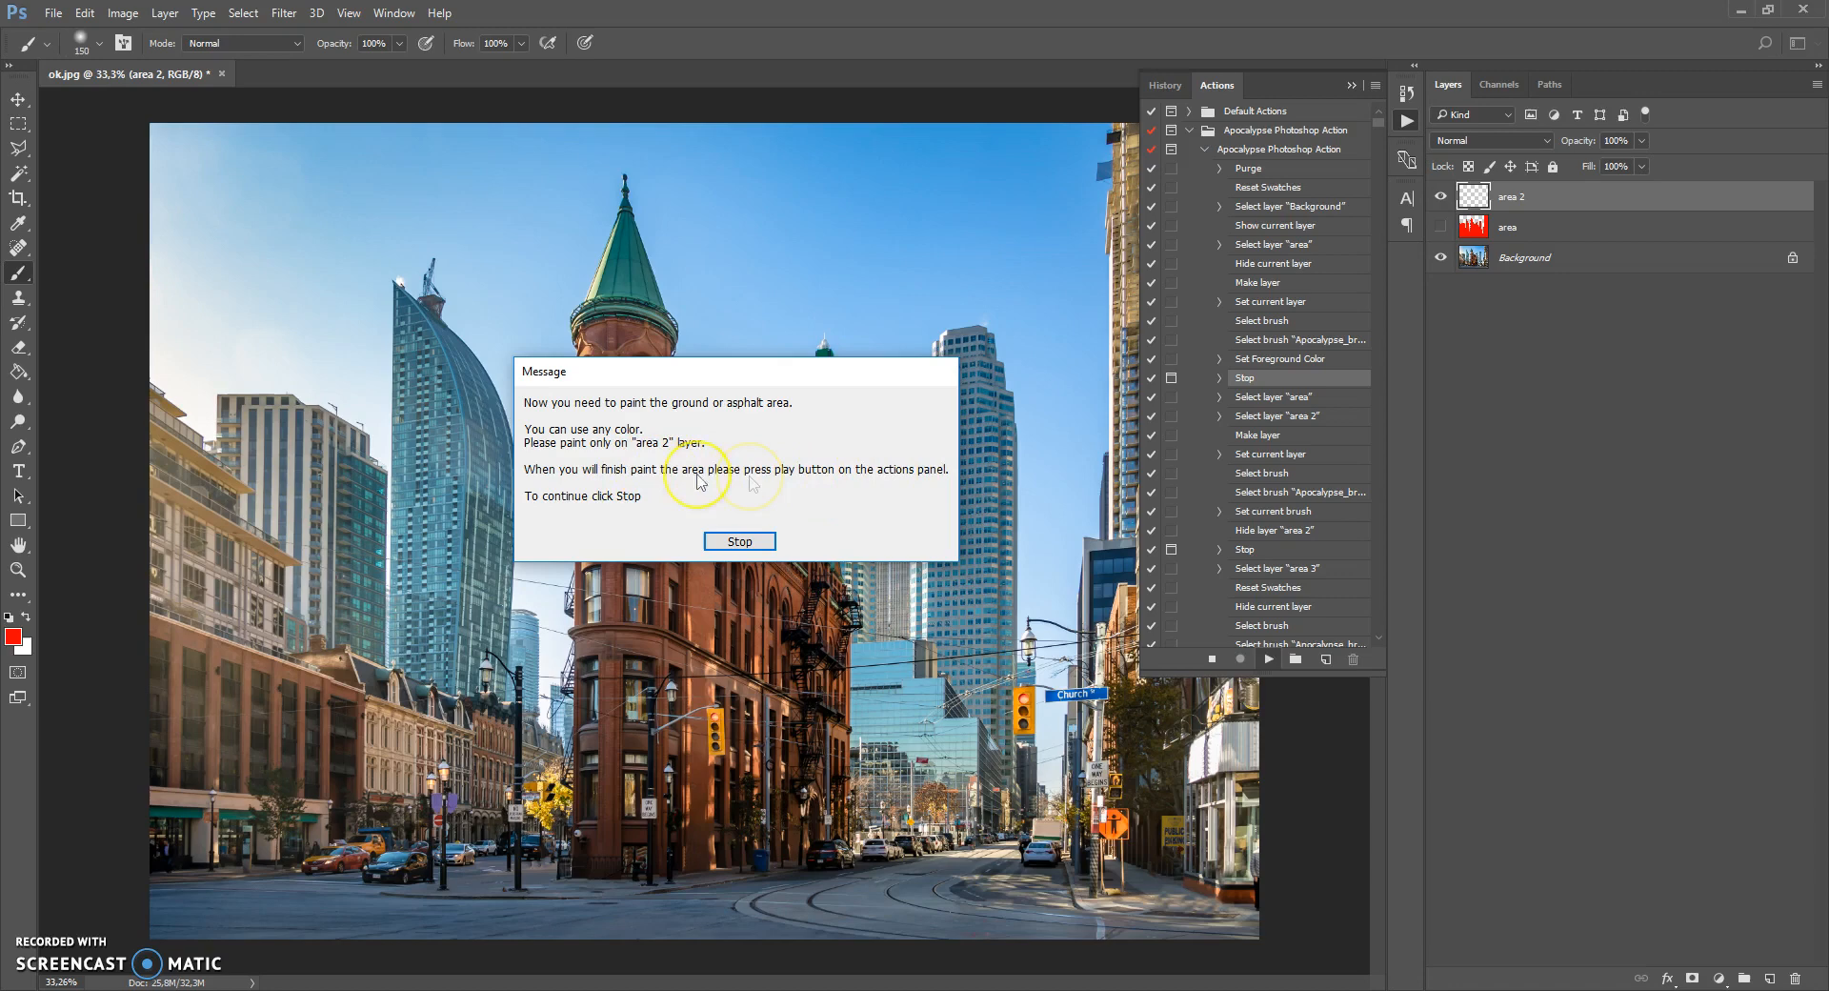
left_click(733, 543)
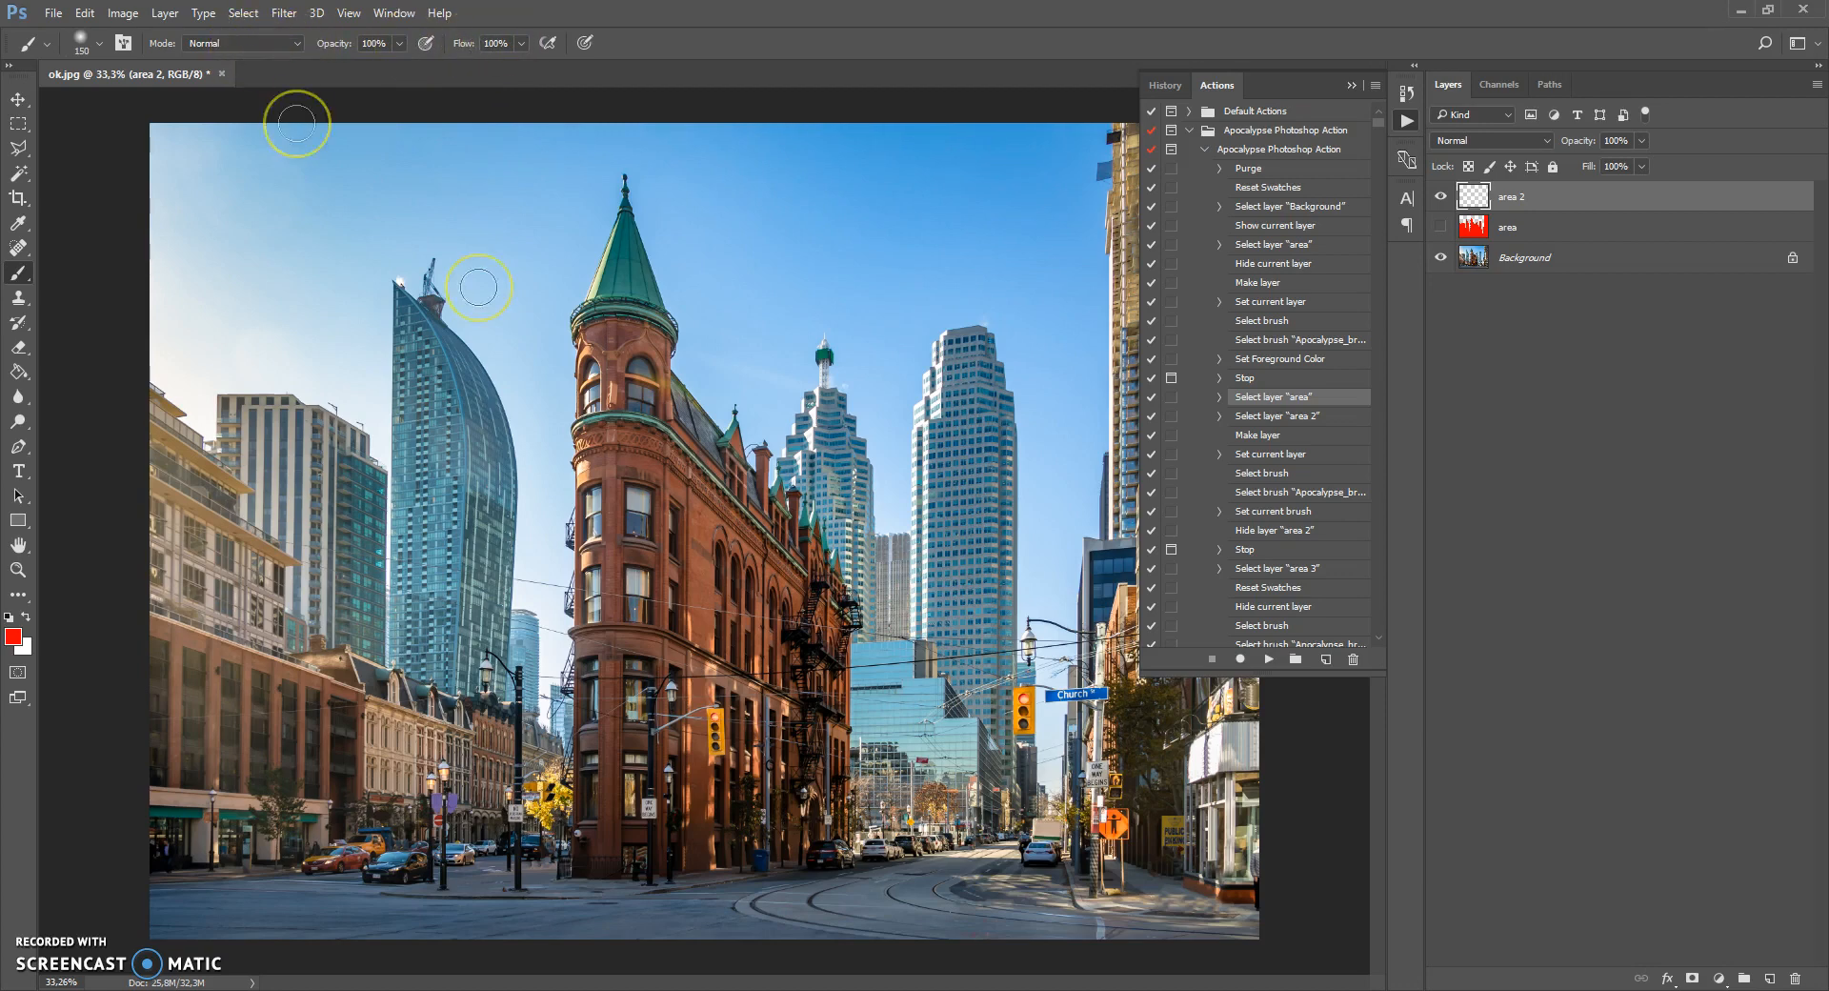
mouse_move(1012, 844)
left_mouse_down()
mouse_move(822, 896)
mouse_move(636, 906)
mouse_move(538, 877)
mouse_move(557, 881)
mouse_move(521, 921)
mouse_move(496, 862)
mouse_move(445, 899)
mouse_move(261, 884)
mouse_move(121, 918)
mouse_move(872, 928)
mouse_move(1011, 908)
mouse_move(974, 890)
mouse_move(1011, 880)
mouse_move(1075, 886)
mouse_move(1121, 929)
mouse_move(1153, 906)
mouse_move(1124, 867)
mouse_move(1259, 927)
mouse_move(925, 927)
mouse_move(1031, 906)
mouse_move(928, 897)
mouse_move(491, 927)
mouse_move(266, 913)
mouse_move(398, 919)
mouse_move(931, 830)
left_mouse_up()
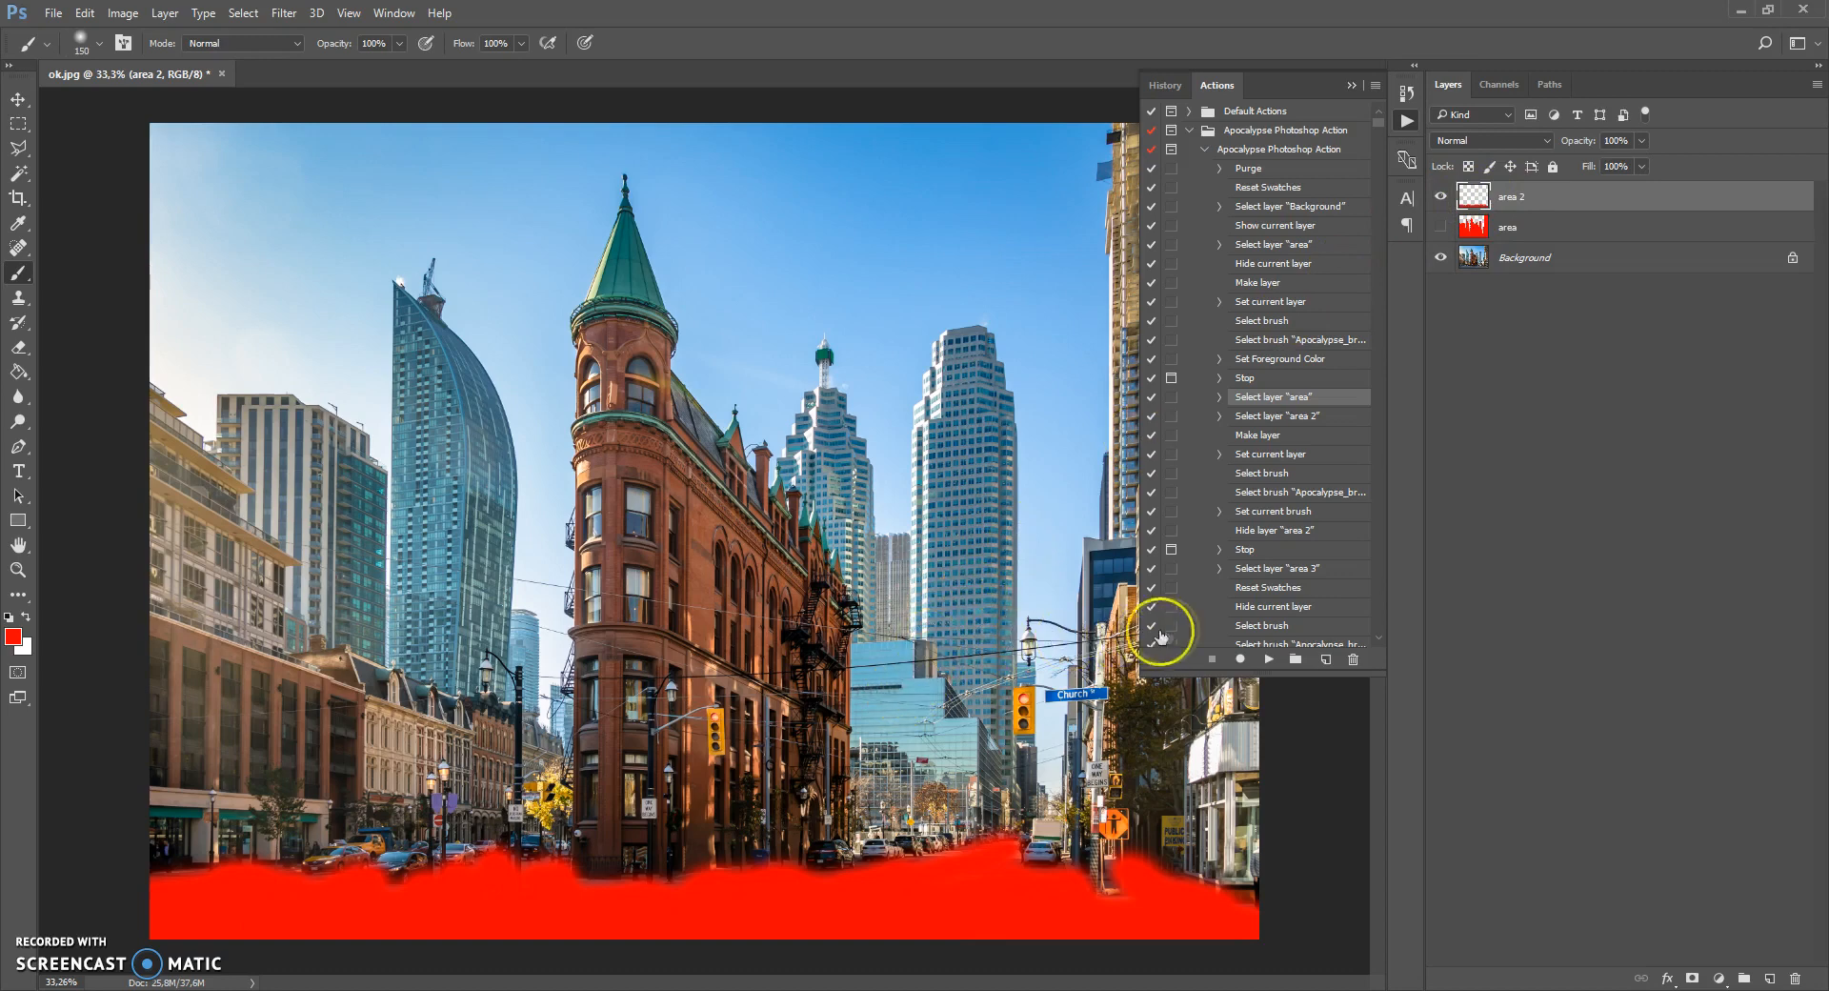
Resume the action until it asks for the building destruction area, and dismiss the message.
left_click(1269, 659)
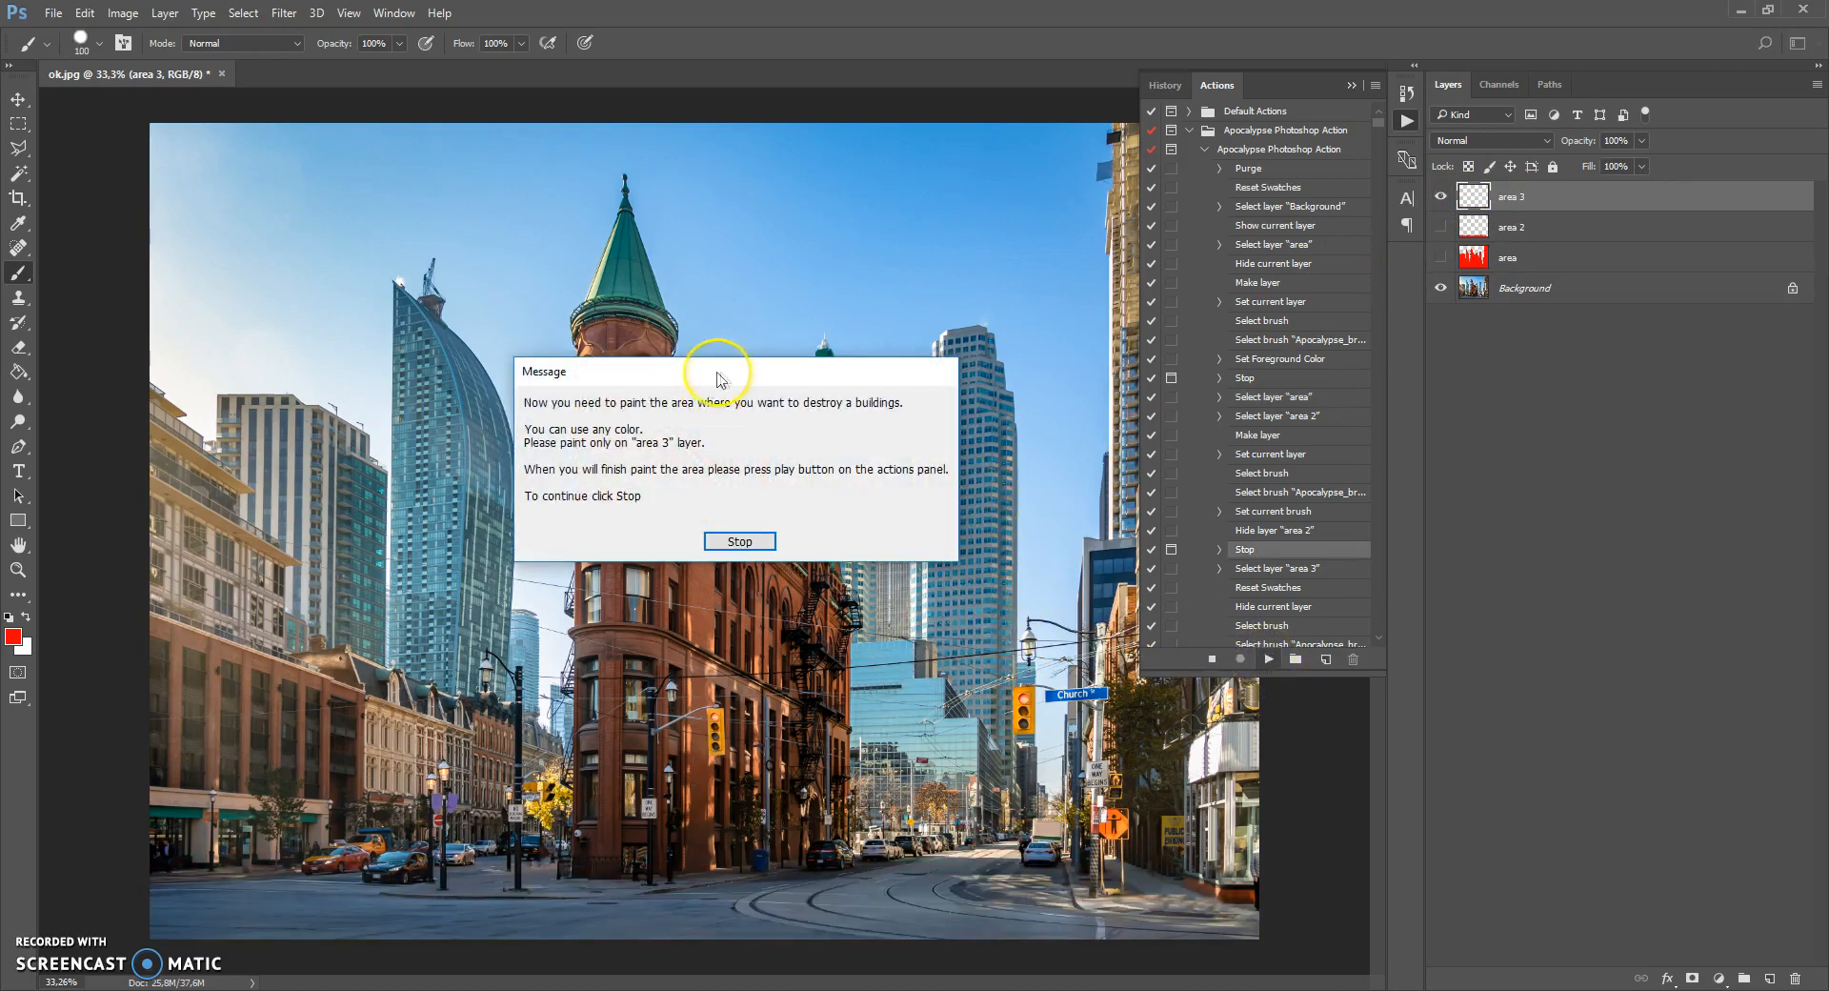
left_click_drag(726, 347, 741, 322)
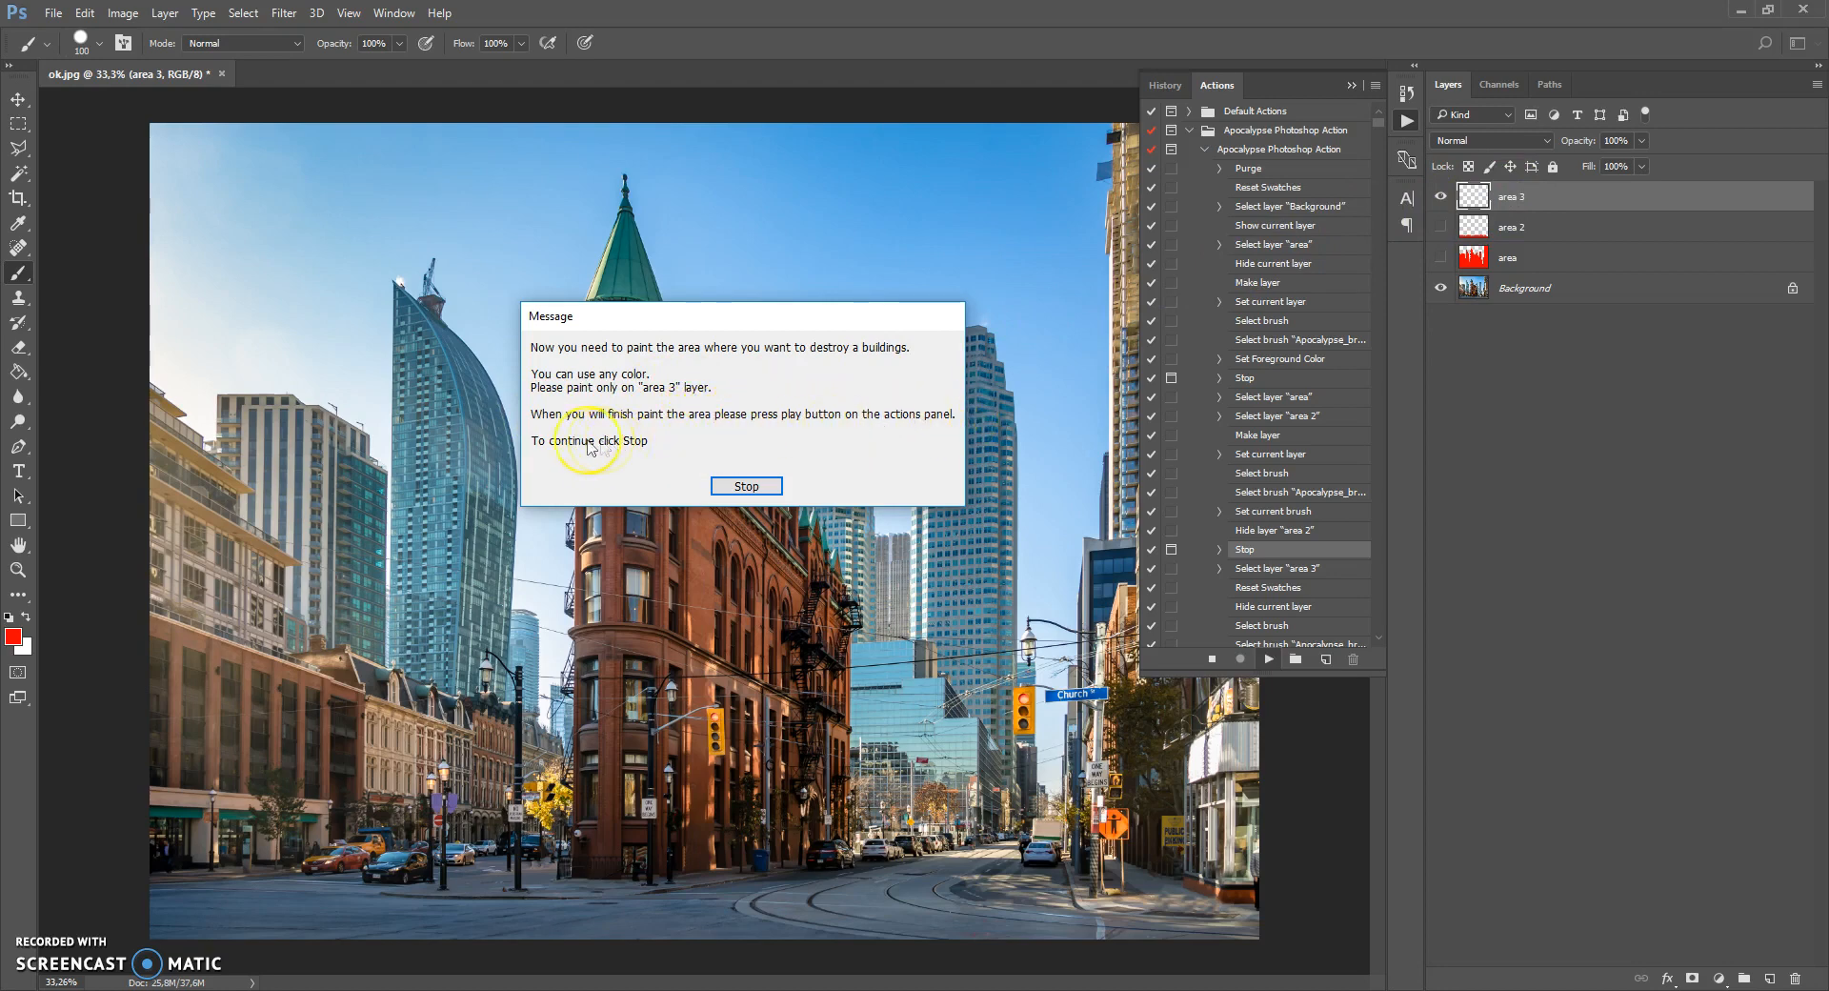
left_click(747, 487)
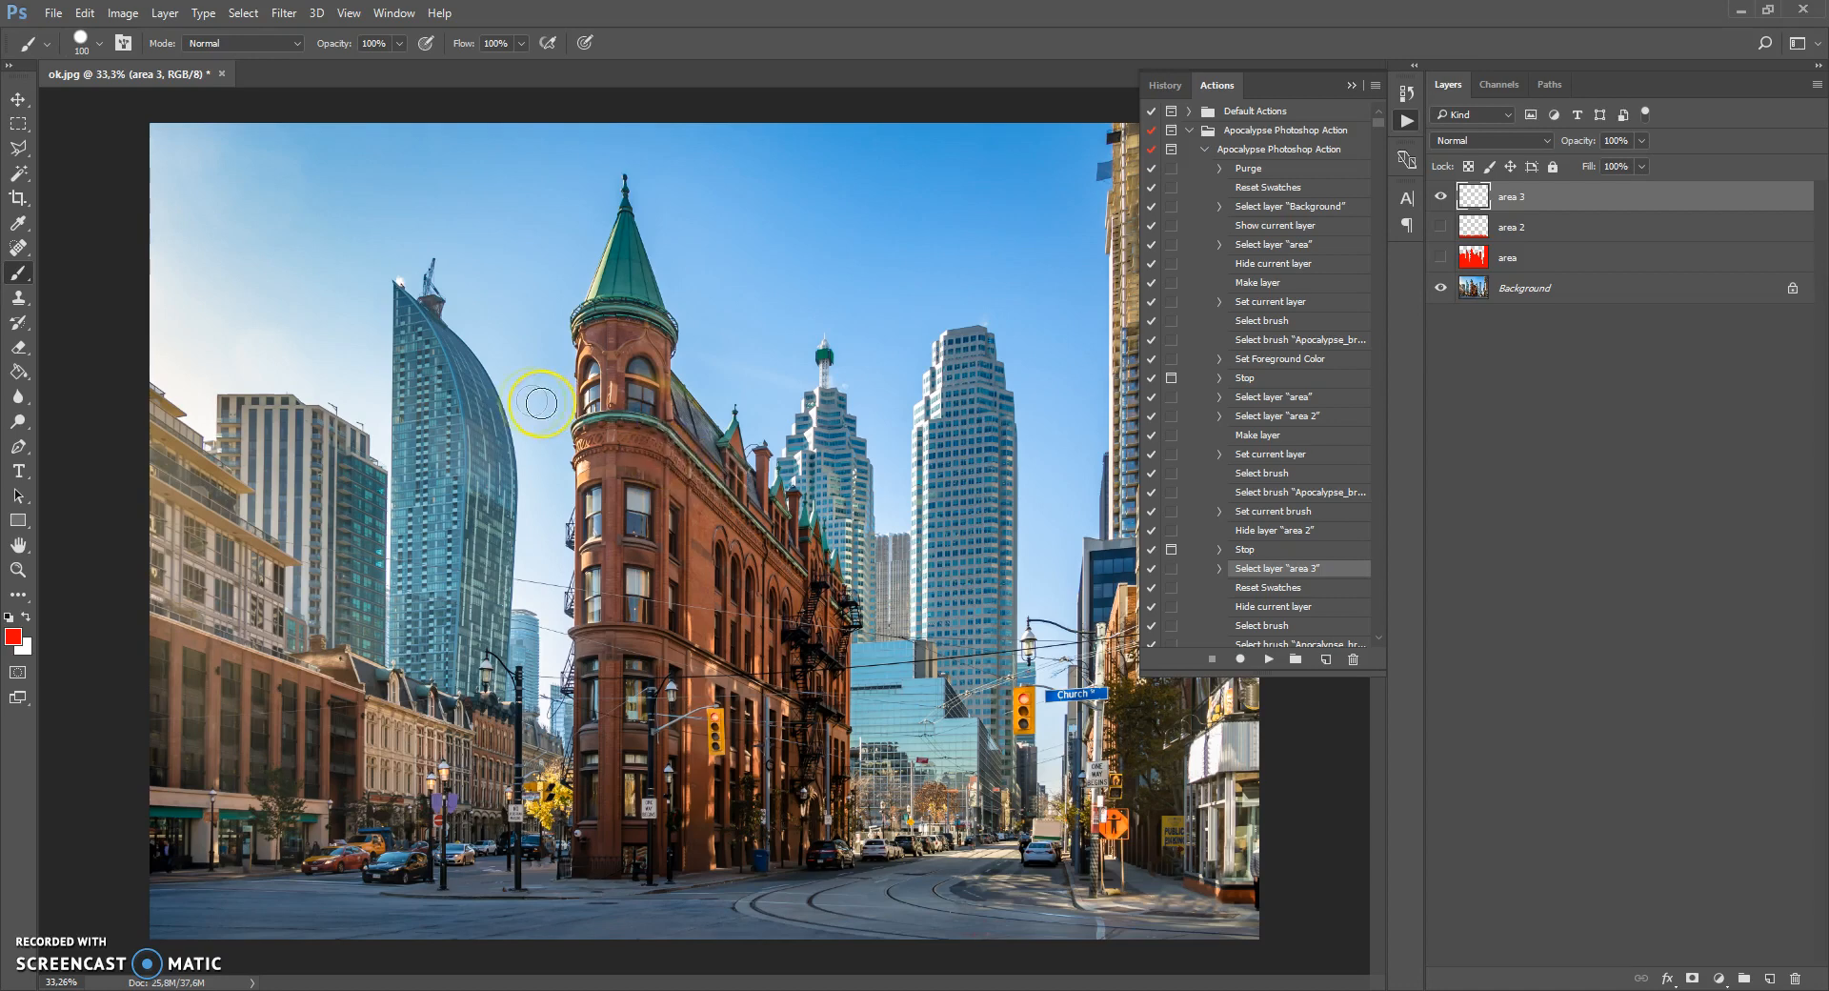
Paint red patches on area 3 with the 100 px brush over the left towers, the green-spired building and the right-centre skyscraper.
right_click(656, 395)
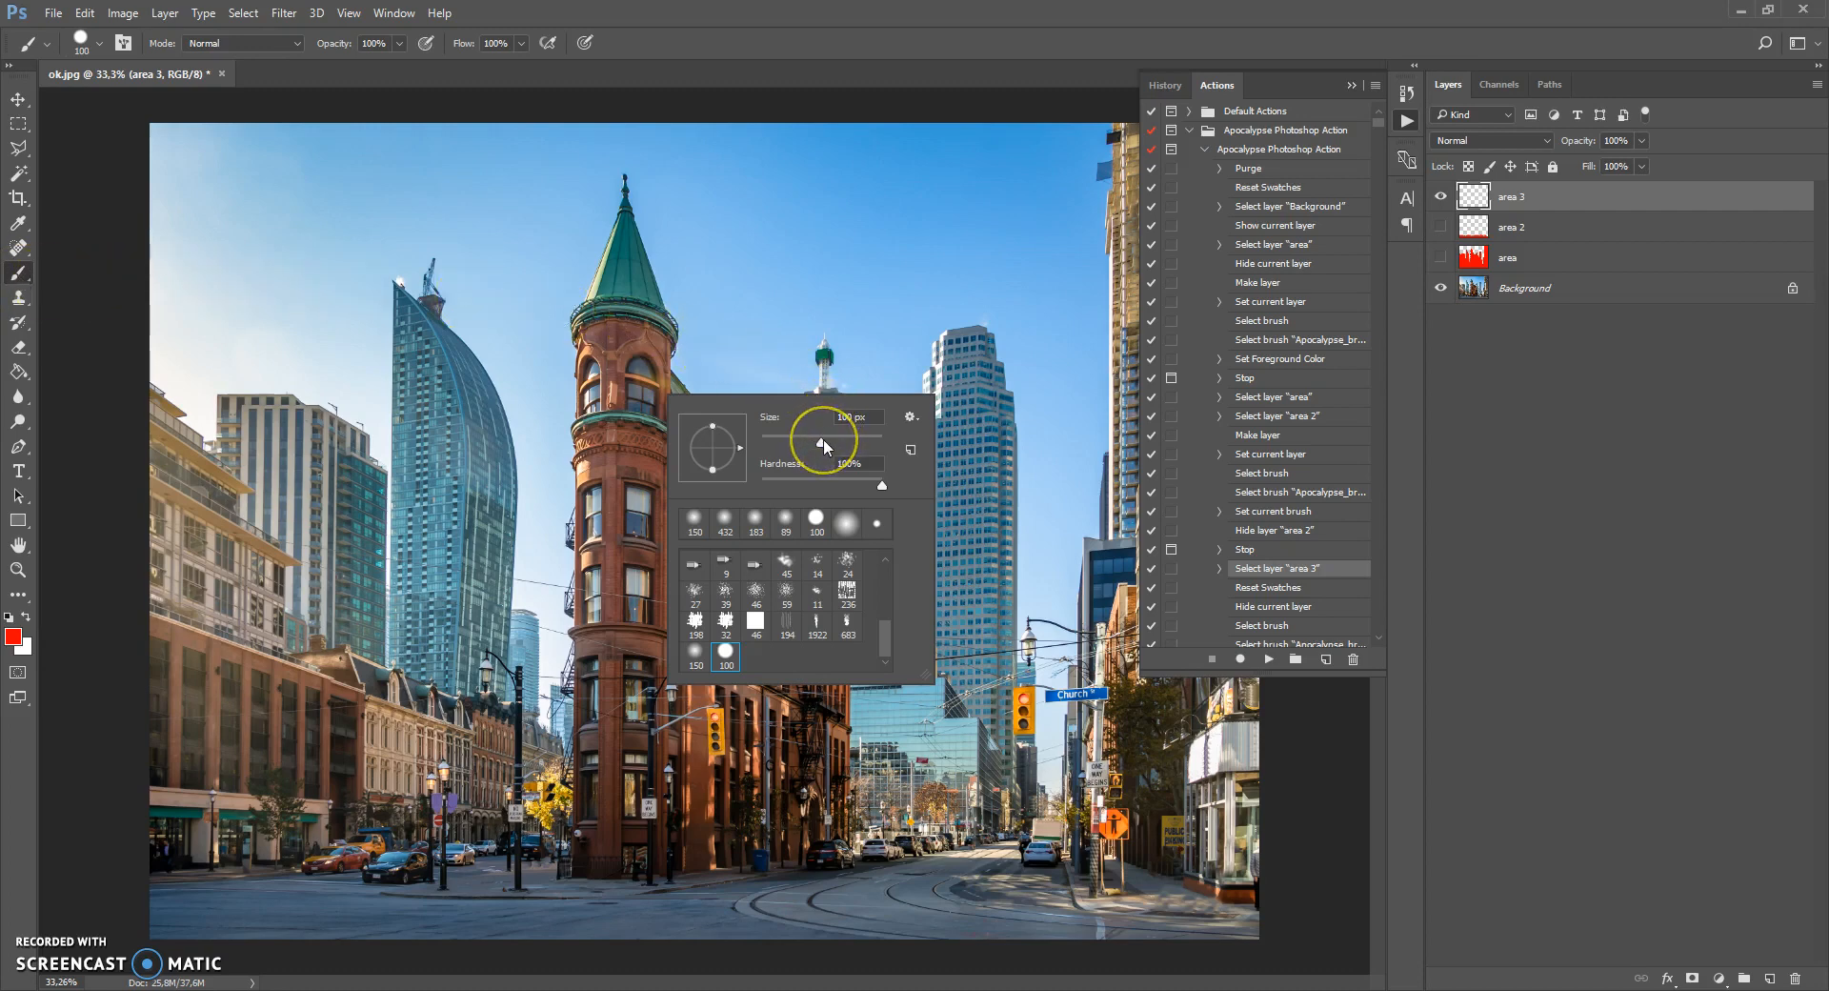
right_click(734, 343)
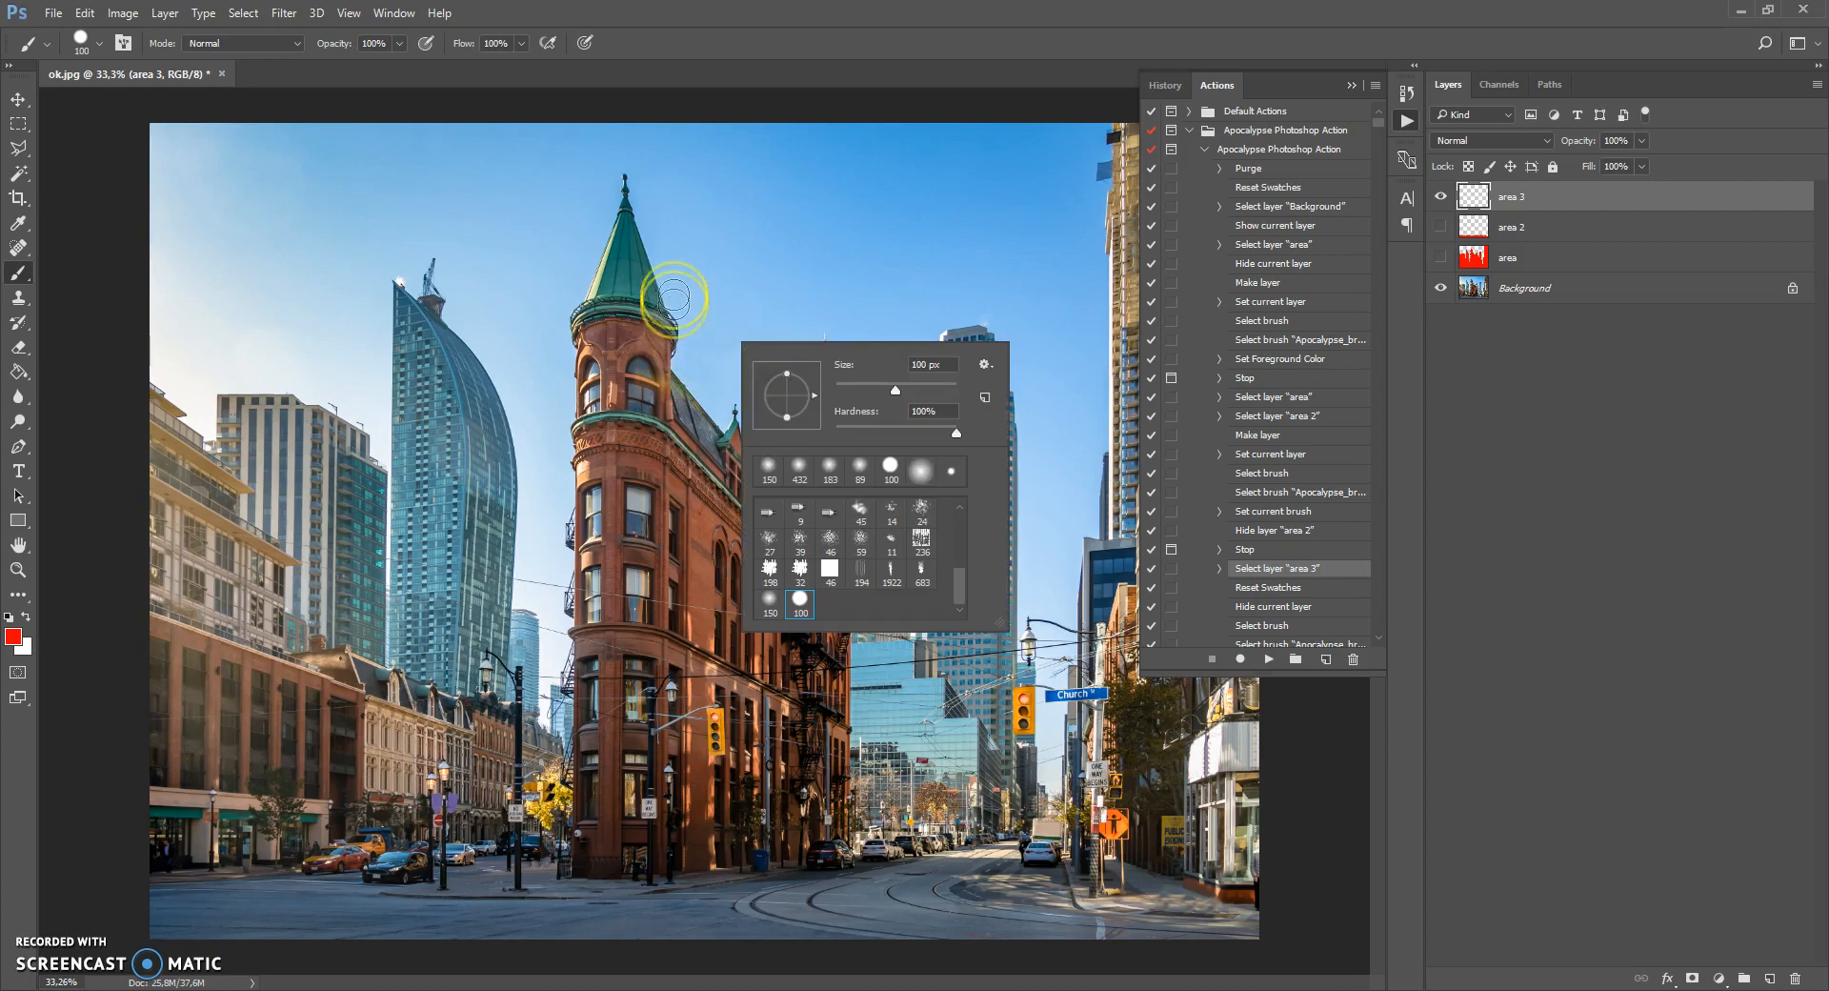
left_click_drag(610, 260, 589, 271)
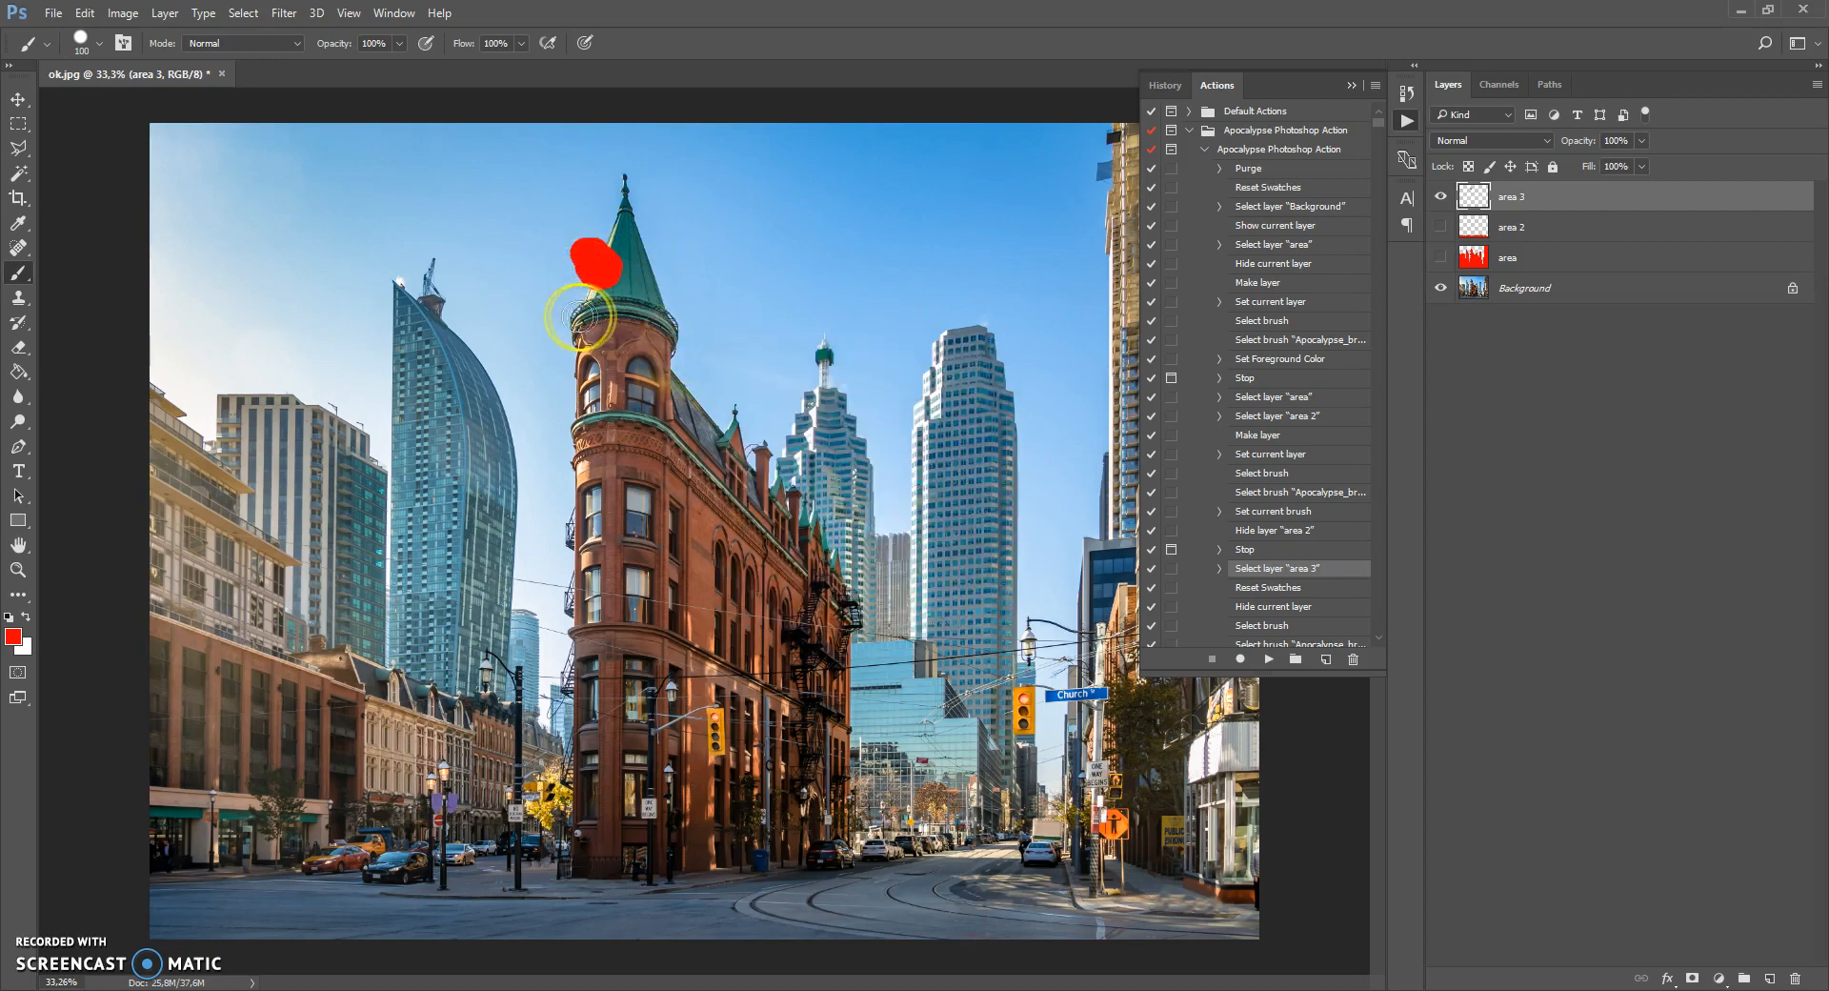
mouse_move(483, 359)
left_mouse_down()
mouse_move(493, 410)
mouse_move(474, 340)
mouse_move(489, 416)
mouse_move(228, 393)
mouse_move(341, 422)
left_mouse_up()
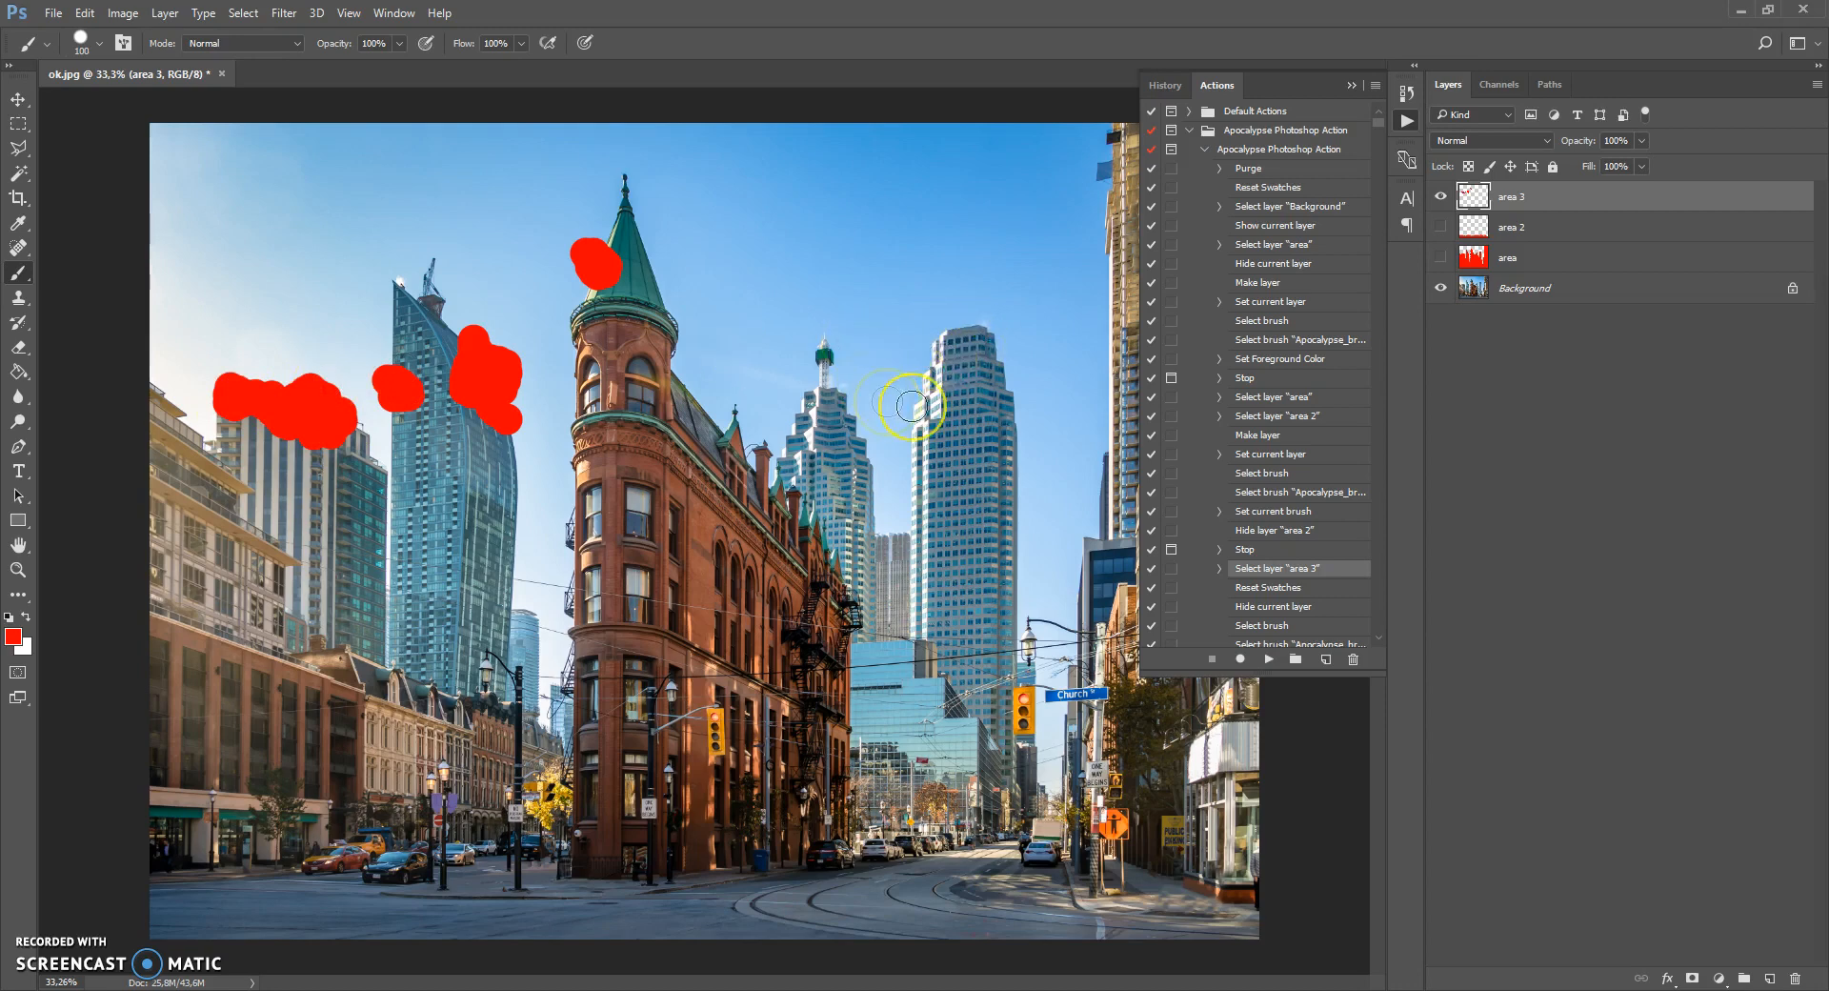
mouse_move(1028, 490)
left_mouse_down()
mouse_move(981, 470)
mouse_move(960, 490)
mouse_move(963, 531)
mouse_move(1007, 518)
left_mouse_up()
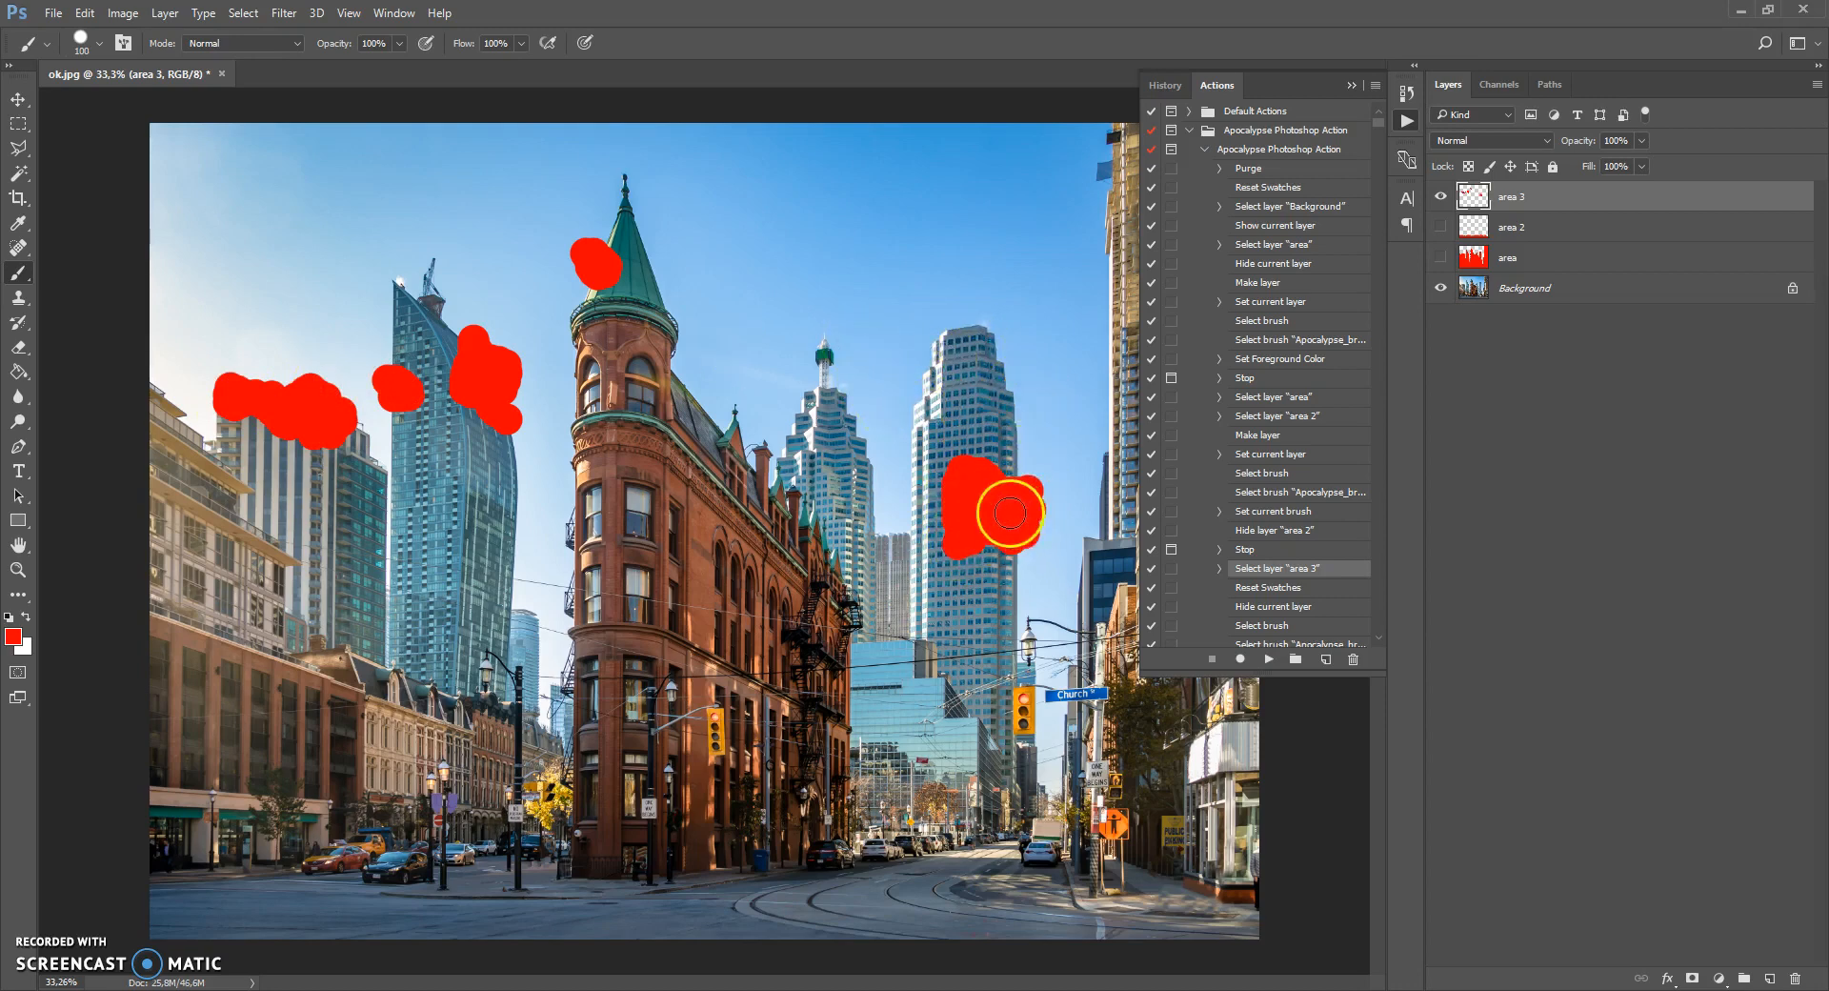
left_click_drag(681, 331, 682, 322)
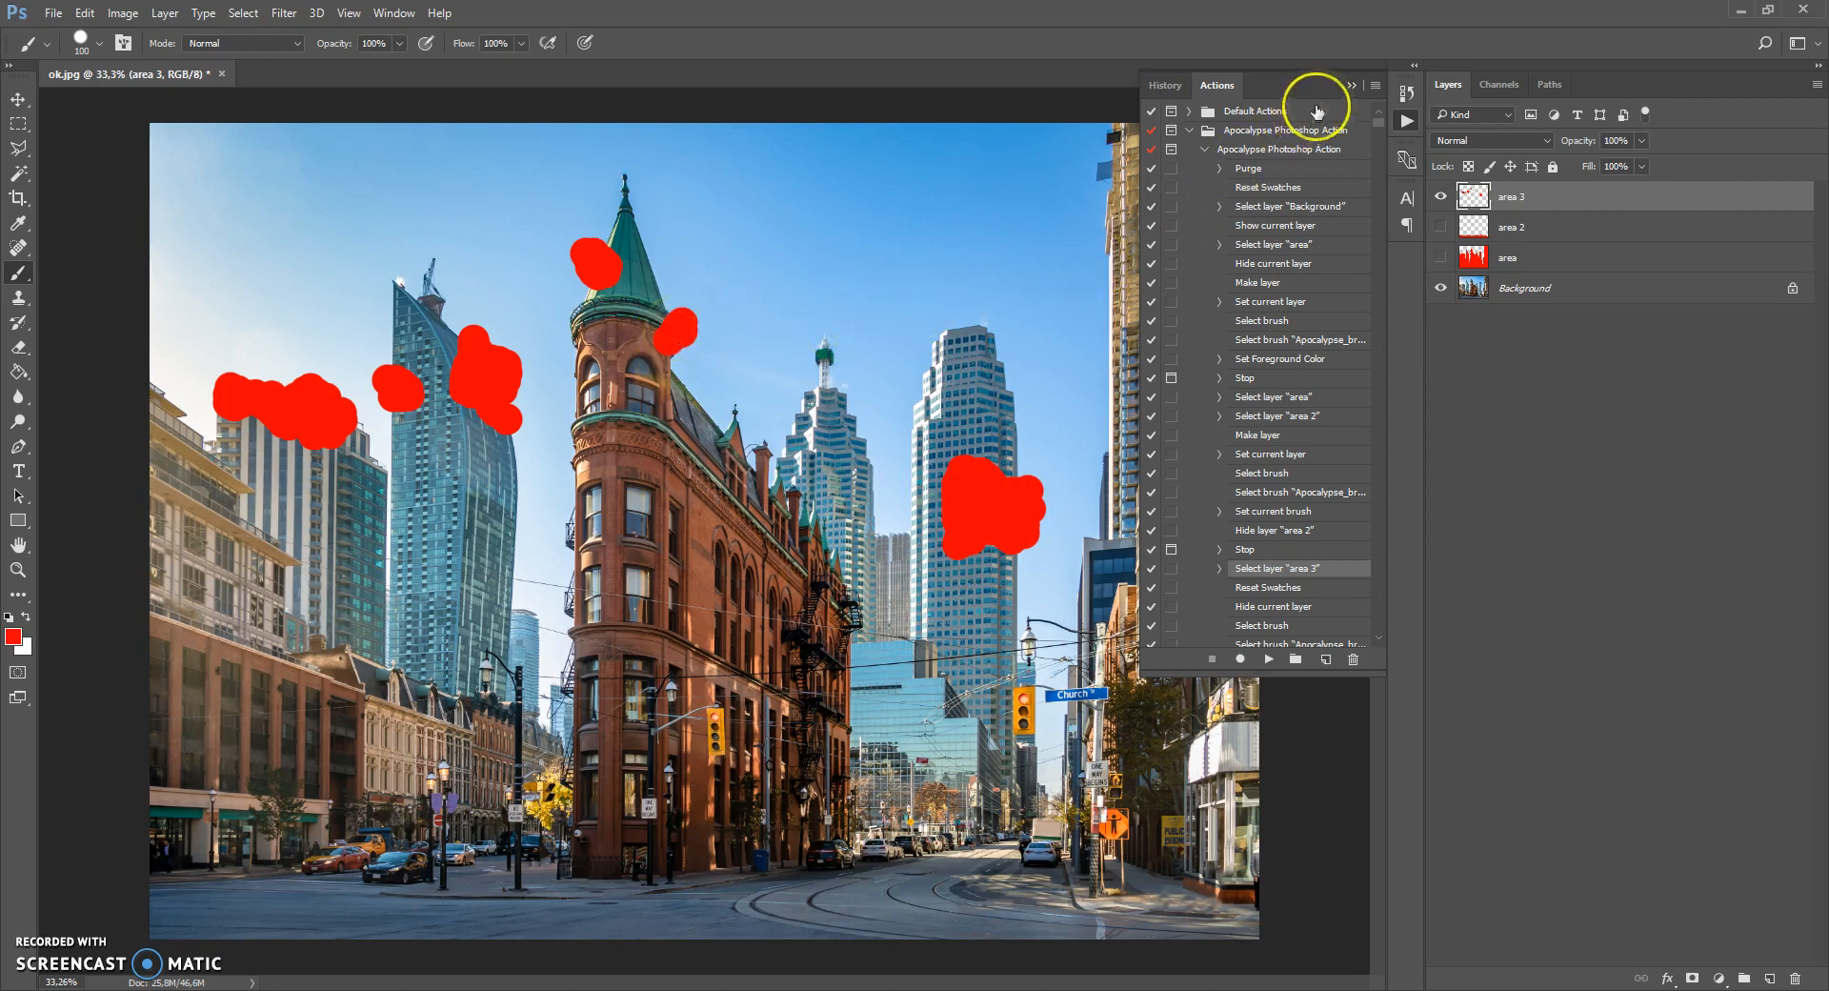
Collapse the actions list and paint two red patches on area 3 along the left edge of the far-right tower.
left_click(1351, 85)
mouse_move(1094, 184)
left_mouse_down()
mouse_move(1108, 223)
mouse_move(1143, 184)
left_mouse_up()
mouse_move(1113, 310)
left_mouse_down()
mouse_move(1126, 353)
mouse_move(1126, 337)
mouse_move(1153, 347)
mouse_move(1111, 346)
left_mouse_up()
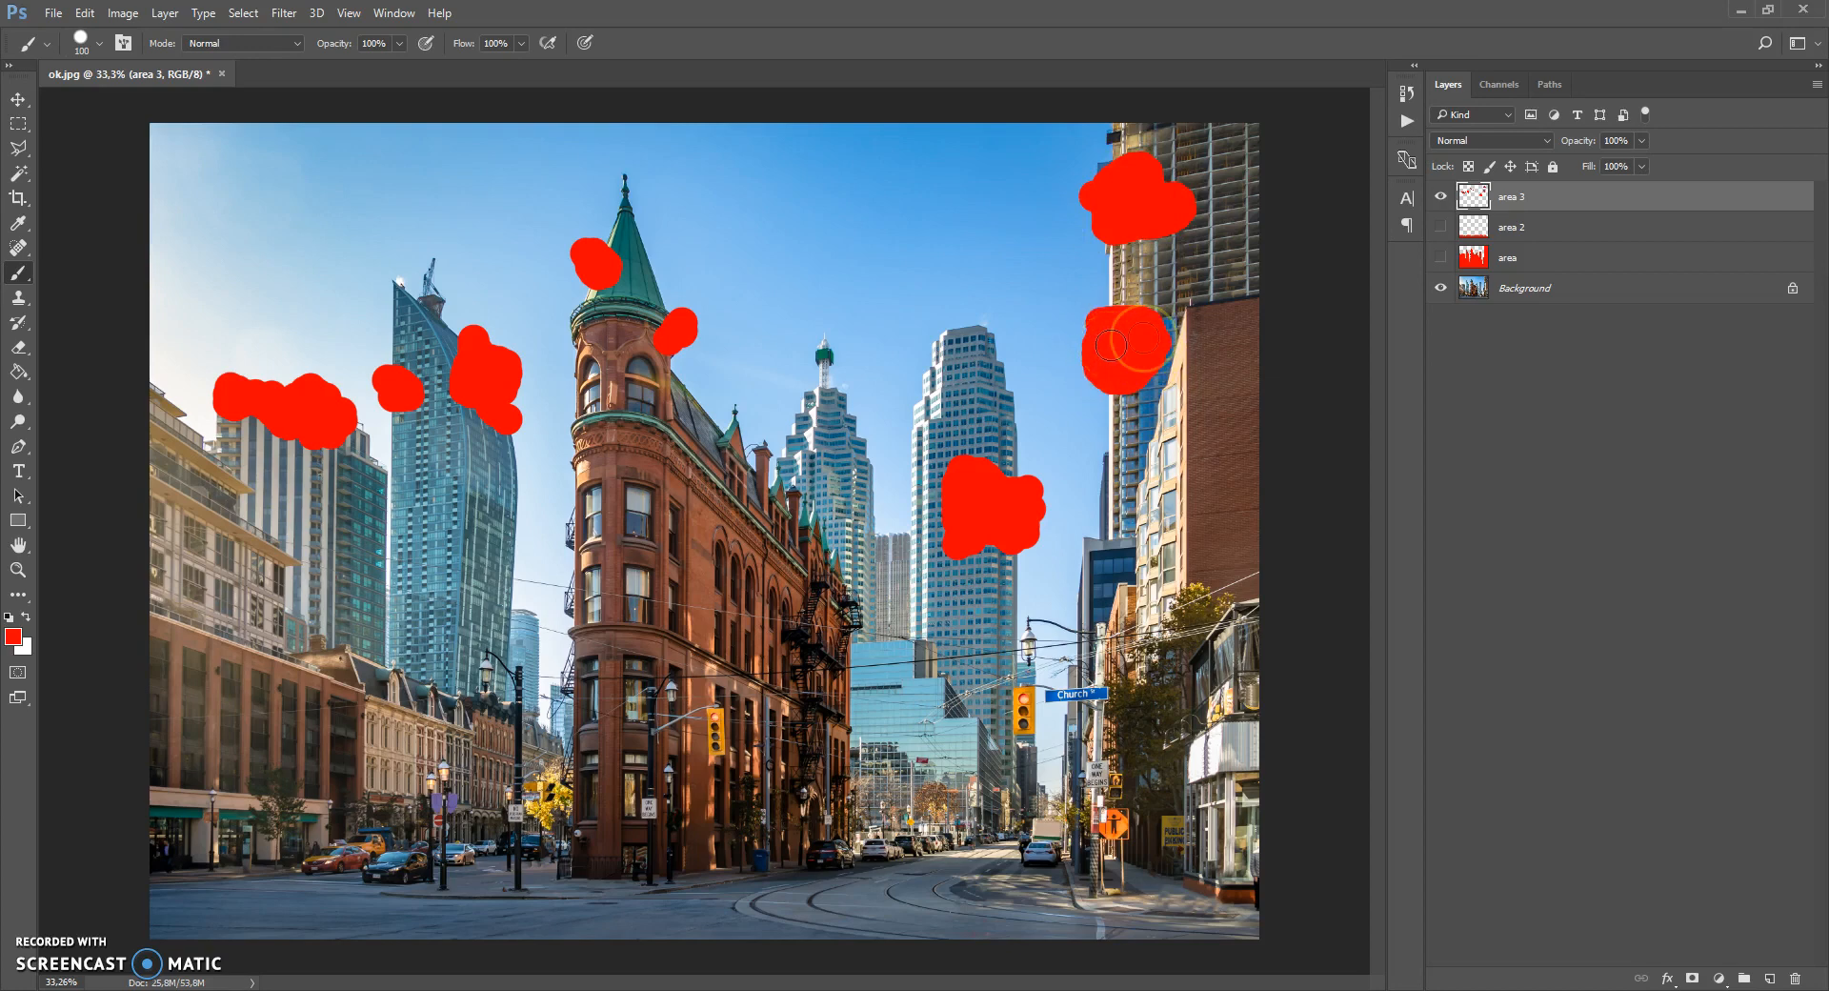
Resume the Apocalypse Photoshop Action and let it run to the end, and collapse the actions list.
left_click(1407, 120)
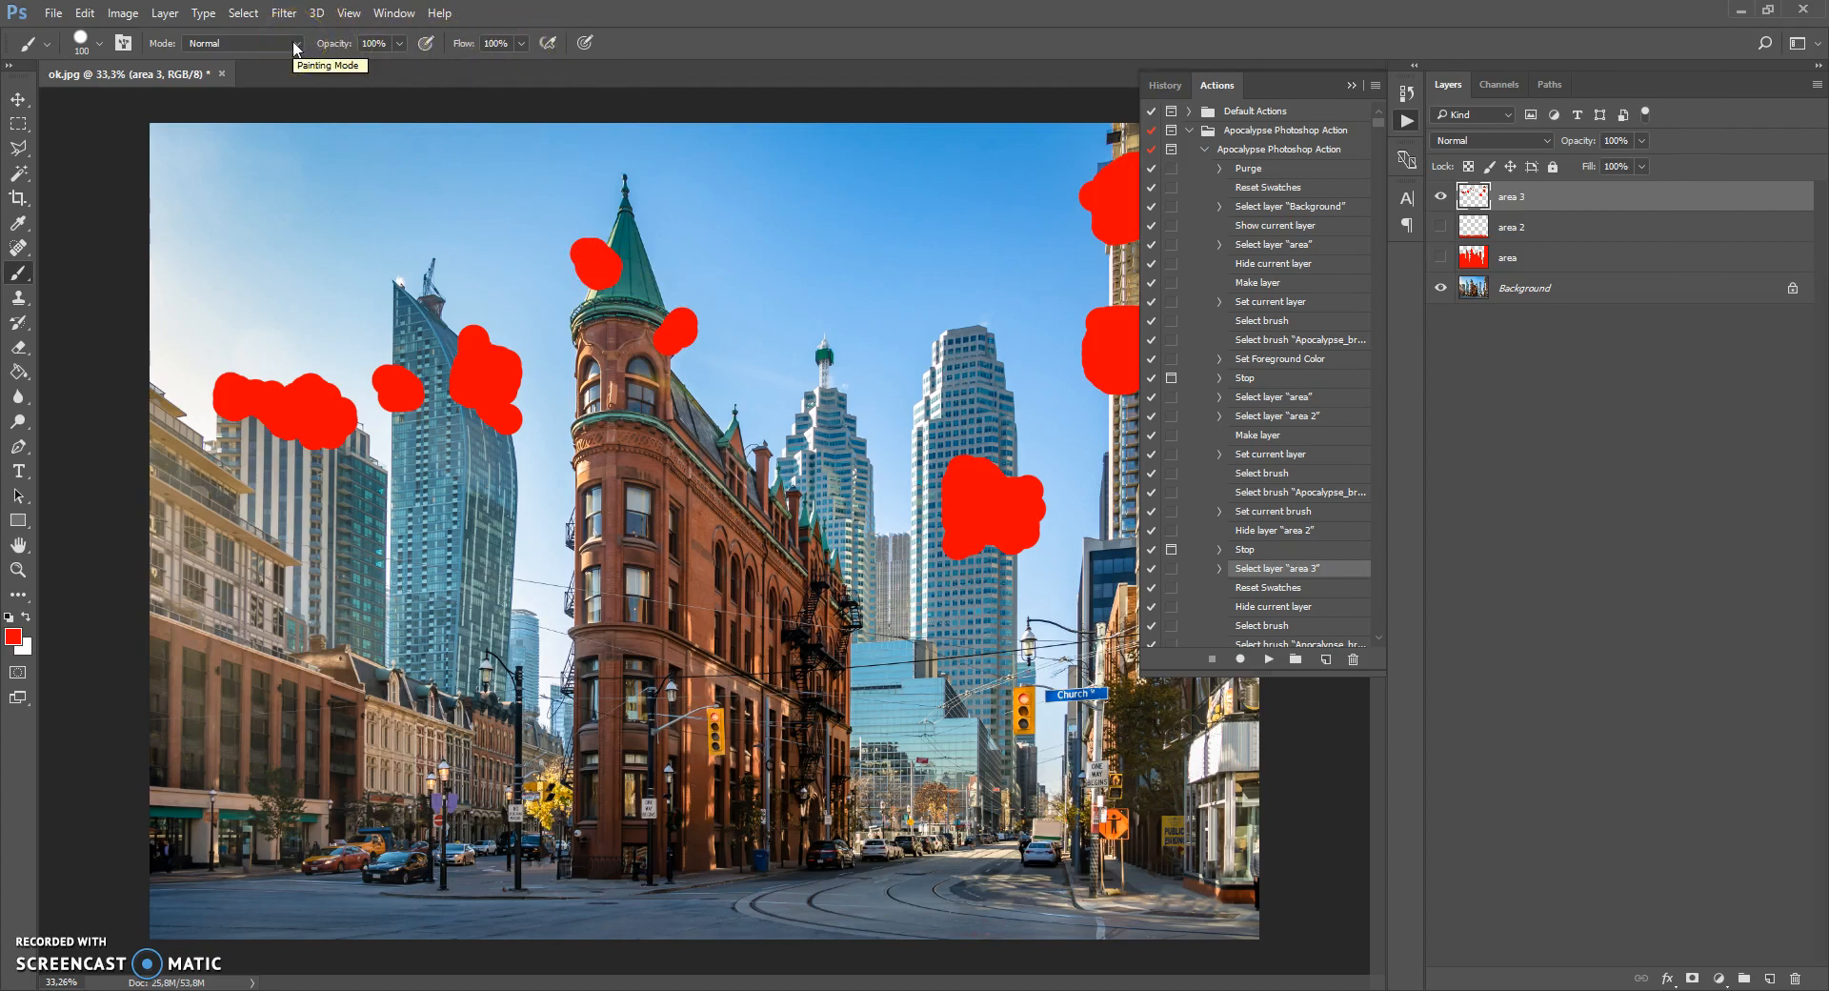
left_click(1267, 659)
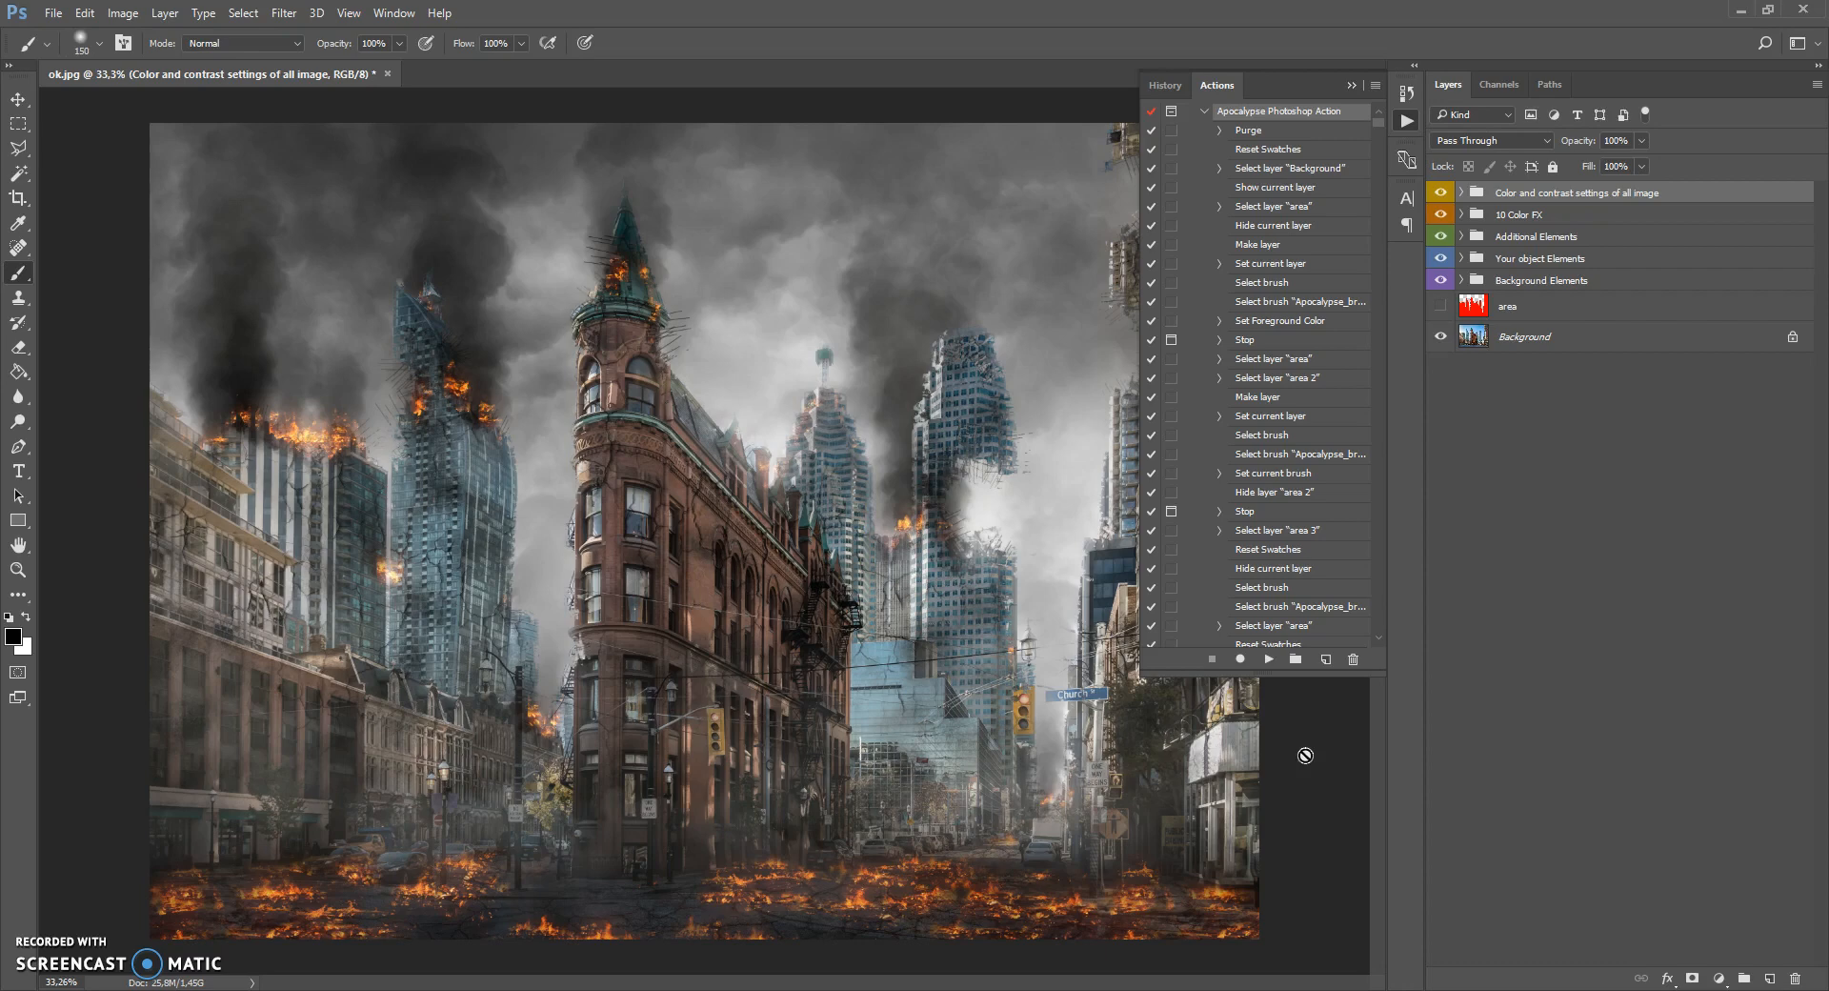
left_click(1351, 84)
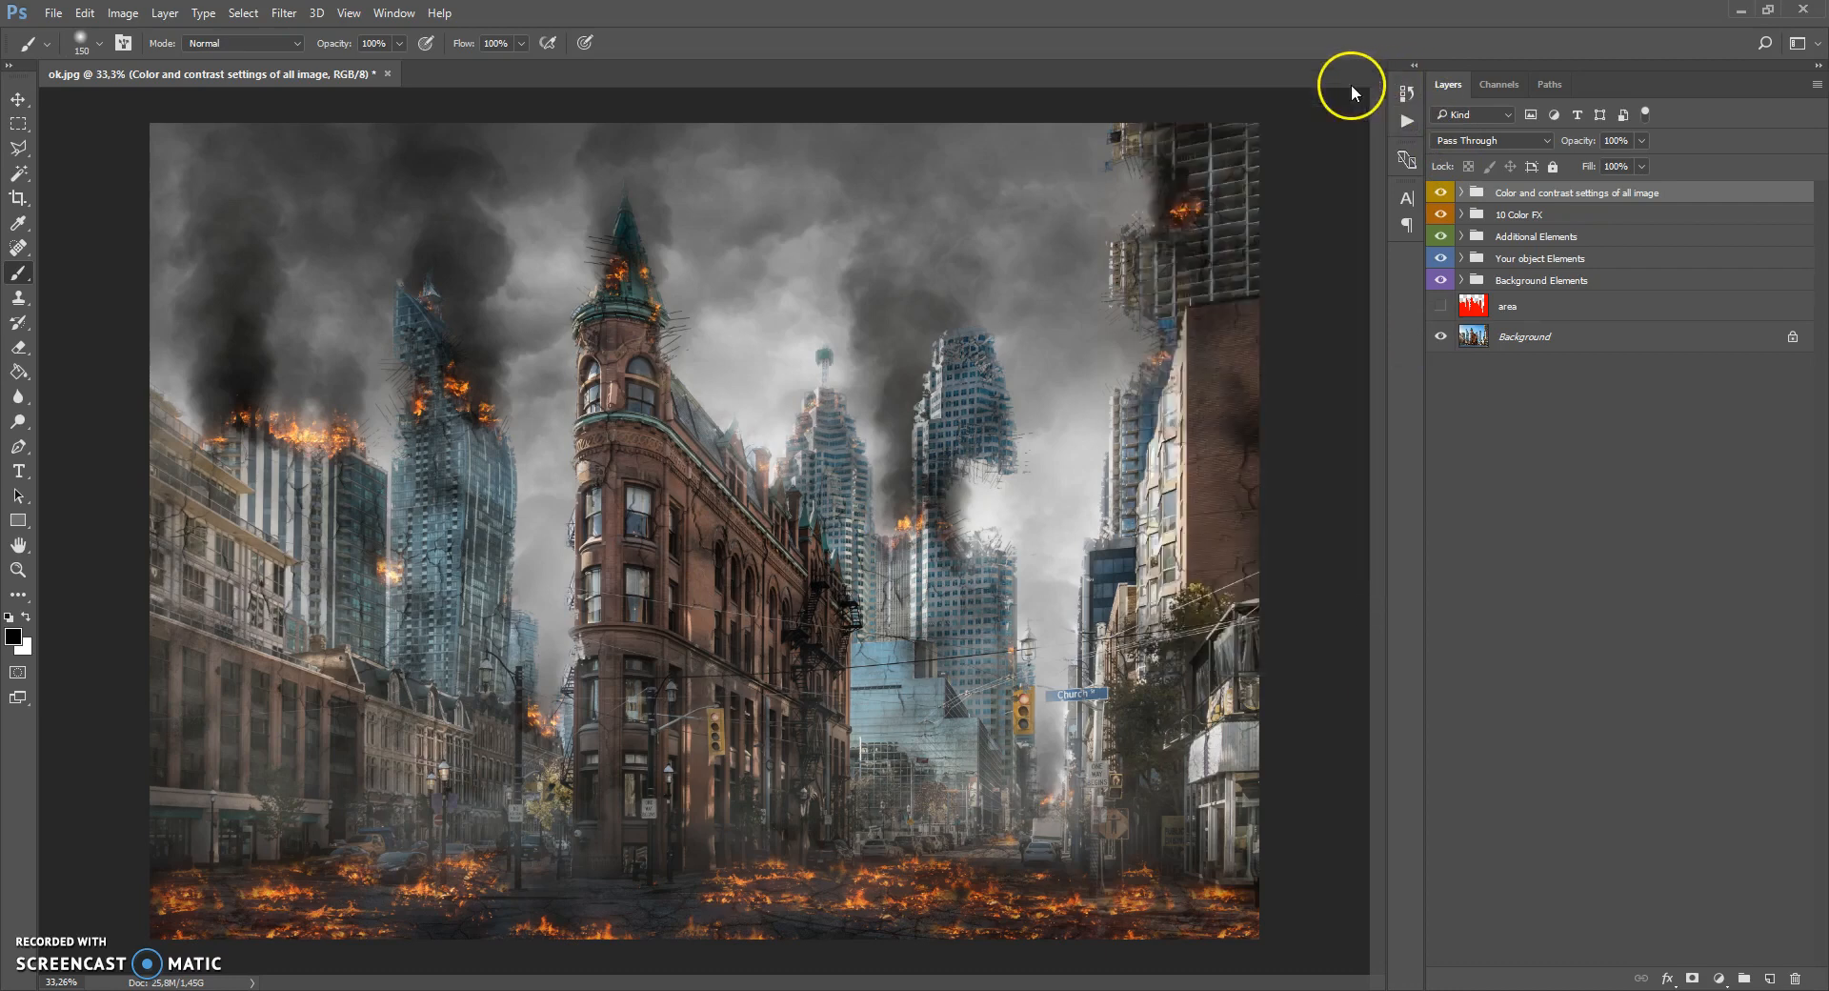
Examine the fire, smoke and floor/asphalt layers inside the Your object Elements group, and collapse the group again.
left_click(1462, 236)
left_click(1462, 236)
left_click(1461, 258, "alt")
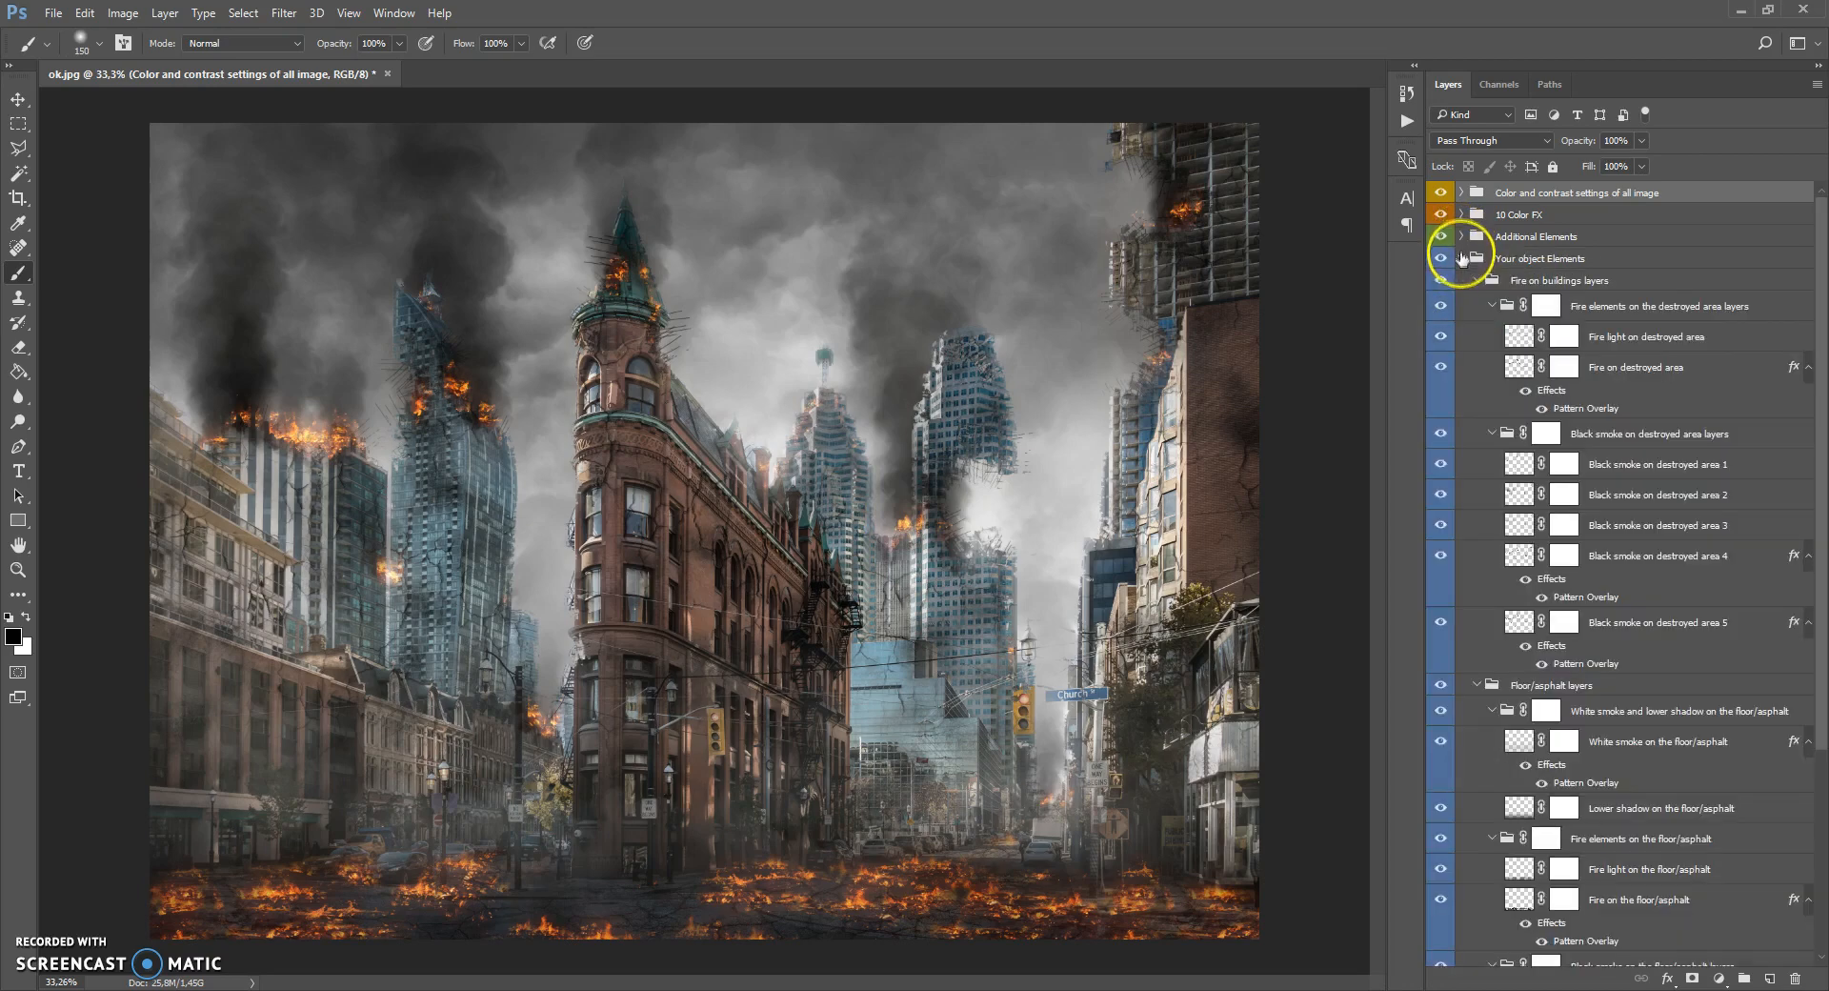
scroll(1617, 469, "down", 10)
scroll(1618, 469, "up", 10)
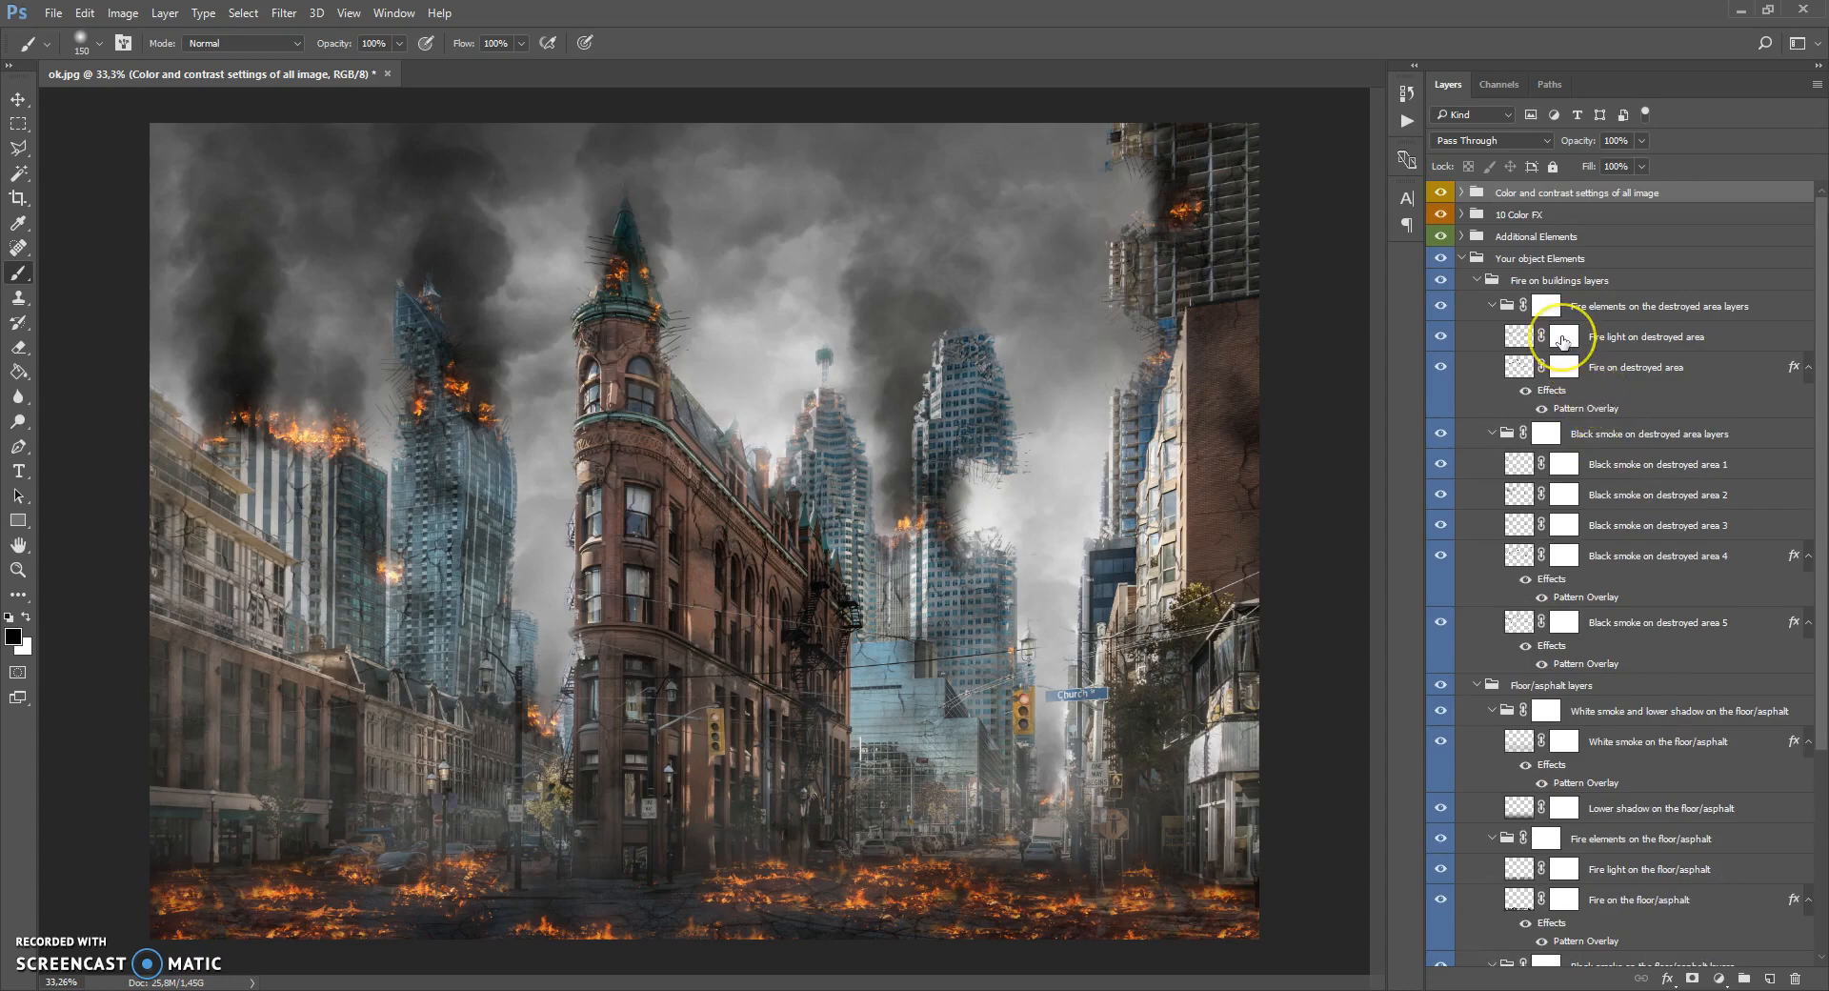
scroll(1555, 345, "down", 2)
scroll(1561, 334, "up", 2)
left_click(1461, 257)
left_click(1460, 257)
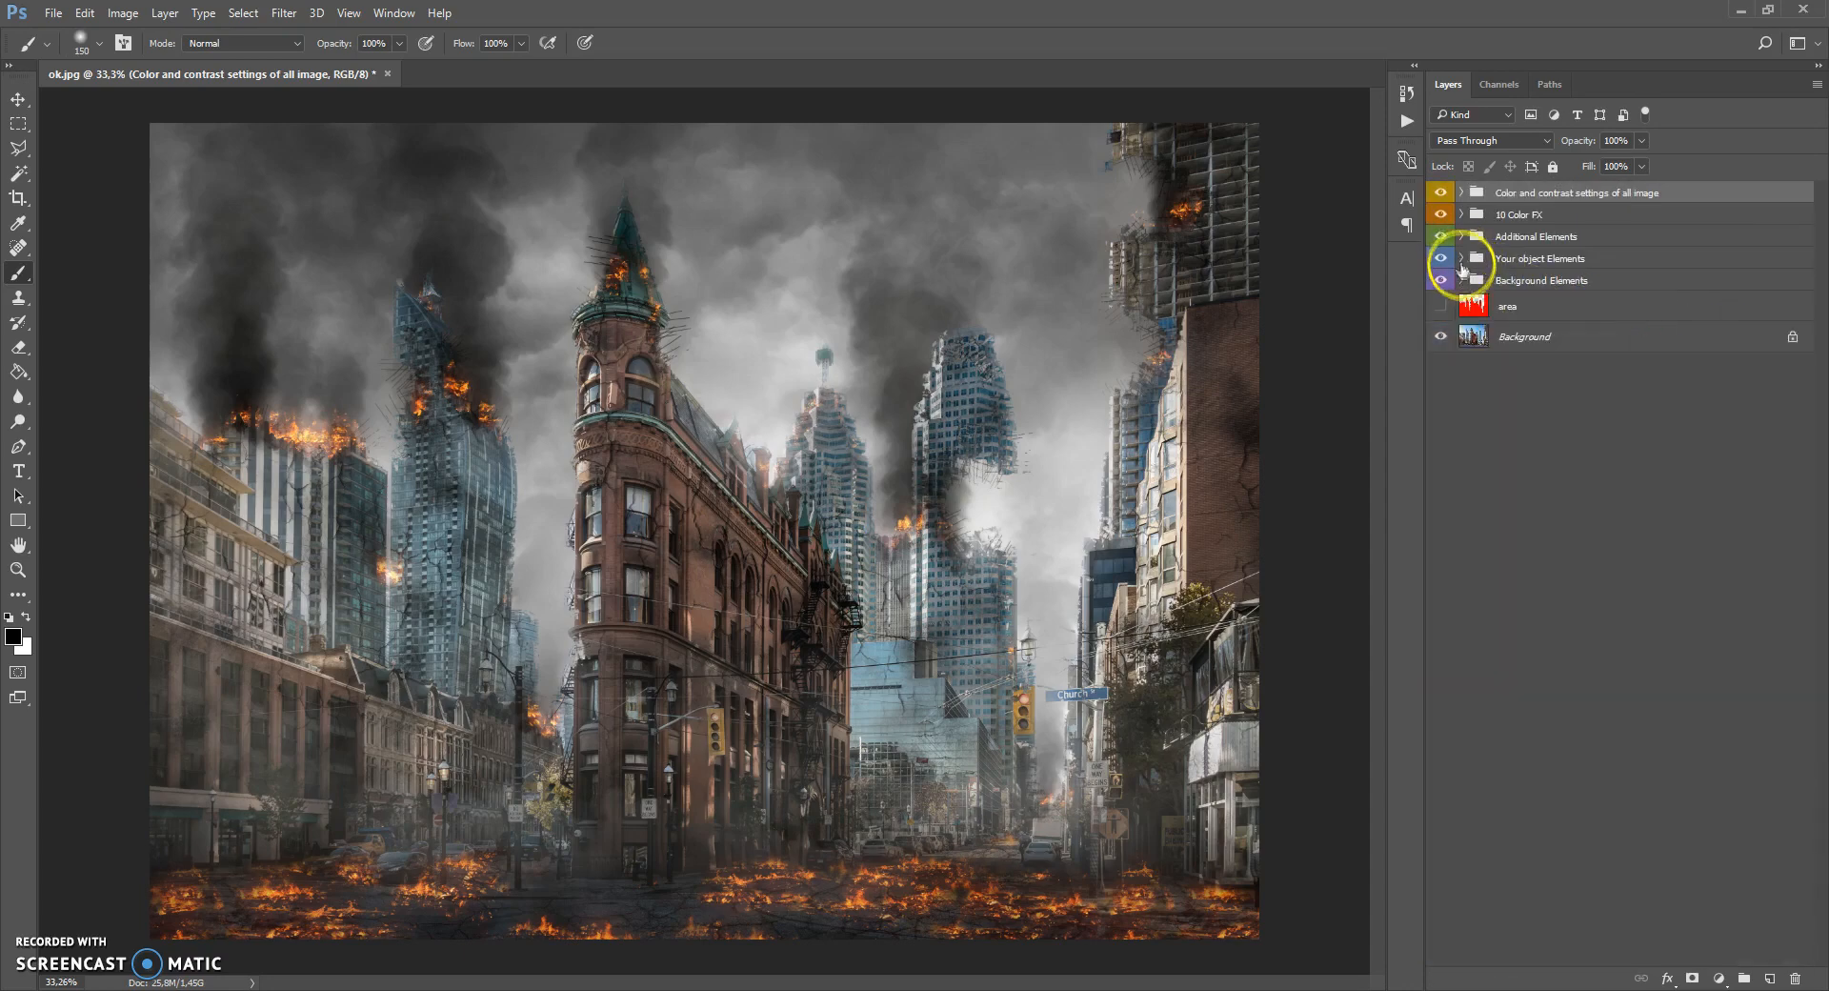
Look briefly inside the overall color and contrast, Your object Elements and Background Elements groups, leaving them collapsed.
left_click(1461, 193)
left_click(1462, 193)
left_click(1462, 259)
left_click(1461, 259)
left_click(1467, 280)
left_click(1462, 280)
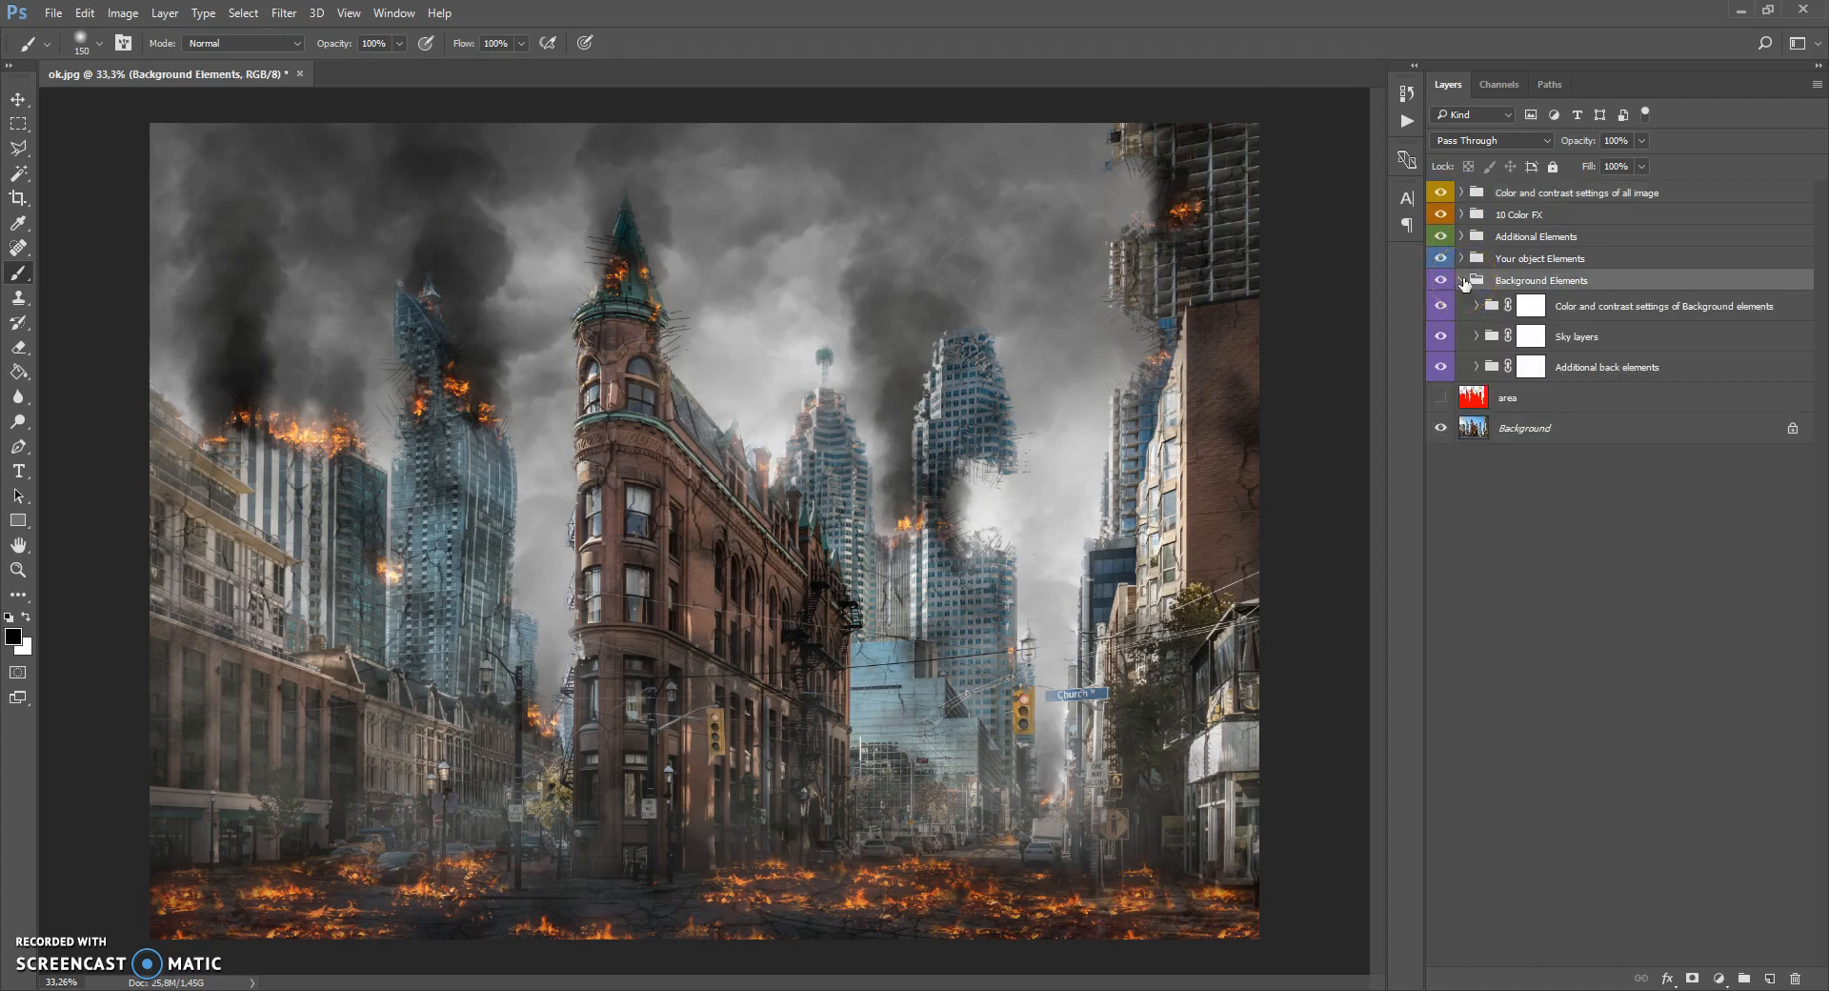
left_click(1463, 280)
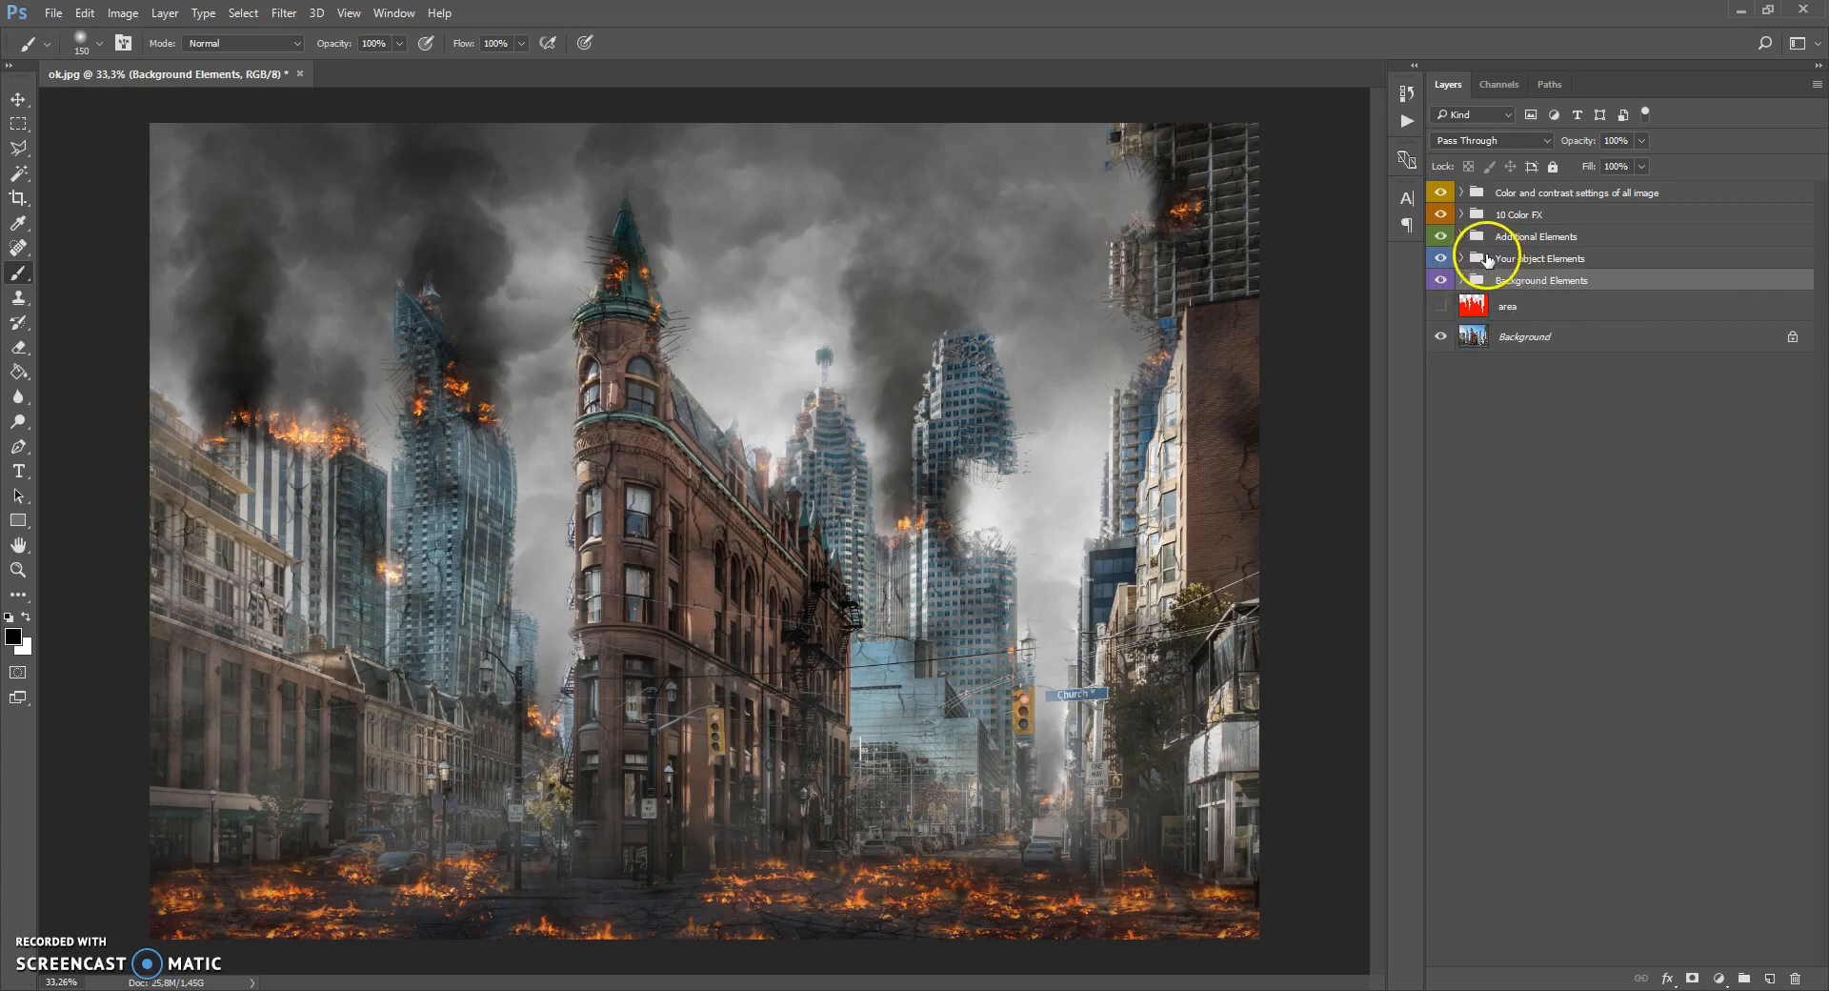
Review the five generated layer groups one by one, from Background Elements up to Color and contrast settings of all image.
left_click(1489, 258)
left_click(1480, 237)
left_click(1482, 215)
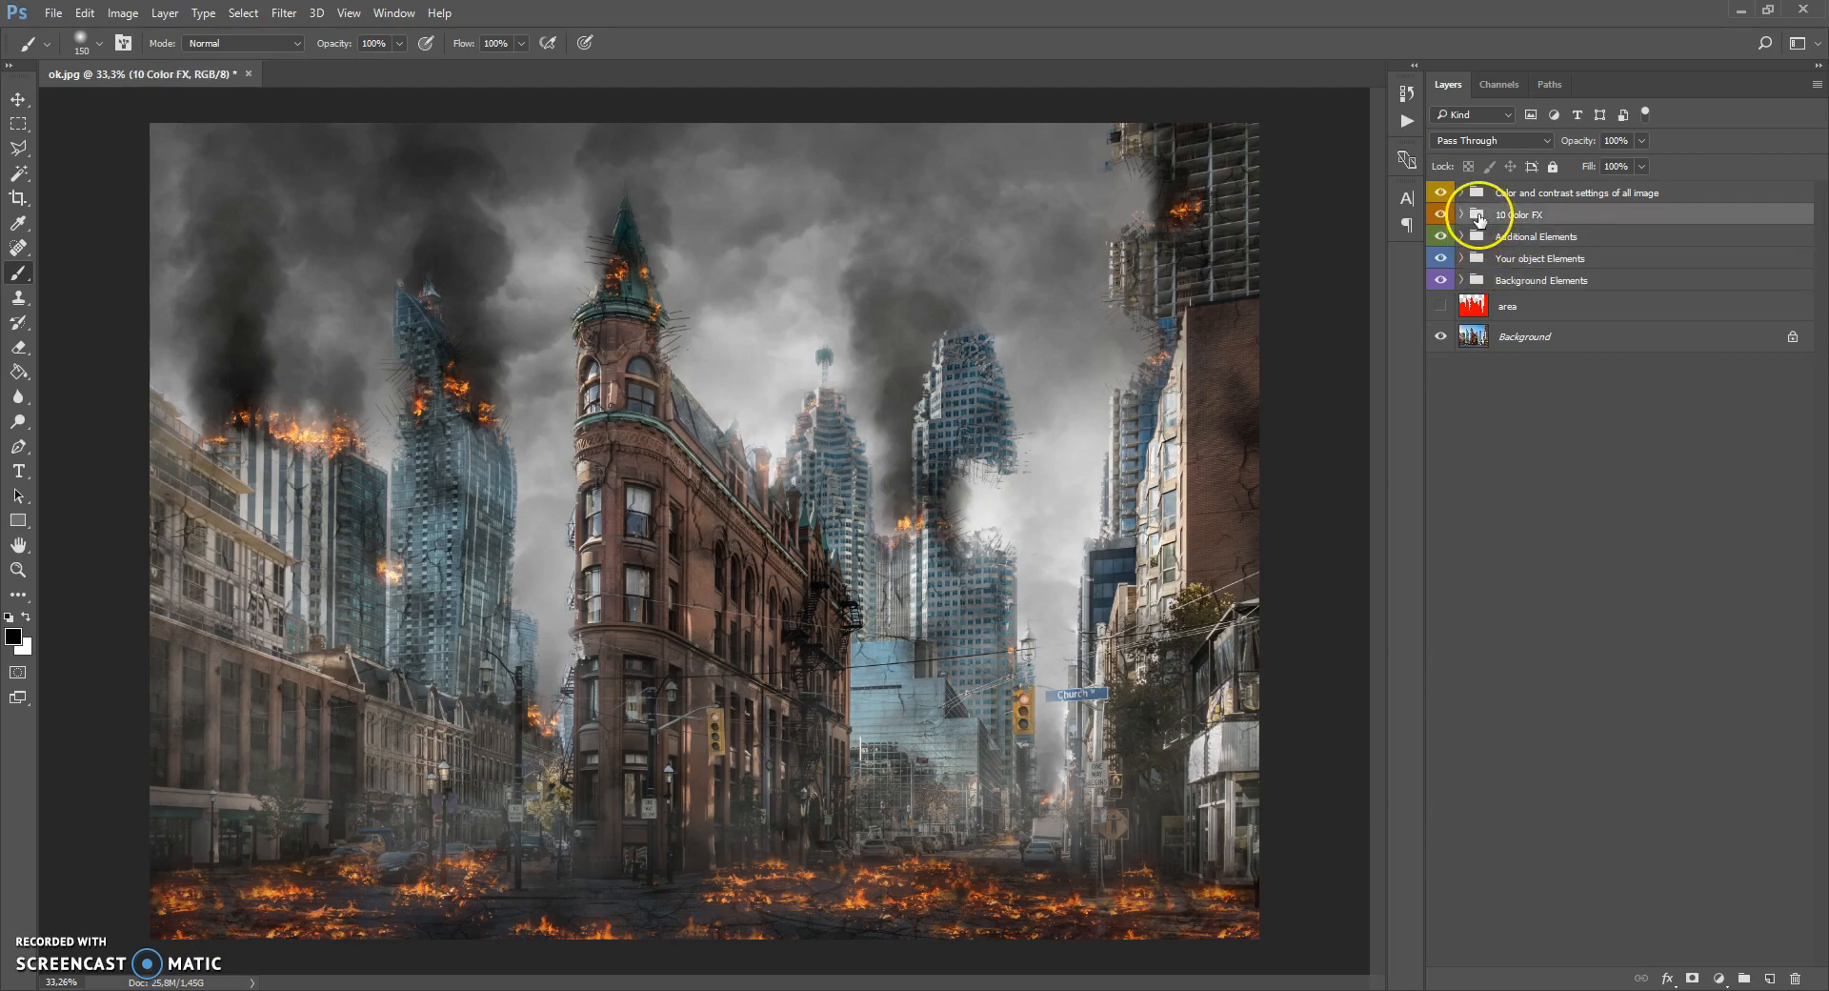
left_click(1482, 193)
left_click(1479, 281)
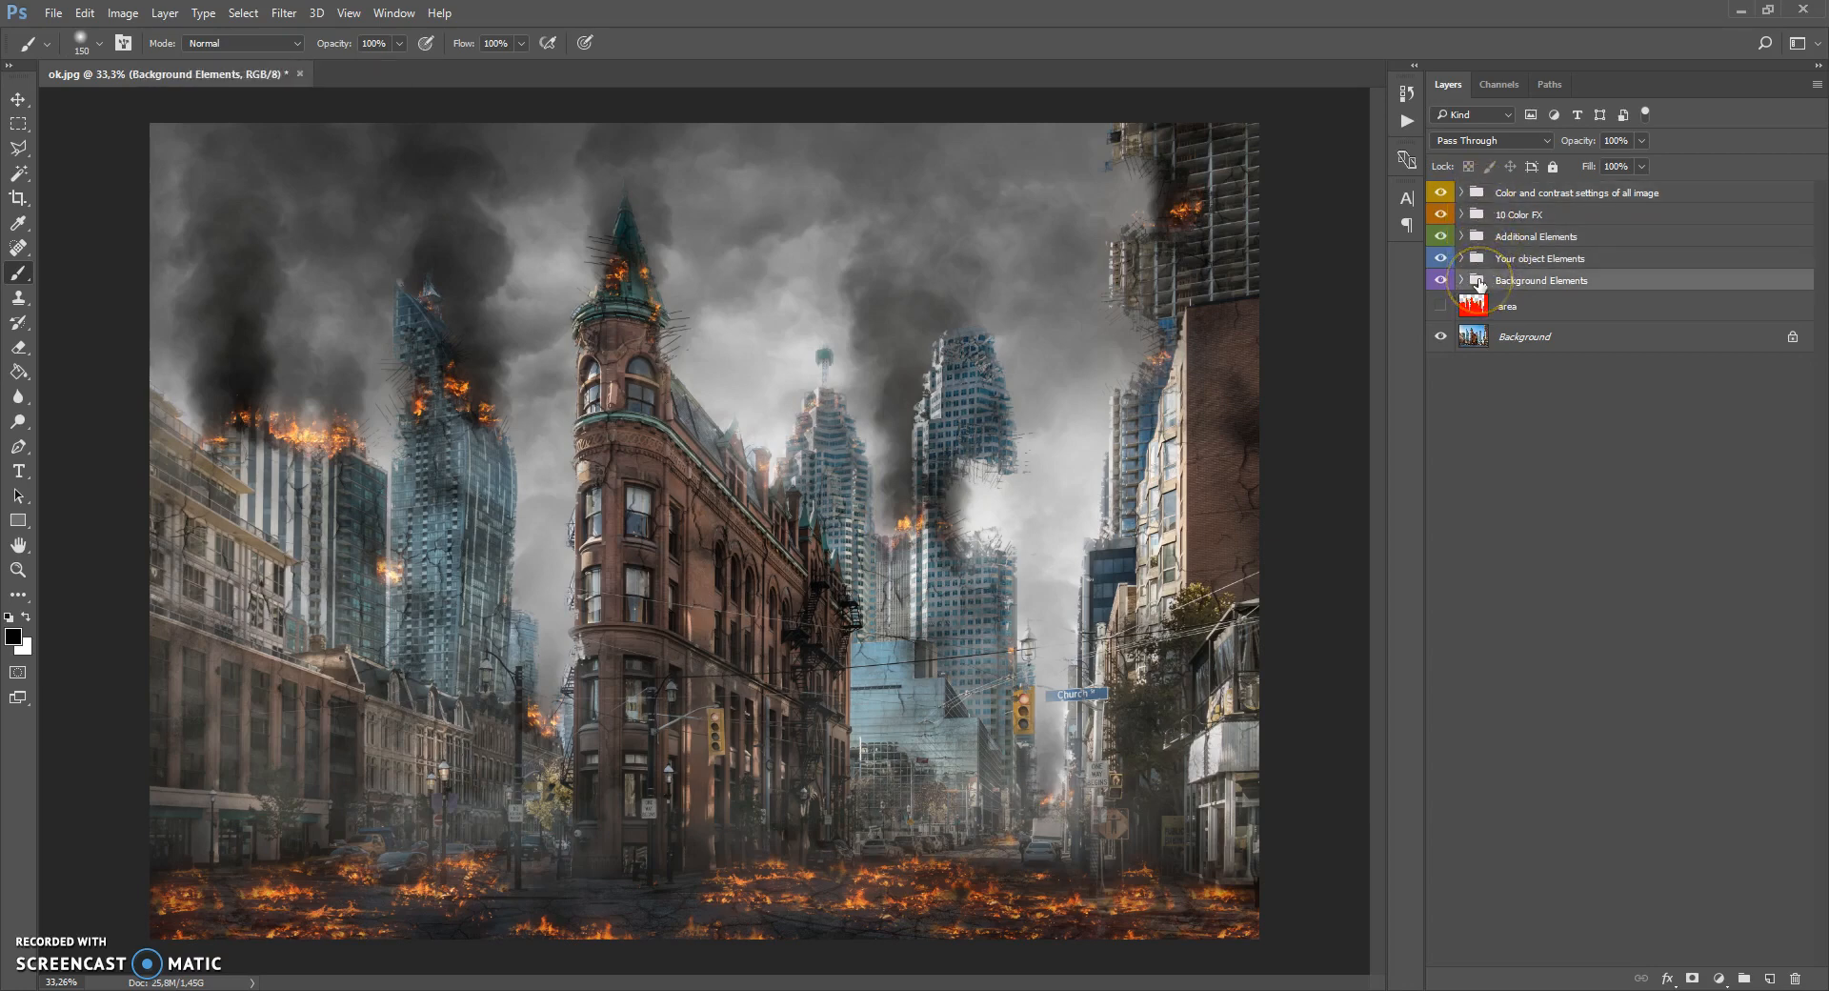
left_click(1480, 262)
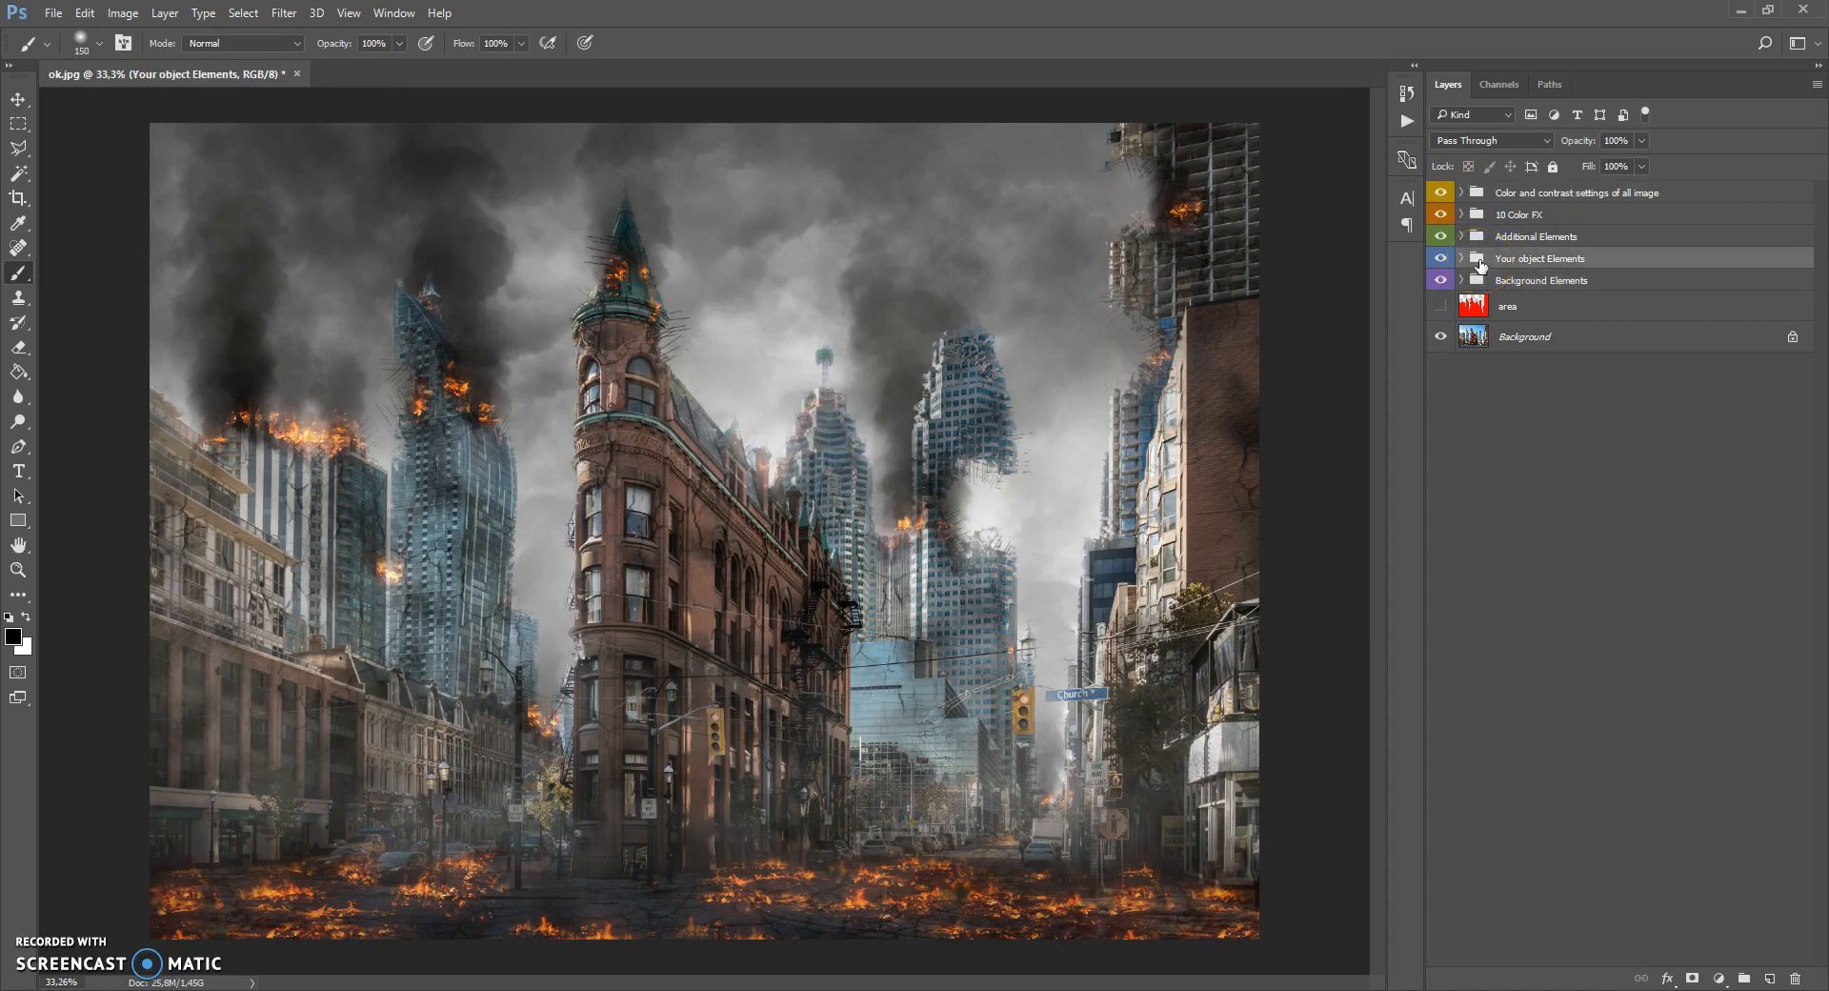
left_click(1482, 240)
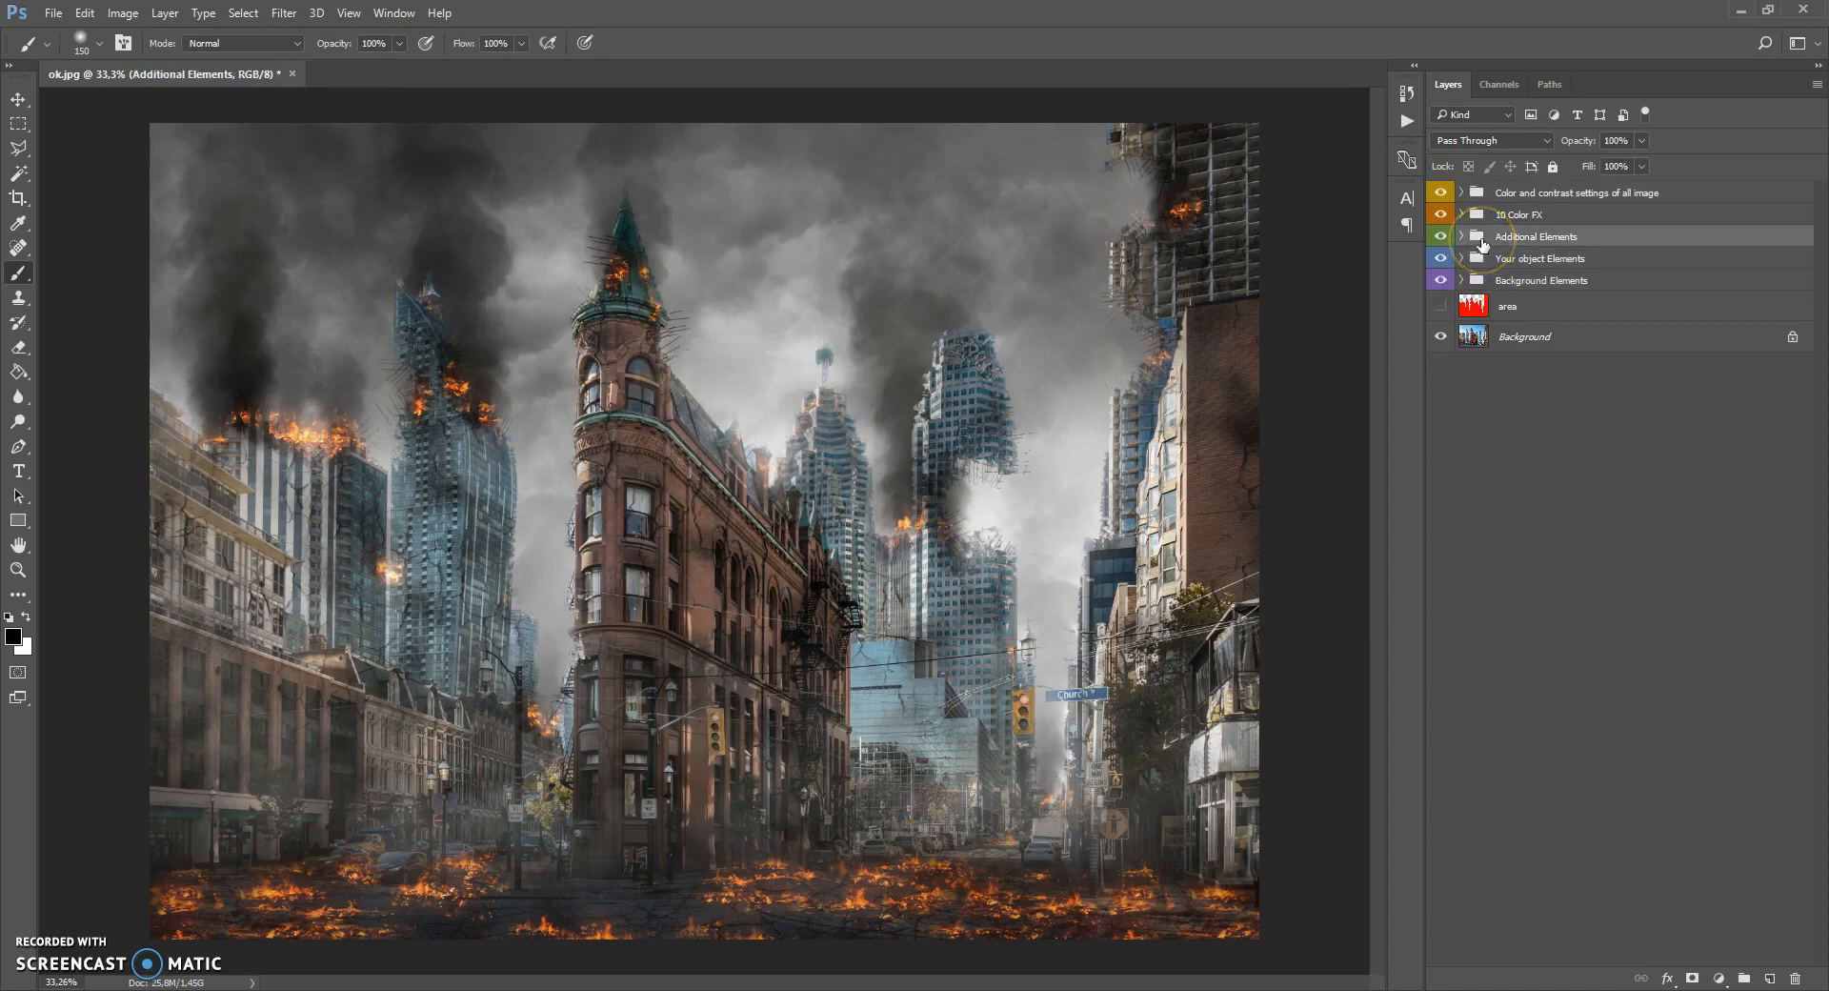
left_click(1477, 218)
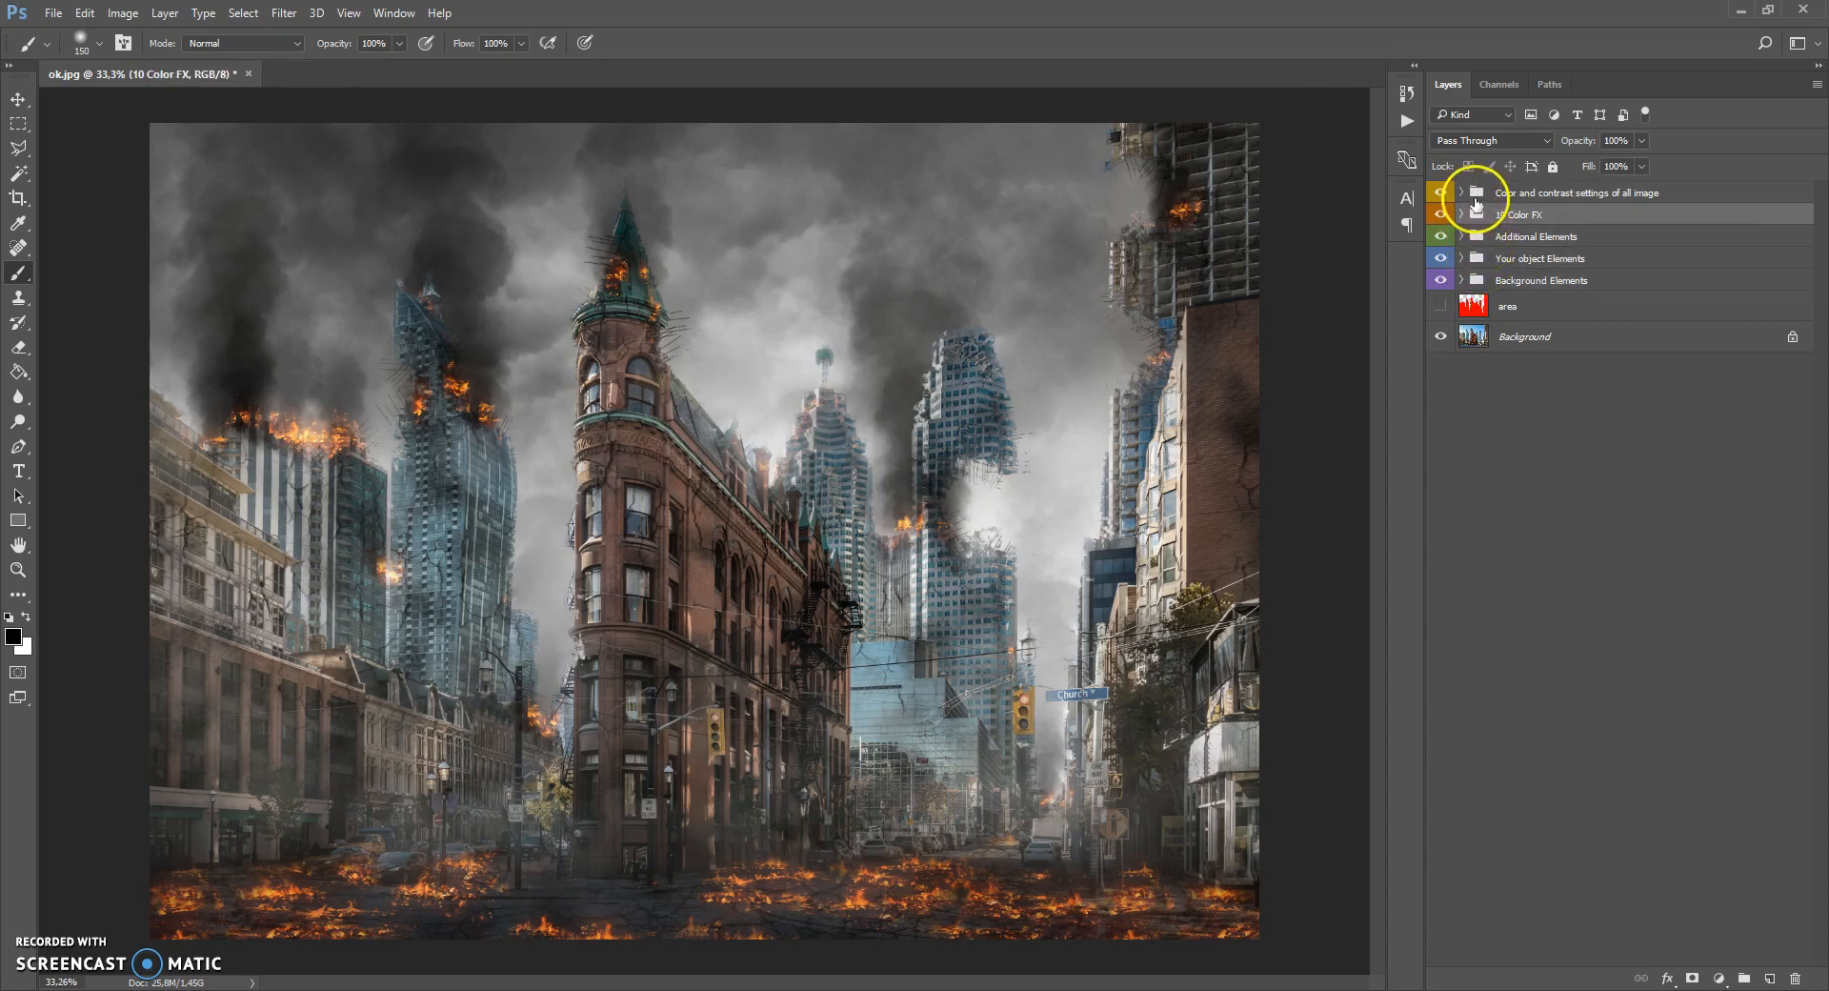
left_click(1479, 198)
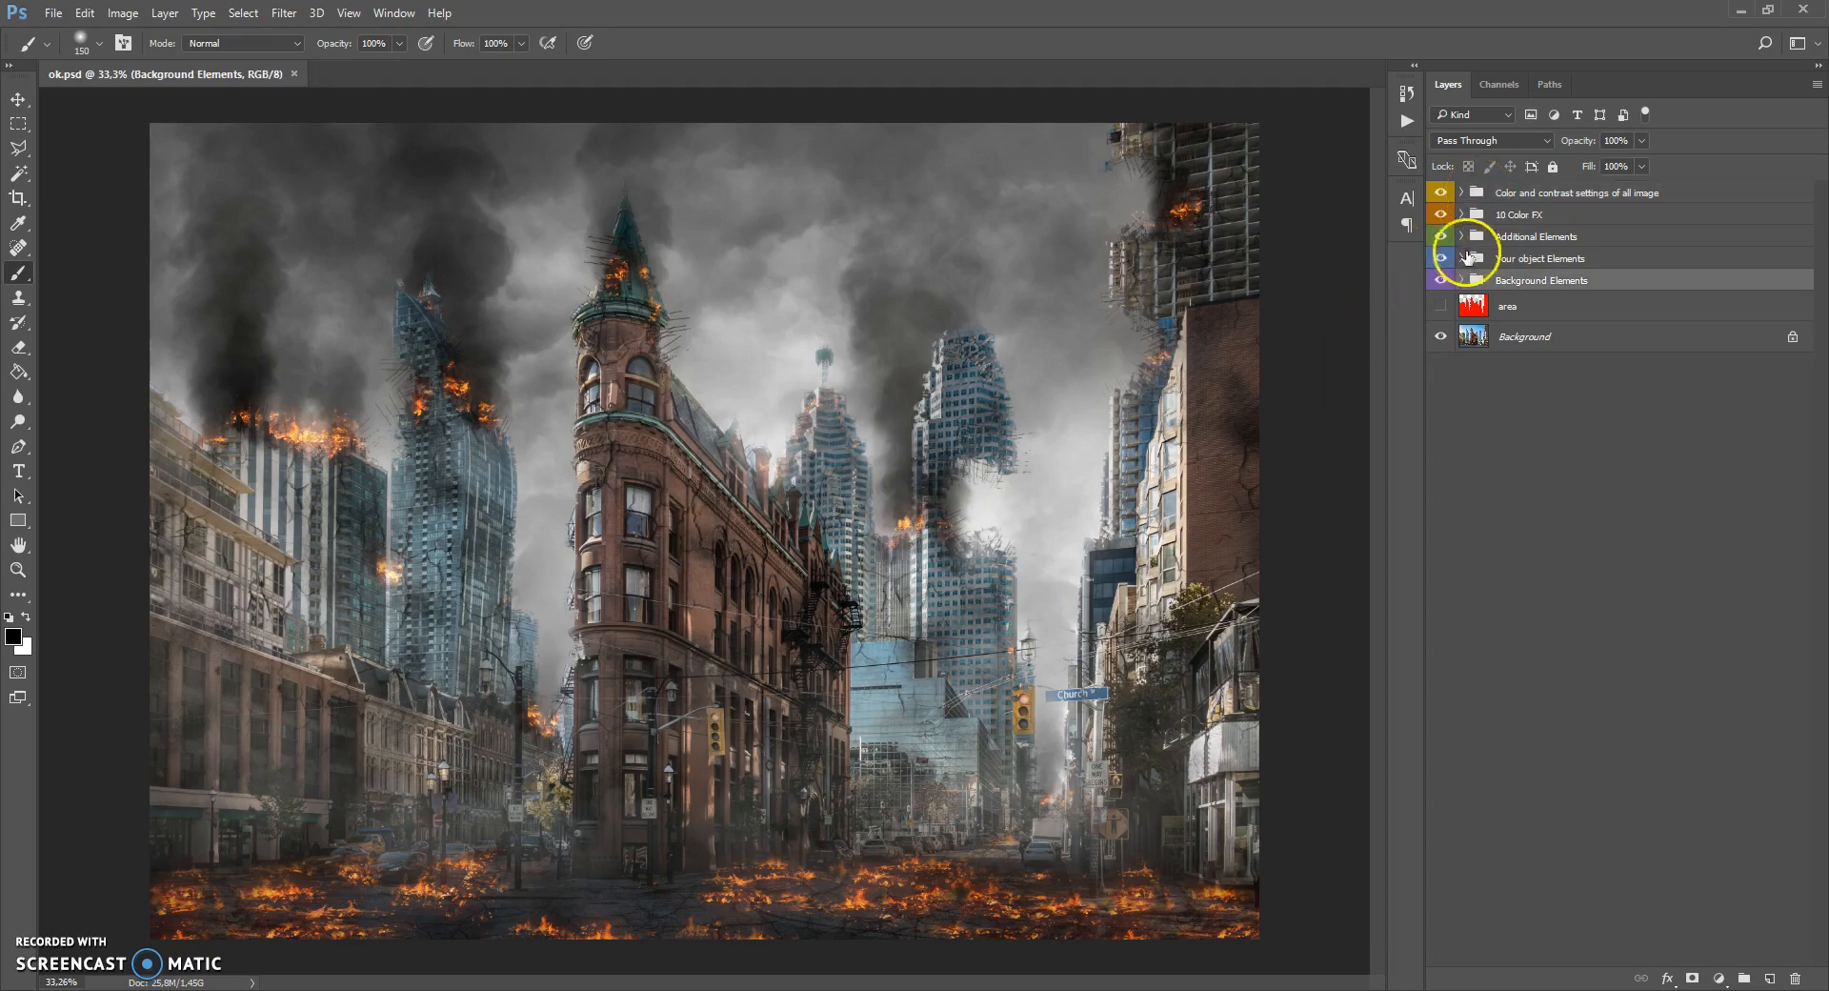
Examine the back sky and back light layers in the Additional back elements group of Background Elements, and collapse that group.
left_click(1462, 282)
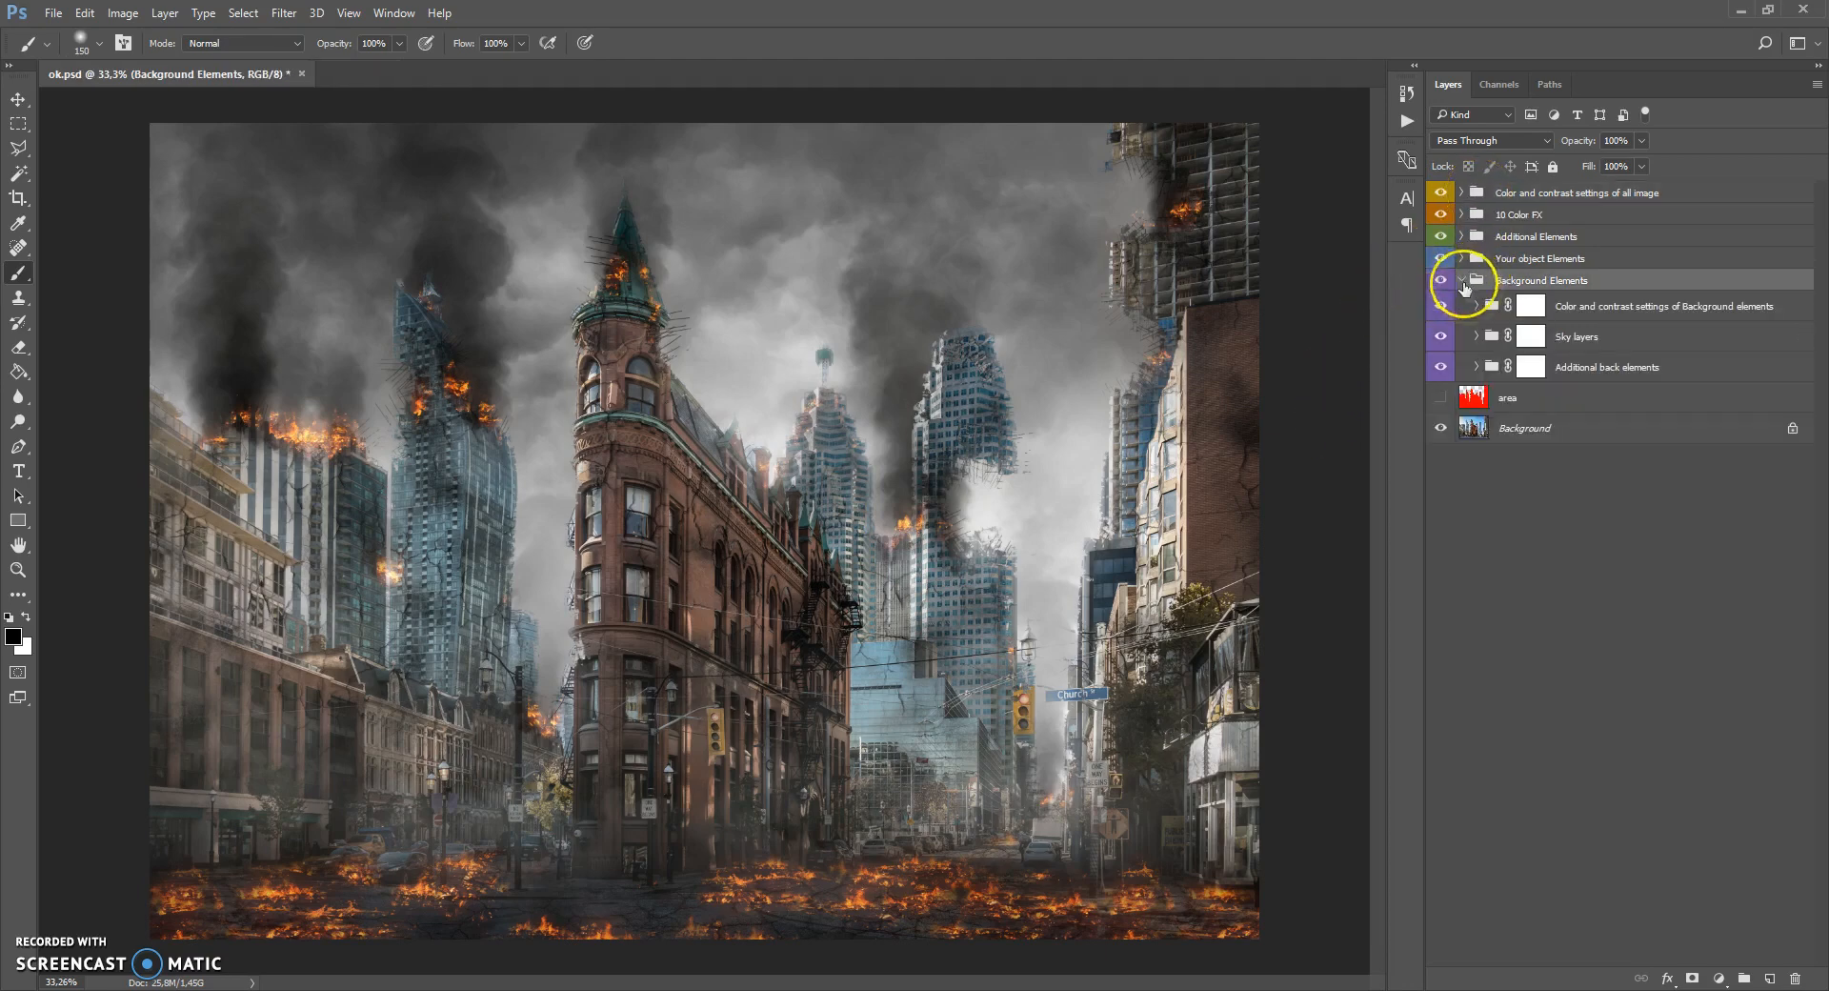
left_click(1476, 374)
key("x")
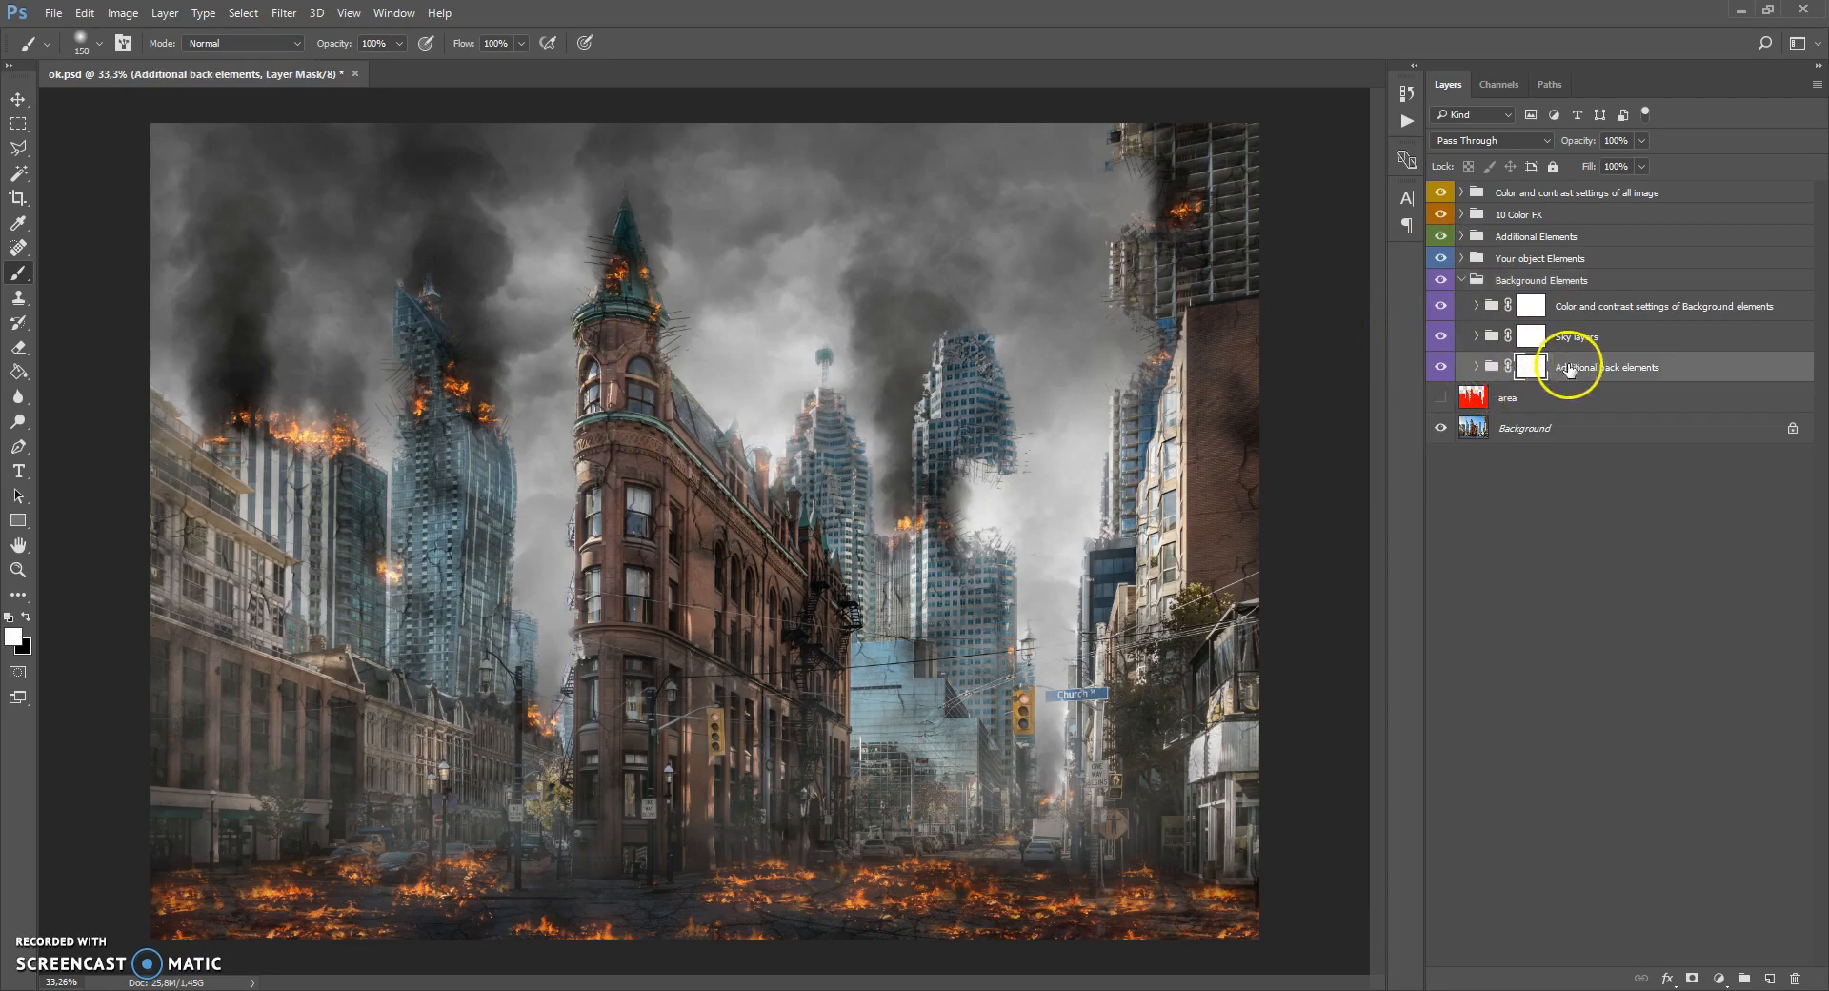
left_click(1479, 368)
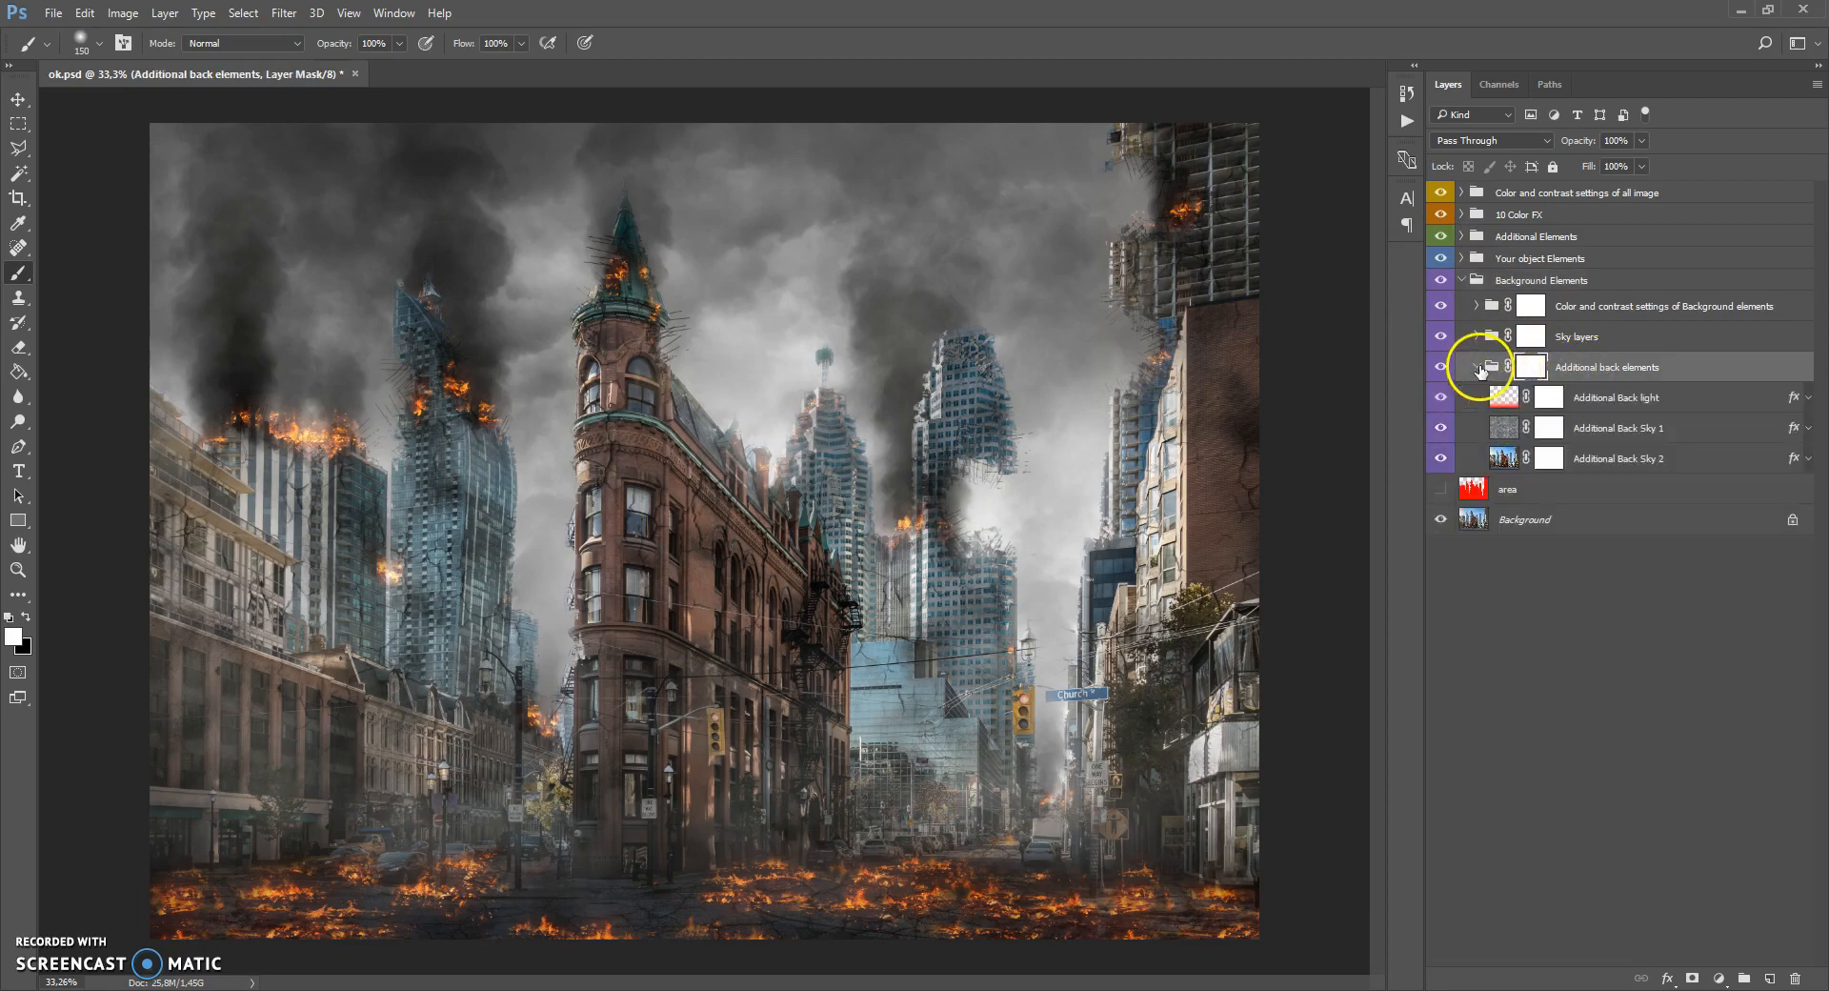
left_click(1503, 459)
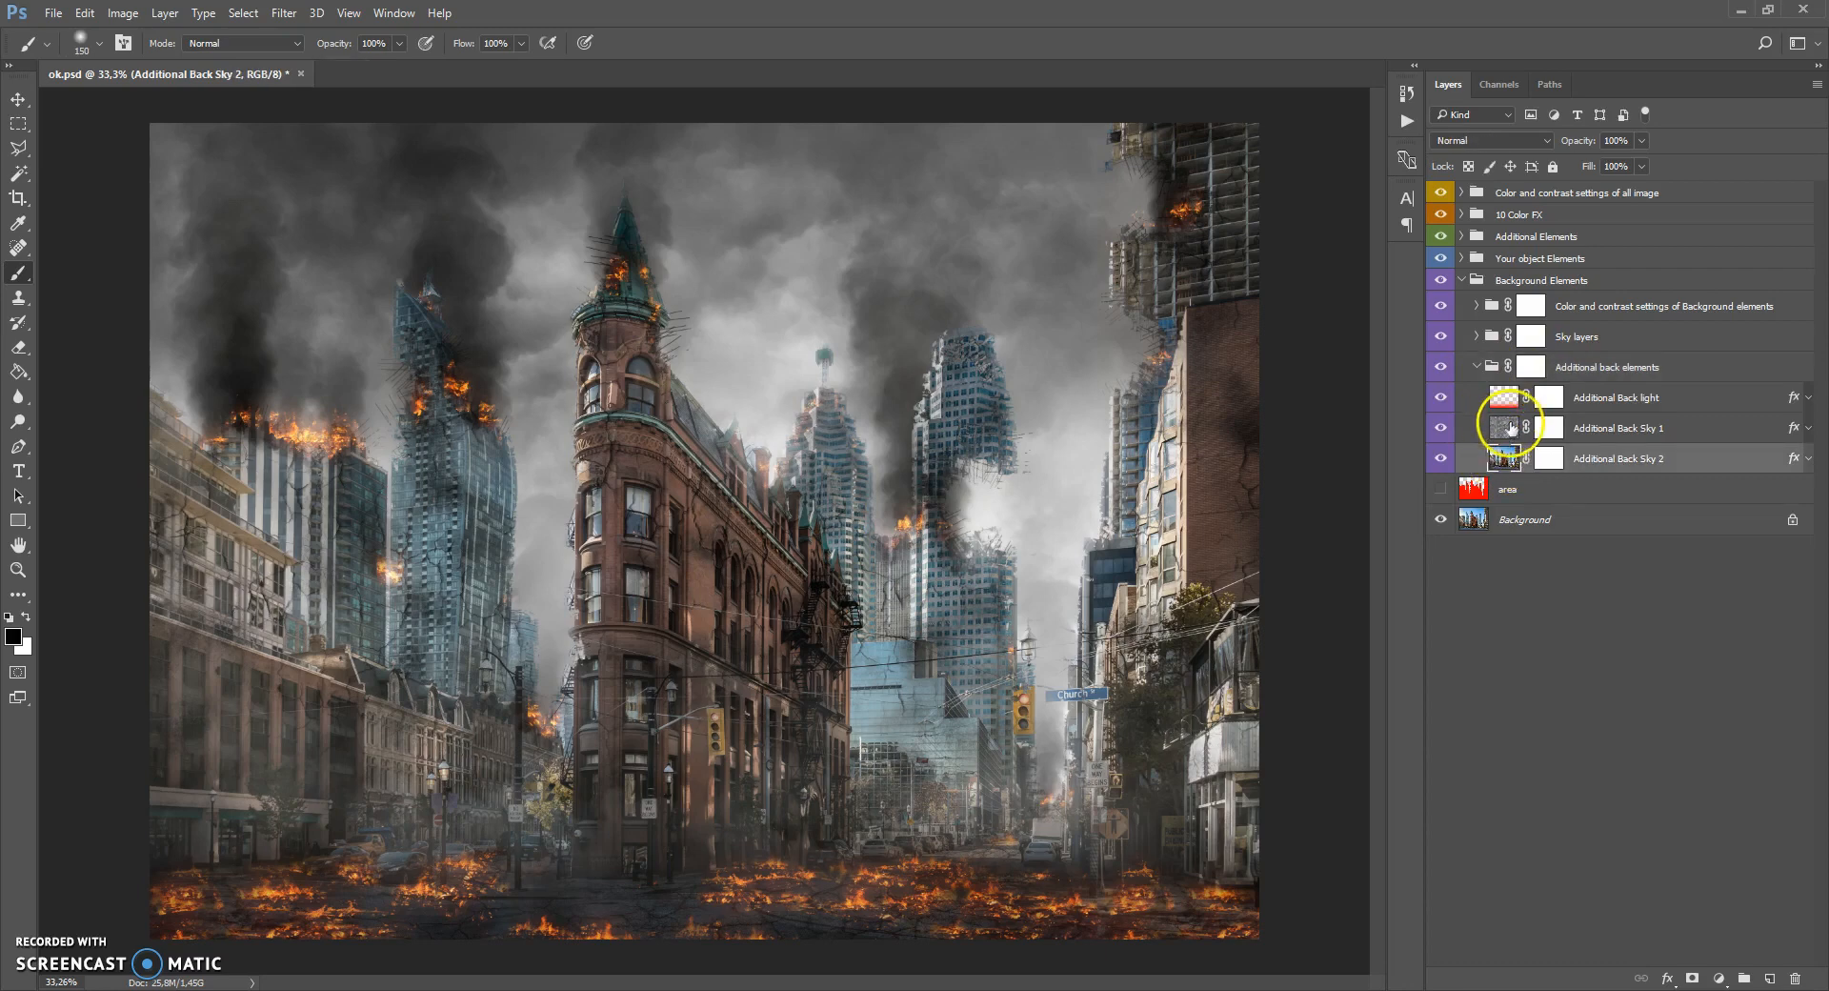
left_click(1503, 434)
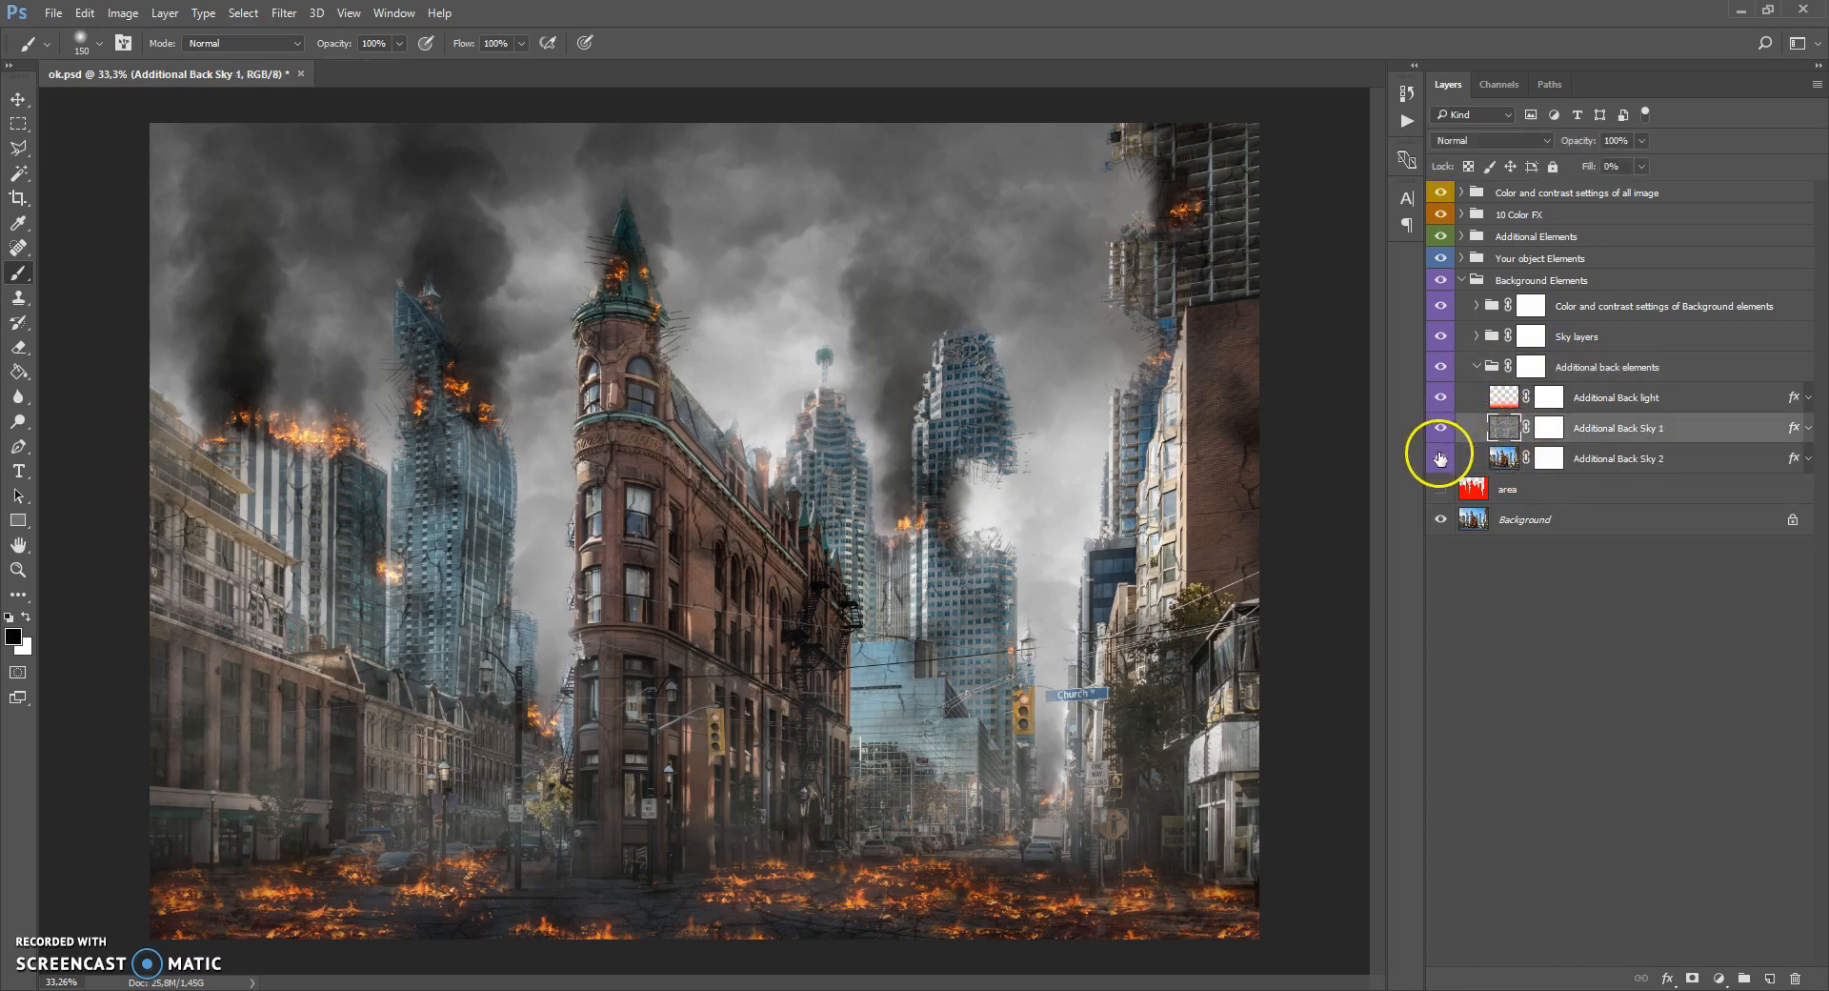
left_click(1505, 397)
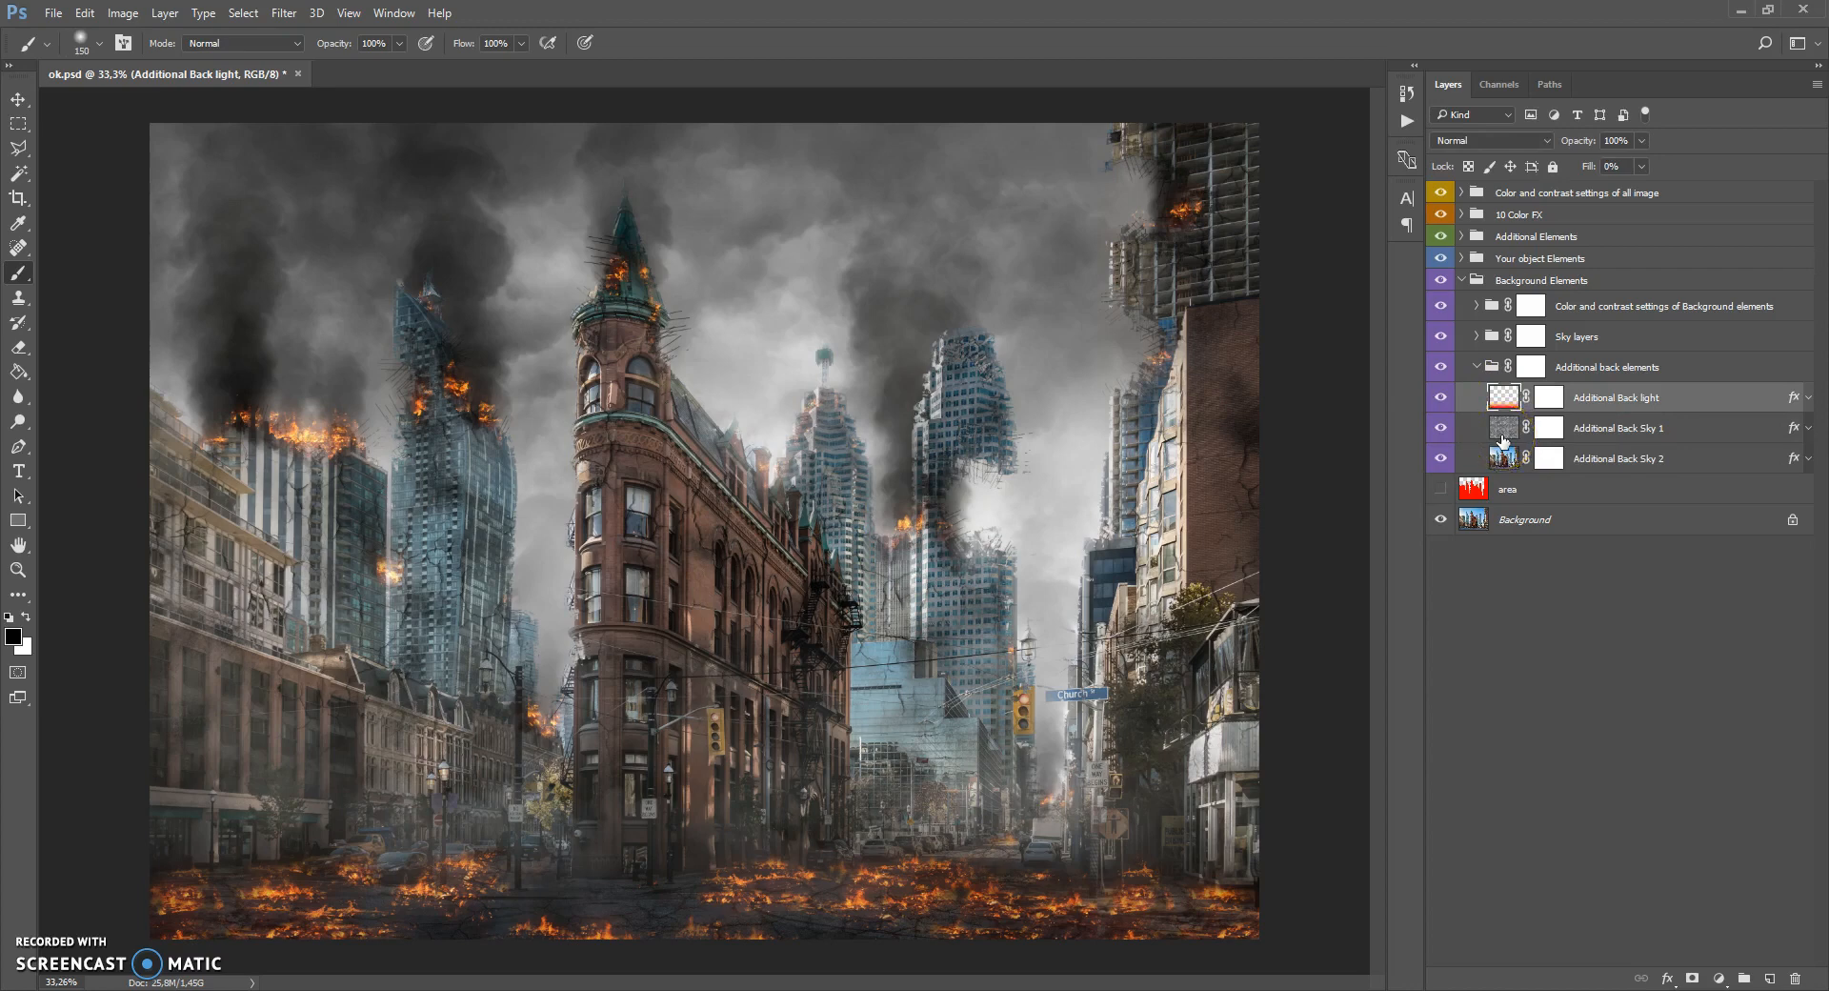
left_click(1477, 367)
Open the Sky layers group and check what Back Shadow&Light map and the two main sky textures contribute by toggling their visibility.
left_click(1490, 337)
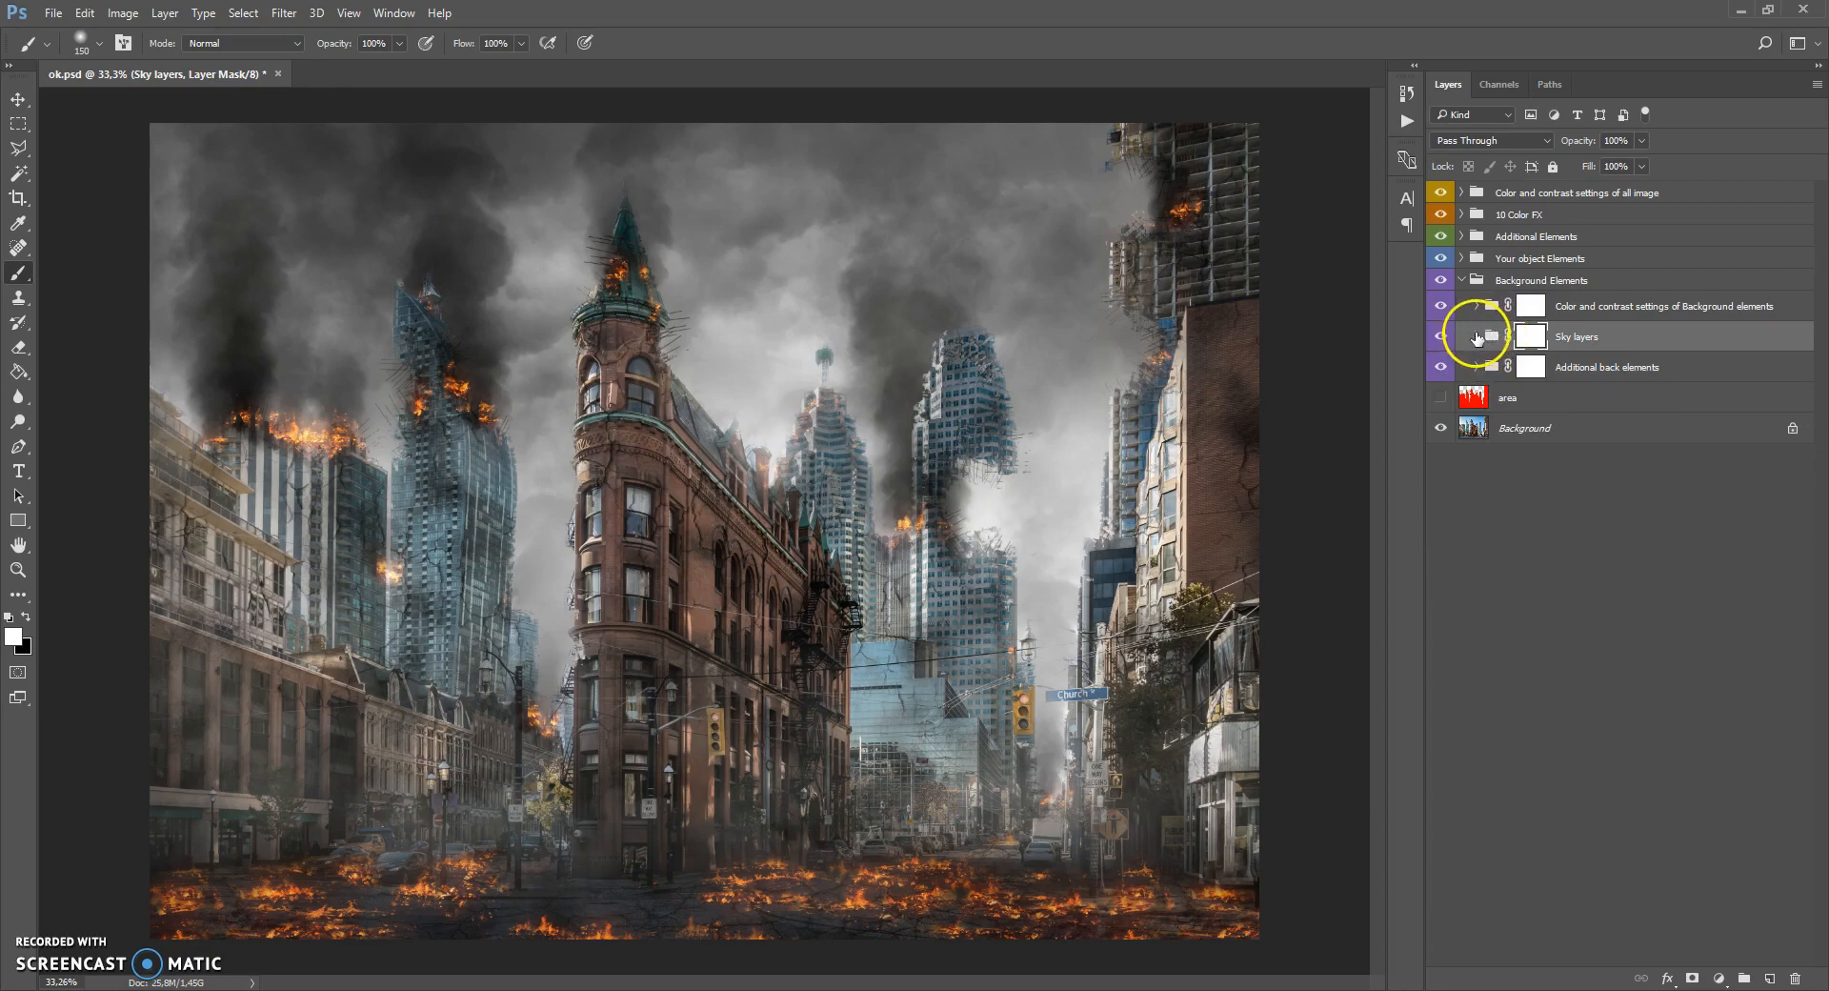
left_click(1477, 336)
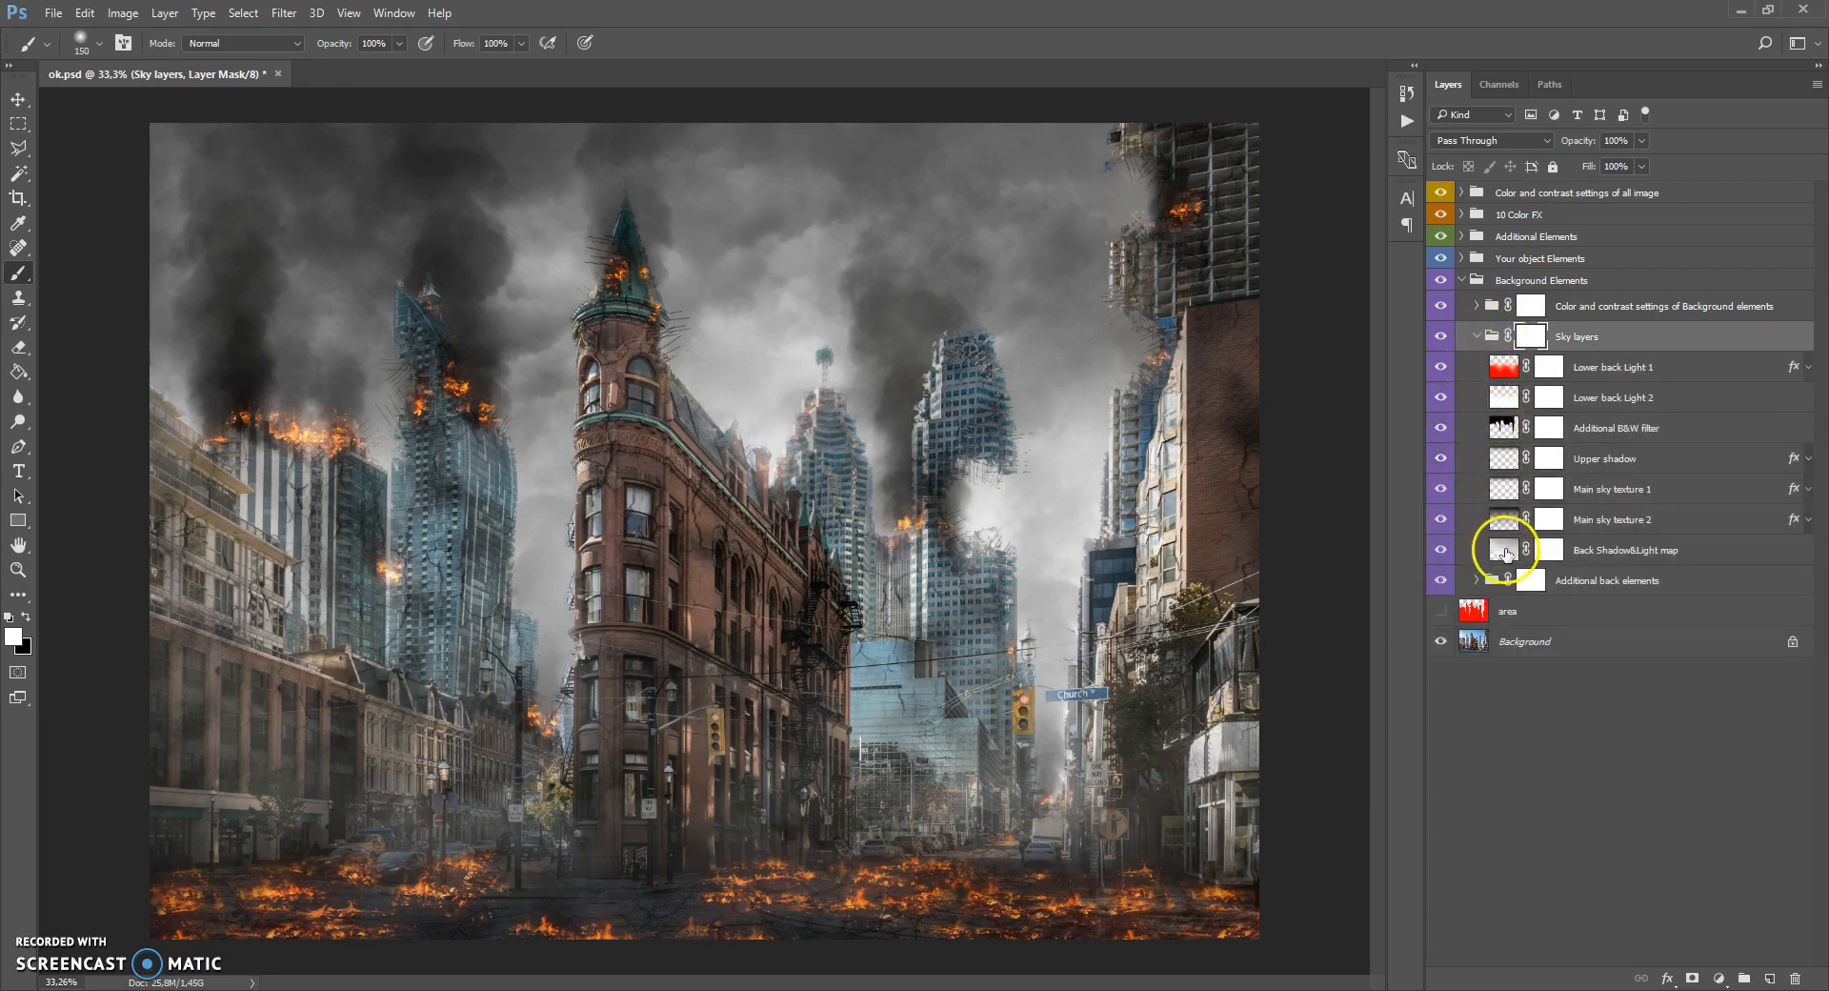
left_click(1505, 553)
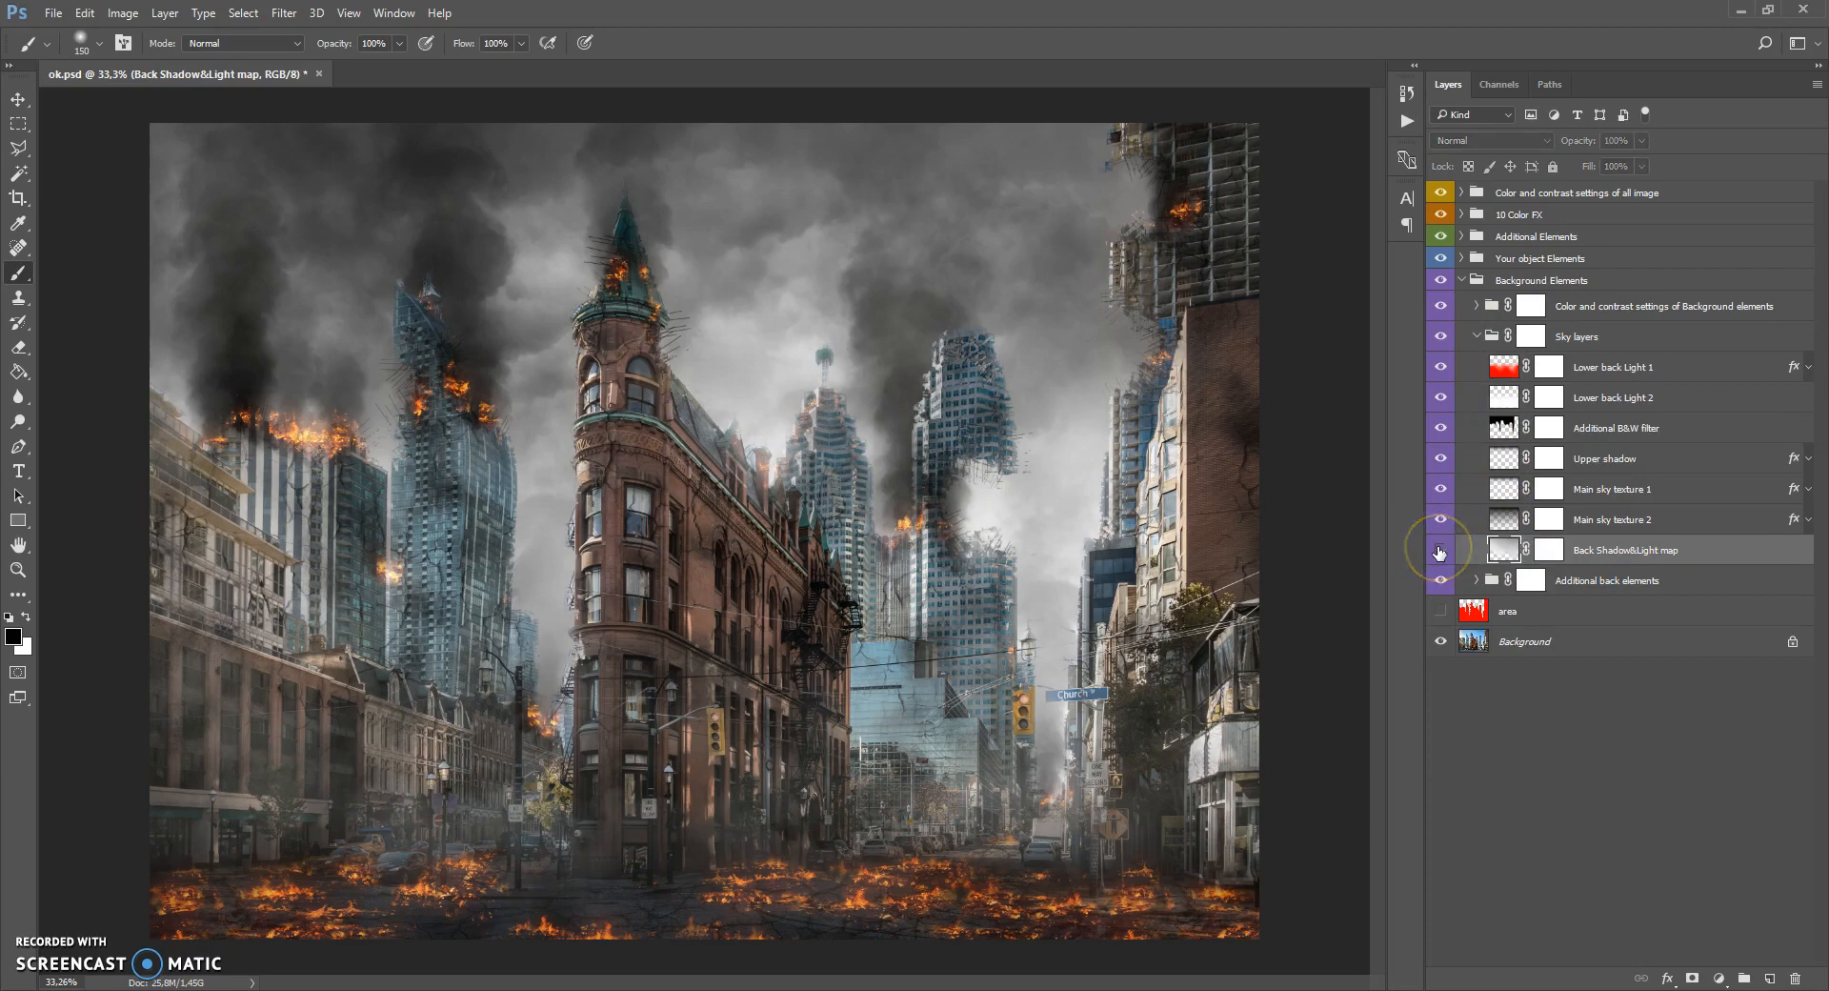
left_click(1438, 550)
left_click(1440, 523)
left_click(1443, 491)
left_click(1443, 494)
Try repositioning the Pattern Overlay of Main sky texture 2 and scaling it to 33%, and discard the changes.
left_click(1500, 520)
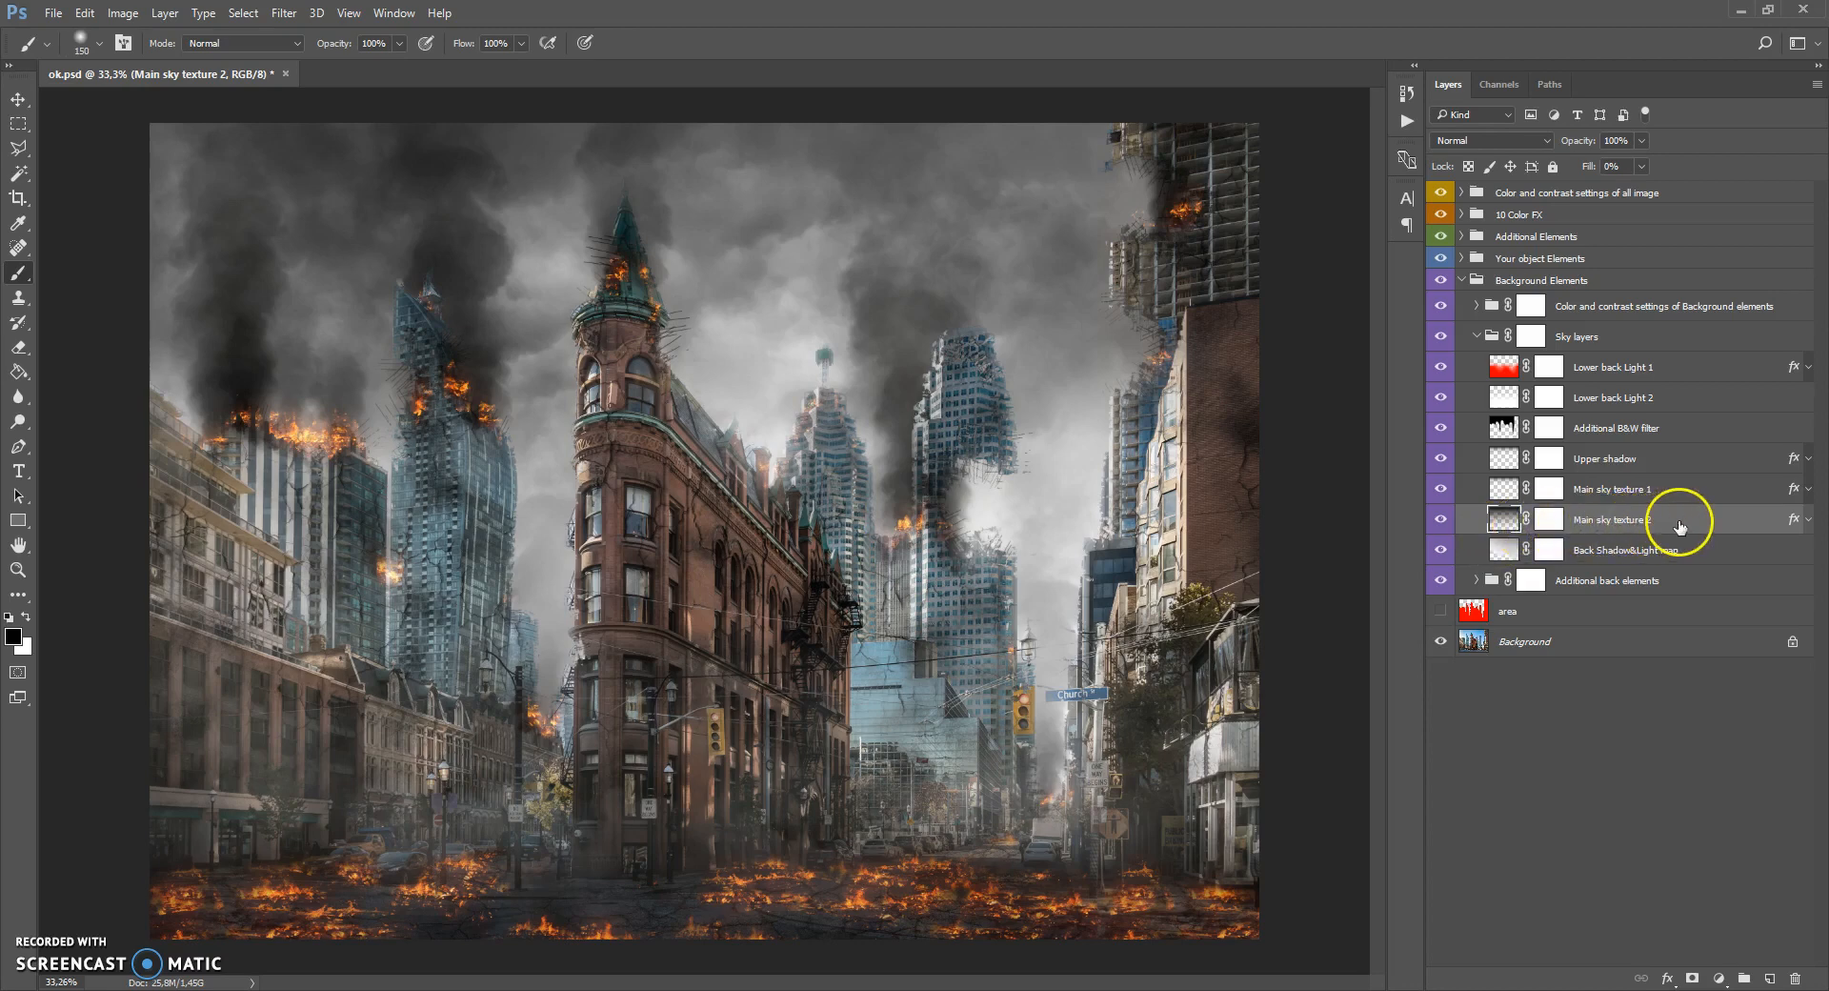
double_click(1727, 530)
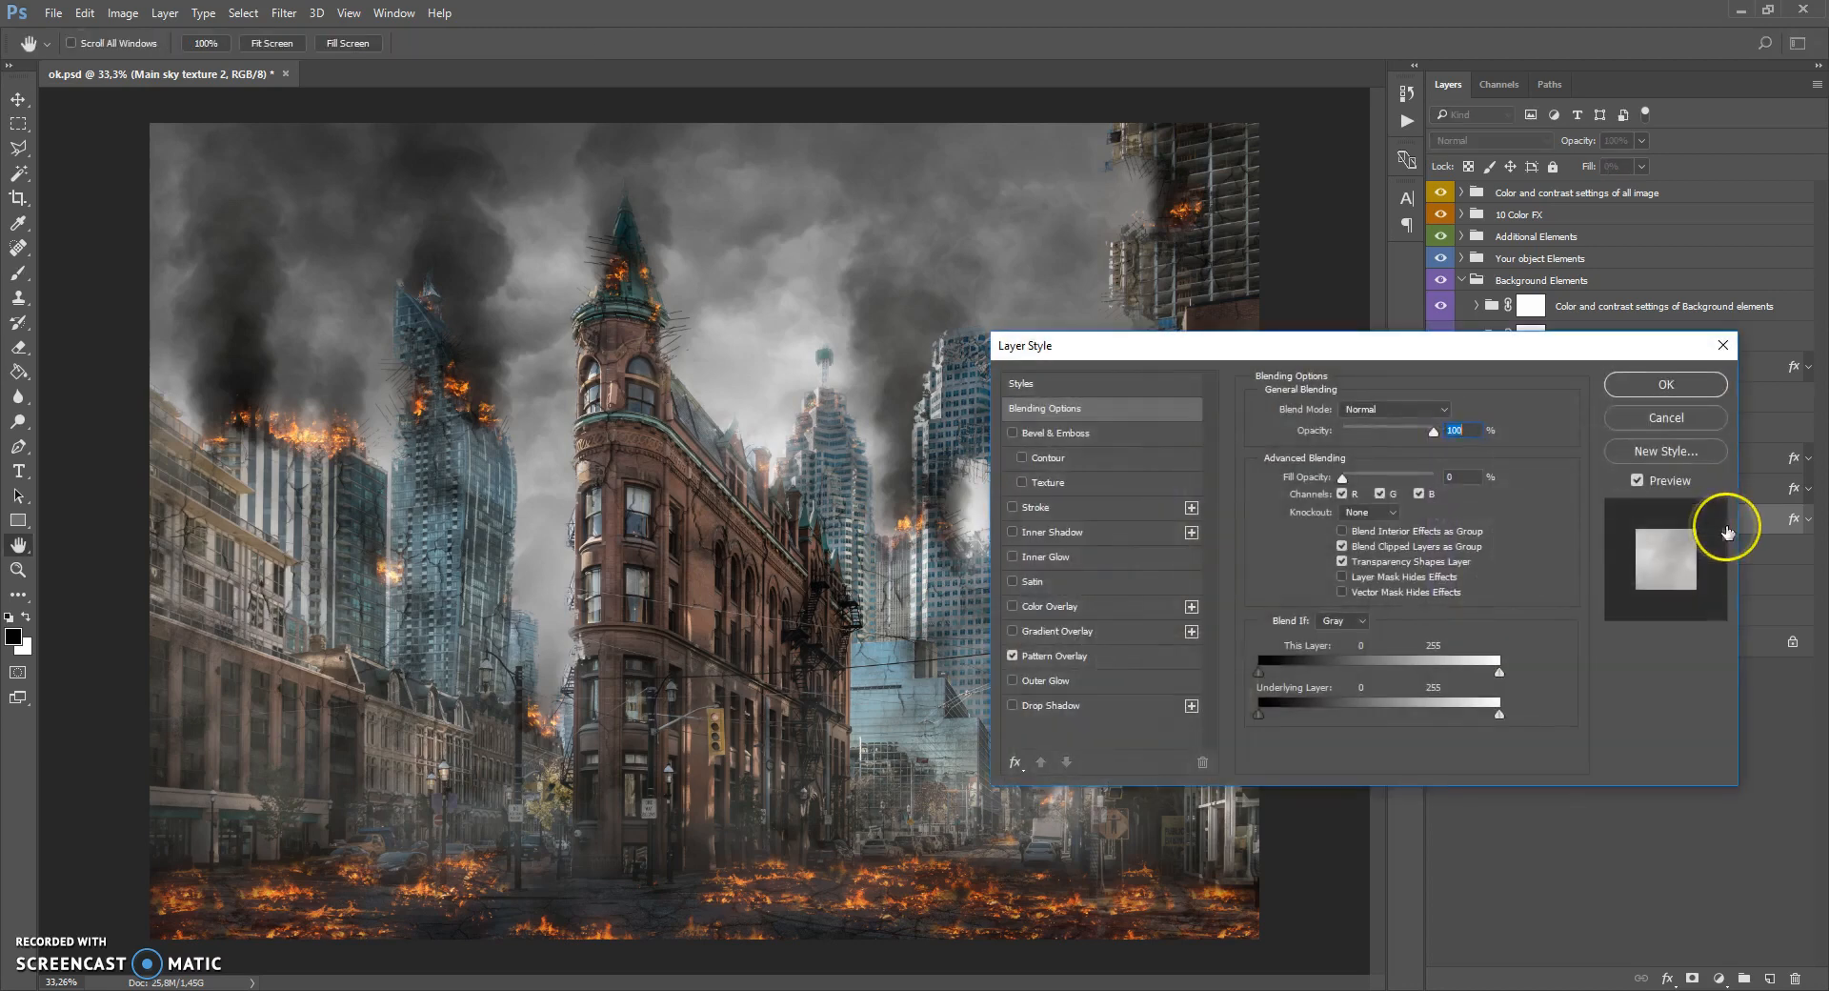
left_click(1069, 655)
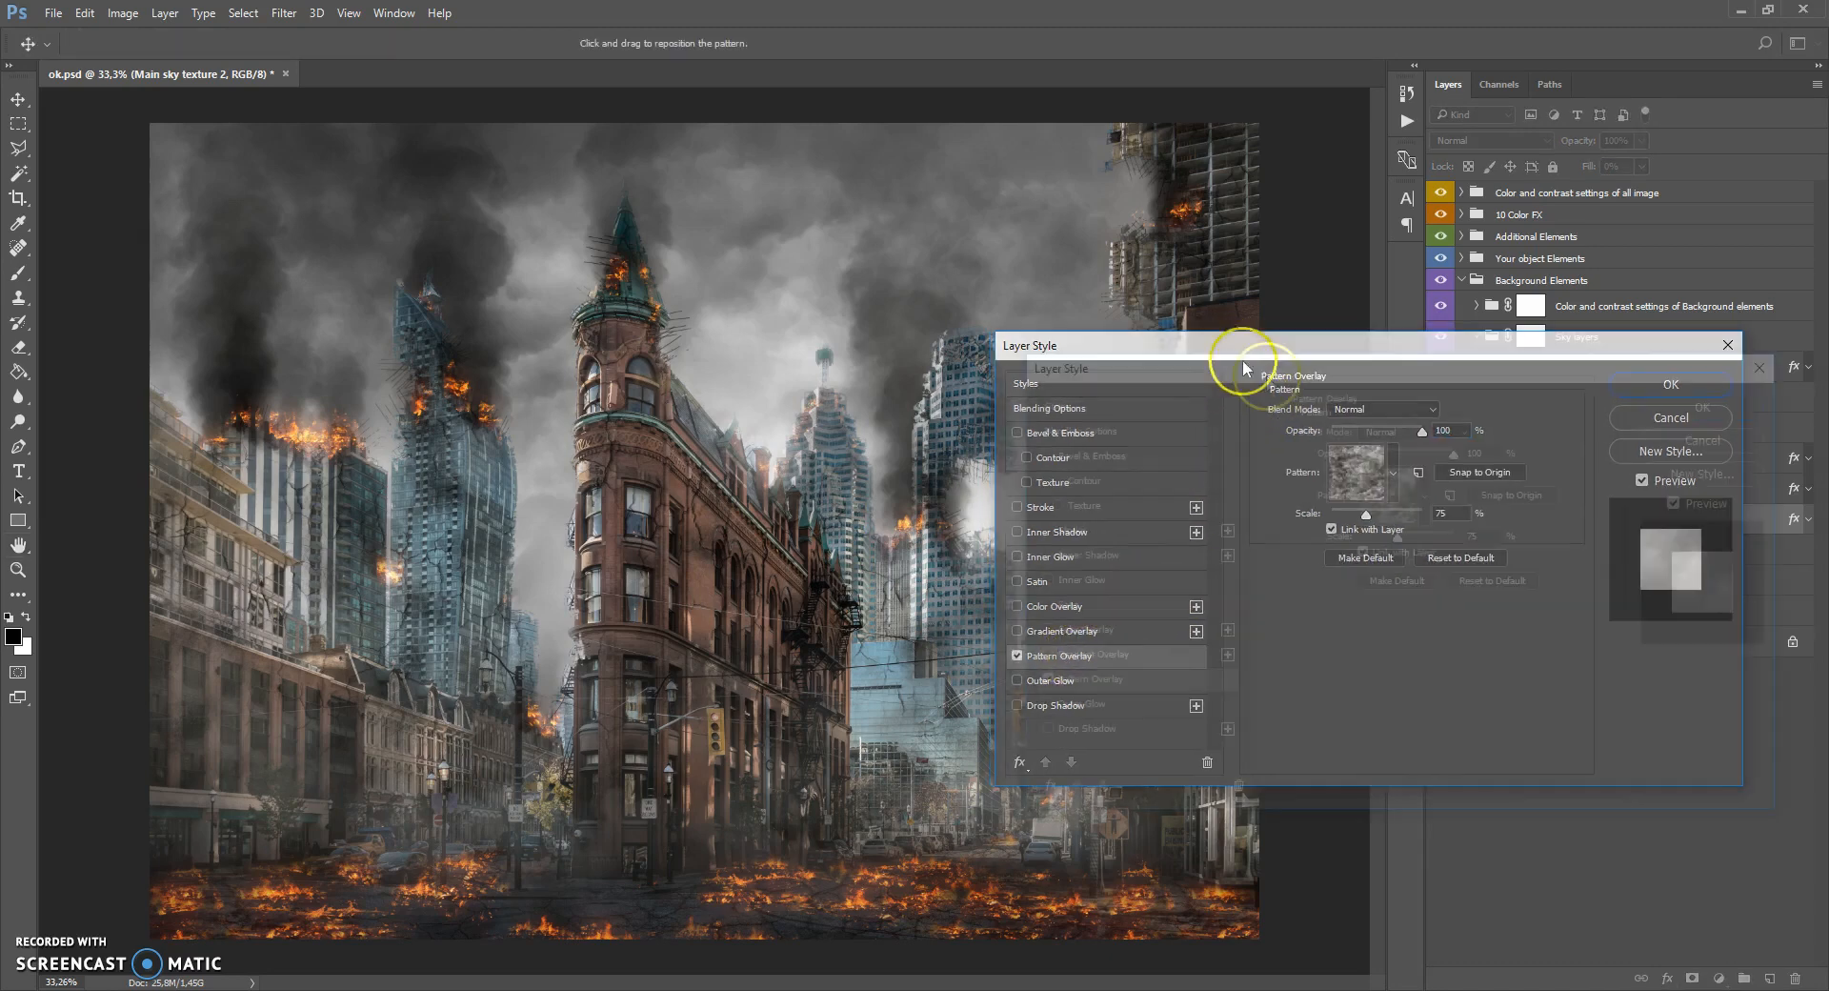
left_click_drag(1258, 353, 1306, 397)
left_click_drag(800, 343, 829, 381)
left_click_drag(1410, 562, 1391, 564)
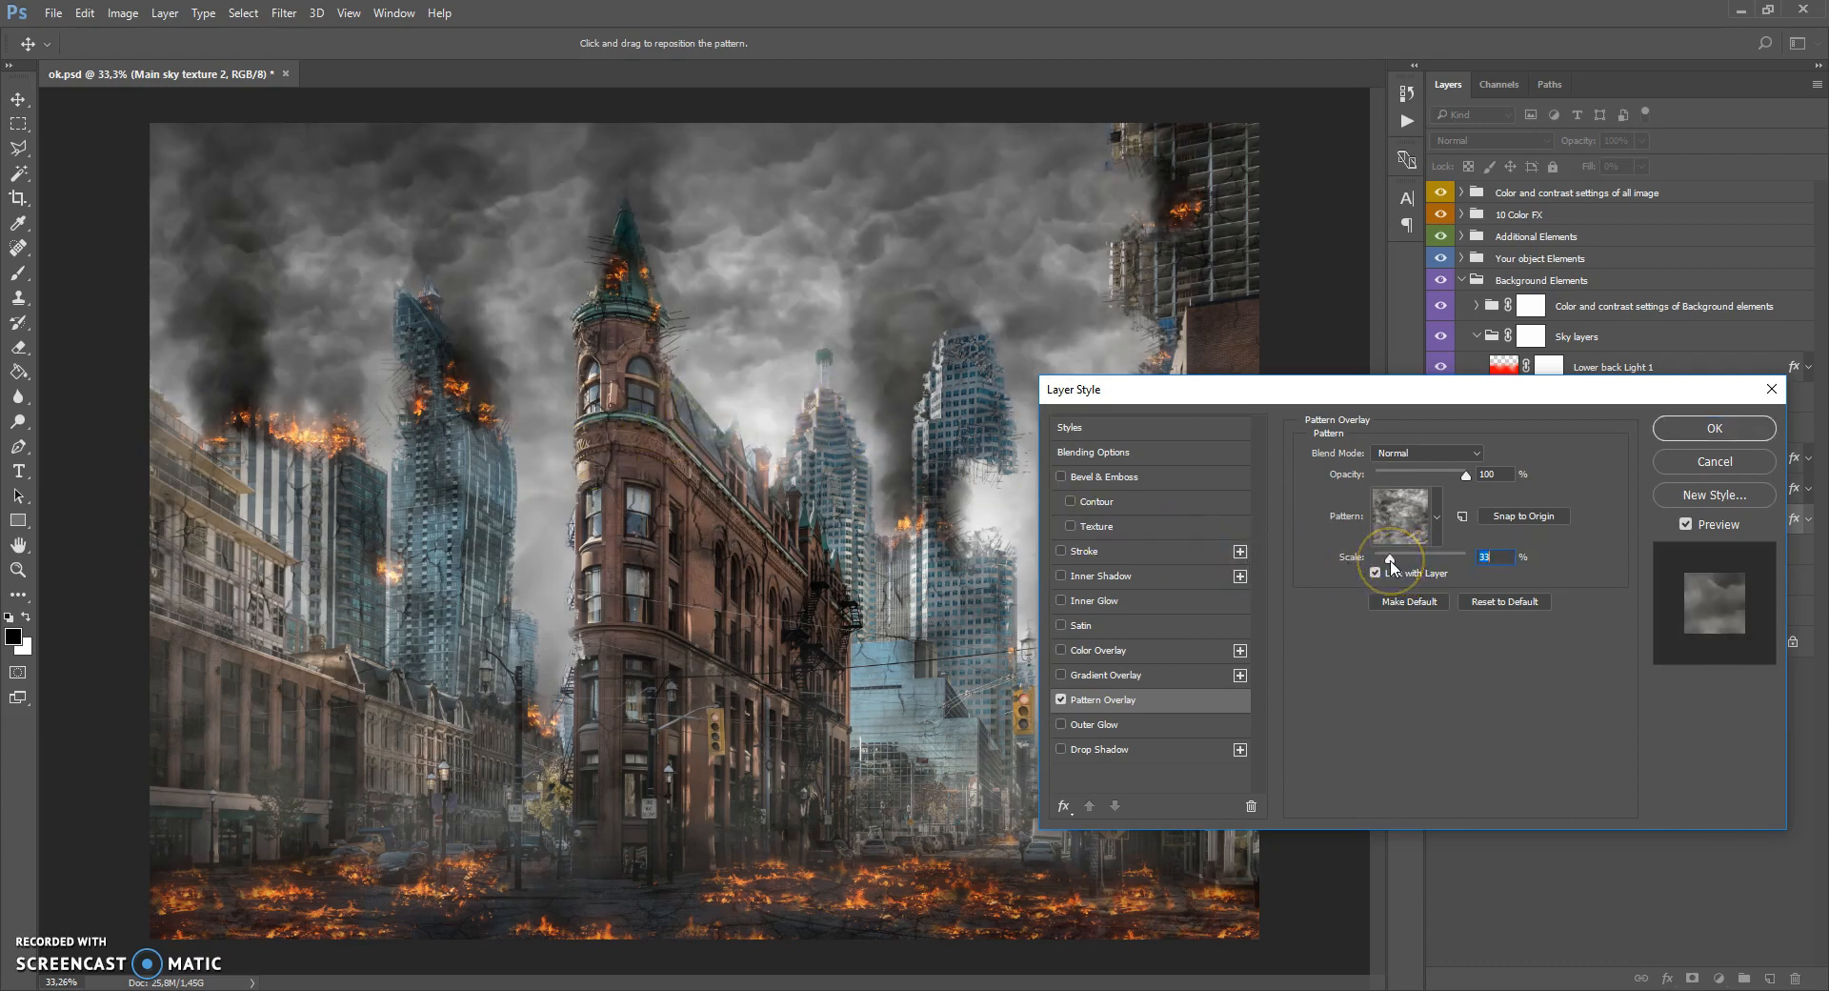
left_click_drag(790, 347, 467, 404)
left_click(1681, 464)
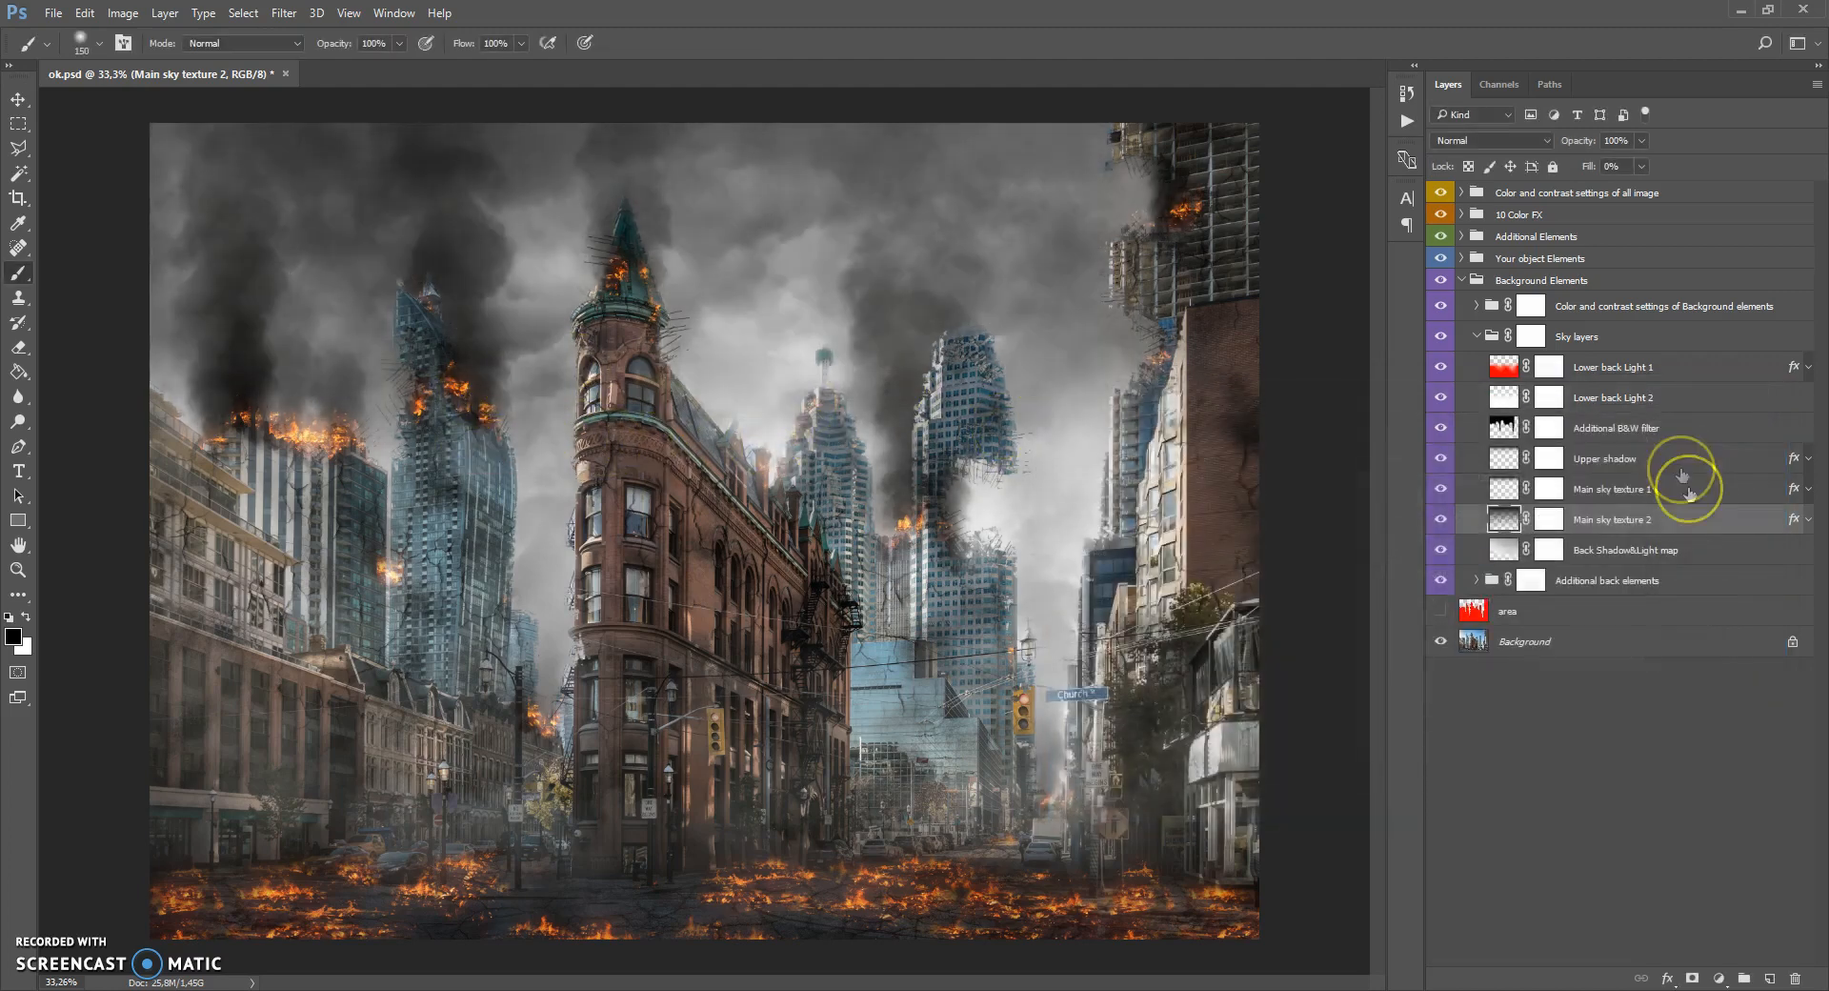
Inspect the sky layers from Main sky texture 1 up to Lower back Light 2, toggling Upper shadow and Lower back Light 1.
left_click(1524, 490)
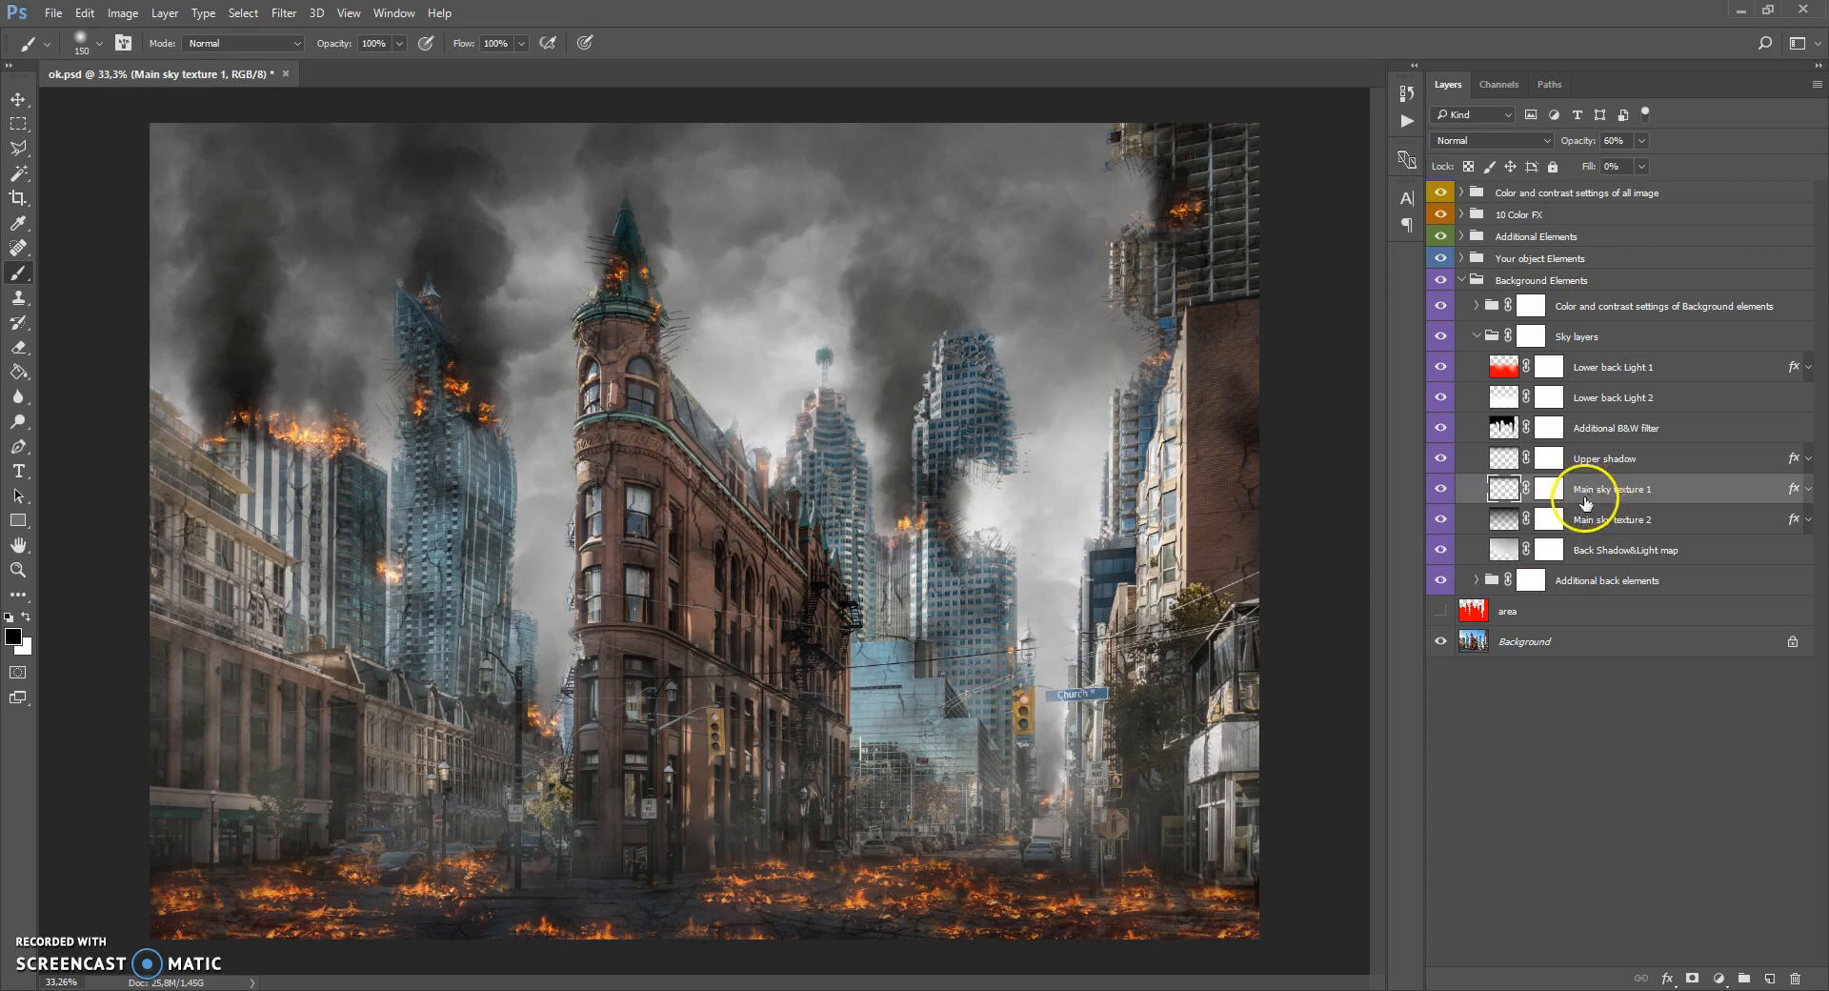
left_click(1504, 462)
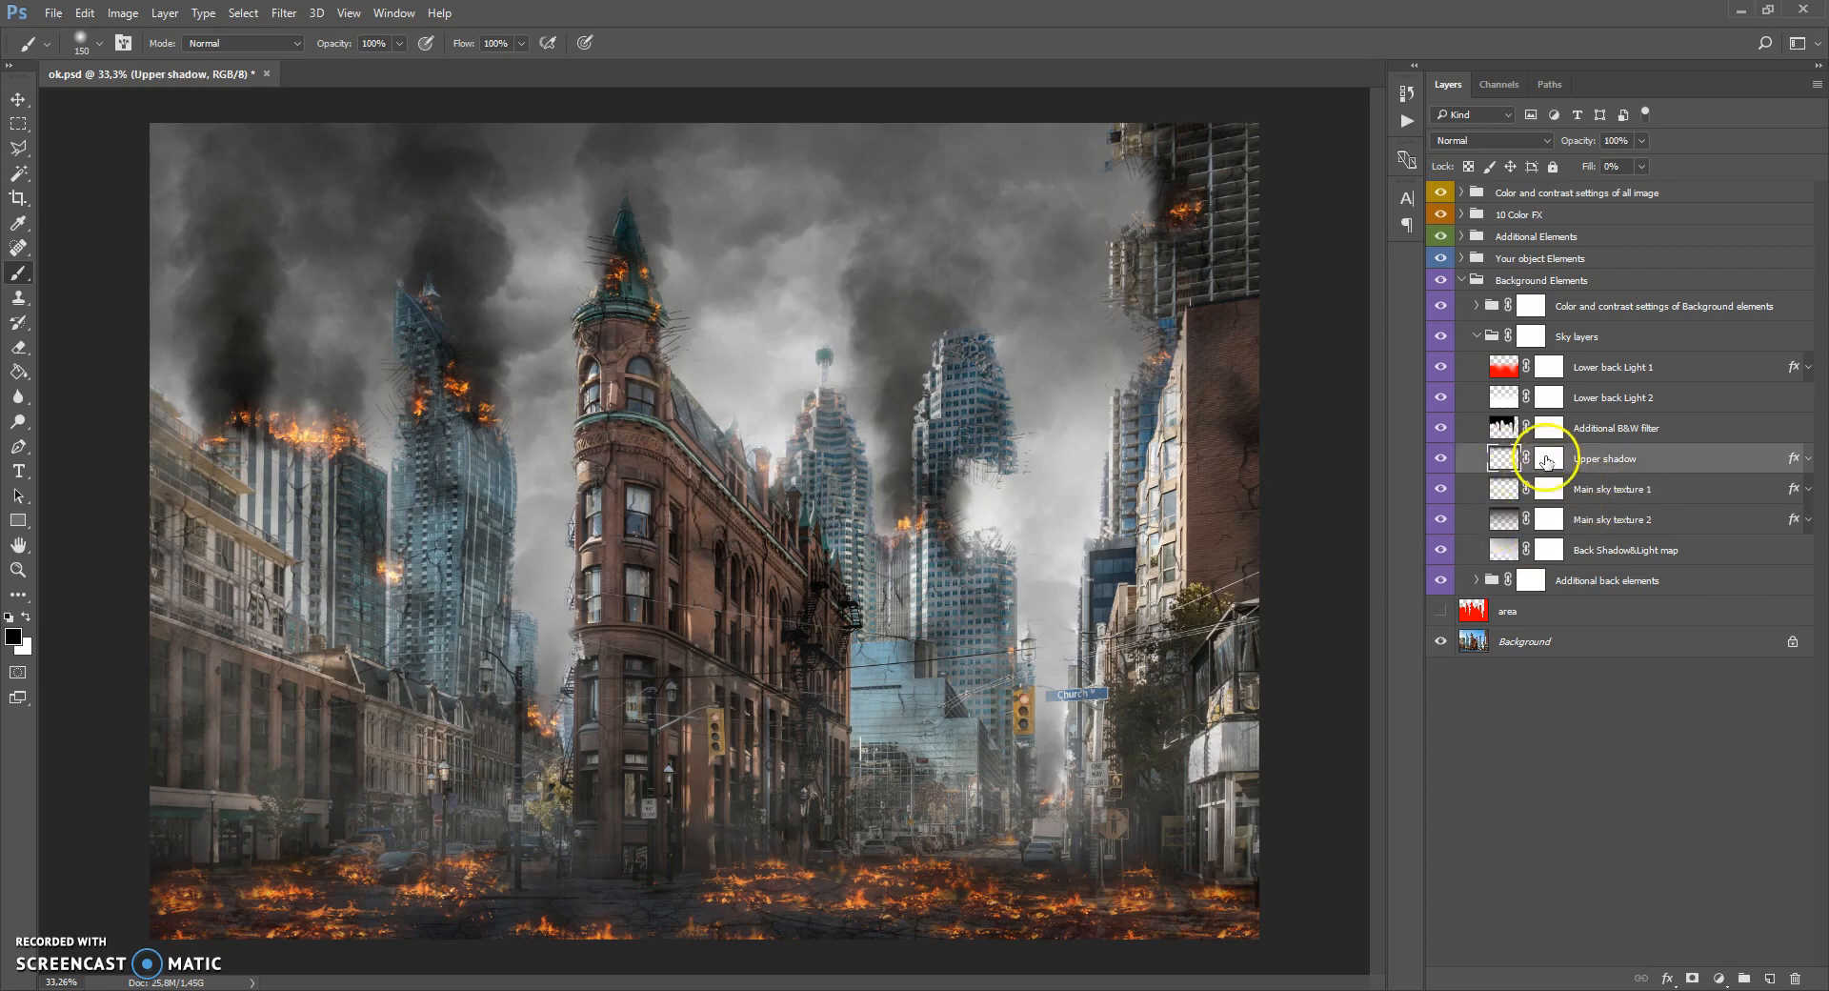
left_click(1452, 457)
left_click(1452, 457)
left_click(1491, 431)
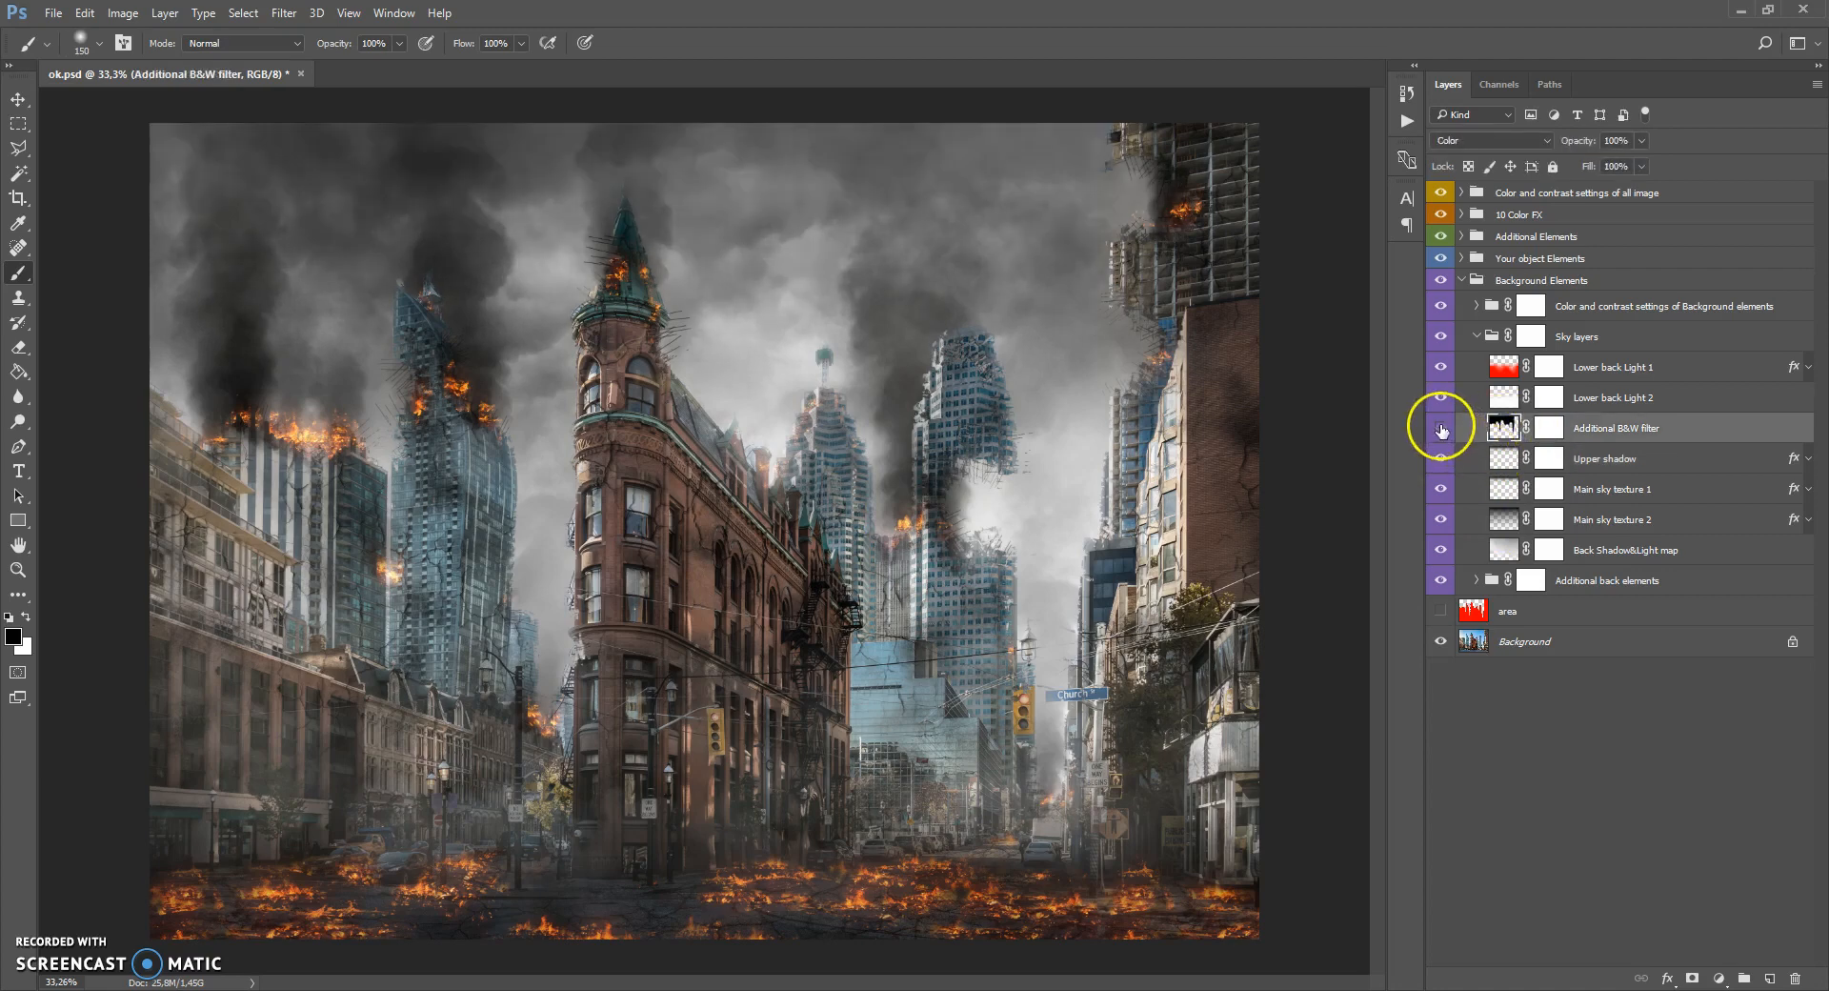
left_click(1486, 405)
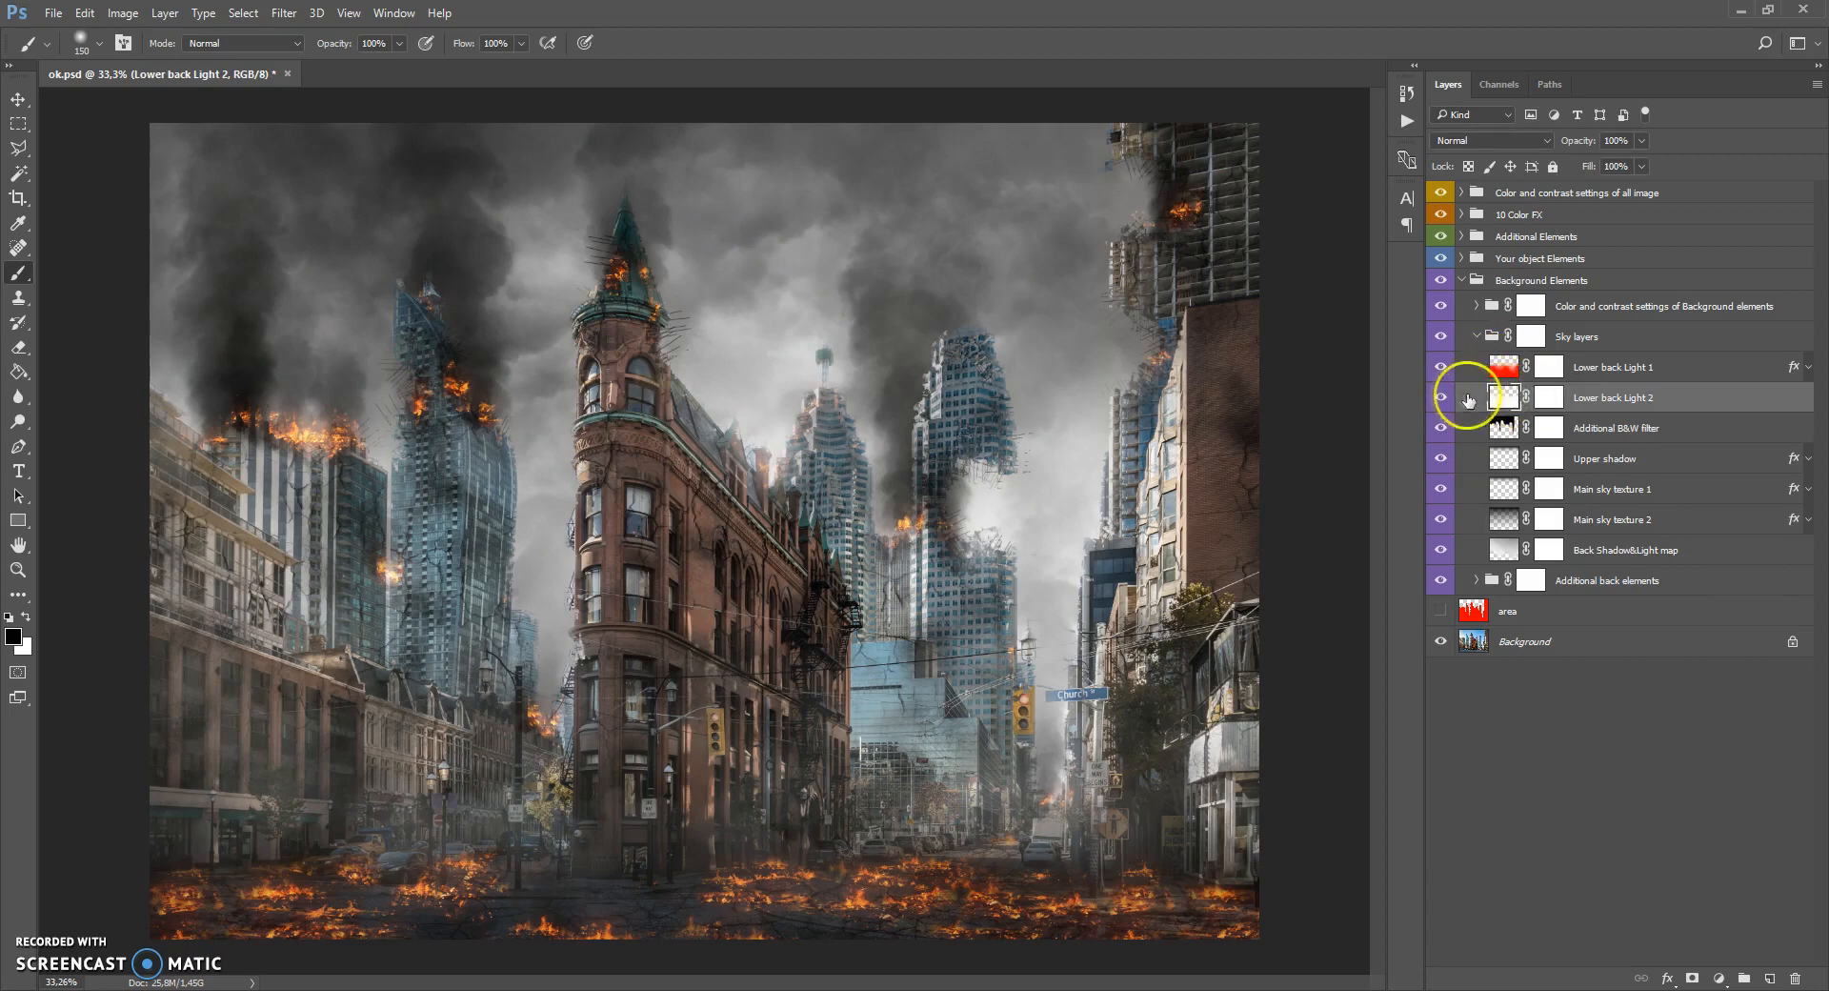
left_click(1442, 366)
left_click(1443, 366)
left_click(1442, 365)
left_click(1442, 366)
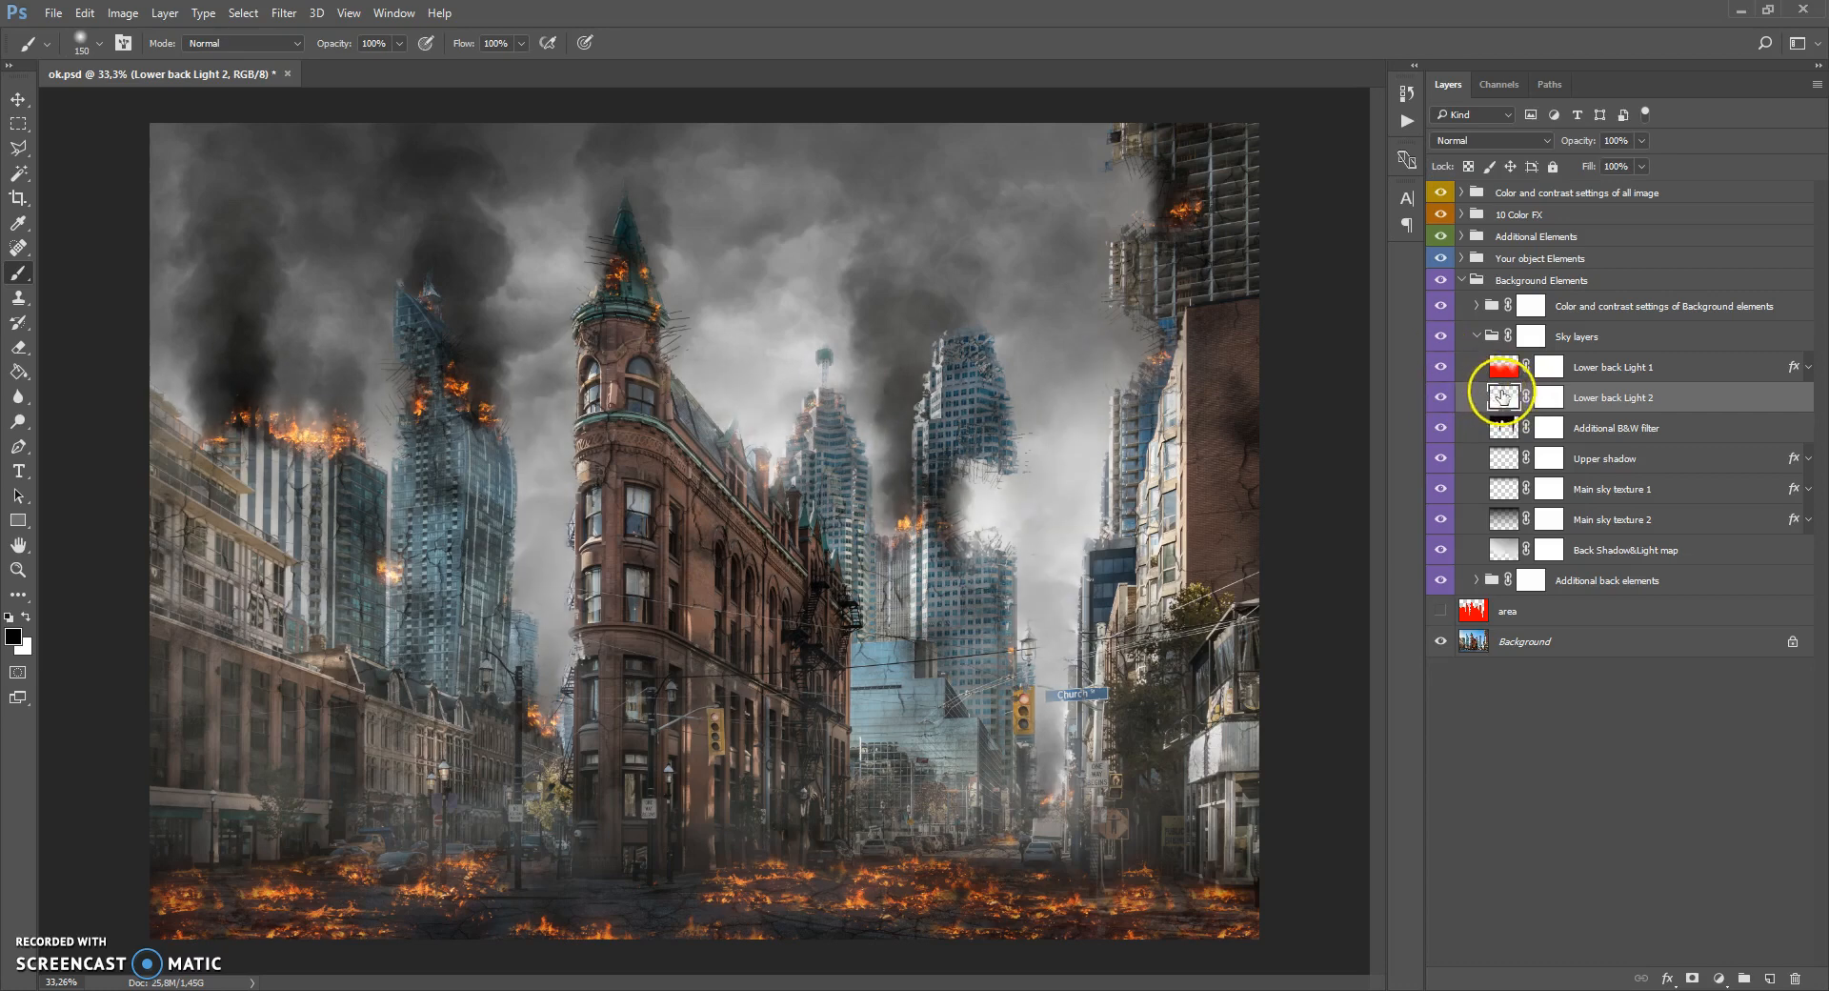
Move the Lower back Light 2 glow upward behind the central buildings with the Move tool, and select the Sky layers group.
left_click(18, 99)
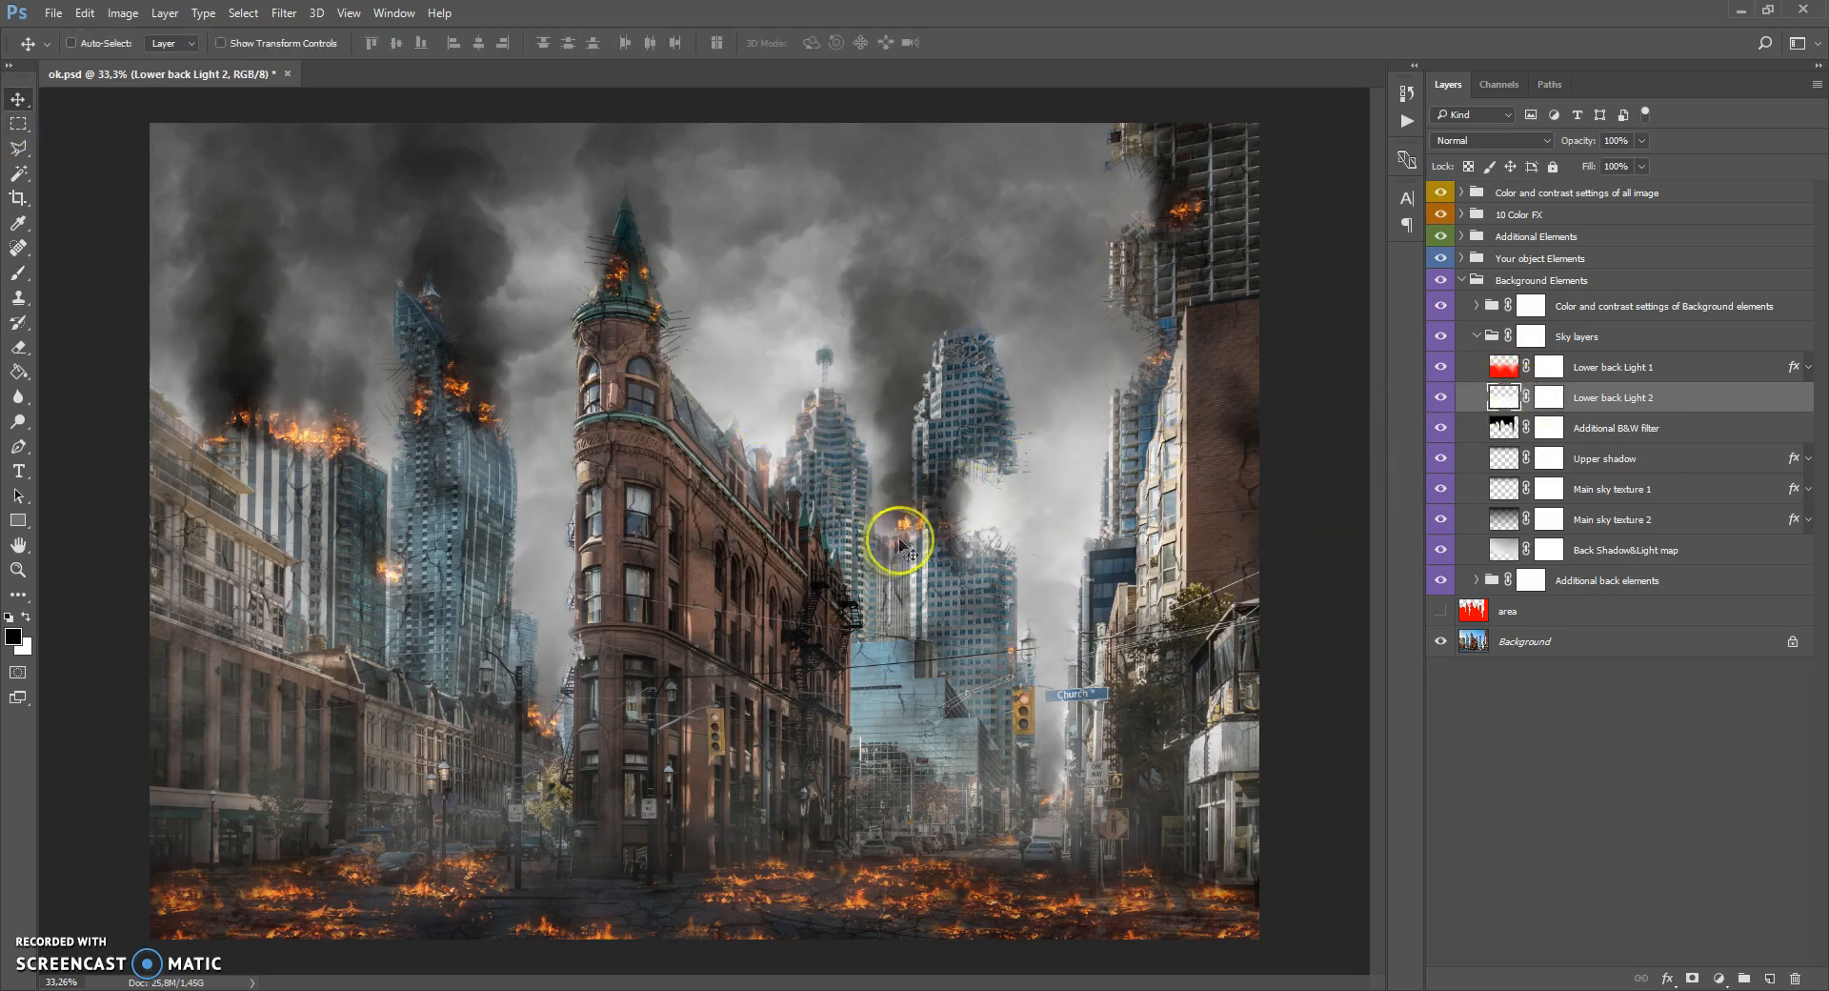
left_click_drag(861, 543, 869, 479)
left_click_drag(870, 540, 875, 451)
left_click(1489, 336)
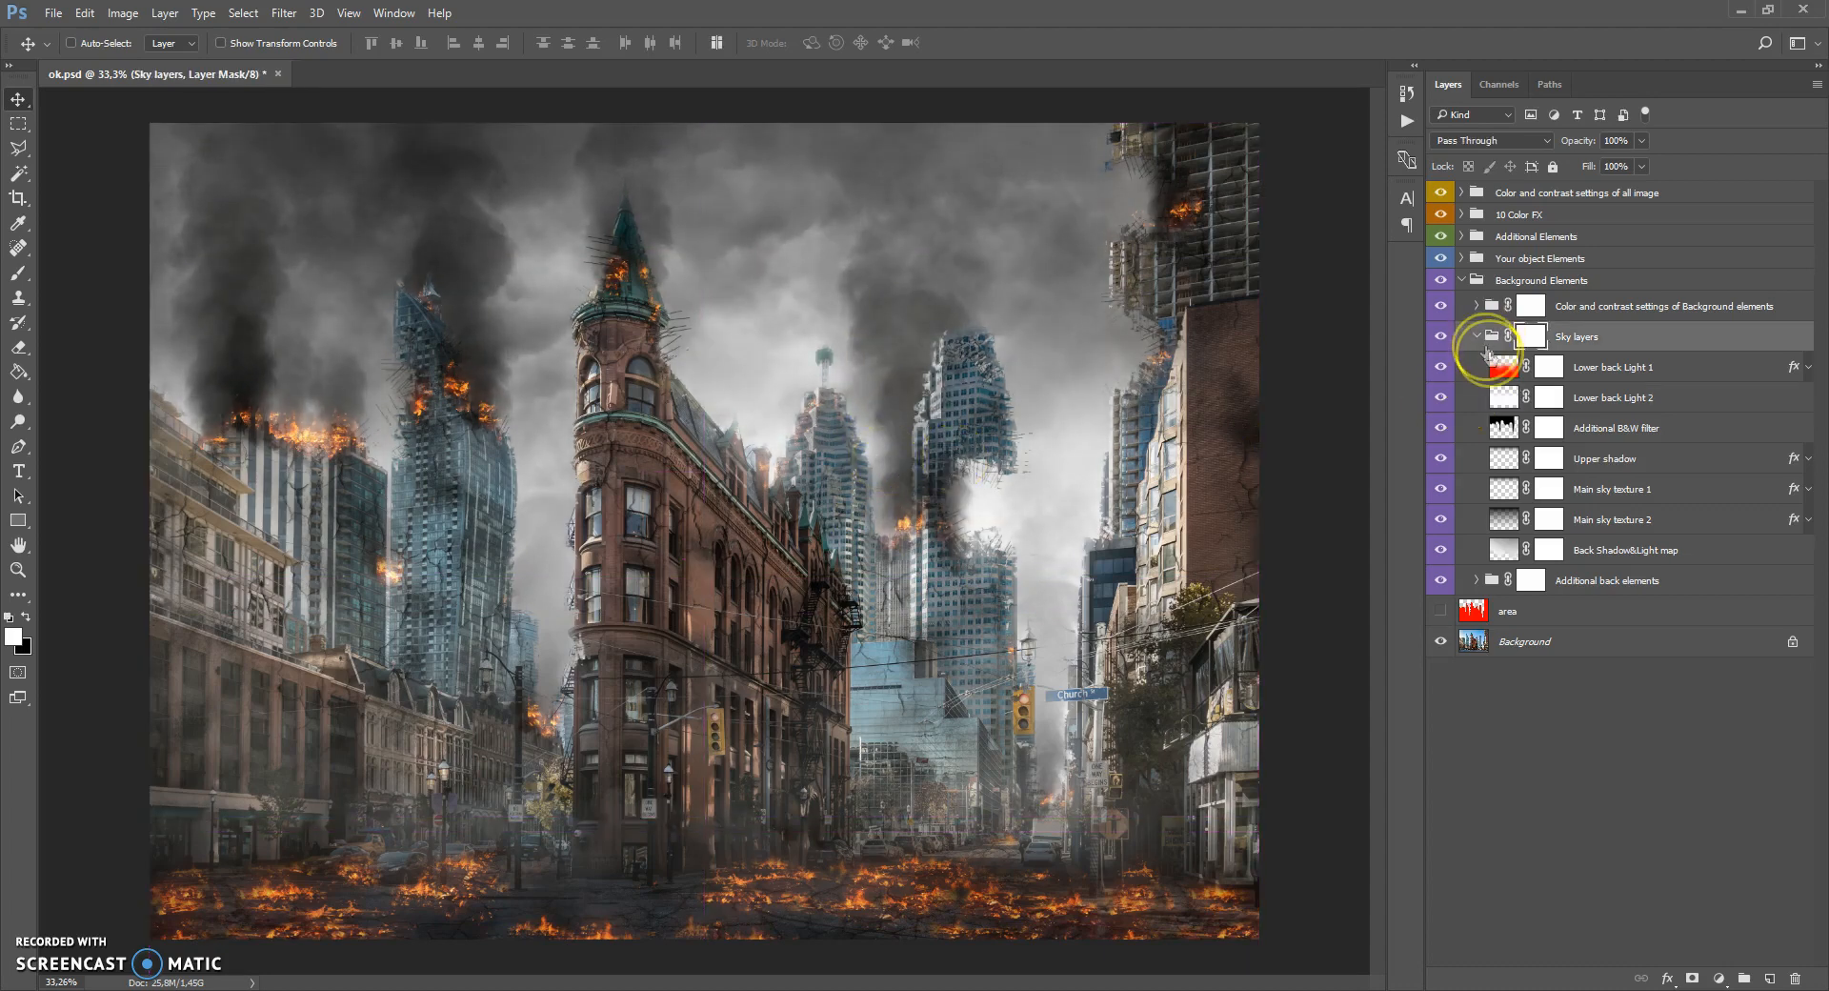
Collapse Sky layers, open the Color and contrast settings of Background elements group, and show Add gradient to the sky.
left_click(1476, 336)
left_click(1491, 306)
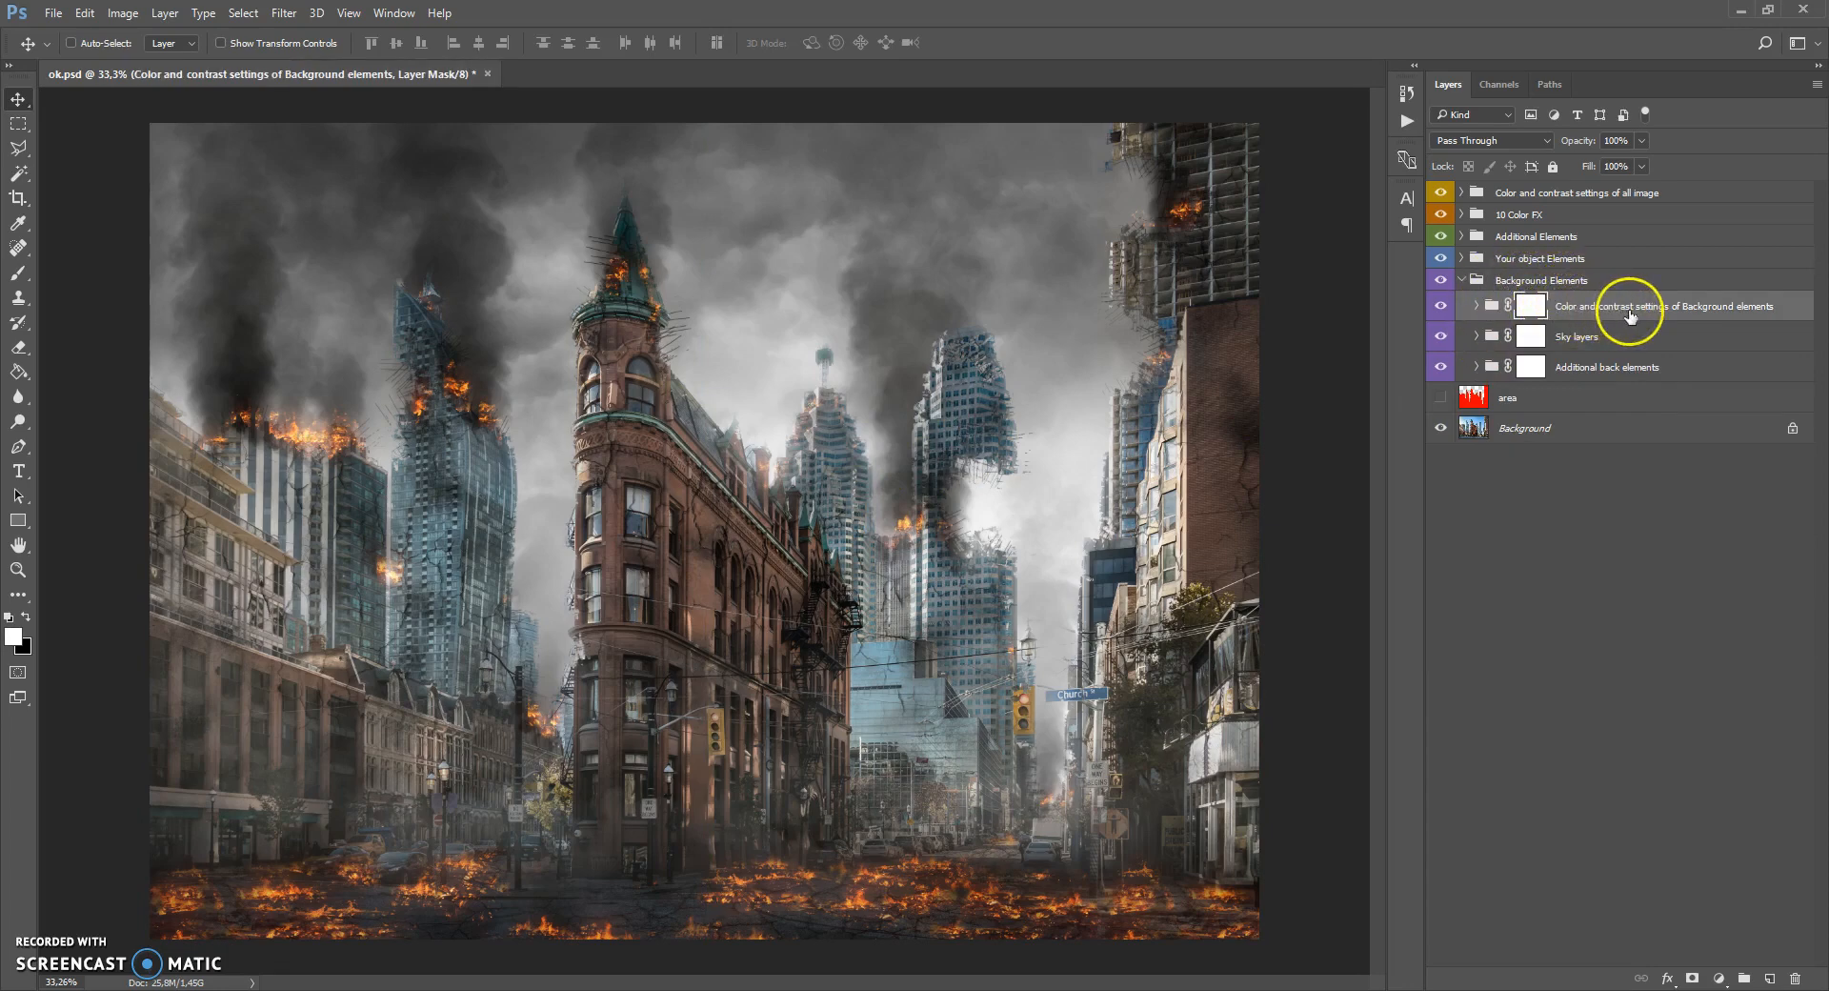
left_click(1478, 307)
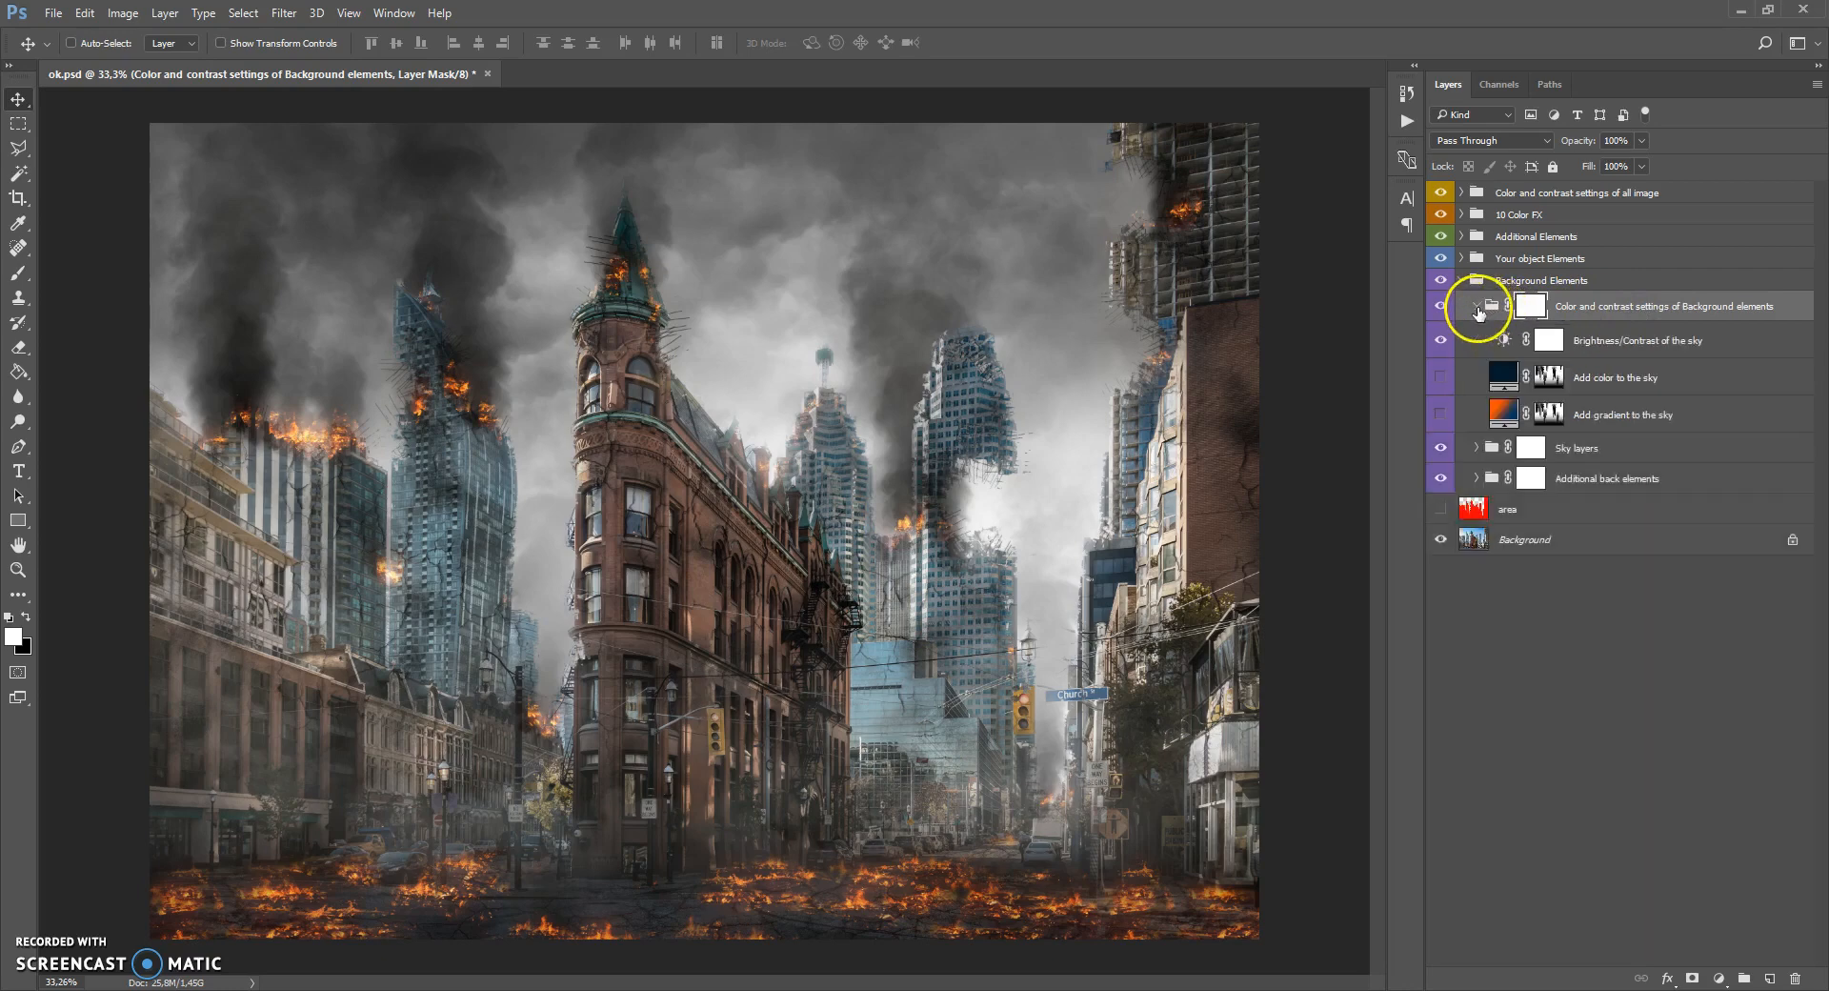
left_click(1477, 419)
left_click(1440, 416)
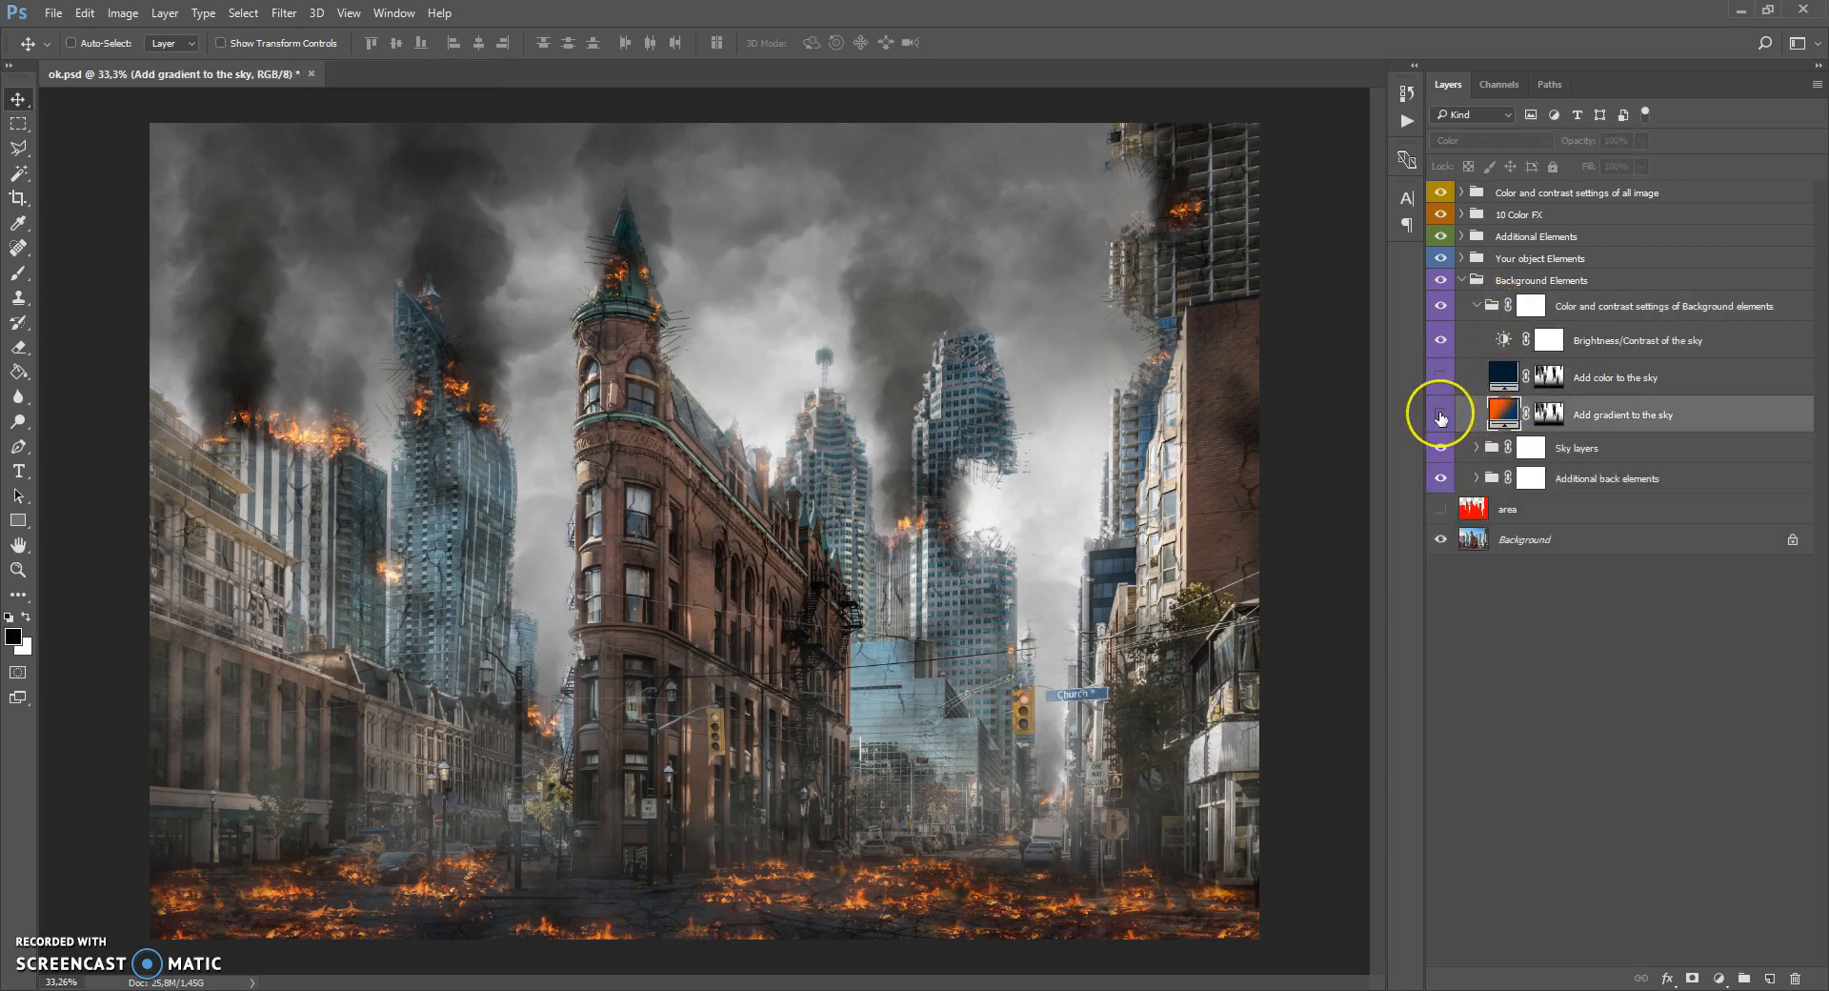
left_click(1441, 415)
Try recolouring the orange stop of the Add gradient to the sky fill to a green with hue 143.
left_click(1505, 411)
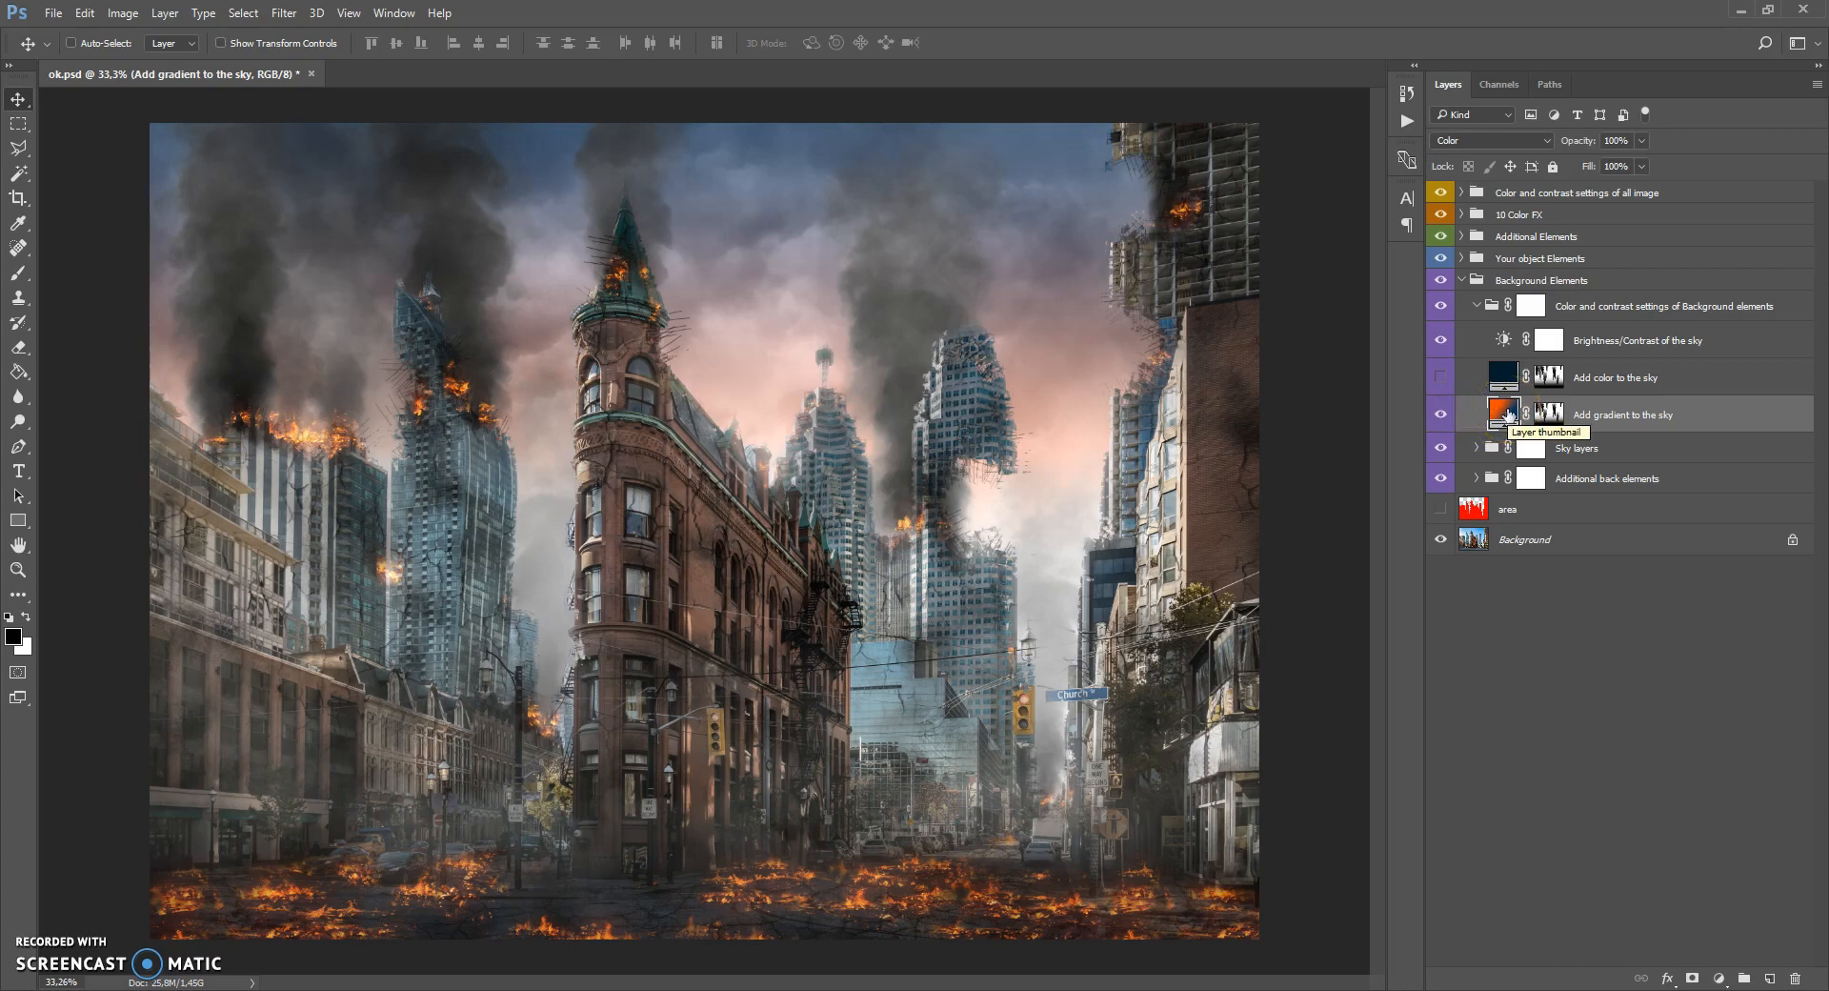
double_click(1505, 411)
left_click(1437, 494)
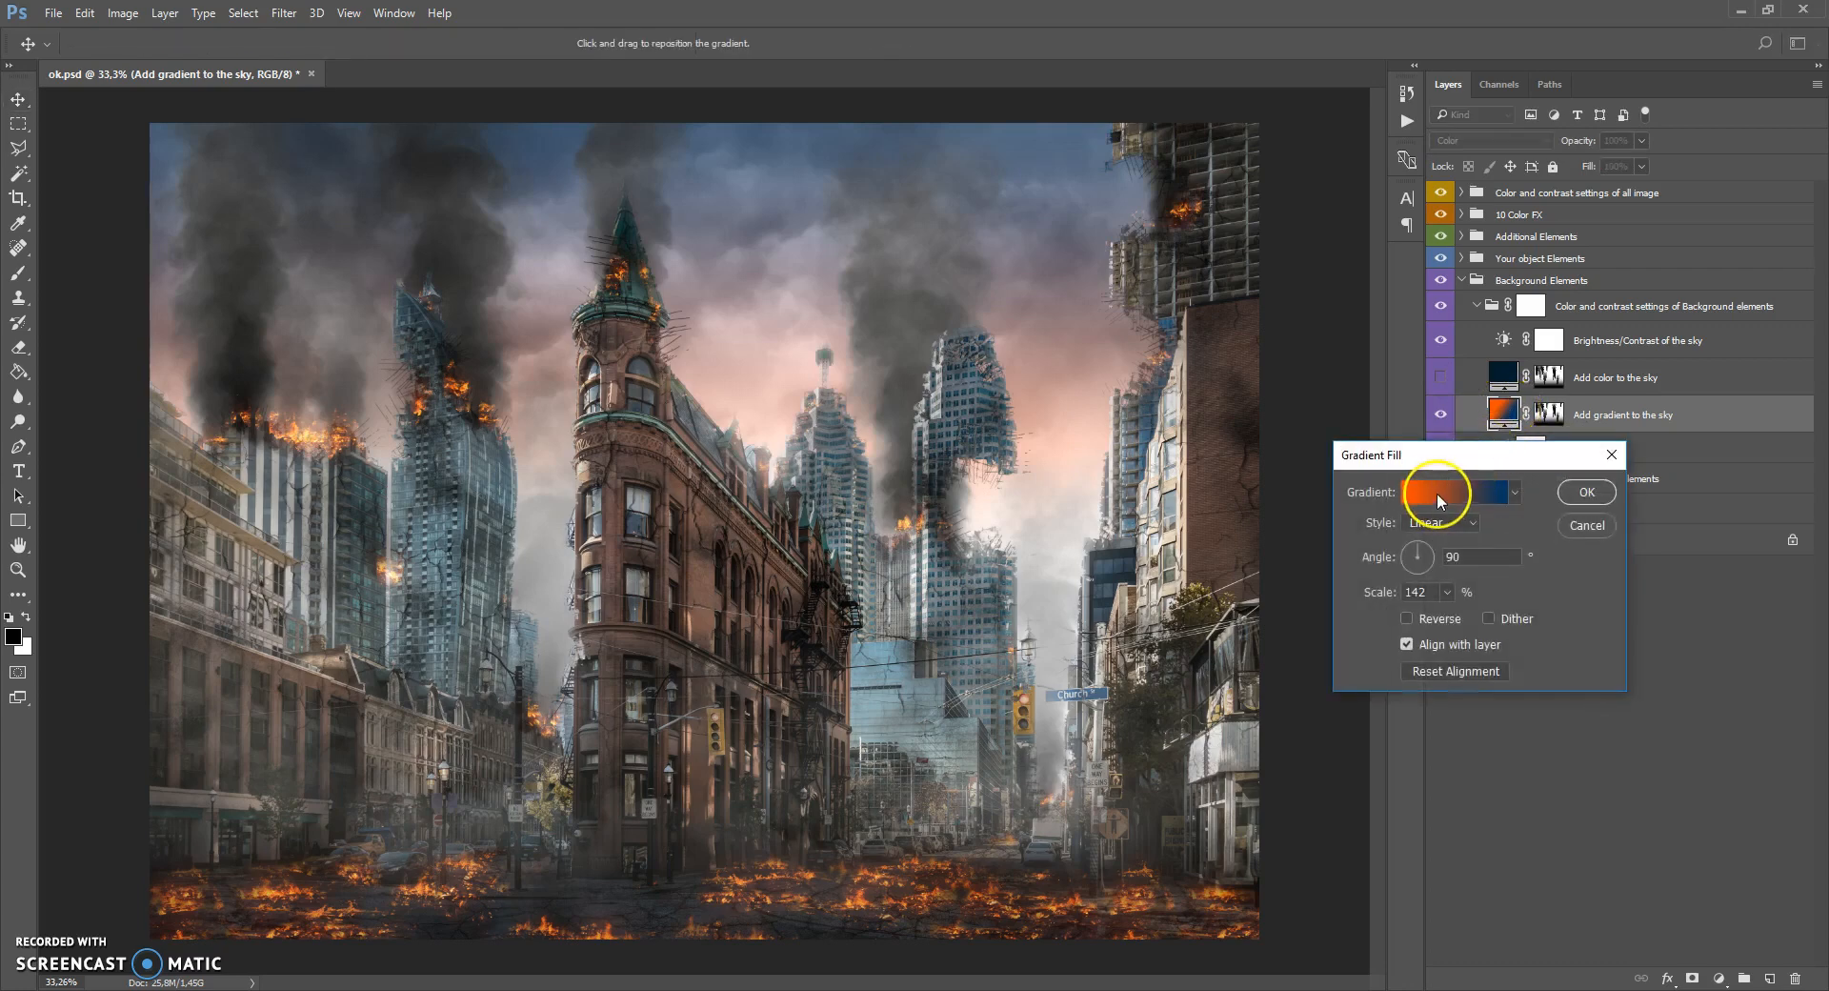
left_click(1303, 646)
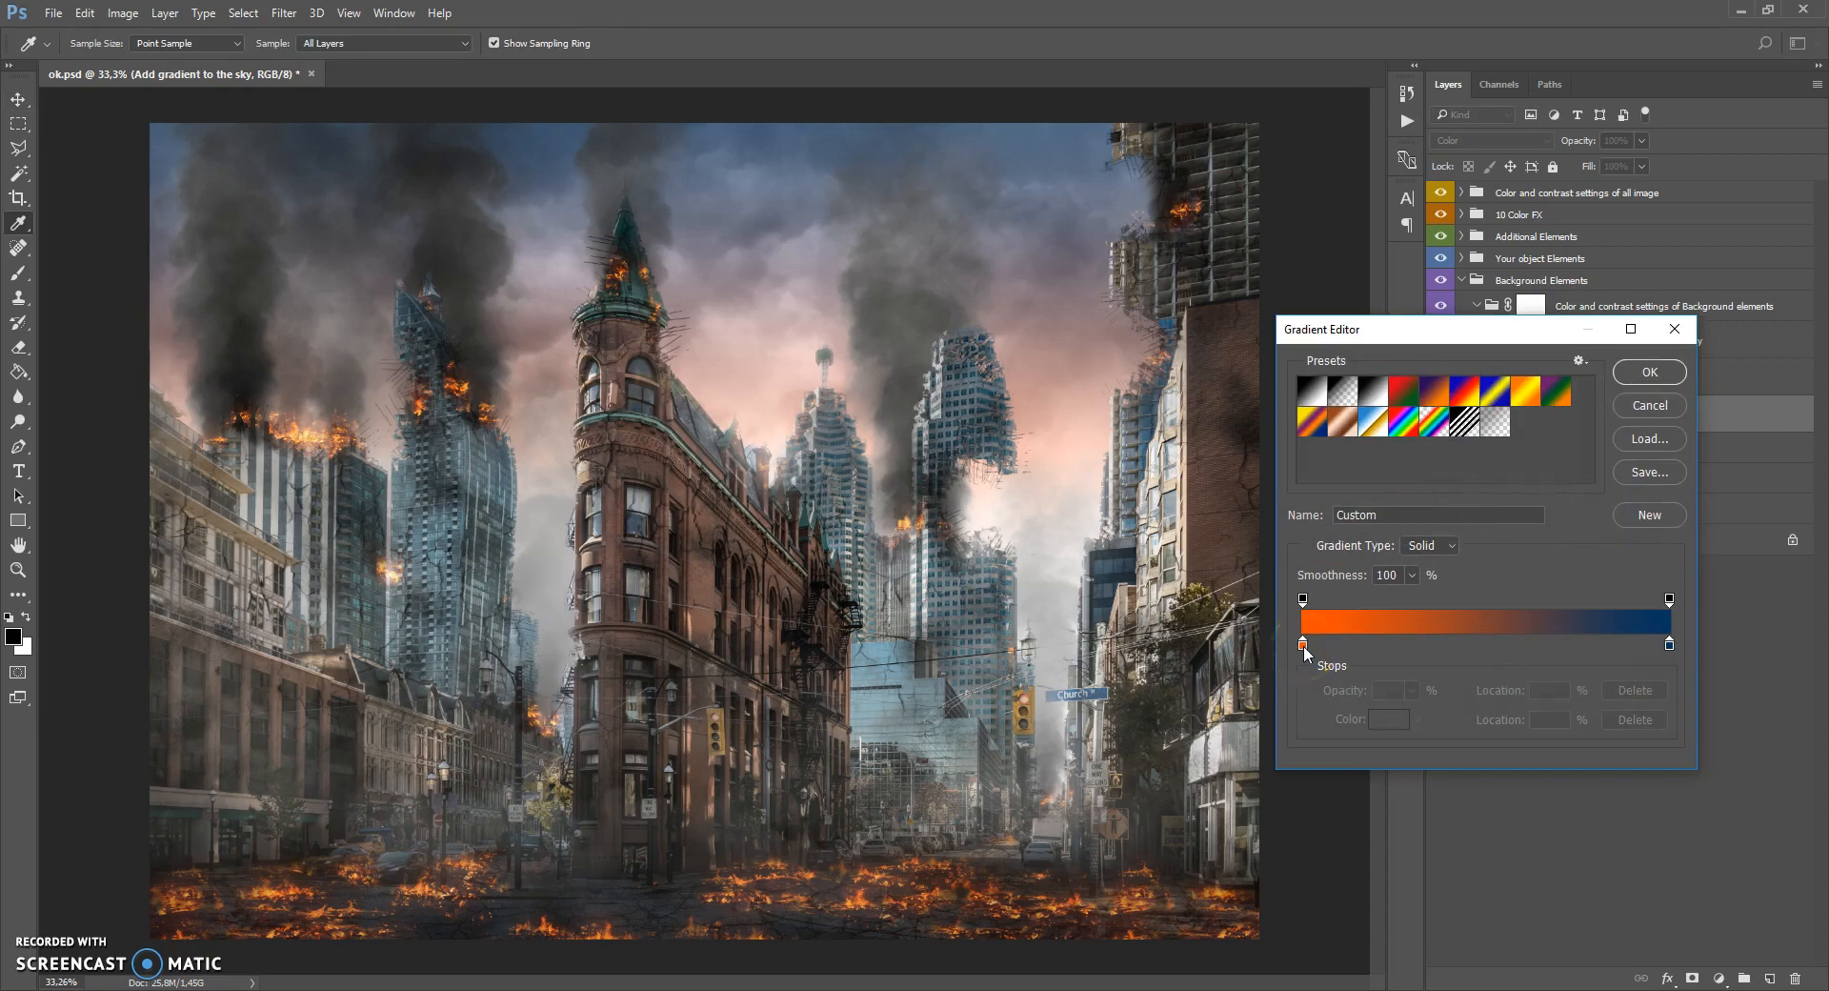
left_click(1303, 646)
left_click(1388, 719)
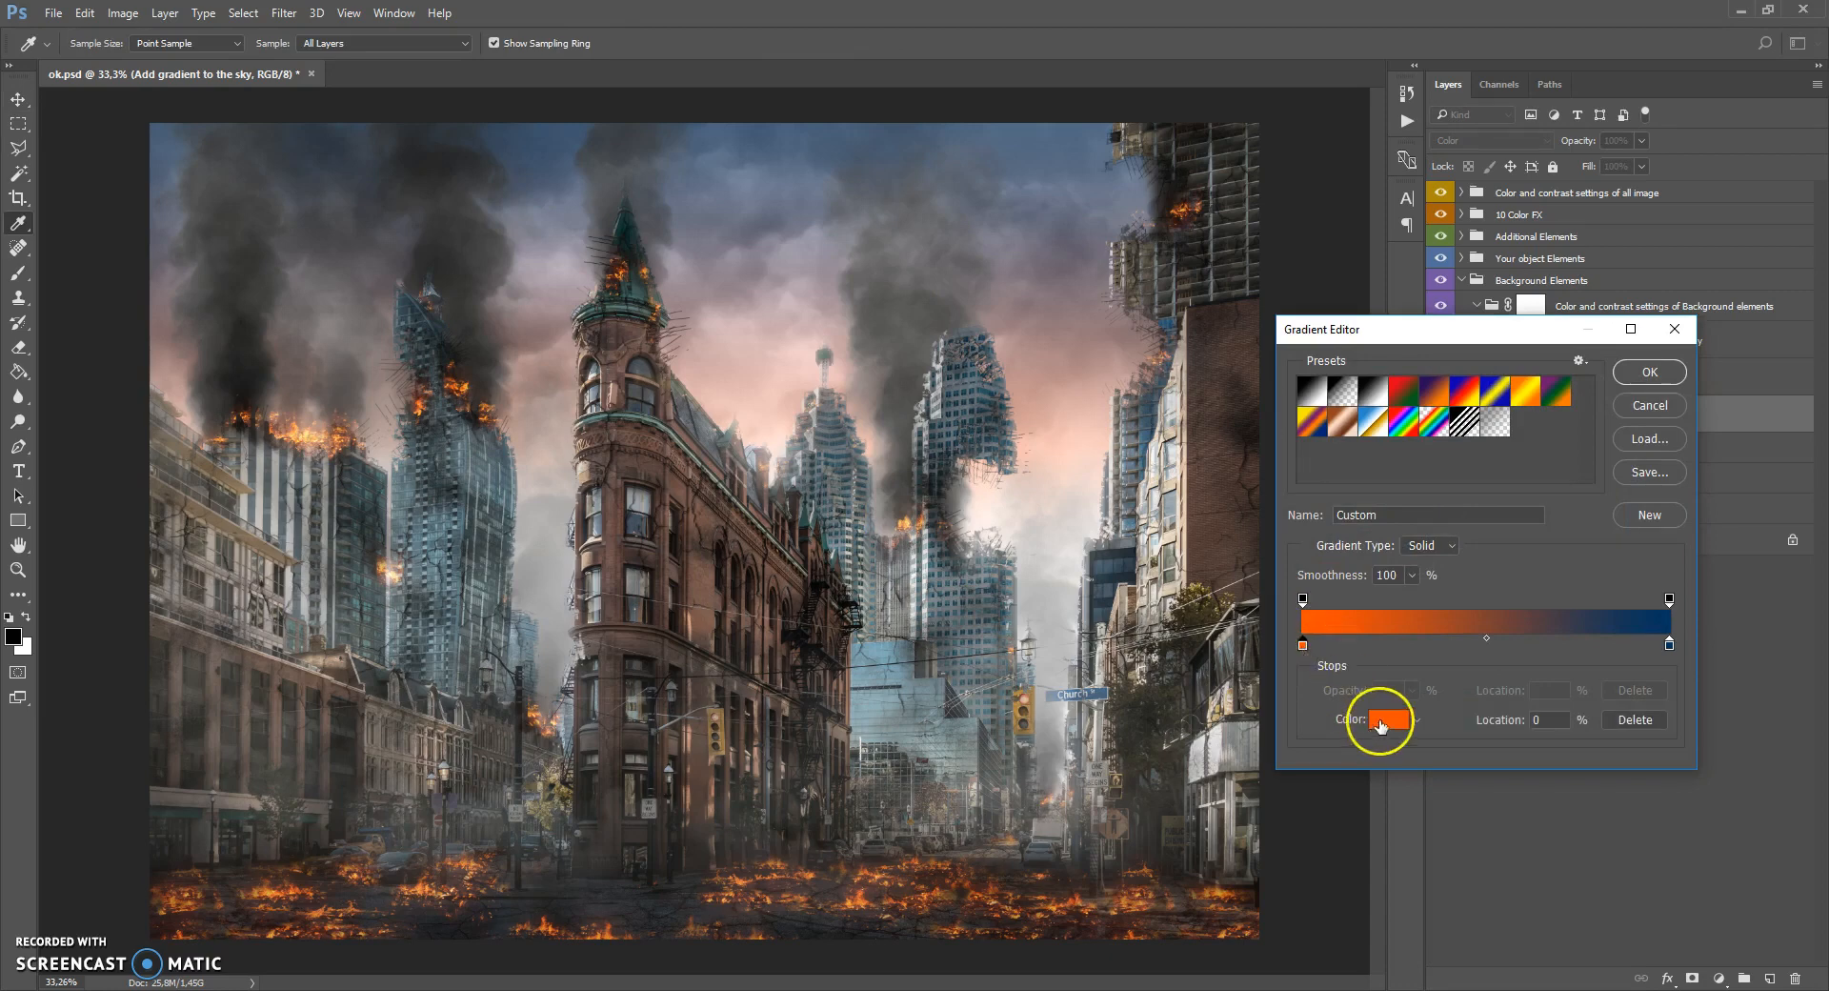
left_click_drag(1339, 665, 1339, 613)
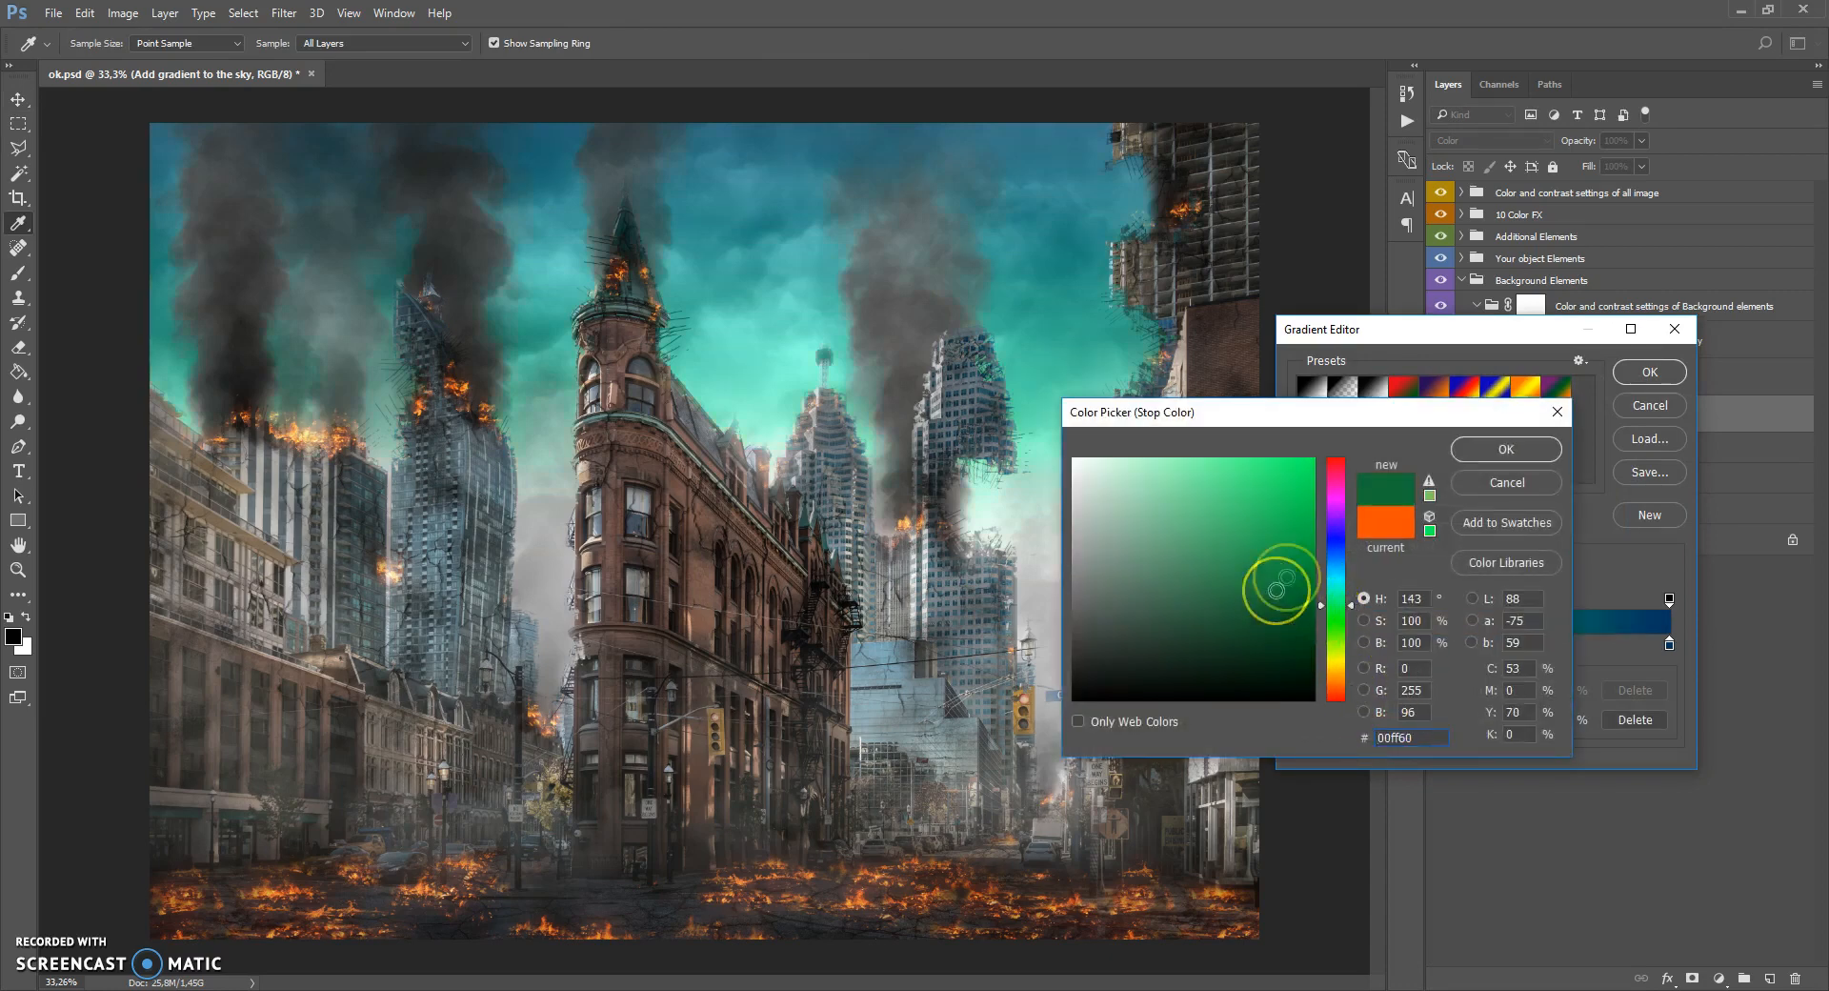
left_click(1502, 449)
Try recolouring the dark blue stop of the sky gradient to brown 603b00 and accept the edited gradient.
left_click(1670, 644)
left_click(1388, 719)
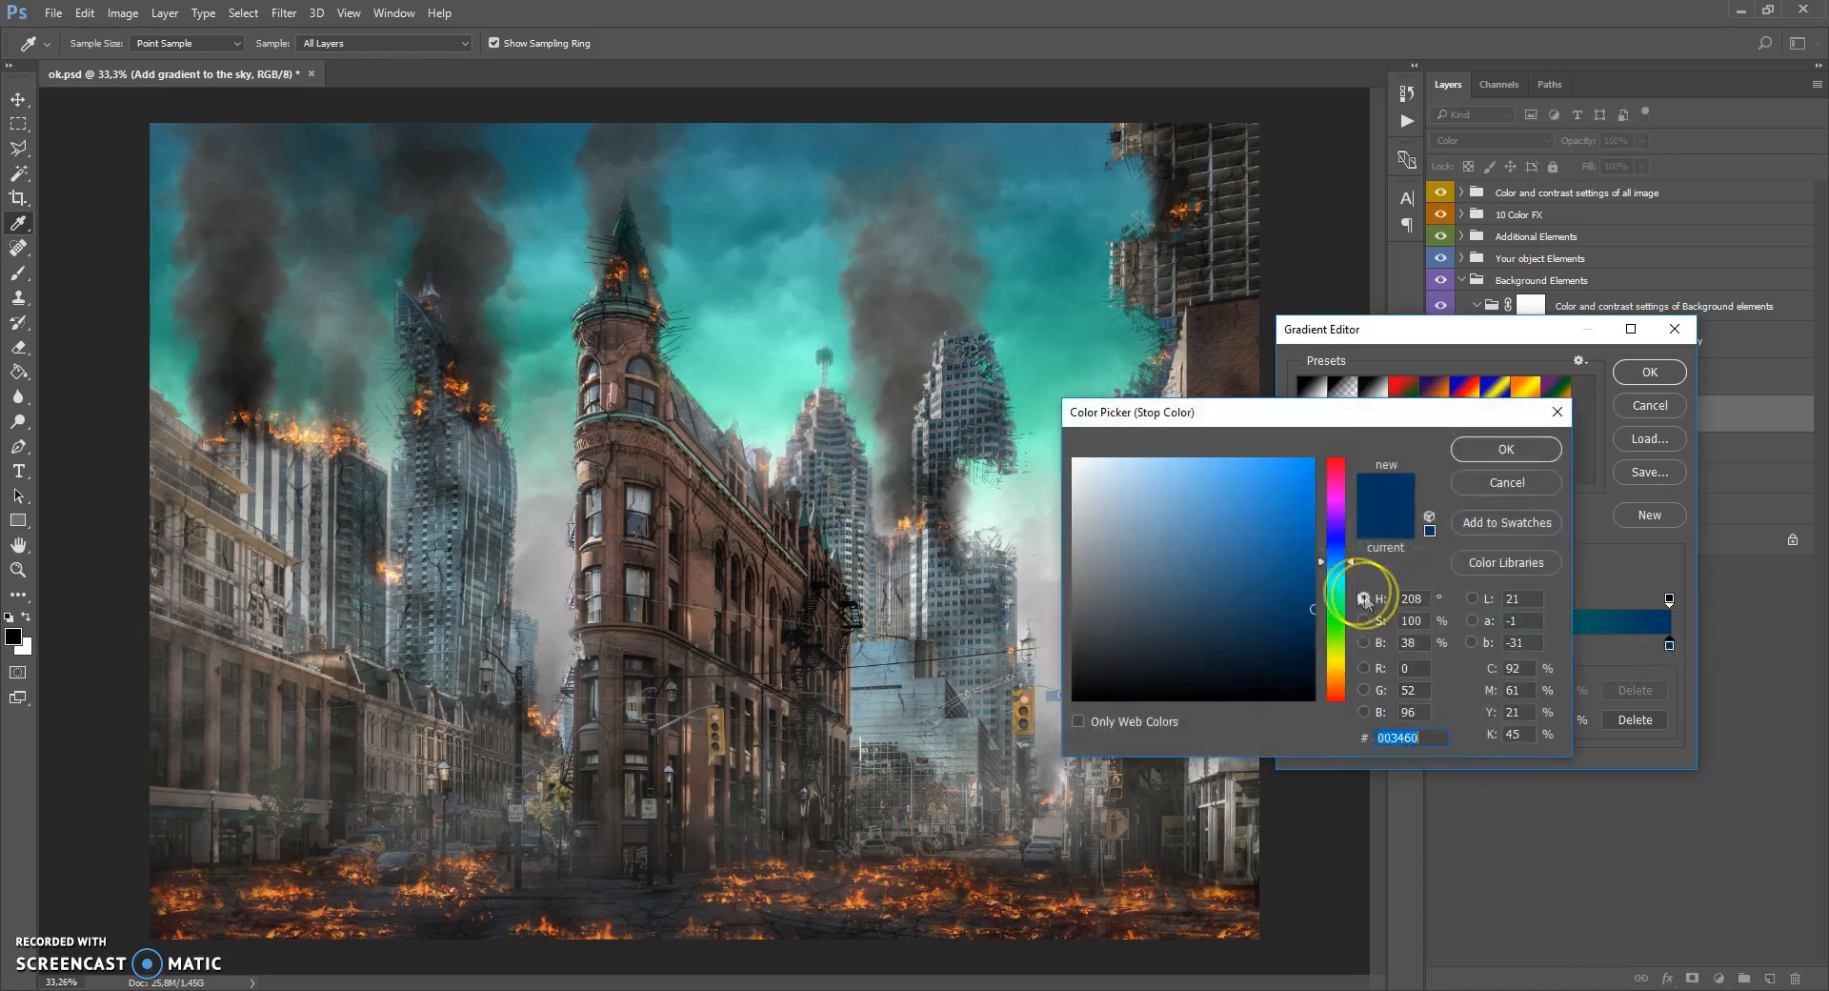
left_click_drag(1335, 620, 1336, 674)
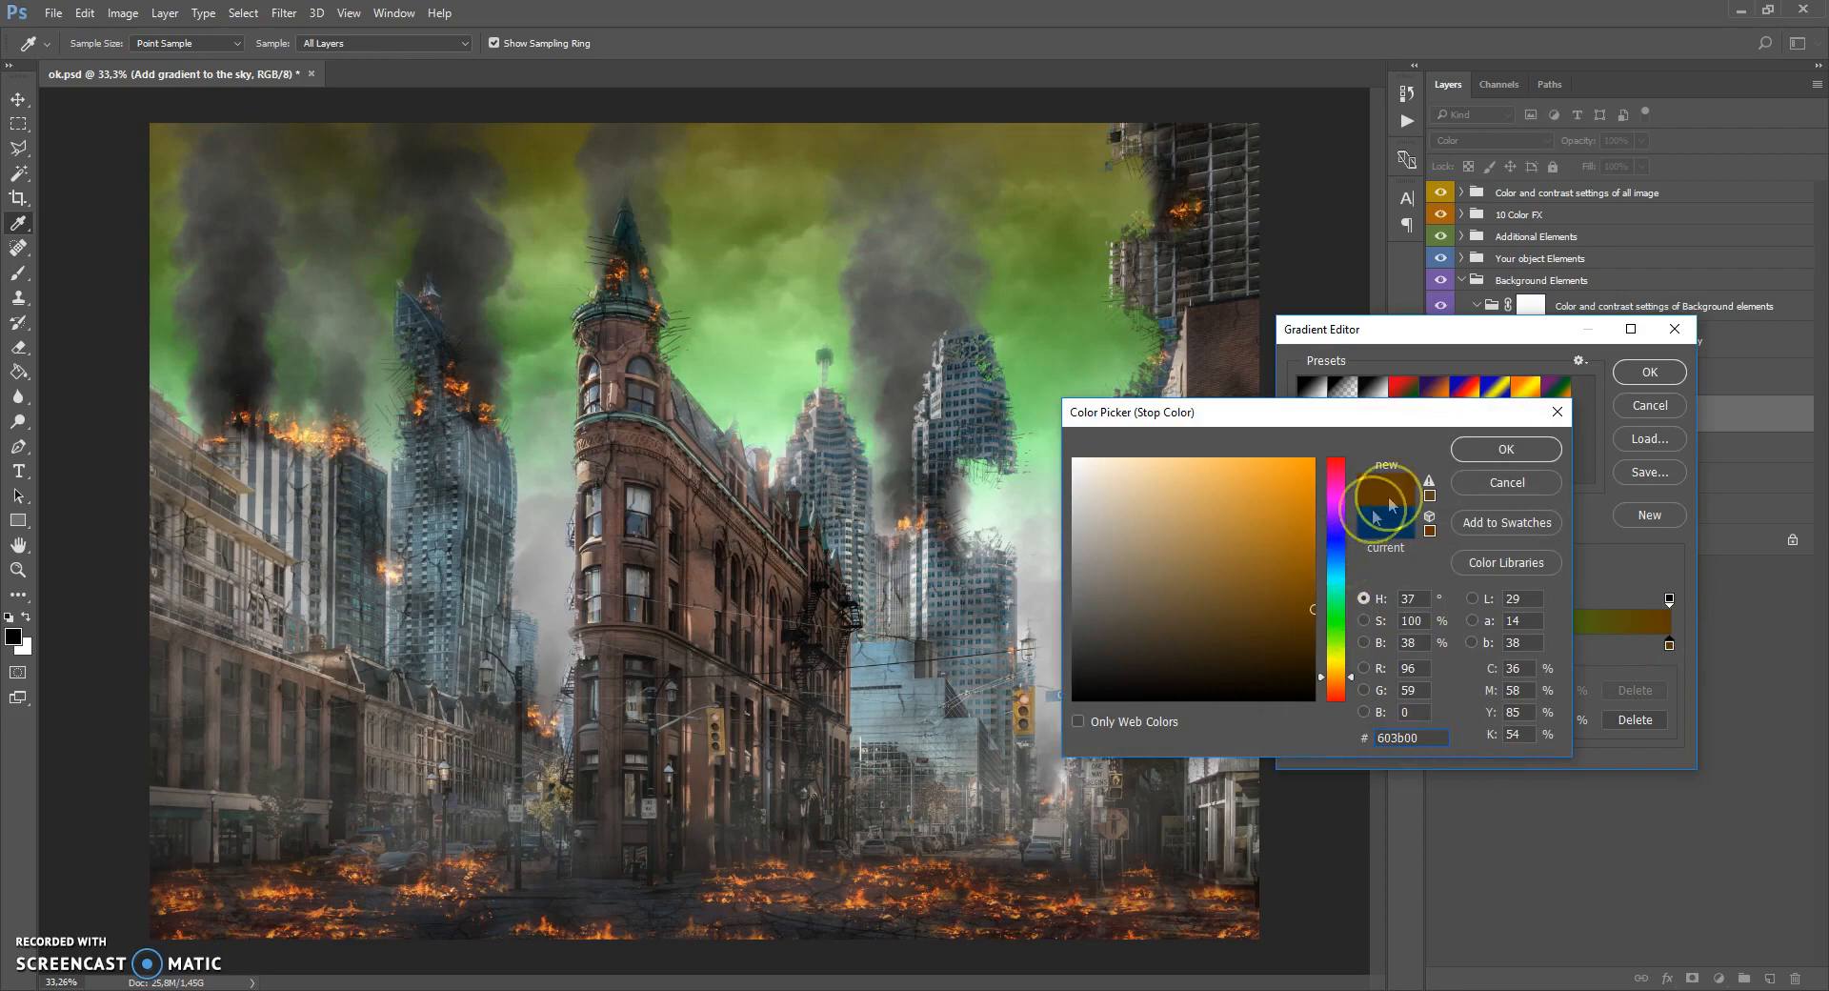
left_click(1506, 448)
left_click(1649, 372)
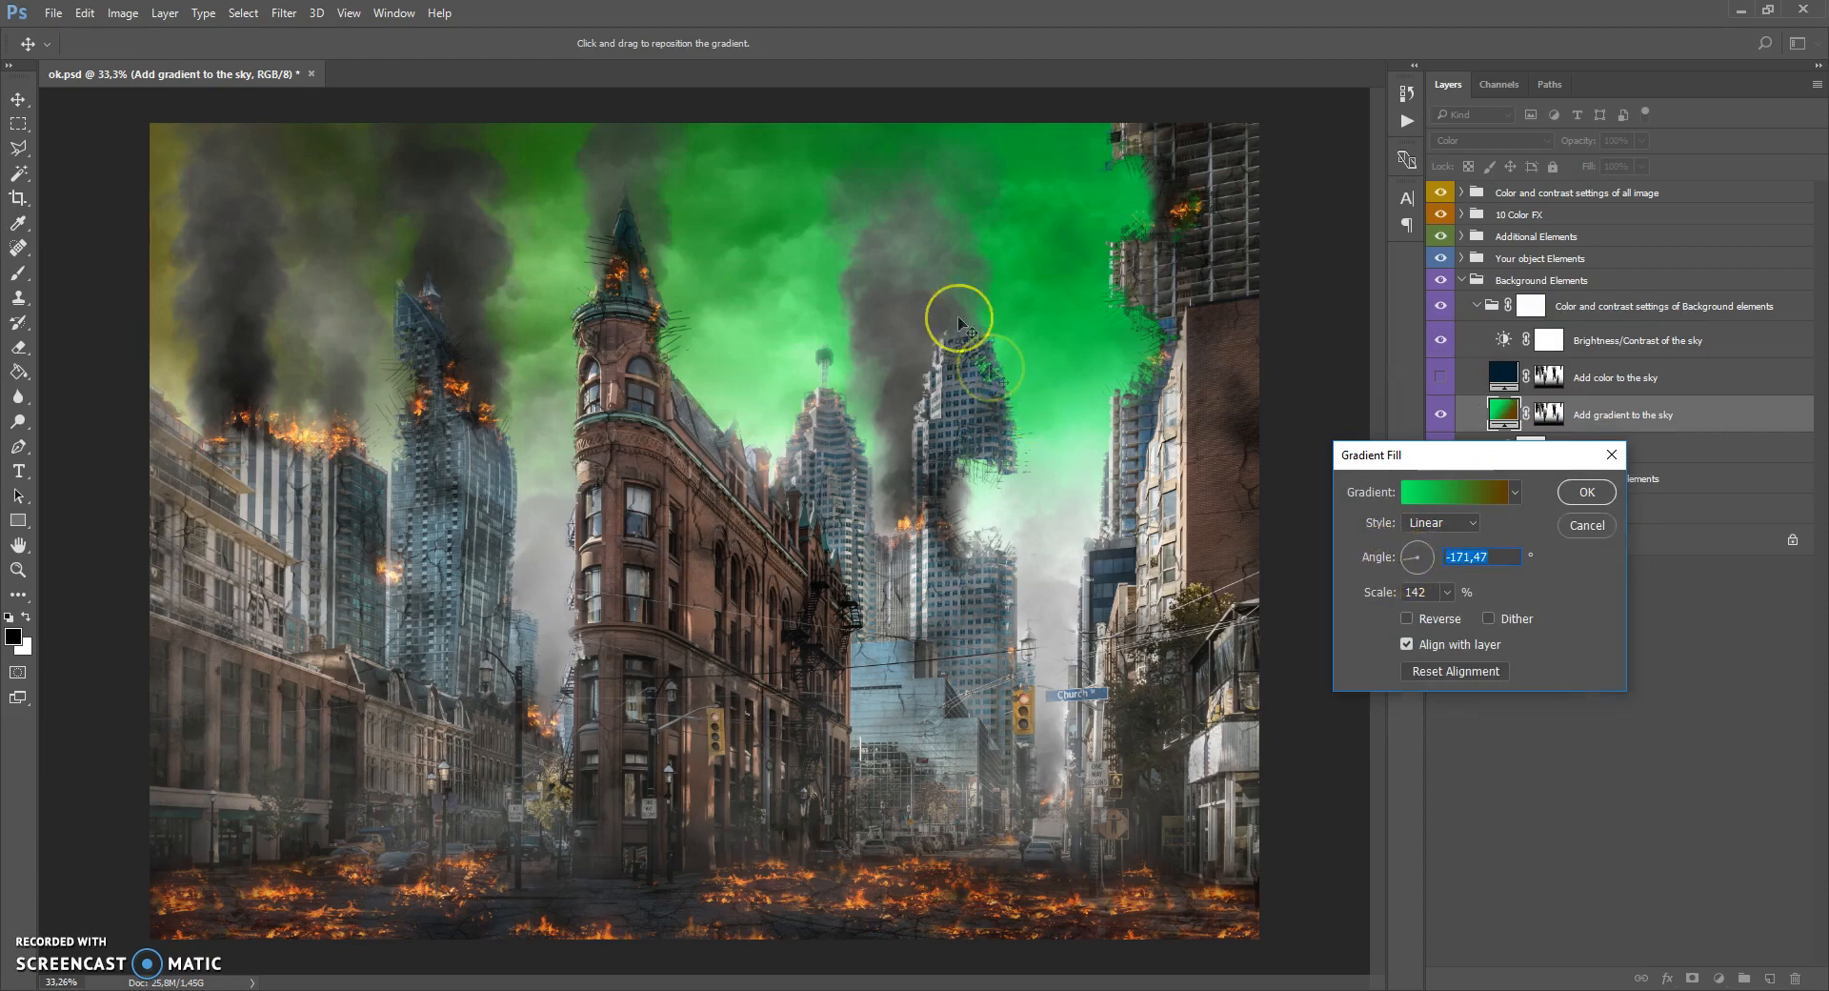
Try turning the sky gradient to -85.43°, scaling it to 56% and repositioning it over the sky, and discard all gradient changes.
left_click_drag(890, 603, 1418, 583)
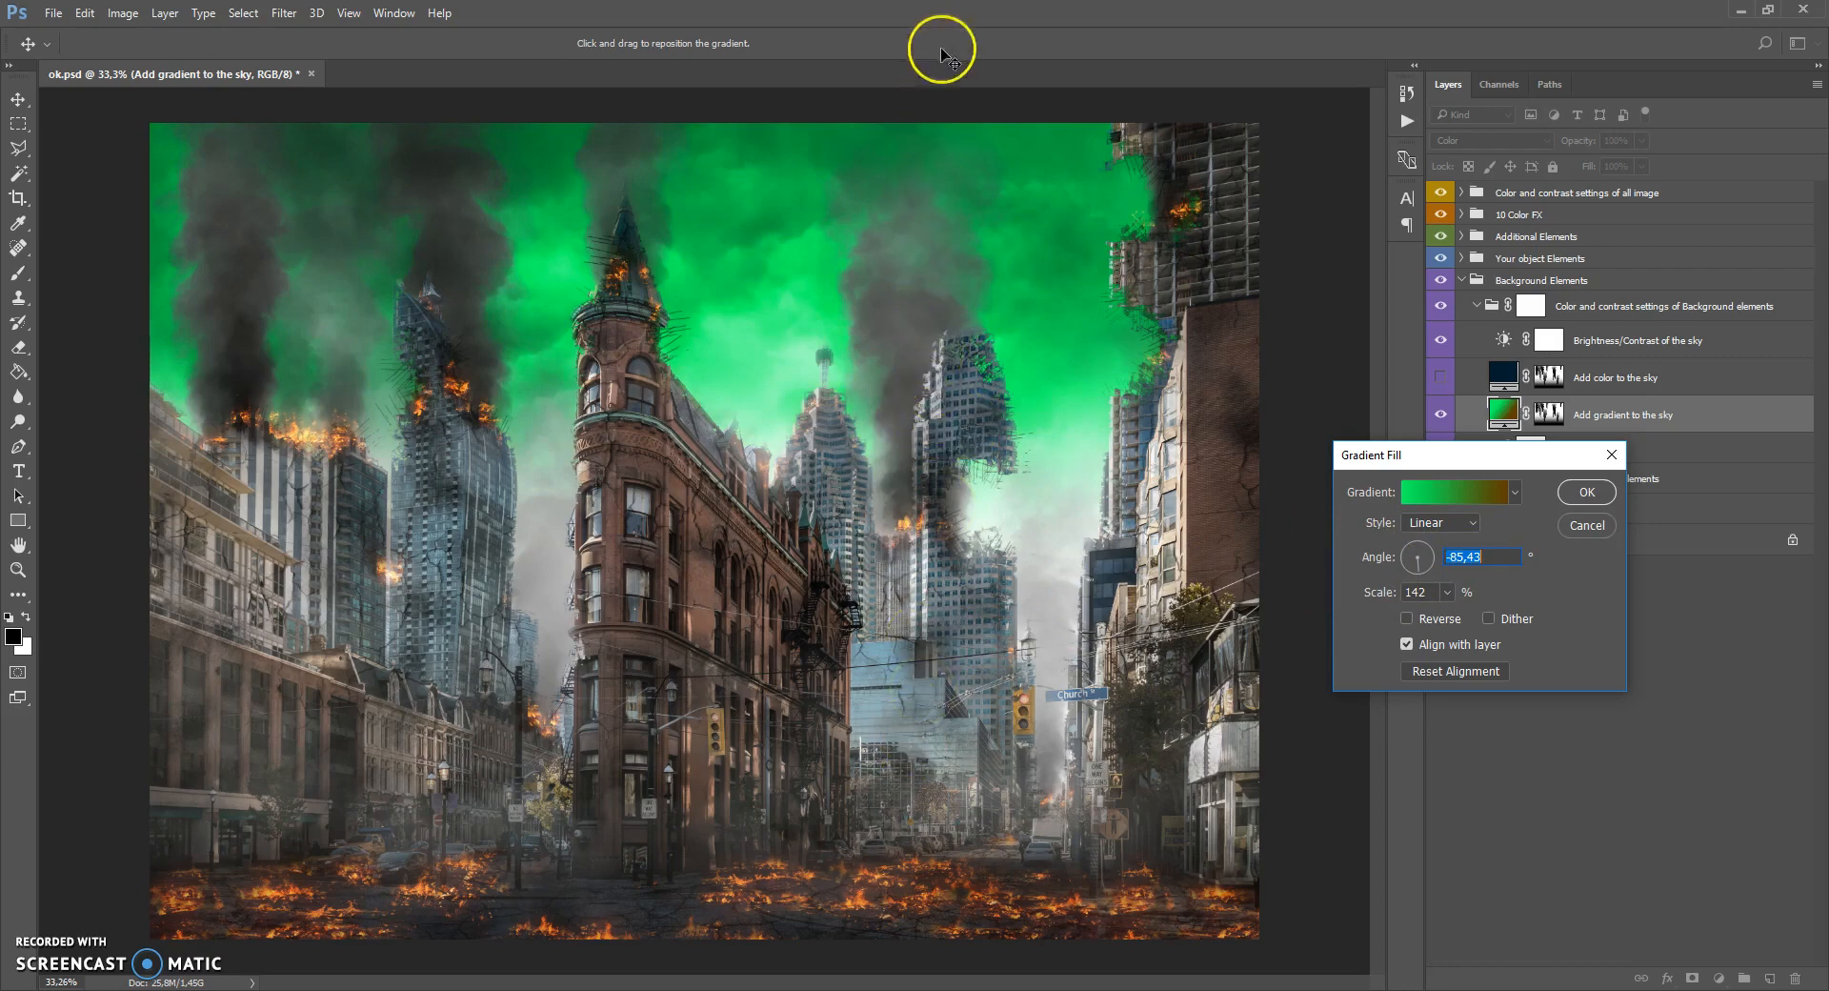
left_click_drag(889, 189, 870, 420)
left_click_drag(1447, 593, 1438, 620)
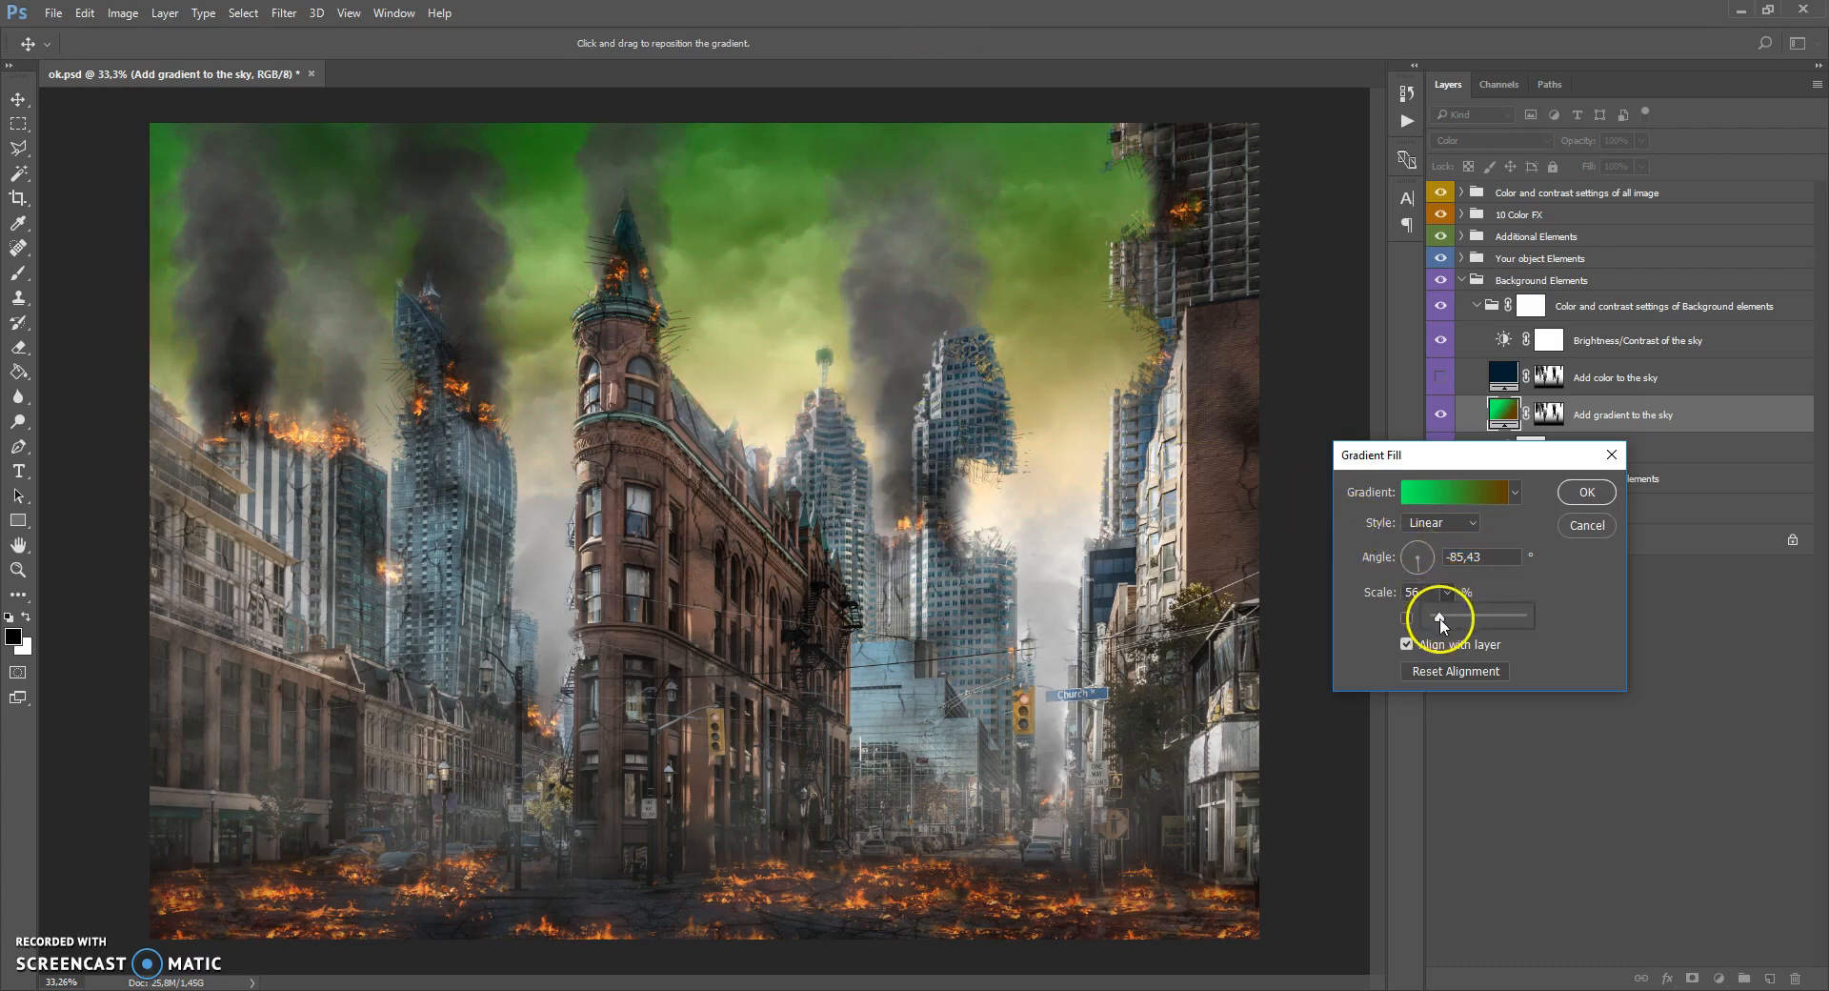
left_click_drag(906, 386, 906, 306)
left_click(1598, 530)
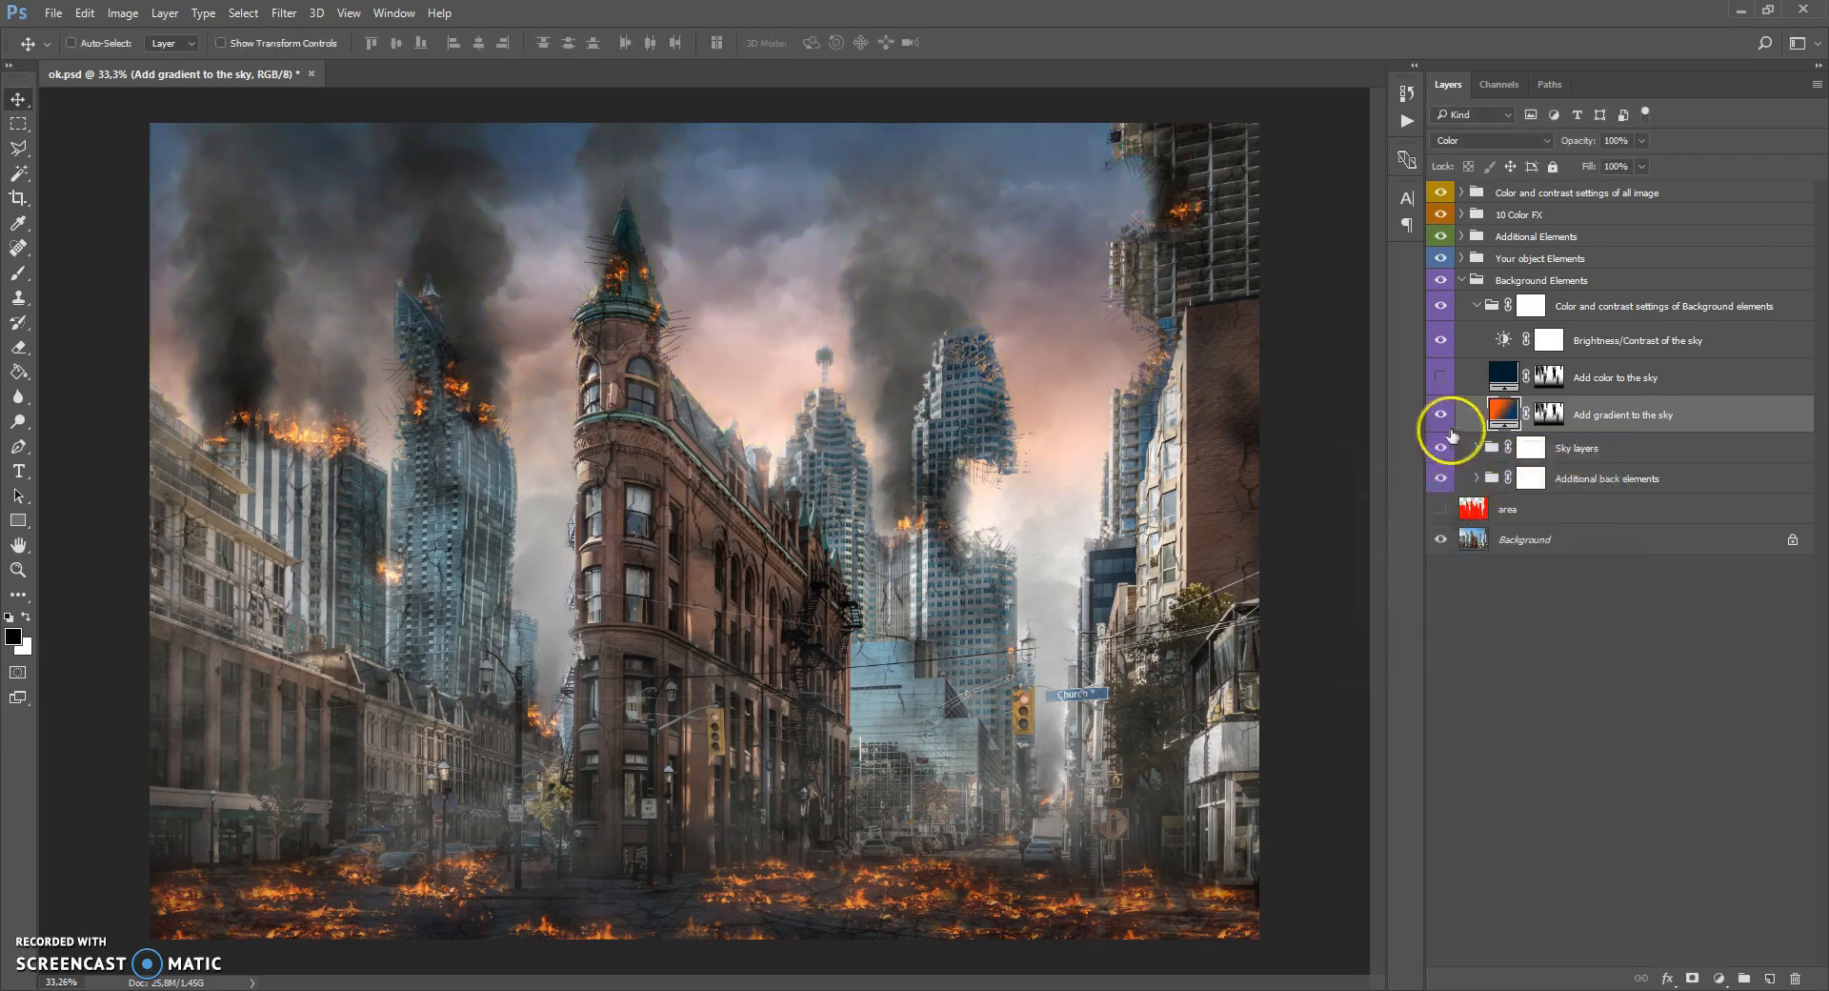
Hide the Add gradient to the sky layer and show the Add color to the sky layer.
left_click(1440, 414)
left_click(1505, 375)
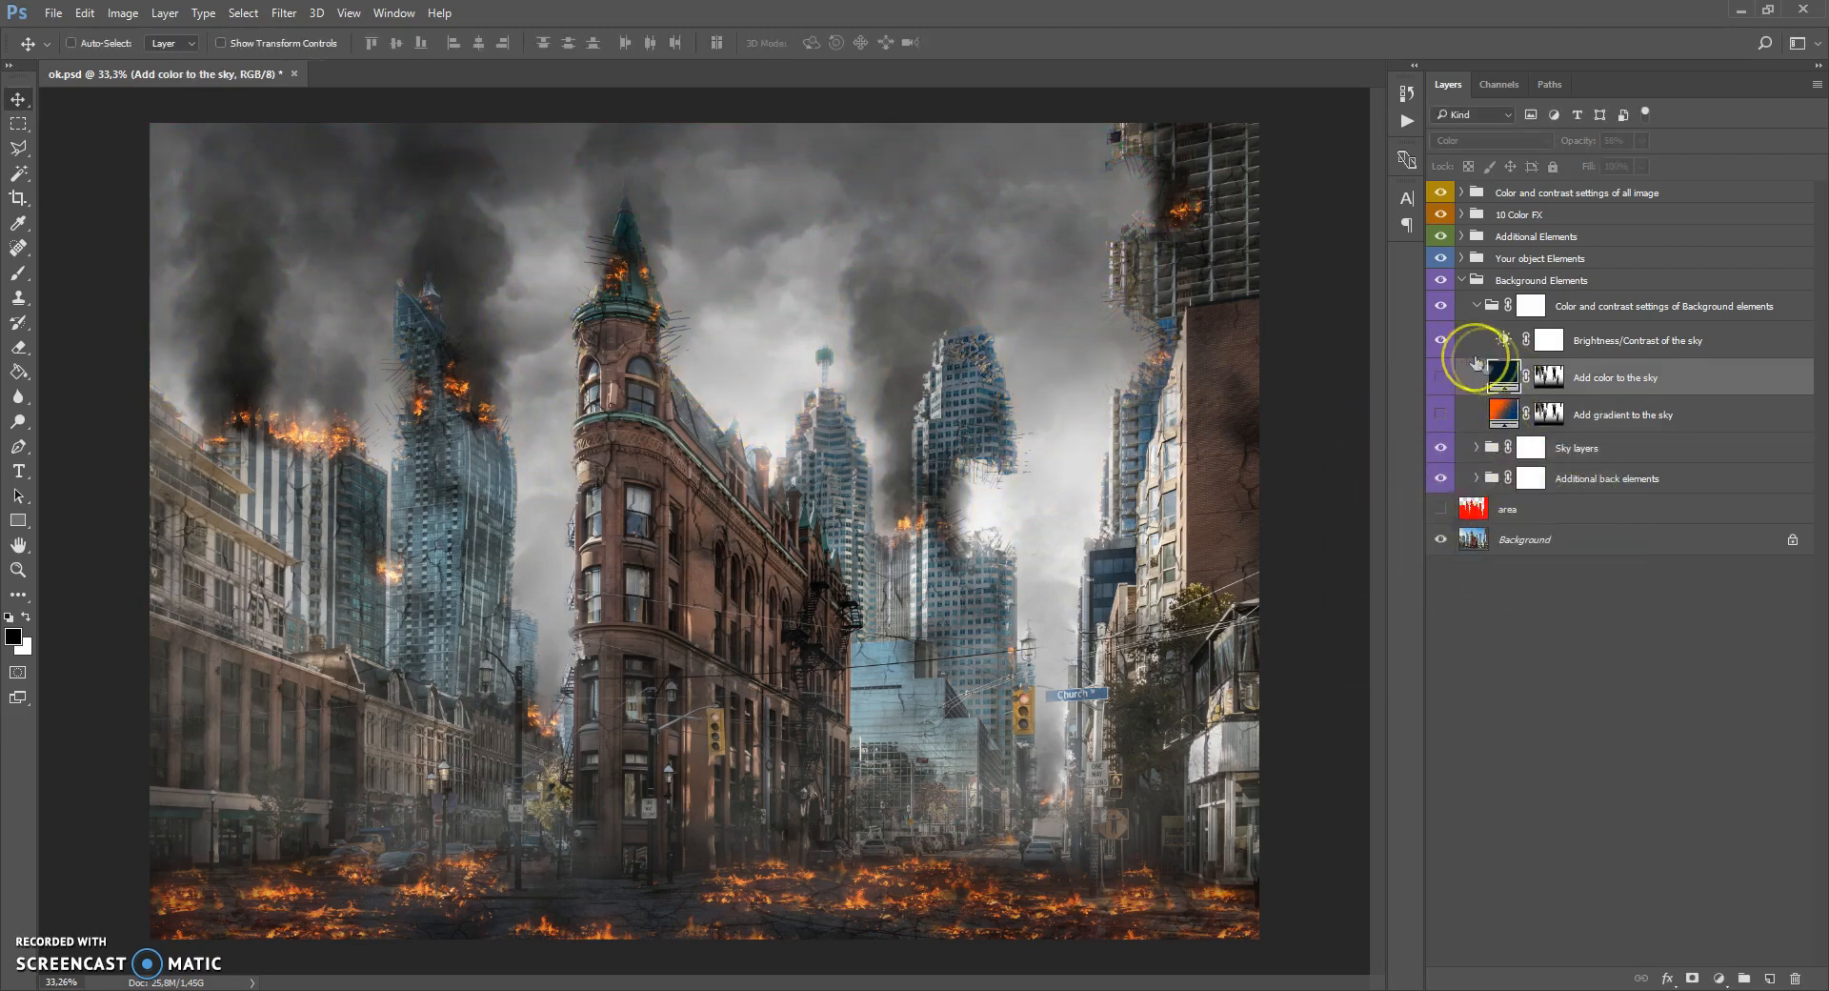
left_click(1438, 378)
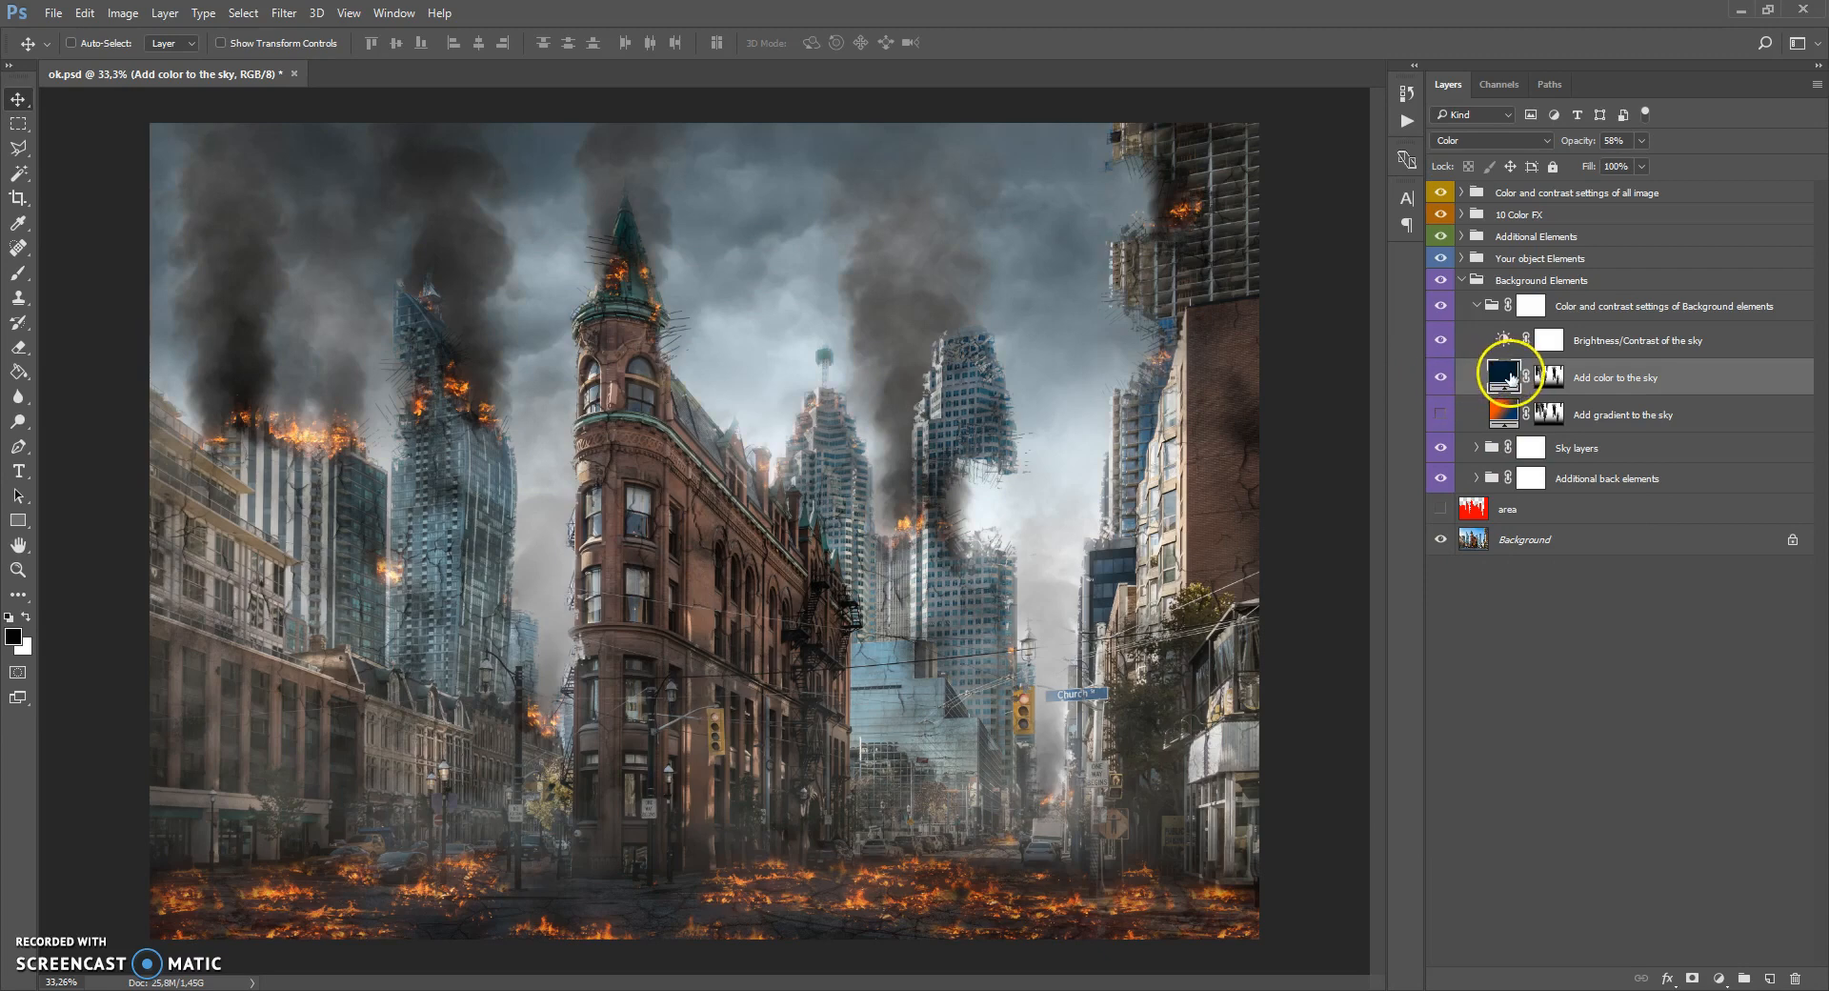
Try the lime green aeff00 as the Add color to the sky fill, discard the colour change, and hide the layer.
double_click(1510, 378)
left_click(1299, 506)
left_click(1339, 482)
left_click_drag(1339, 482, 1345, 621)
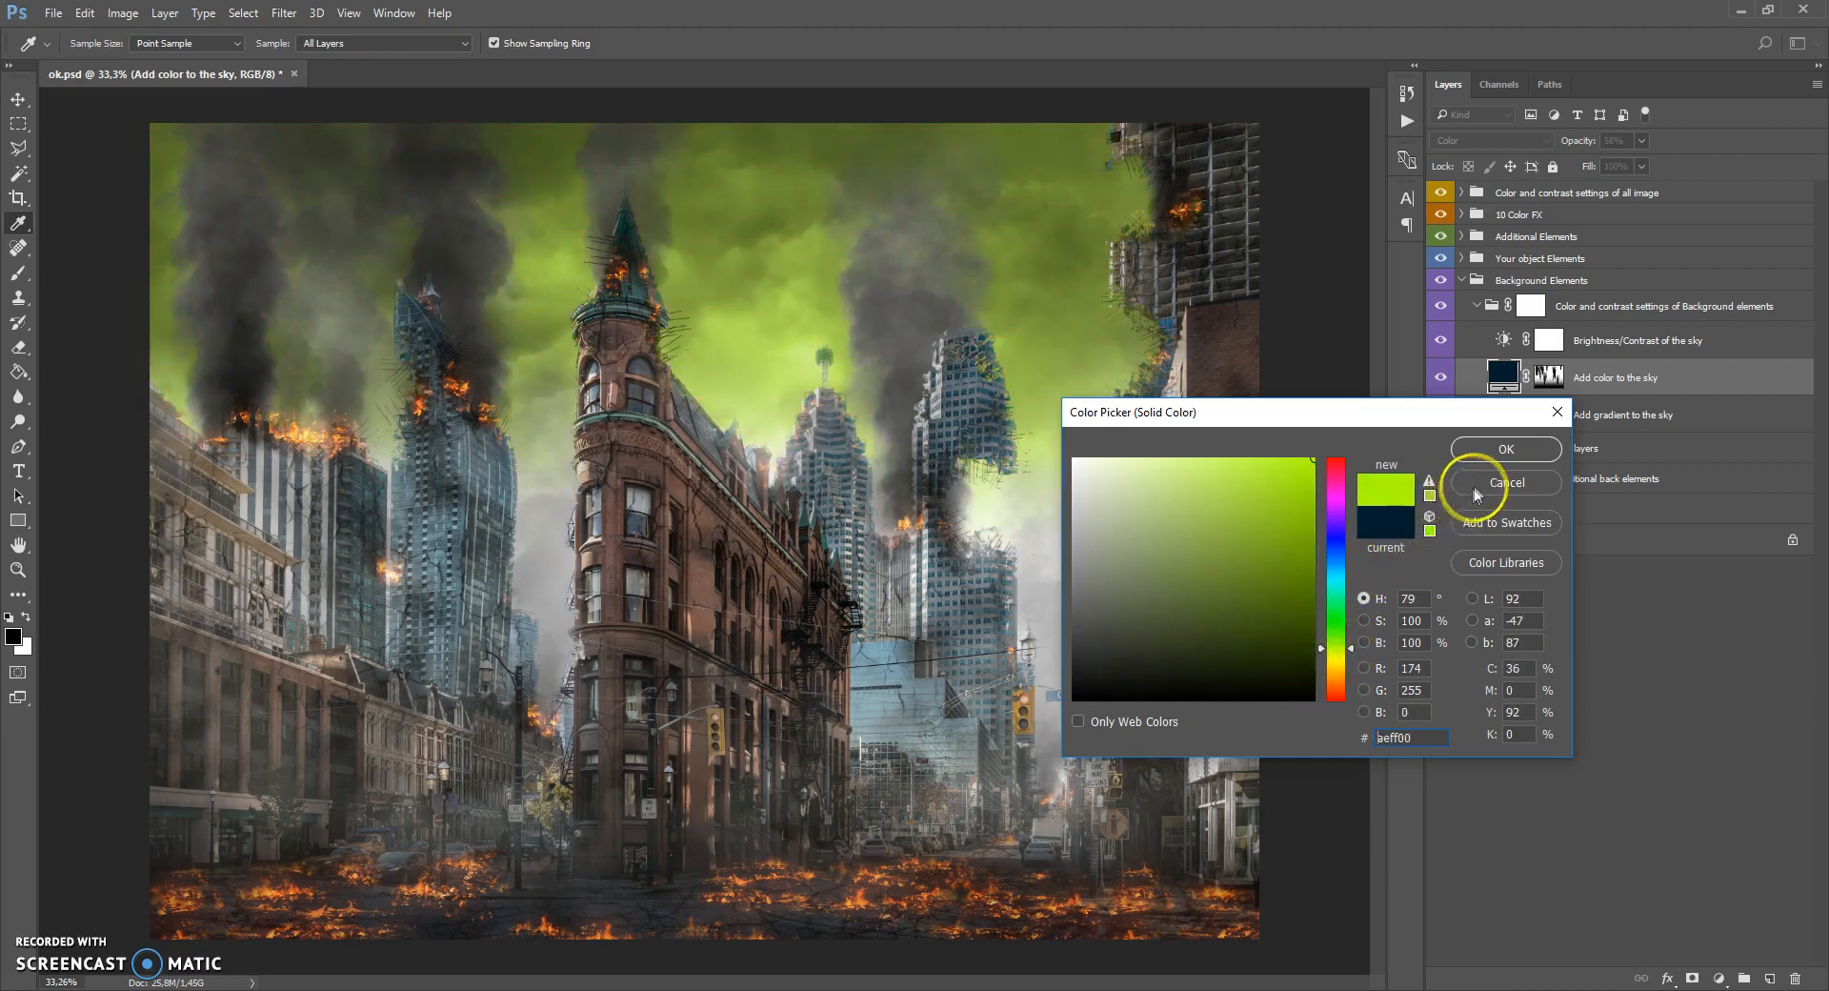
left_click(1503, 482)
left_click(1443, 379)
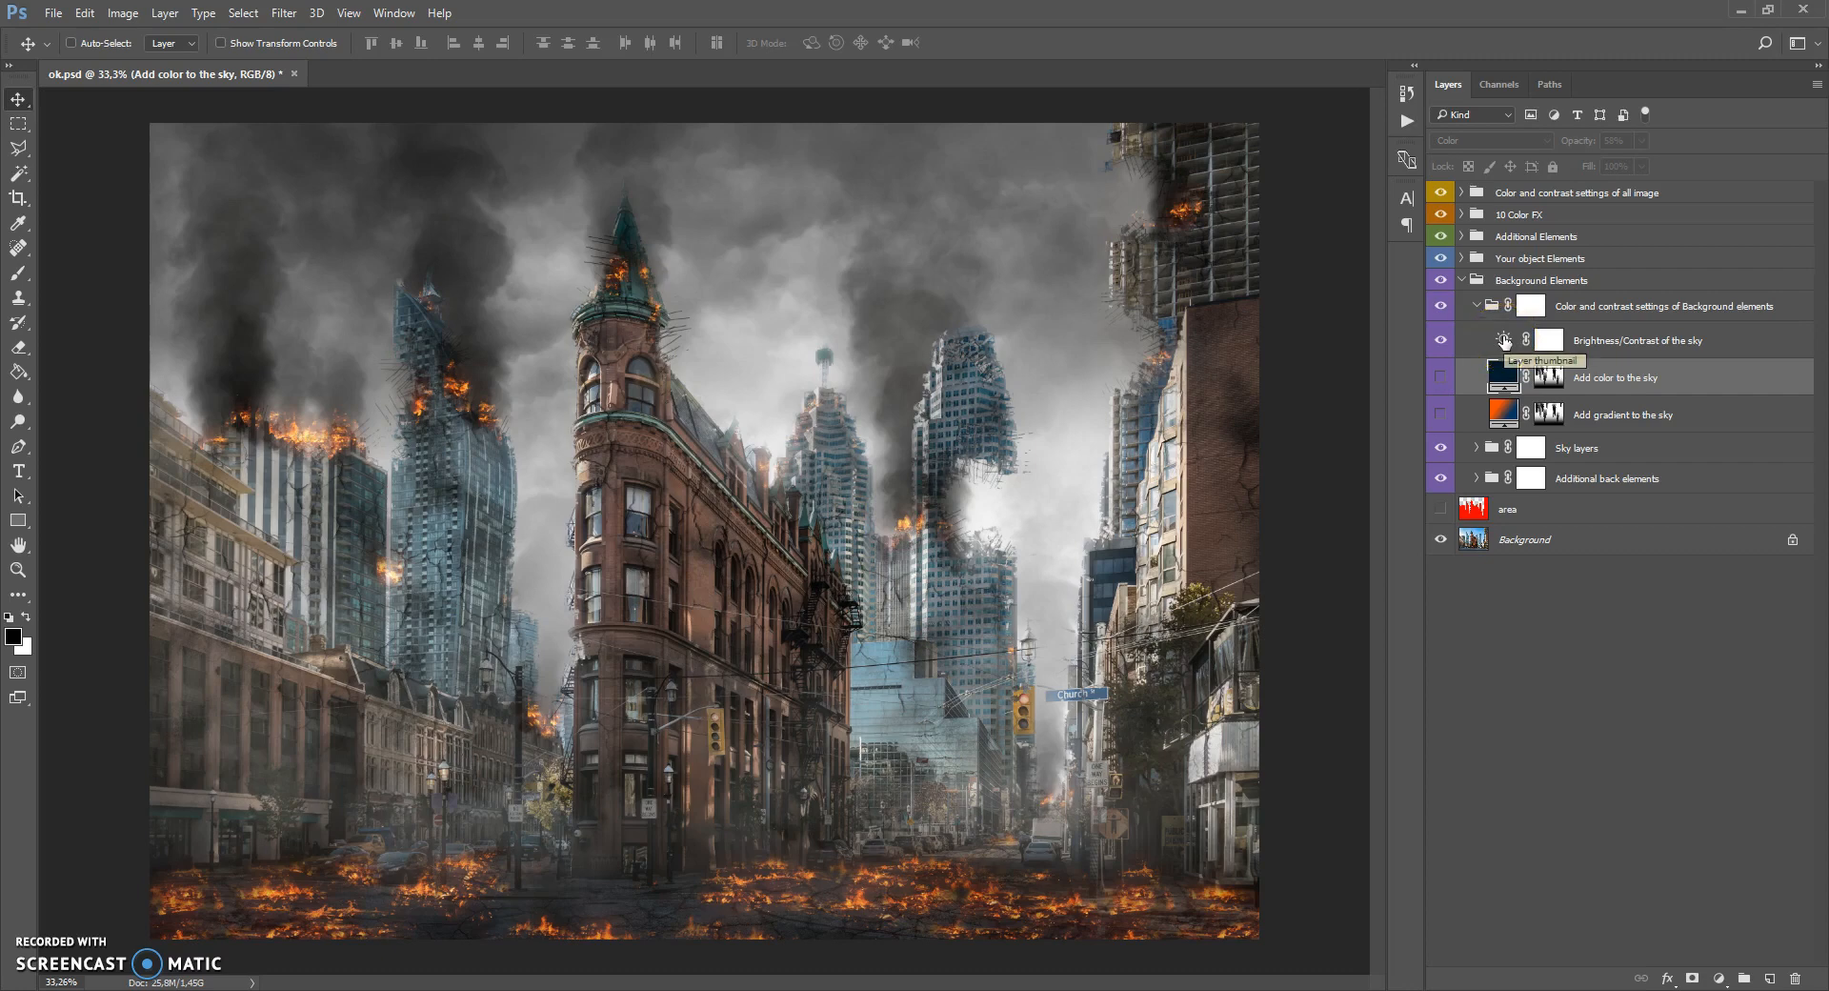
Try different contrast and brightness amounts on Brightness/Contrast of the sky, and reset both values to 0.
double_click(1503, 340)
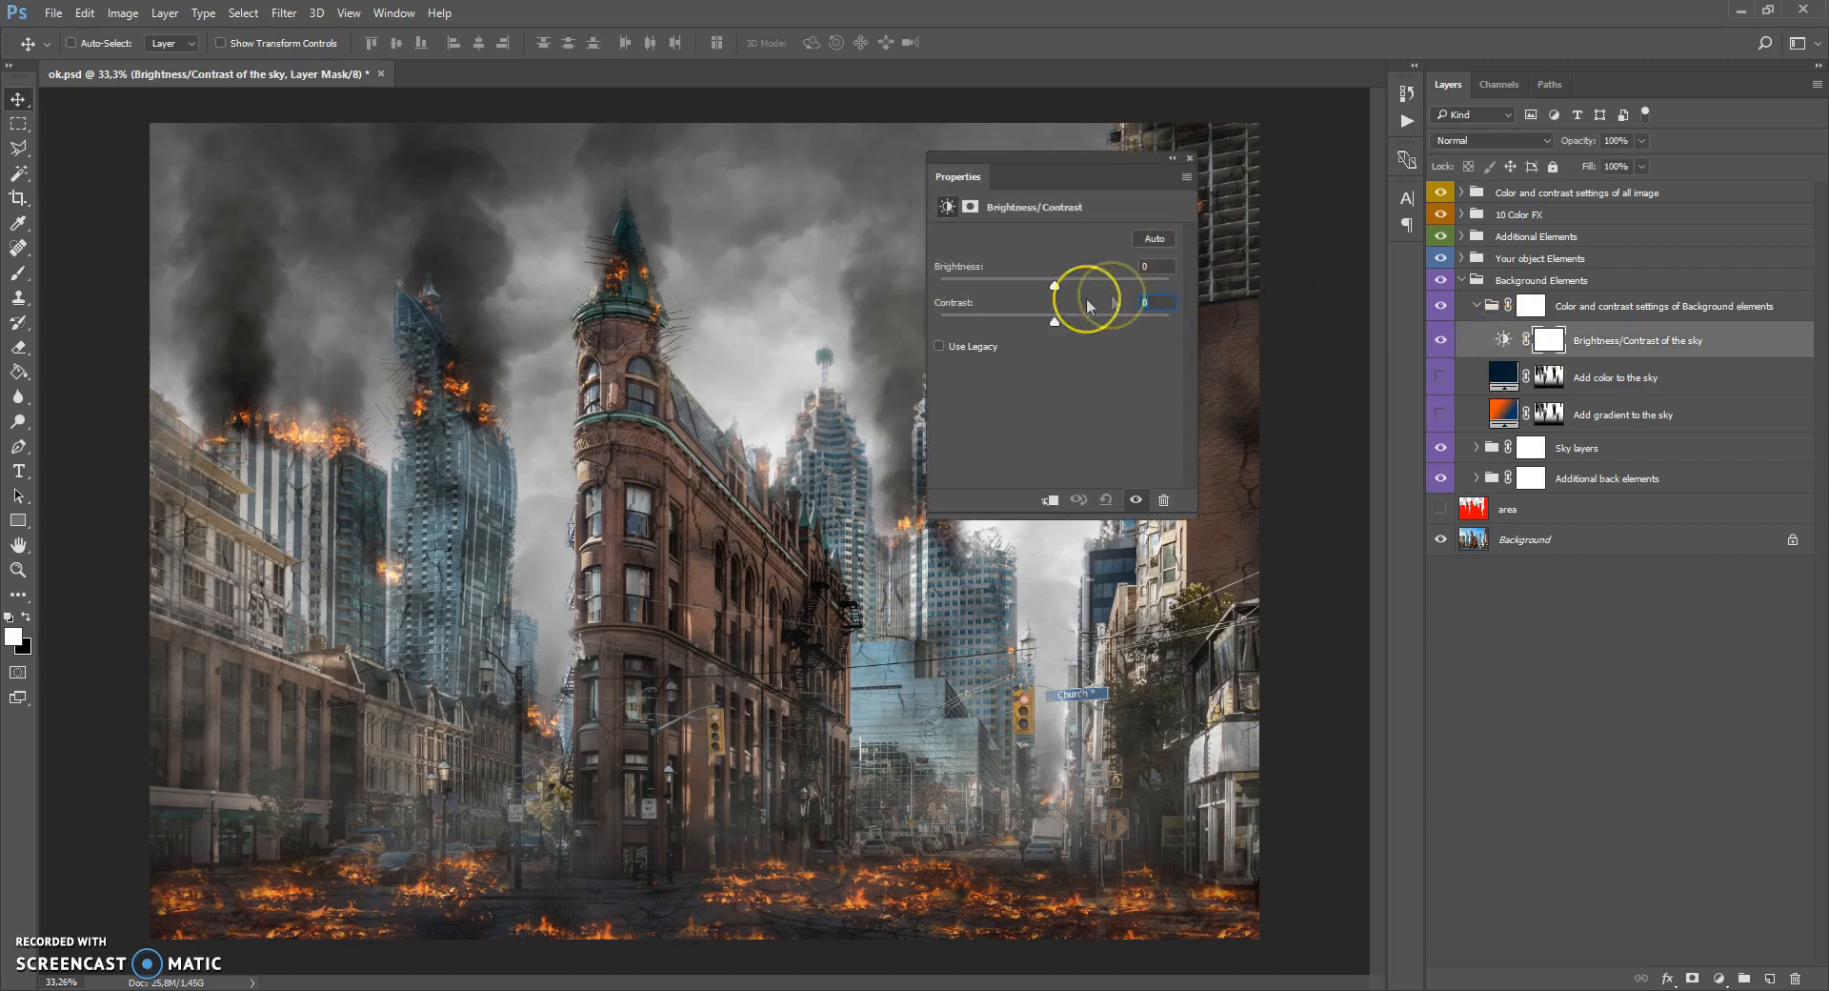
left_click_drag(1055, 318, 1180, 320)
left_click_drag(1007, 322, 1027, 259)
type("0")
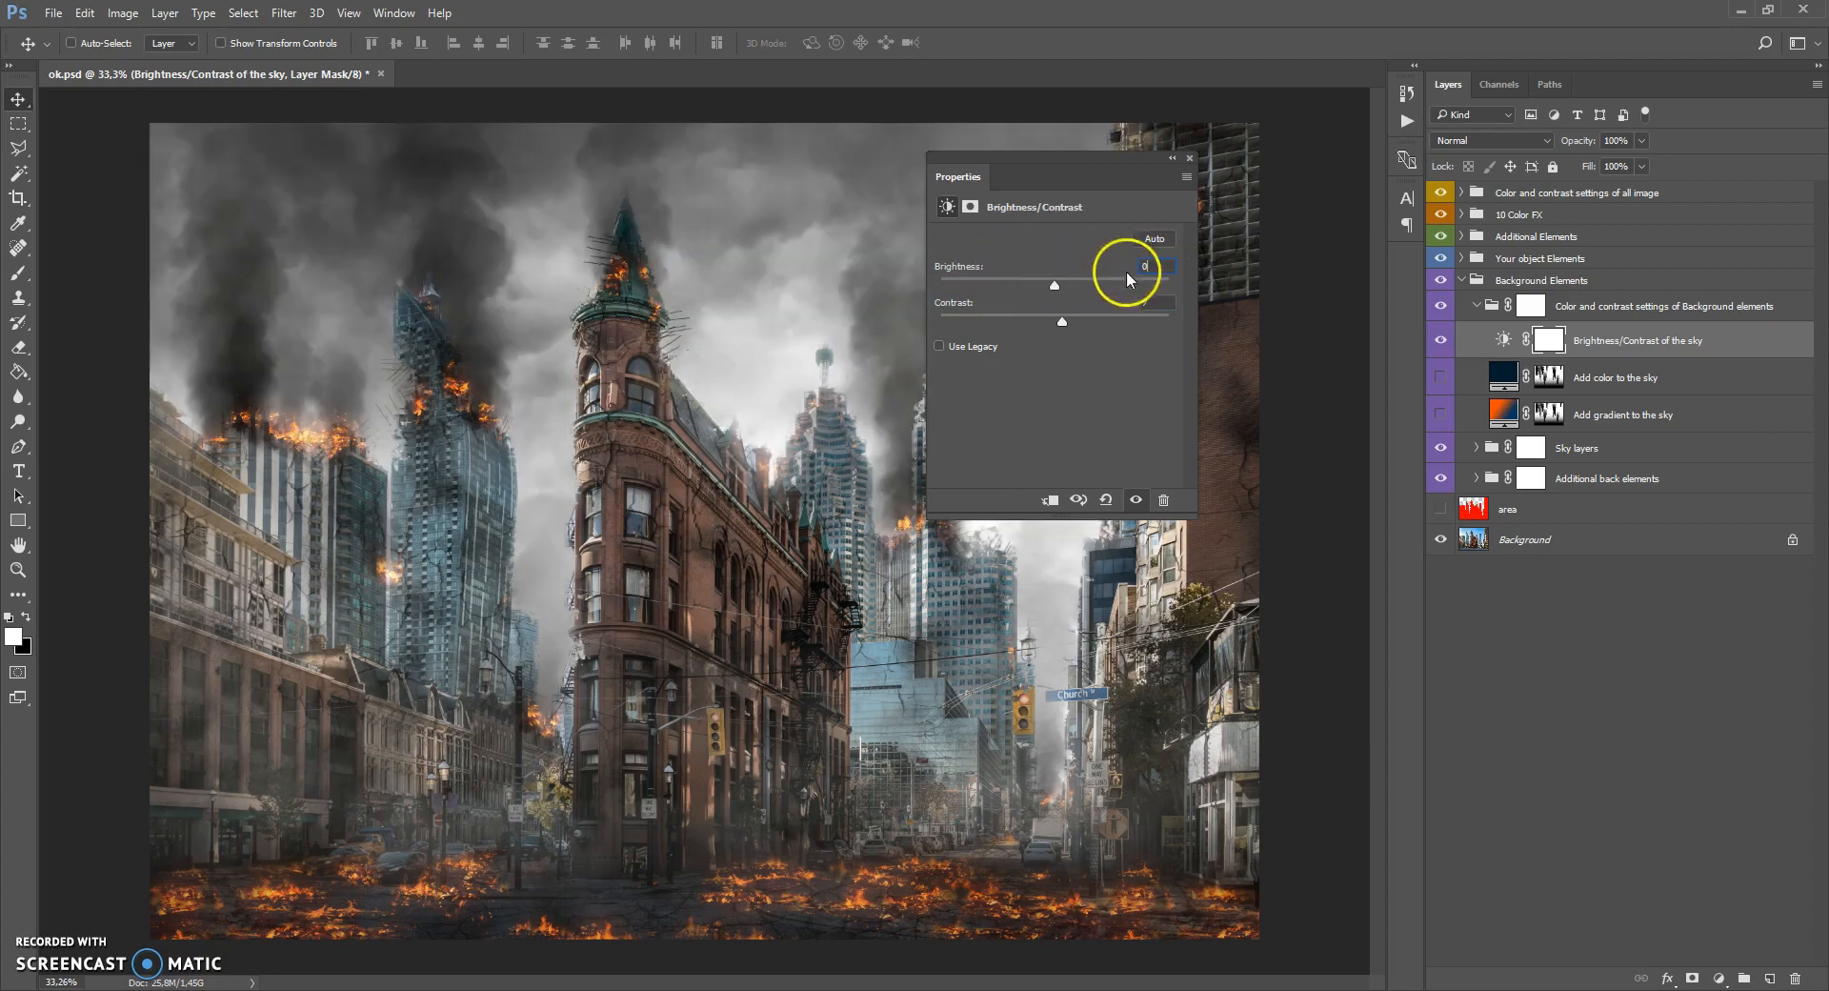
left_click_drag(1154, 301, 1081, 294)
type("0")
left_click(1189, 156)
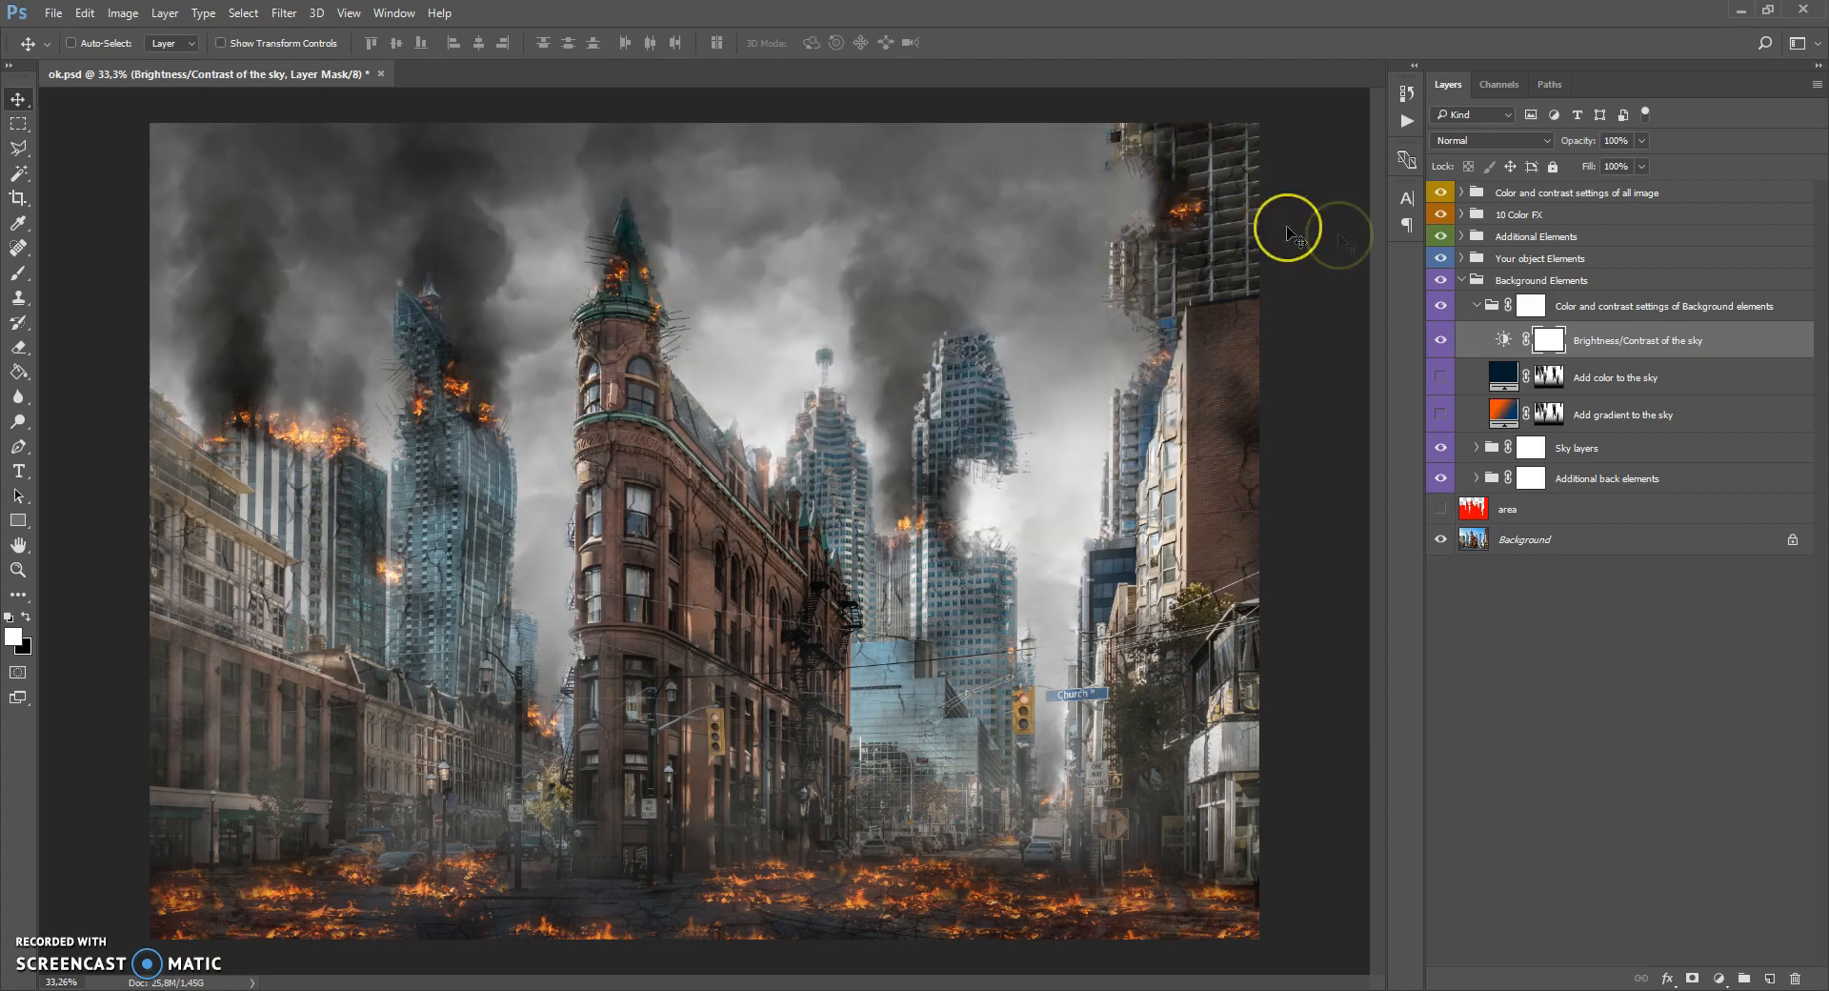
Collapse the Background Elements group with its colour settings subgroup, and open the Your object Elements group.
left_click(1477, 305)
left_click(1461, 280)
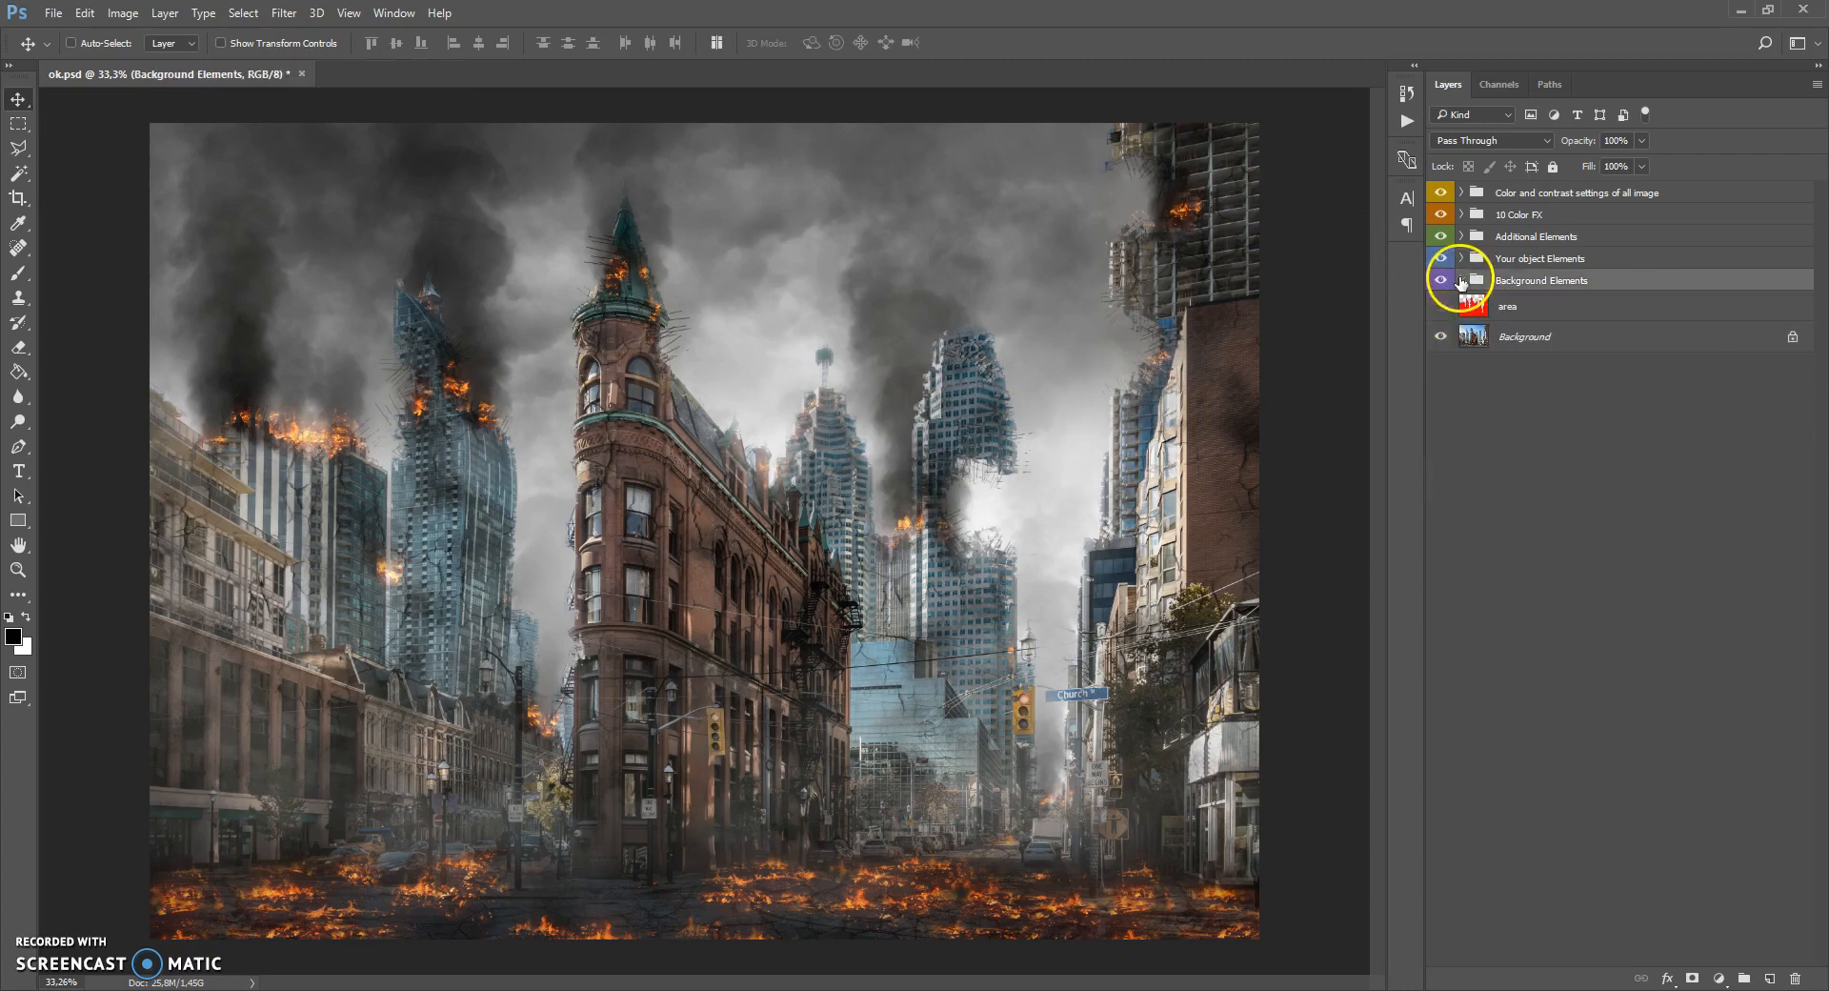
left_click(1475, 261)
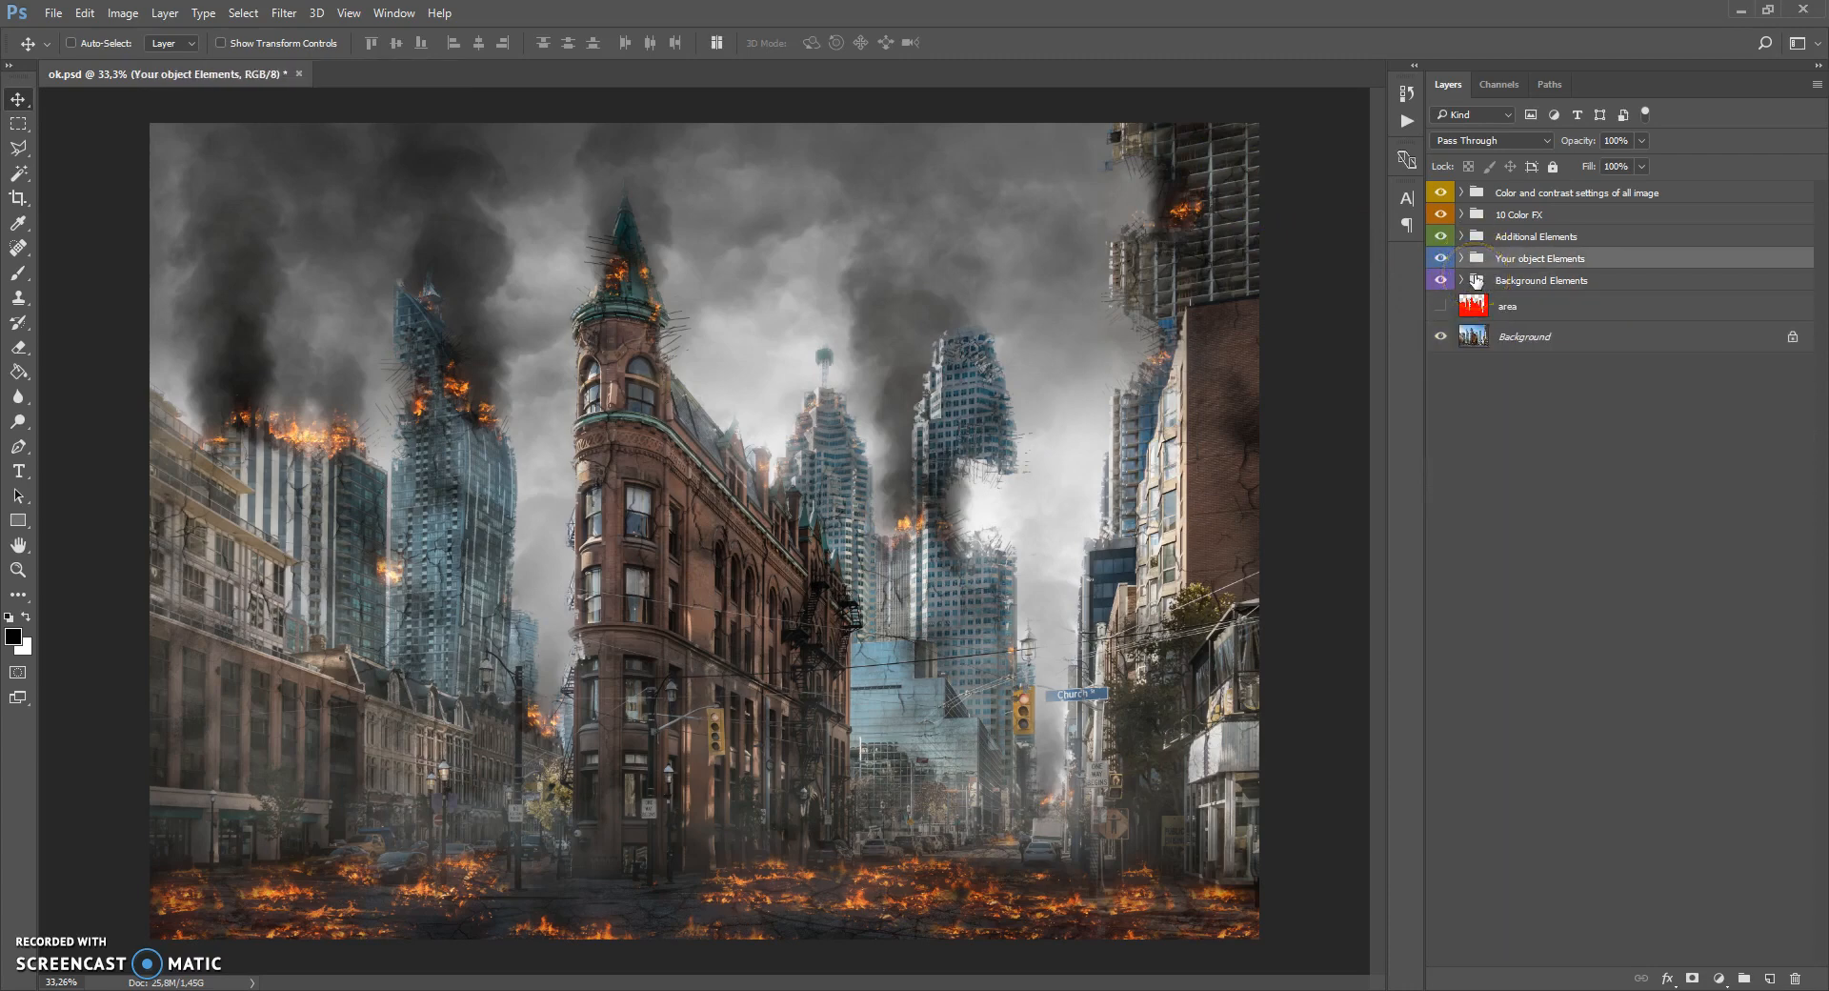
left_click(1464, 259)
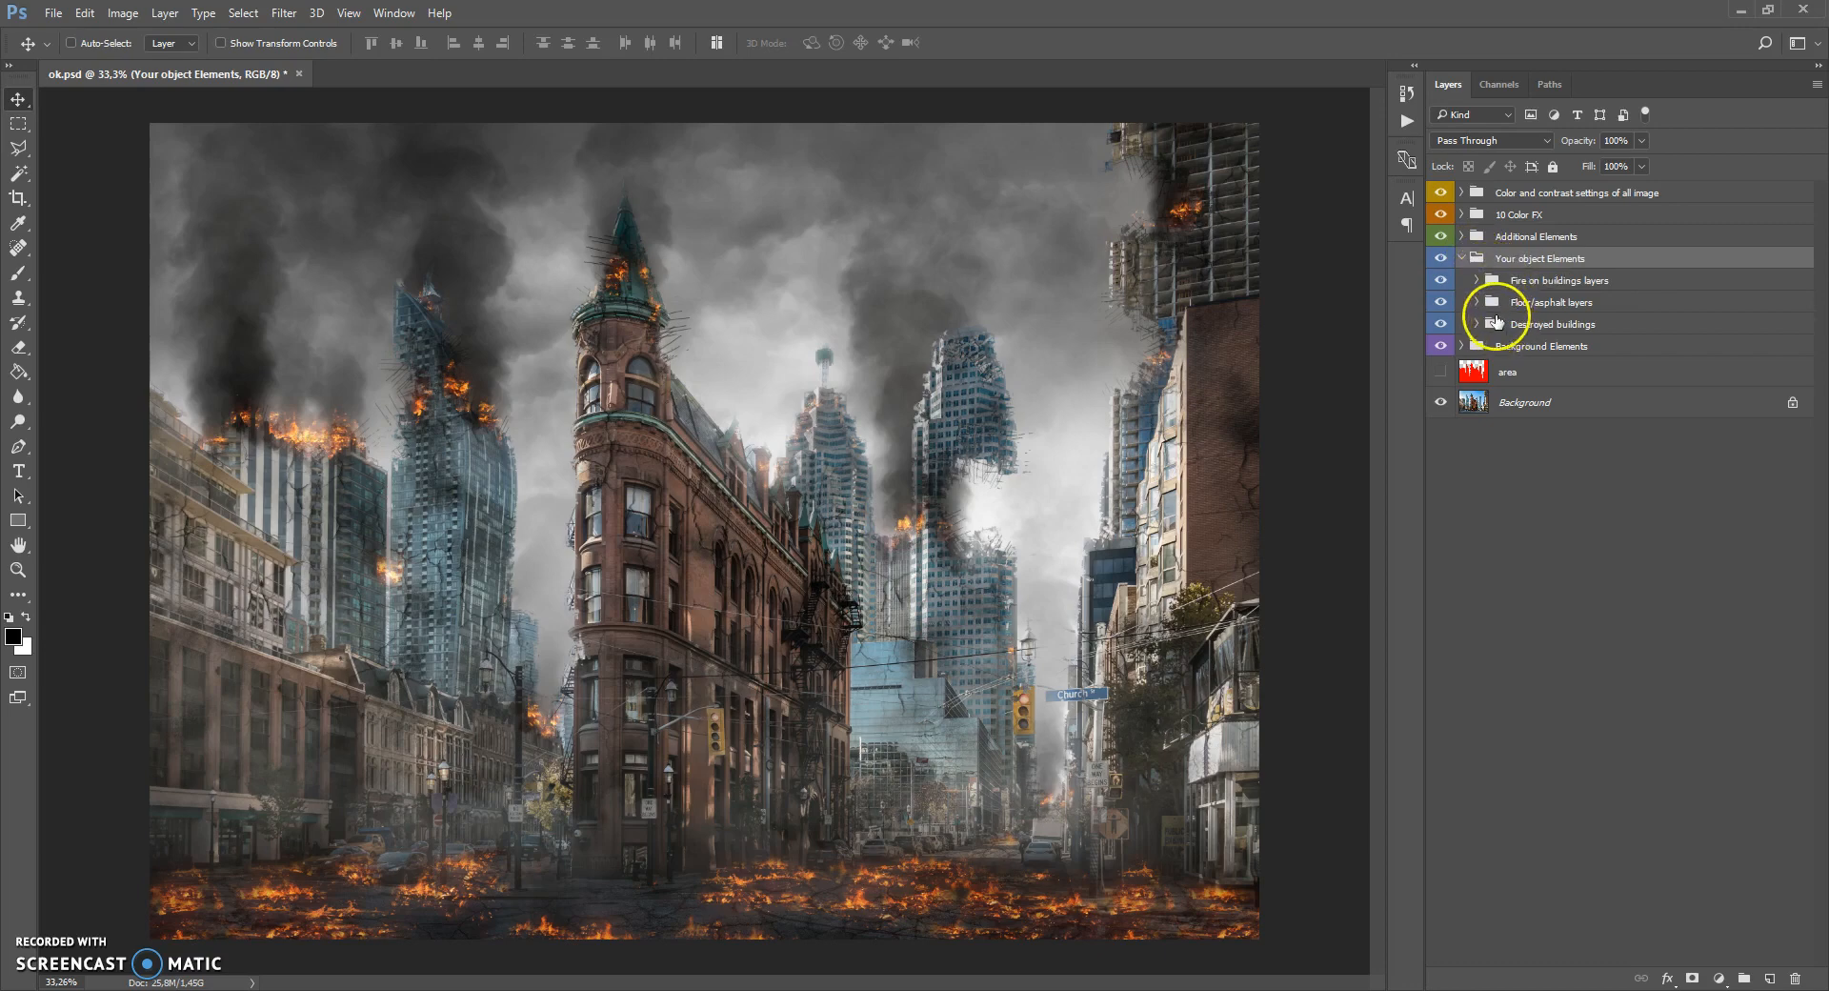
Inspect the three subgroups of Your object Elements, toggling the visibility of Floor/asphalt layers and Fire on buildings layers.
left_click(1492, 327)
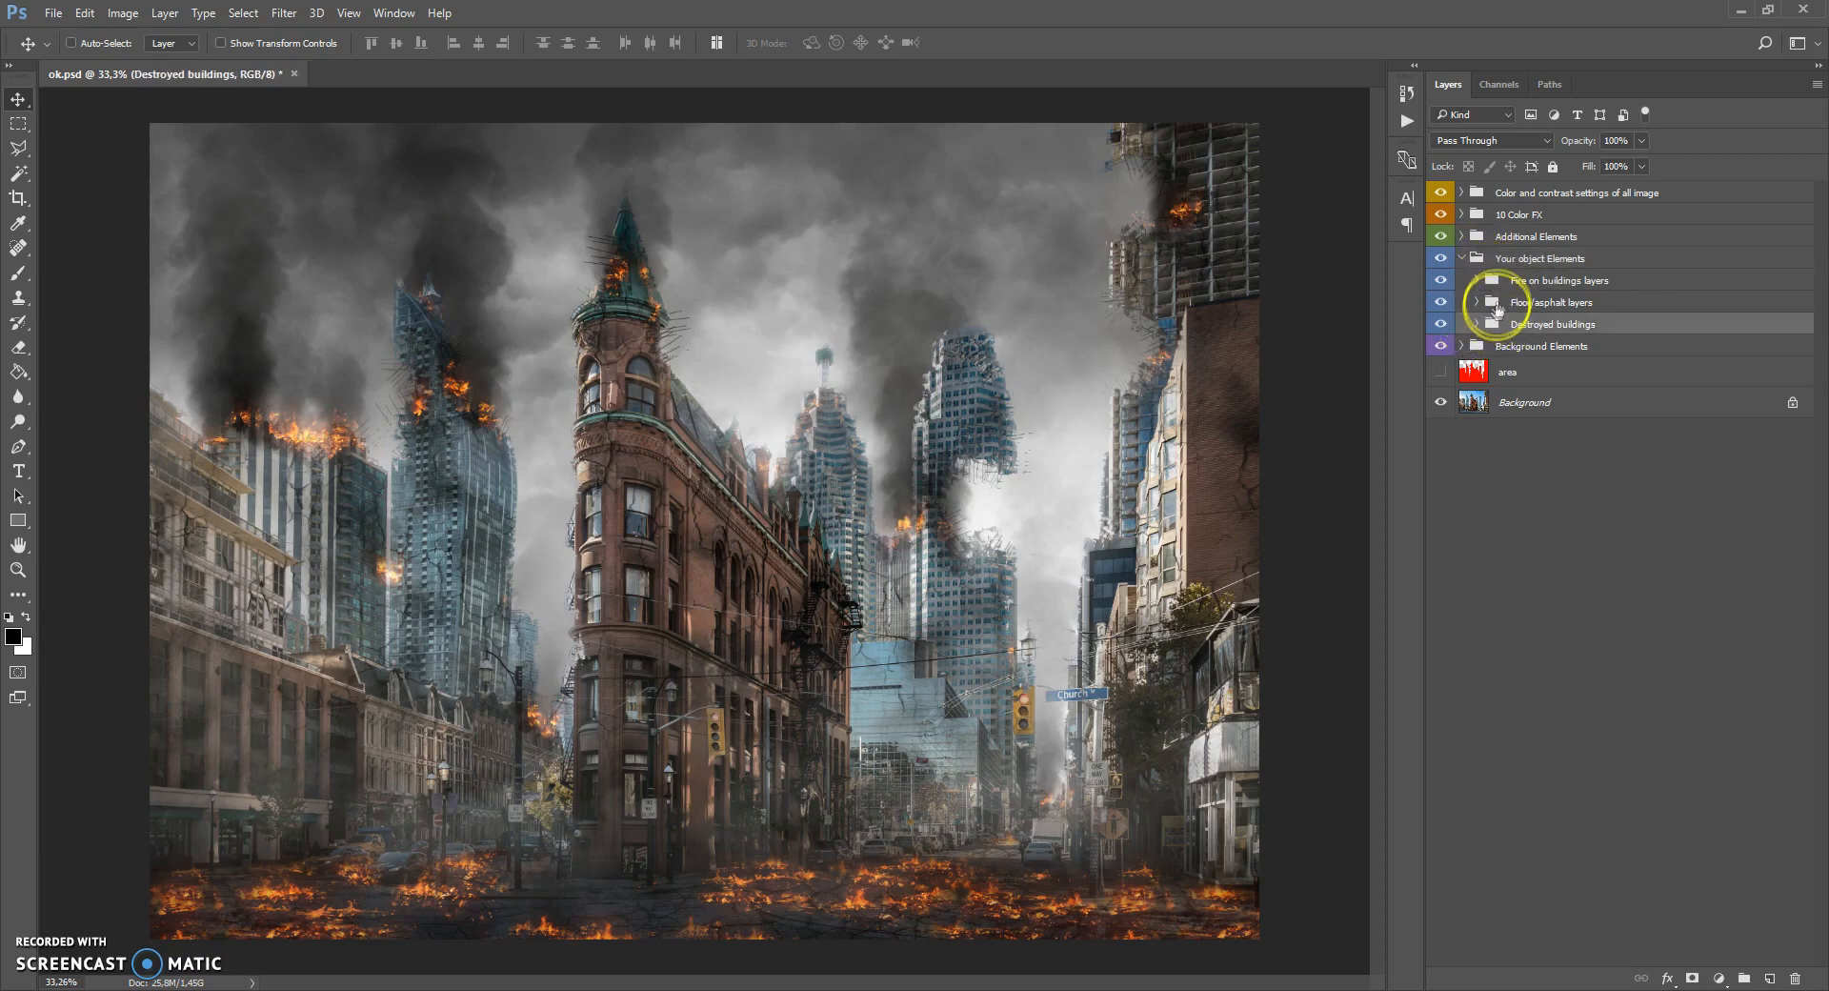
left_click(1498, 307)
left_click(1441, 303)
left_click(1500, 284)
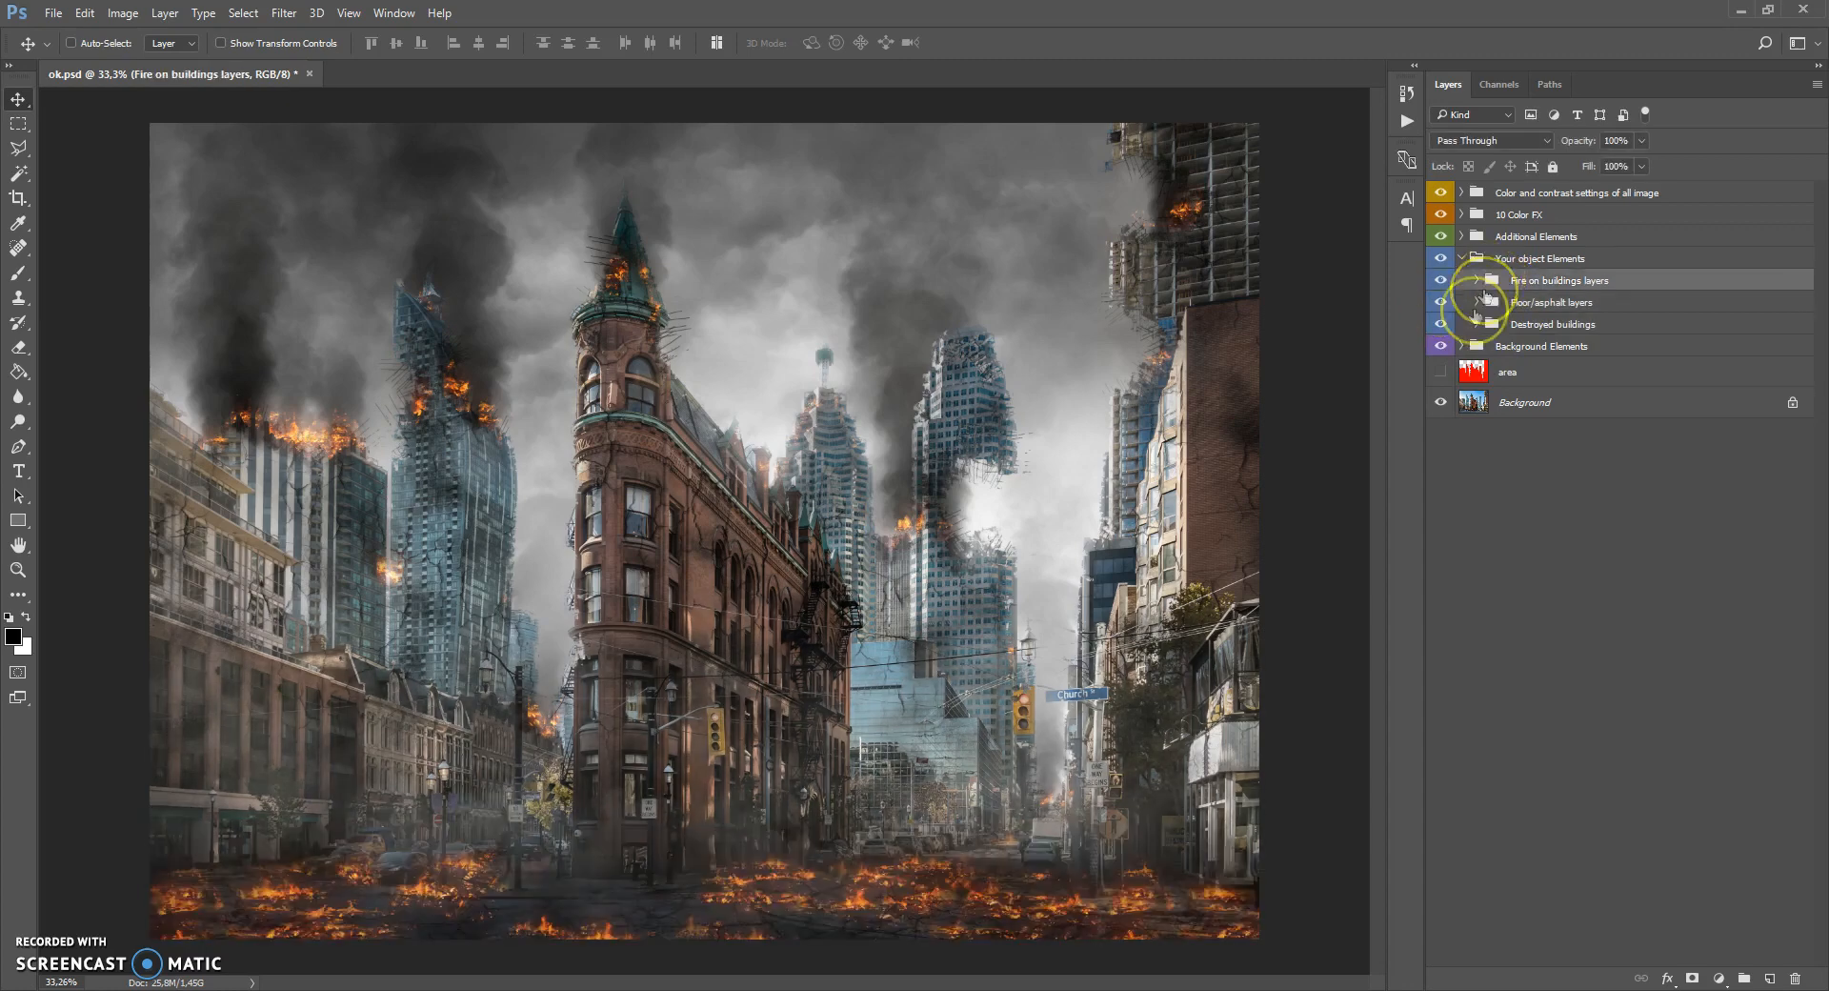
left_click(1442, 282)
Open the Destroyed buildings group and its Additional object layers and Steel reinforcement subgroup.
left_click(1498, 325)
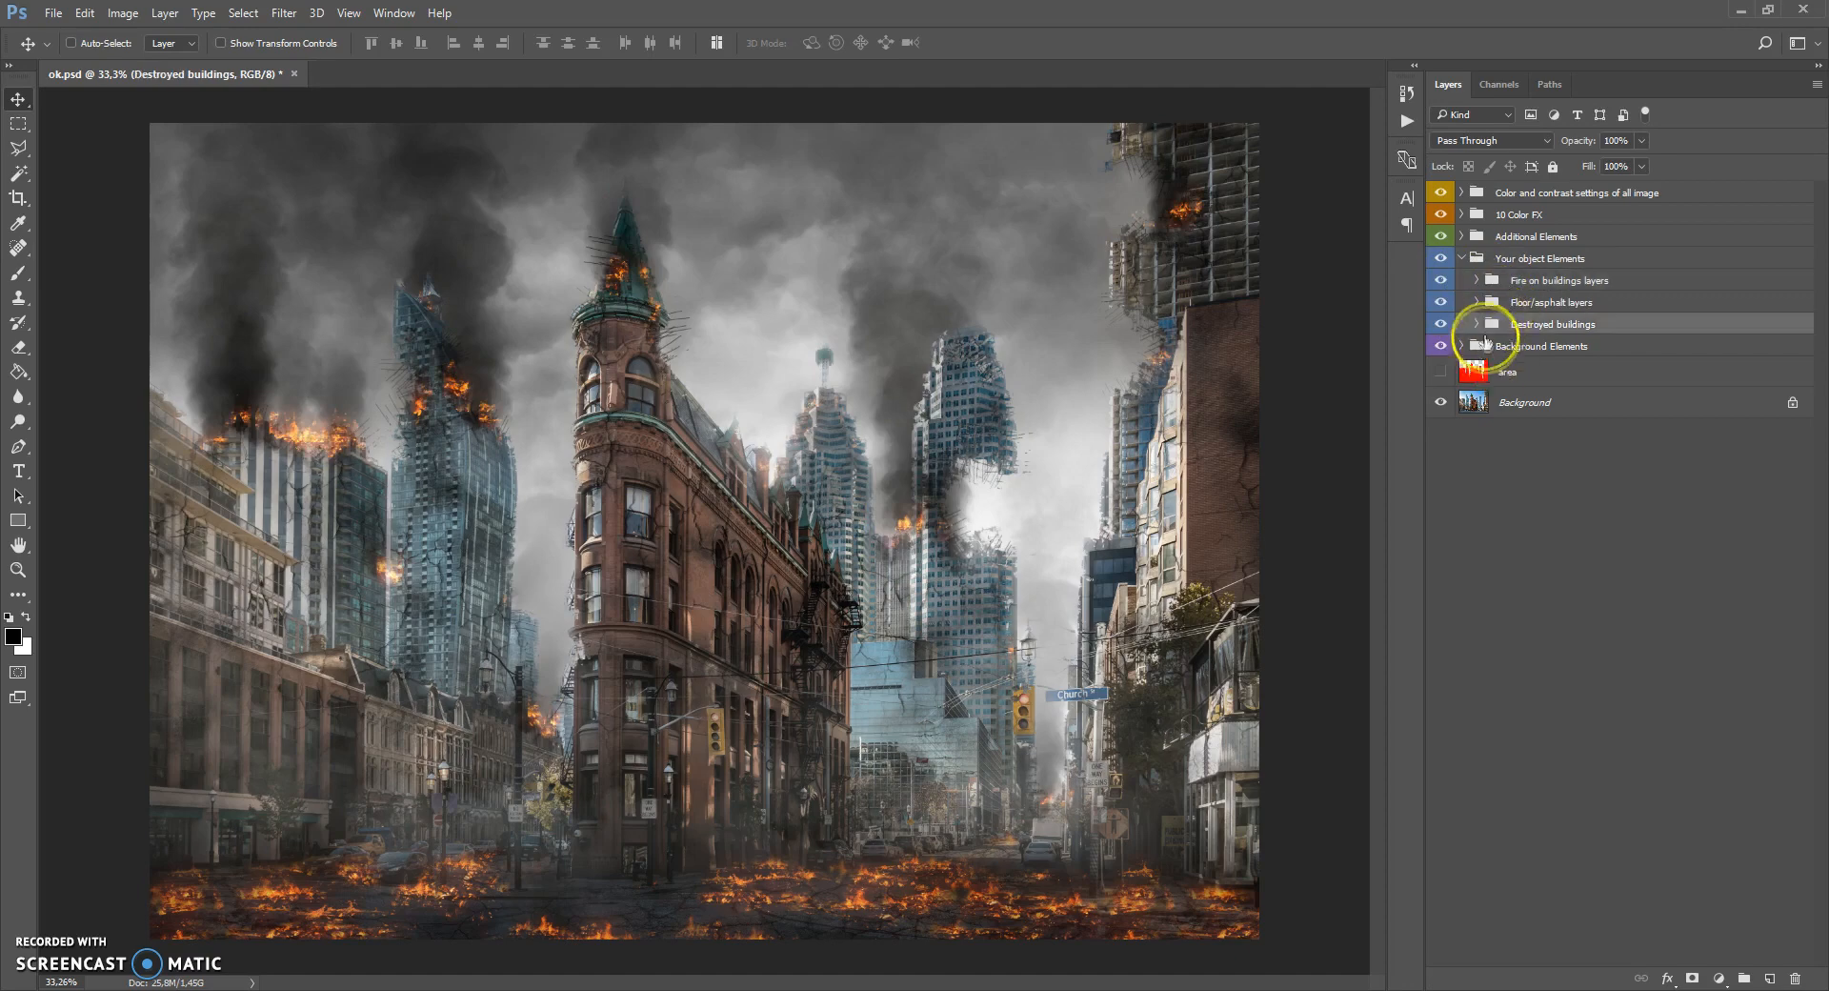
left_click(1477, 324)
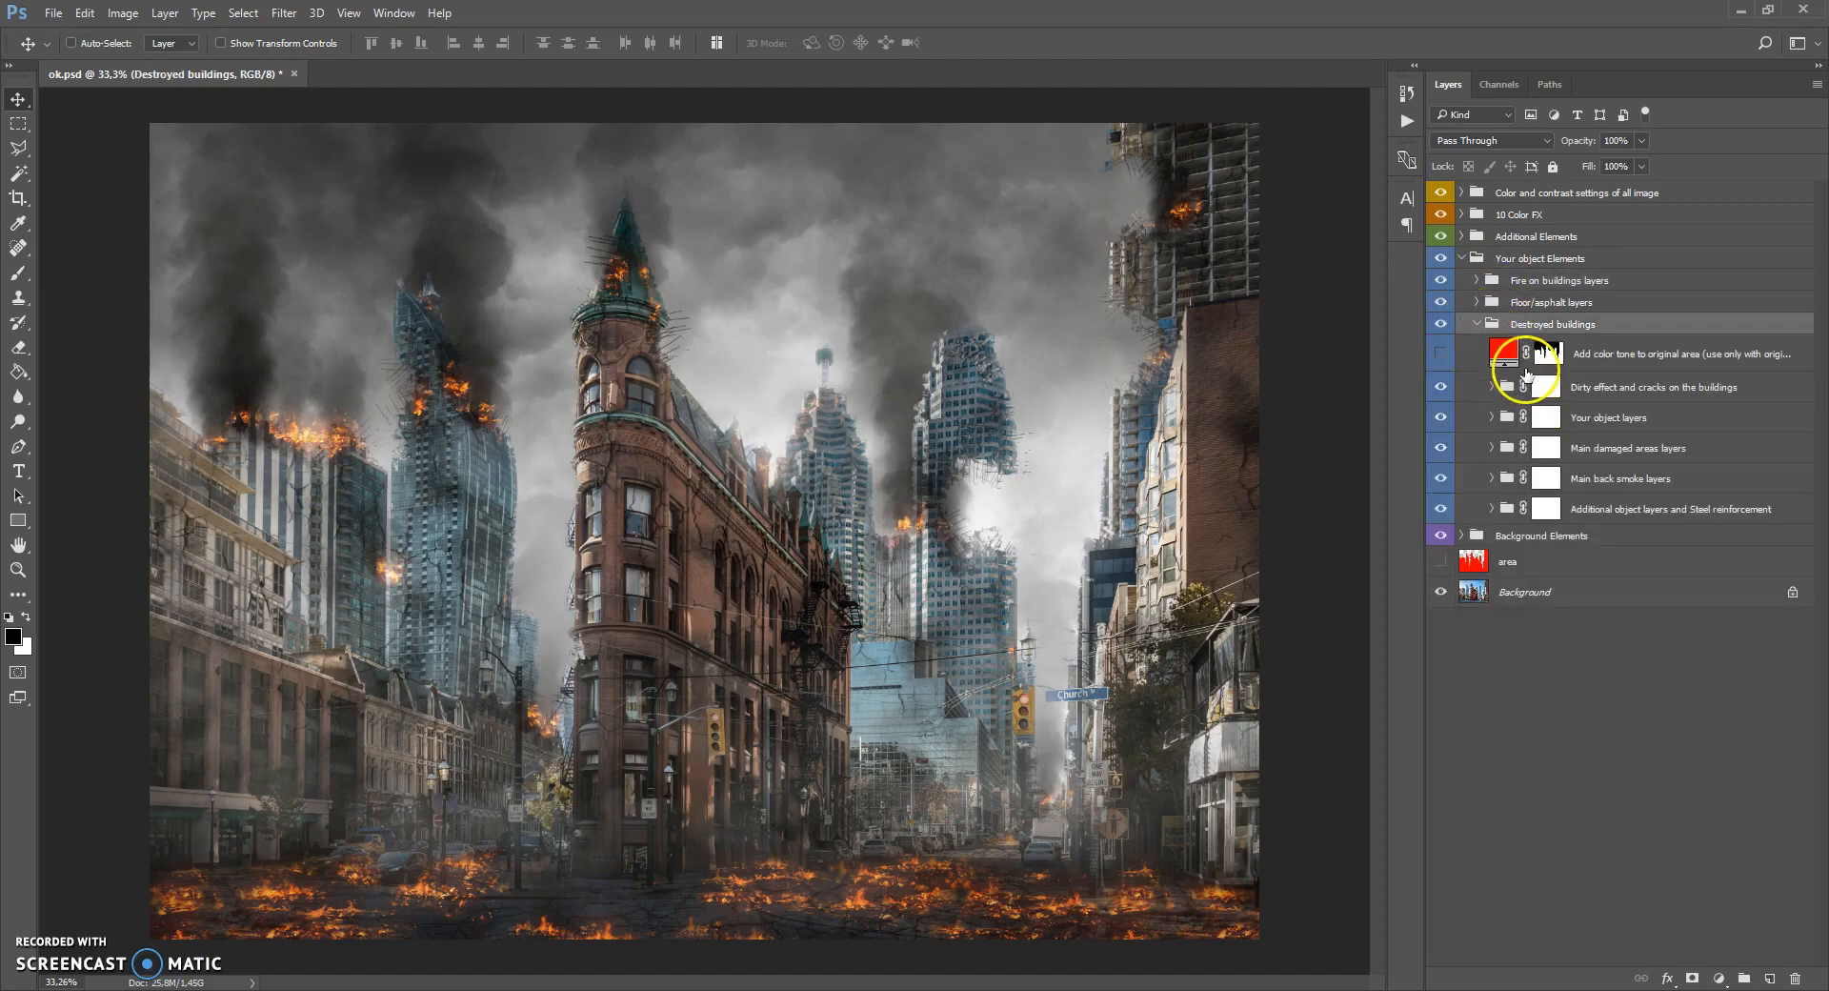
left_click(1534, 512)
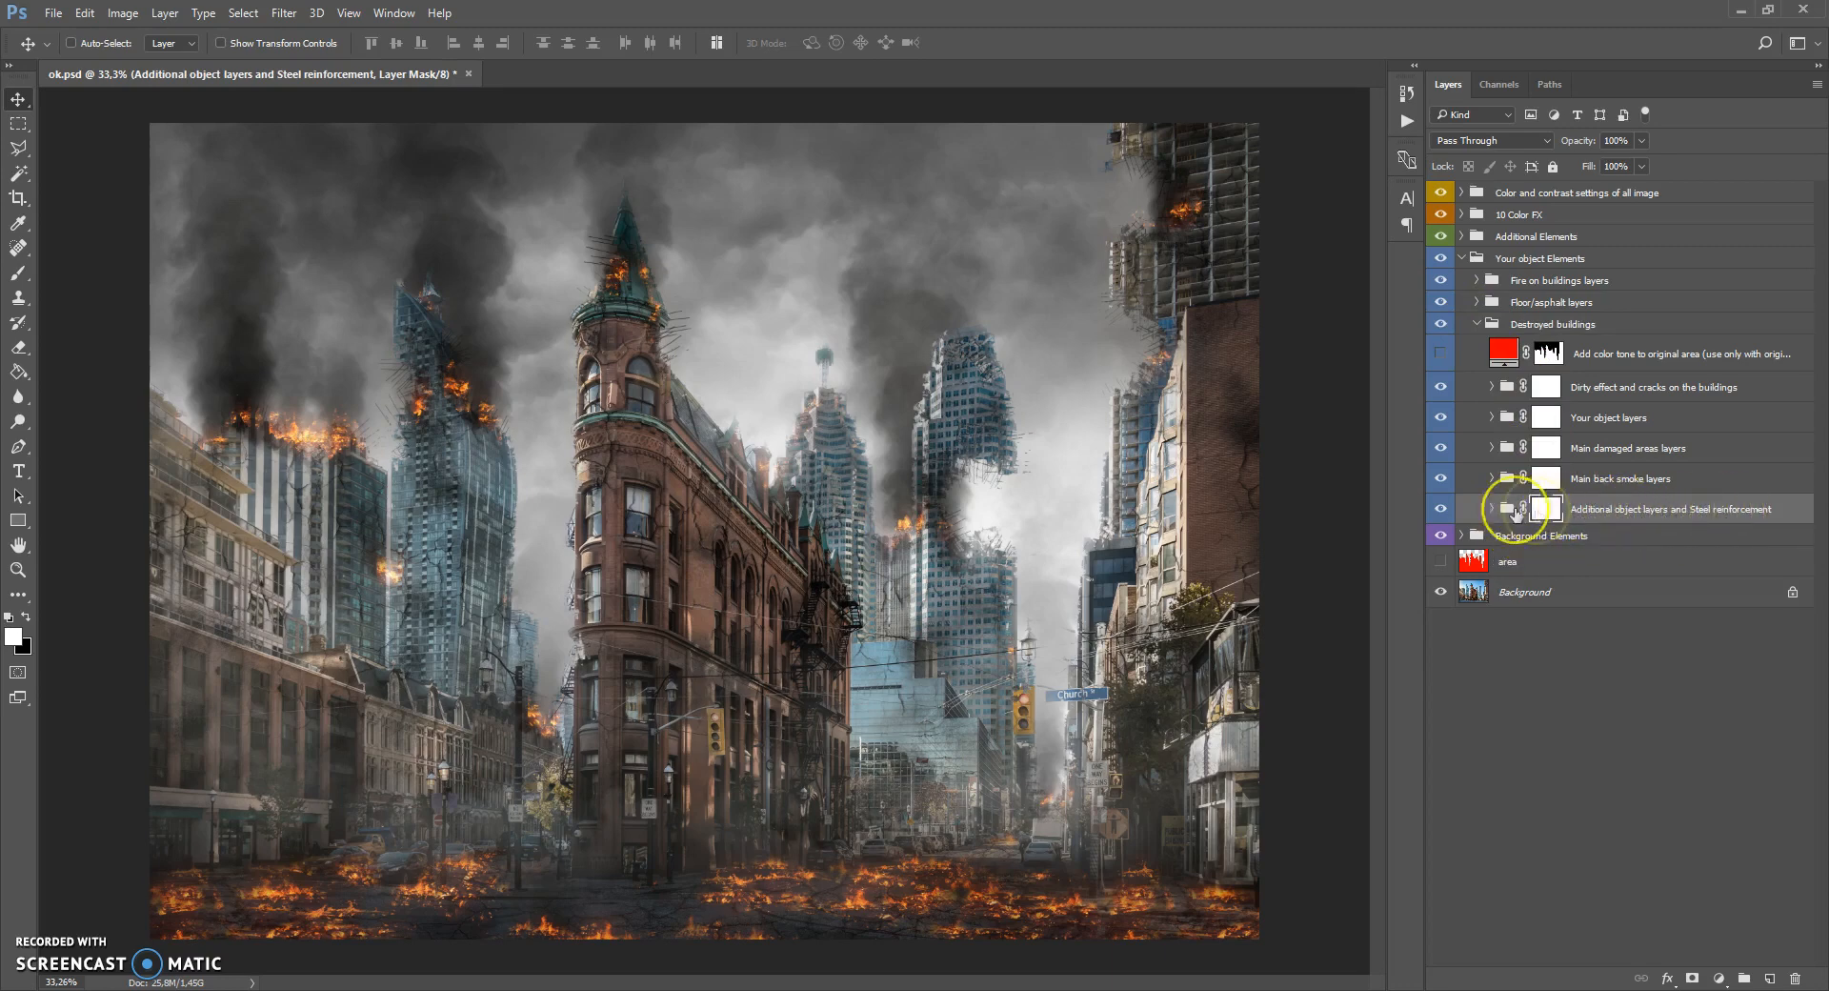
left_click(1493, 511)
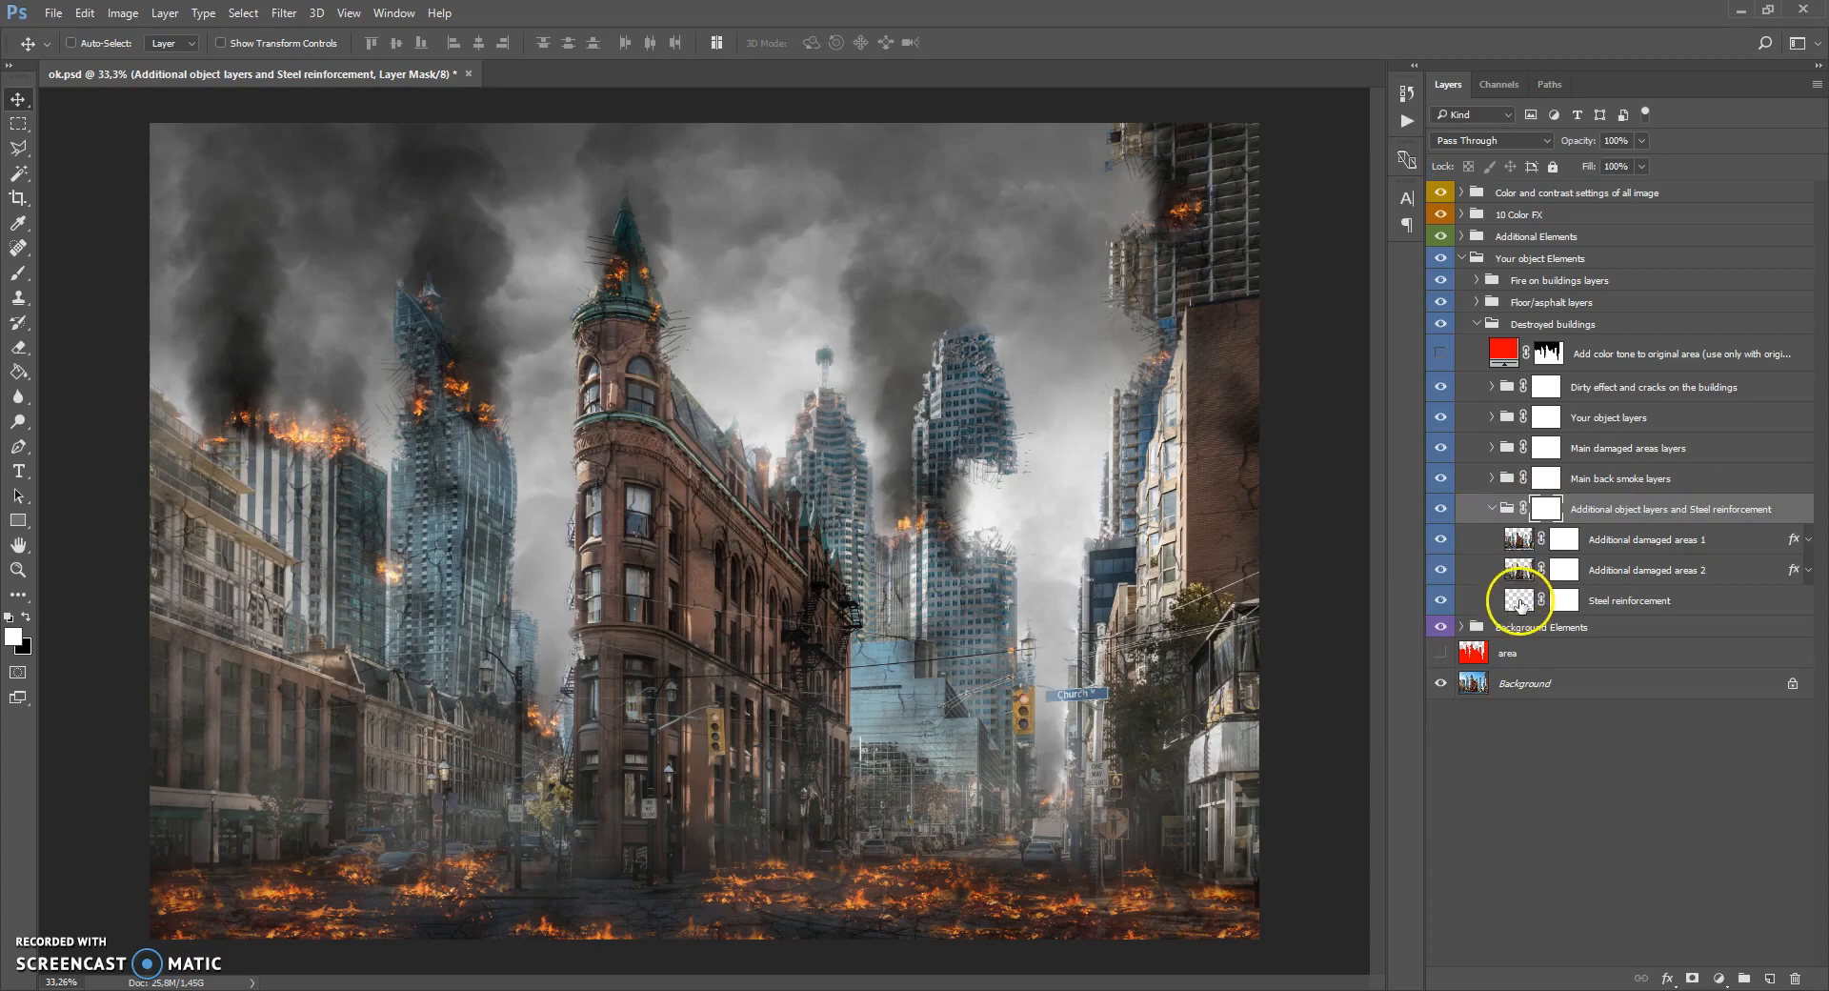
Toggle the Steel reinforcement layer to check its effect, examine the damaged building edges up close, and select its layer mask.
left_click(1517, 601)
left_click(1439, 600)
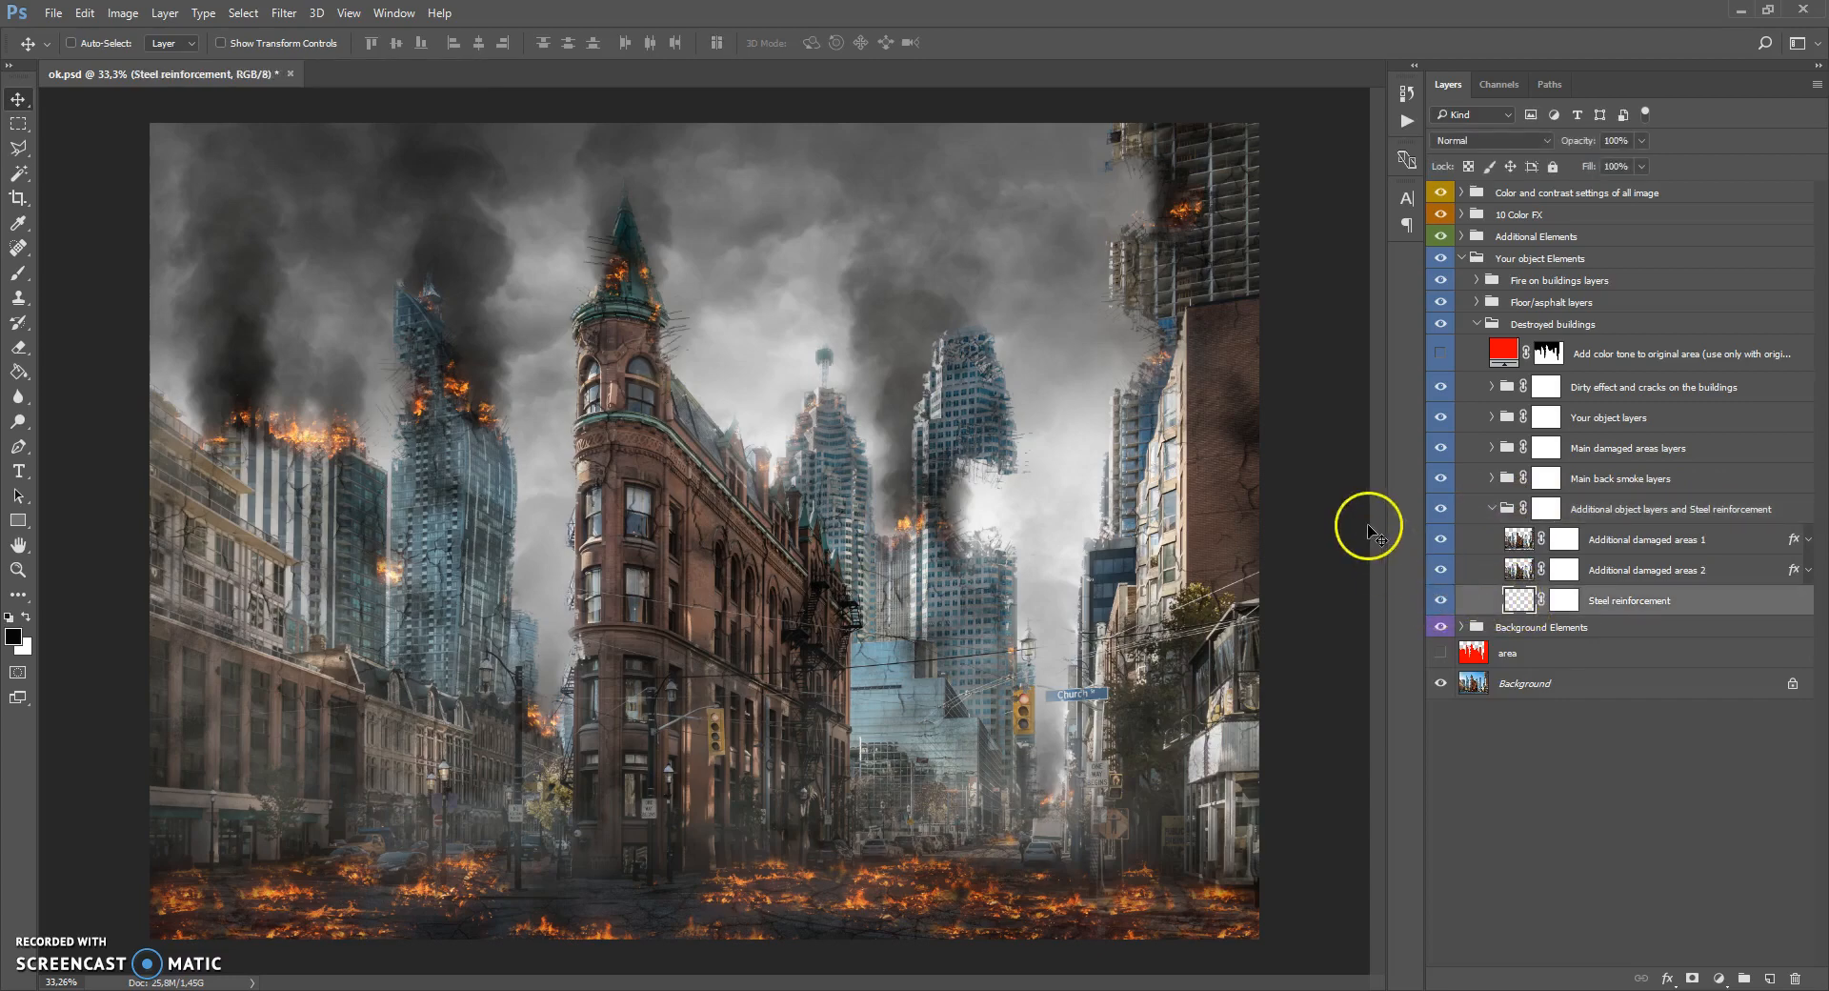
scroll(1162, 191, "up", 3)
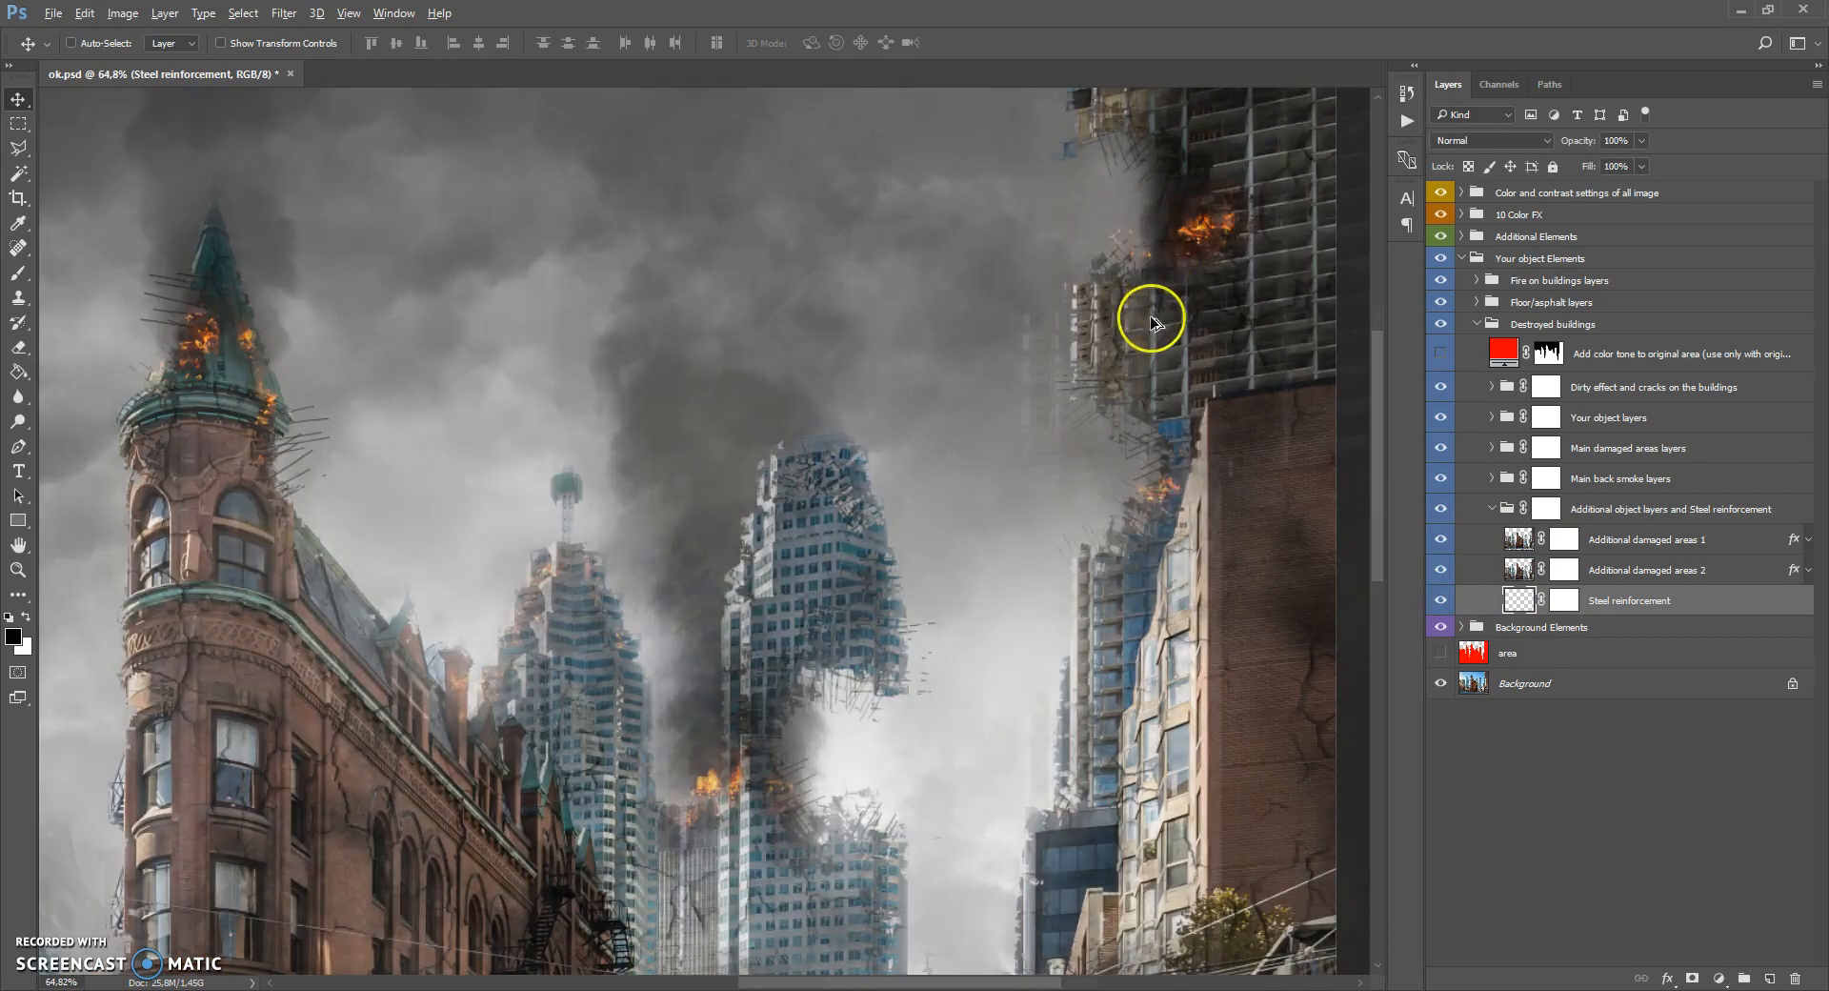
scroll(1138, 334, "down", 3)
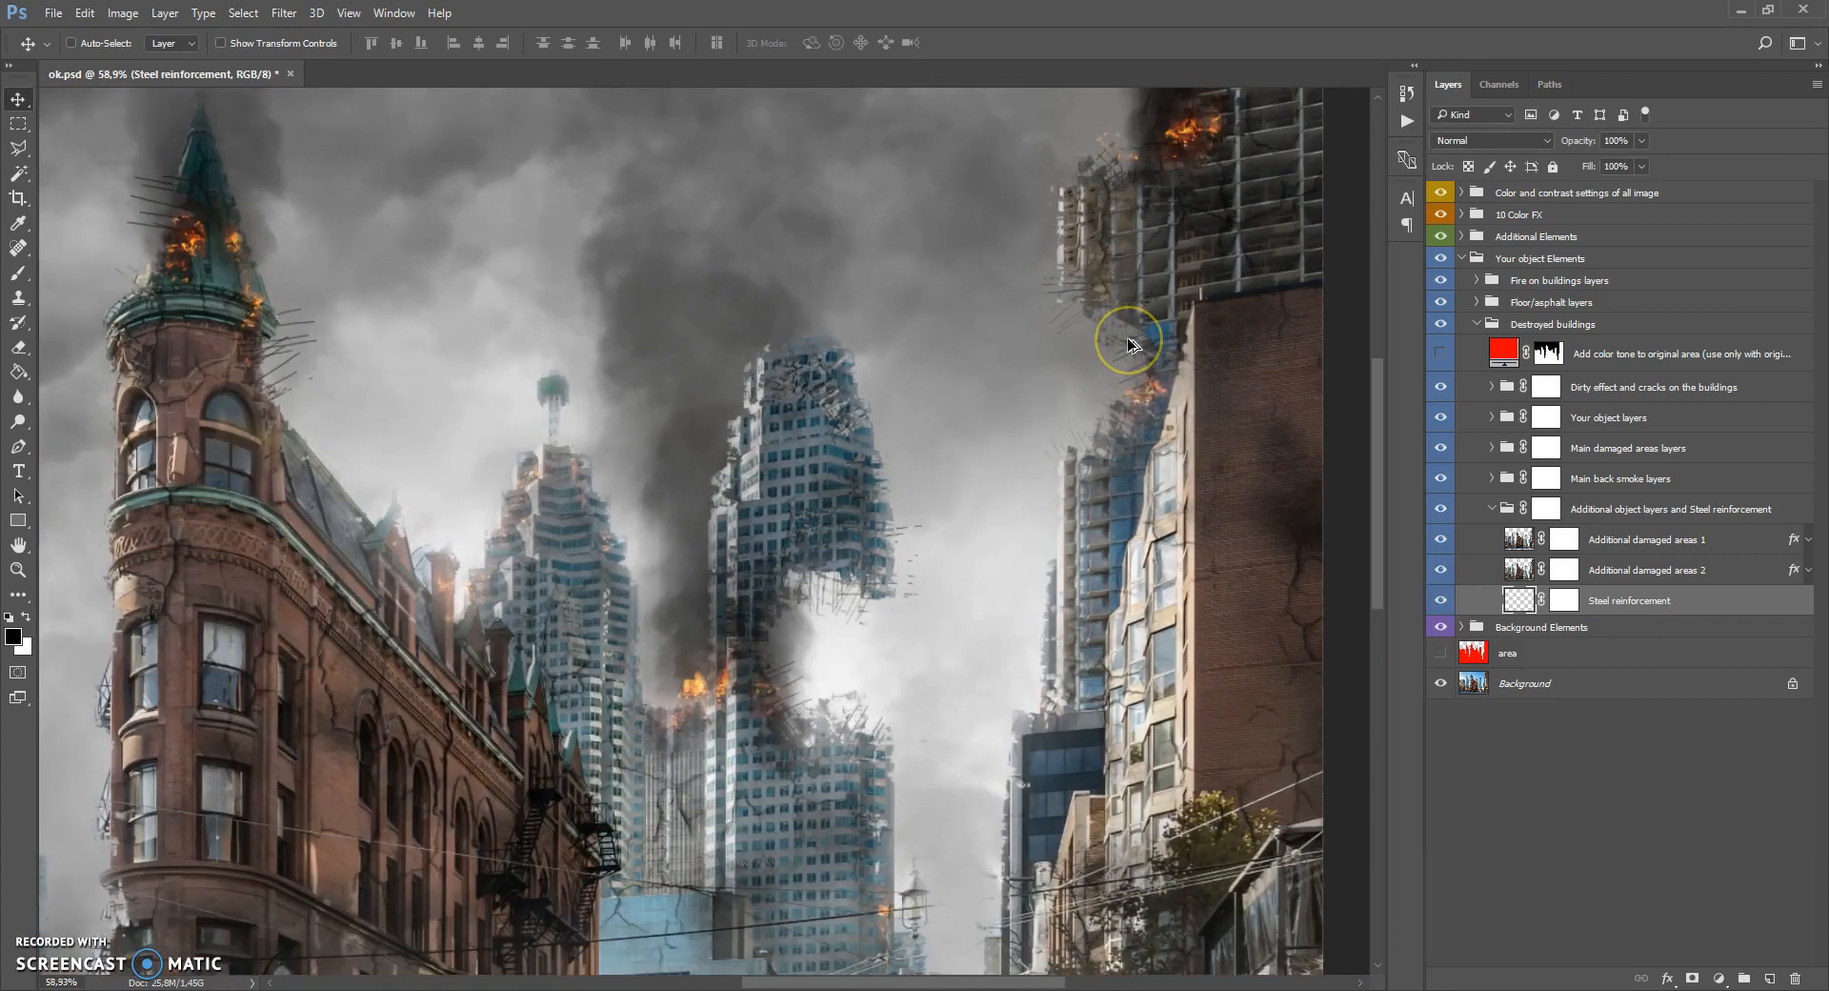
scroll(1128, 339, "up", 1)
scroll(1128, 343, "down", 1)
scroll(1034, 458, "up", 2)
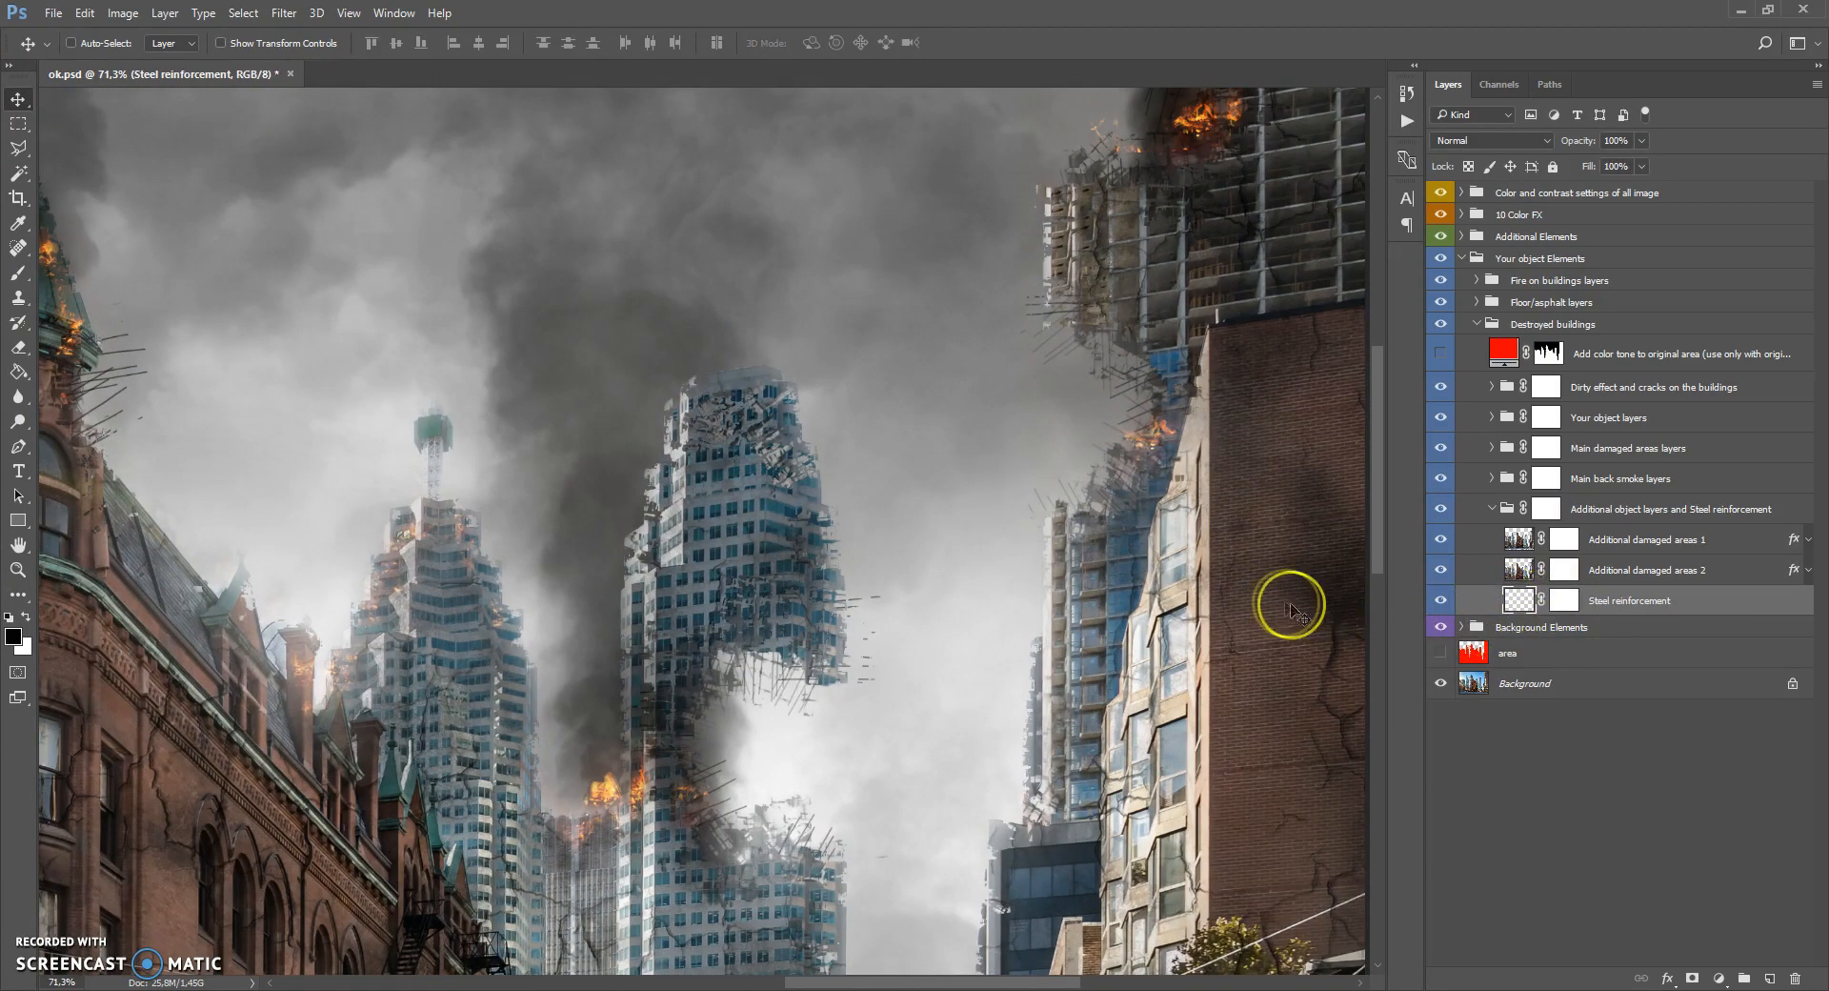
left_click(1554, 598)
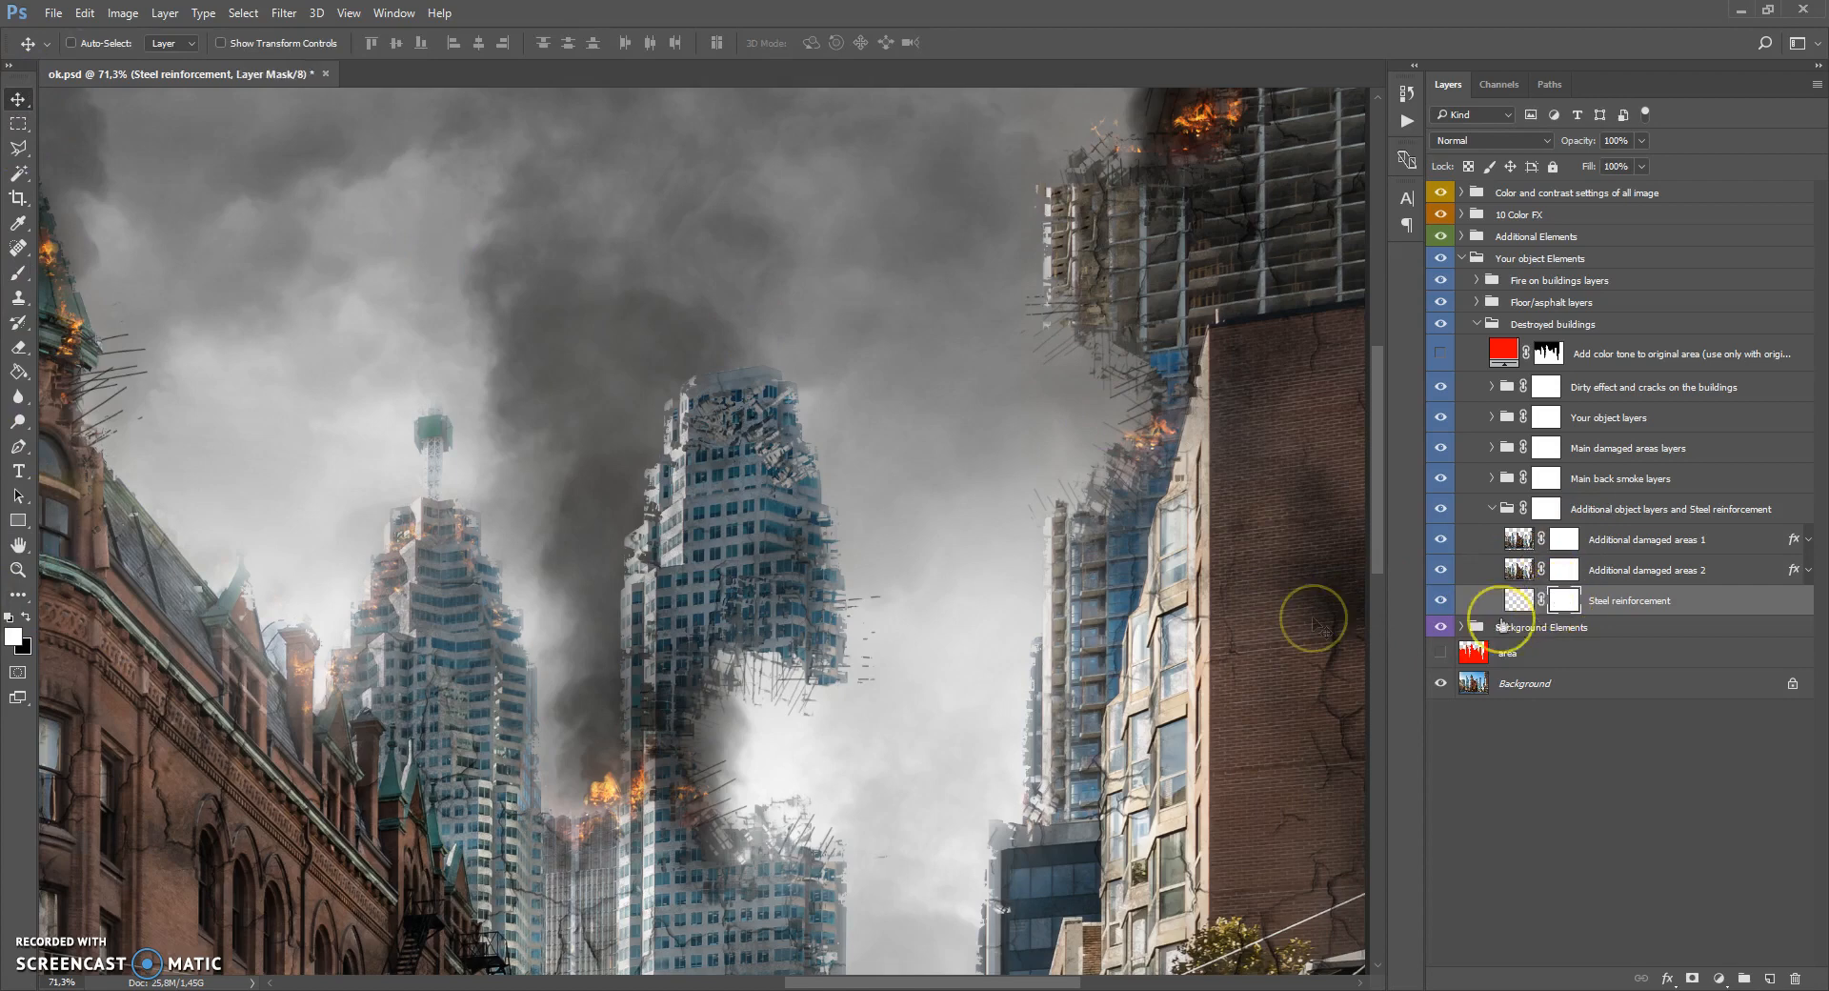
Paint black with a 45 px brush on the Steel reinforcement mask to hide the rods around the brick tower's spire.
left_click(18, 274)
left_click(28, 620)
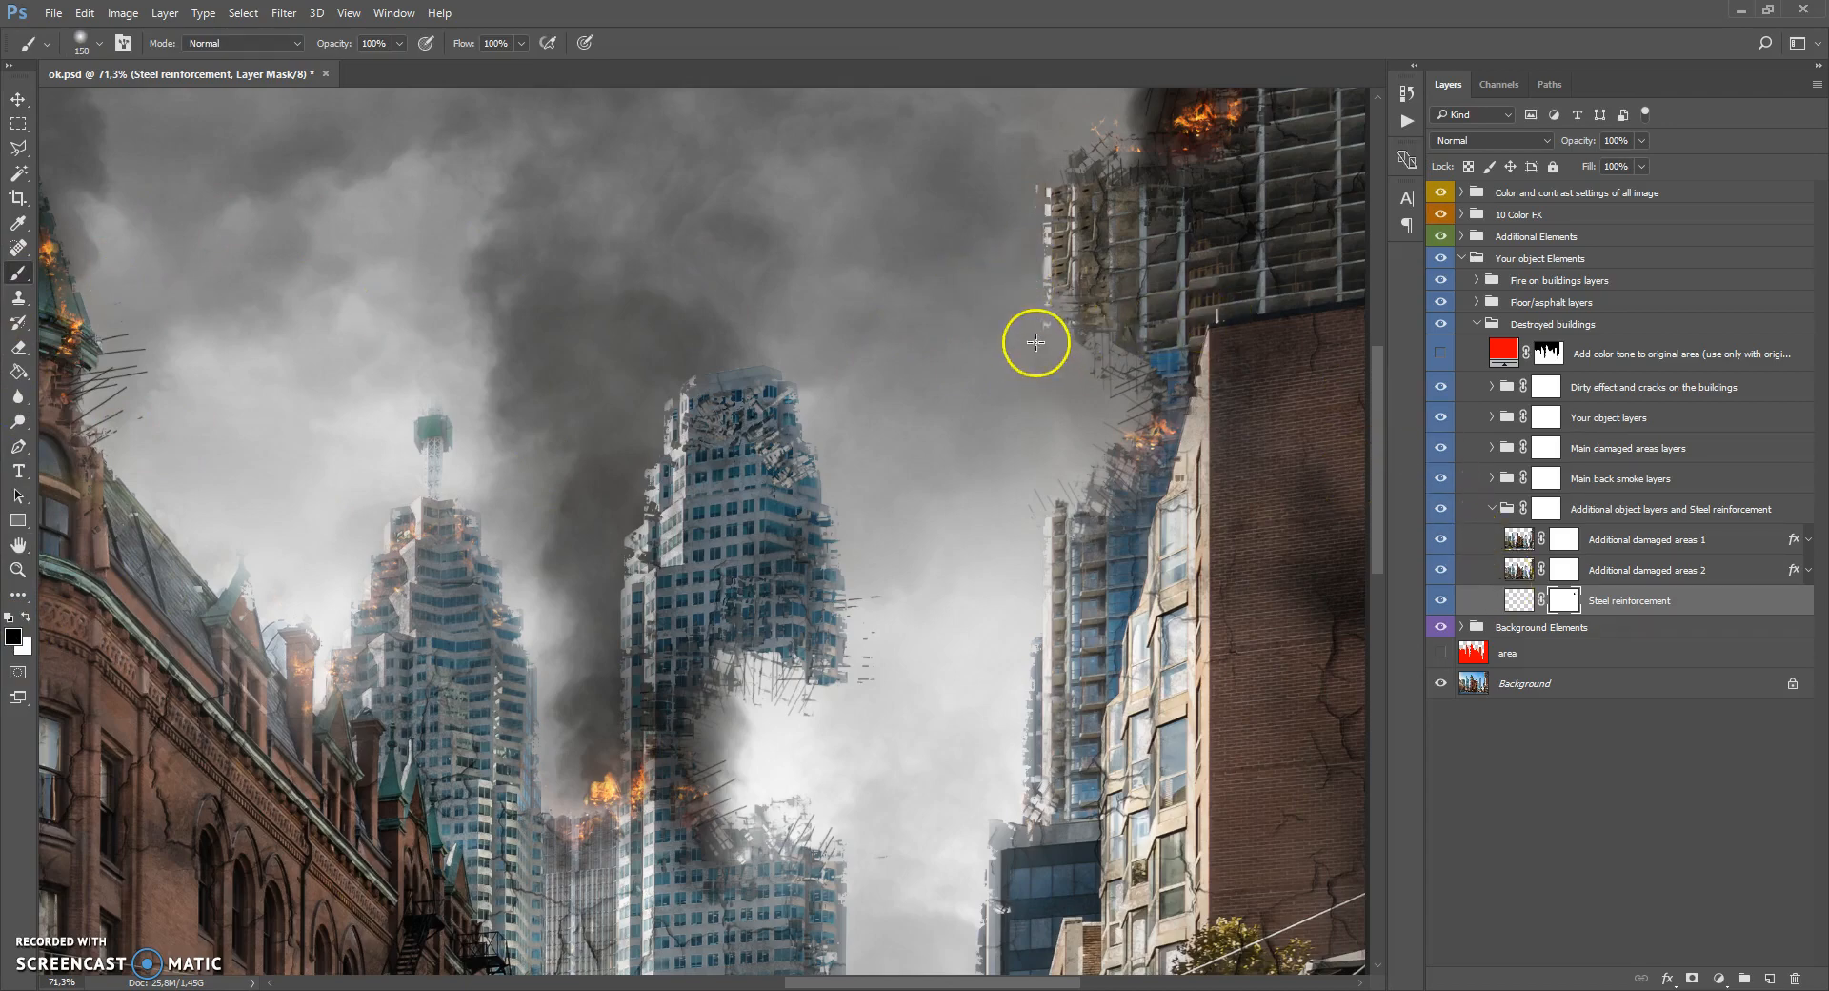
scroll(853, 492, "down", 2)
scroll(854, 491, "down", 2)
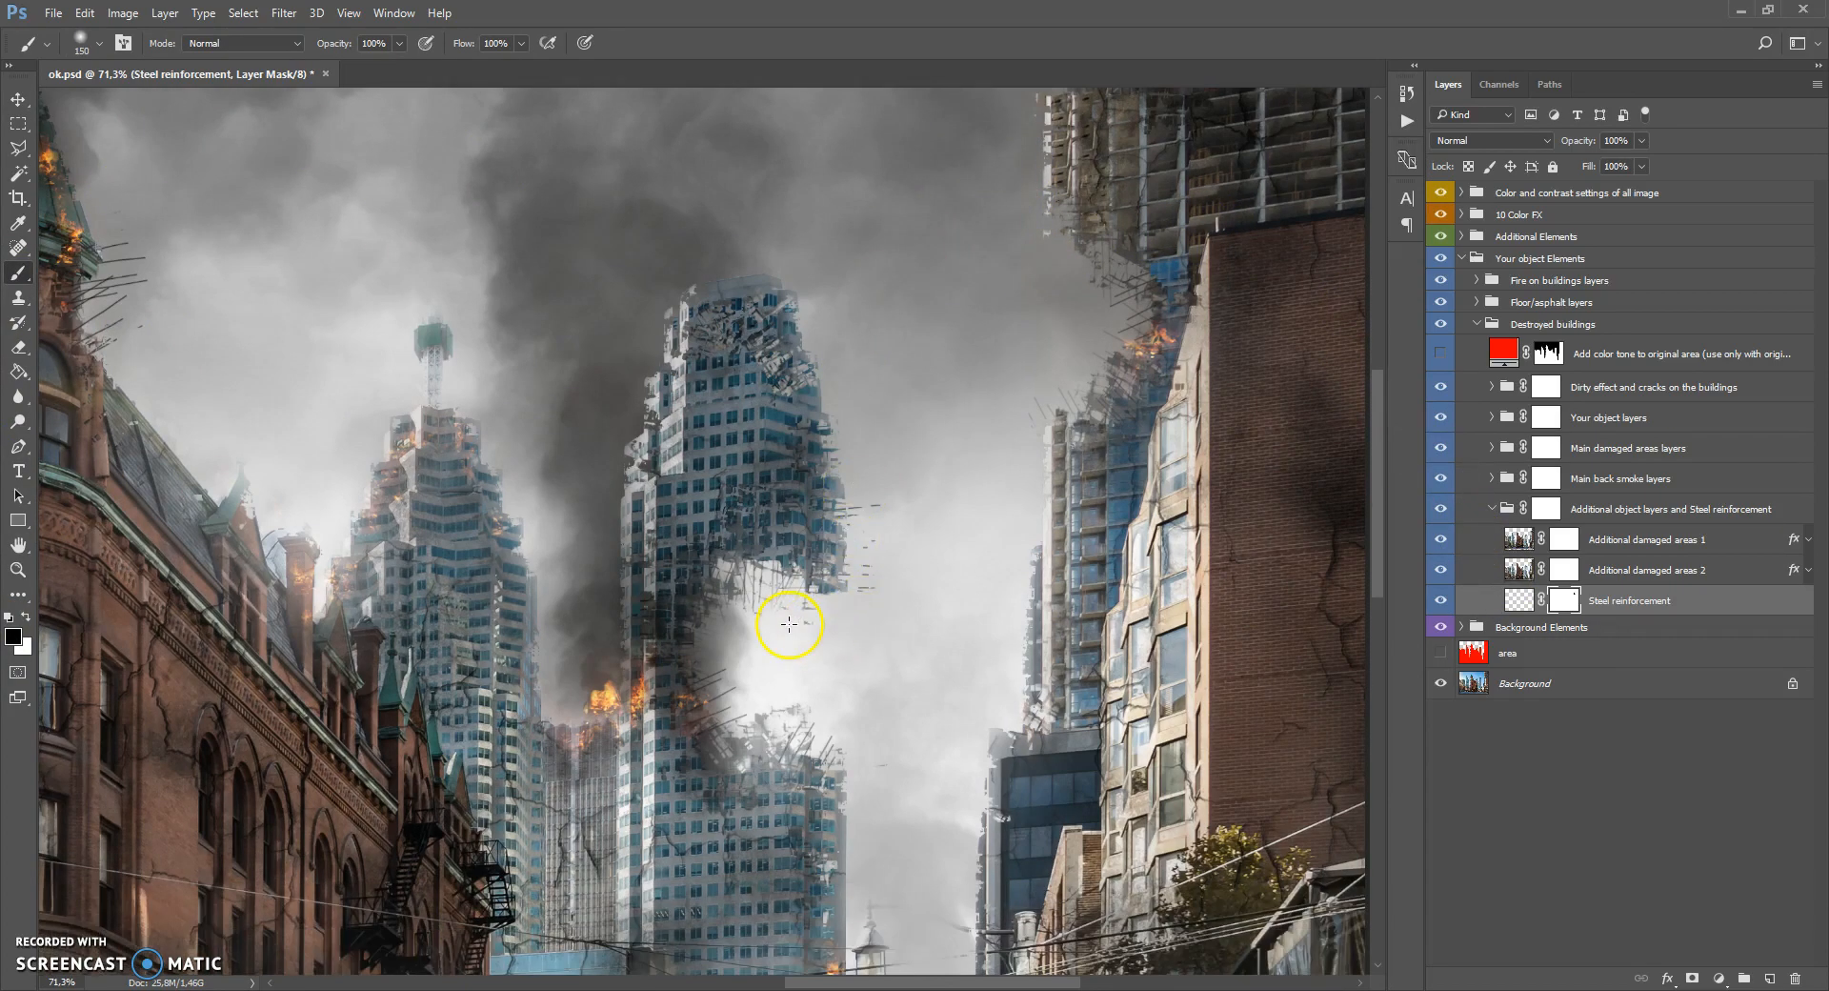
scroll(696, 177, "down", 10)
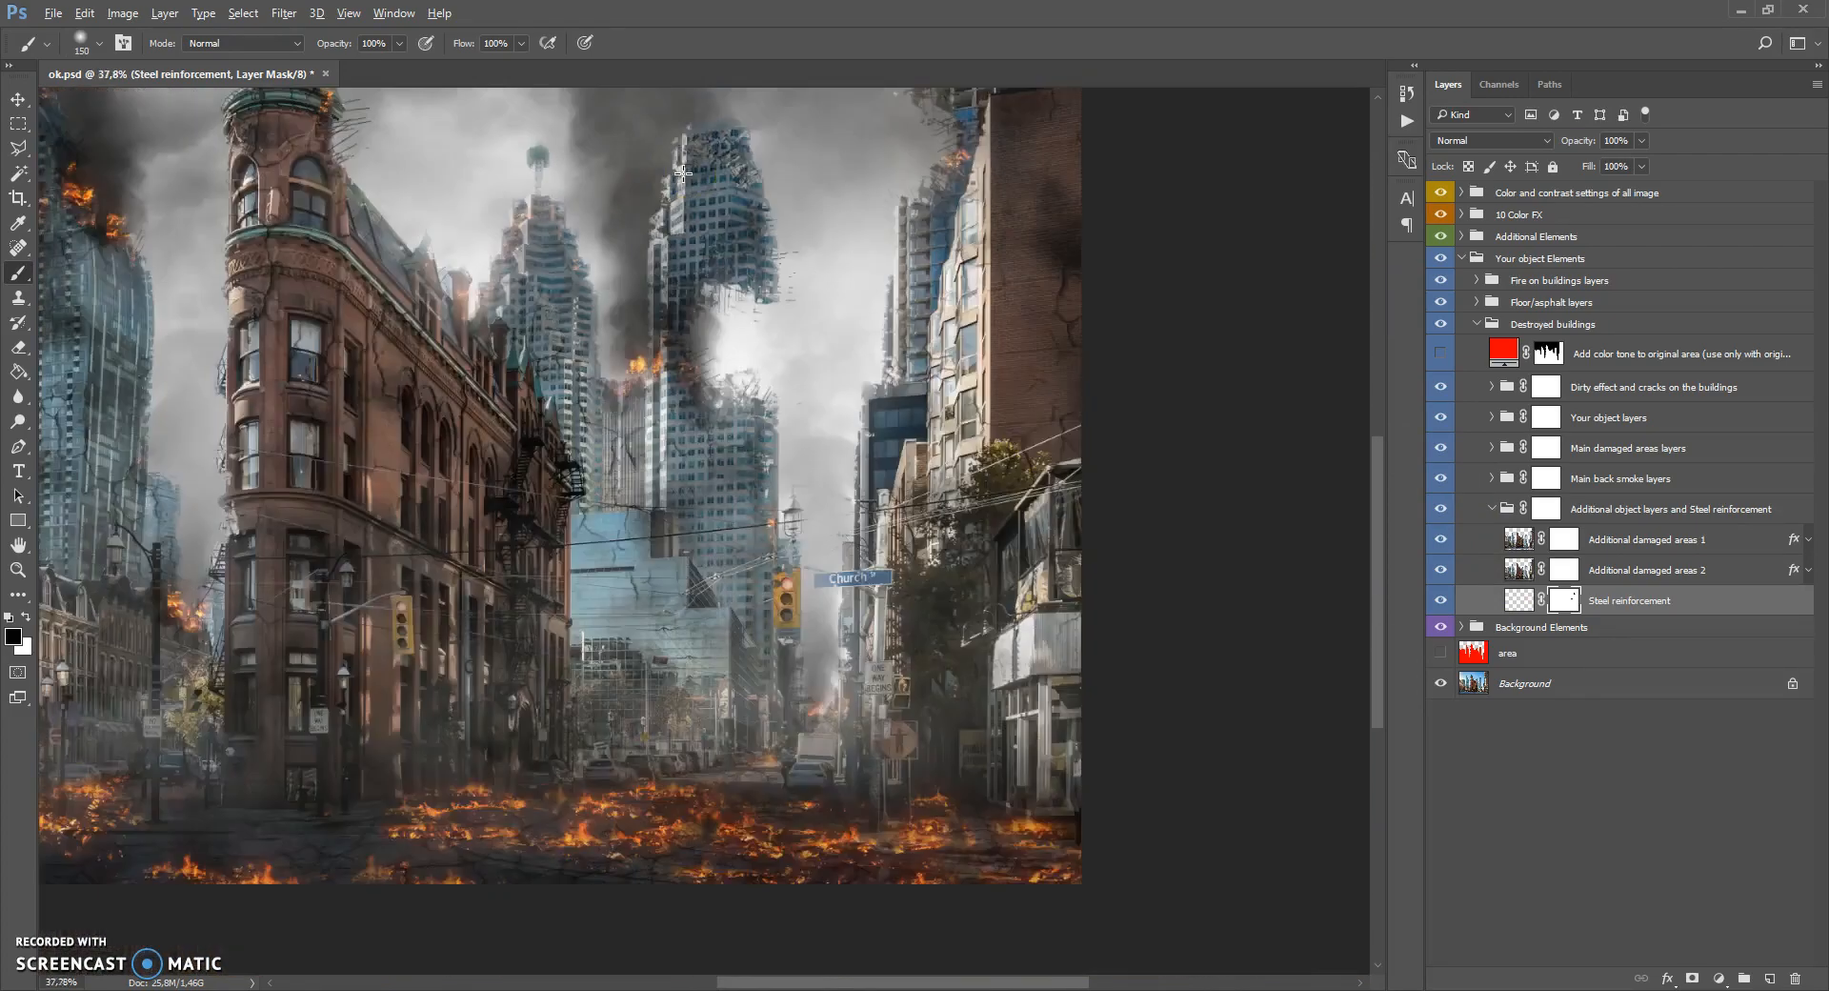
scroll(570, 252, "up", 8)
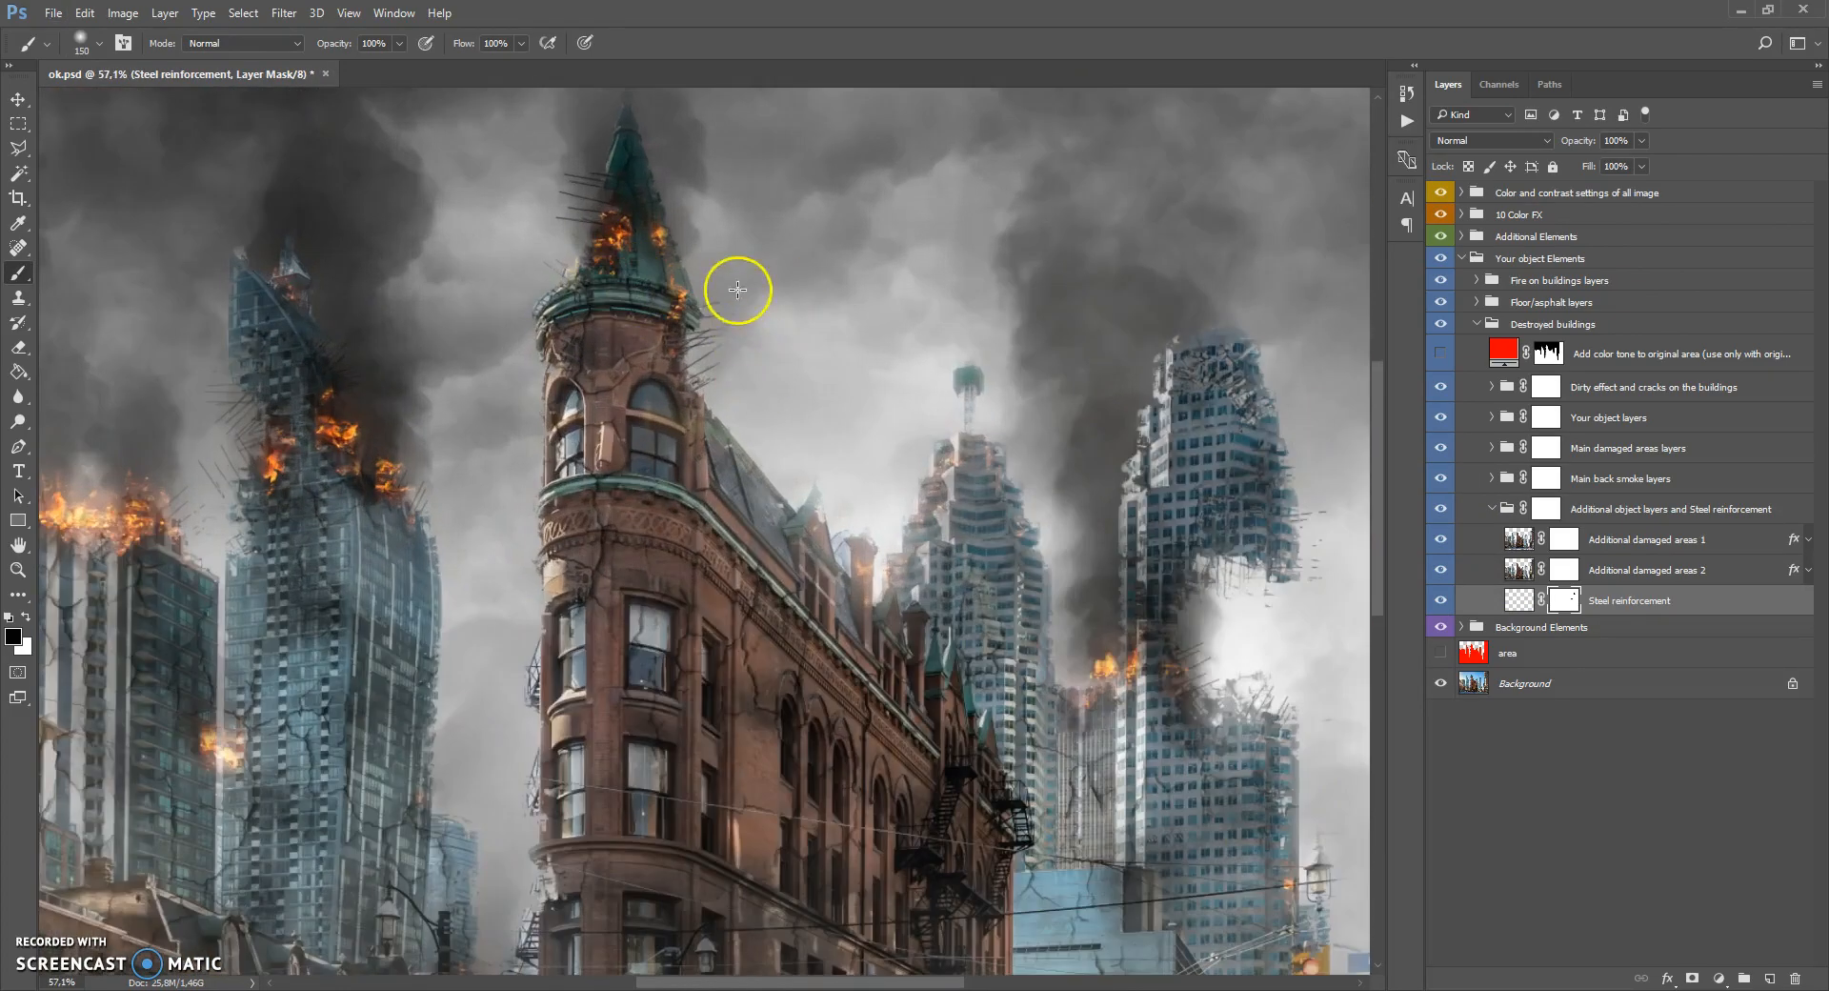
right_click(738, 317)
left_click_drag(908, 369, 862, 366)
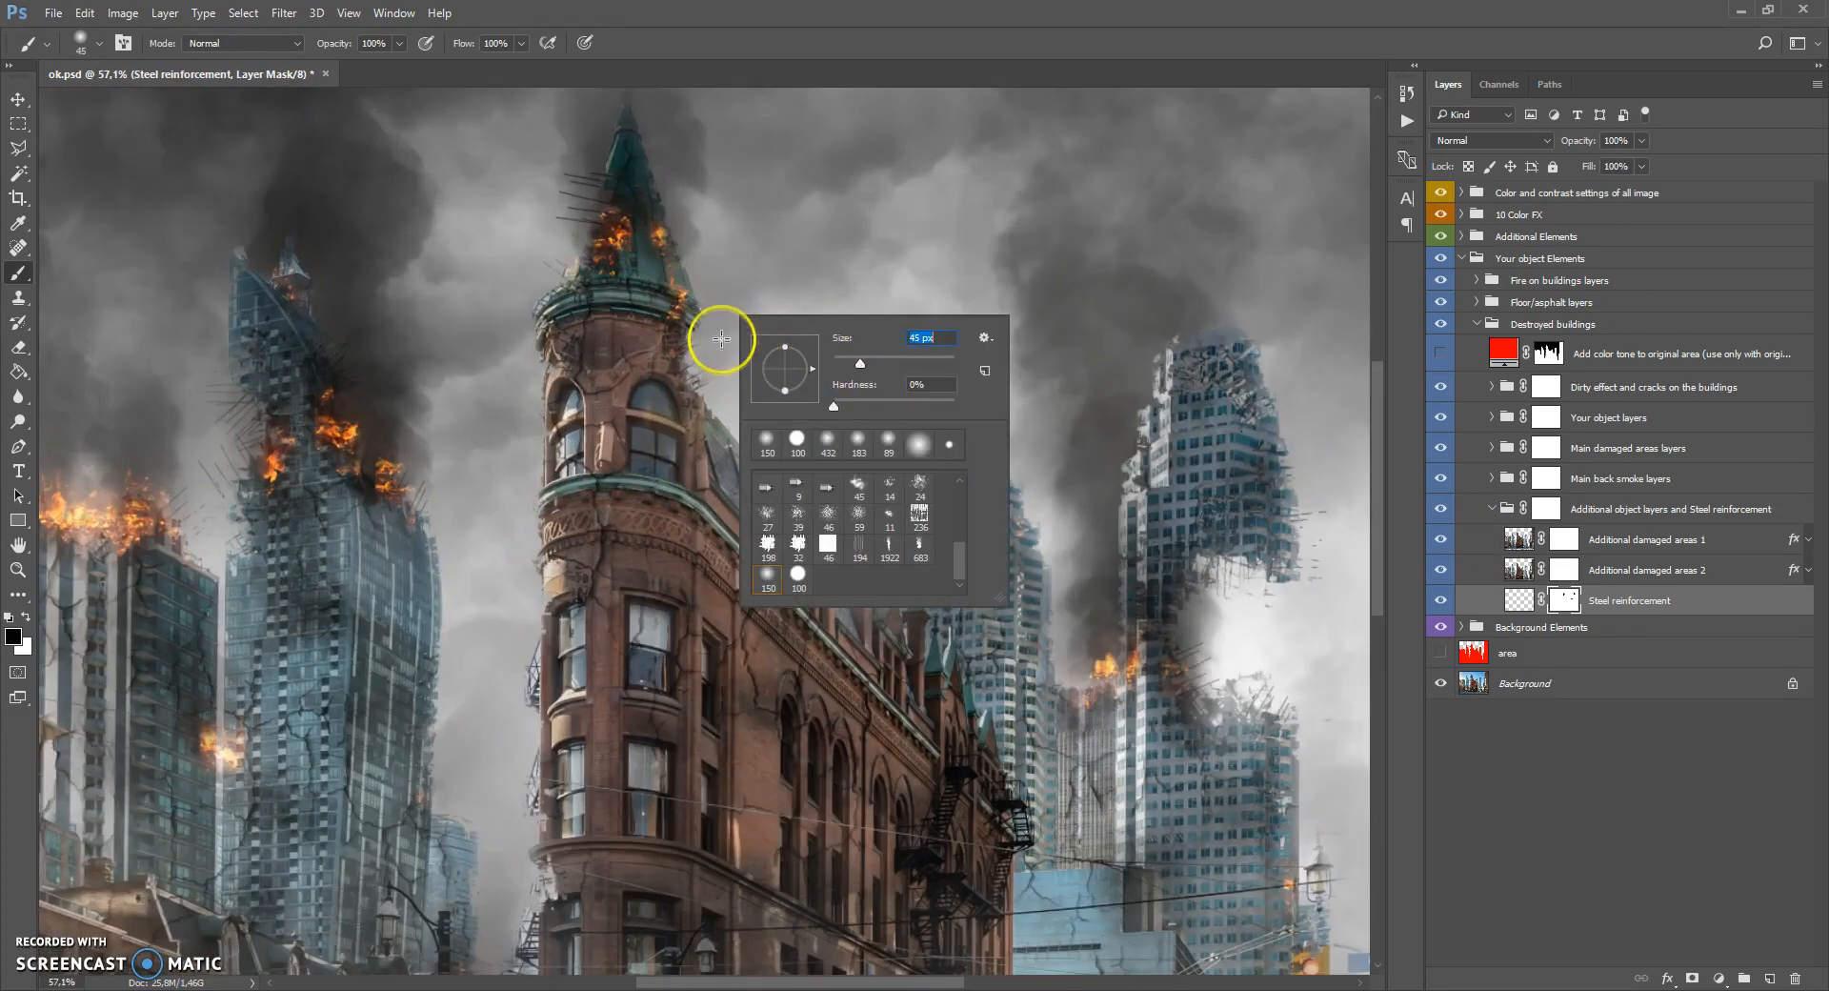
left_click_drag(720, 343, 723, 389)
mouse_move(584, 232)
left_mouse_down()
mouse_move(555, 225)
mouse_move(564, 195)
left_mouse_up()
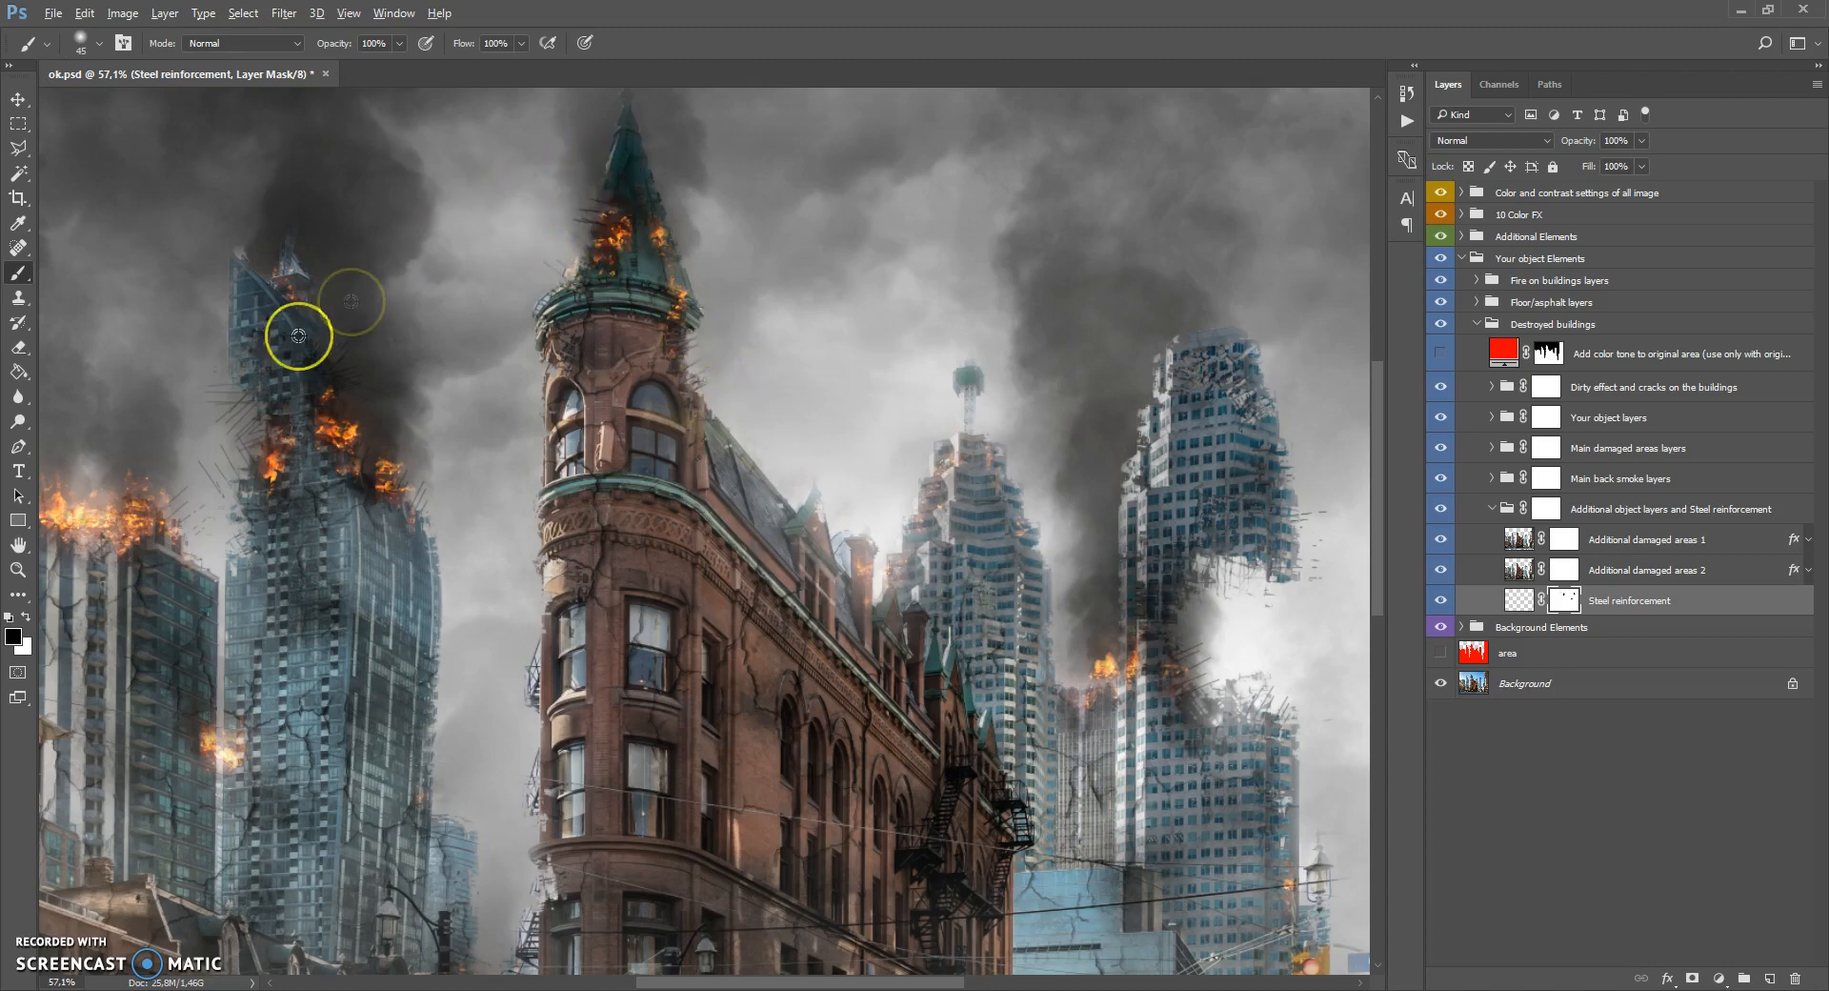
scroll(209, 367, "down", 3)
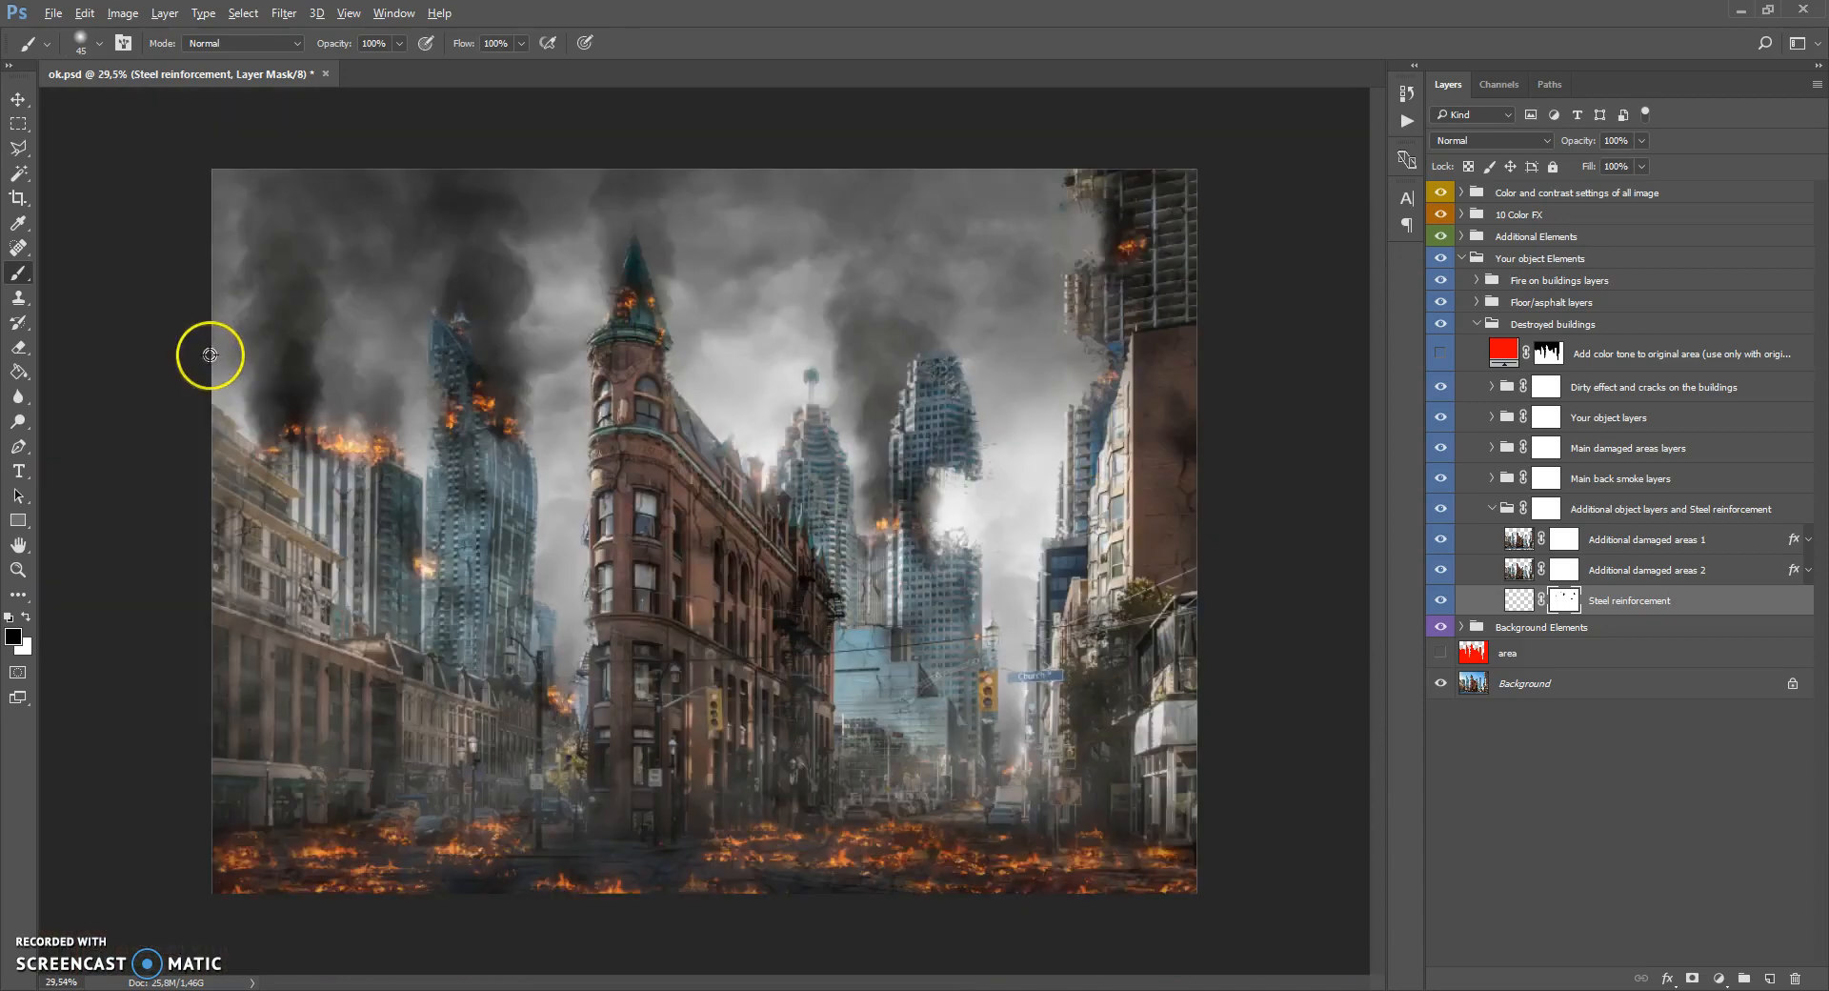
scroll(600, 356, "up", 2)
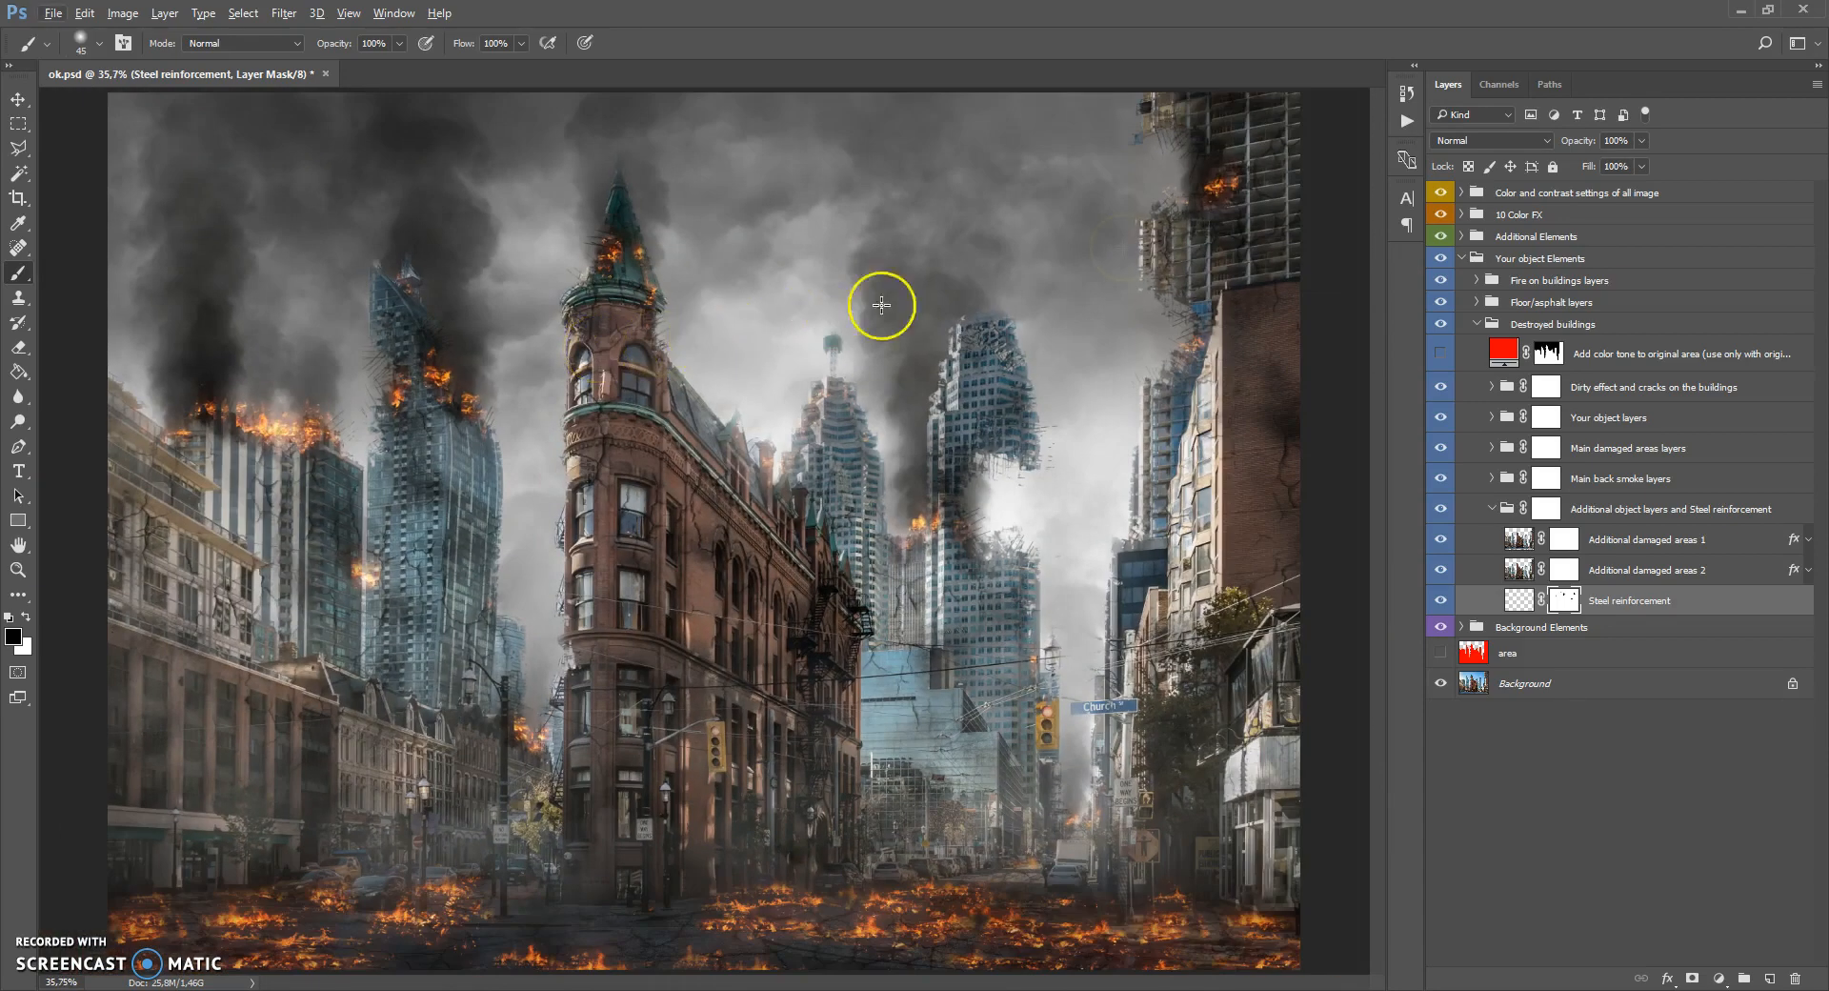
Restore hidden rods by painting white with a 152 px brush on the Steel reinforcement mask around the skyscraper and brick tower.
scroll(1048, 209, "up", 3)
scroll(1048, 459, "down", 2)
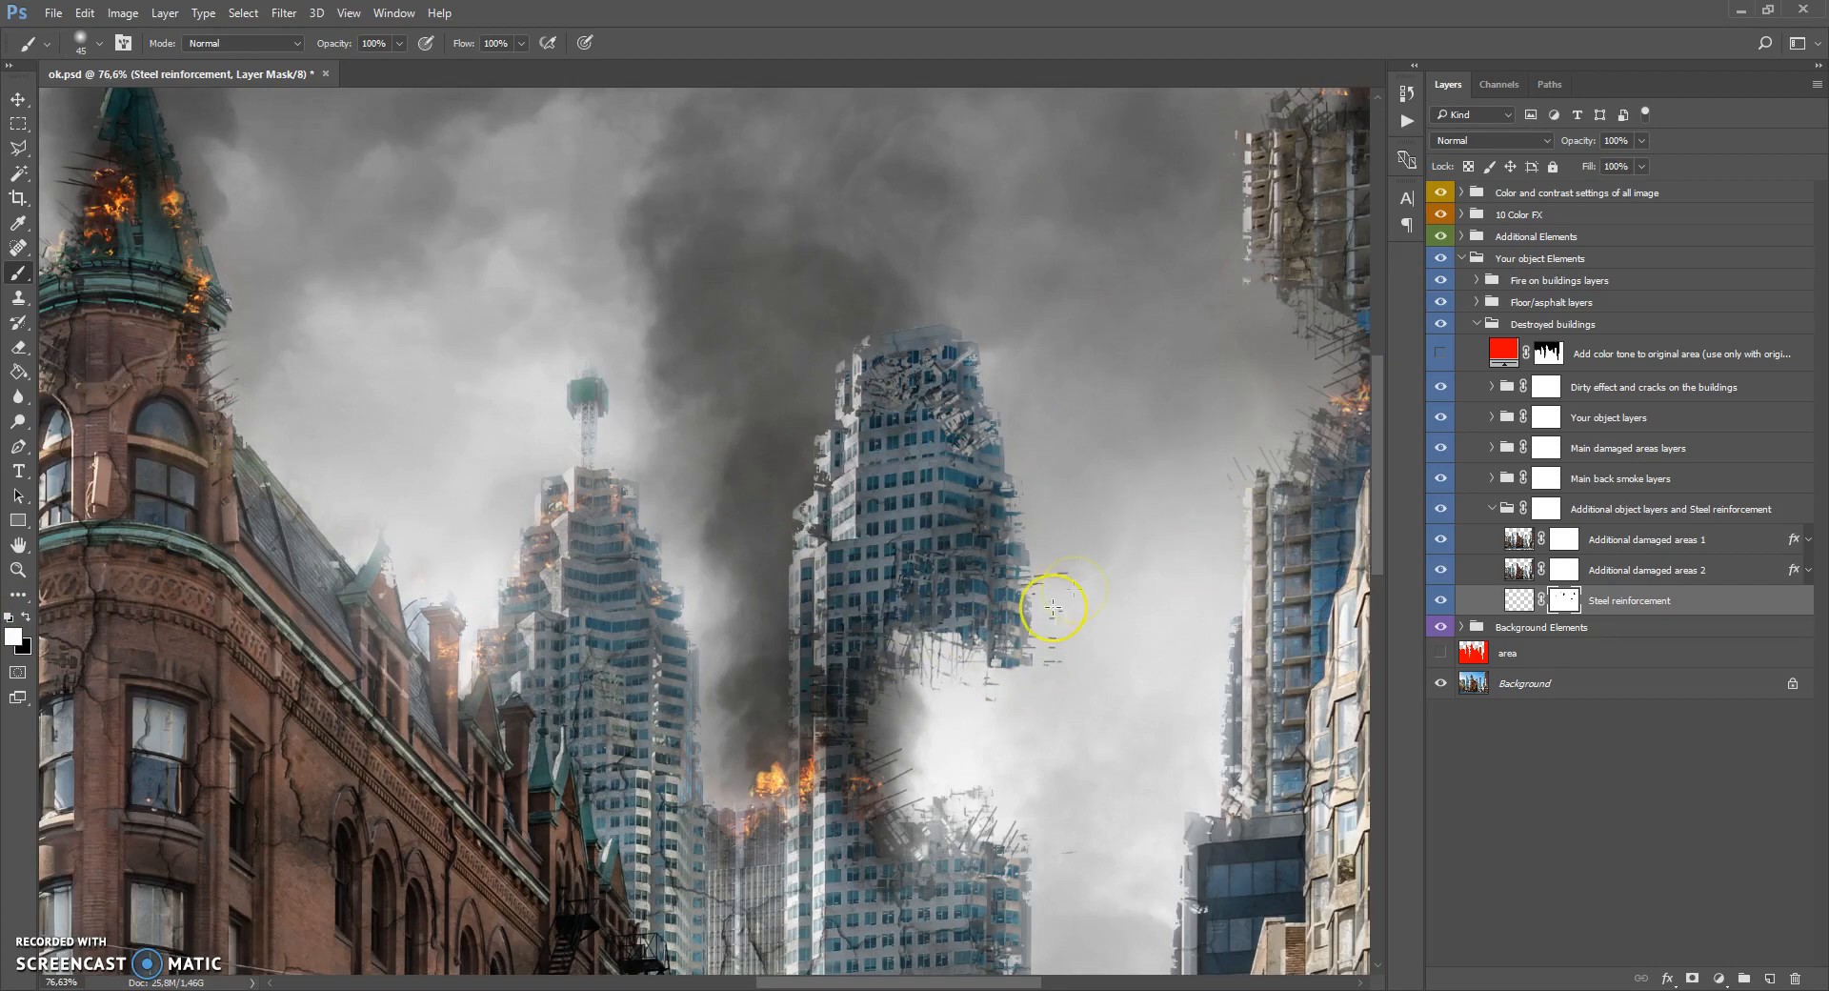
right_click(1100, 603)
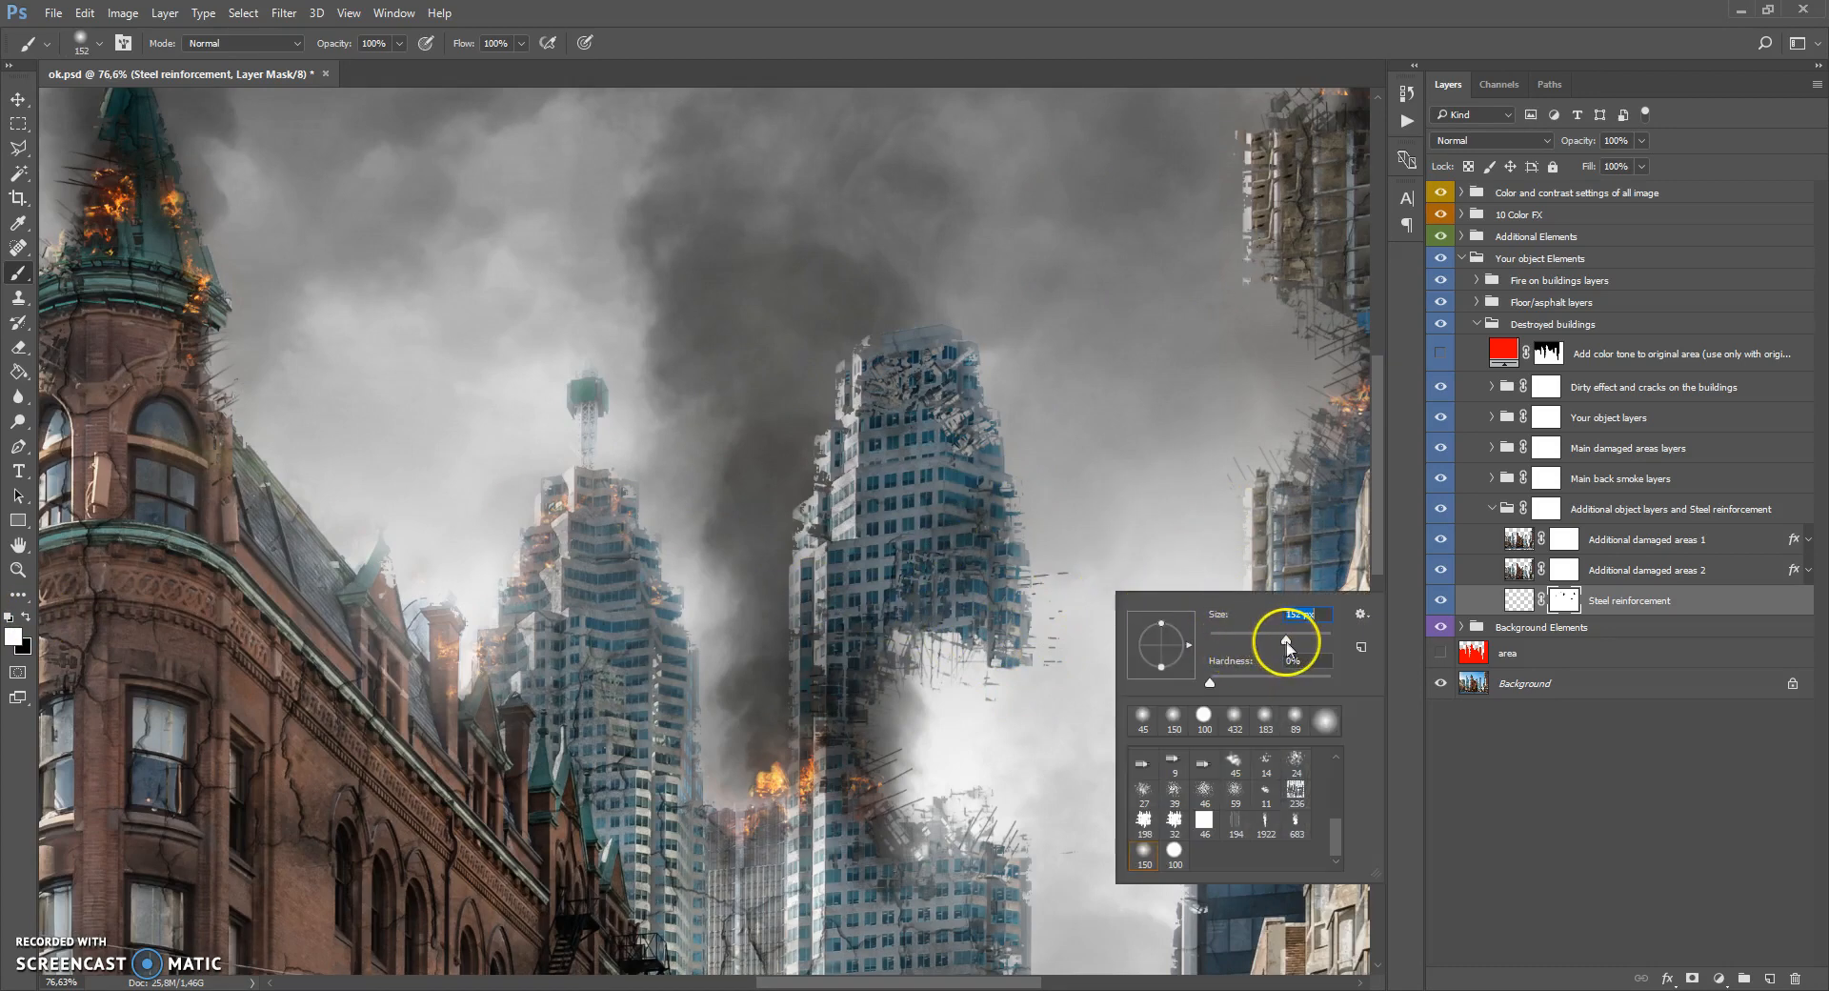
key("Return")
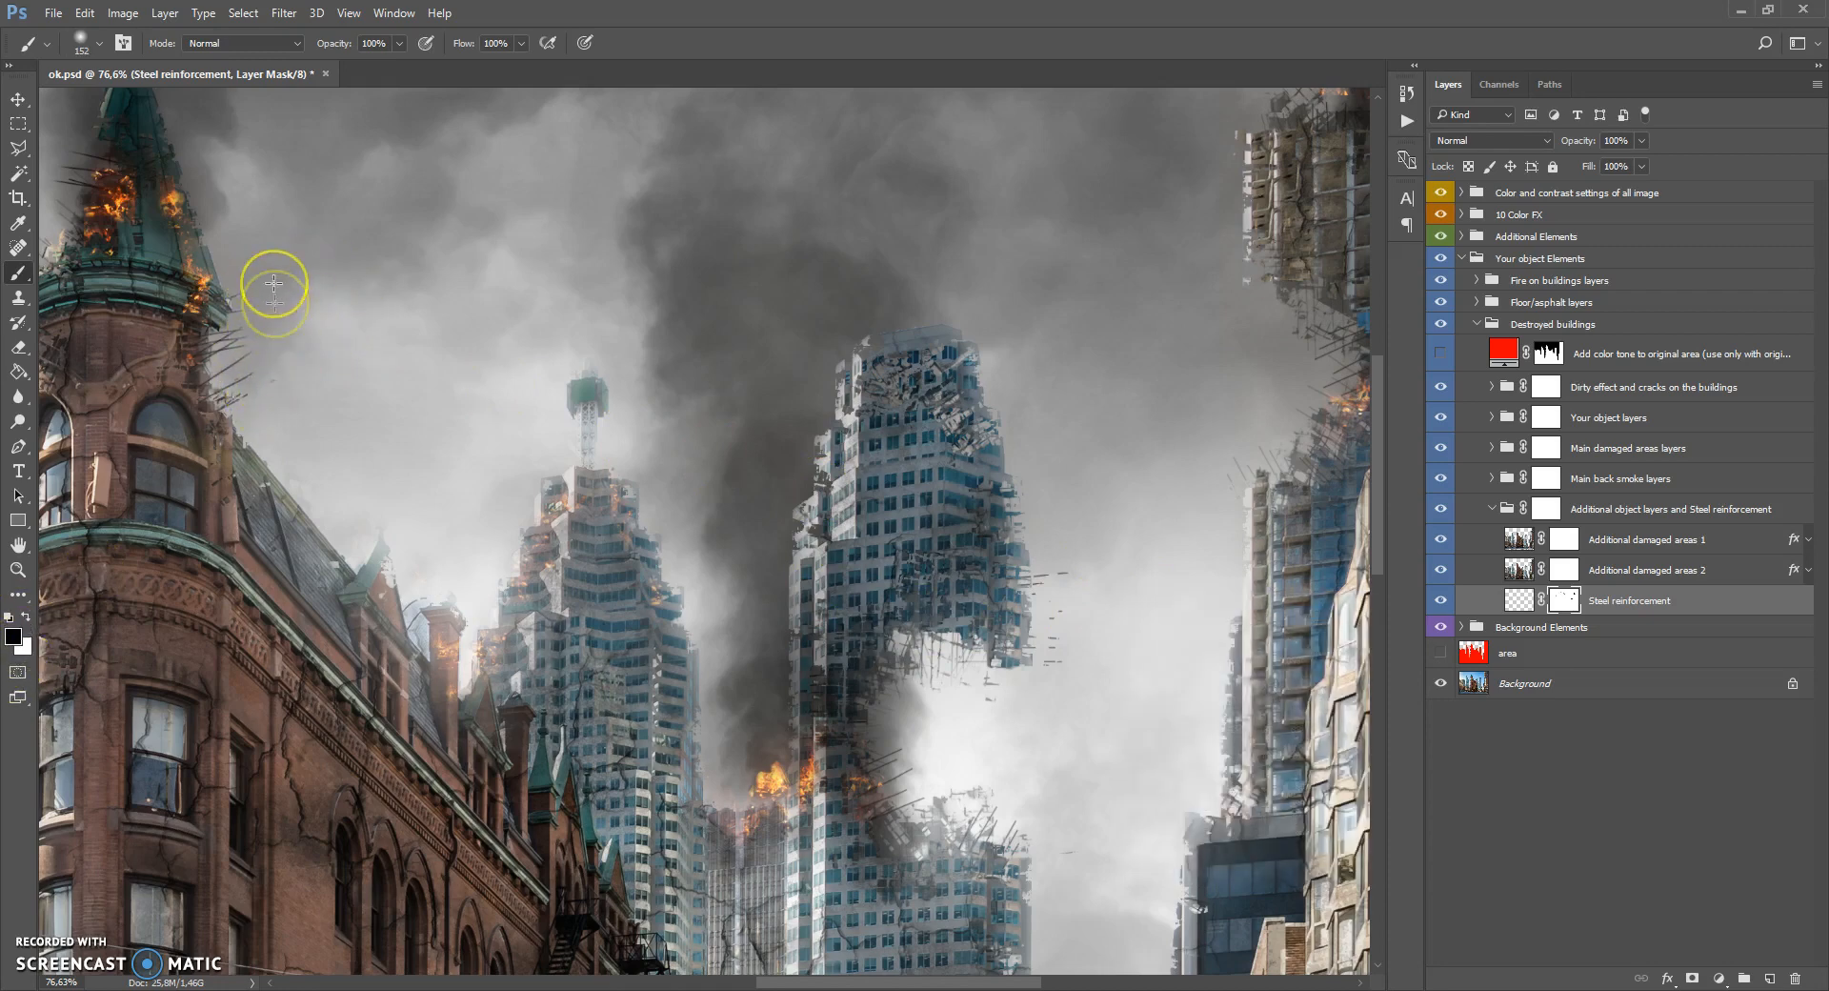
left_click(26, 616)
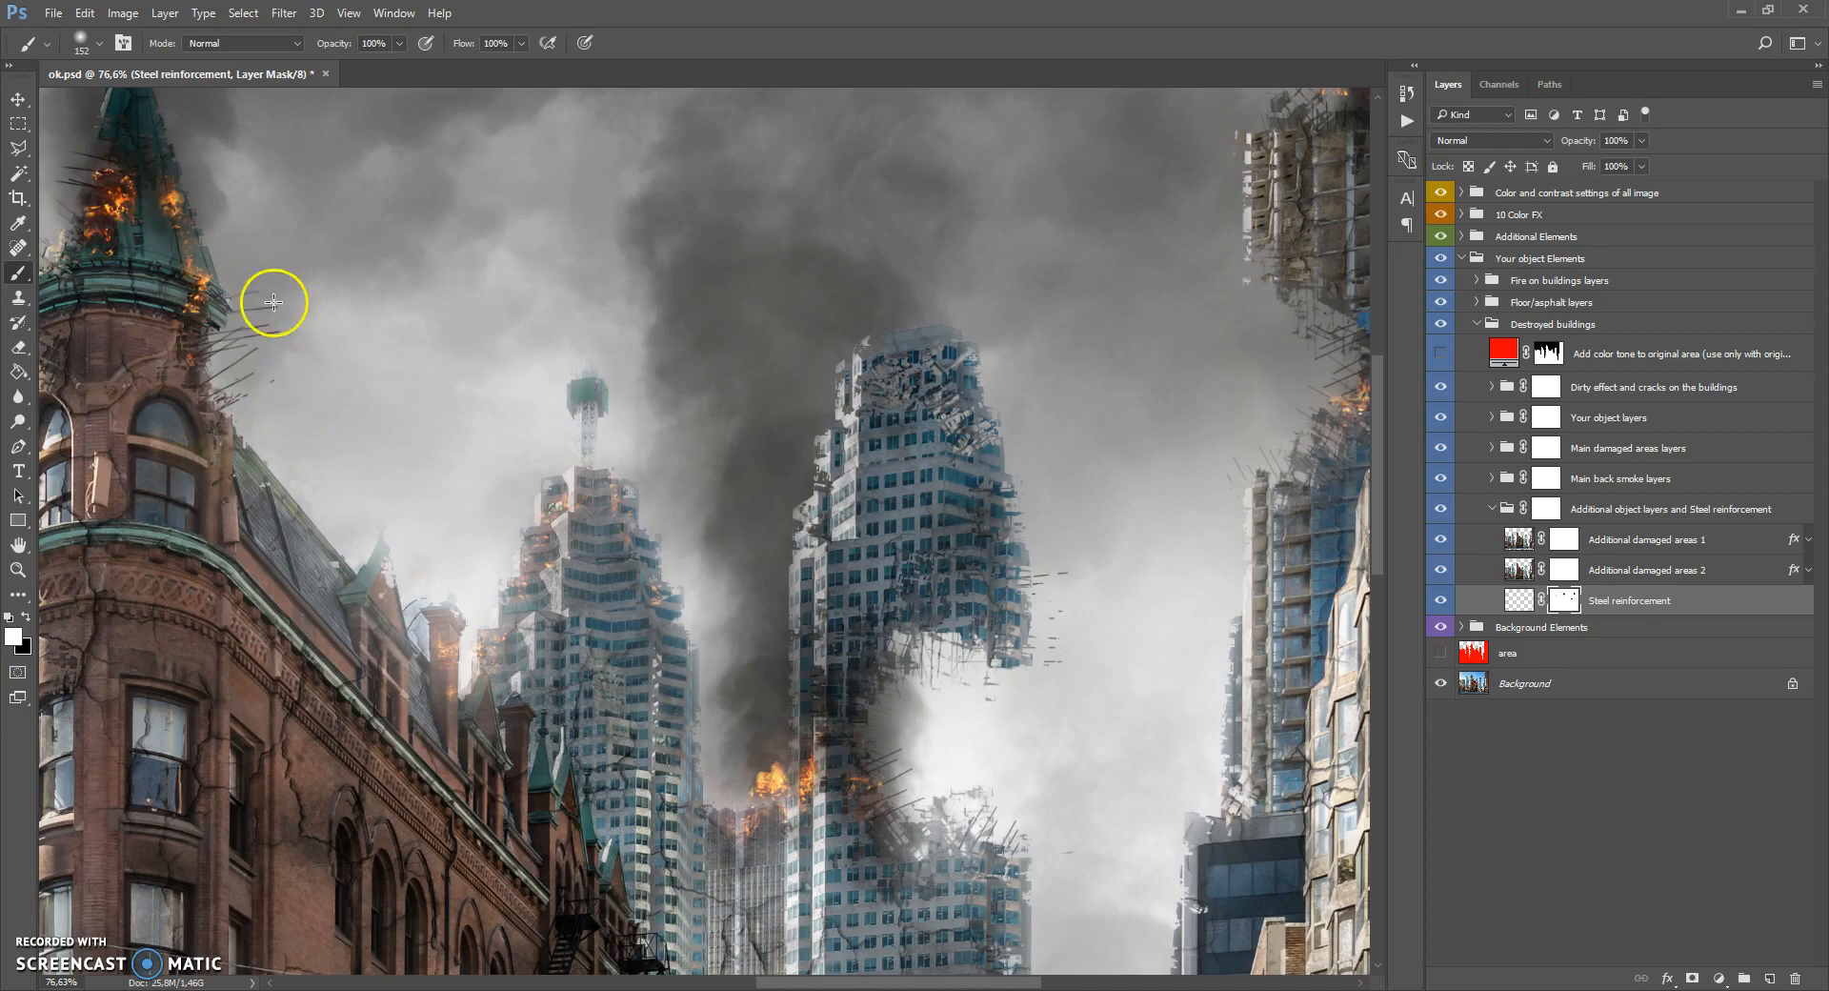
scroll(277, 318, "down", 5)
key("ctrl+0")
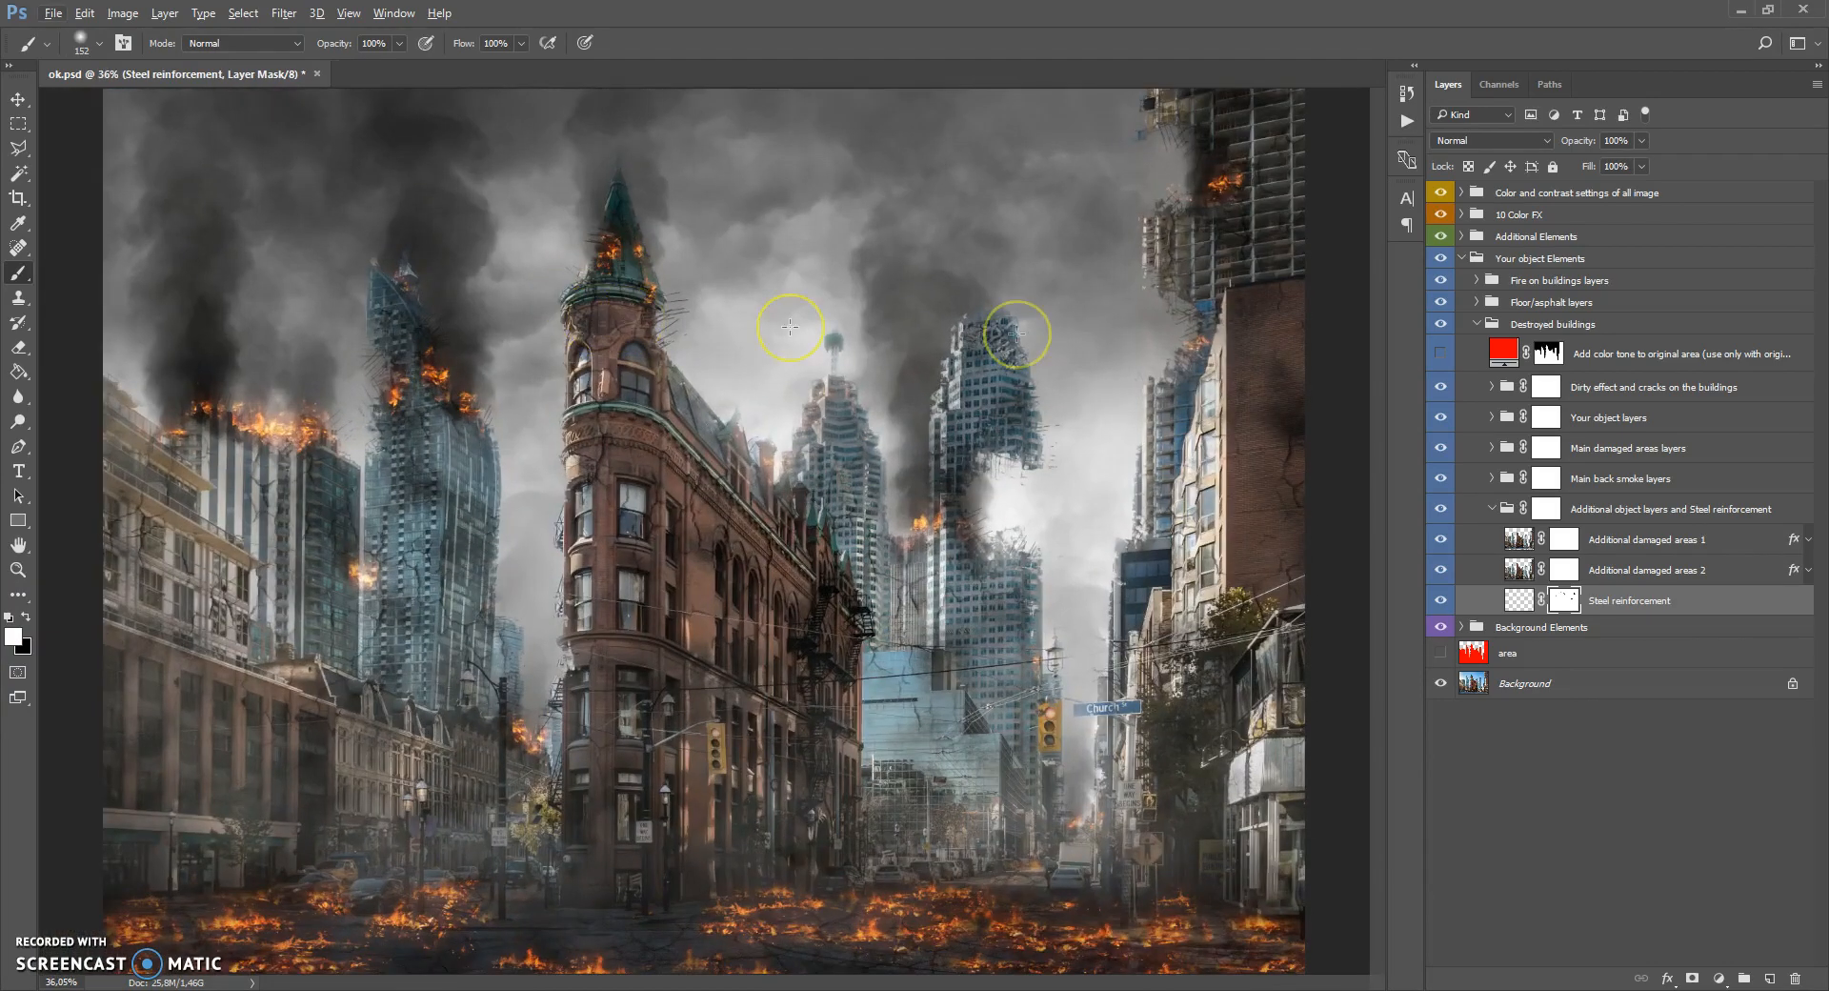
Toggle the visibility of Additional damaged areas 1 and Additional damaged areas 2 to examine their effect on the buildings.
left_click(1517, 570)
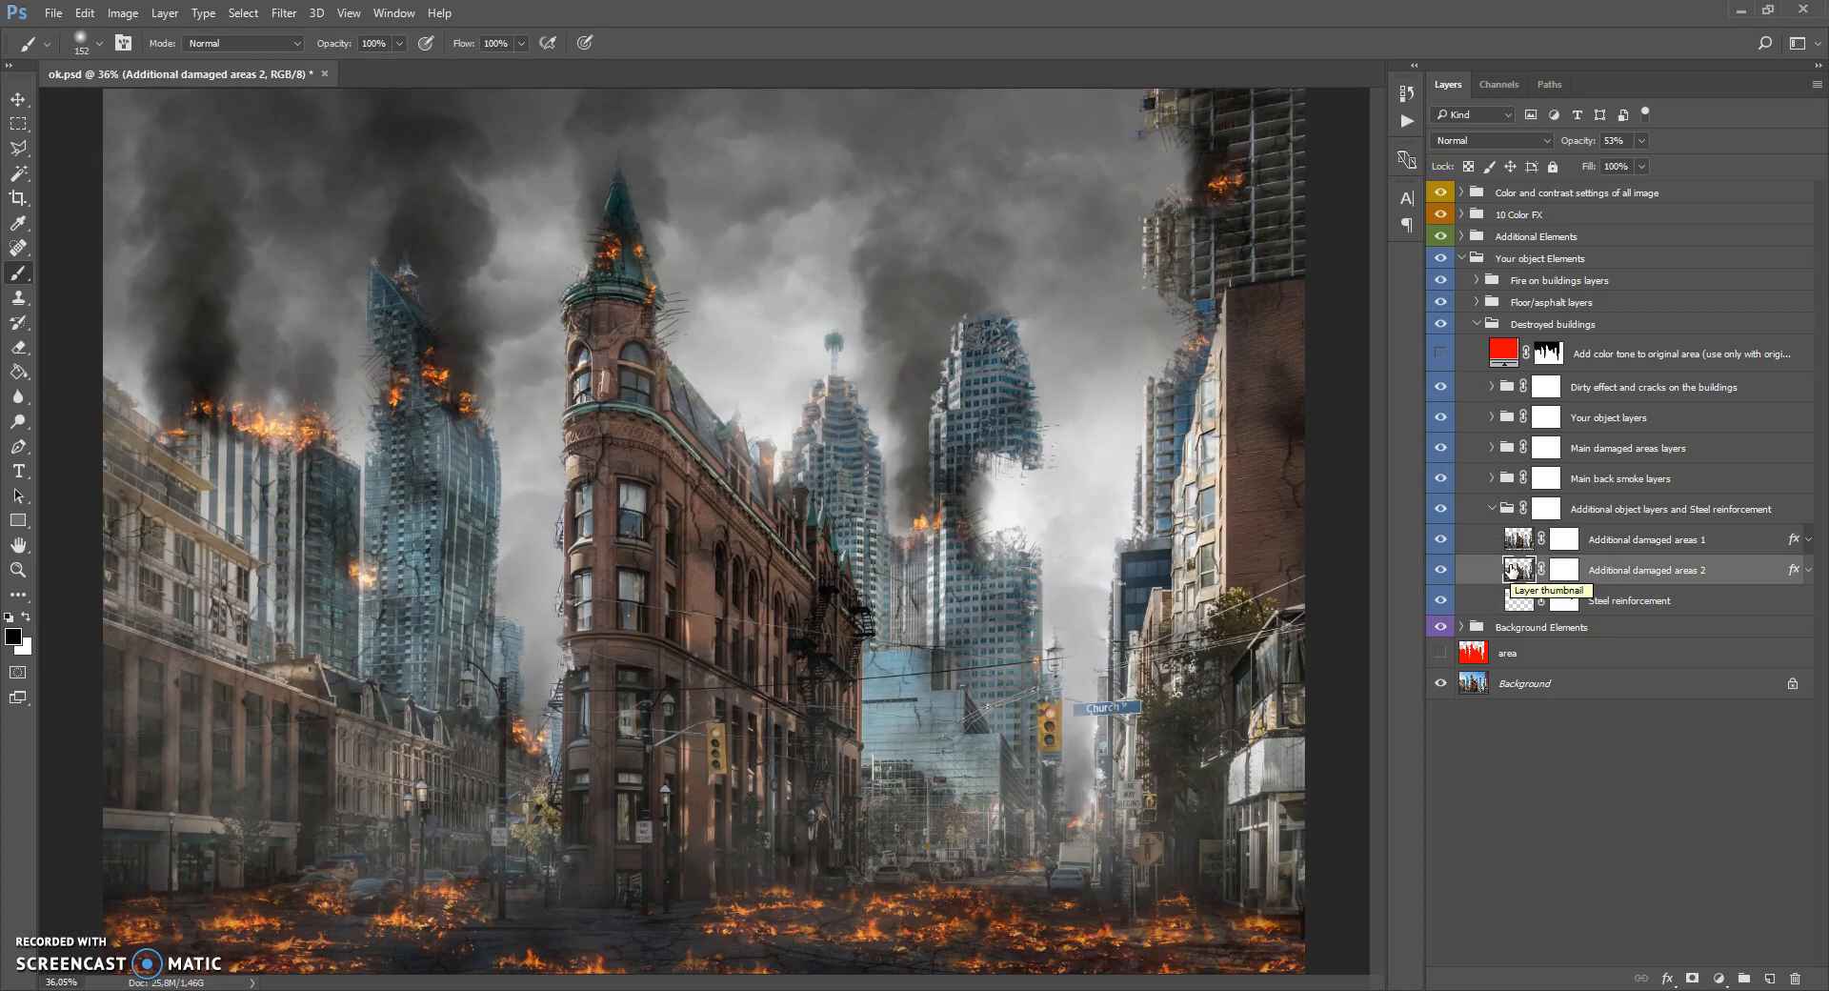
left_click(1435, 538)
left_click(1436, 570)
left_click(1436, 570)
scroll(1025, 485, "up", 5)
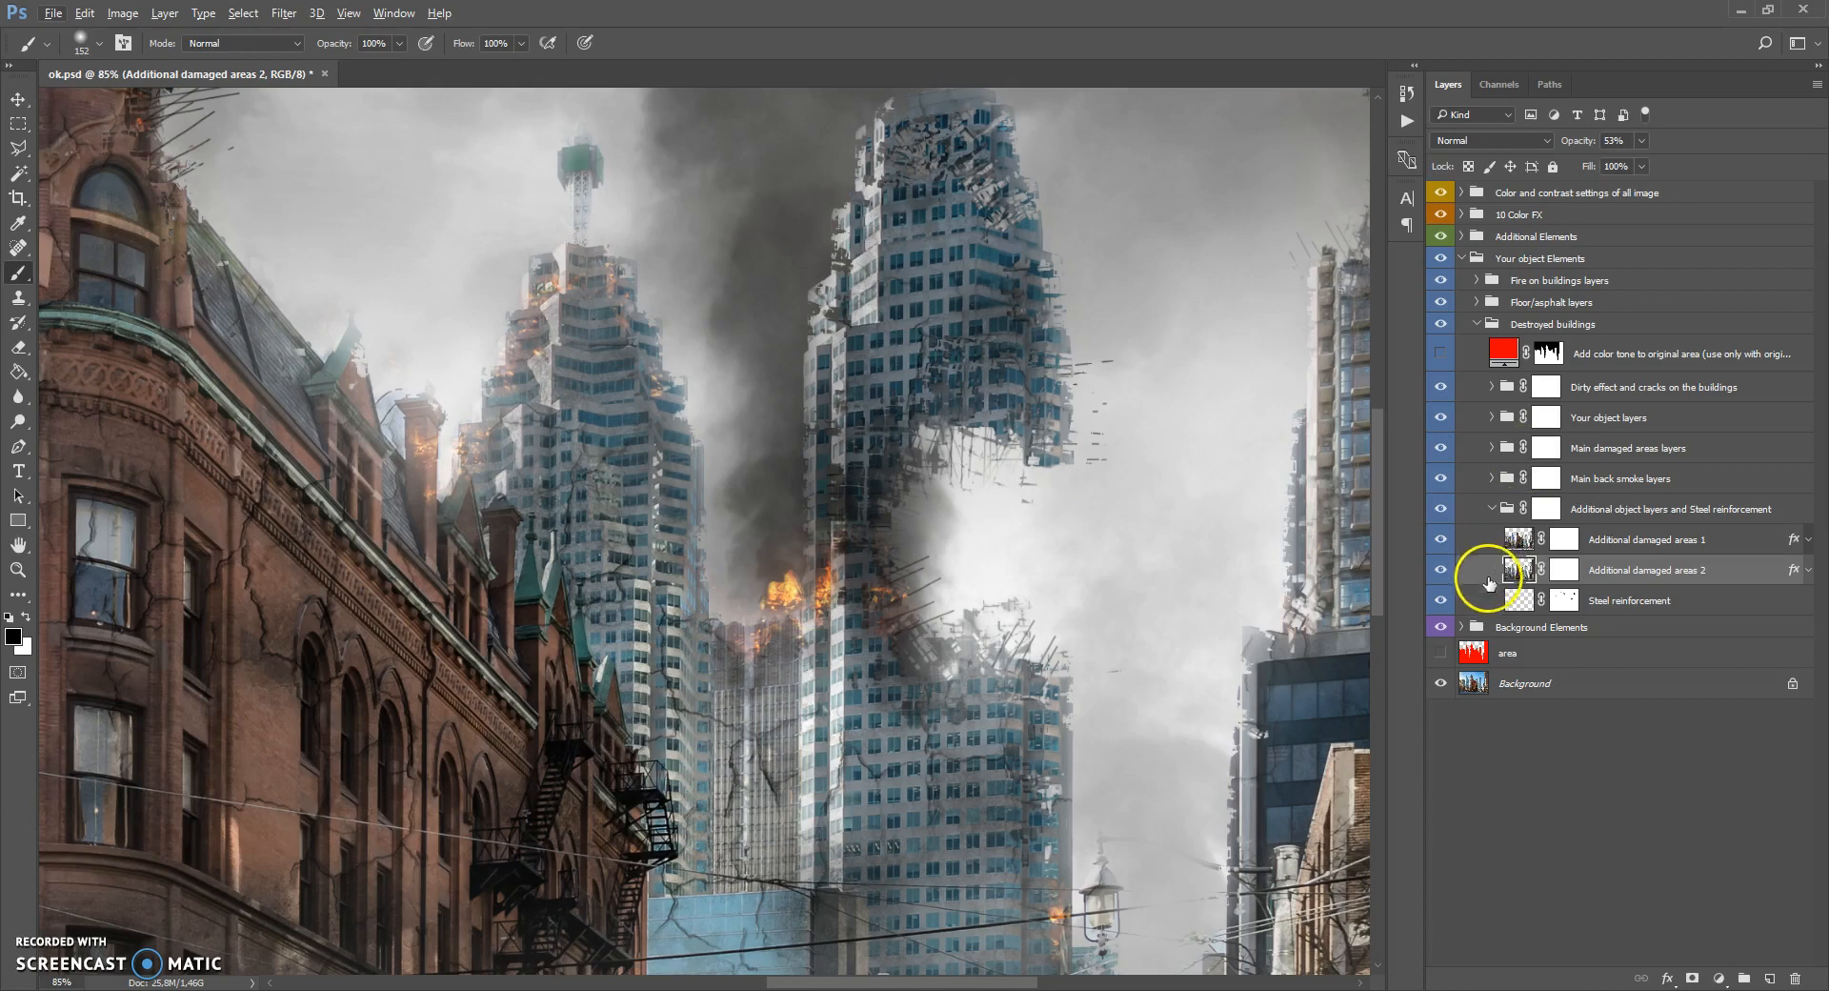
left_click(1515, 538)
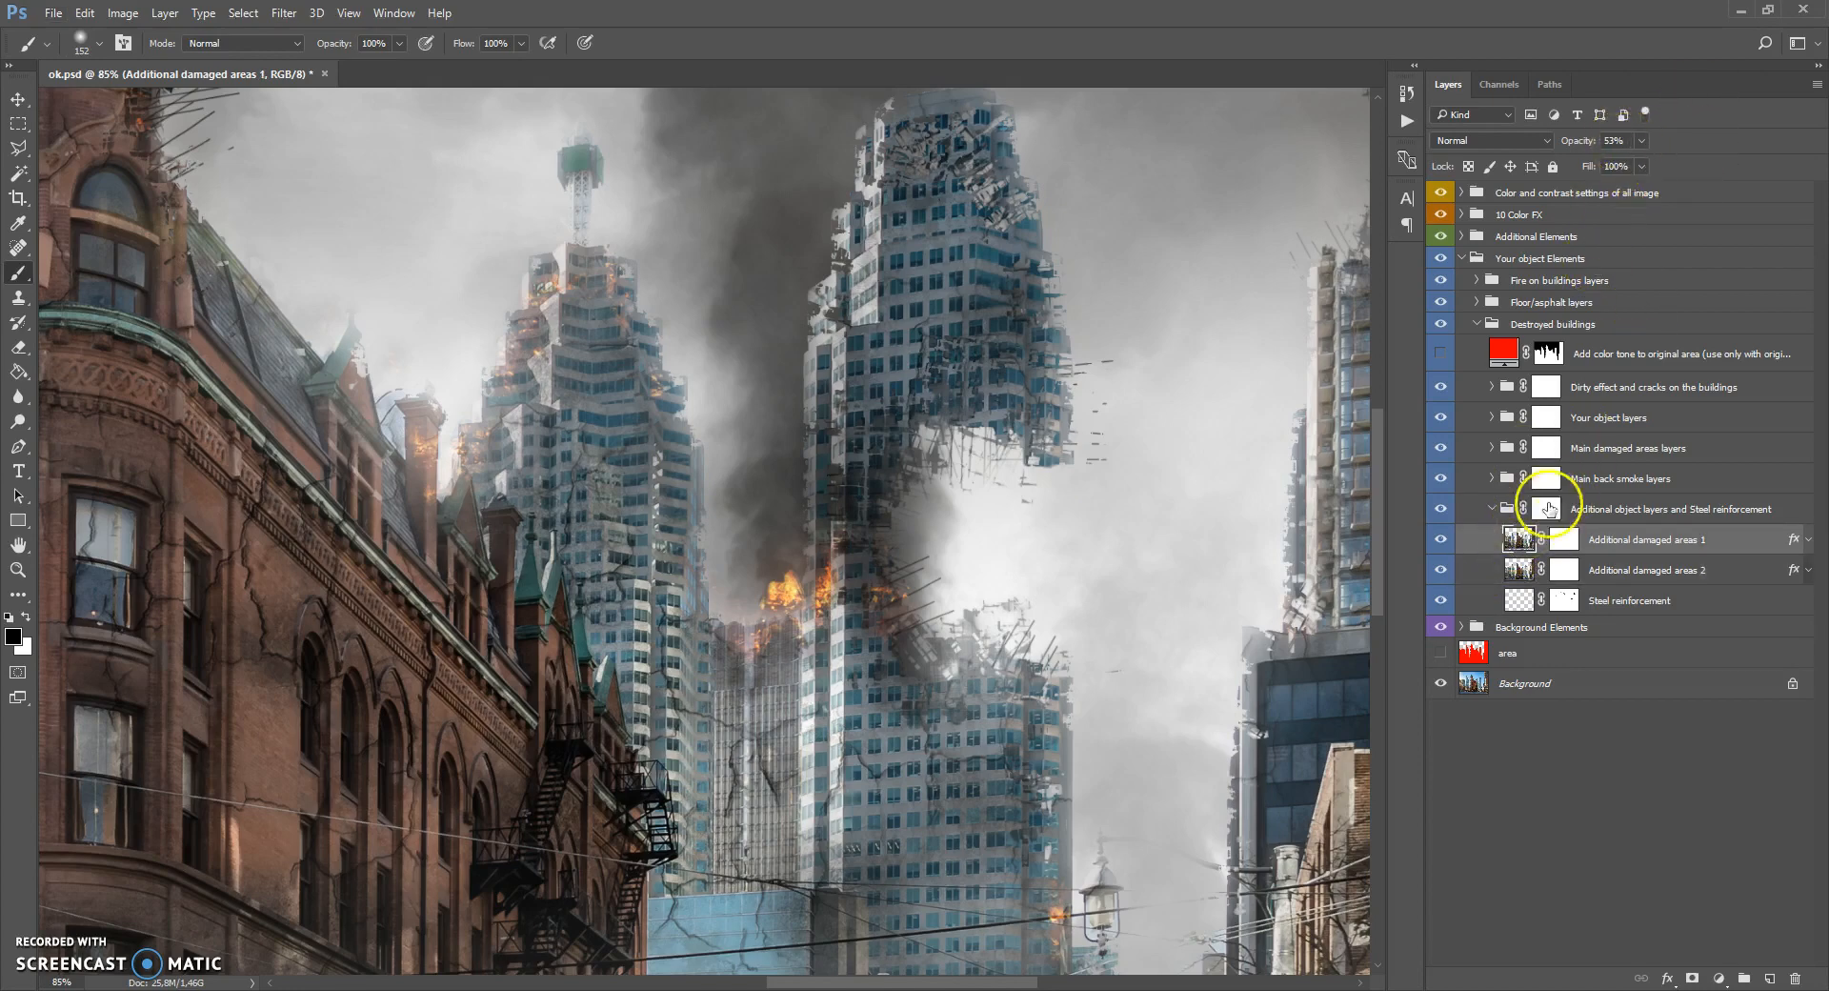
left_click(1440, 540)
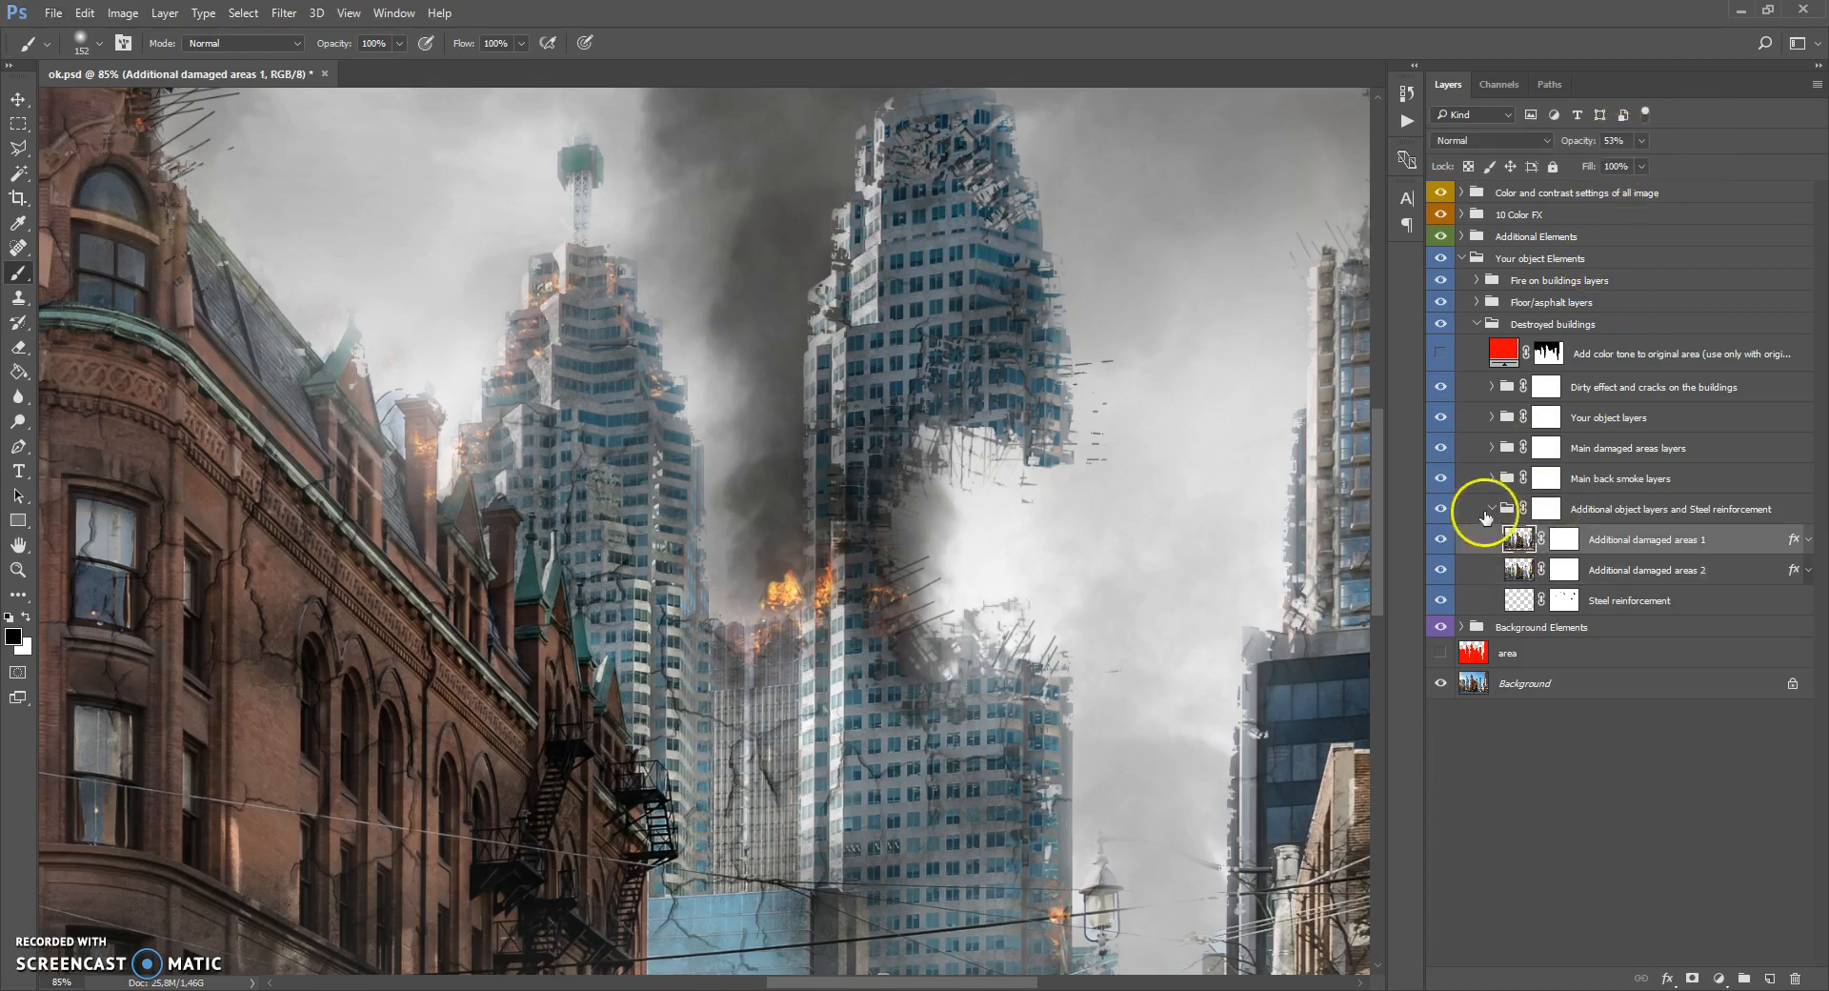
Collapse the Additional object layers and Steel reinforcement group, select its mask, and fit the whole image in view.
left_click(1504, 509)
left_click(1492, 509)
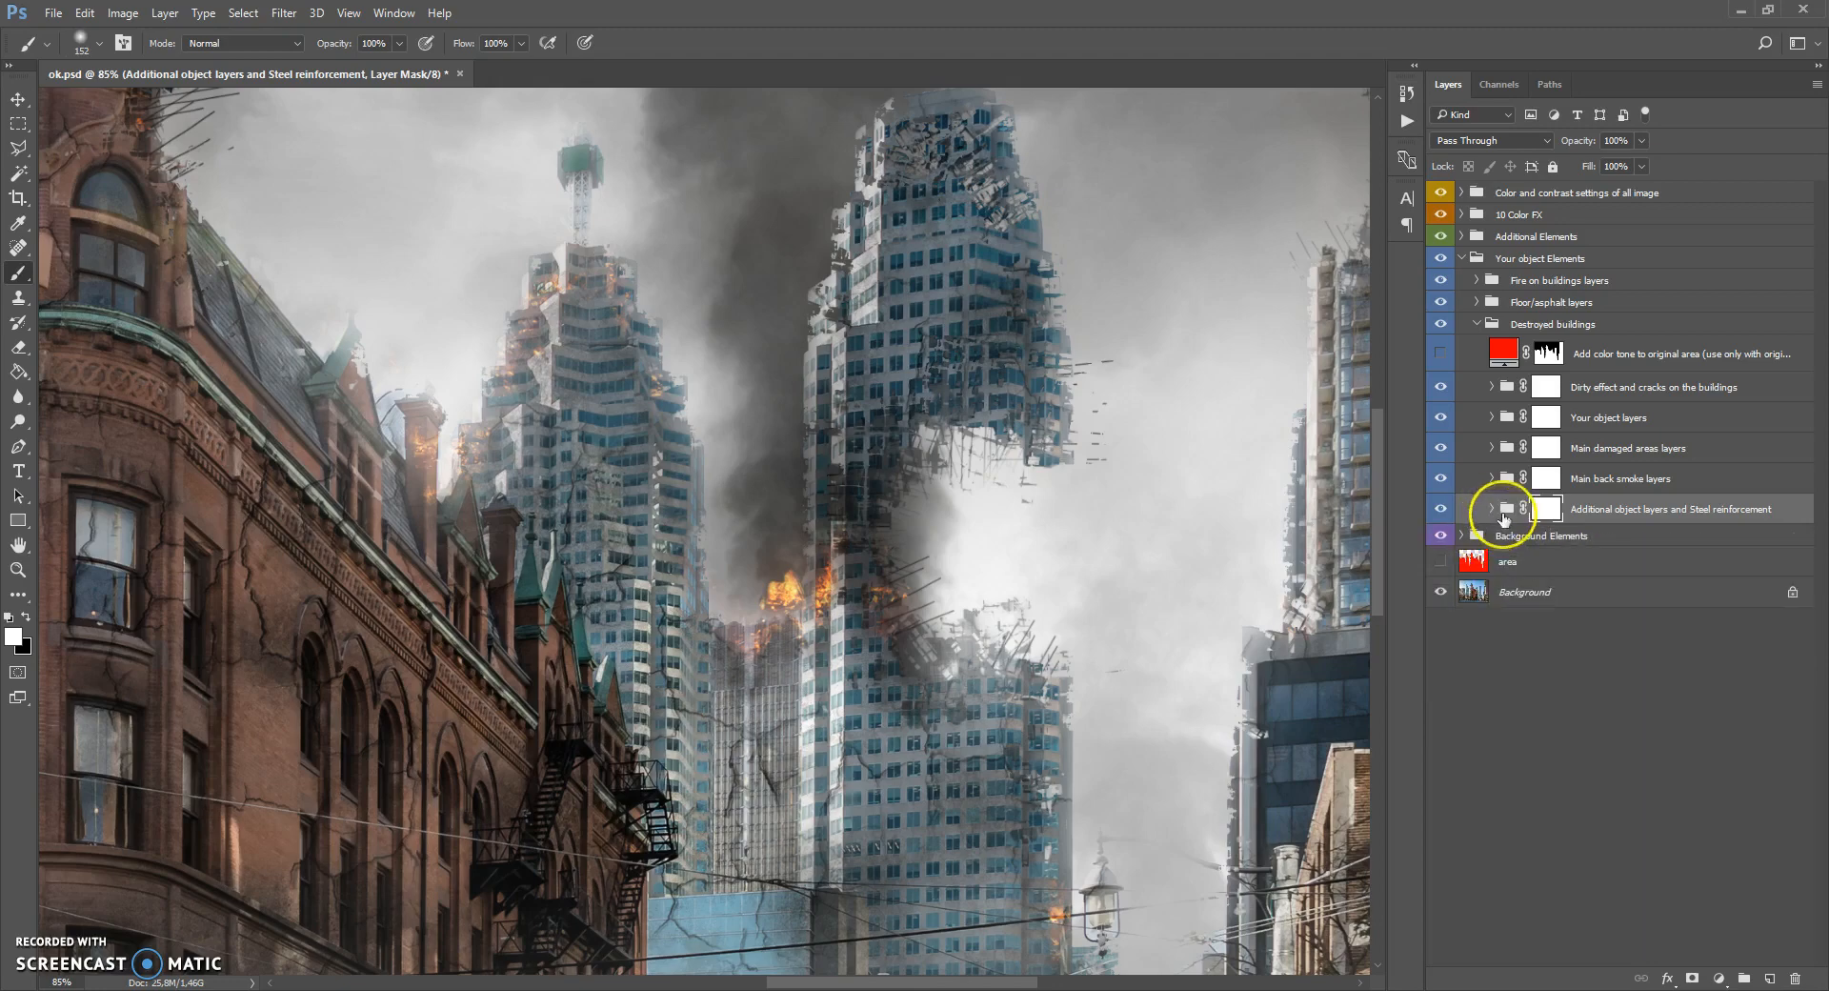
key("ctrl+0")
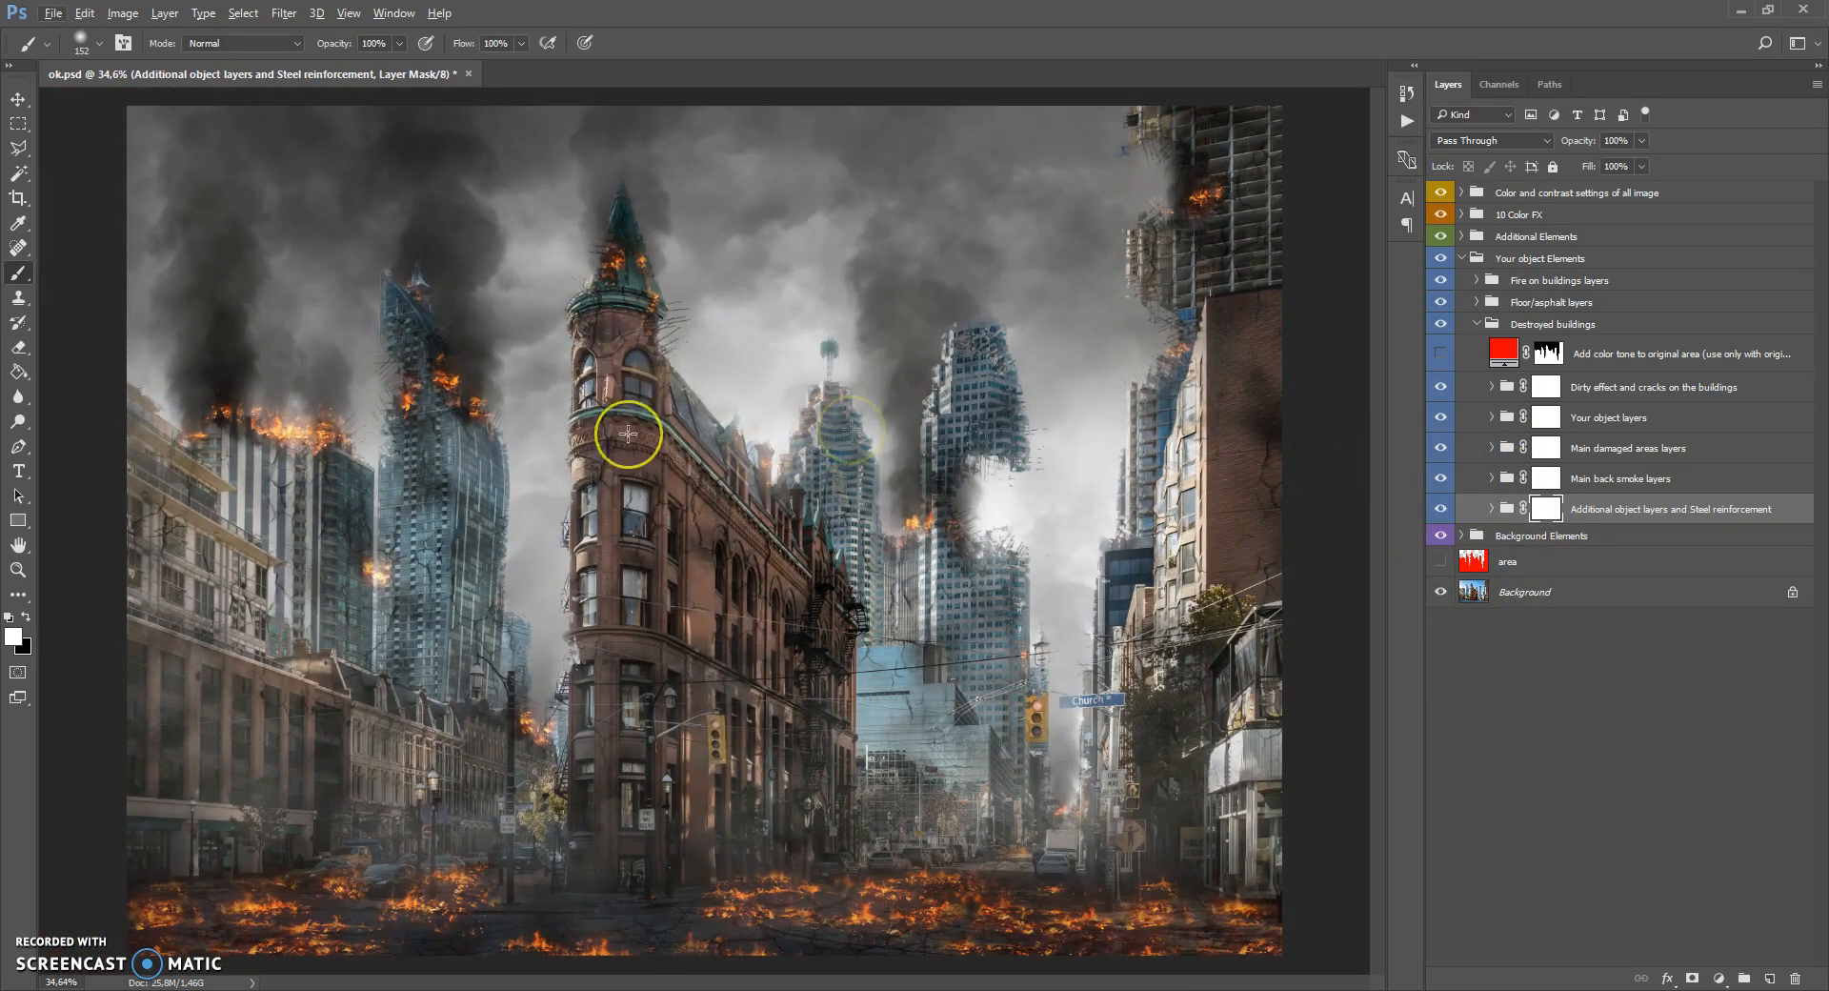
scroll(1000, 410, "up", 1)
scroll(933, 422, "down", 1)
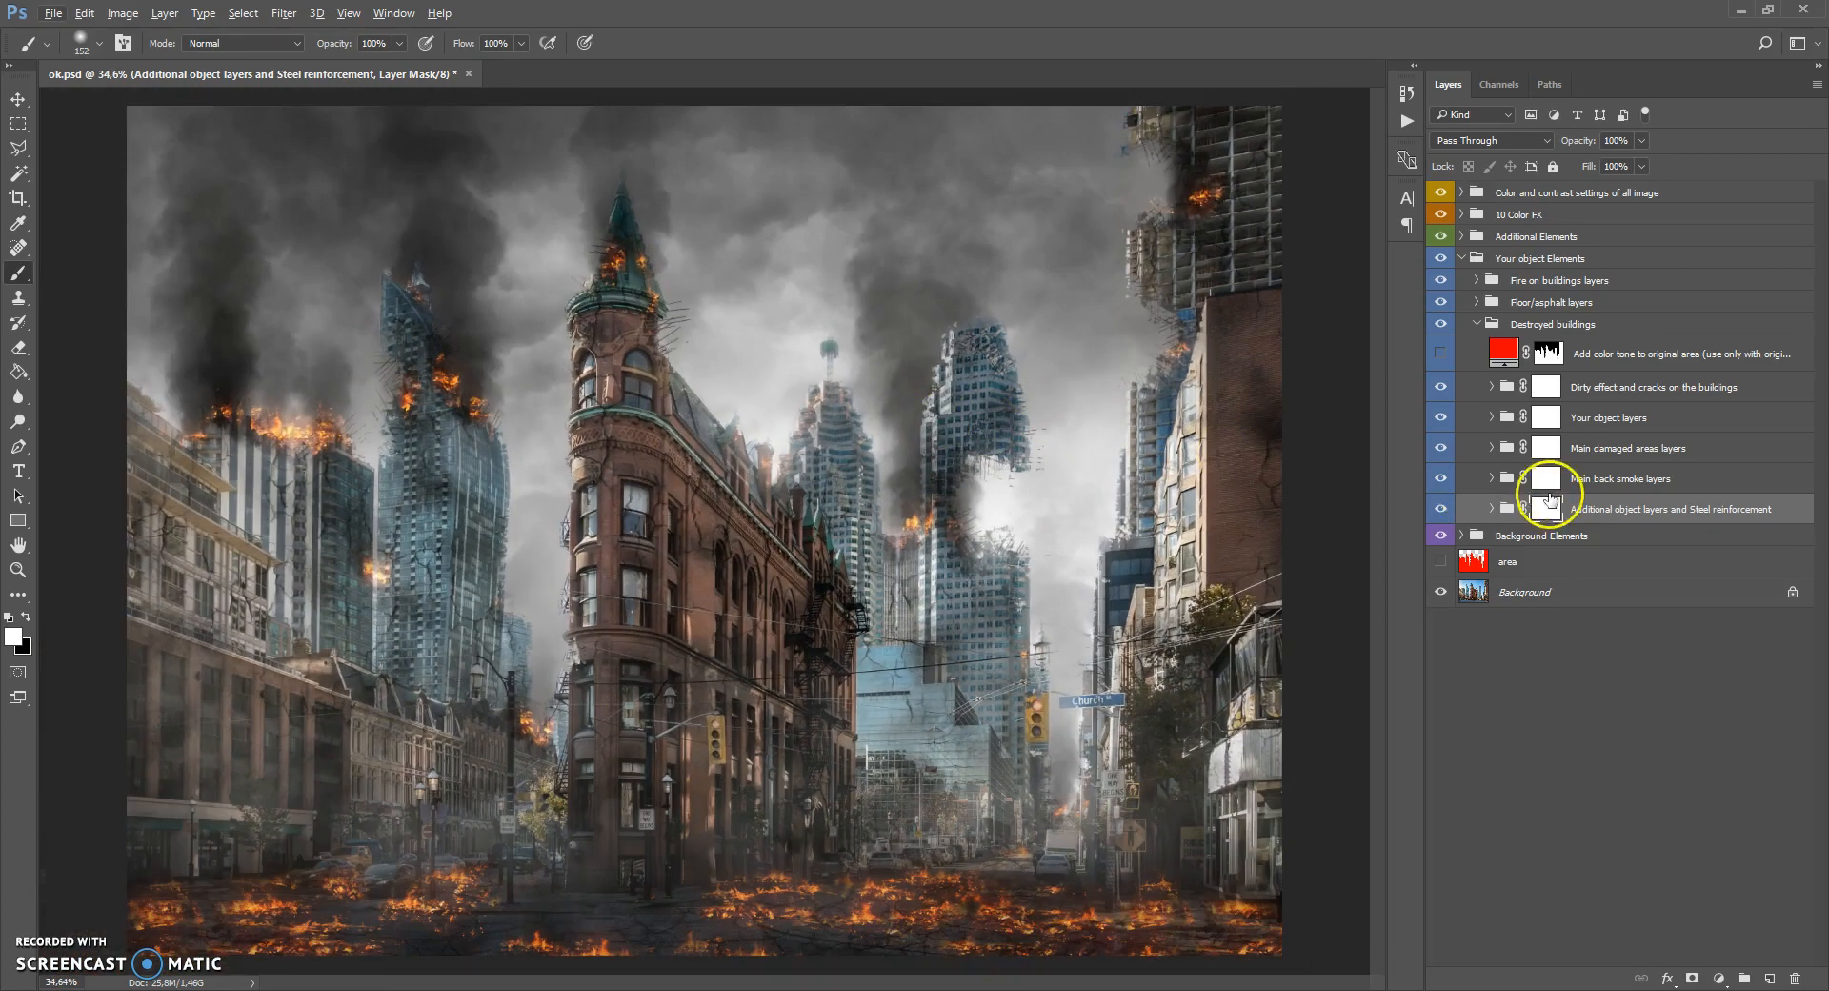
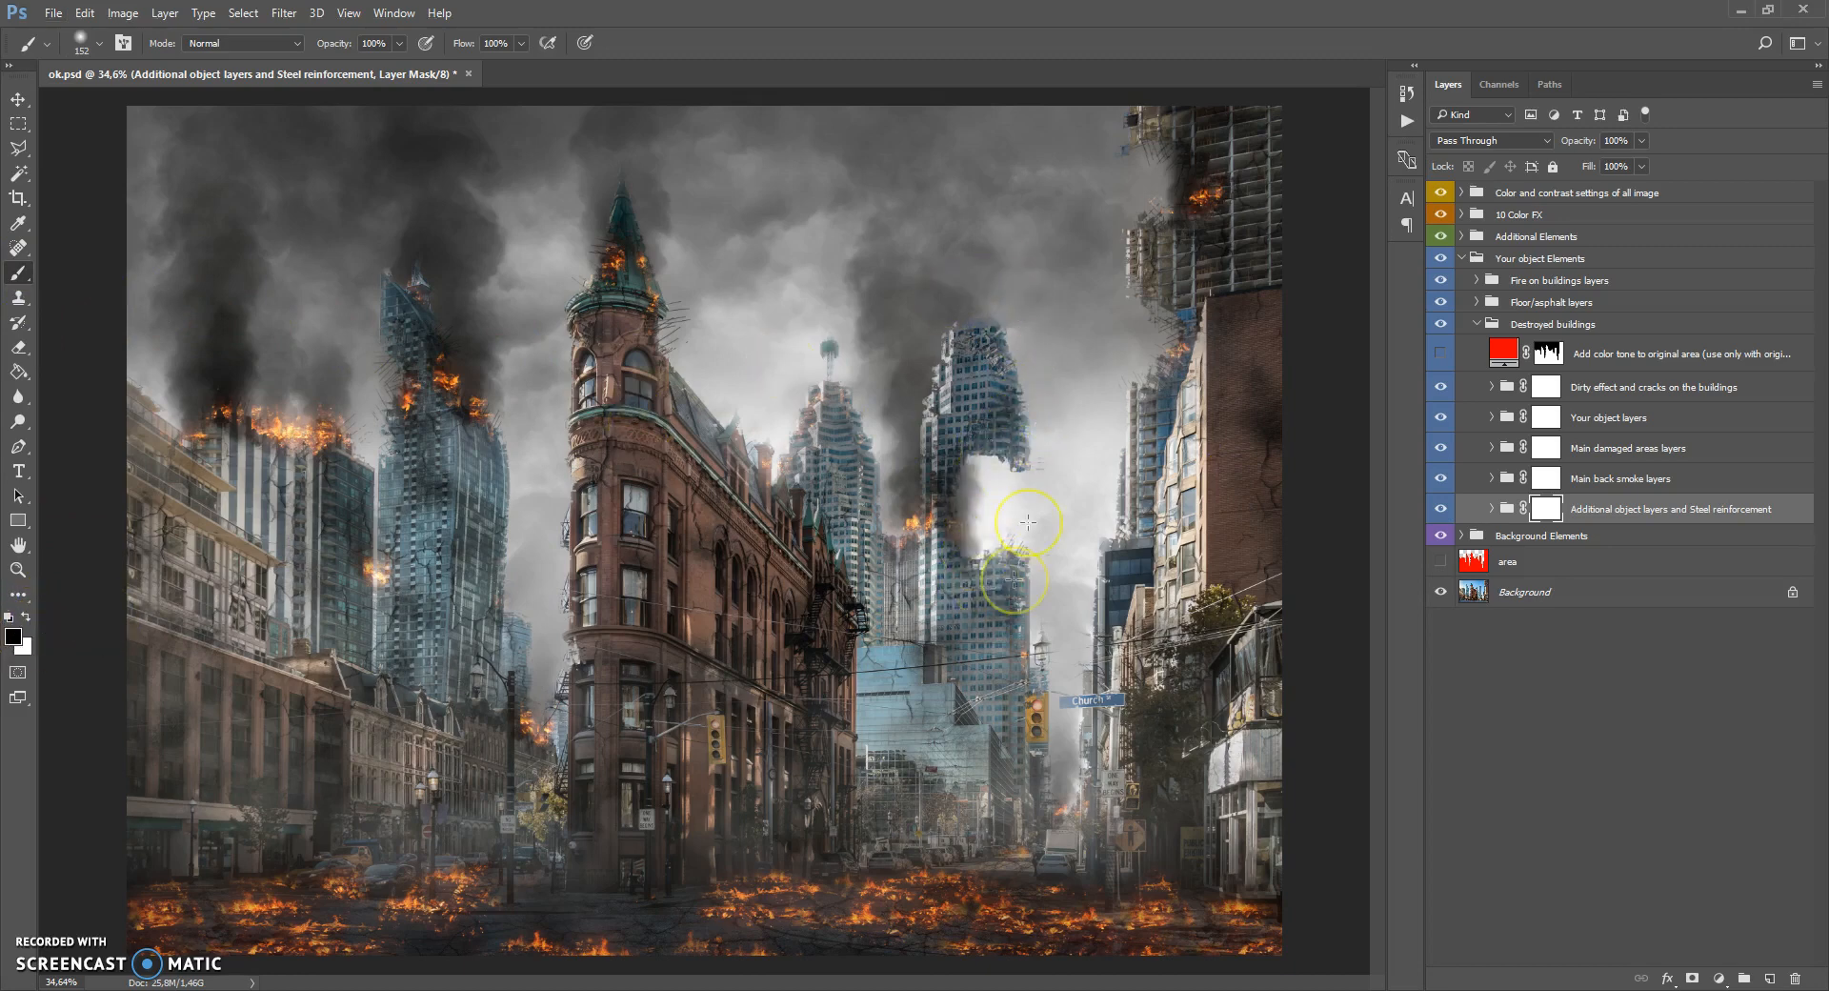
Try hiding the additional damage on the central skyscraper by painting the group mask black, and restore it with white.
left_click_drag(940, 326, 984, 523)
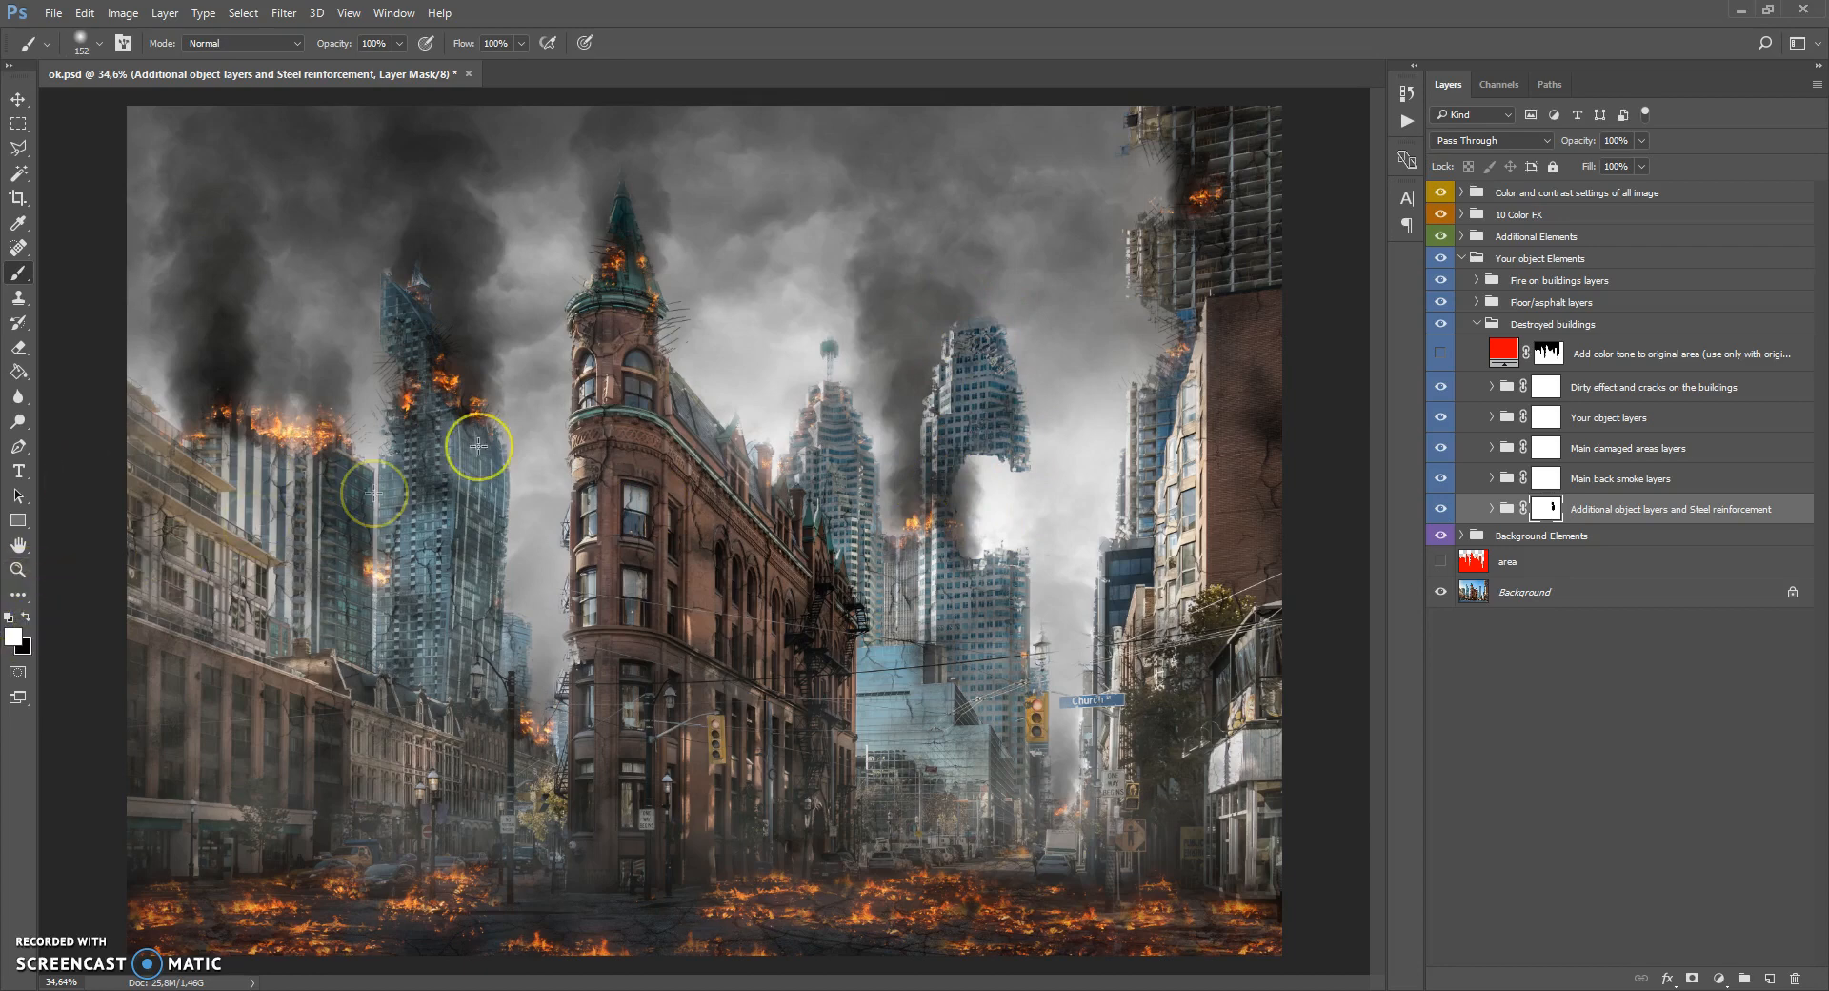
left_click_drag(997, 429, 971, 294)
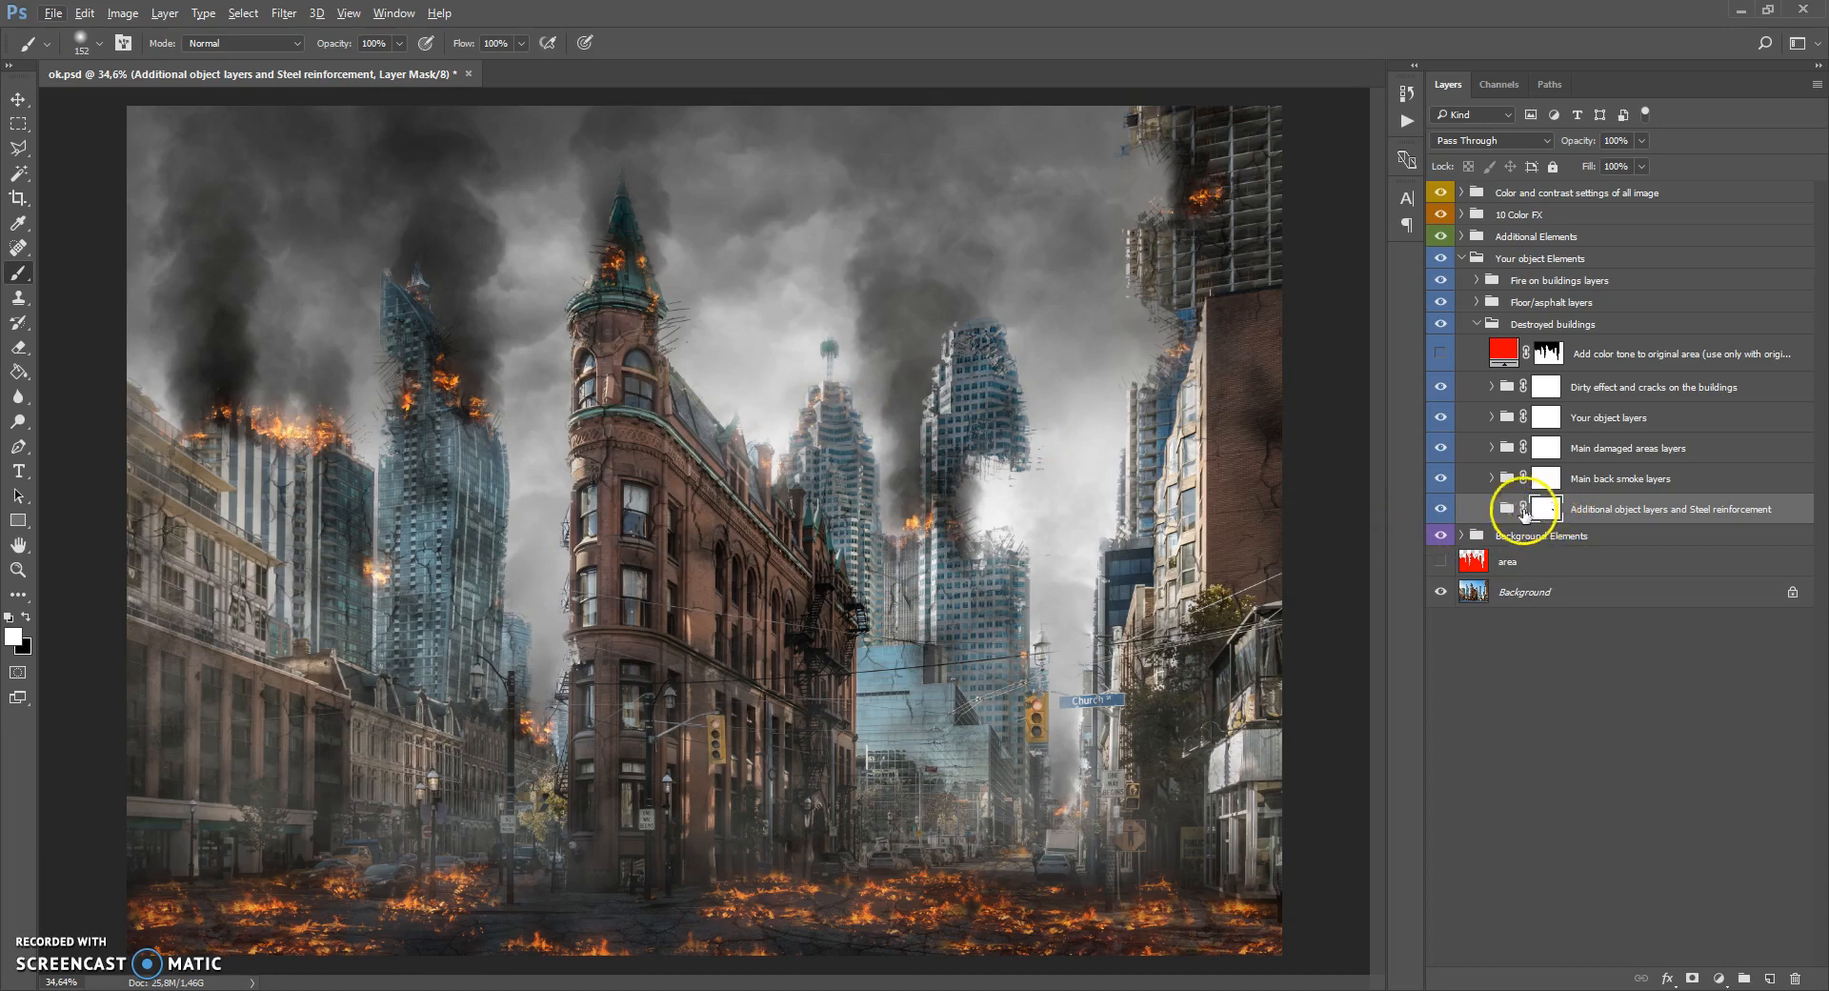
left_click(1500, 488)
left_click(1507, 519)
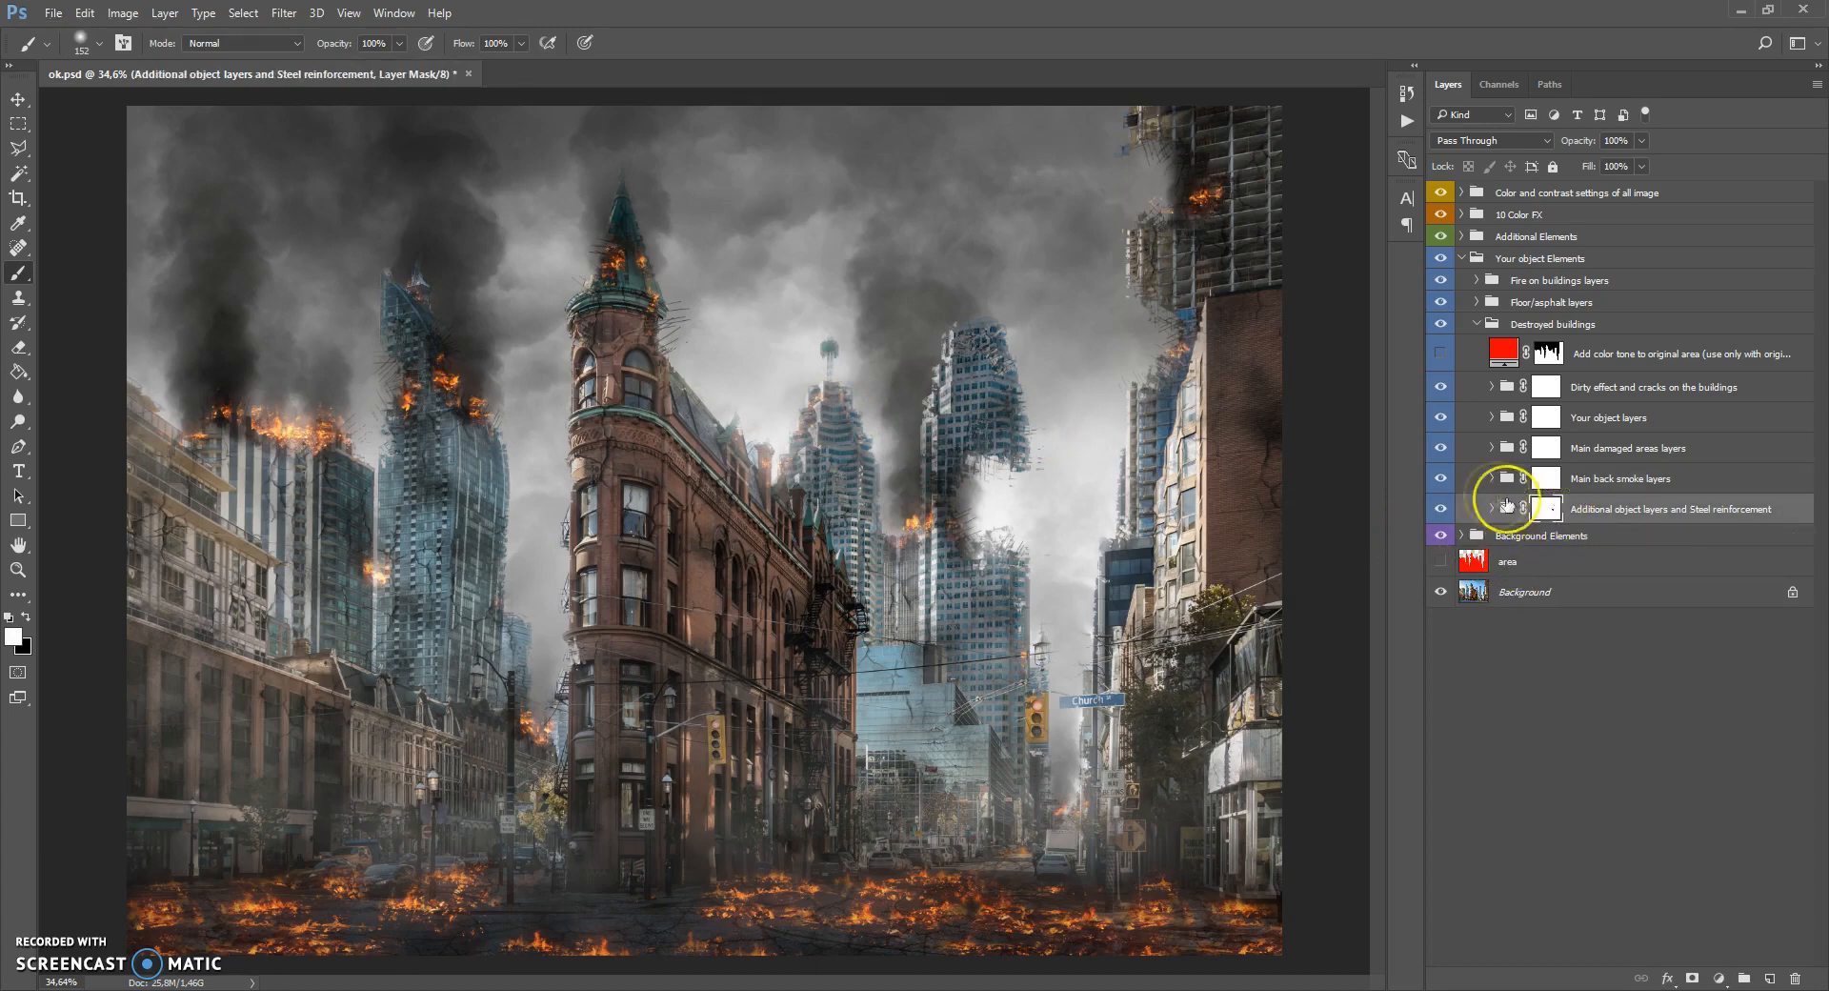
Open the Main back smoke layers group, inspect Main smoke 1 and Main smoke 2, and toggle Main smoke 2's visibility.
left_click(1492, 478)
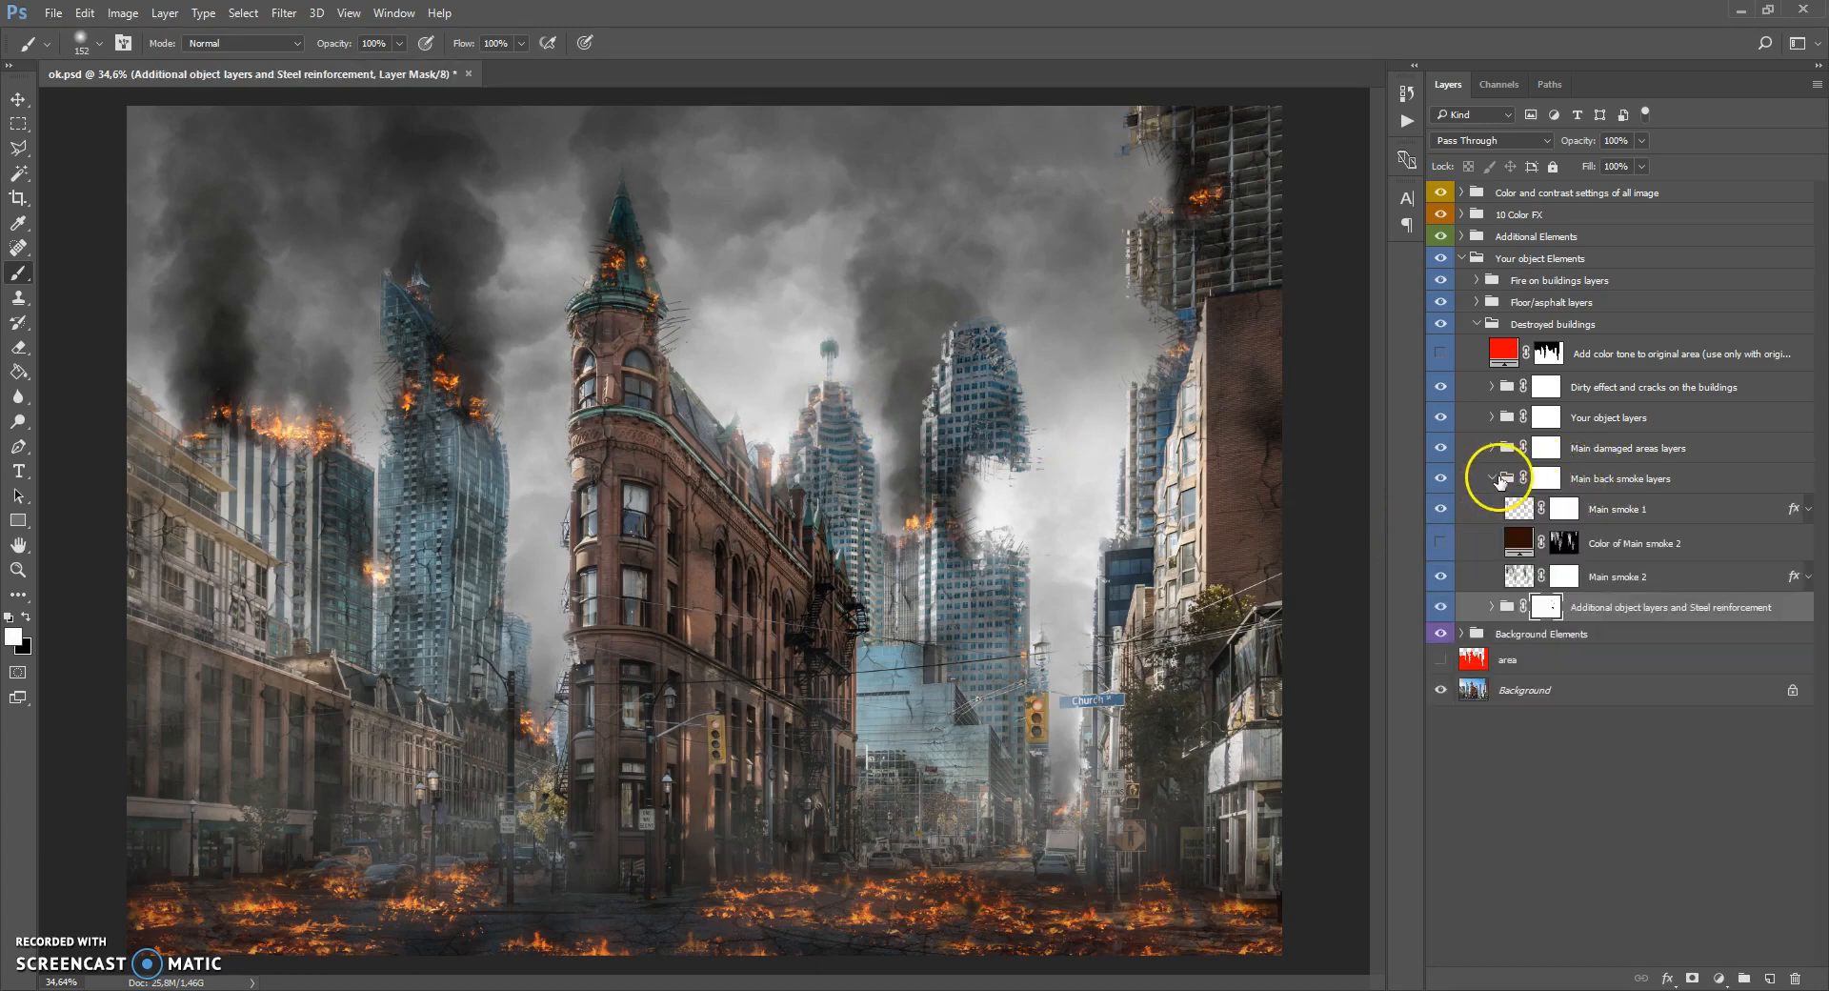
left_click(1504, 478)
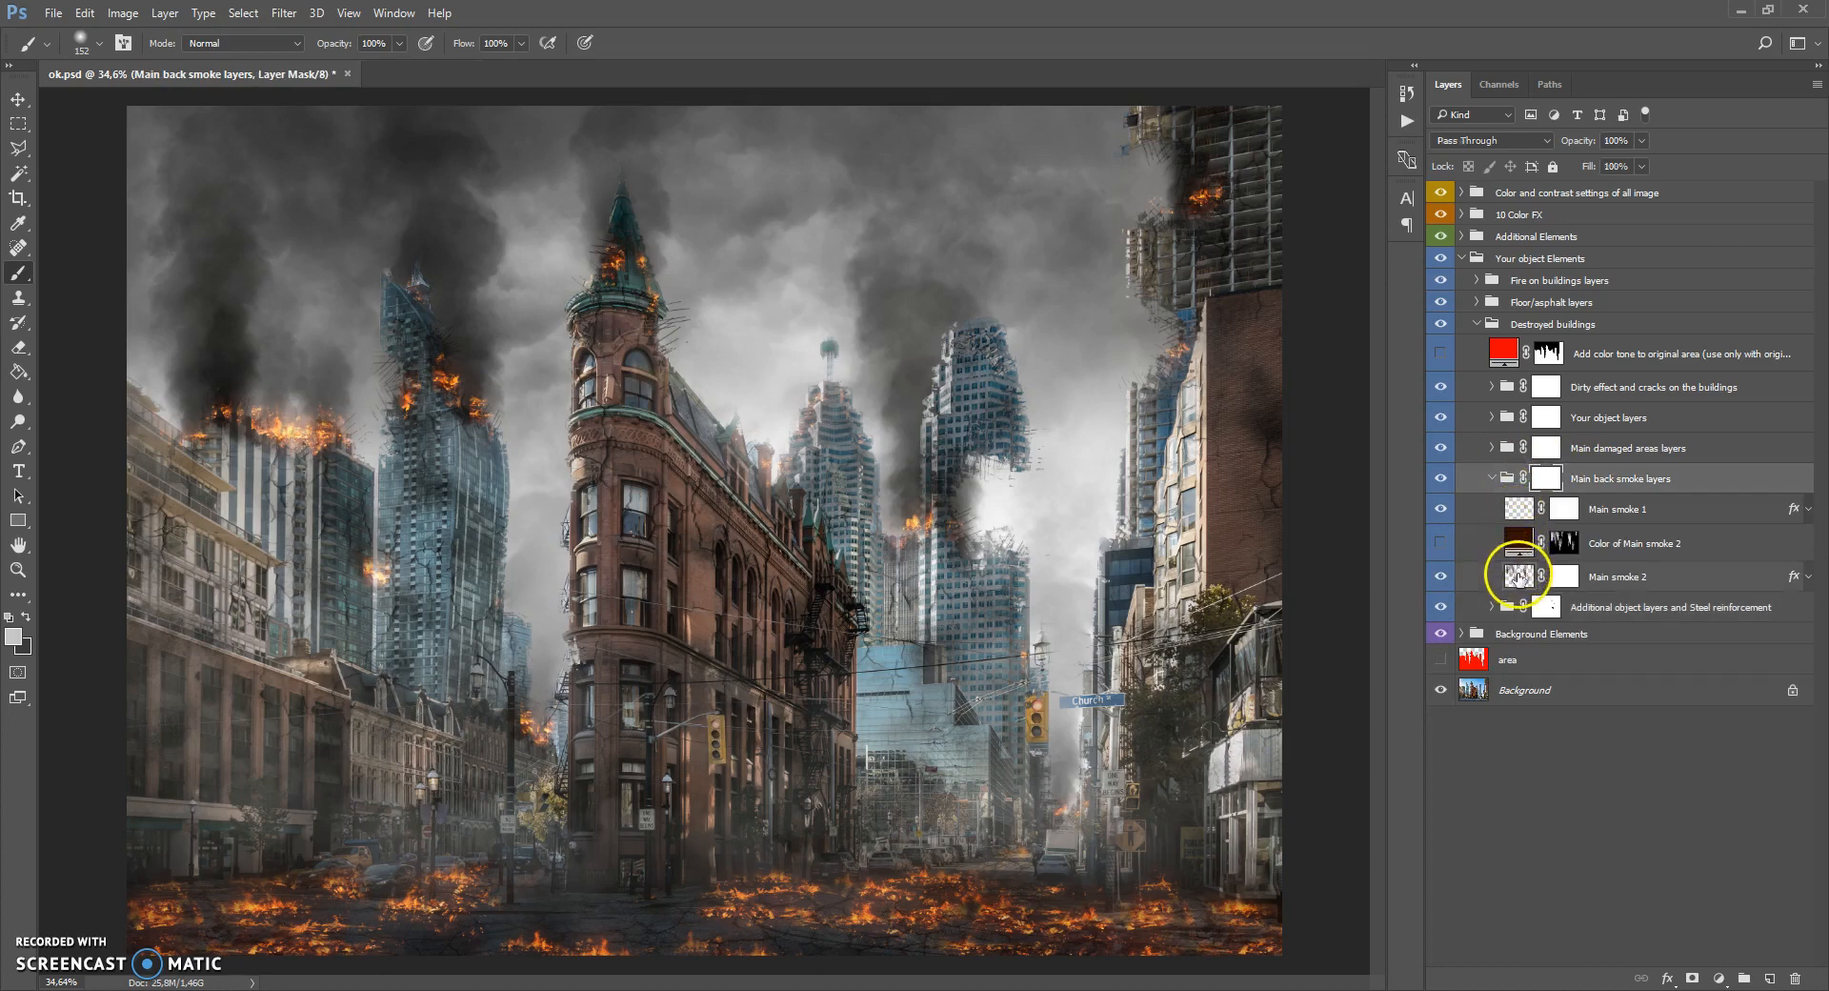
left_click(1509, 568)
left_click(1508, 505)
left_click(1509, 576)
left_click(1508, 509)
left_click(1441, 577)
left_click(1441, 576)
left_click(1517, 577)
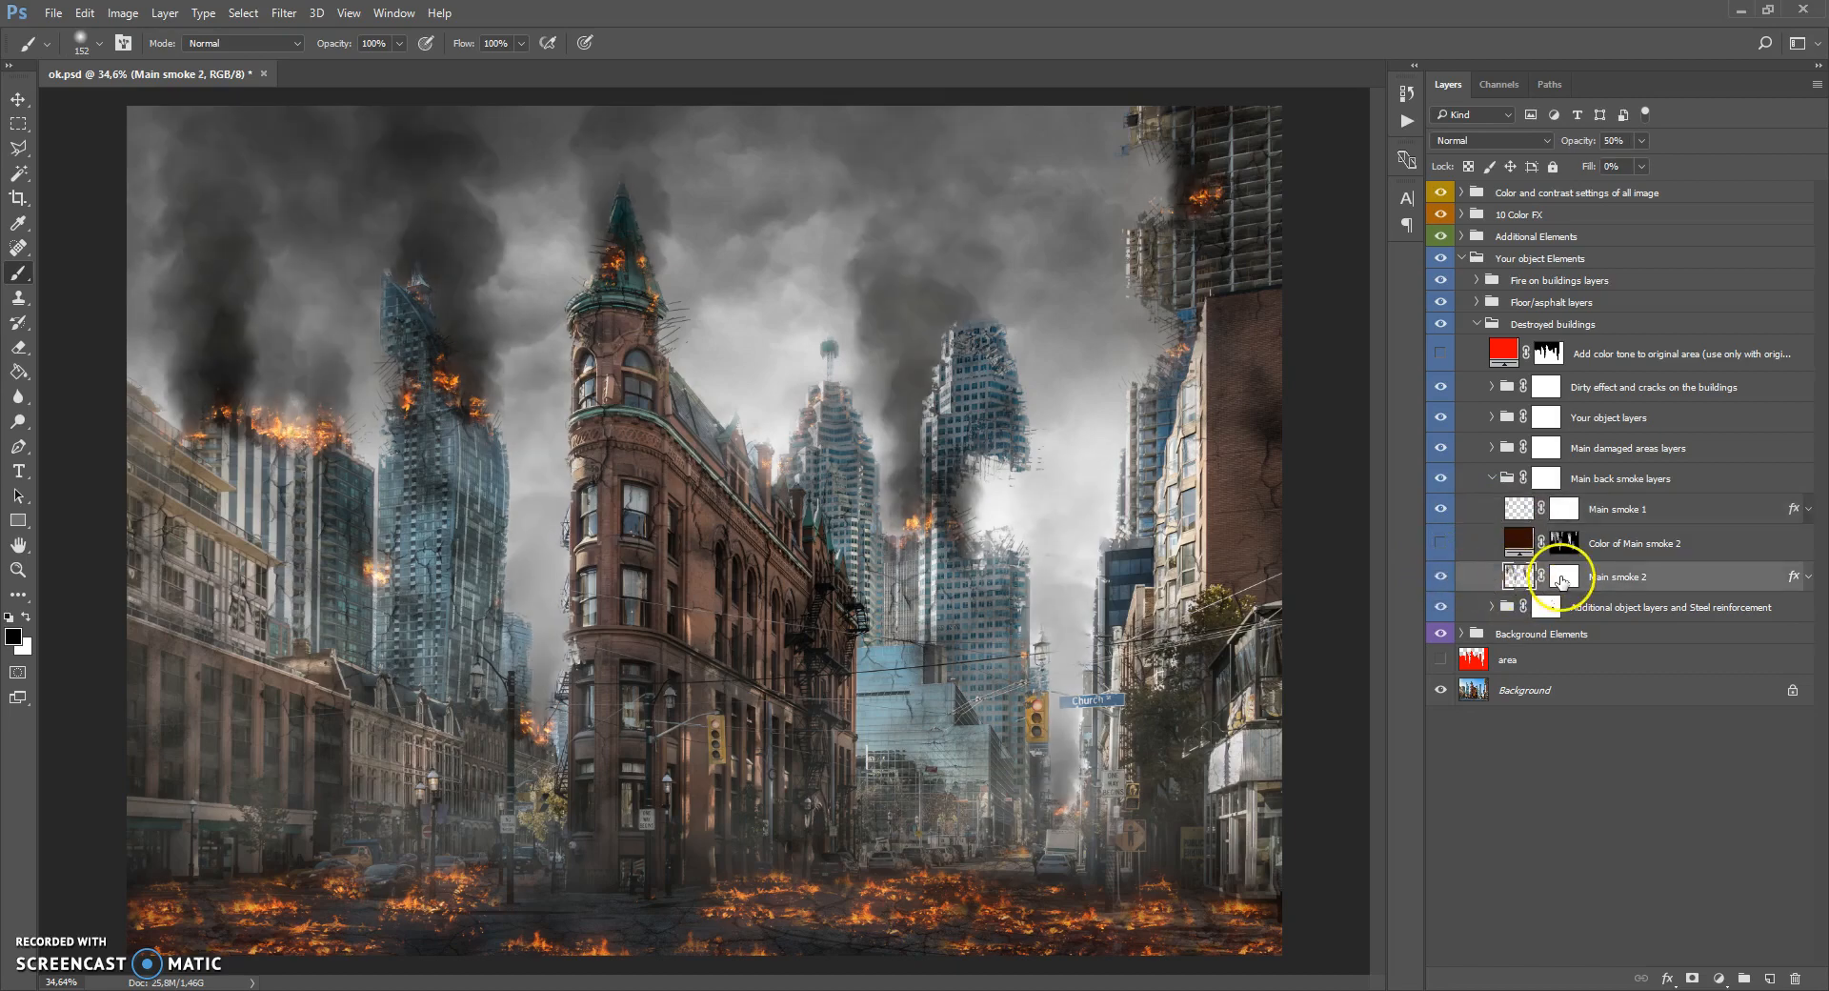
Try removing the smoke behind the central skyscraper with a 243 px black brush on the Main smoke 2 mask, and restore it with white.
scroll(757, 395, "up", 1)
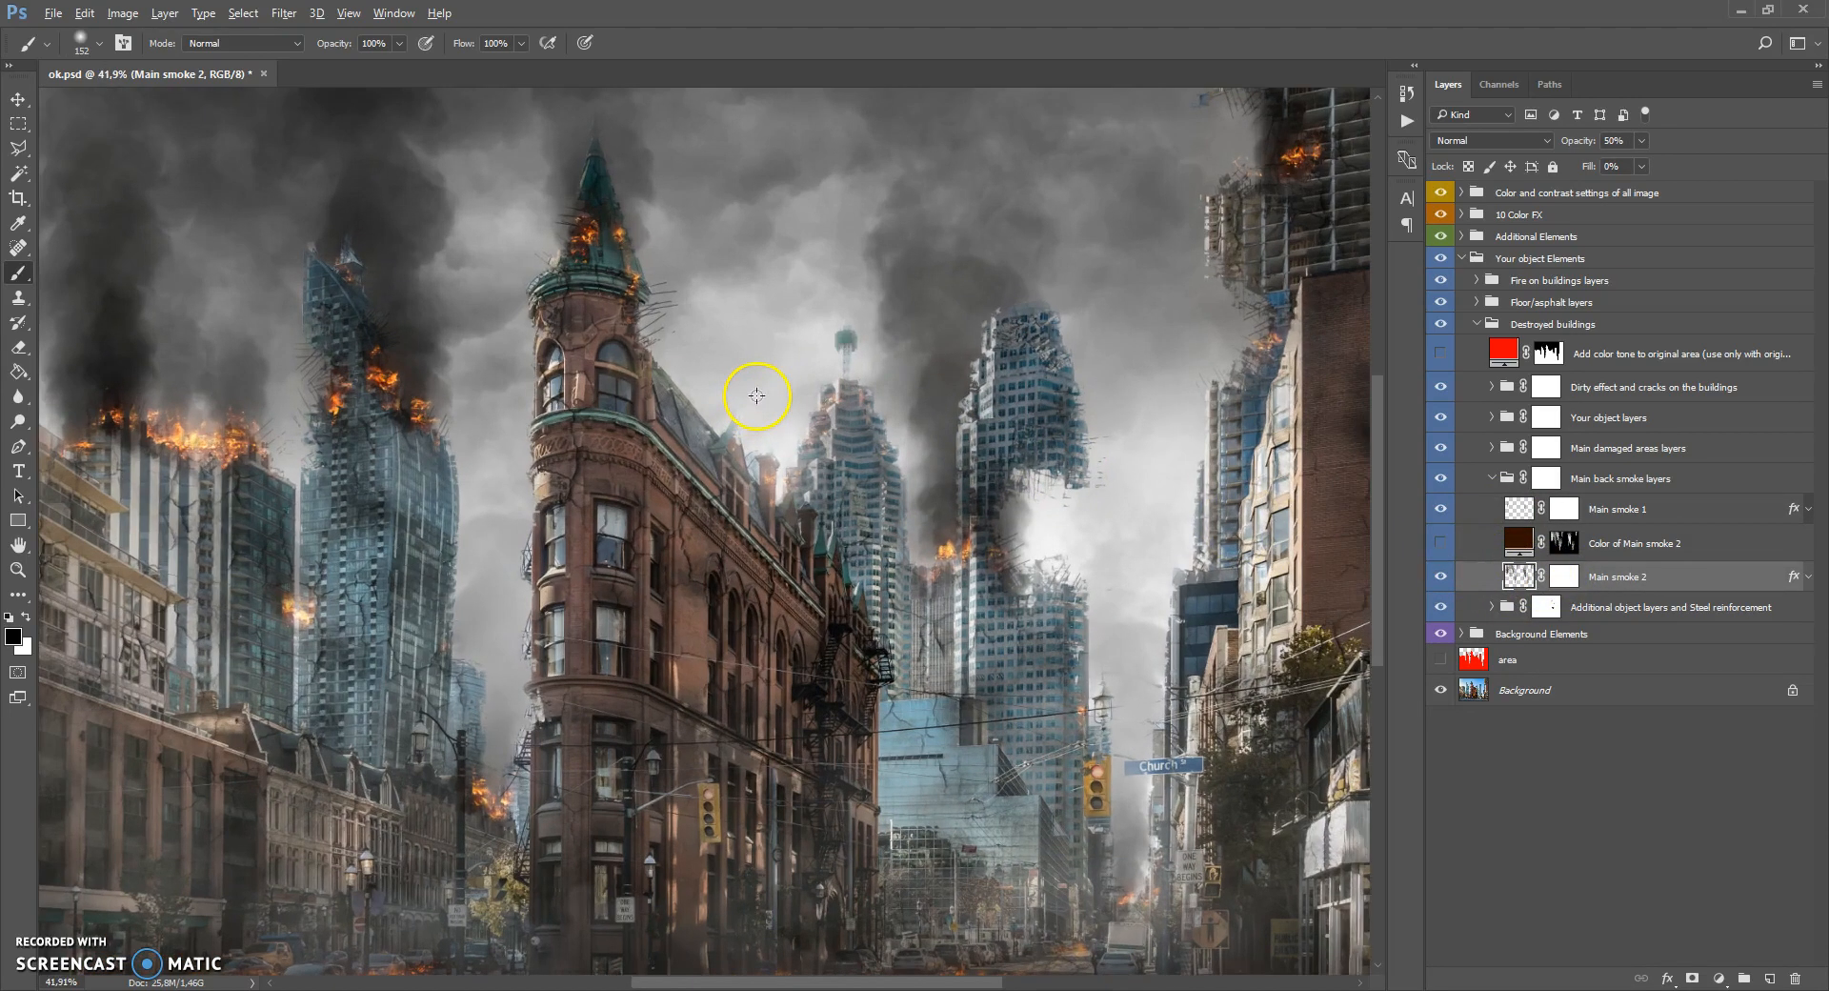
left_click(1563, 576)
key("x")
left_click(25, 620)
right_click(861, 319)
mouse_move(962, 212)
left_mouse_down()
mouse_move(906, 306)
mouse_move(918, 429)
mouse_move(947, 461)
mouse_move(931, 212)
left_mouse_up()
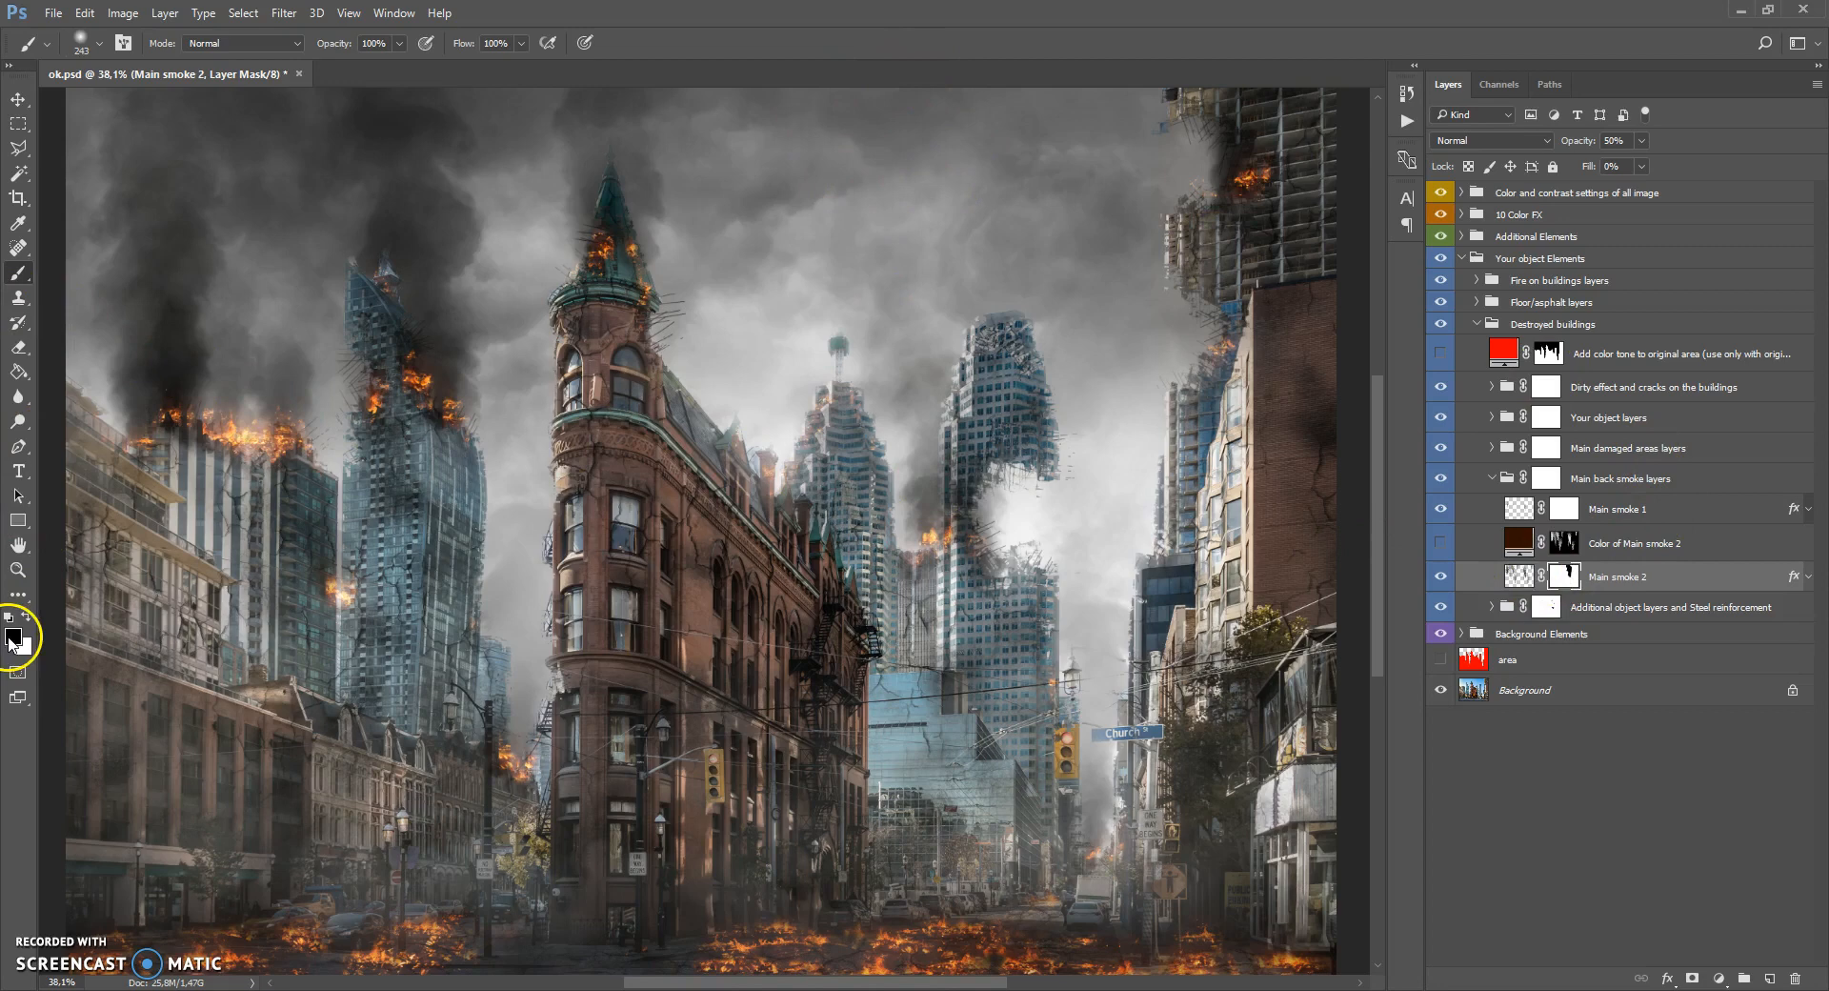
mouse_move(1032, 487)
left_mouse_down()
mouse_move(903, 514)
mouse_move(834, 439)
mouse_move(813, 353)
mouse_move(929, 239)
mouse_move(810, 138)
mouse_move(821, 92)
left_mouse_up()
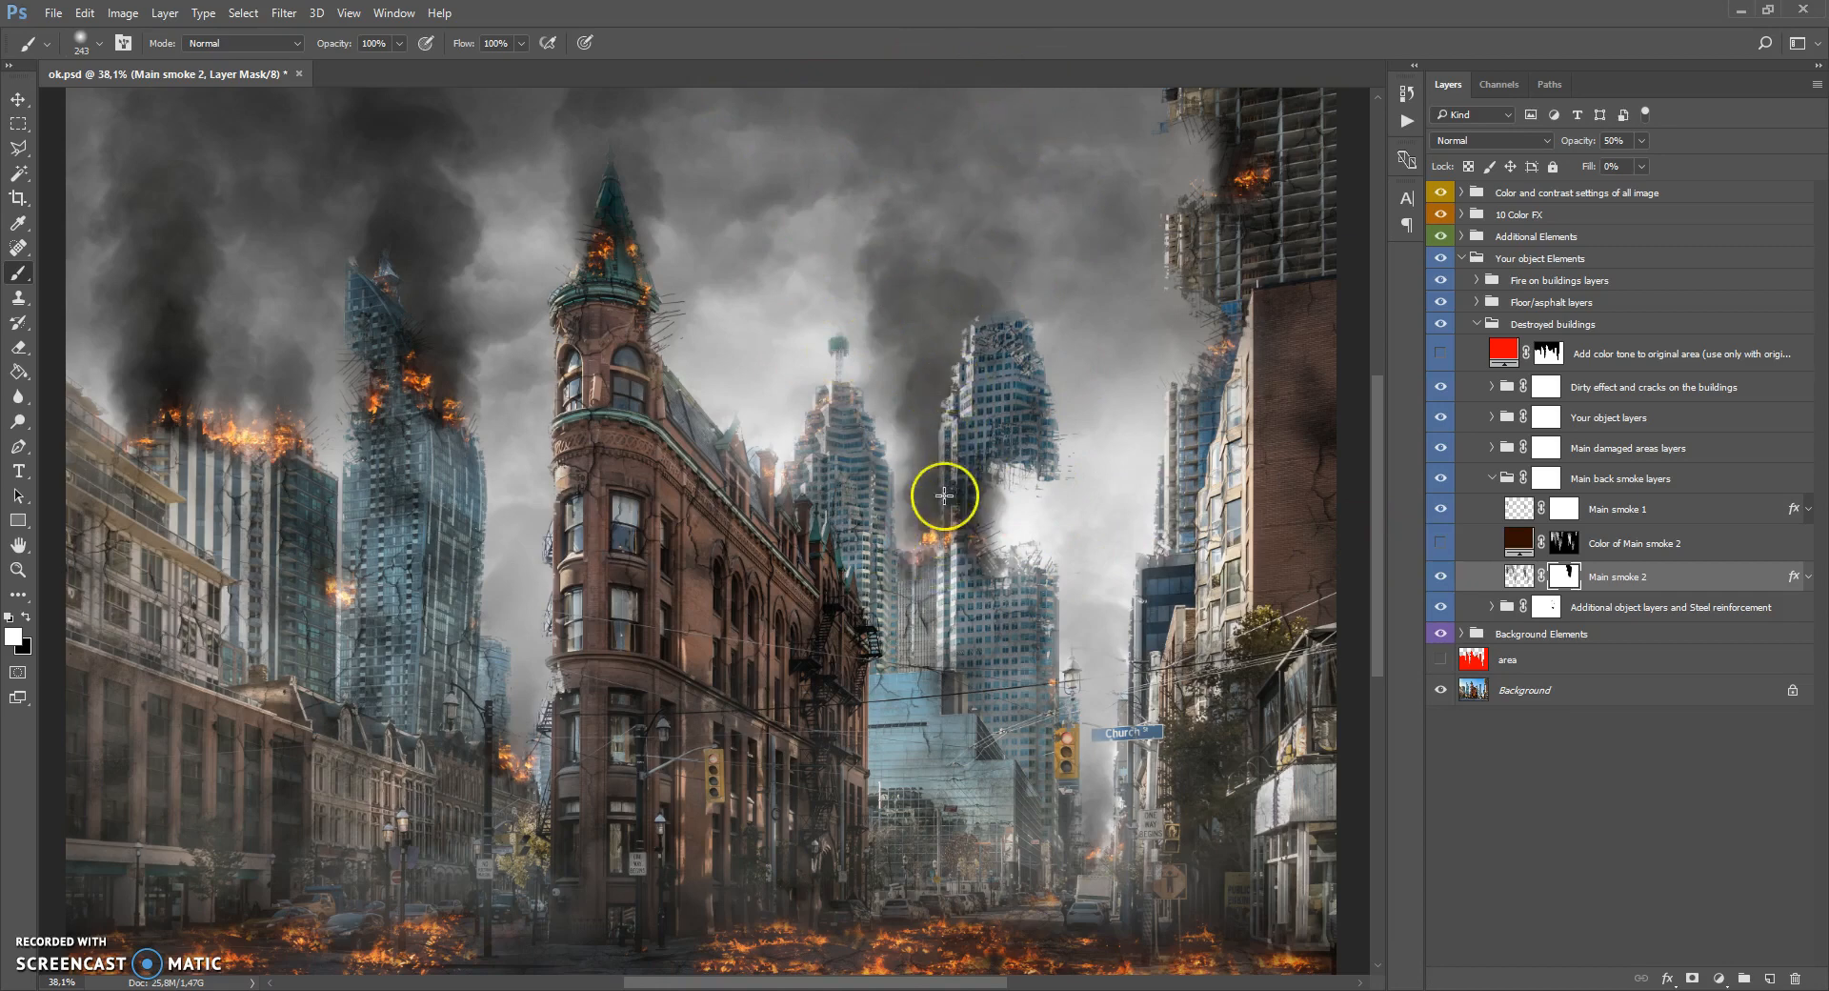
Show the Color of Main smoke 2 layer and try purple and pink (ff0078) fill colours on the smoke, cancelling the change.
left_click(1518, 541)
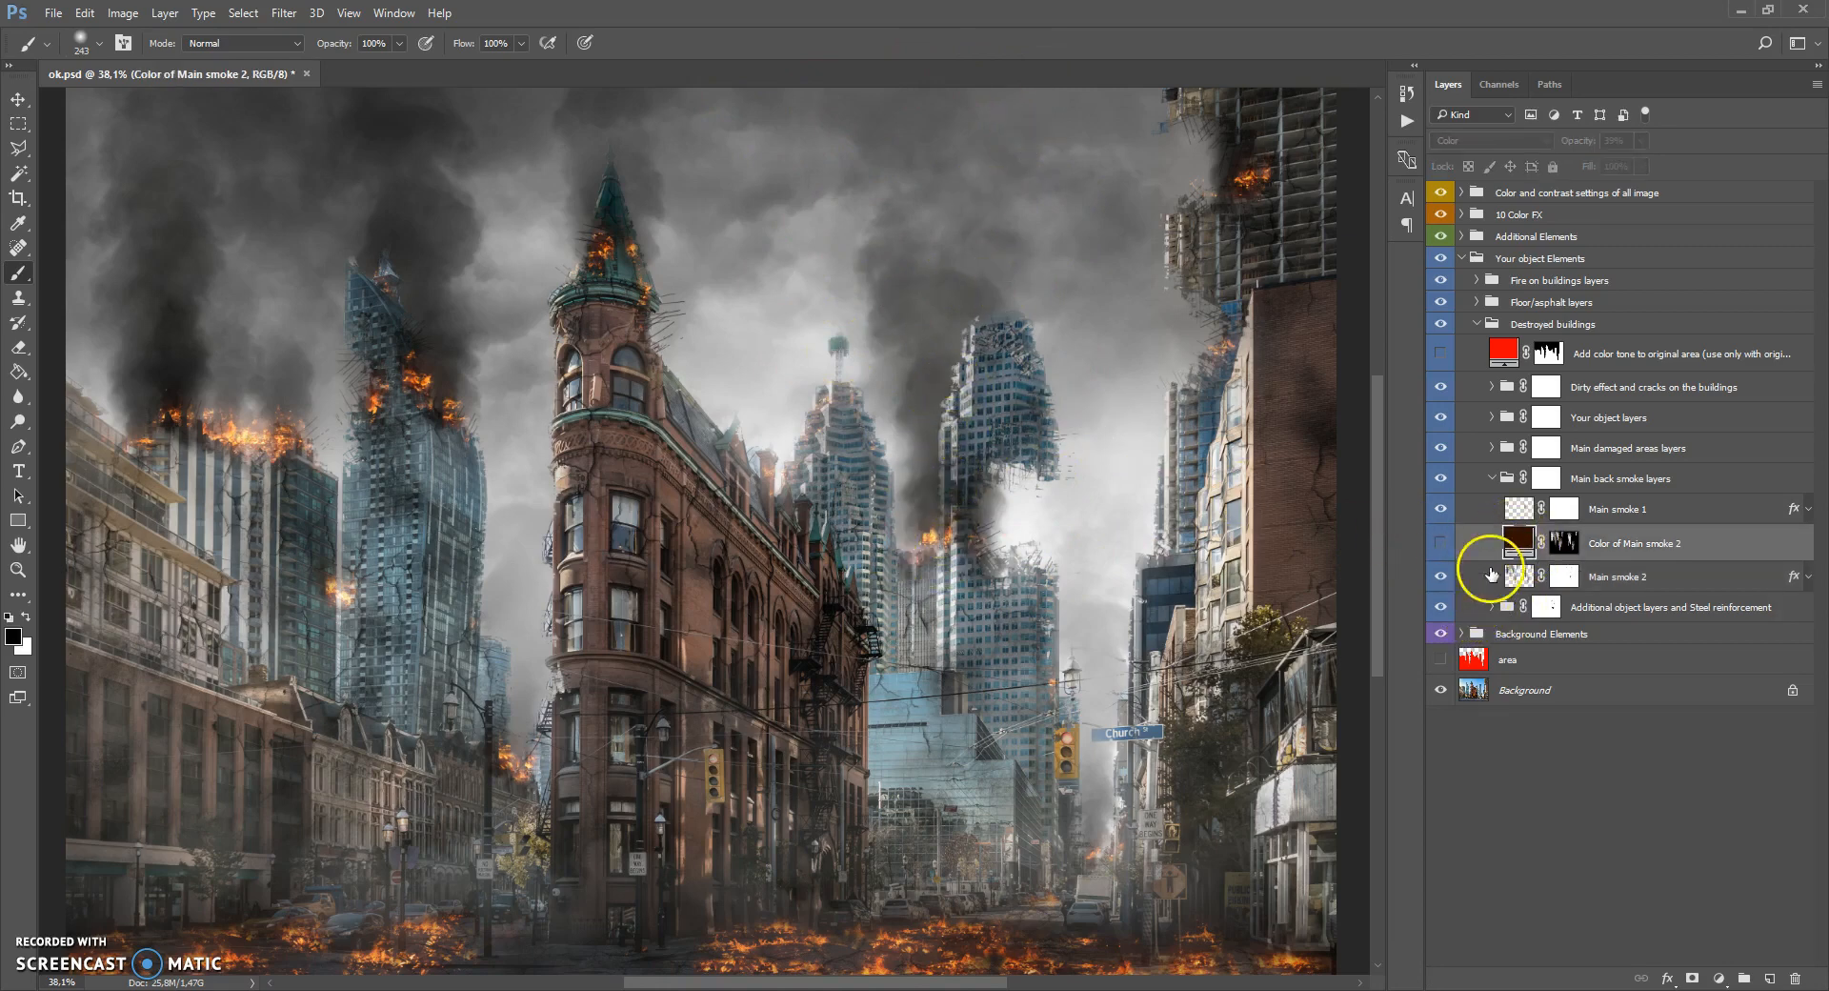
left_click(1442, 544)
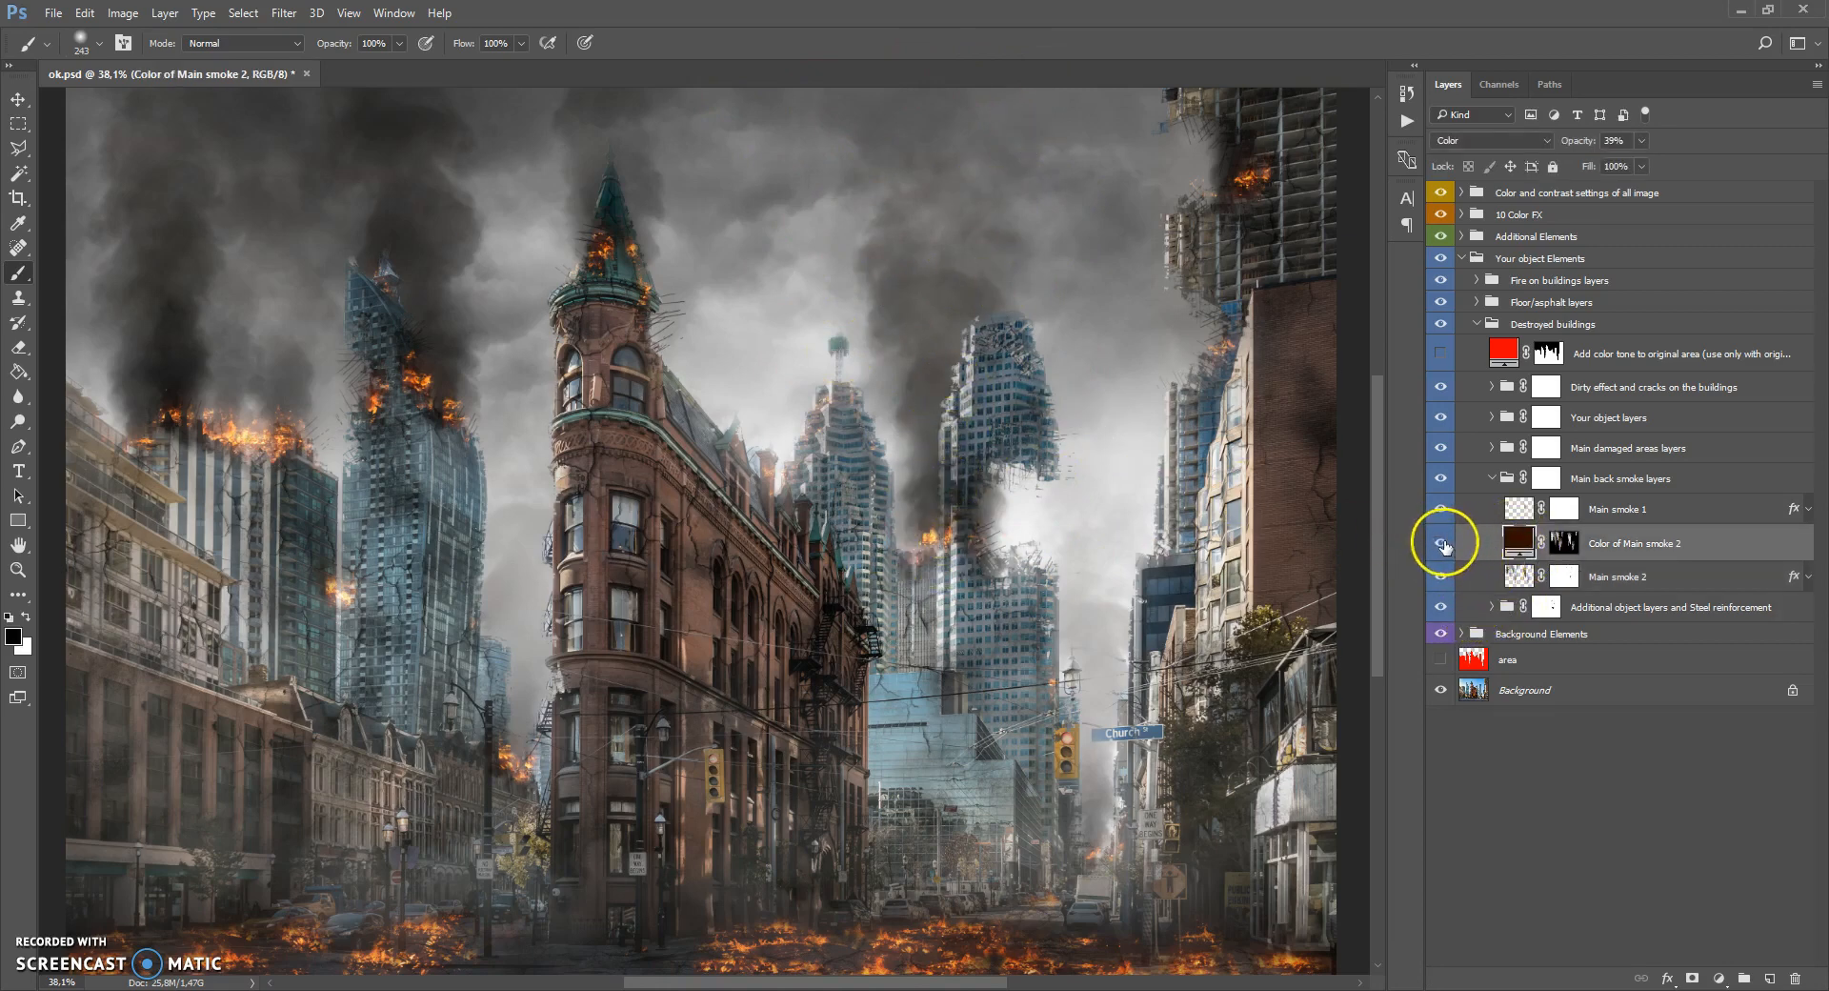
double_click(1515, 543)
left_click_drag(1305, 469, 1347, 408)
left_click_drag(1336, 523, 1336, 488)
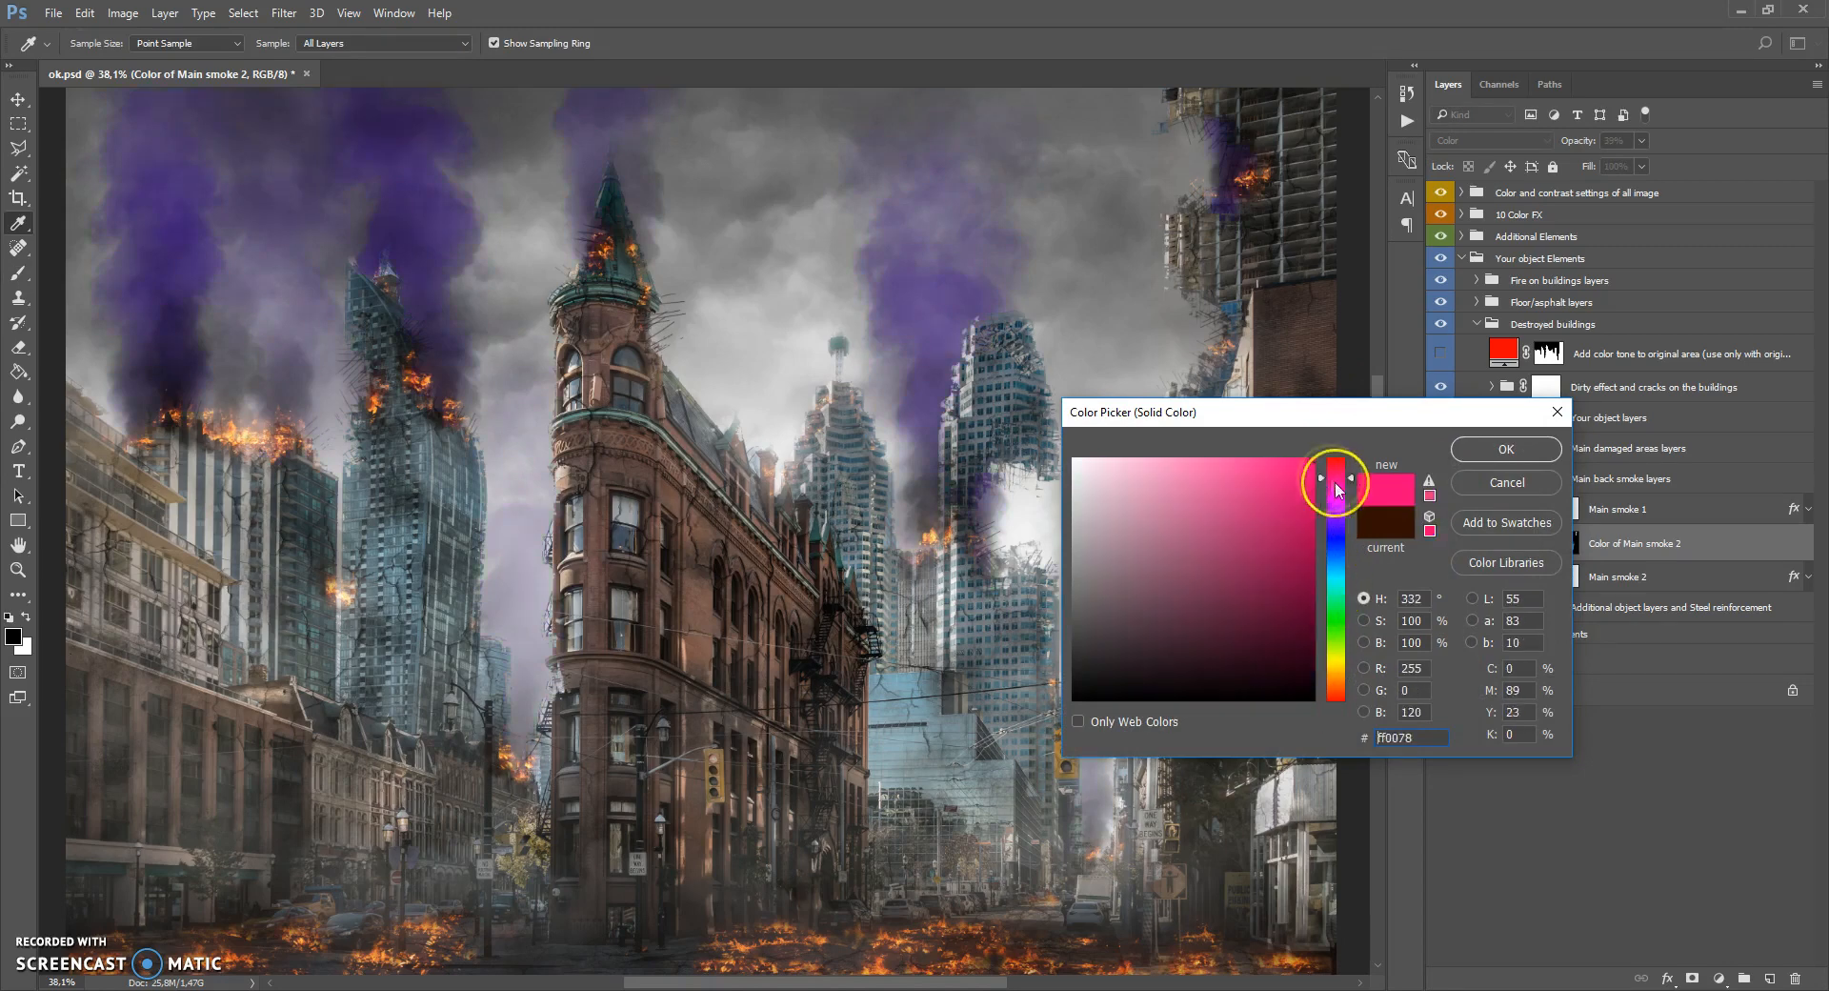
left_click(1482, 484)
Cancel the smoke colour change, leave Color of Main smoke 2 hidden, and collapse the Main back smoke layers group.
left_click(1510, 479)
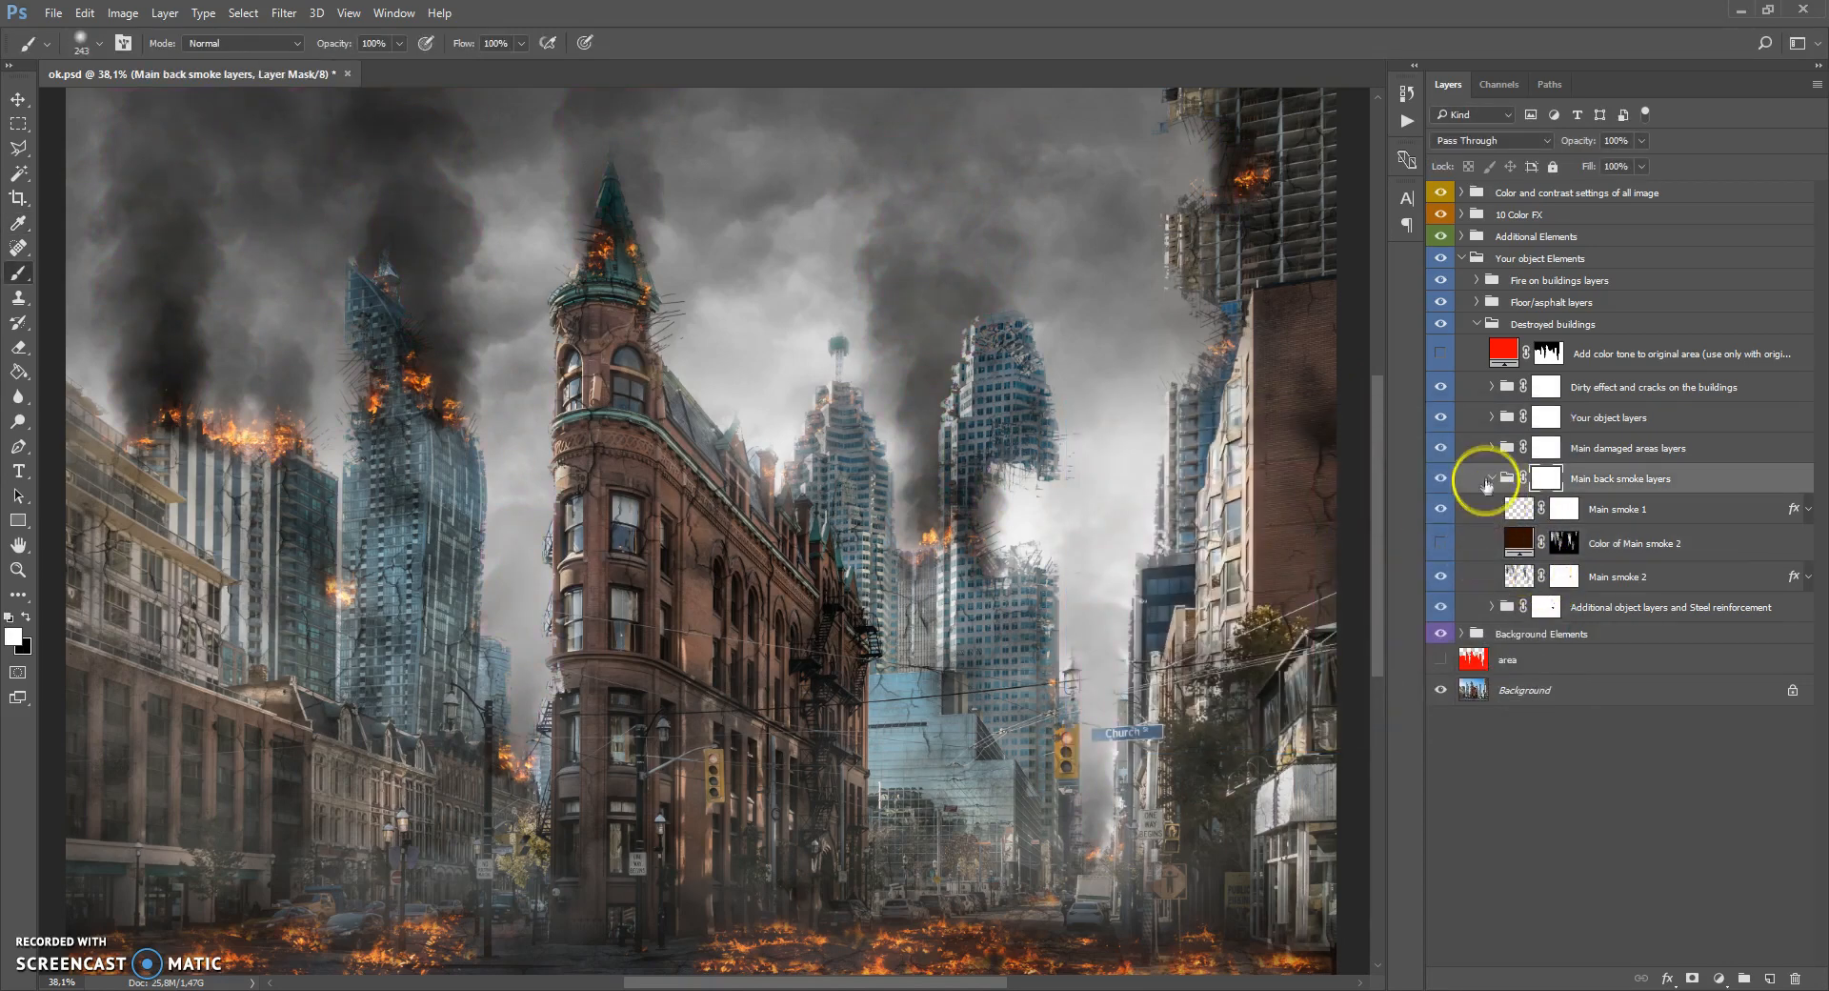
left_click(1490, 482)
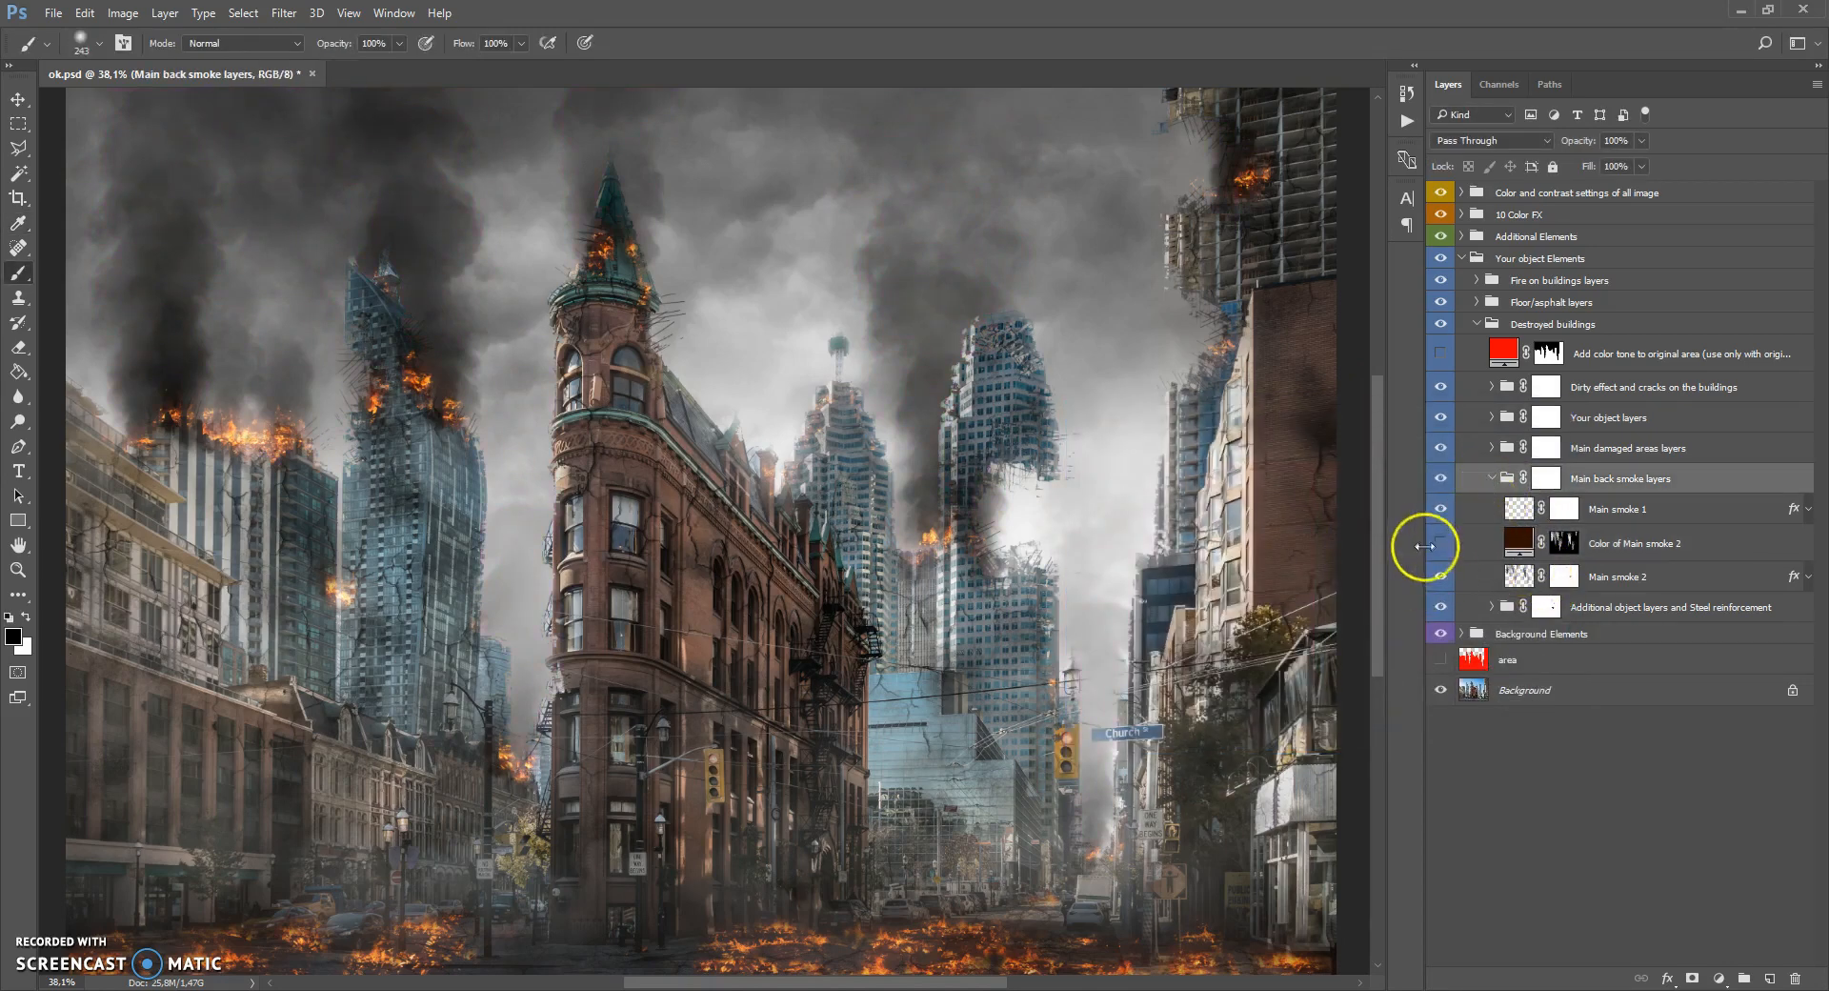
left_click(1490, 479)
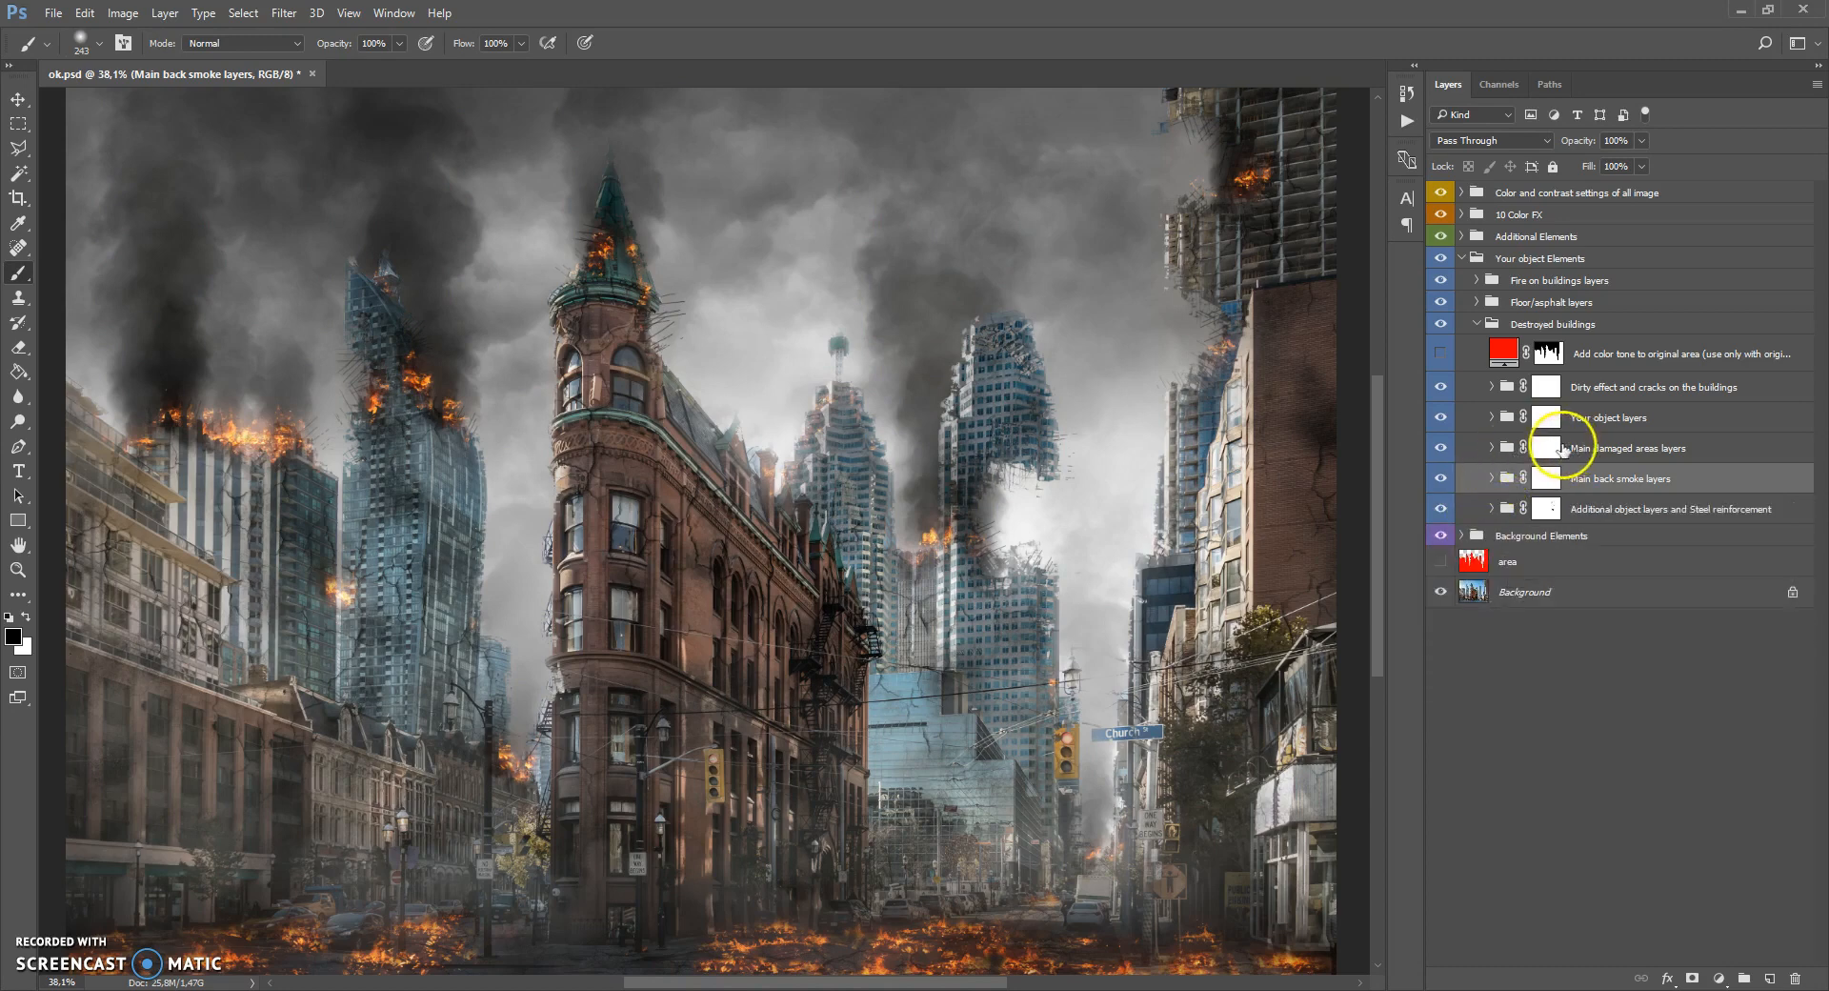
Open the Main damaged areas layers group, inspect its layers, and toggle Main damaged areas 1's visibility.
left_click(1492, 448)
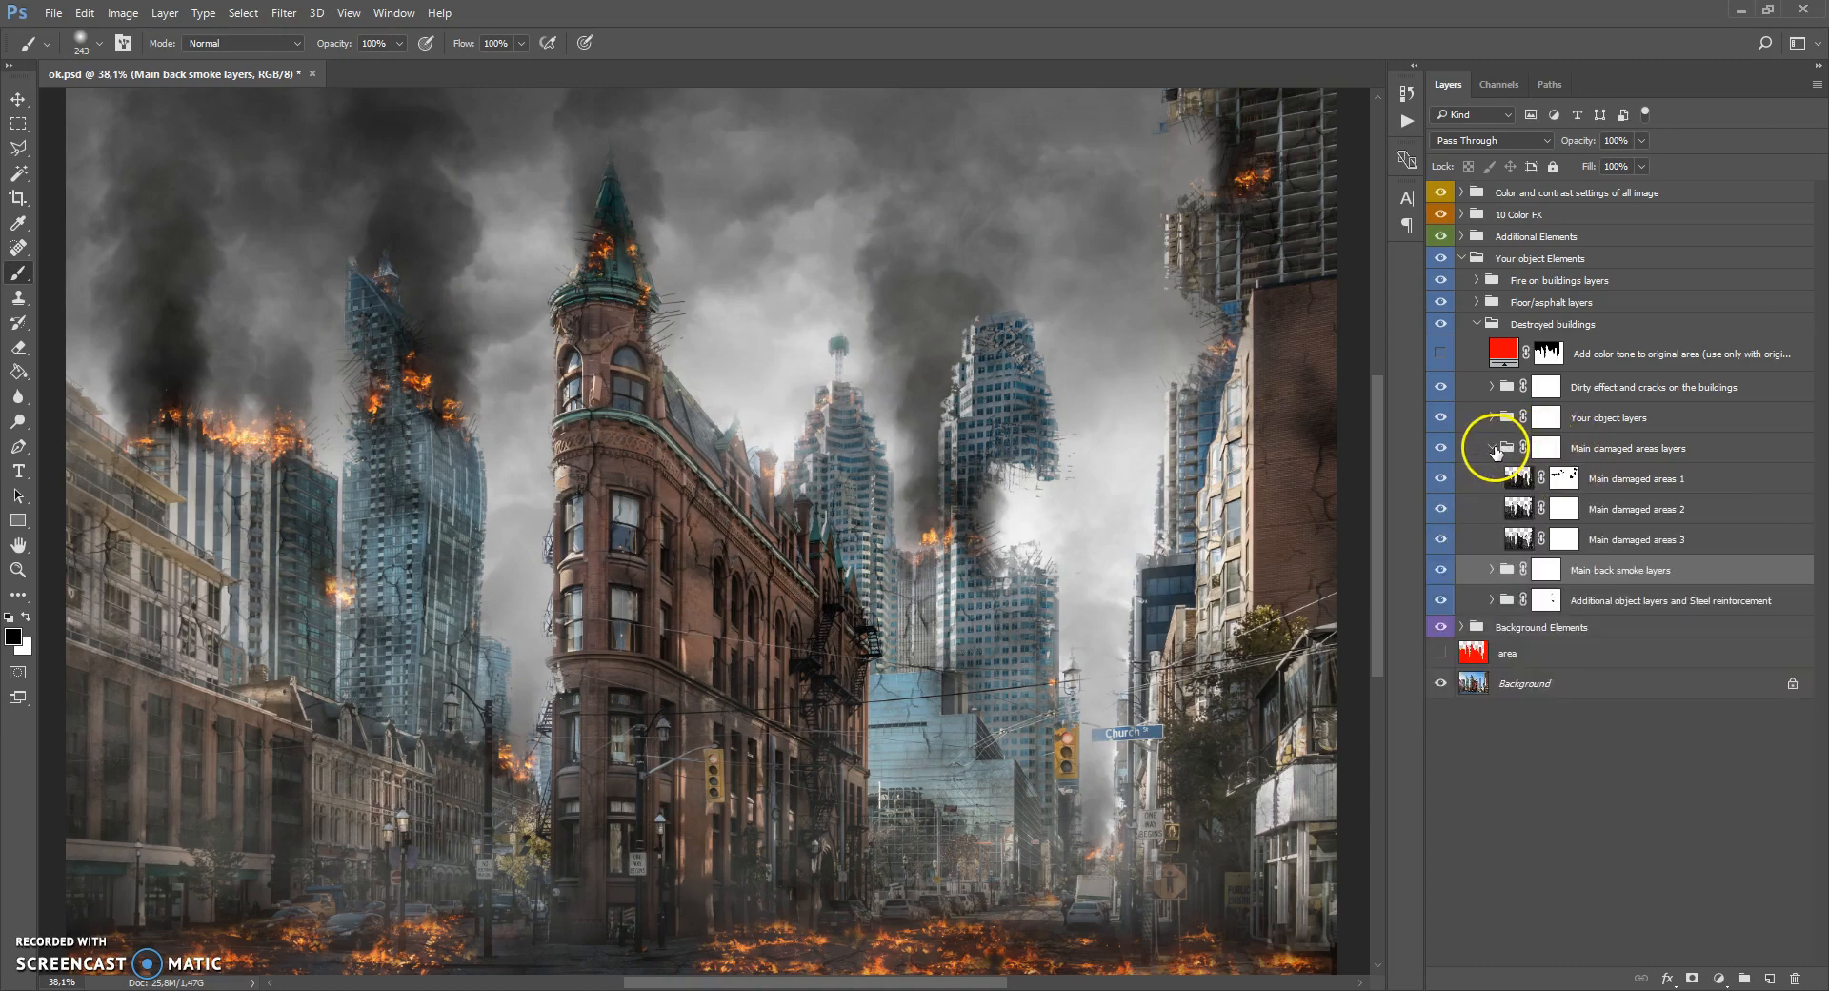
left_click(1519, 506)
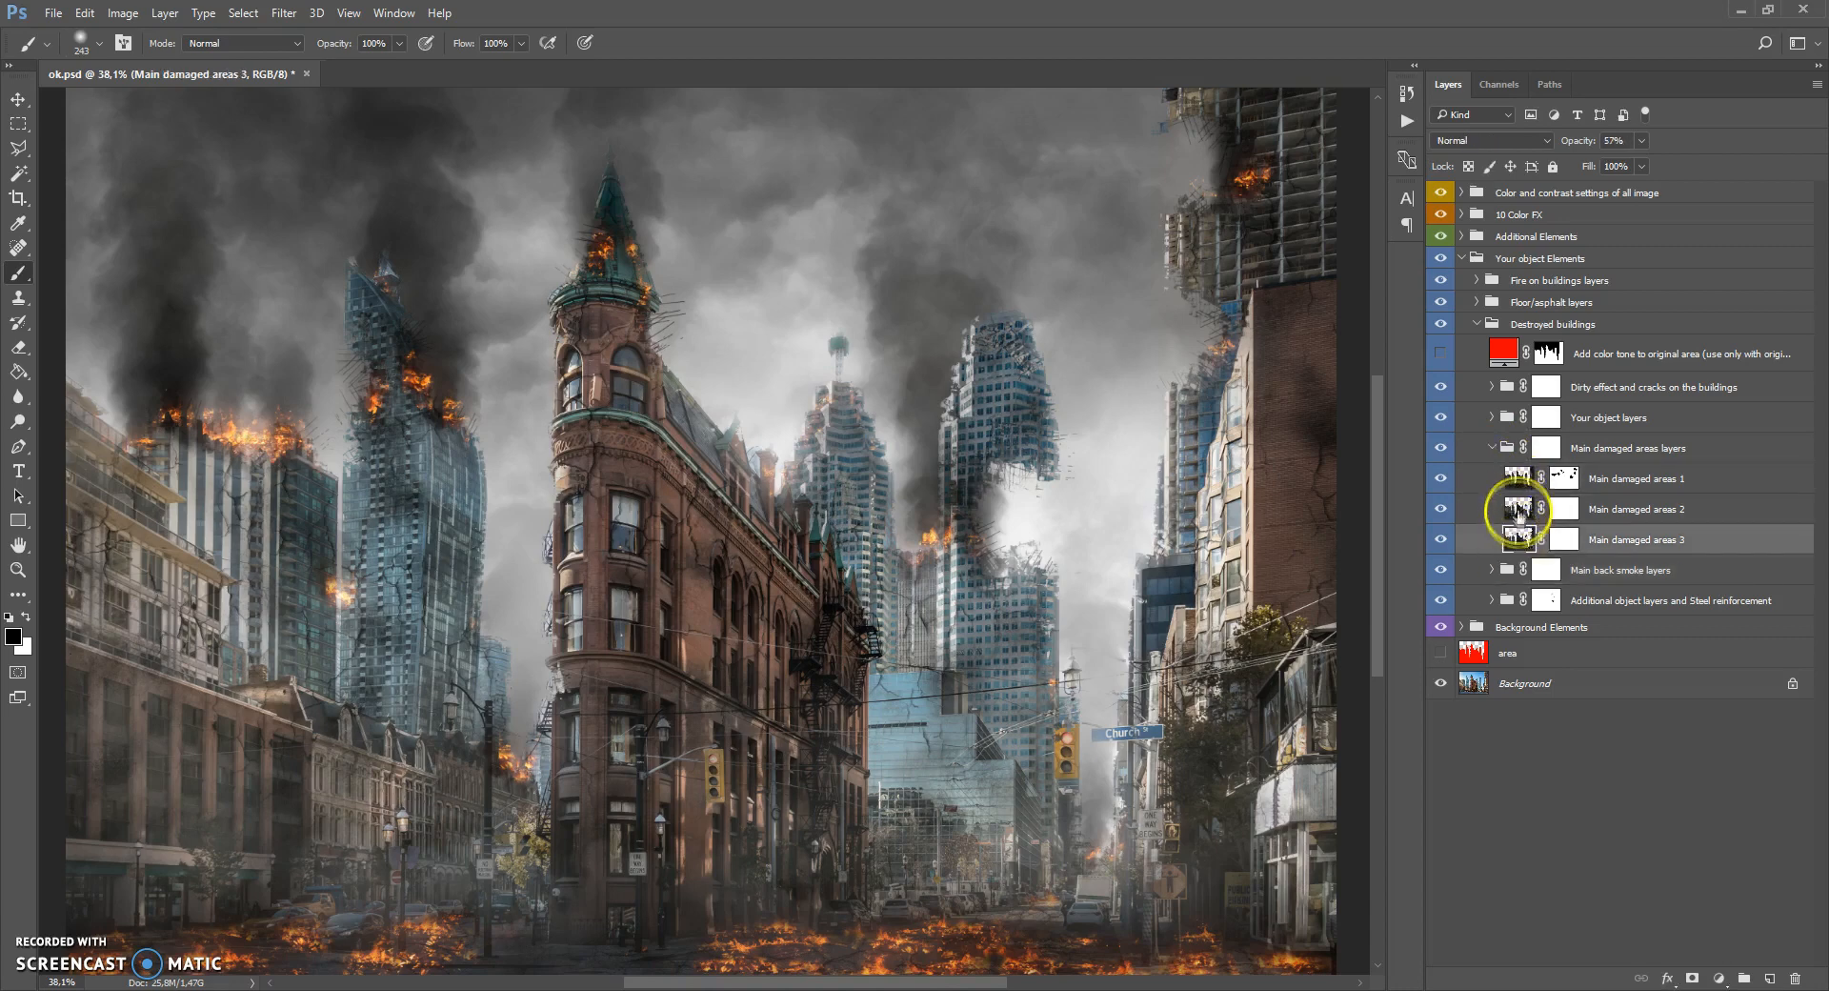
left_click(1519, 478)
left_click(1440, 478)
left_click(1441, 479)
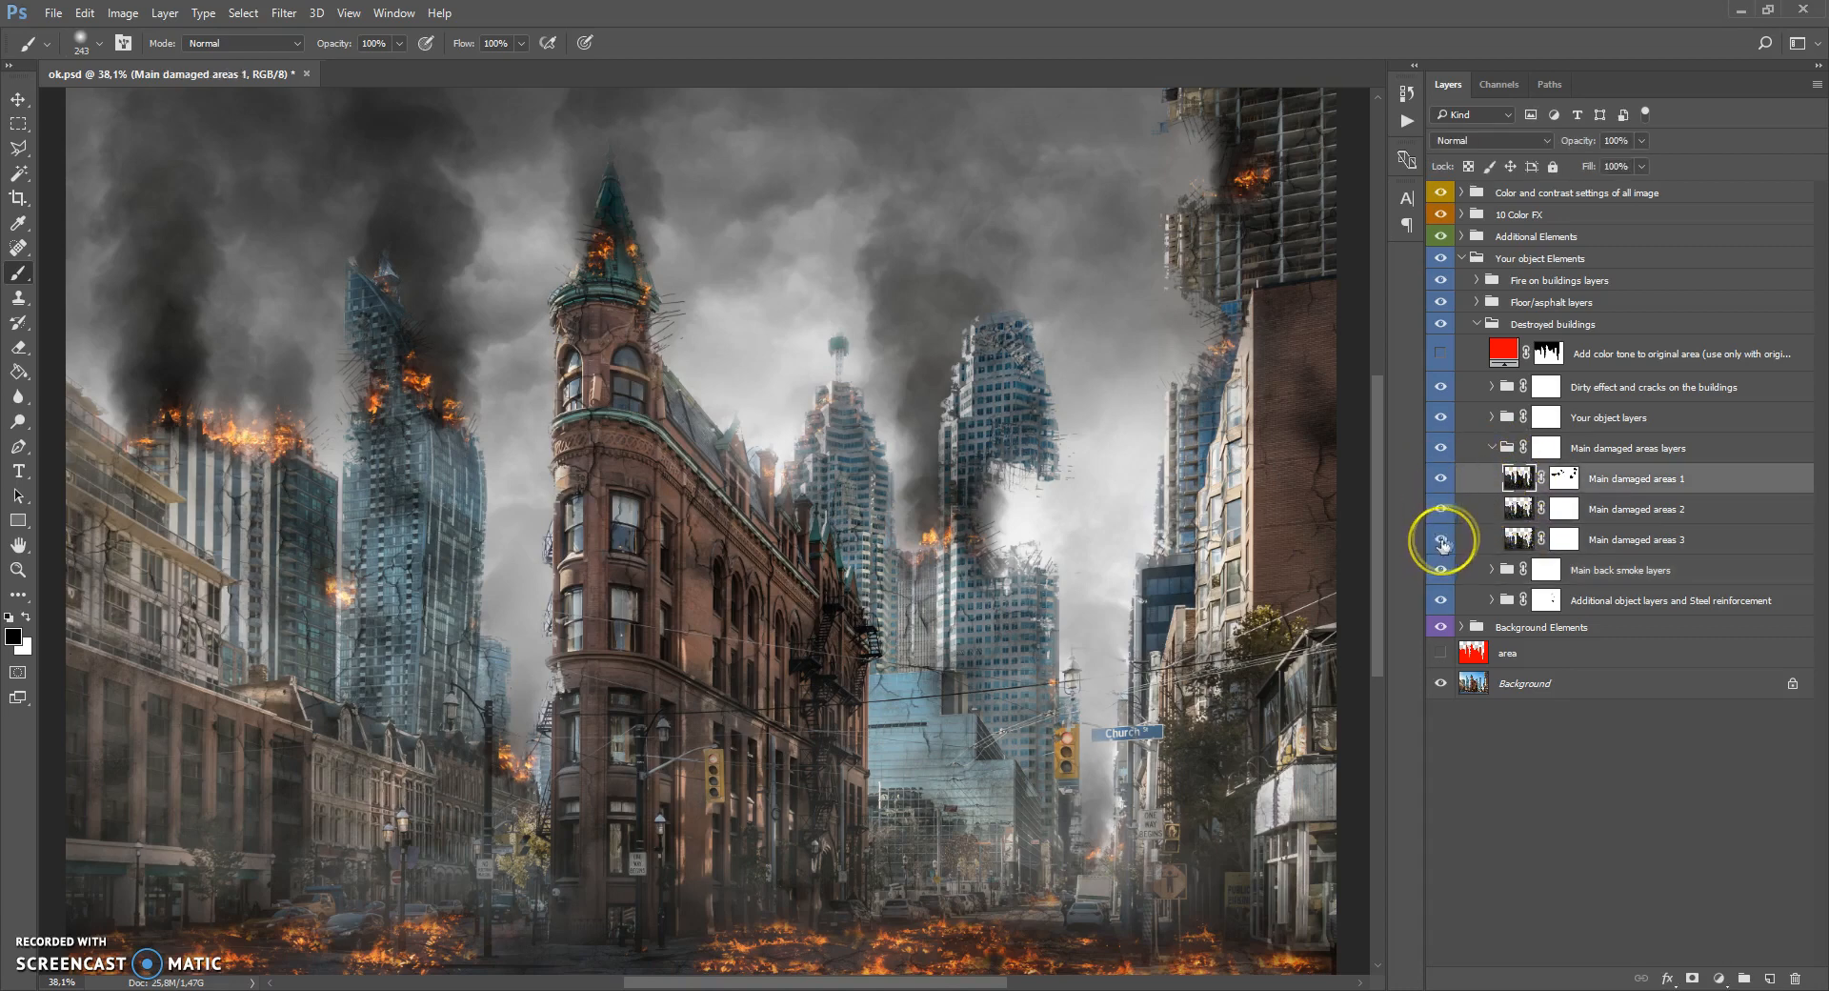
Compare the image with and without the whole Main damaged areas layers group, inspect its masks, and collapse the group.
left_click(1543, 447)
left_click(1441, 449)
left_click(1441, 449)
left_click(1442, 449)
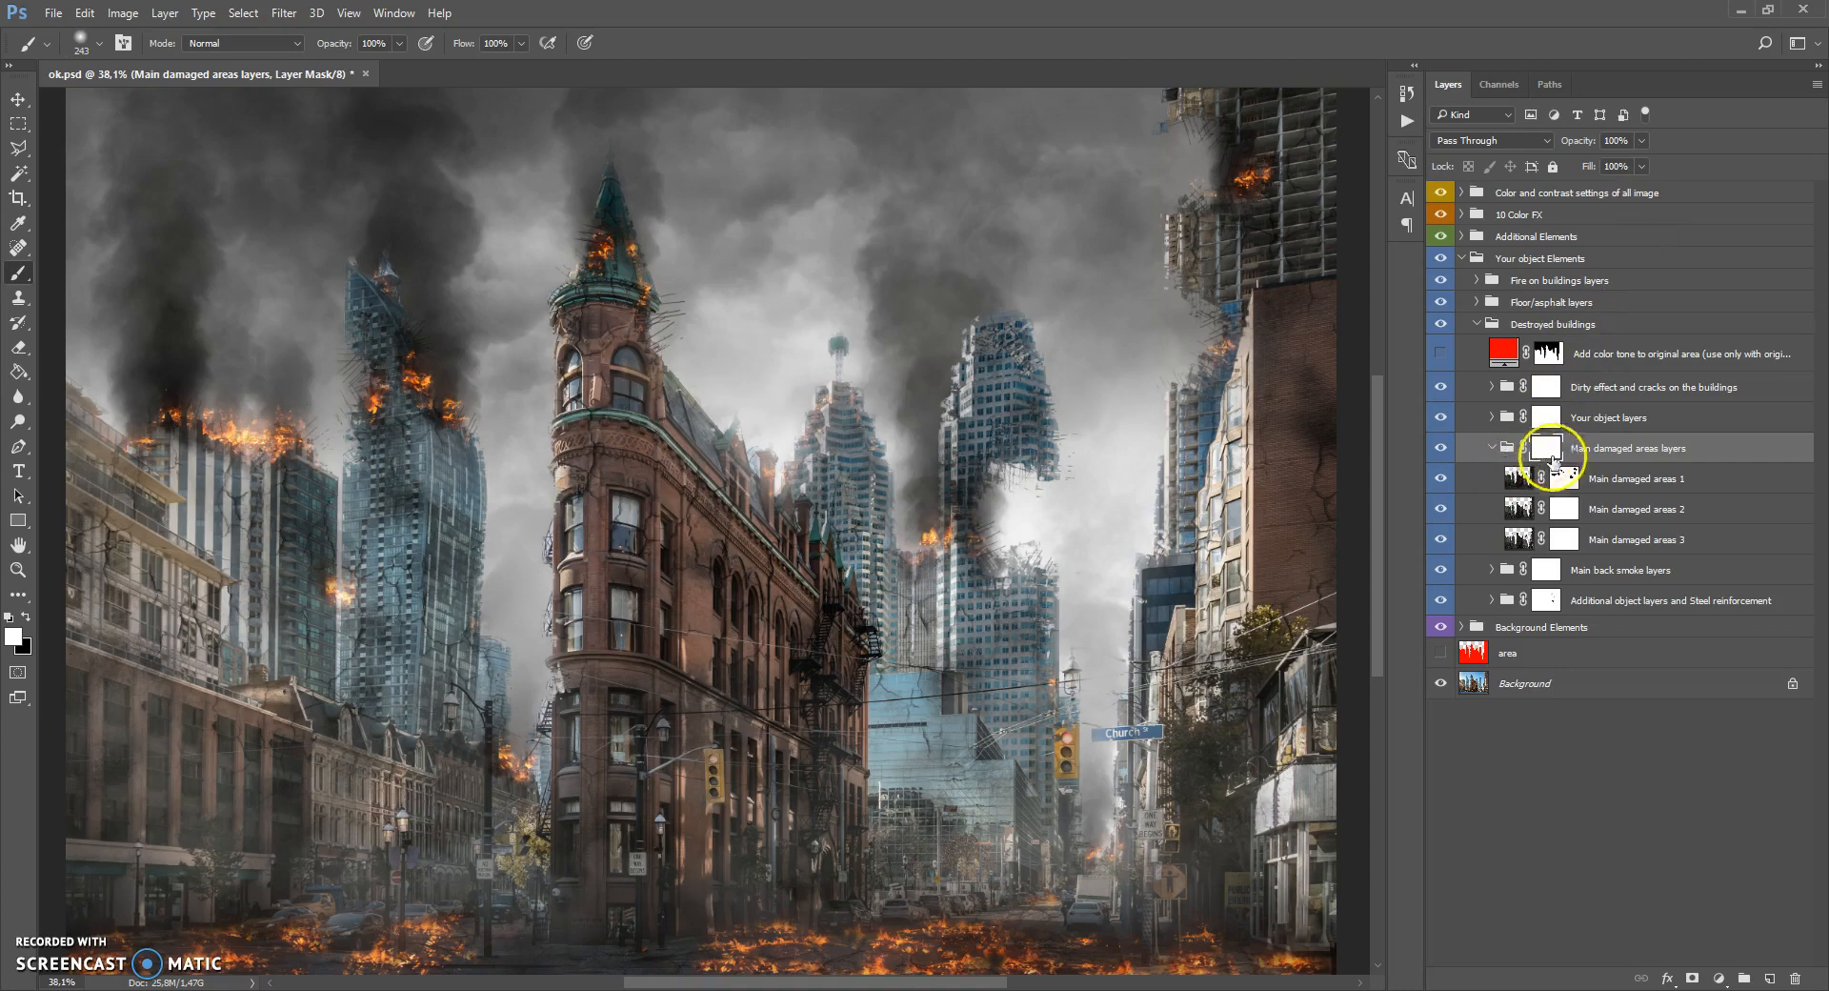
left_click(1562, 479)
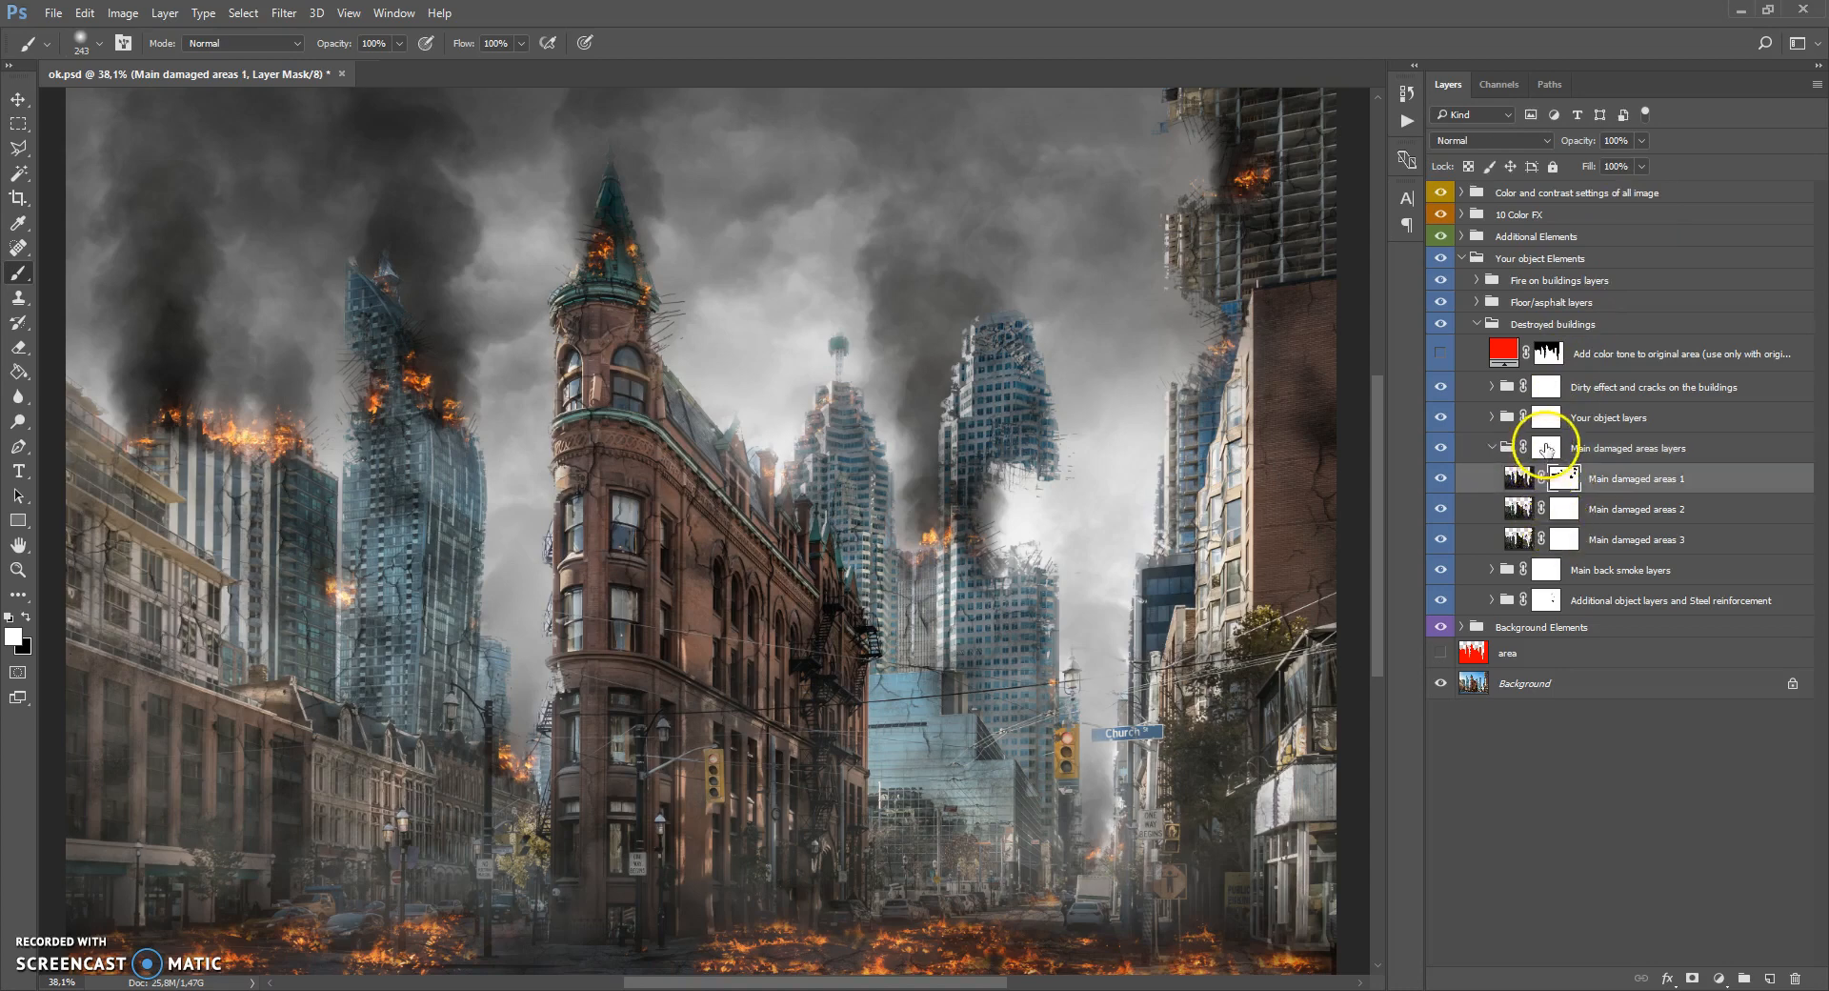
left_click(1547, 447)
left_click(1492, 447)
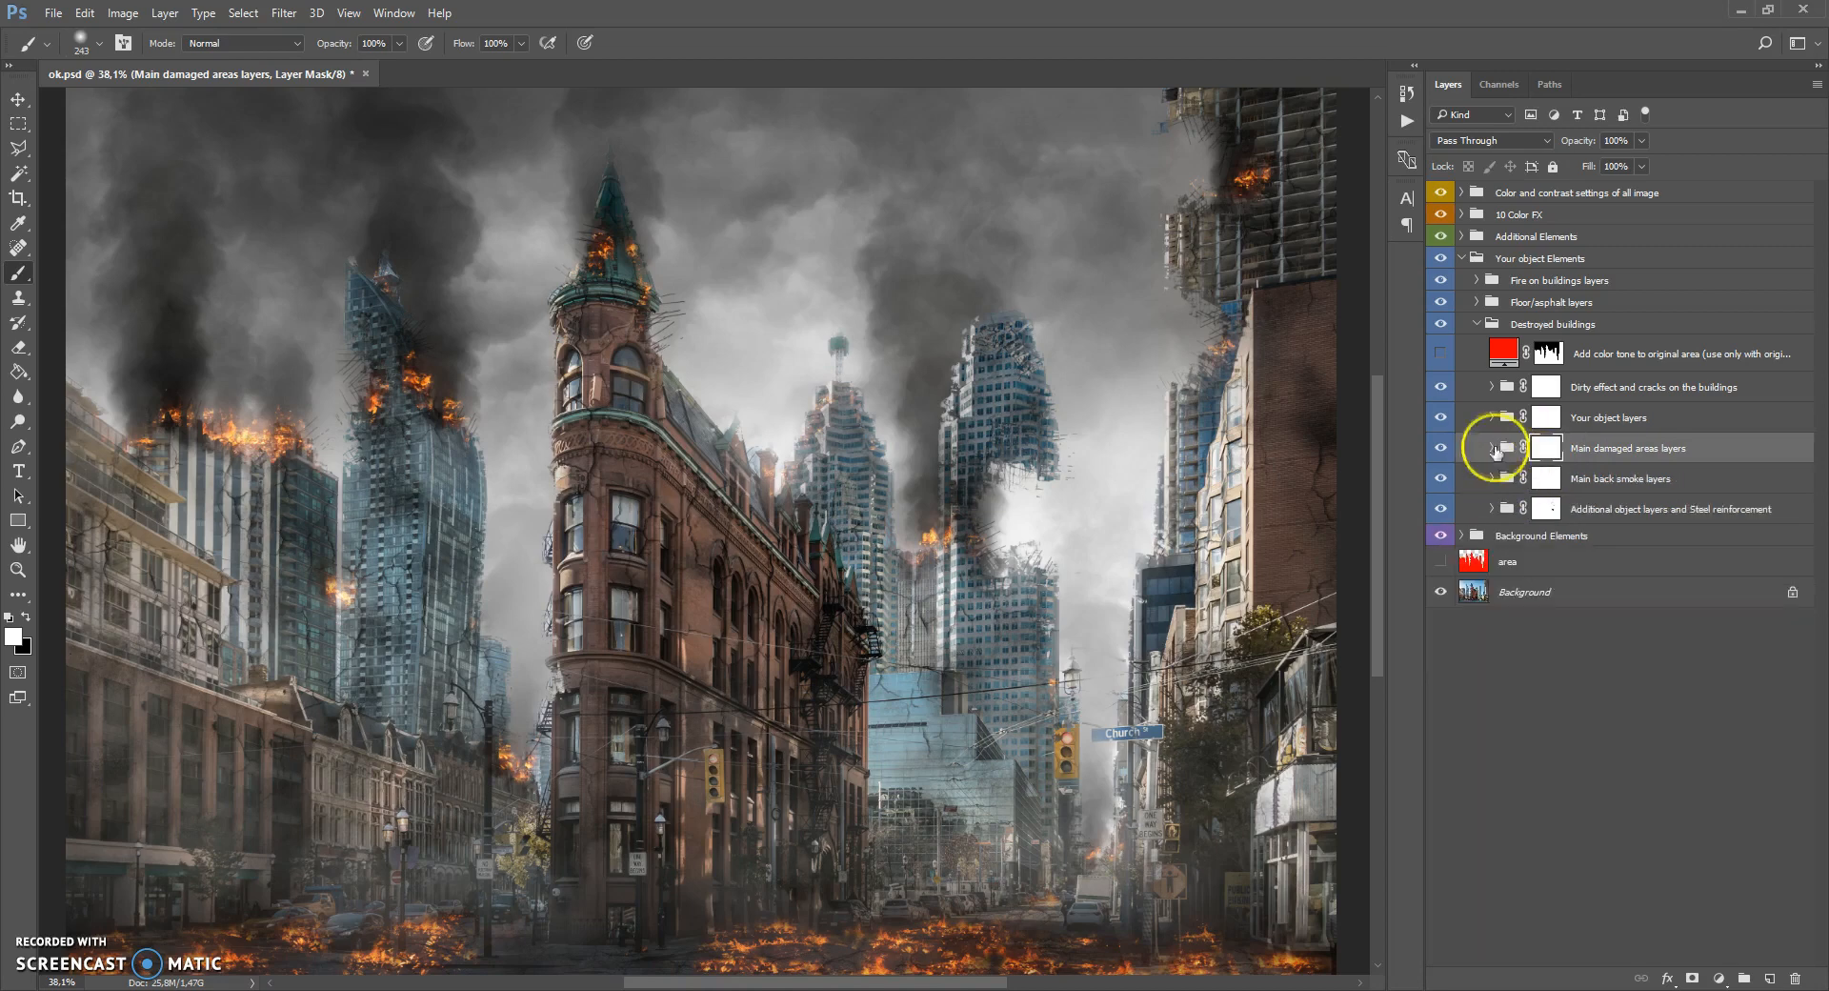
In Your object layers, paint the Add original details mask white over the central skyscraper's hole and the damaged tower at the image's right edge.
left_click(1509, 419)
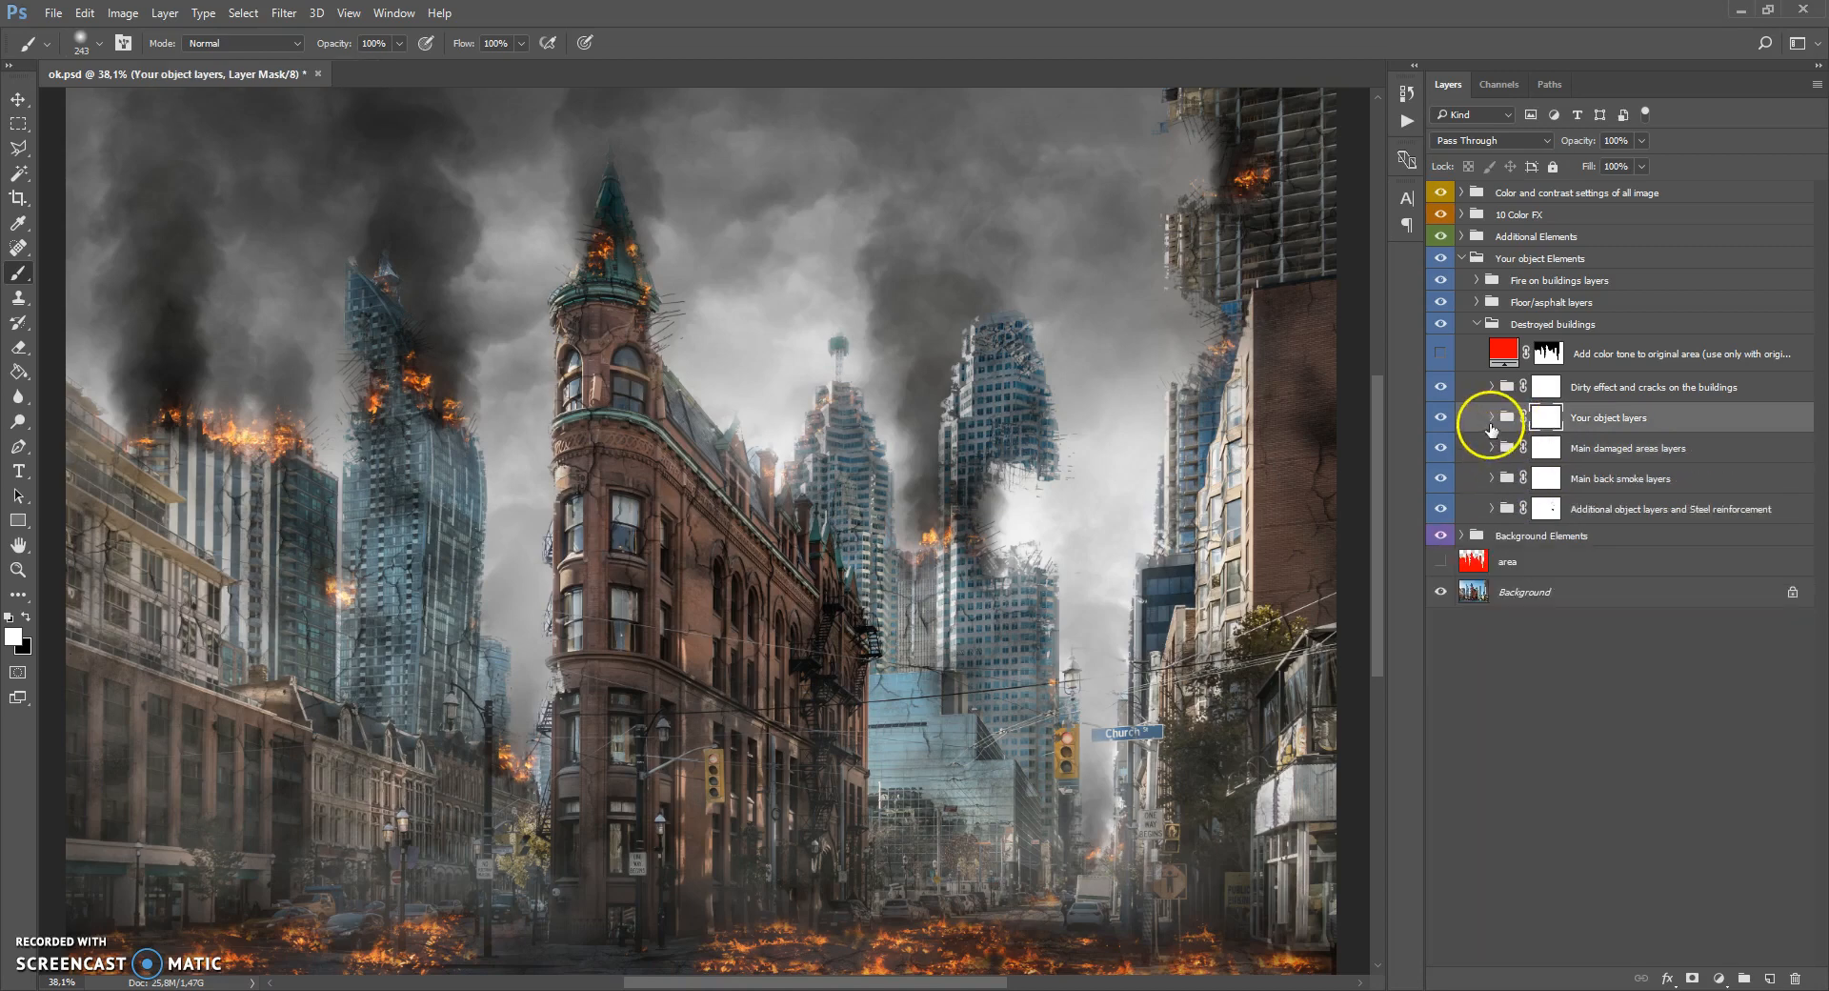
left_click(1492, 418)
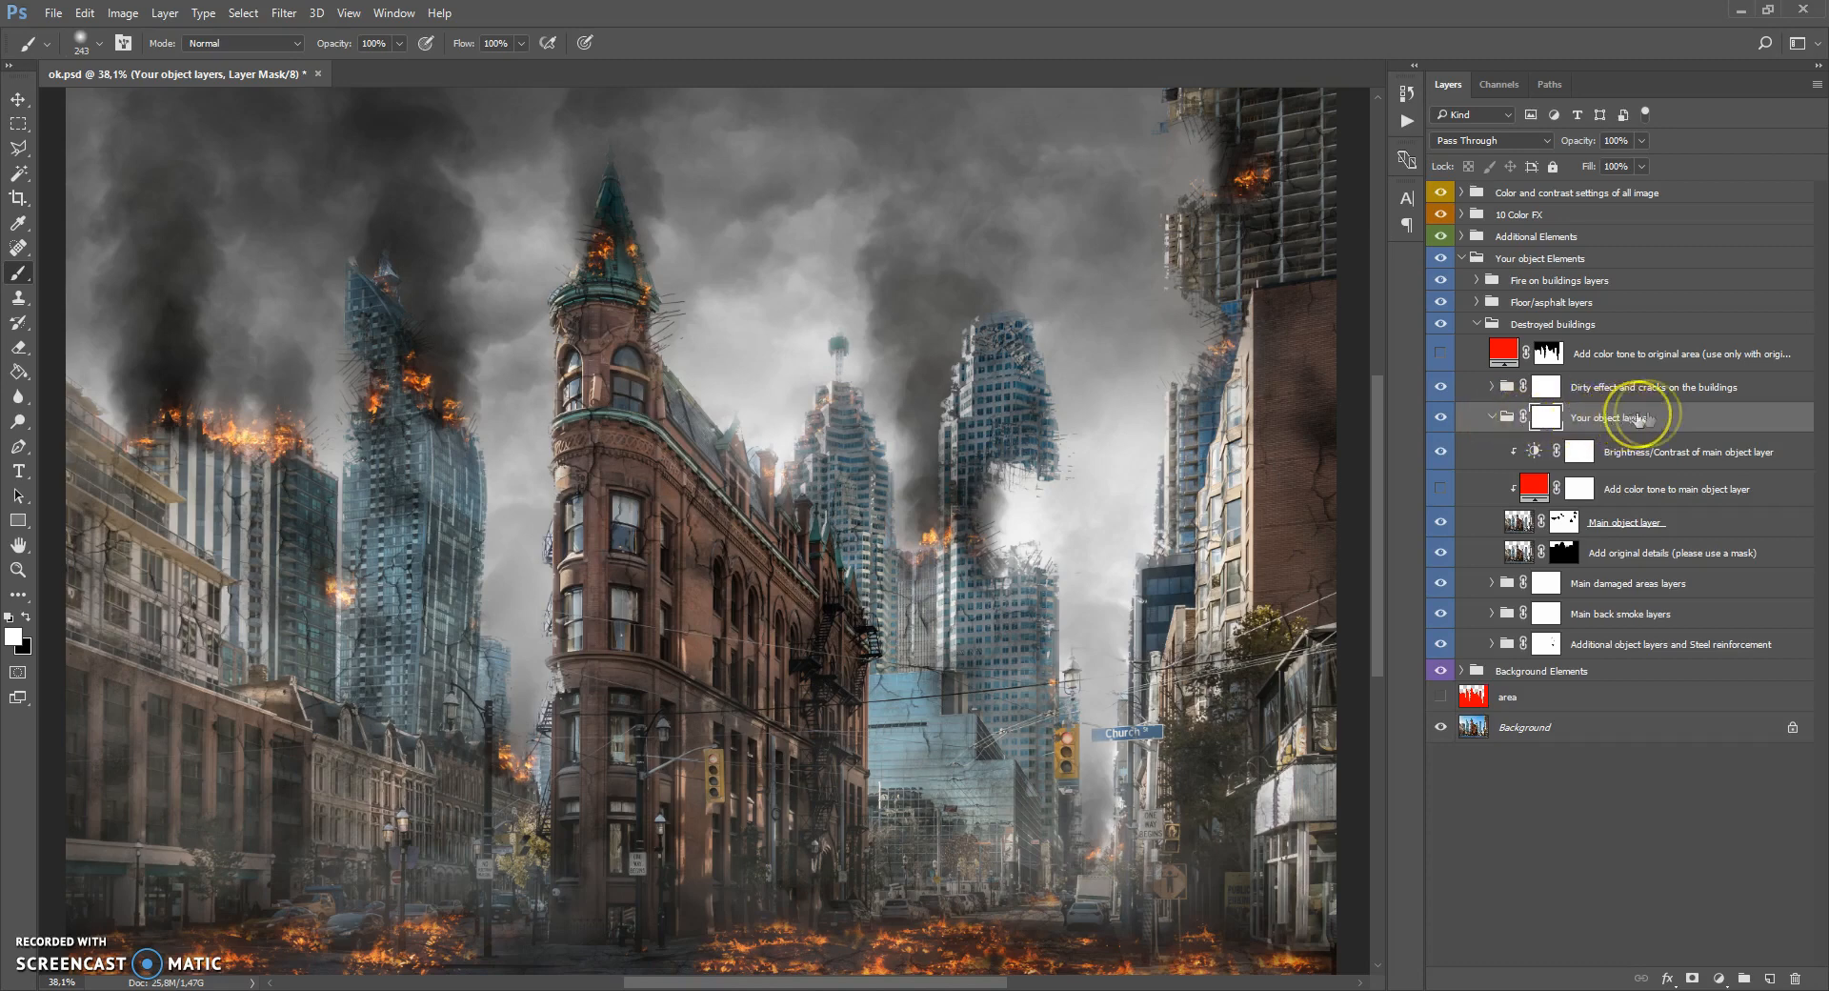
left_click(1518, 552)
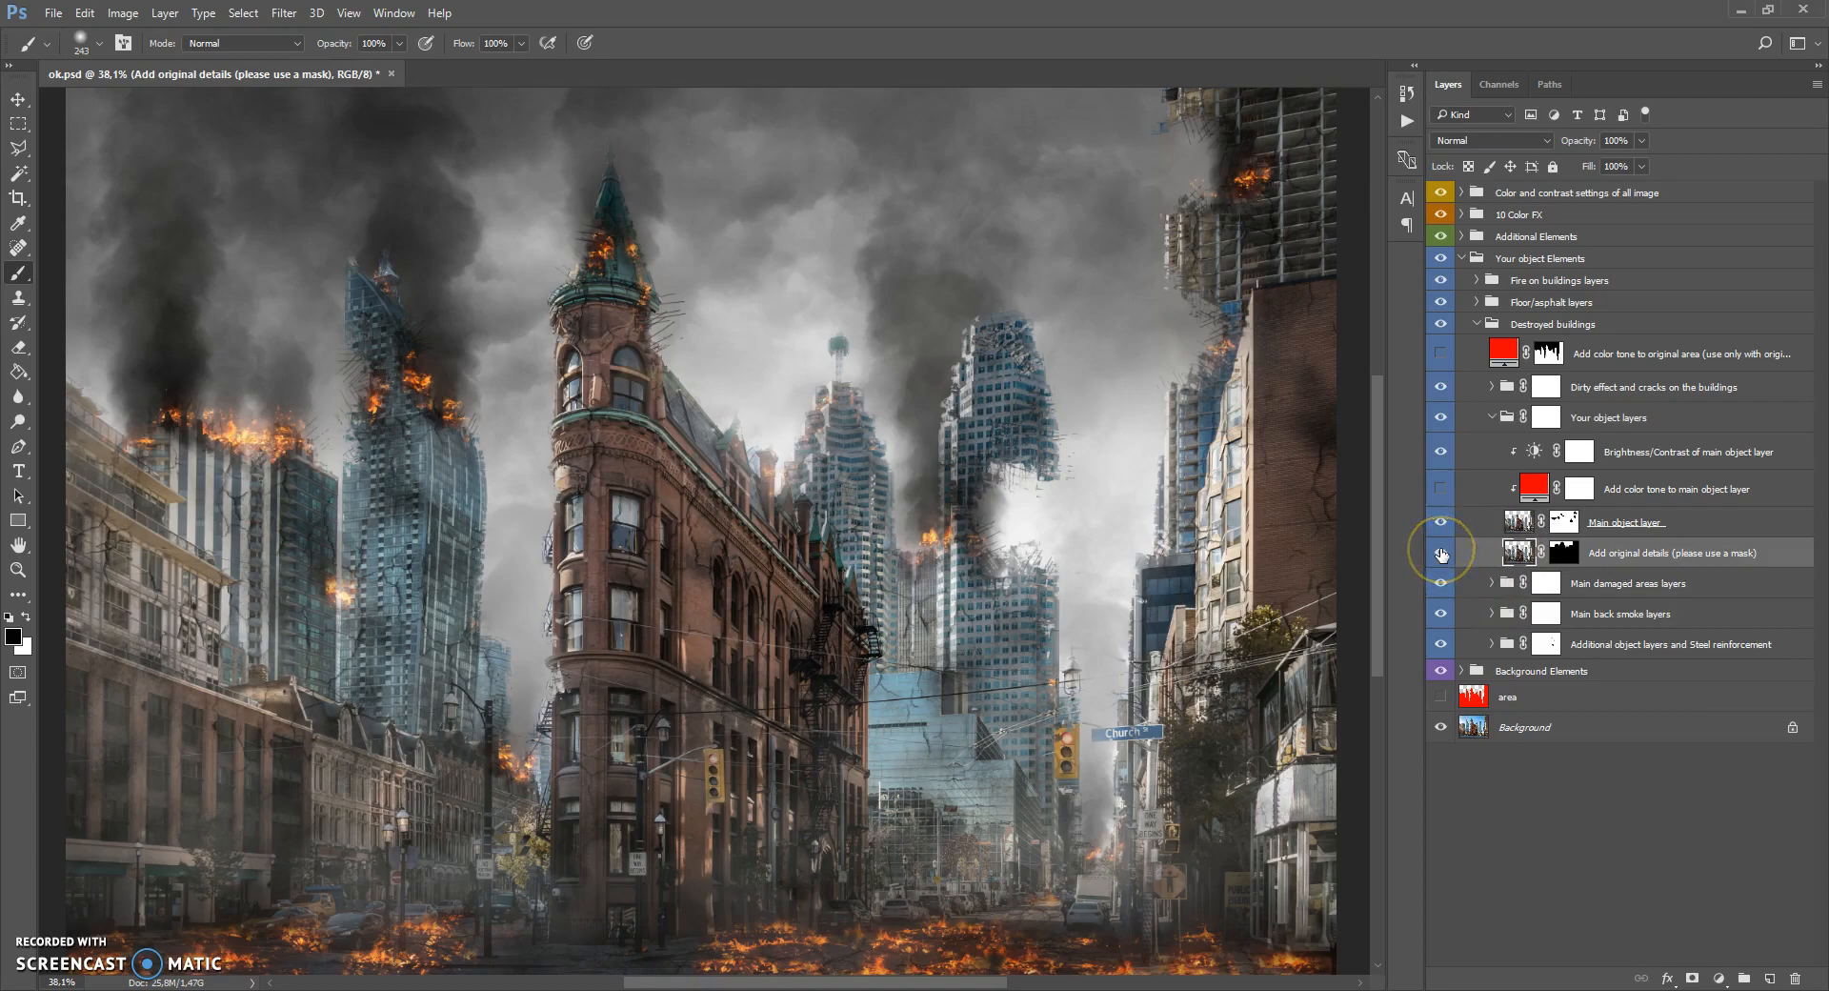
scroll(1059, 493, "up", 1)
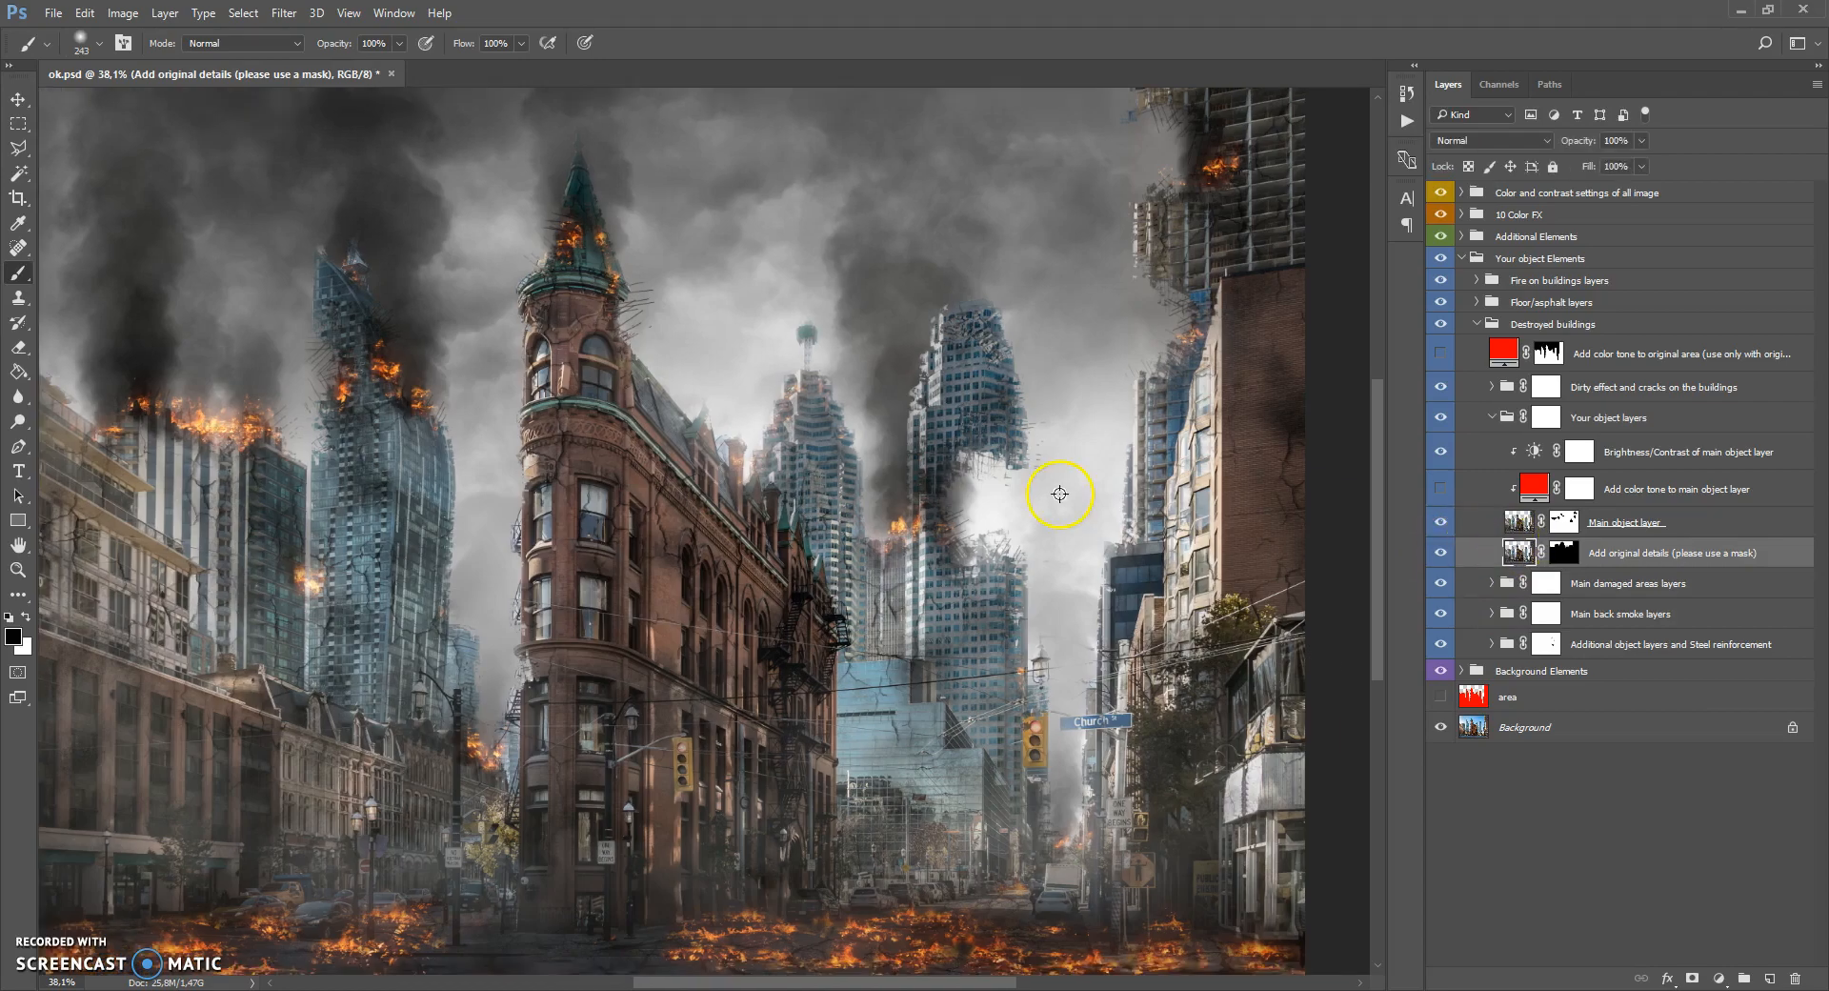
scroll(979, 509, "up", 3)
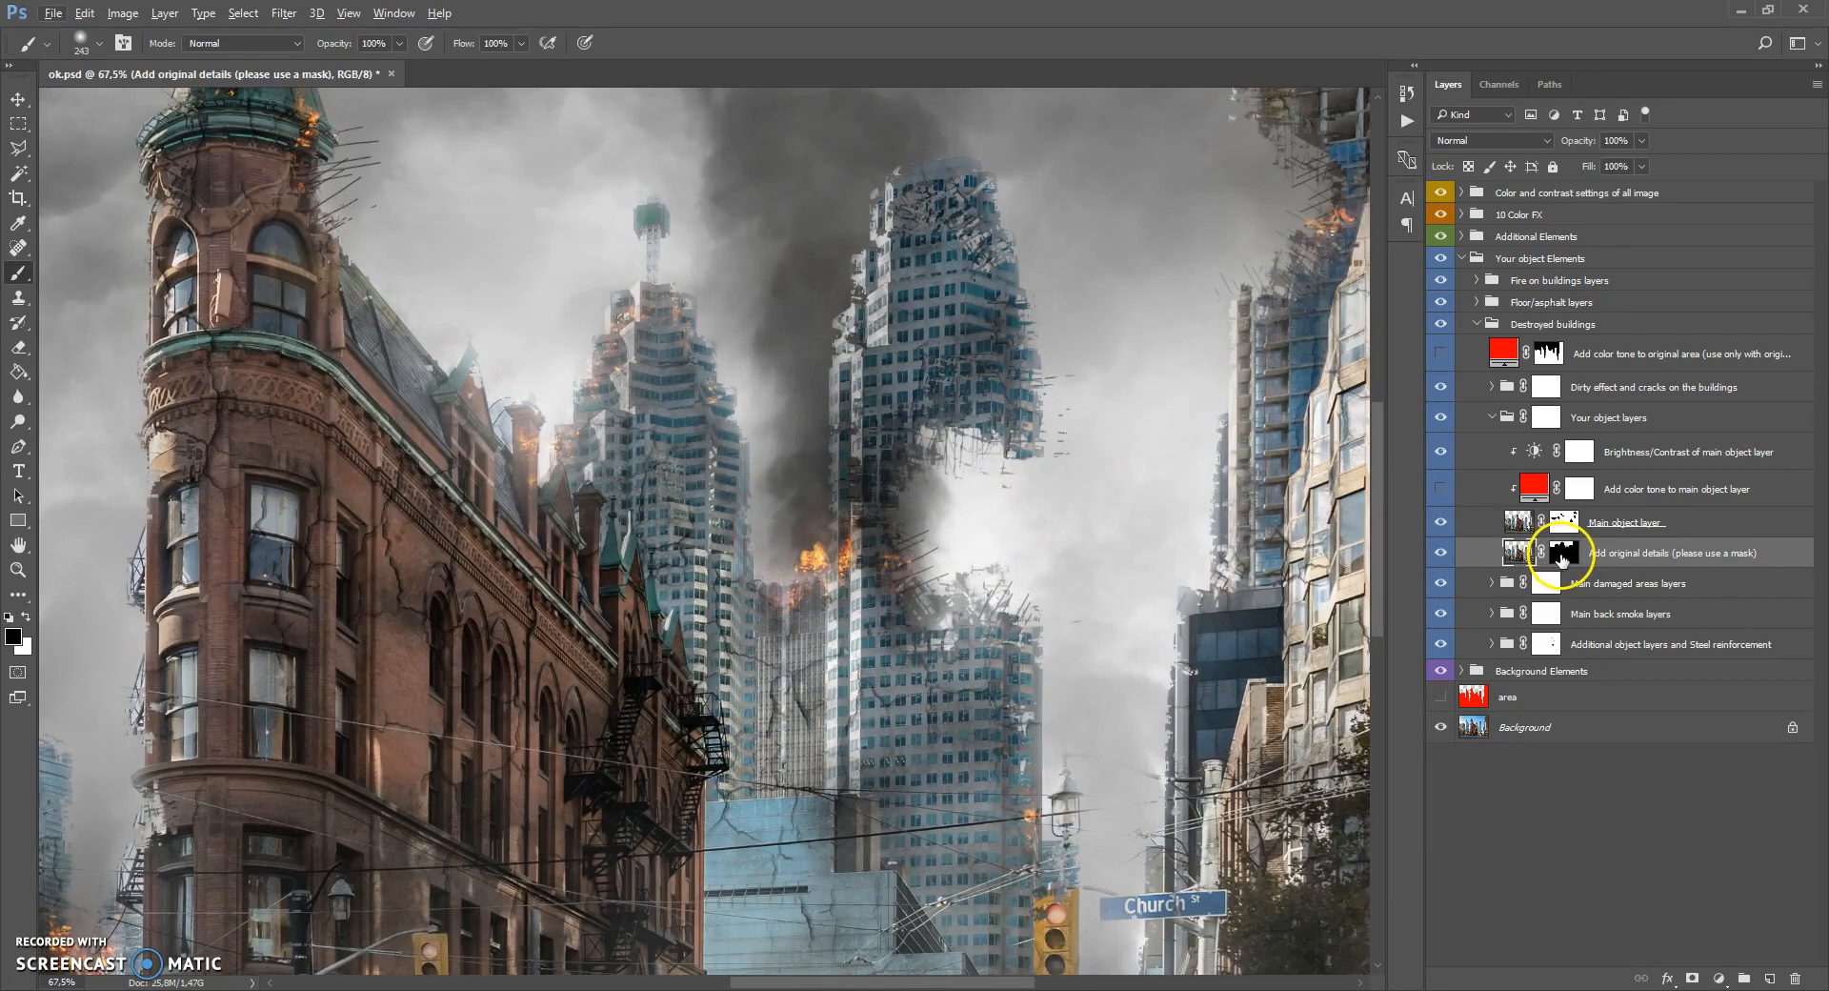
left_click(1561, 555)
key("x")
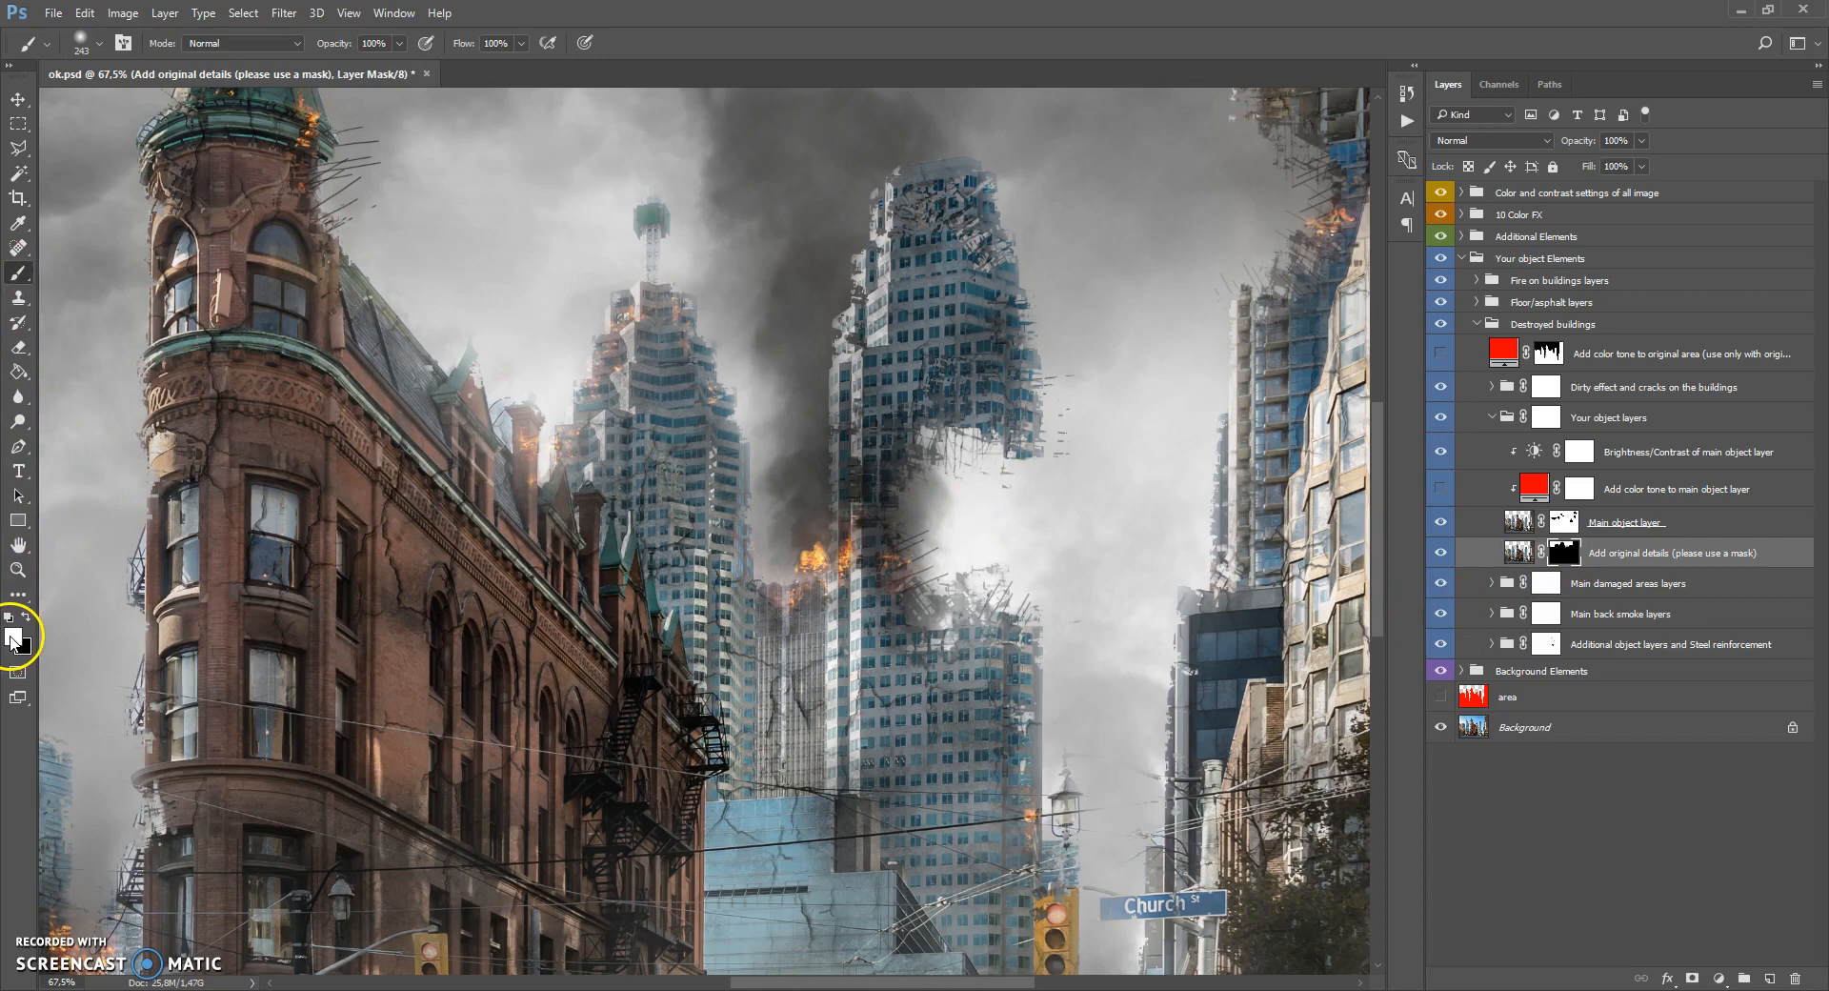
mouse_move(915, 410)
left_mouse_down()
mouse_move(934, 636)
mouse_move(999, 400)
mouse_move(1019, 413)
mouse_move(1027, 686)
mouse_move(1025, 457)
mouse_move(973, 451)
mouse_move(943, 522)
left_mouse_up()
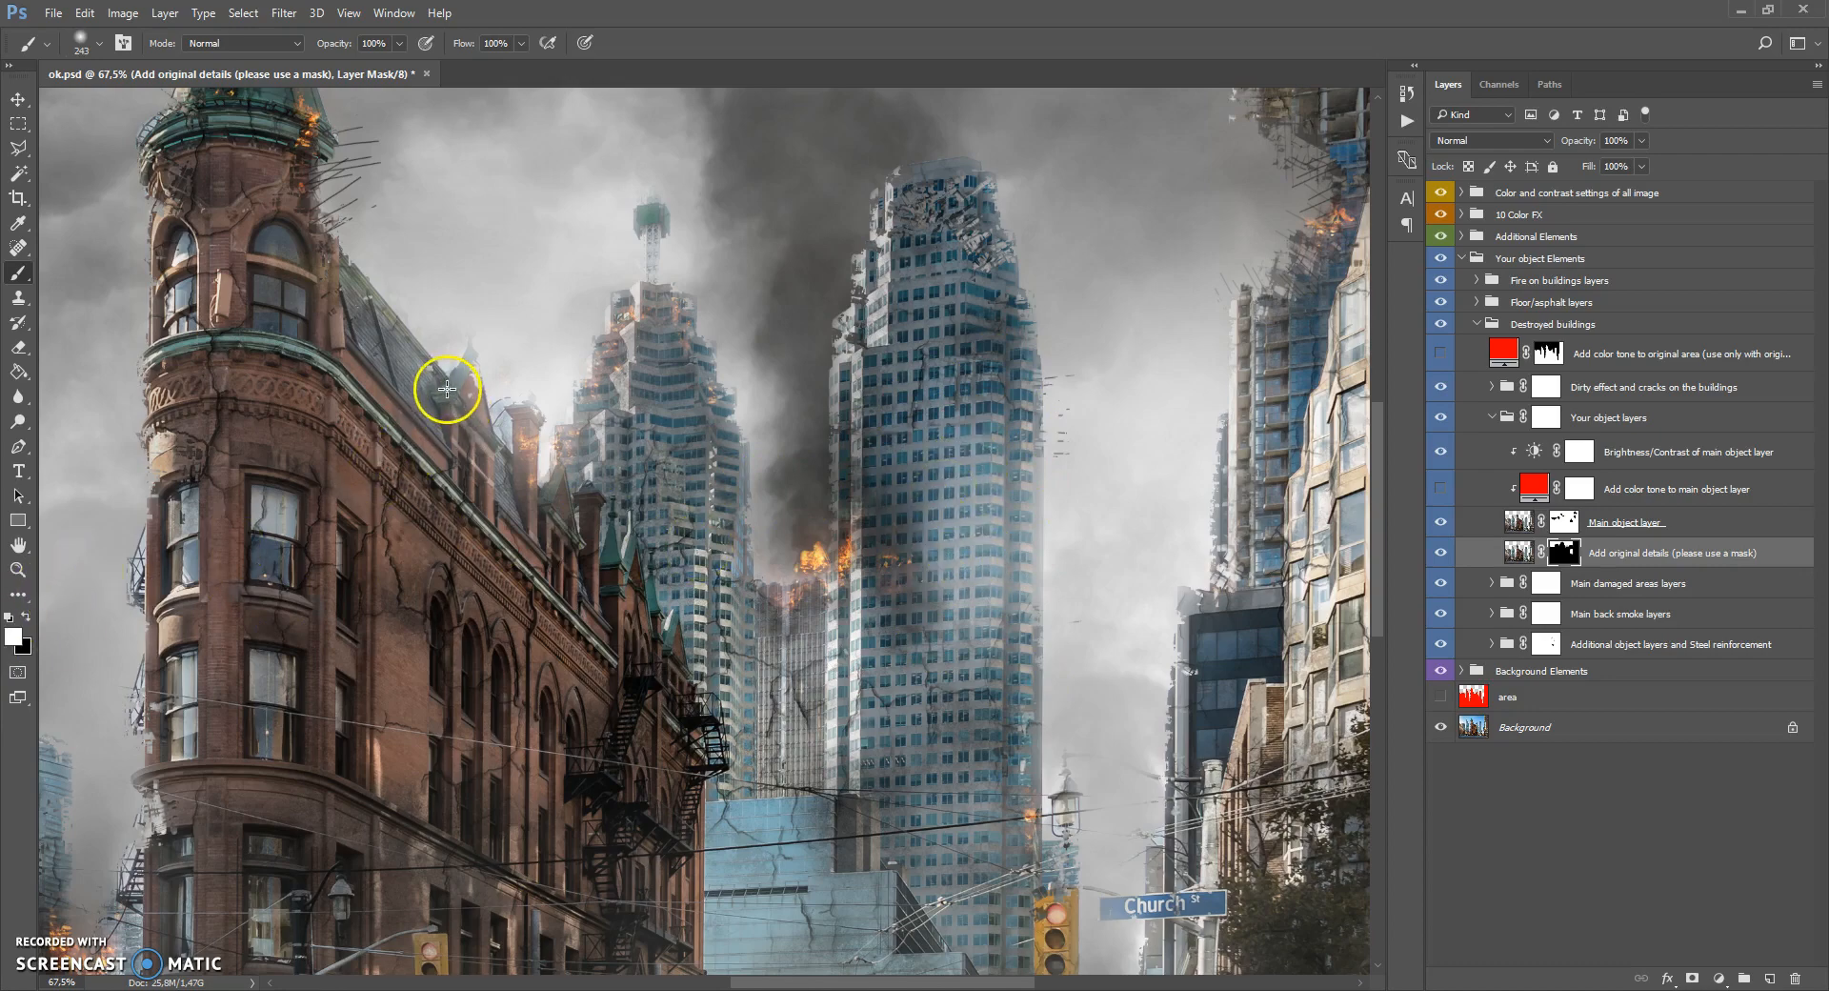
key("ctrl+0")
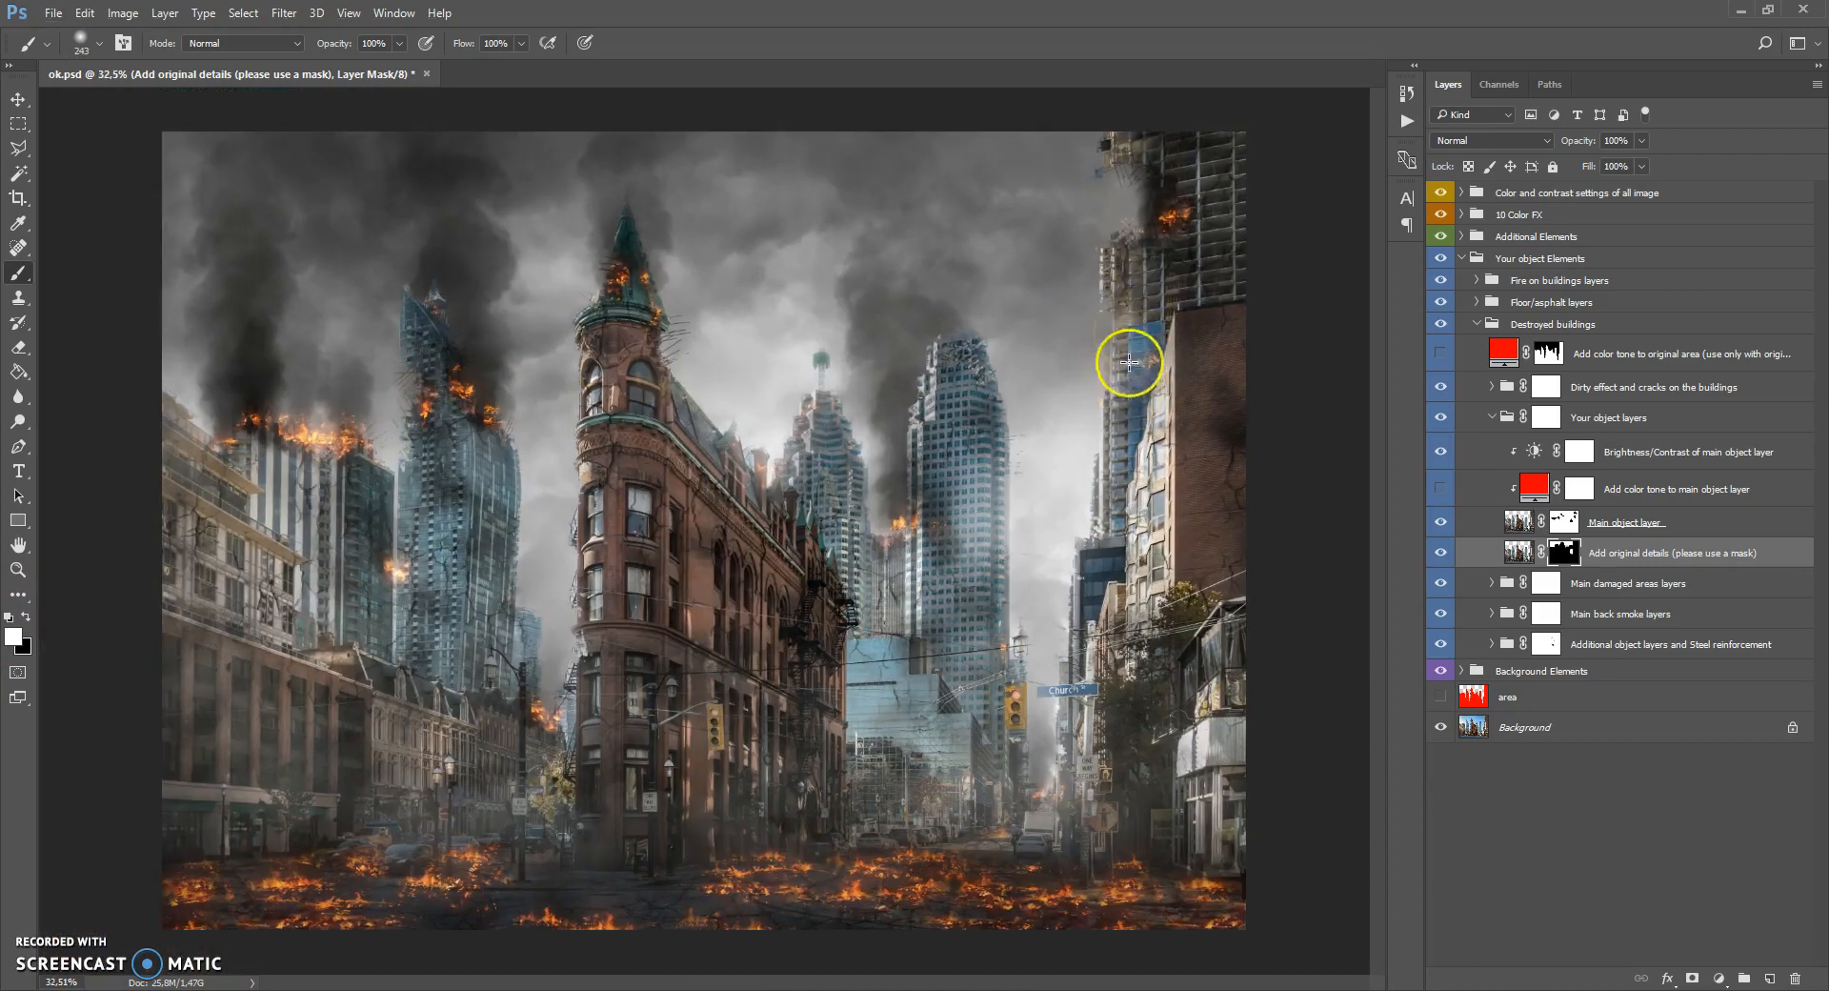
mouse_move(1129, 362)
left_mouse_down()
mouse_move(1123, 155)
mouse_move(1127, 278)
left_mouse_up()
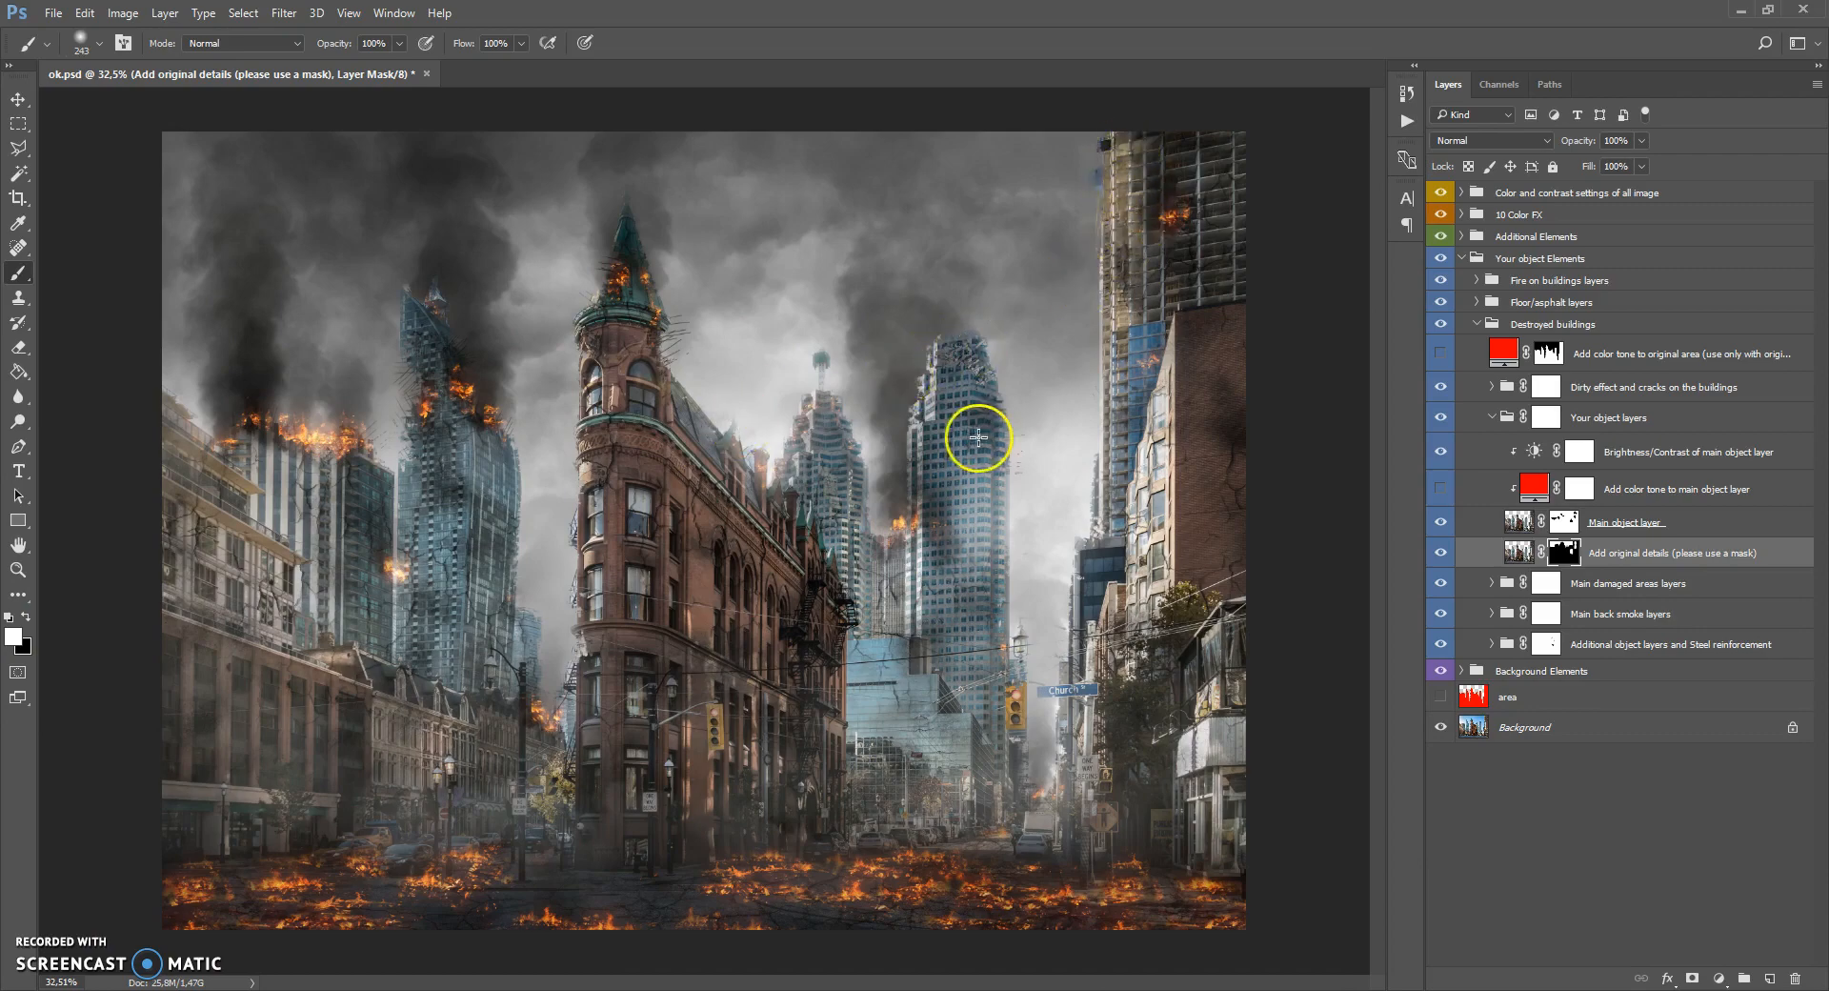
Paint the Add original details mask black over the same two buildings to bring back their damage.
scroll(986, 409, "up", 2)
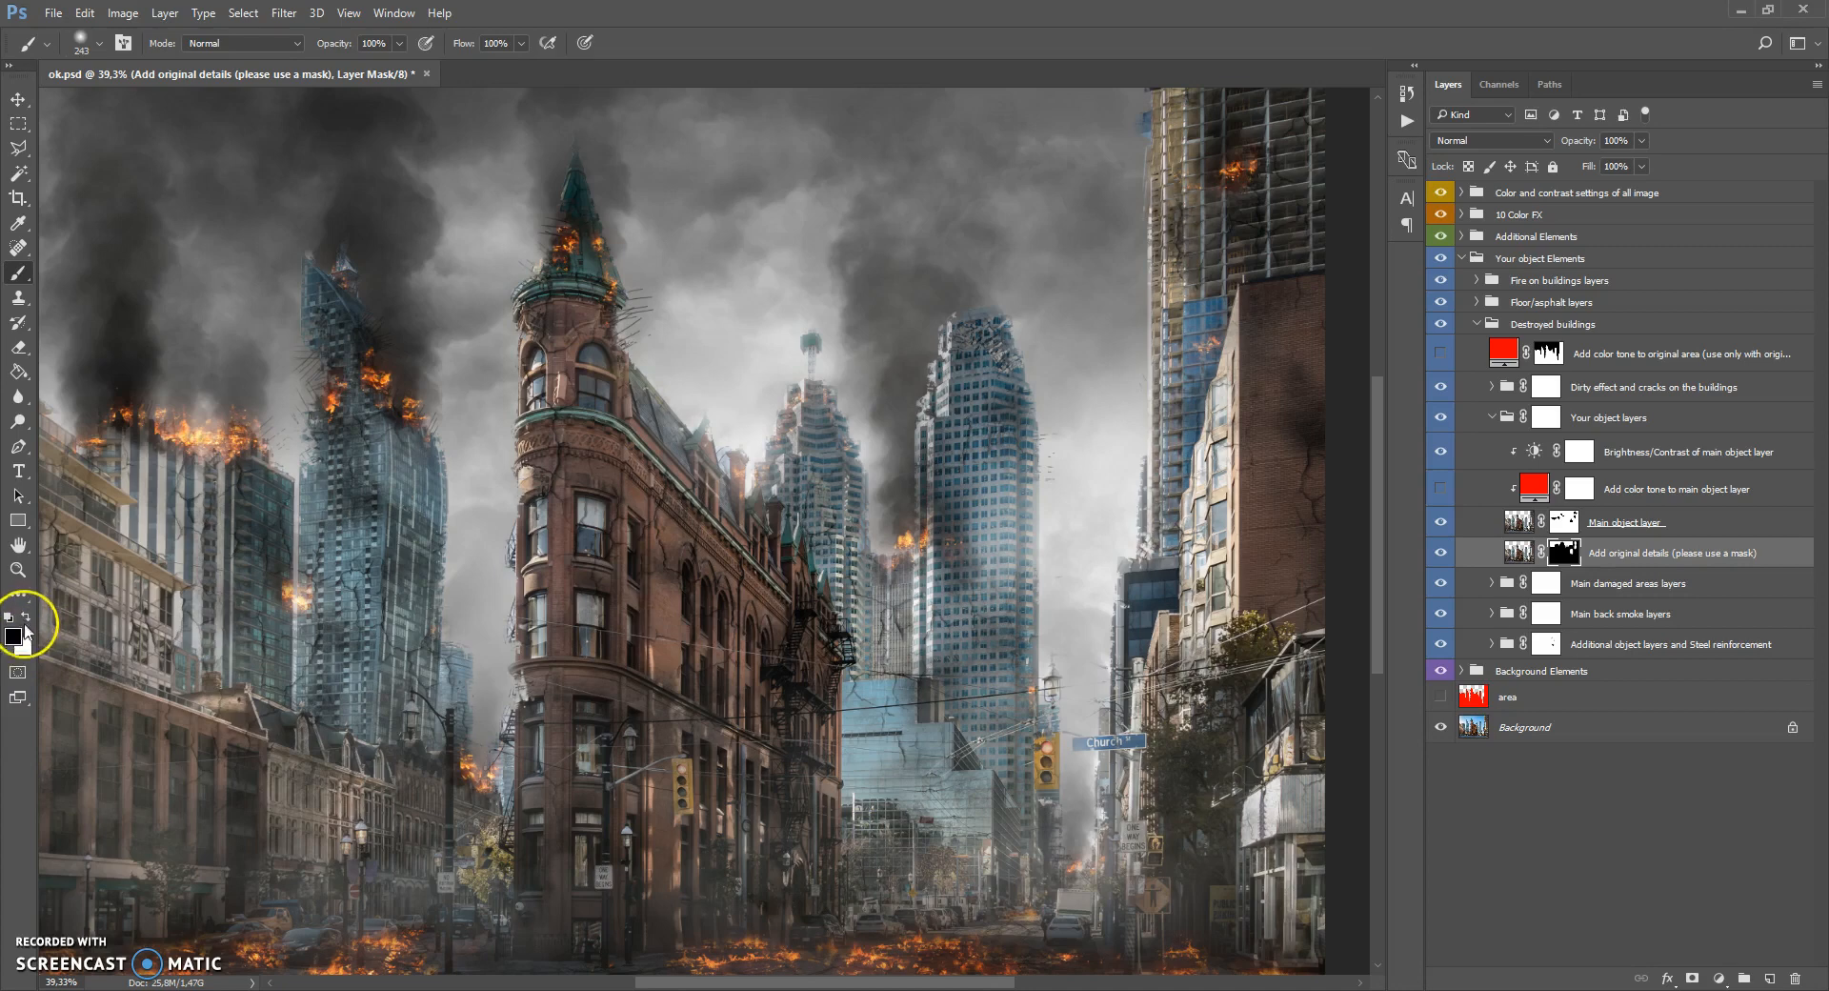
mouse_move(1000, 447)
left_mouse_down()
mouse_move(1008, 523)
mouse_move(967, 571)
left_mouse_up()
mouse_move(1106, 470)
left_mouse_down()
mouse_move(1189, 314)
mouse_move(1181, 351)
mouse_move(1132, 298)
mouse_move(1210, 84)
mouse_move(1232, 99)
mouse_move(1201, 384)
left_mouse_up()
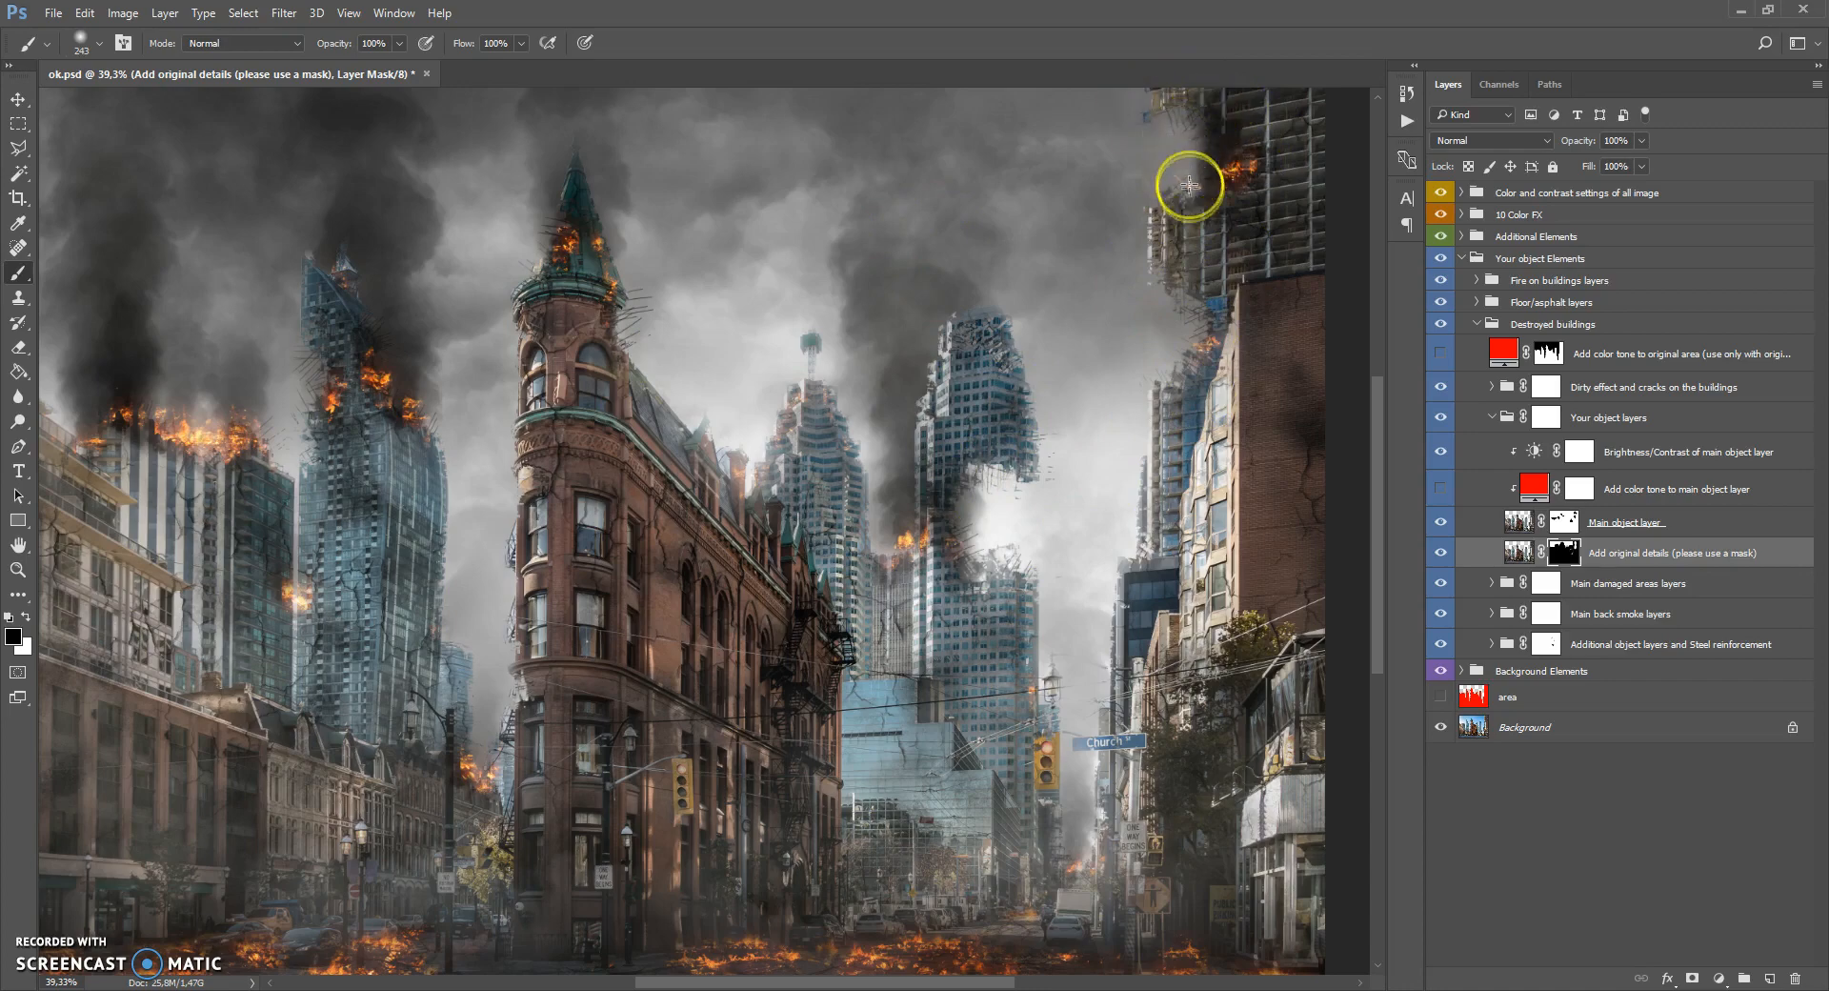
Compare the buildings with and without the Main object layer by toggling its visibility.
scroll(923, 413, "up", 1)
scroll(923, 414, "up", 1)
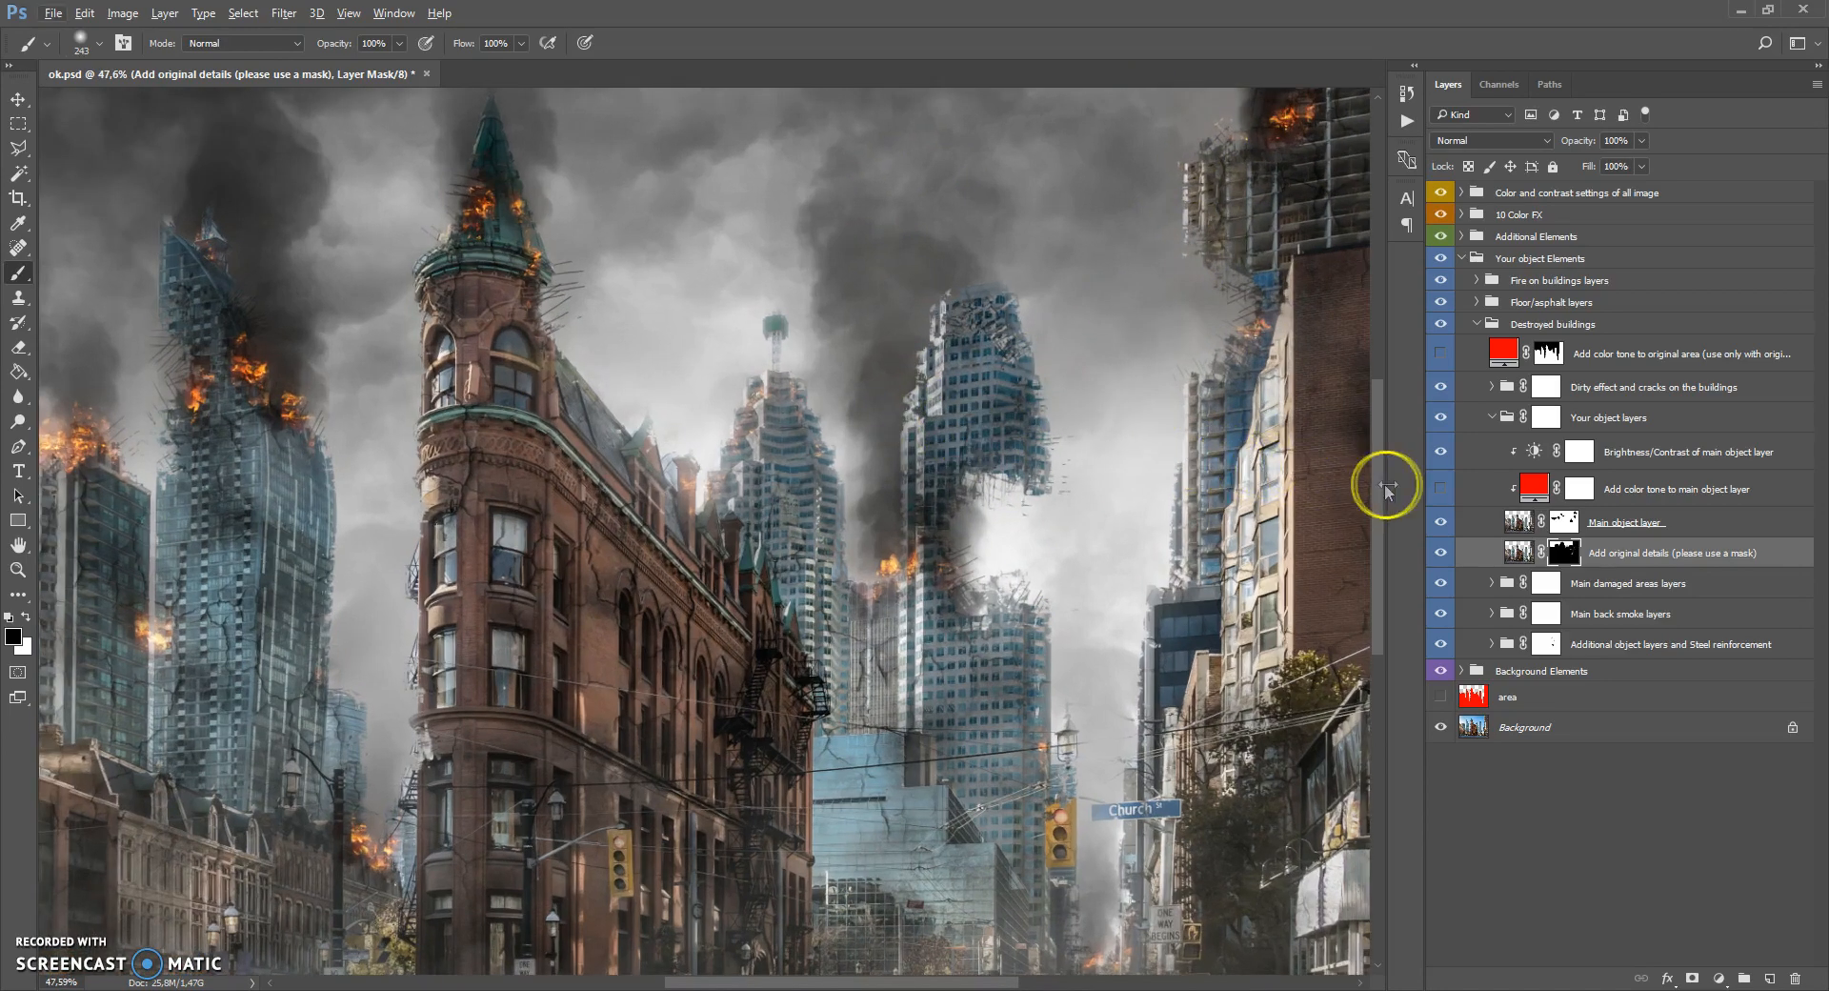
left_click(1518, 520)
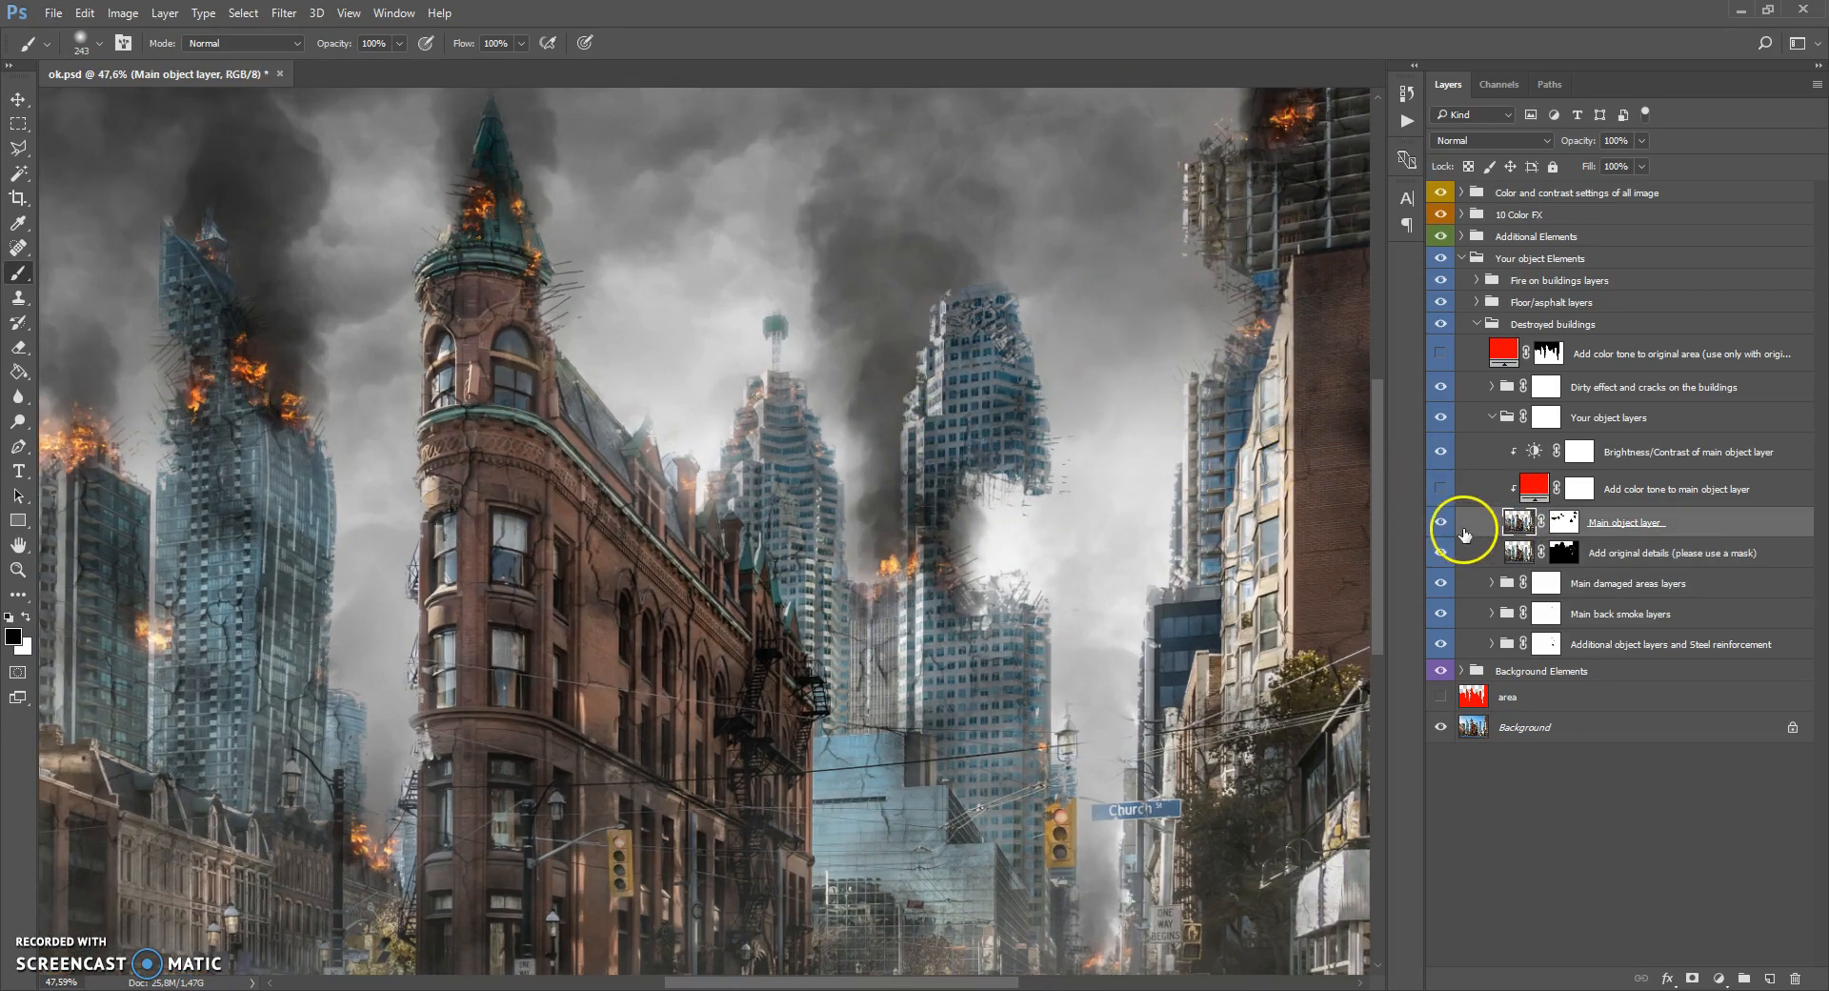
left_click(1441, 523)
left_click(1442, 525)
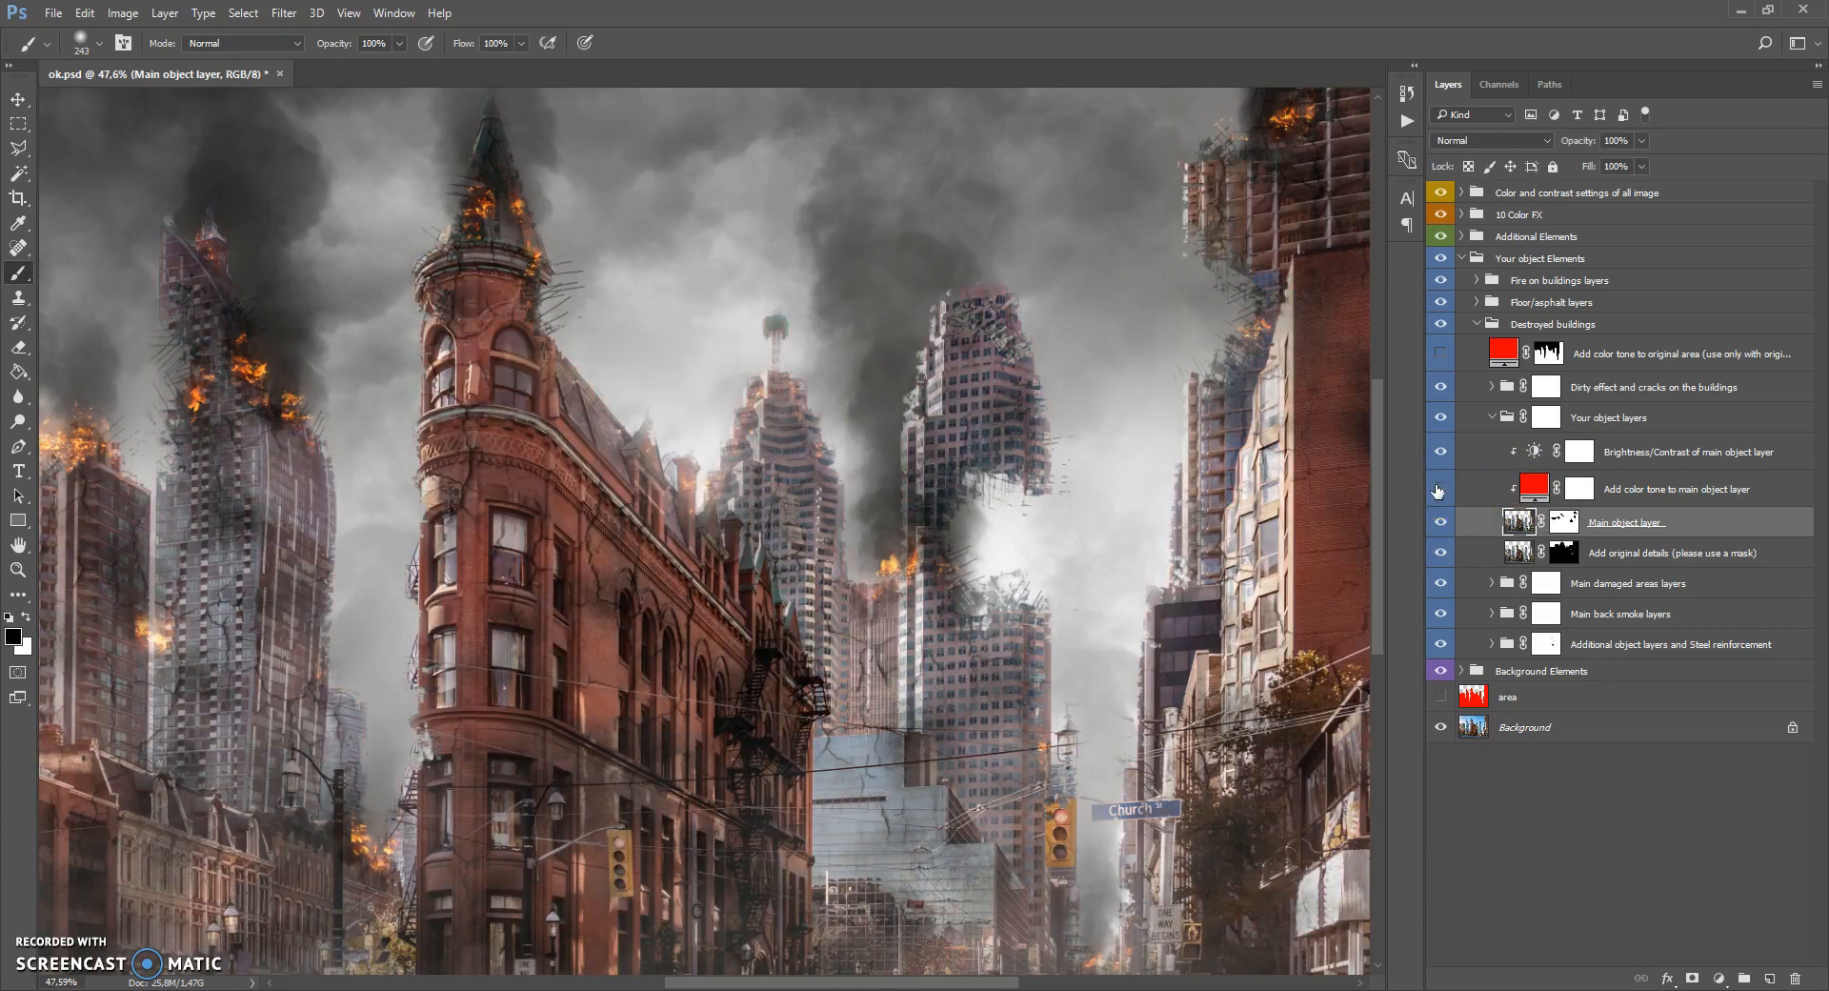
Show the red Add color tone to main object layer and try another fill hue, cancelling the colour change.
left_click(1439, 489)
double_click(1534, 486)
mouse_move(1337, 519)
left_mouse_down()
mouse_move(1328, 677)
mouse_move(1336, 515)
left_mouse_up()
left_click(1507, 482)
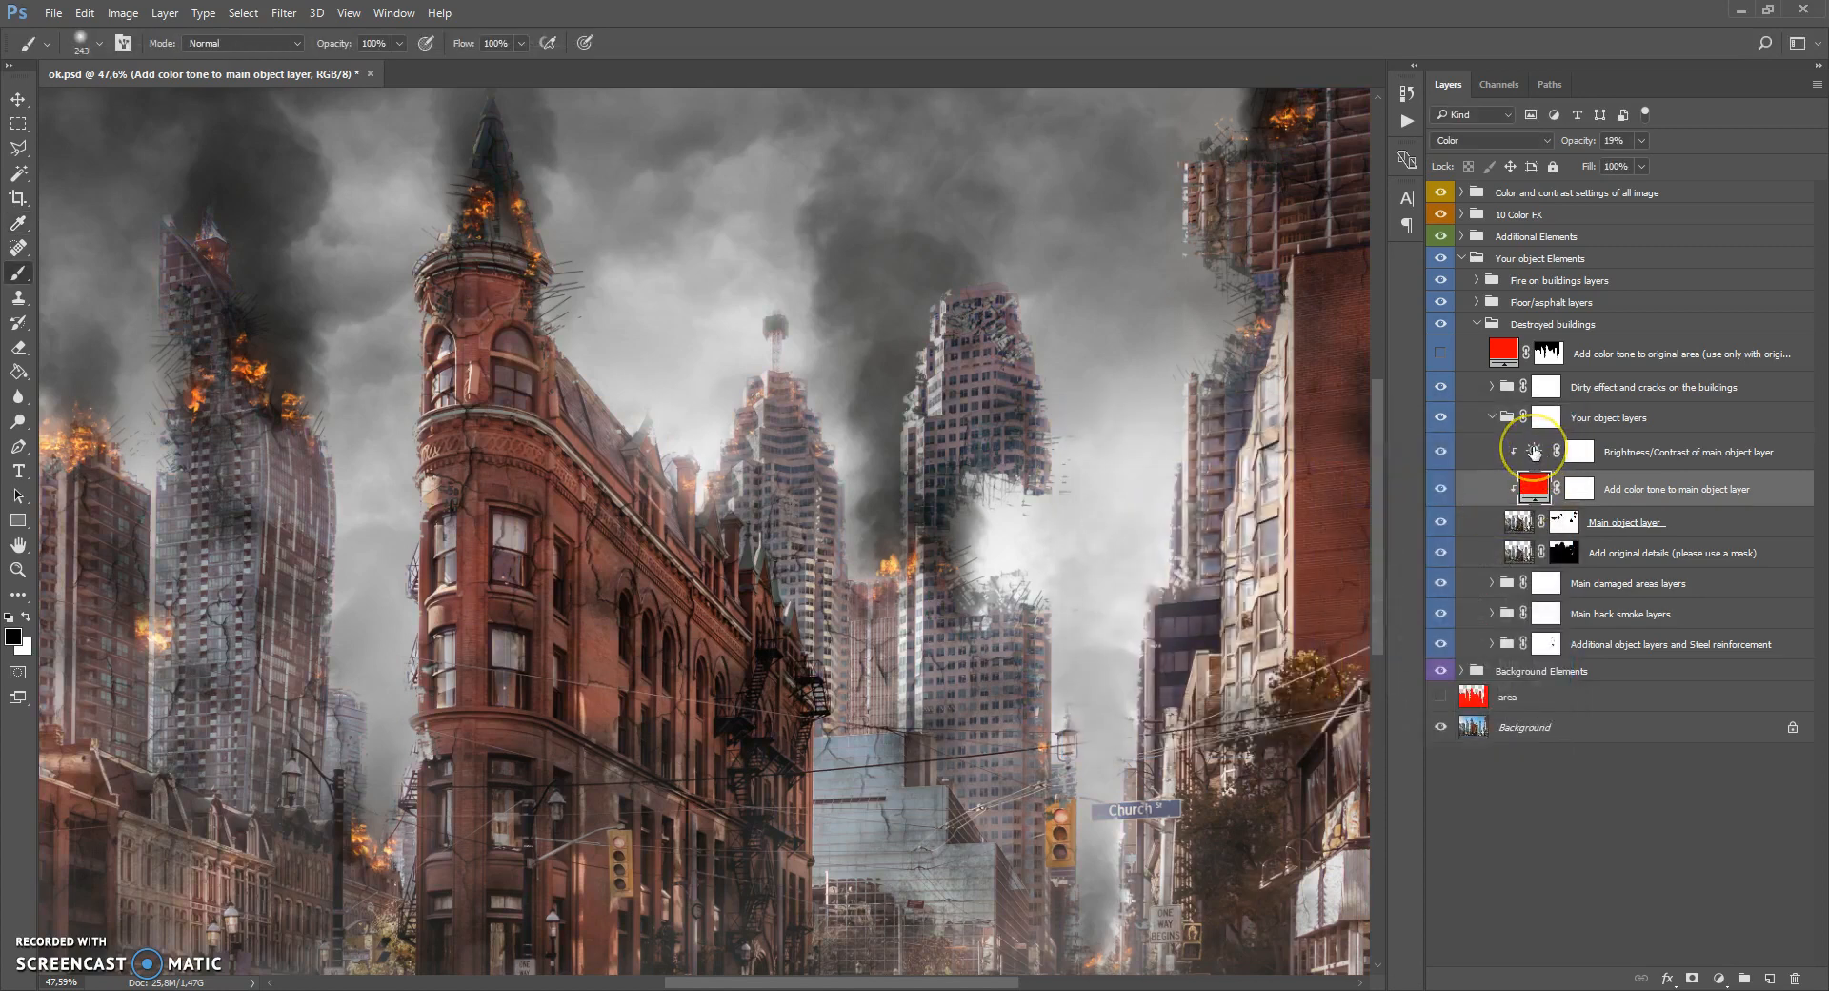
Raise the brightness and contrast in the Brightness/Contrast of main object layer adjustment.
double_click(1534, 452)
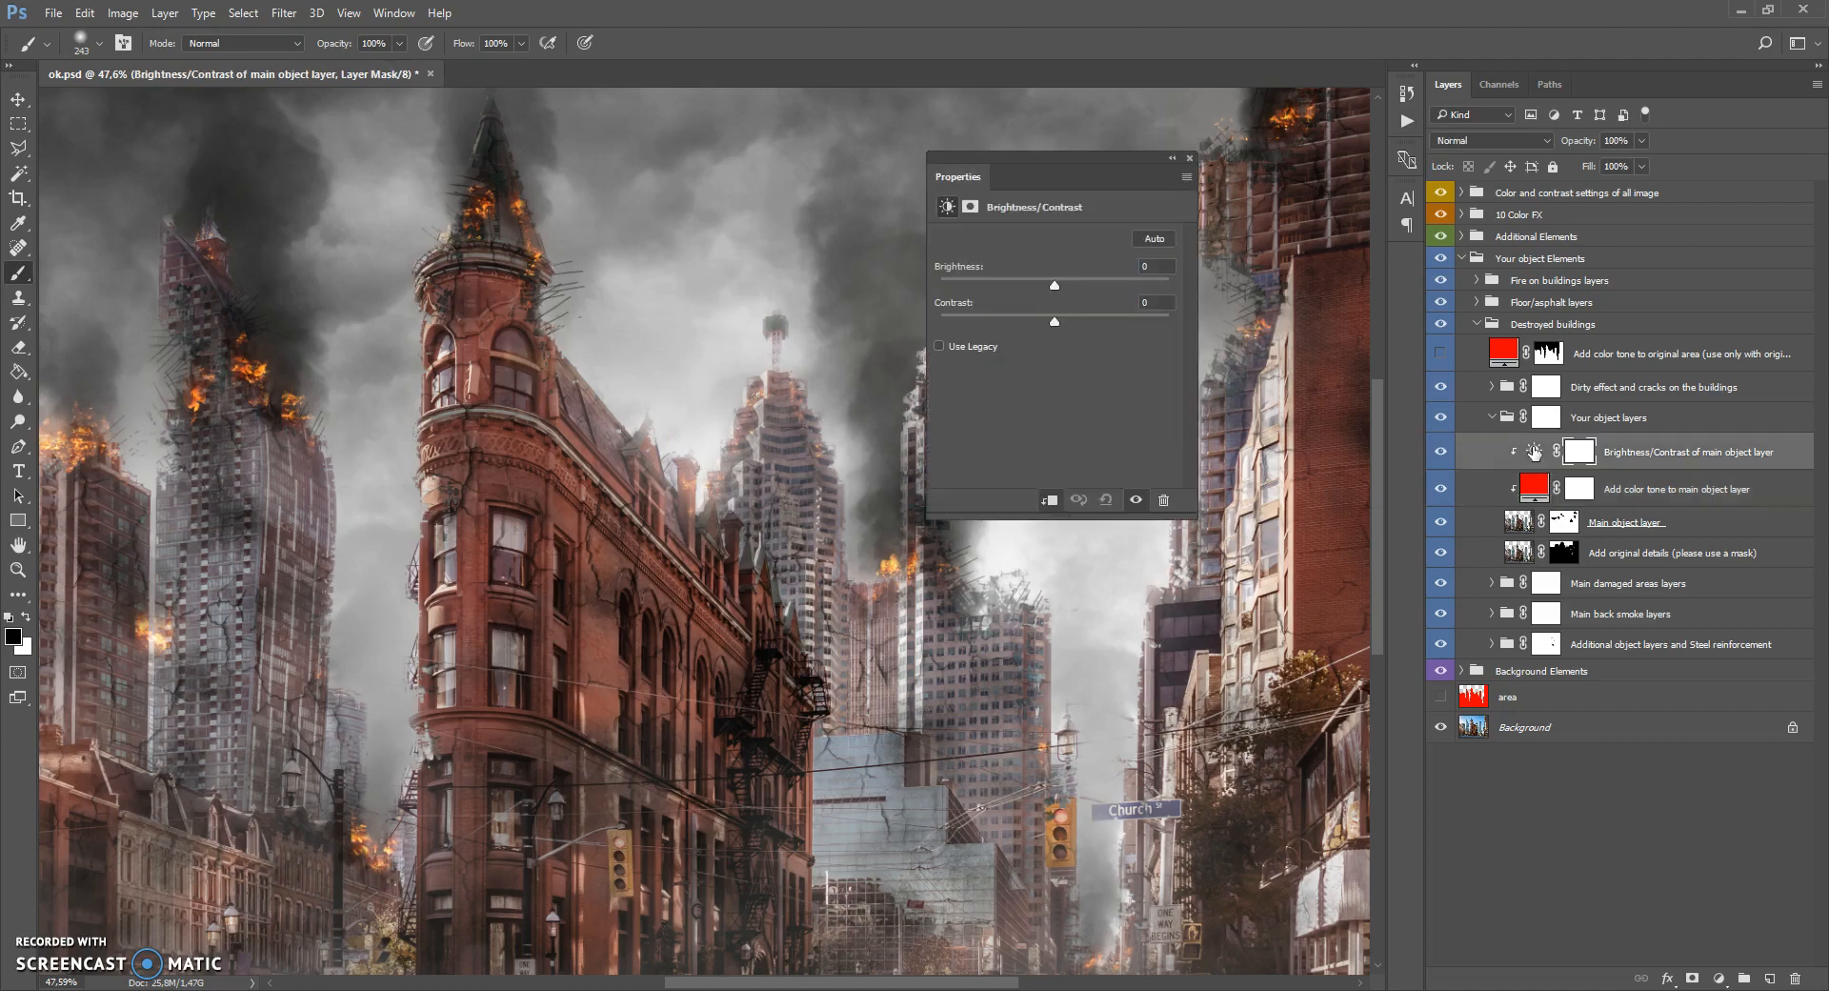
left_click_drag(1058, 285, 1099, 322)
left_click(1189, 159)
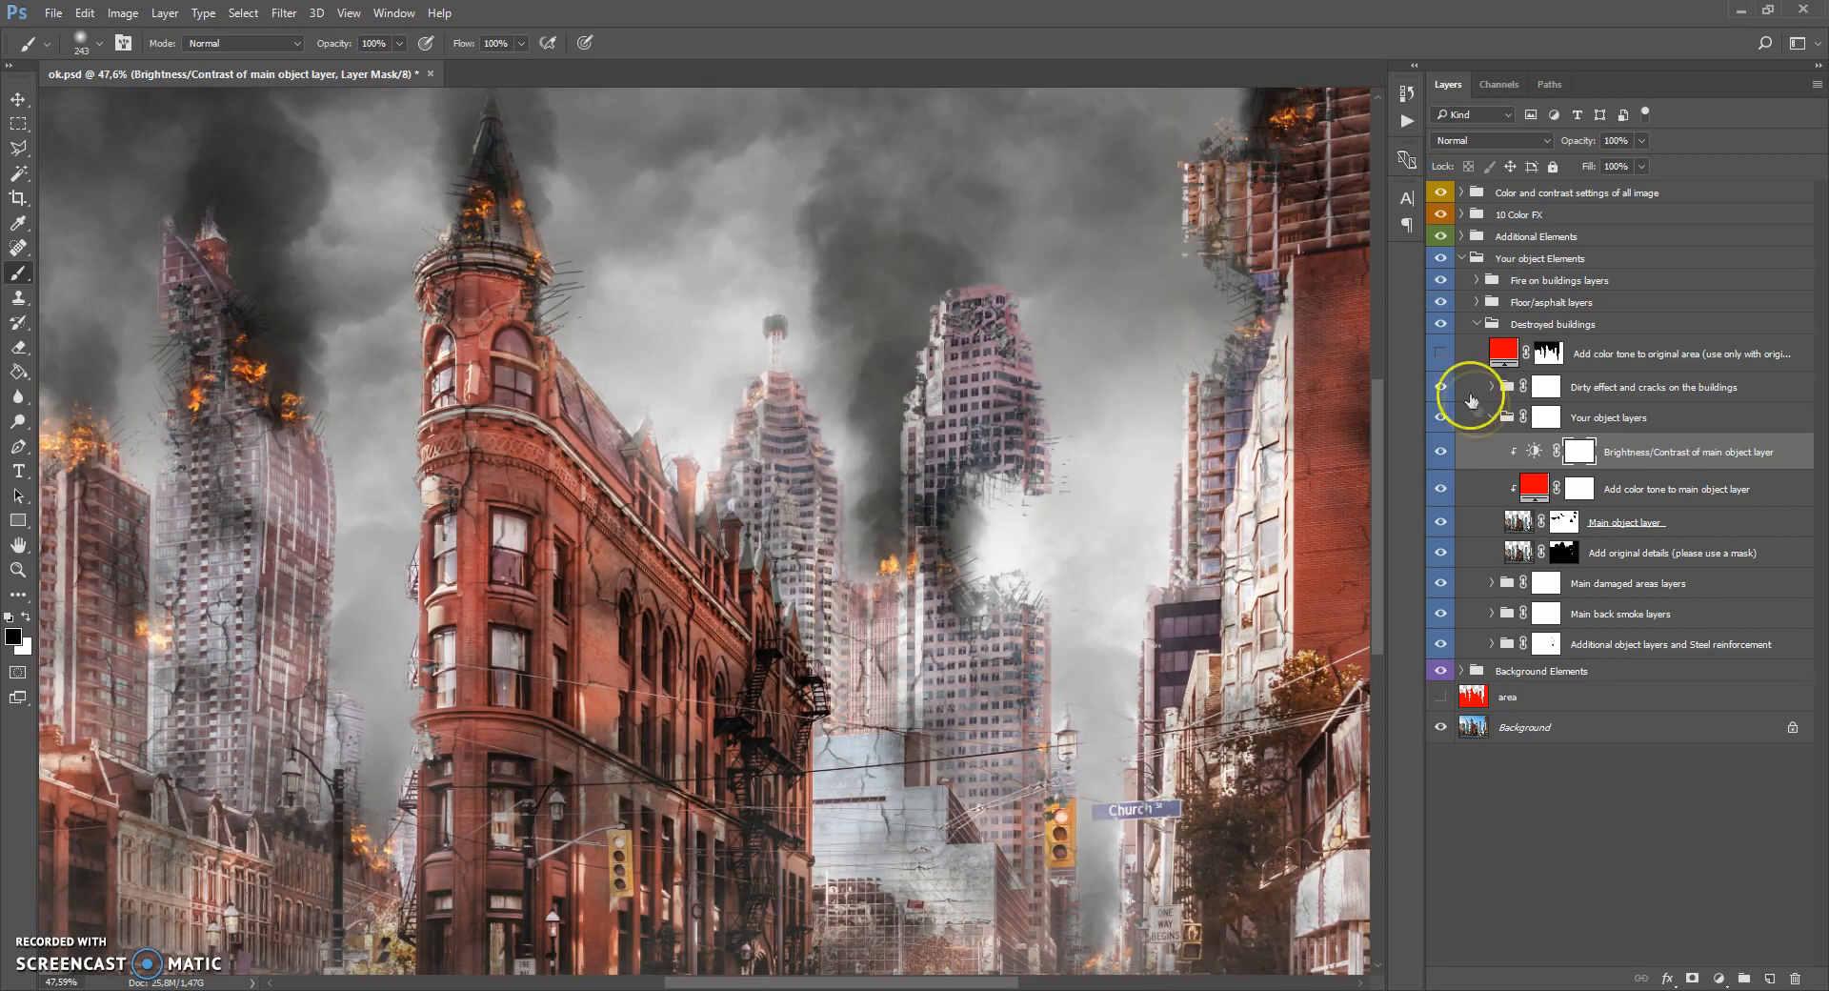
Hide the main object's Brightness/Contrast and color tone layers, and collapse the Your object layers group.
left_click_drag(1441, 452, 1440, 489)
left_click(1509, 419)
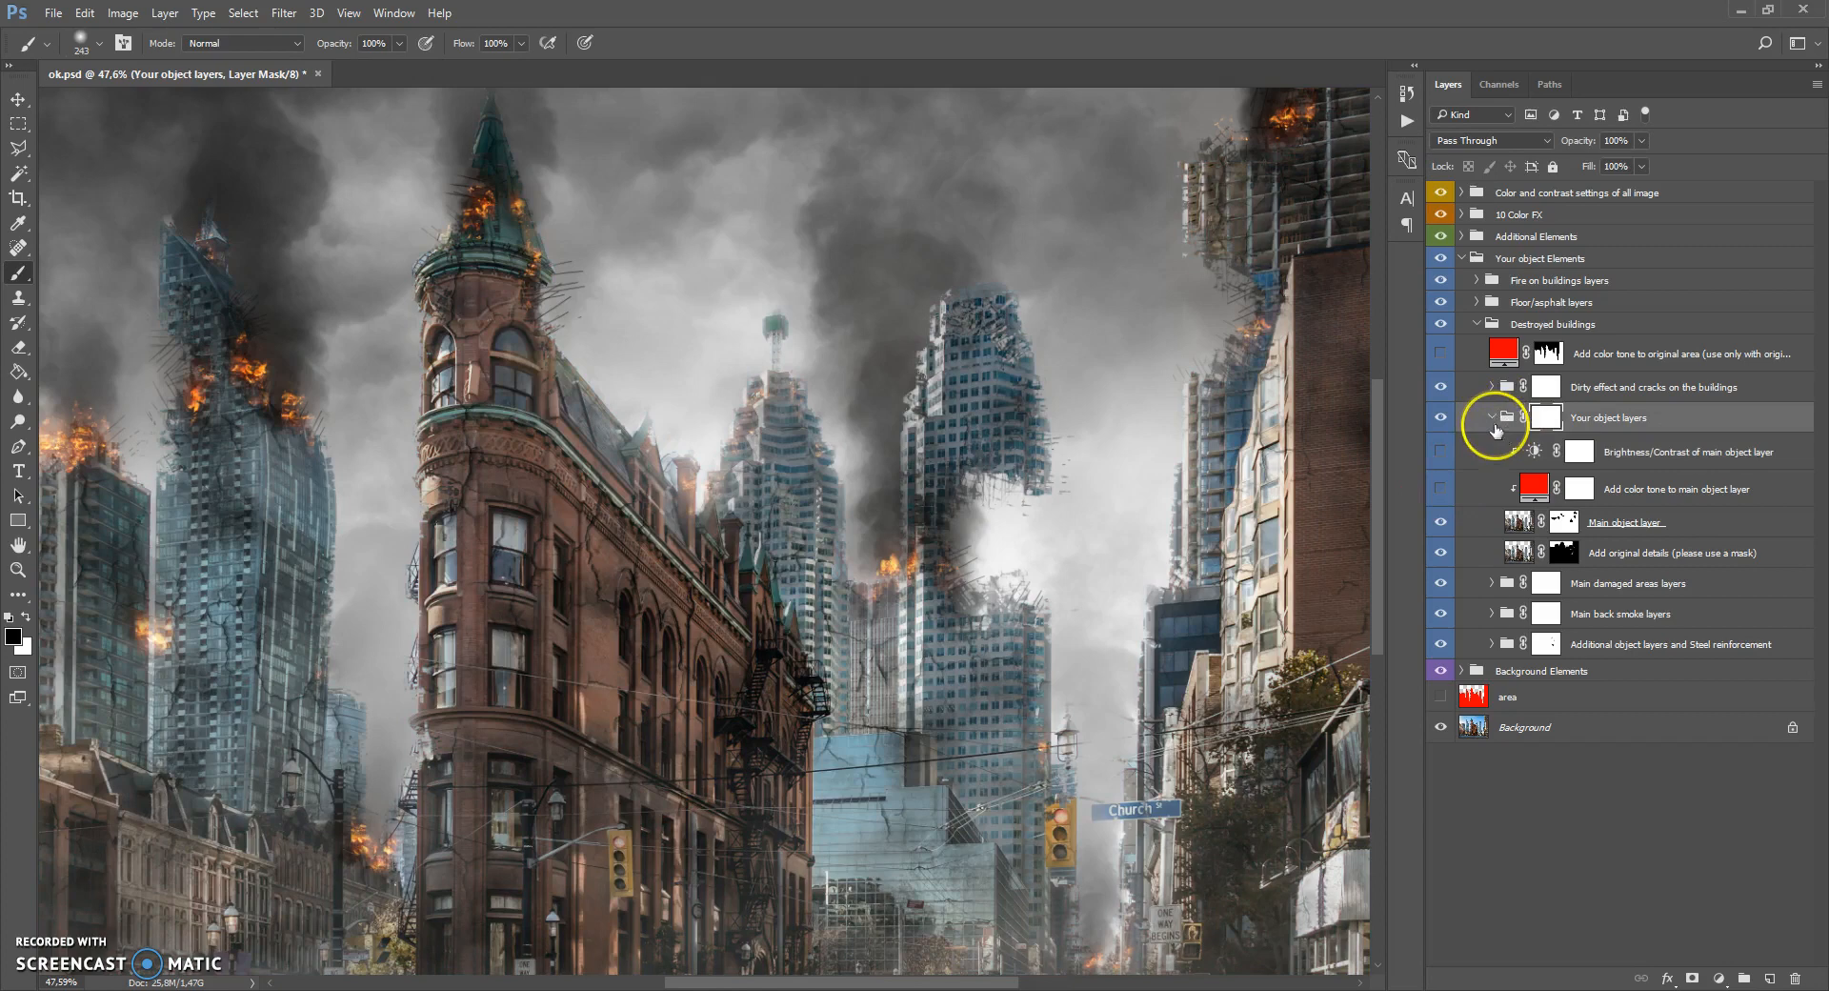
left_click(1492, 417)
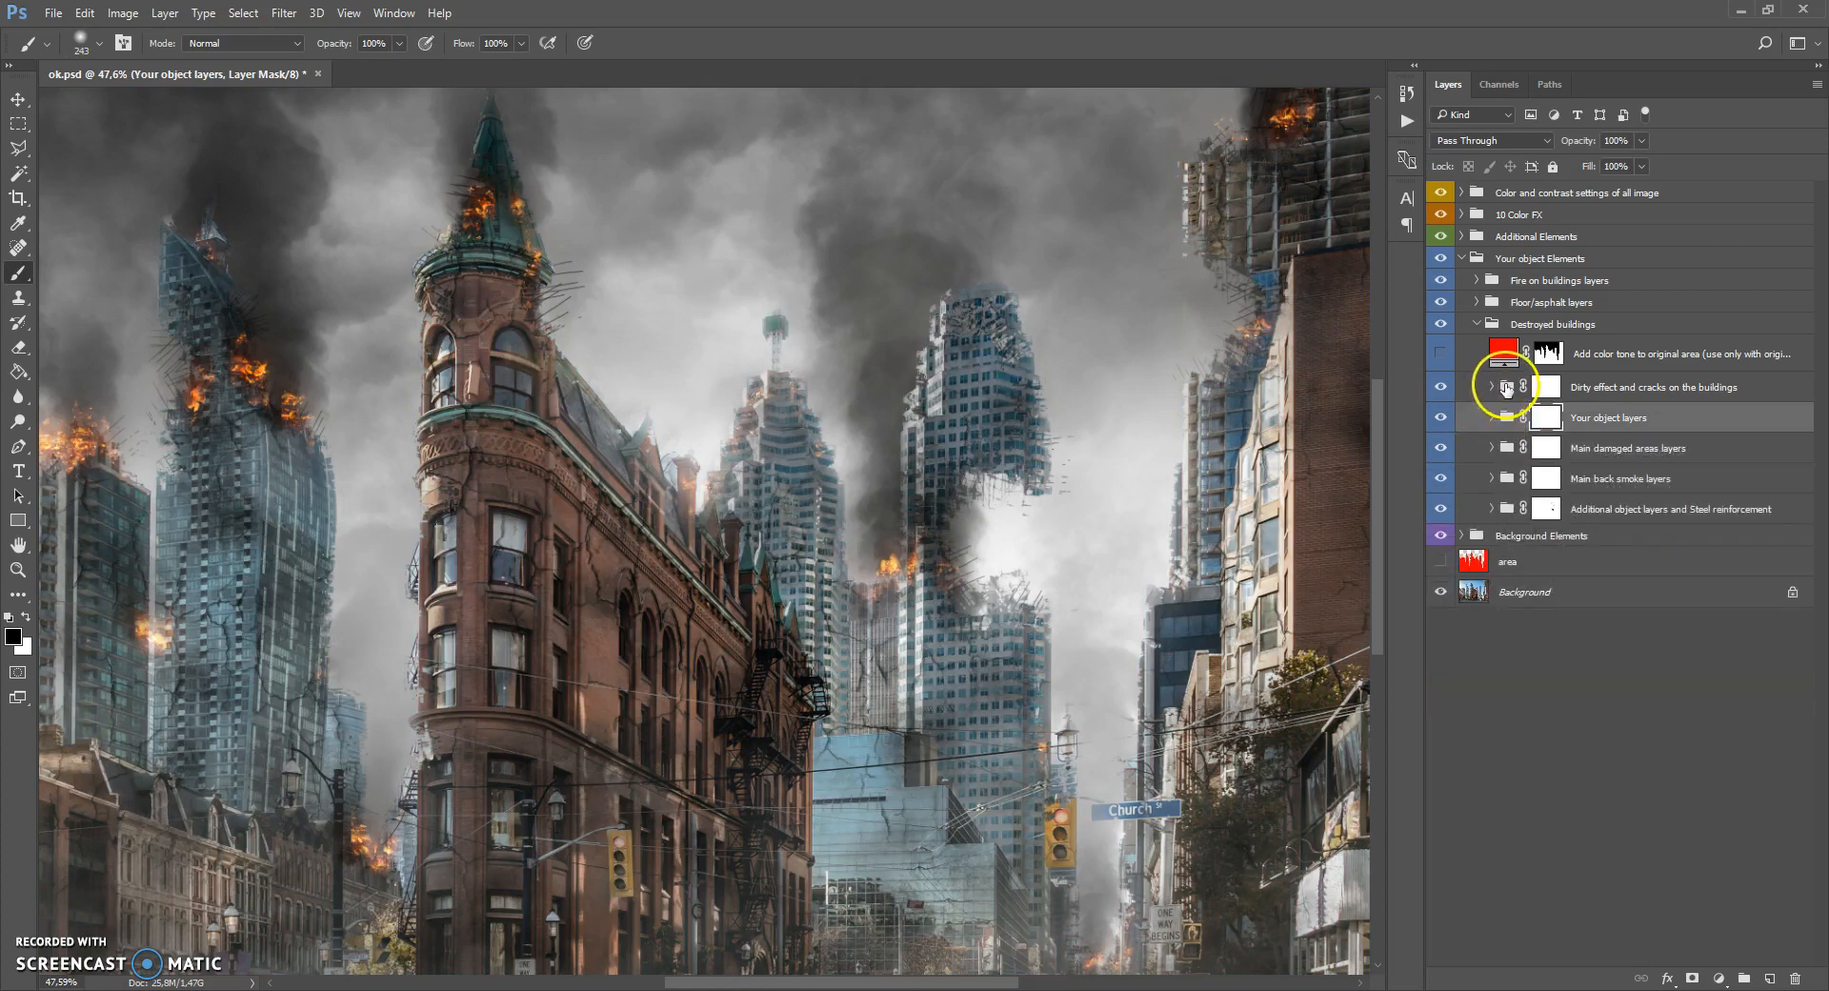
Open the Dirty effect and cracks on the buildings group and check the visibility of Dirty effect on buildings 3.
left_click(1504, 388)
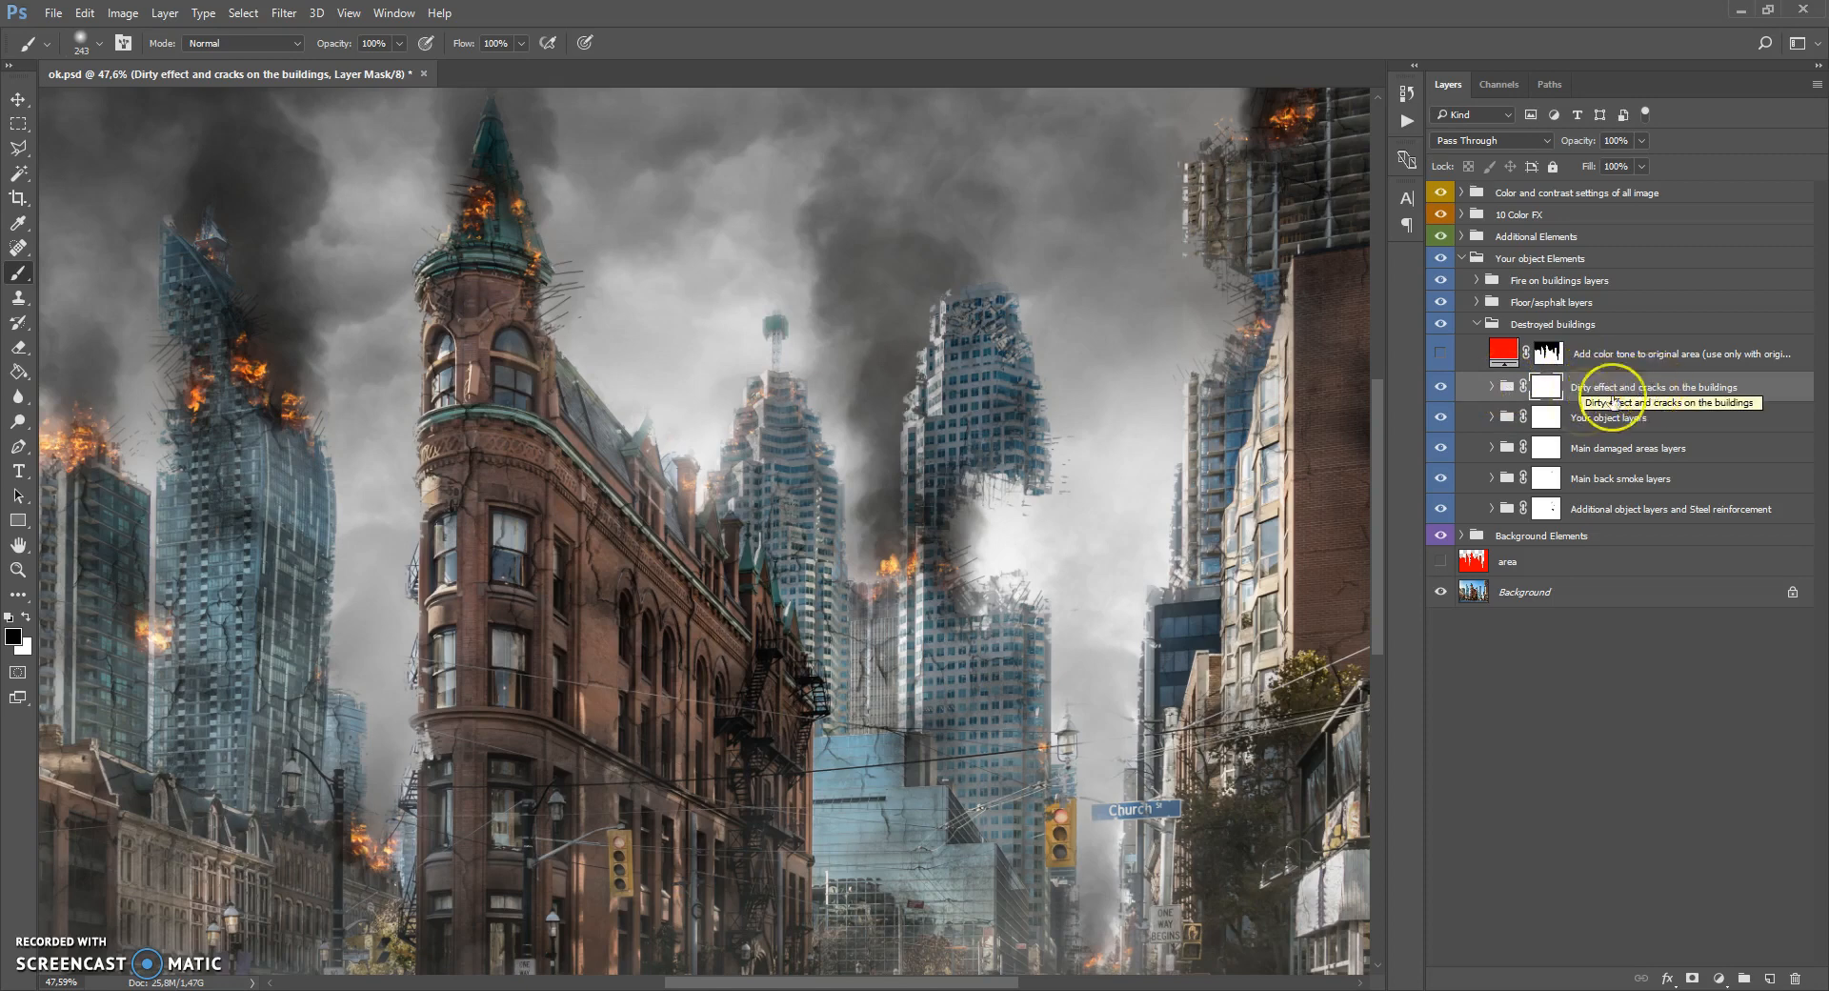
left_click(1492, 386)
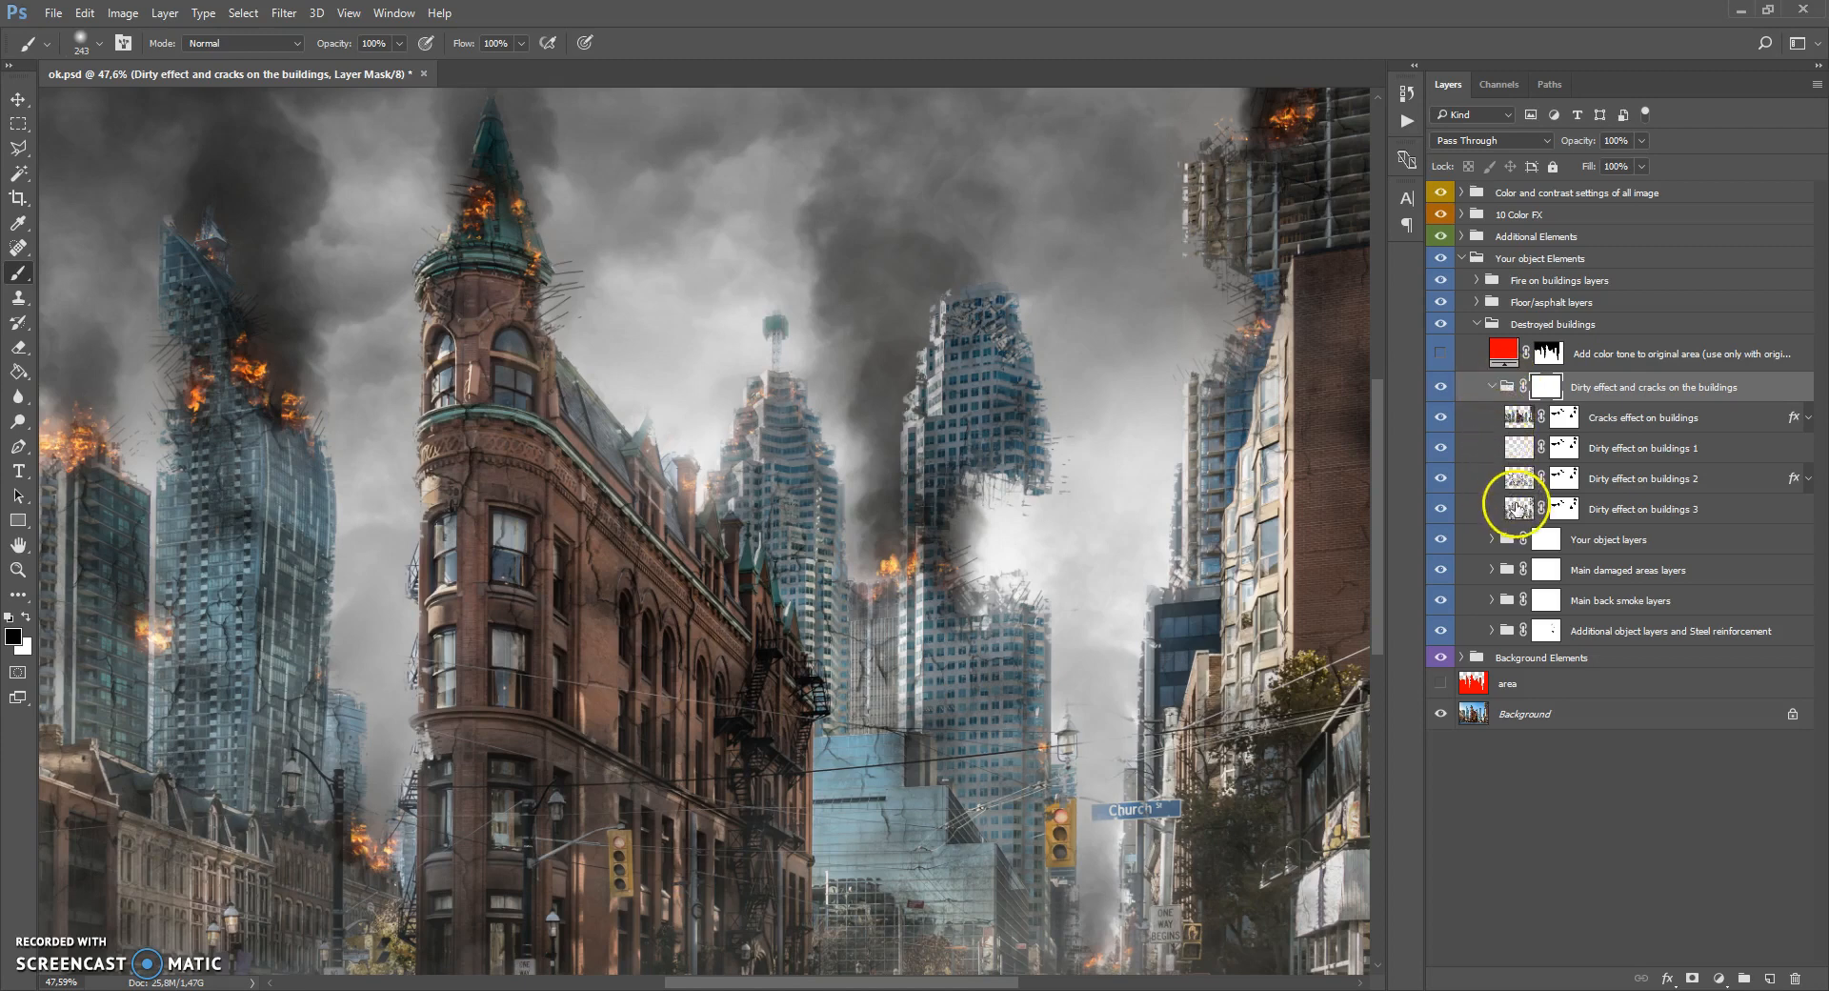
left_click(1515, 511)
left_click(1441, 512)
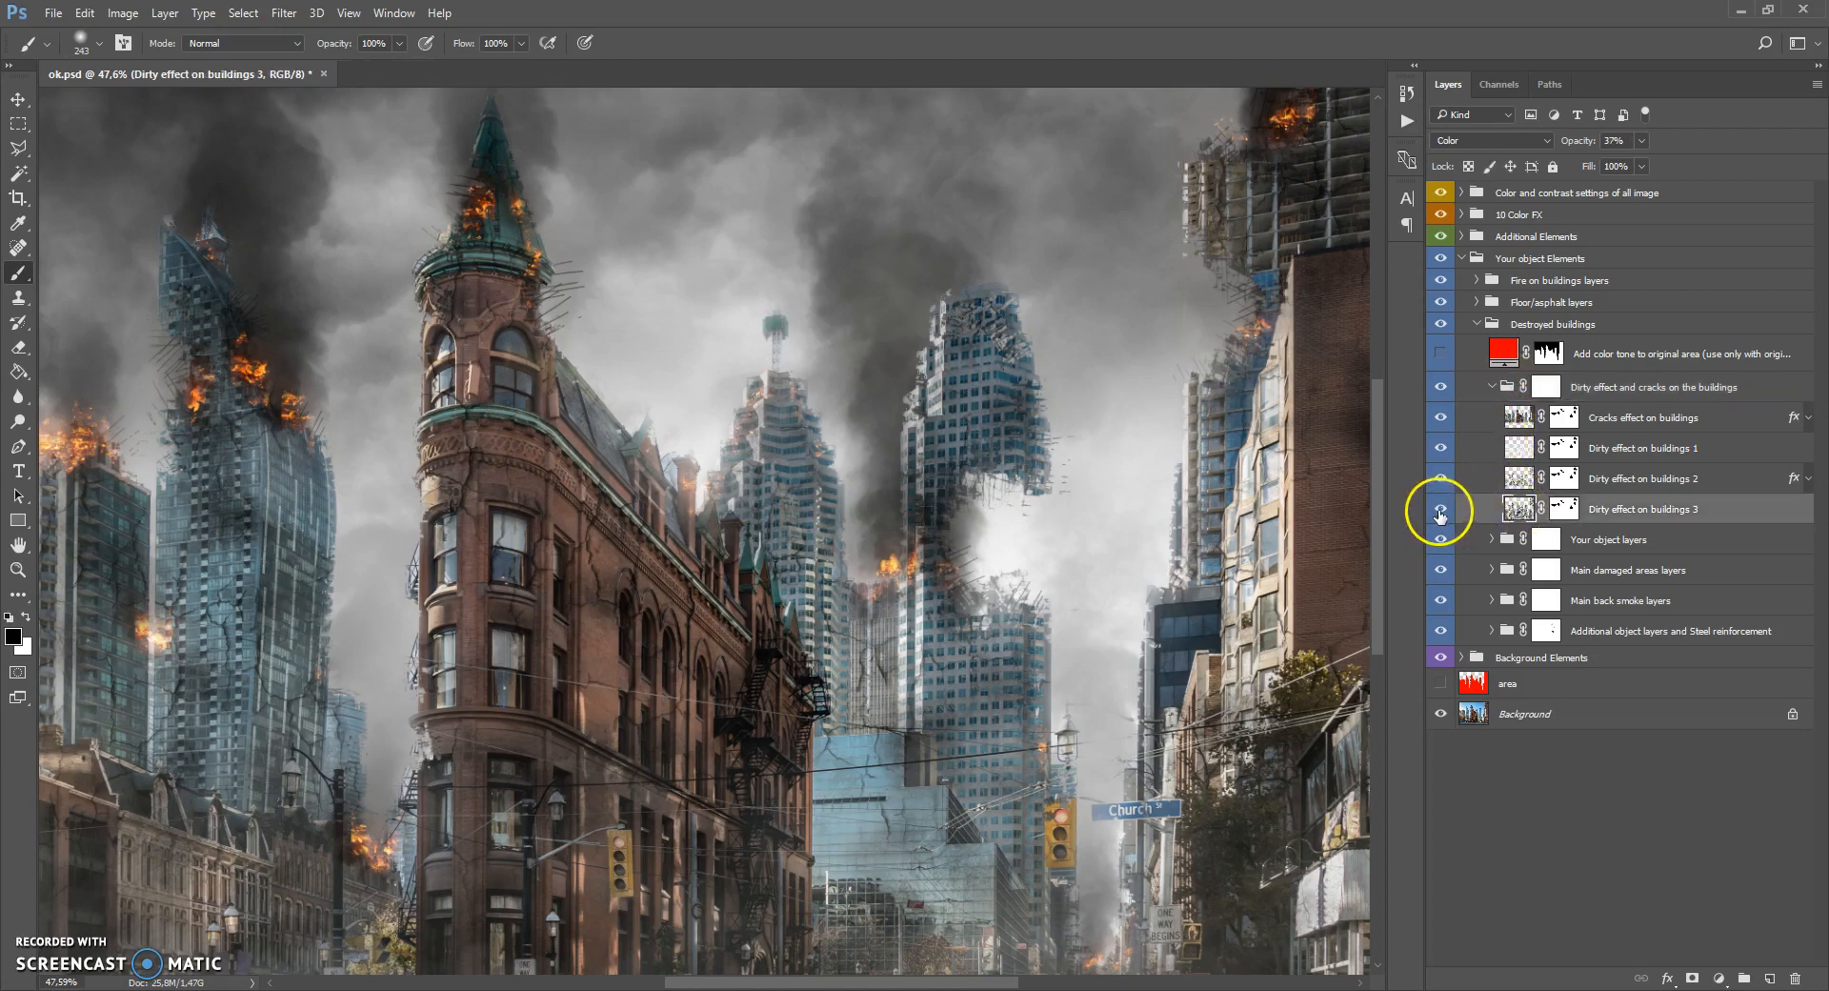
Compare the buildings with and without the Cracks effect on buildings layer by toggling its visibility.
left_click(1517, 416)
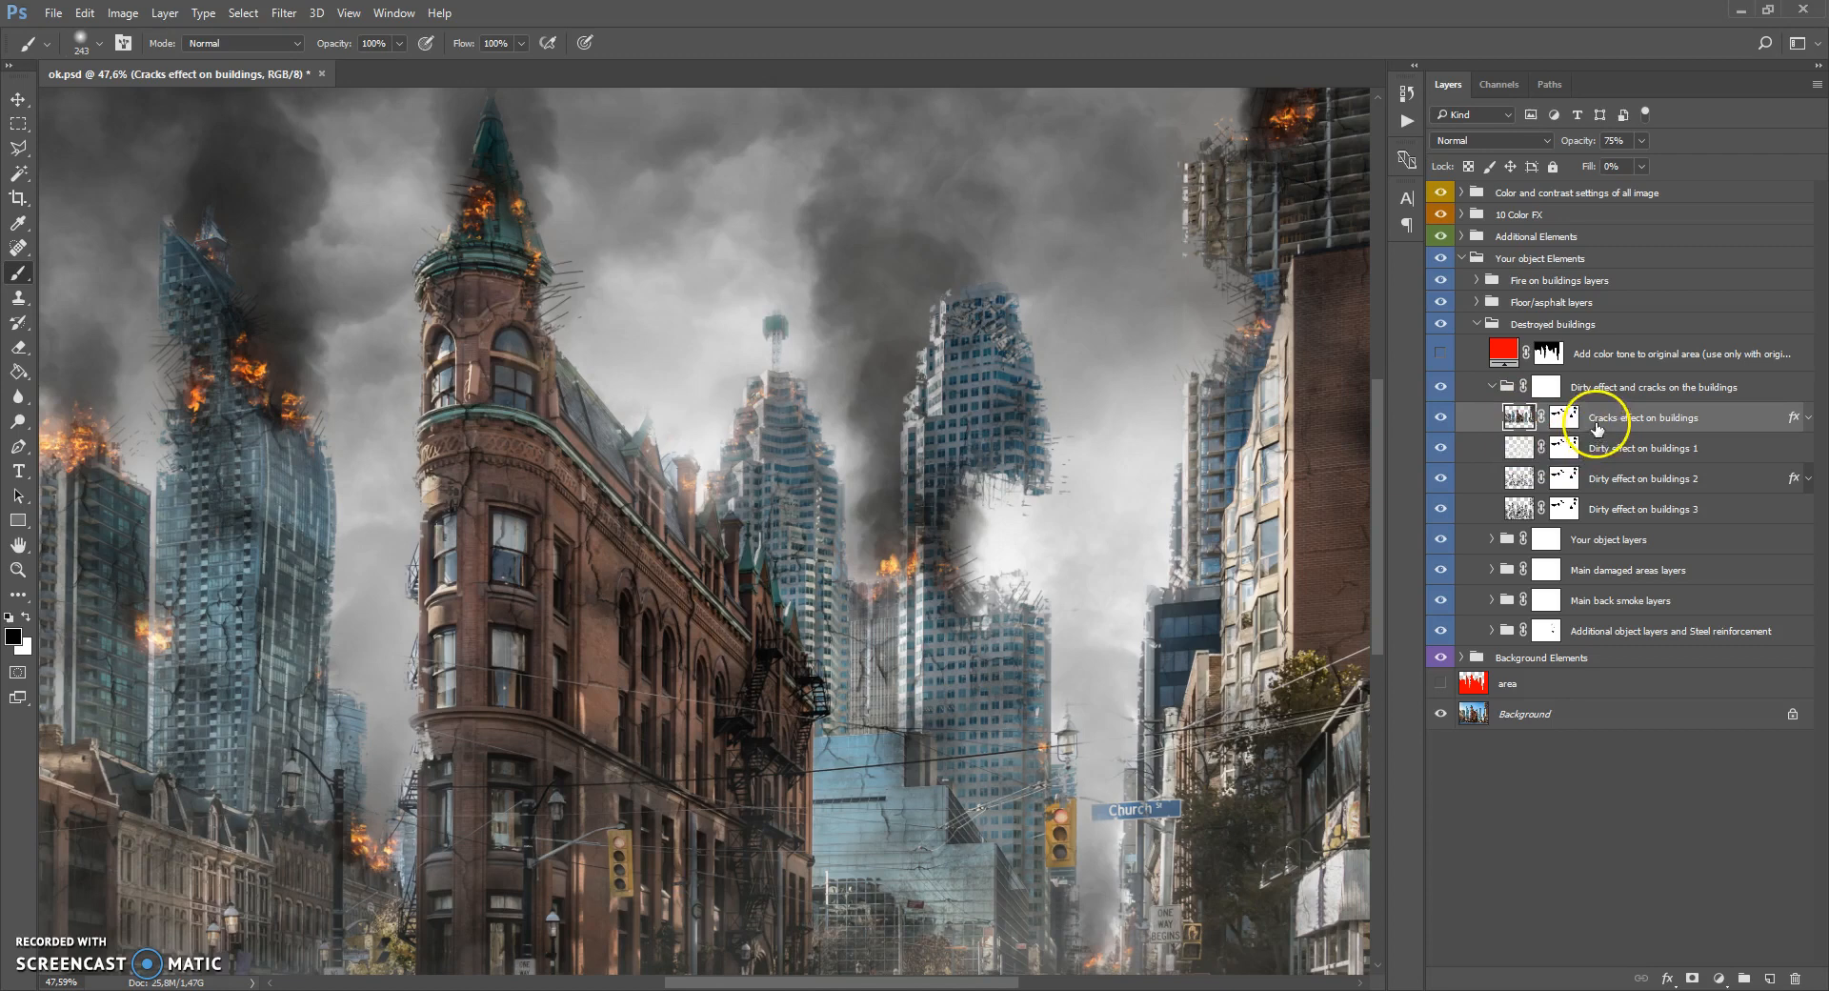
left_click(1440, 416)
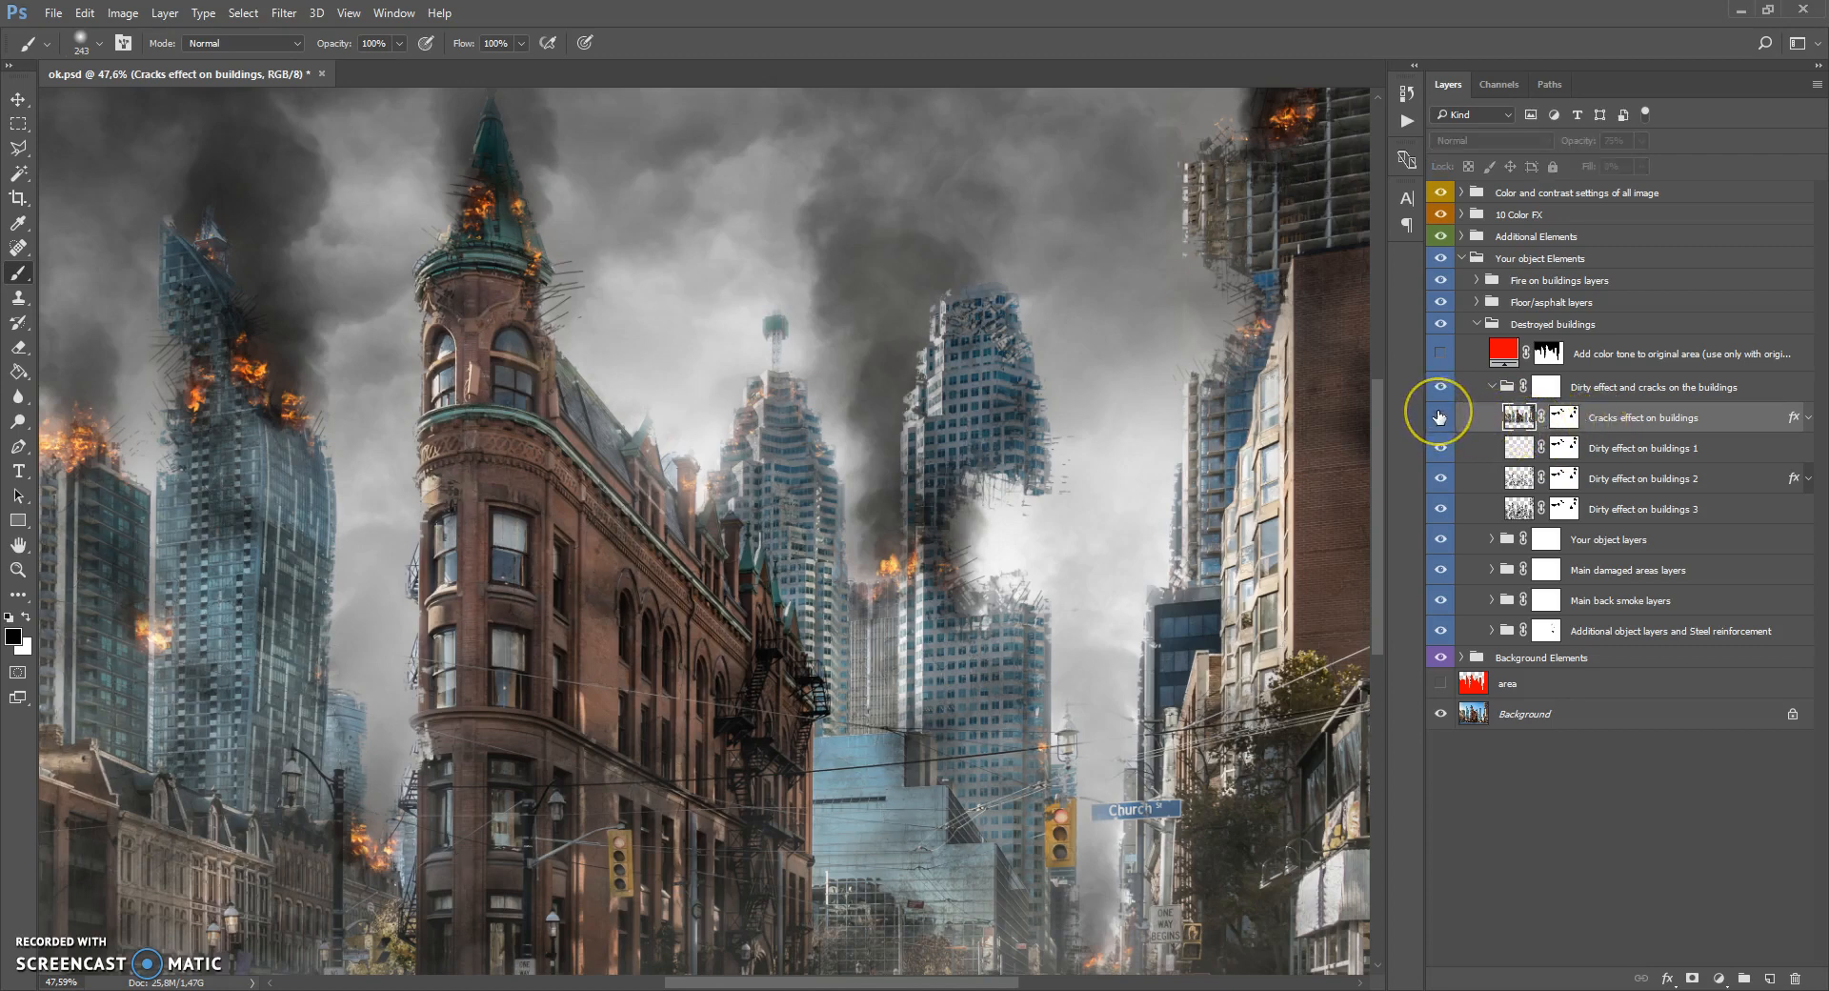
left_click(1441, 416)
left_click(1441, 417)
left_click(1440, 416)
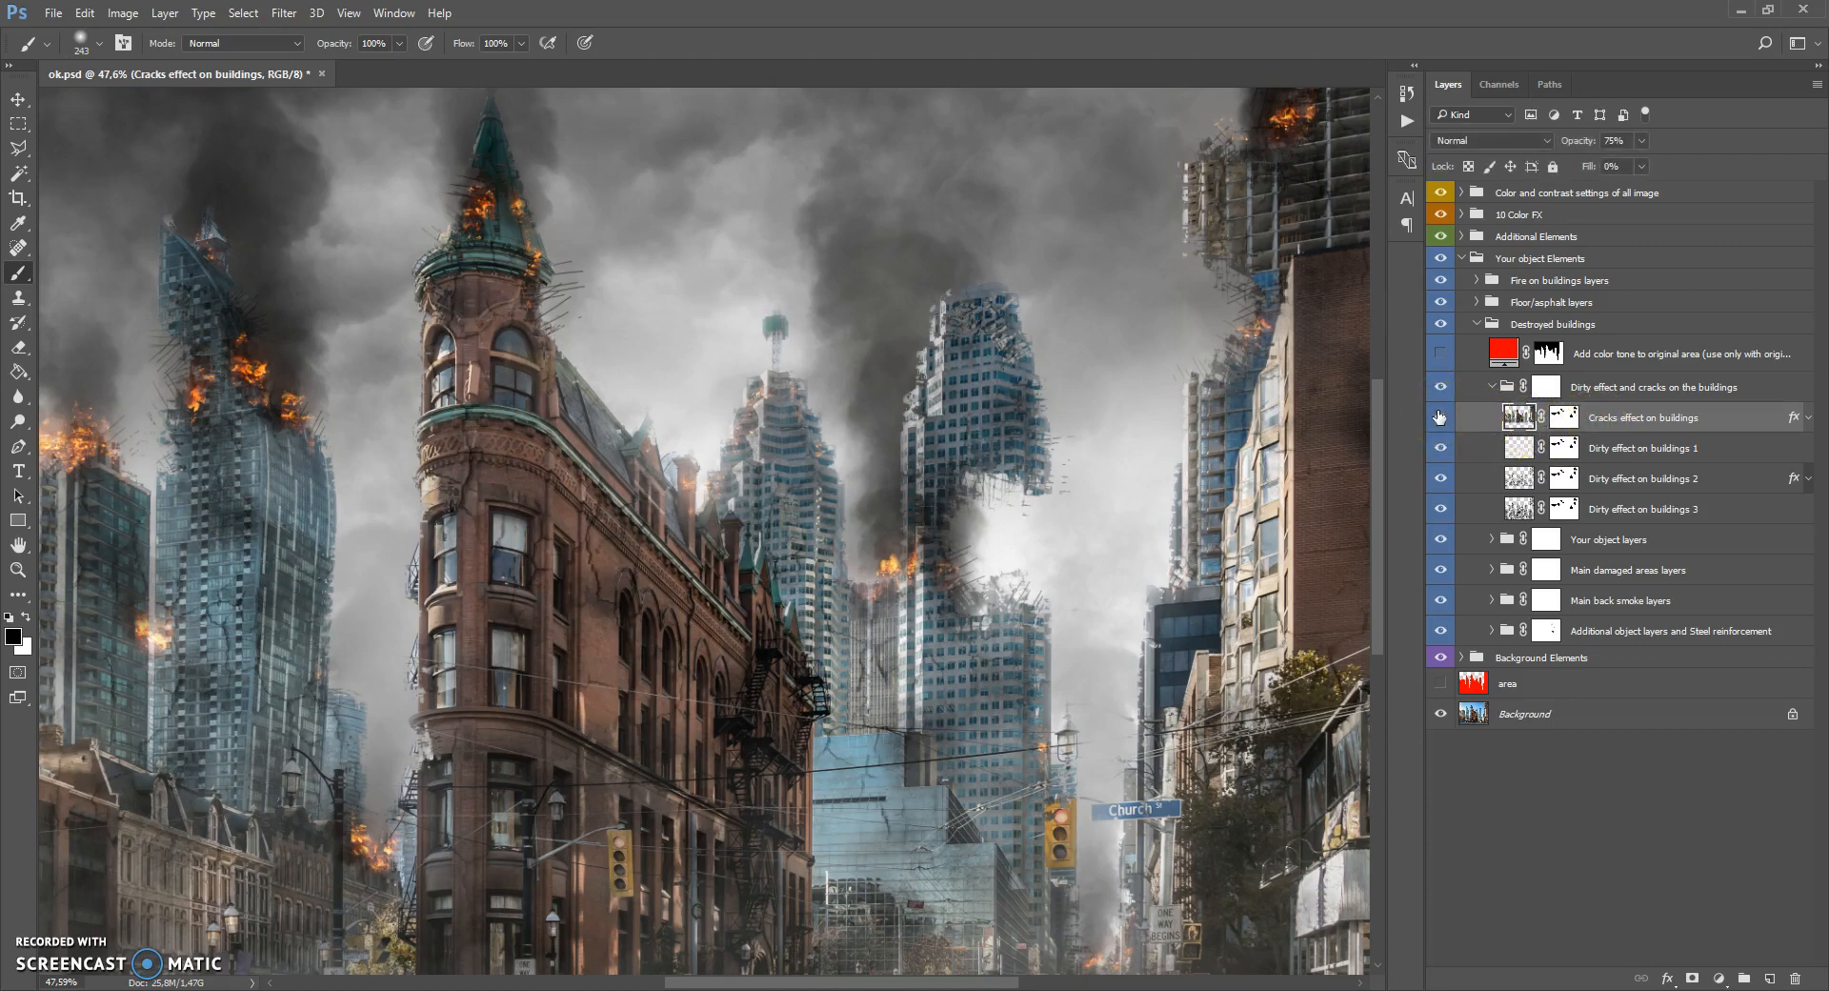
Try repositioning the crack pattern in the Pattern Overlay of the Cracks effect on buildings layer, and cancel the layer style changes.
double_click(1729, 429)
left_click(1143, 699)
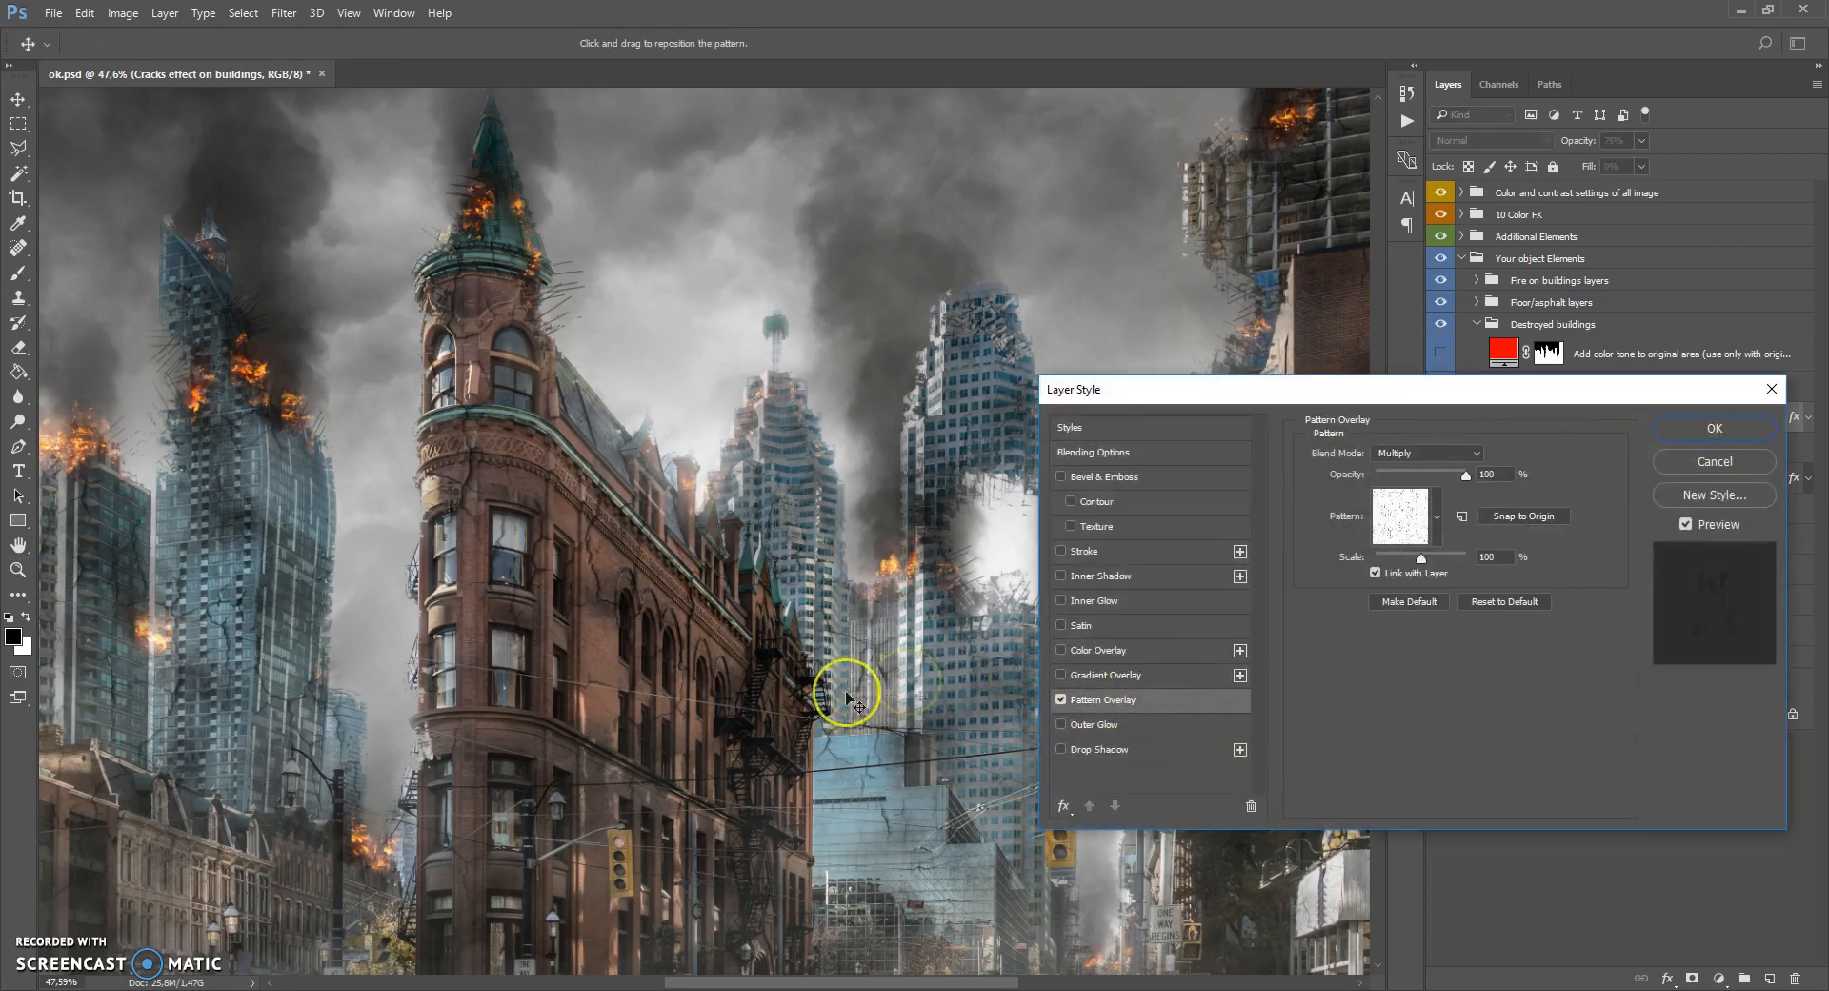
left_click_drag(798, 700, 1029, 657)
left_click(1759, 465)
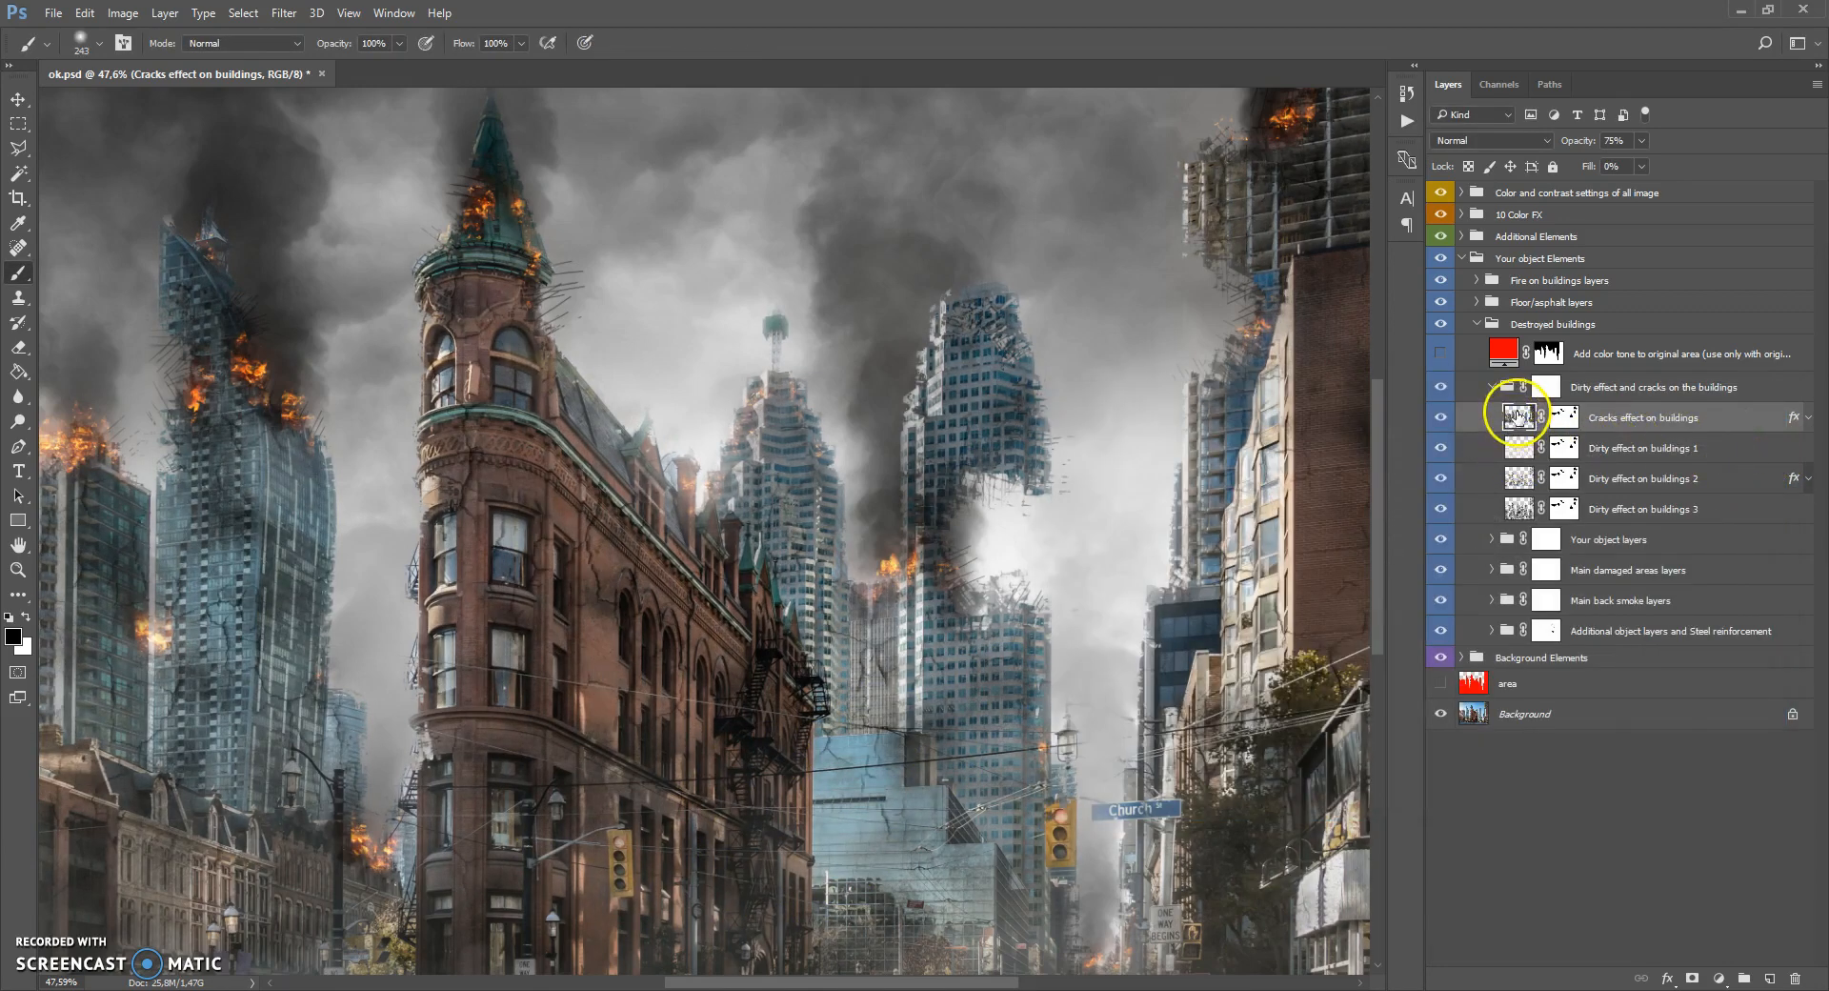
Compare the buildings with and without the Dirty effect on buildings 1 and Dirty effect on buildings 2 layers.
left_click(1518, 448)
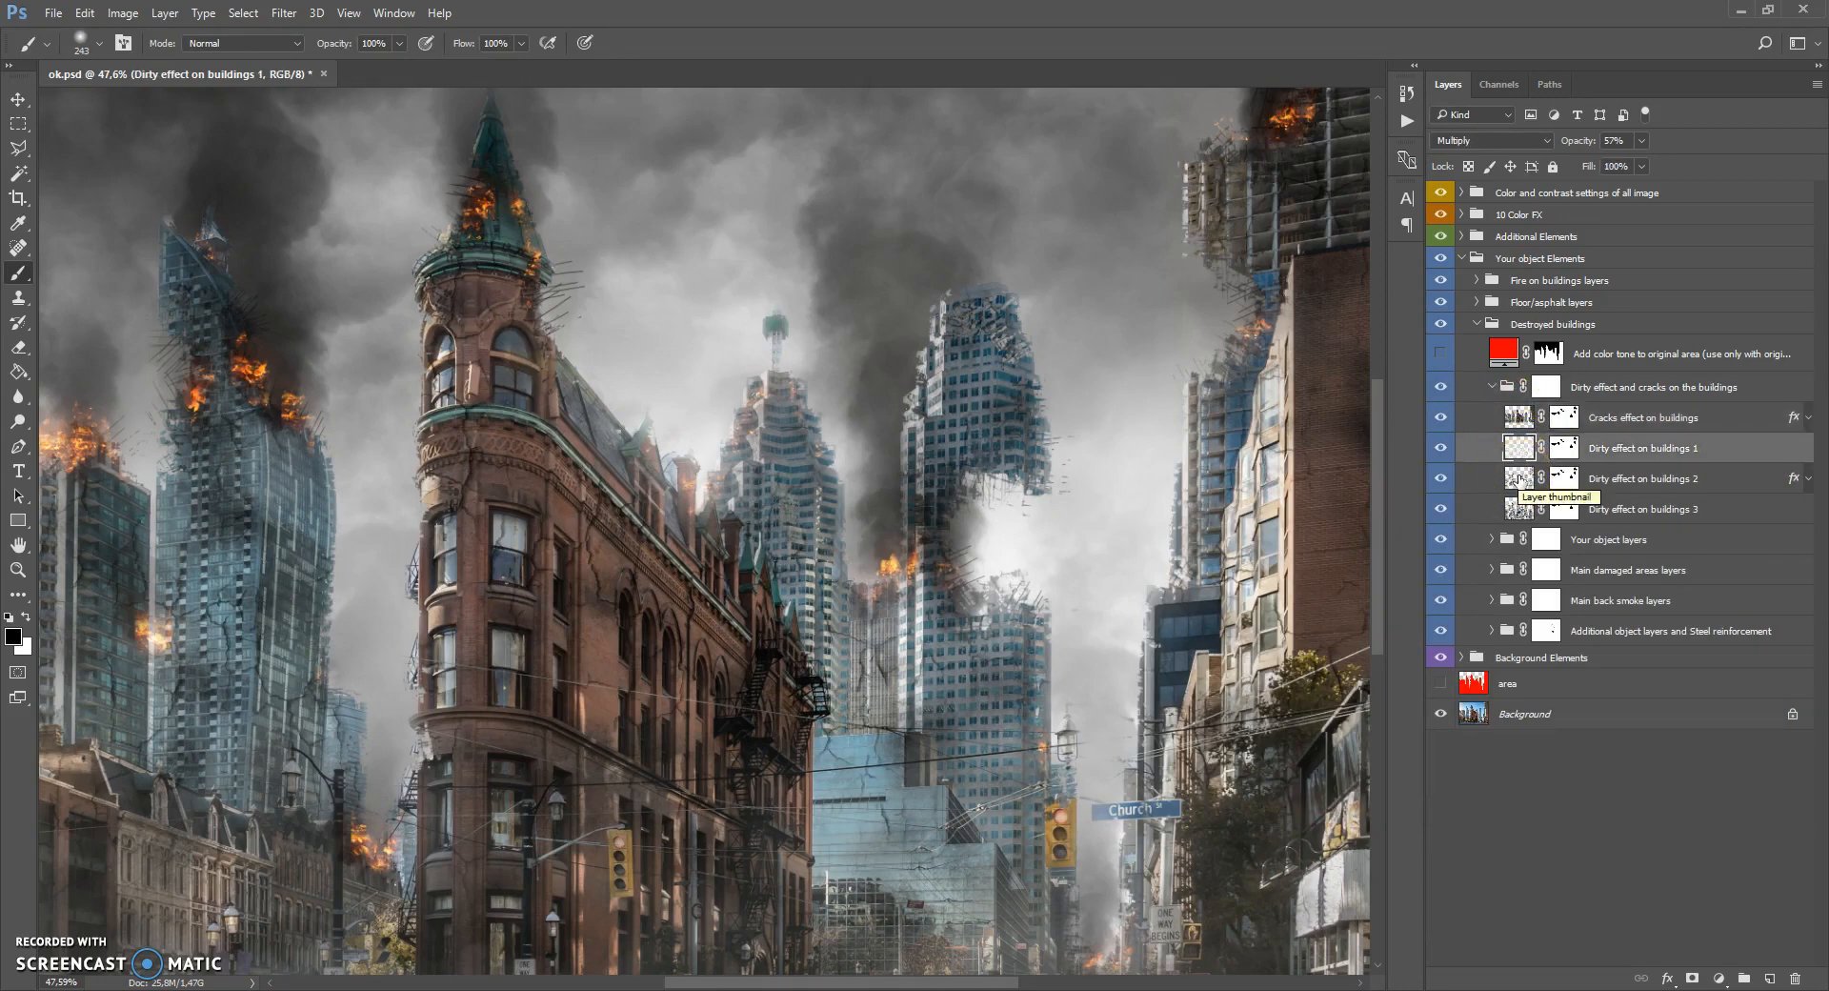
left_click(1442, 449)
left_click(1443, 449)
left_click(1443, 479)
left_click(1442, 479)
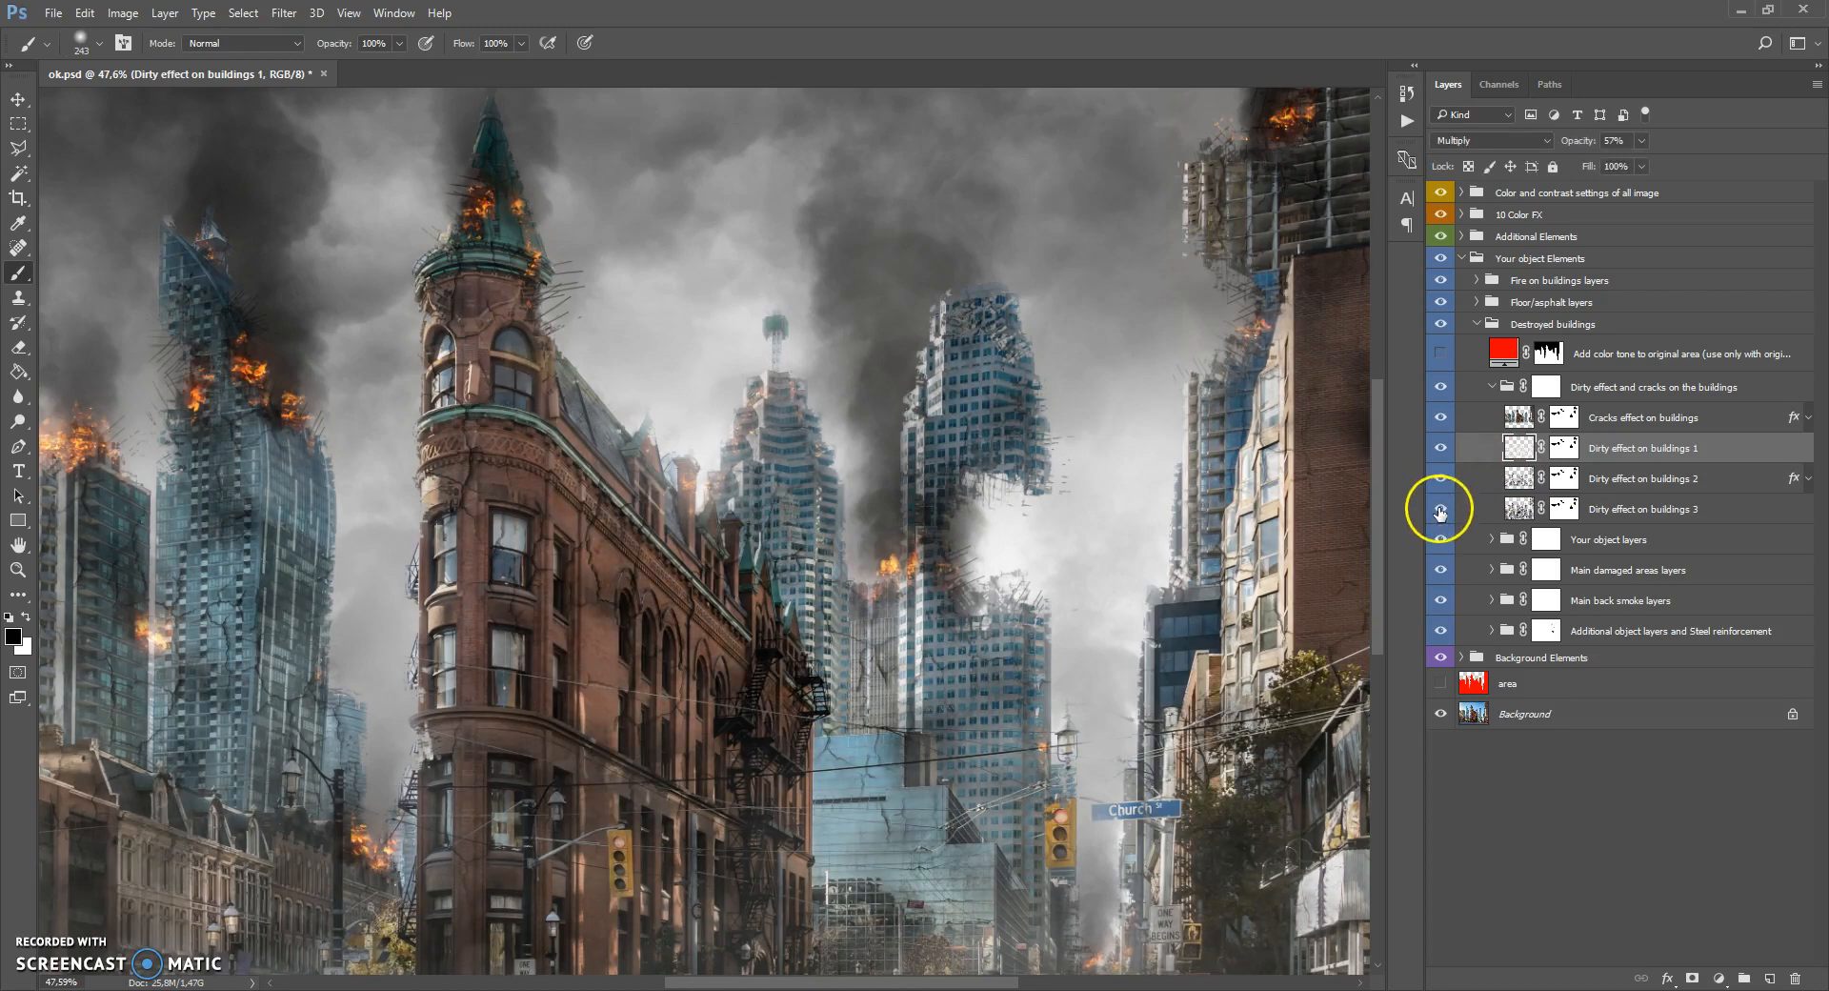
Collapse the Dirty effect and cracks group and the Destroyed buildings group, with the whole image fitted on screen.
left_click(1503, 364)
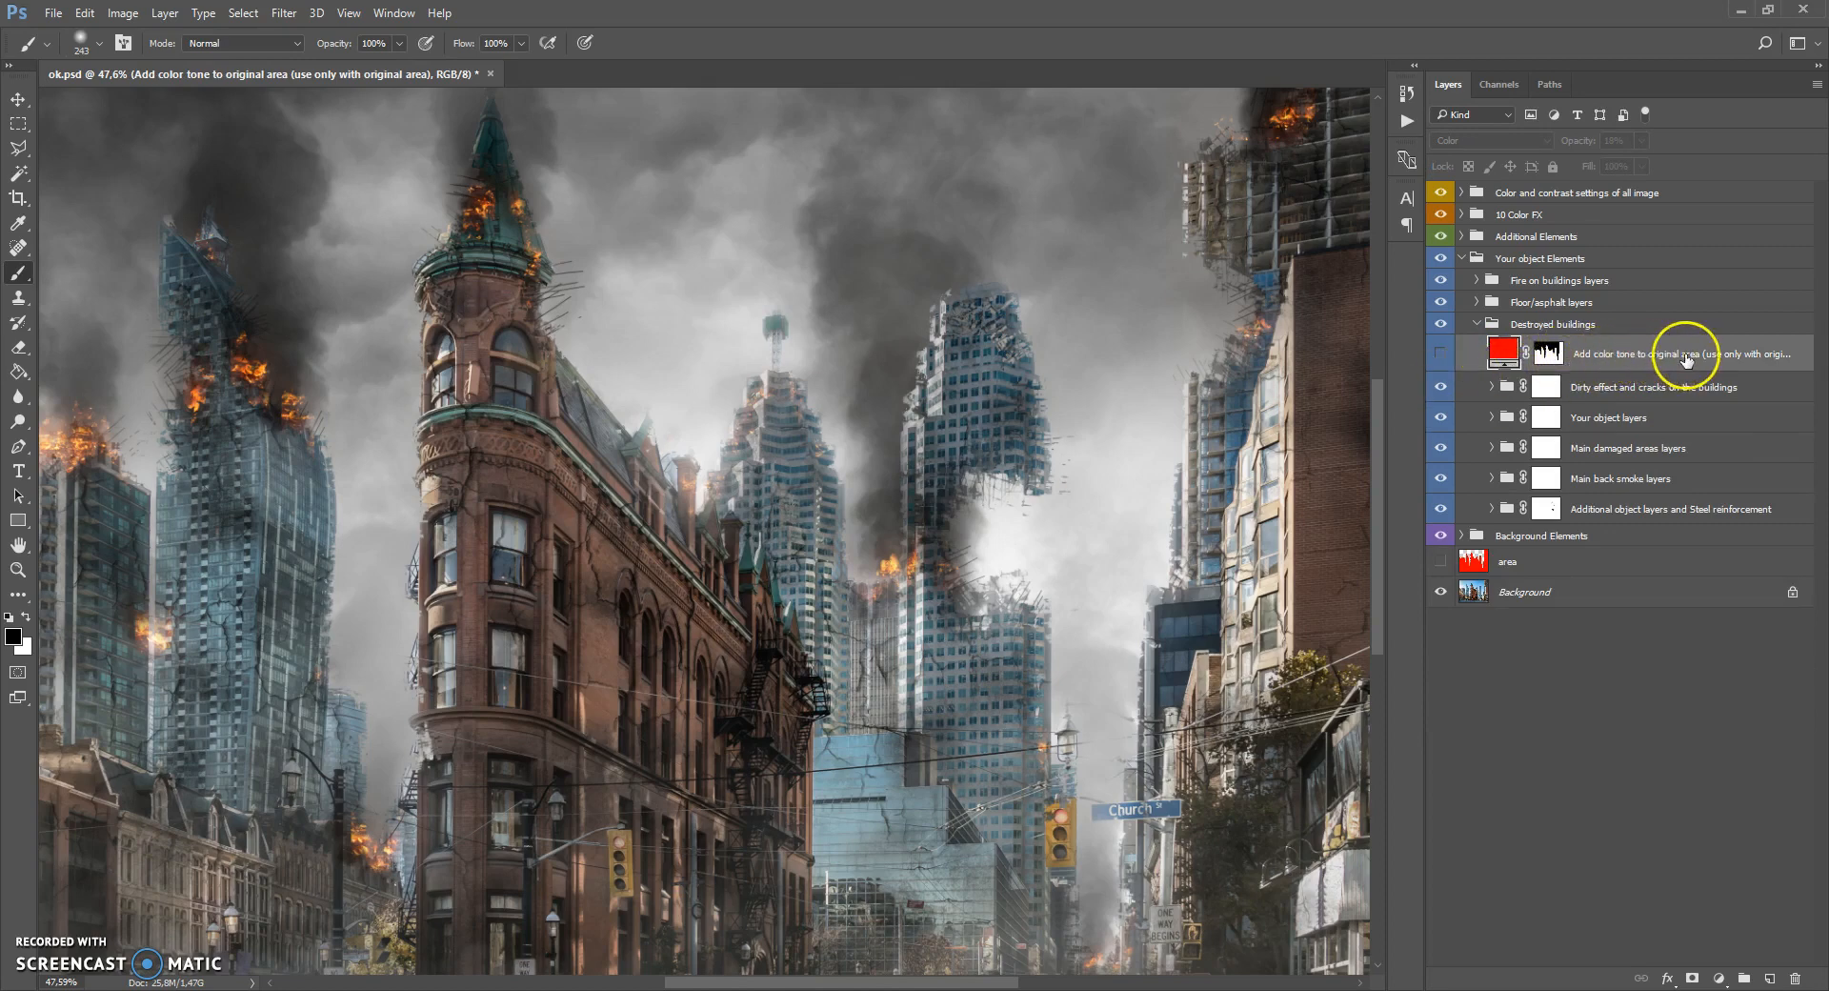
key("ctrl+0")
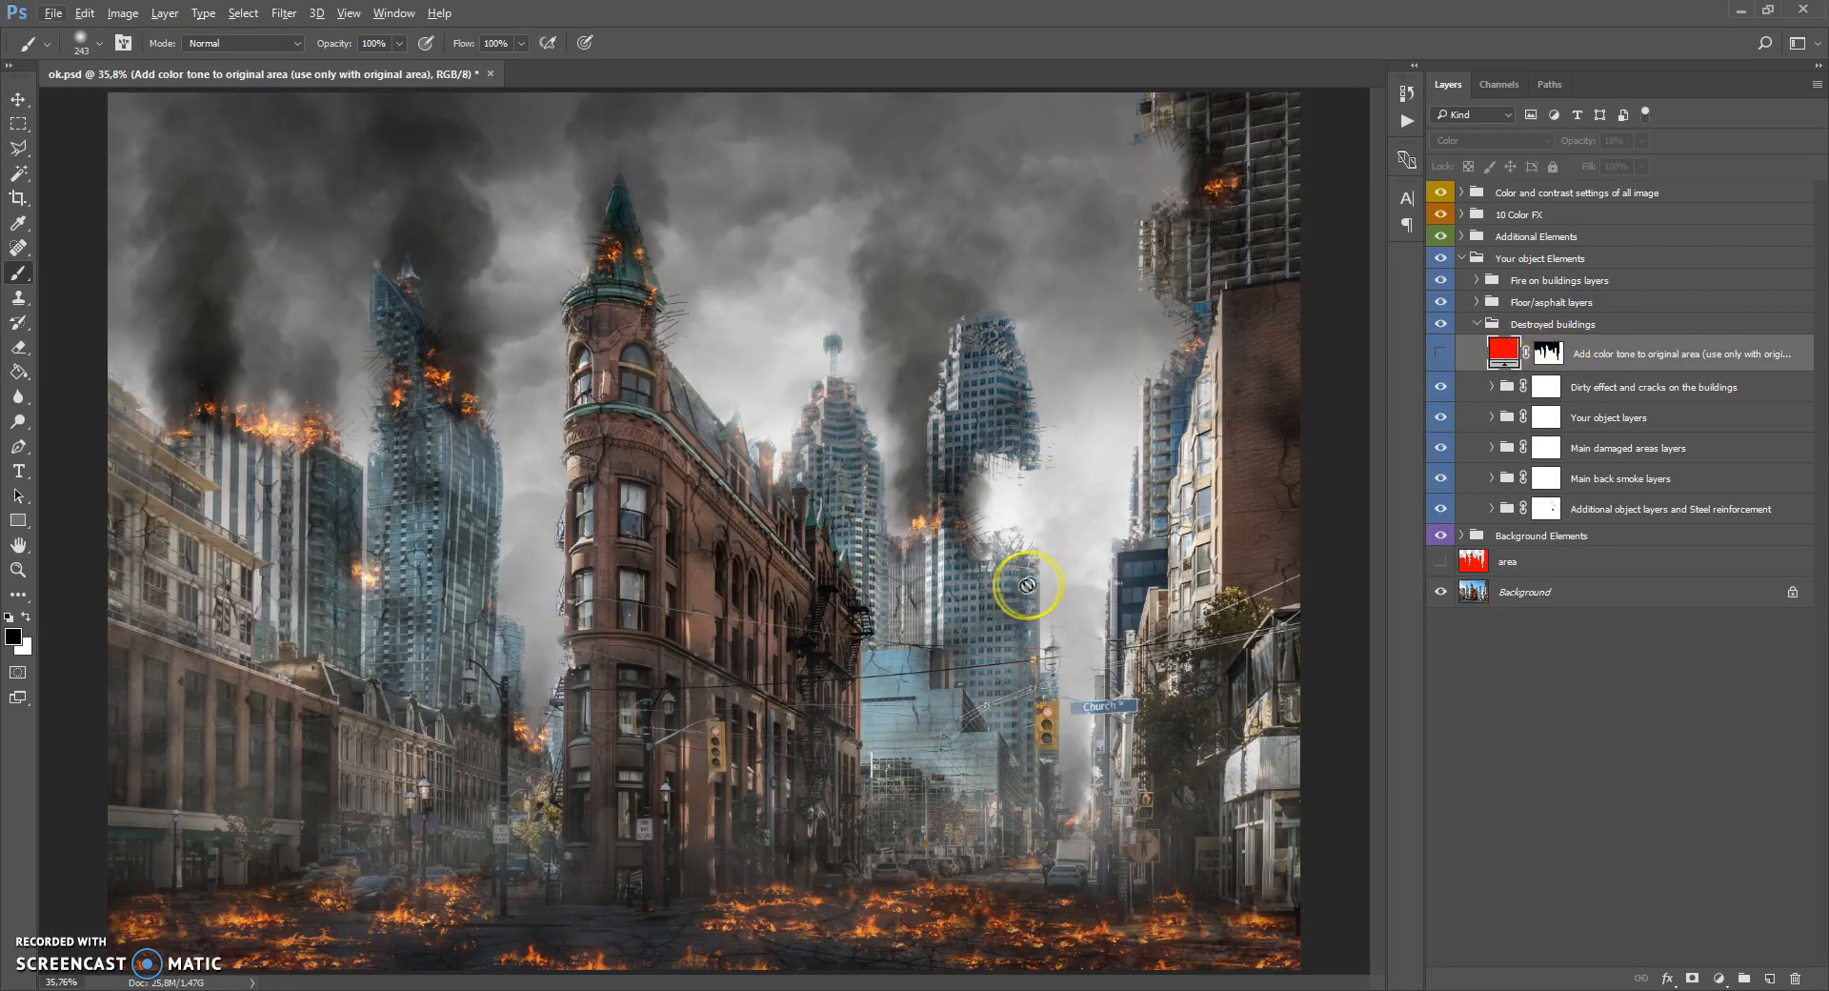
left_click(1476, 325)
Open the Floor/asphalt layers group and compare the street with and without it by toggling the group's visibility.
left_click(1492, 303)
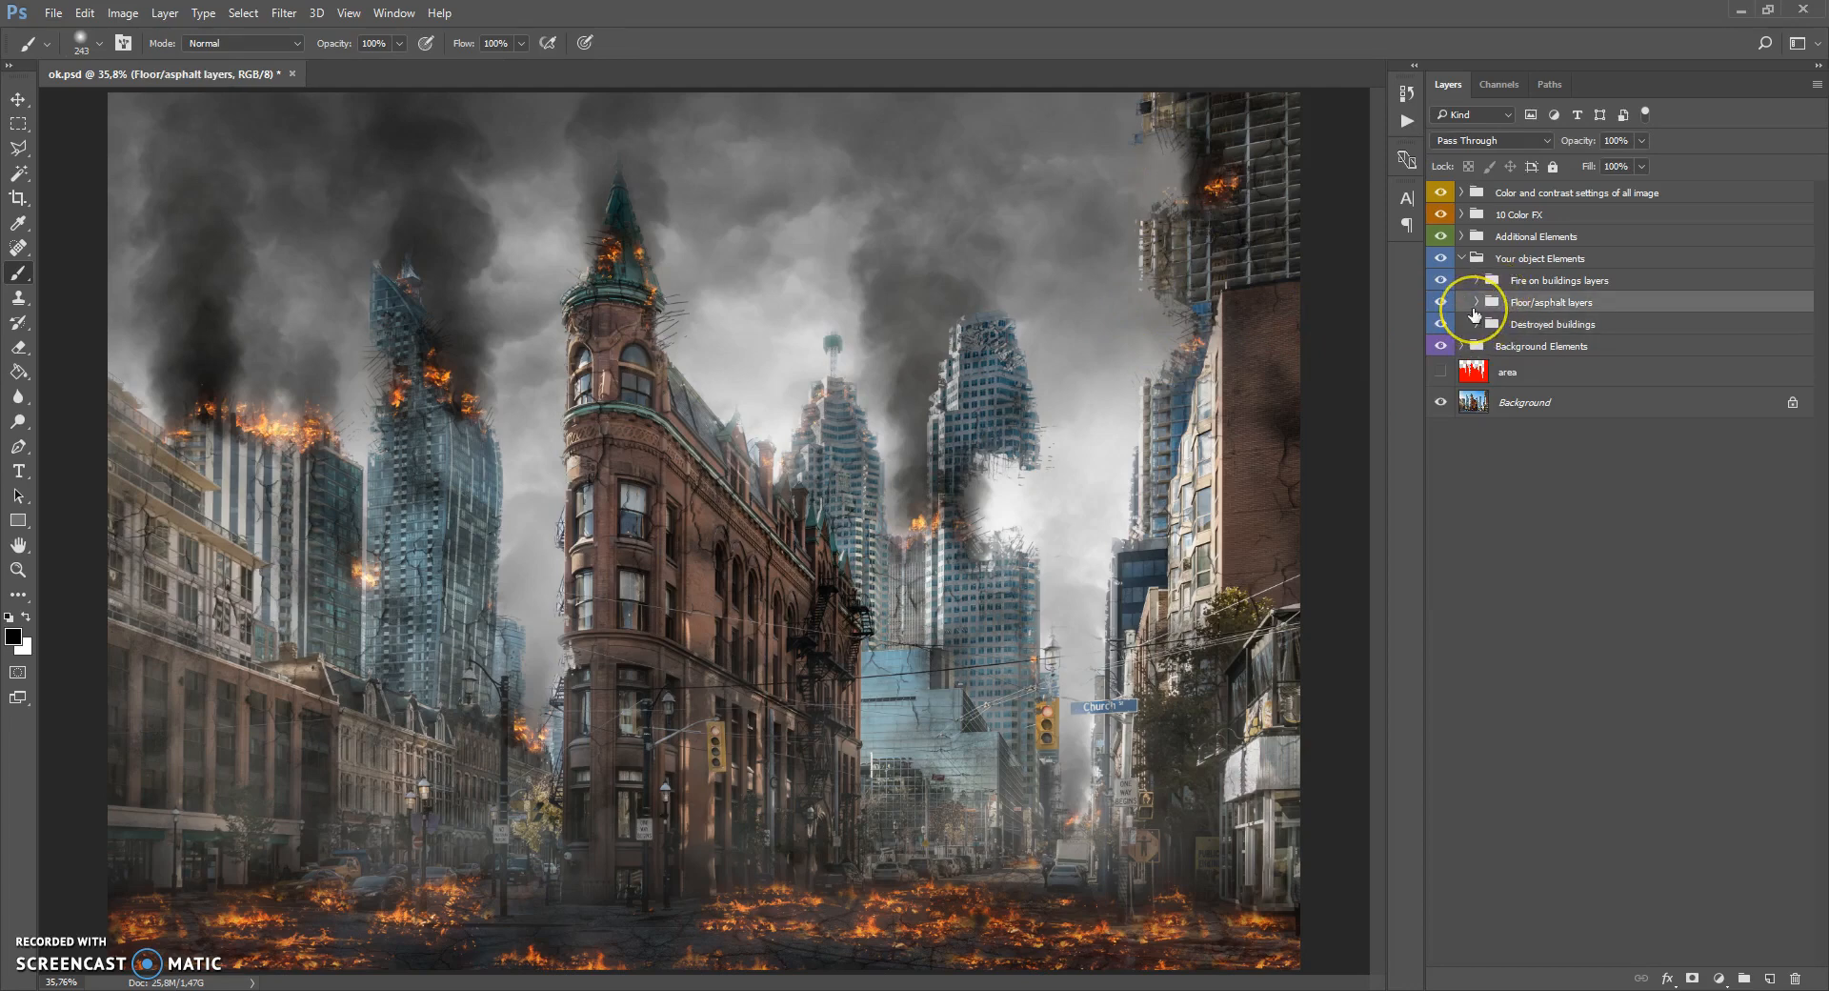
left_click(1479, 302)
left_click(1441, 303)
left_click(1441, 303)
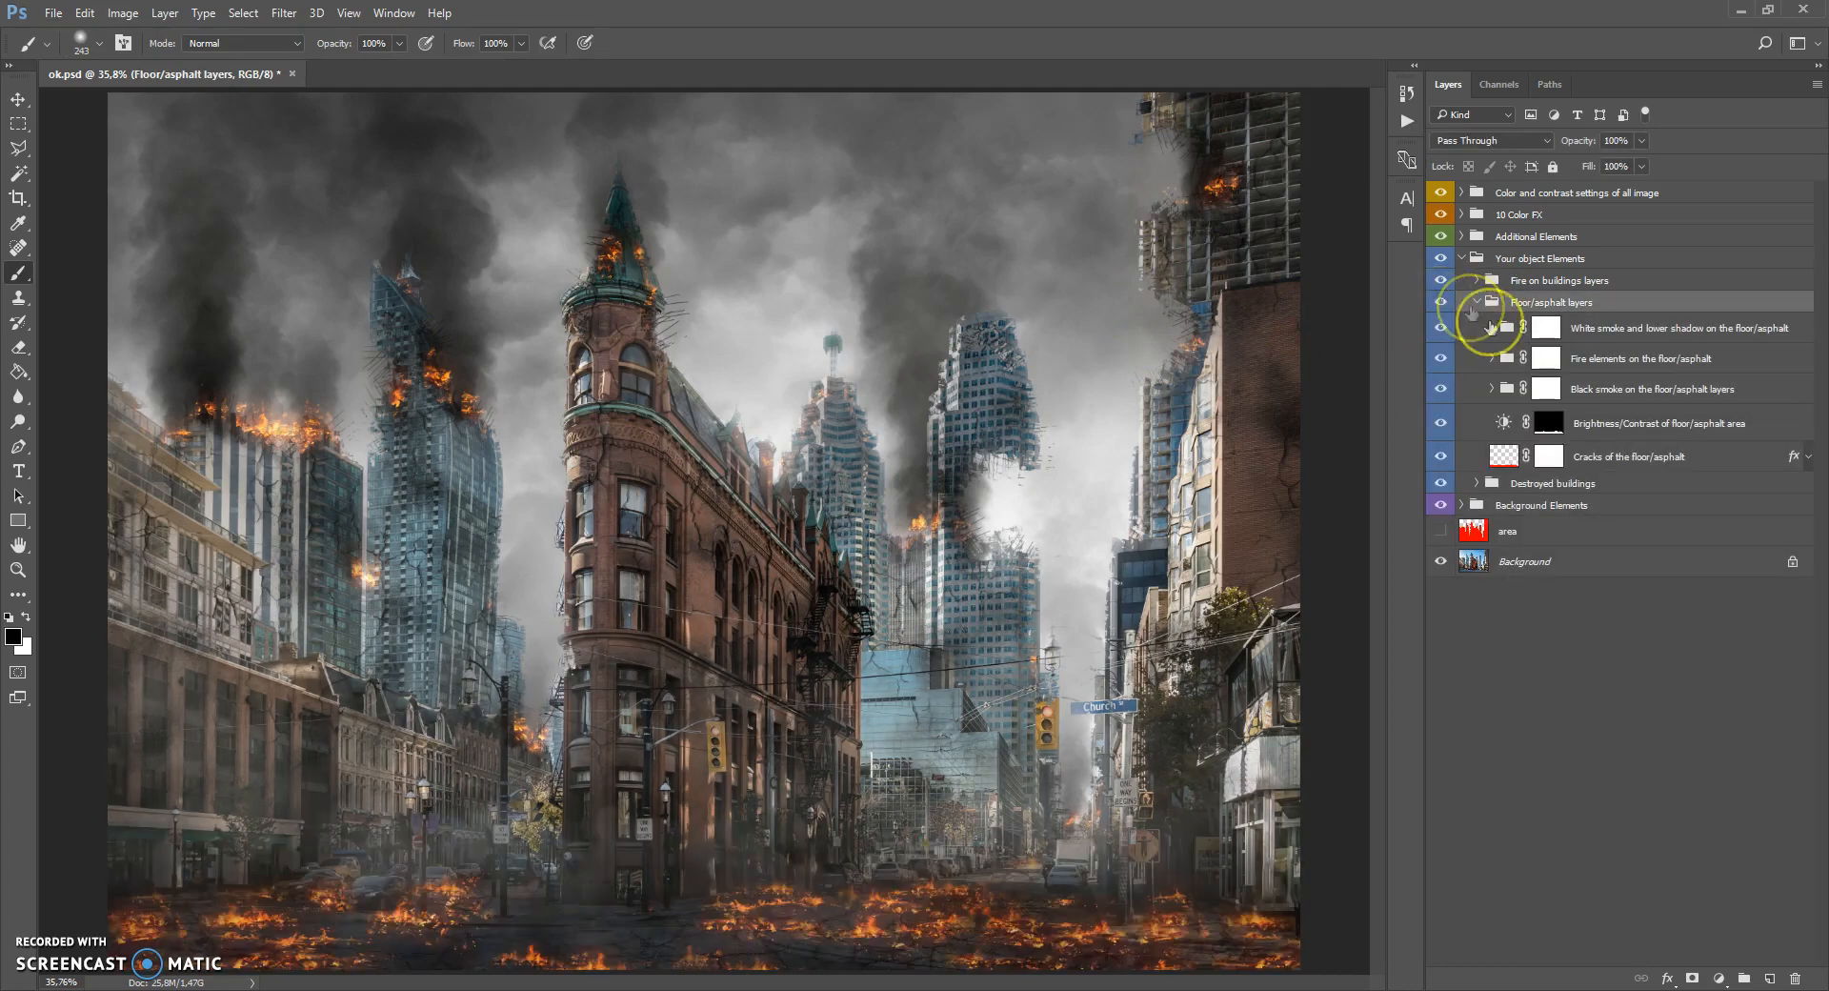
Compare the street with and without the Cracks of the floor/asphalt layer by toggling its visibility.
left_click(1514, 389)
left_click(1491, 456)
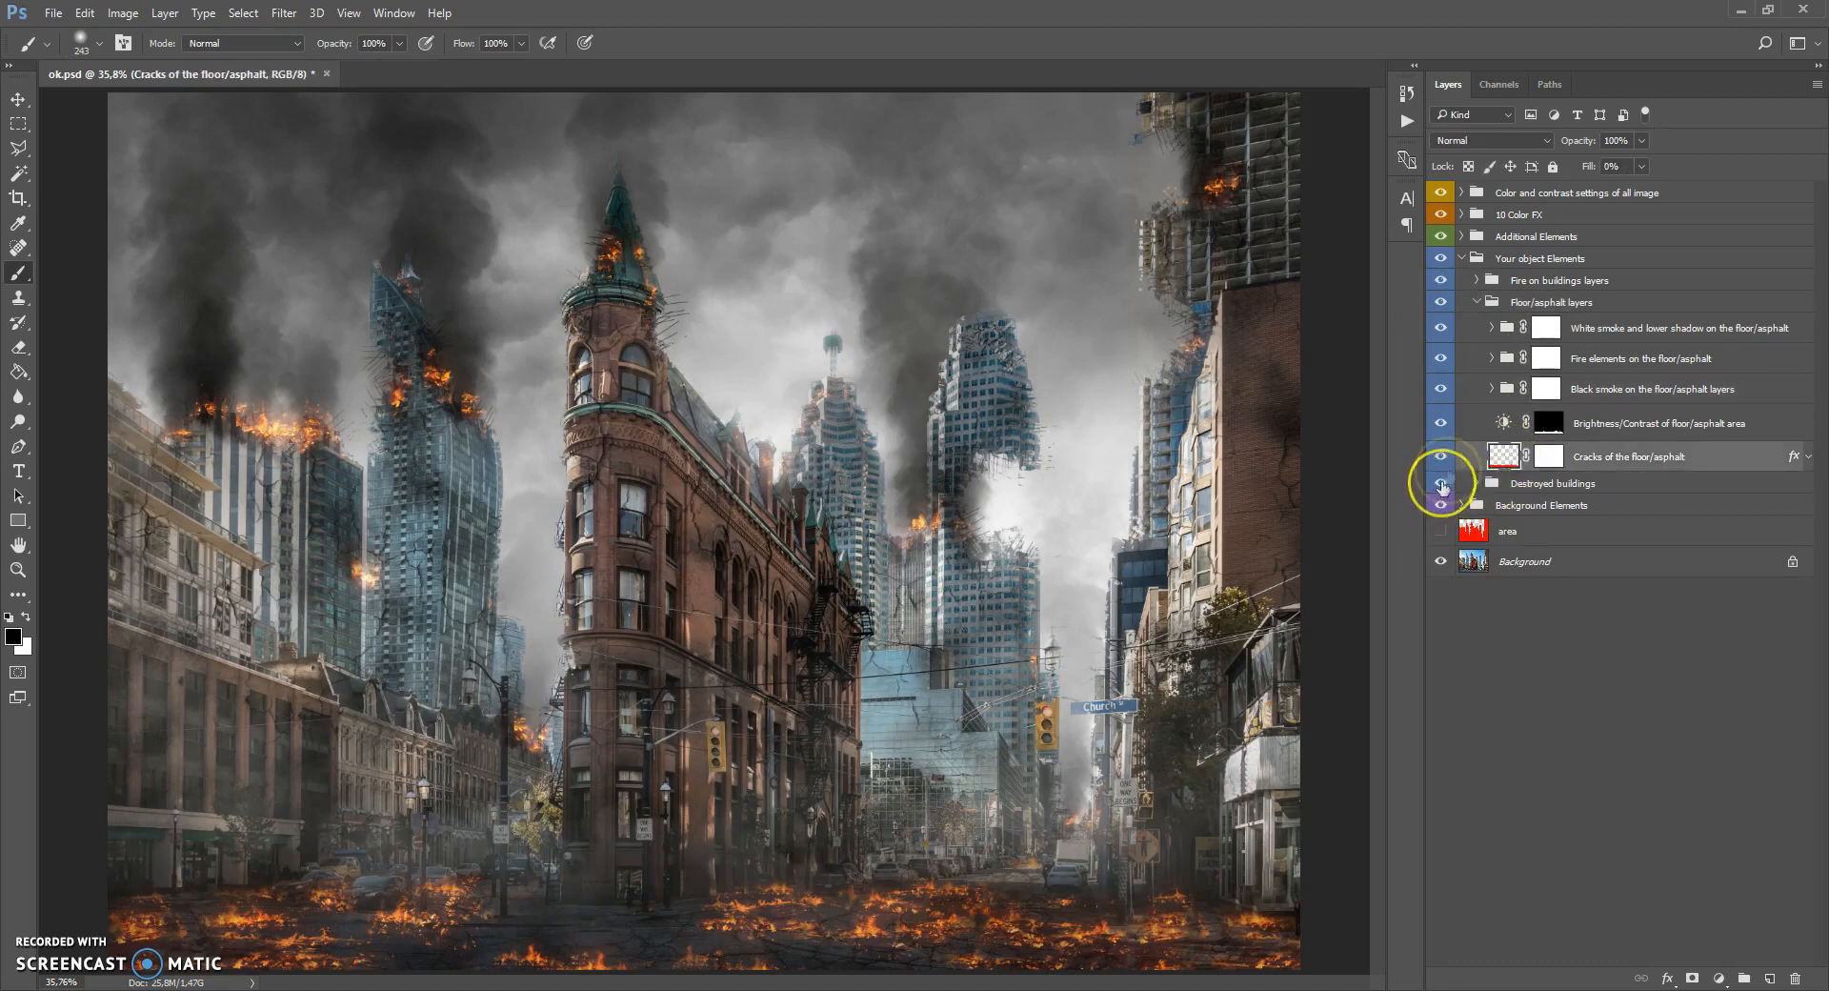
left_click(1441, 456)
left_click(1439, 457)
left_click(1441, 456)
left_click(1441, 456)
Set the brightness to 1 and slightly adjust the contrast in the Brightness/Contrast of floor/asphalt area adjustment.
double_click(1502, 425)
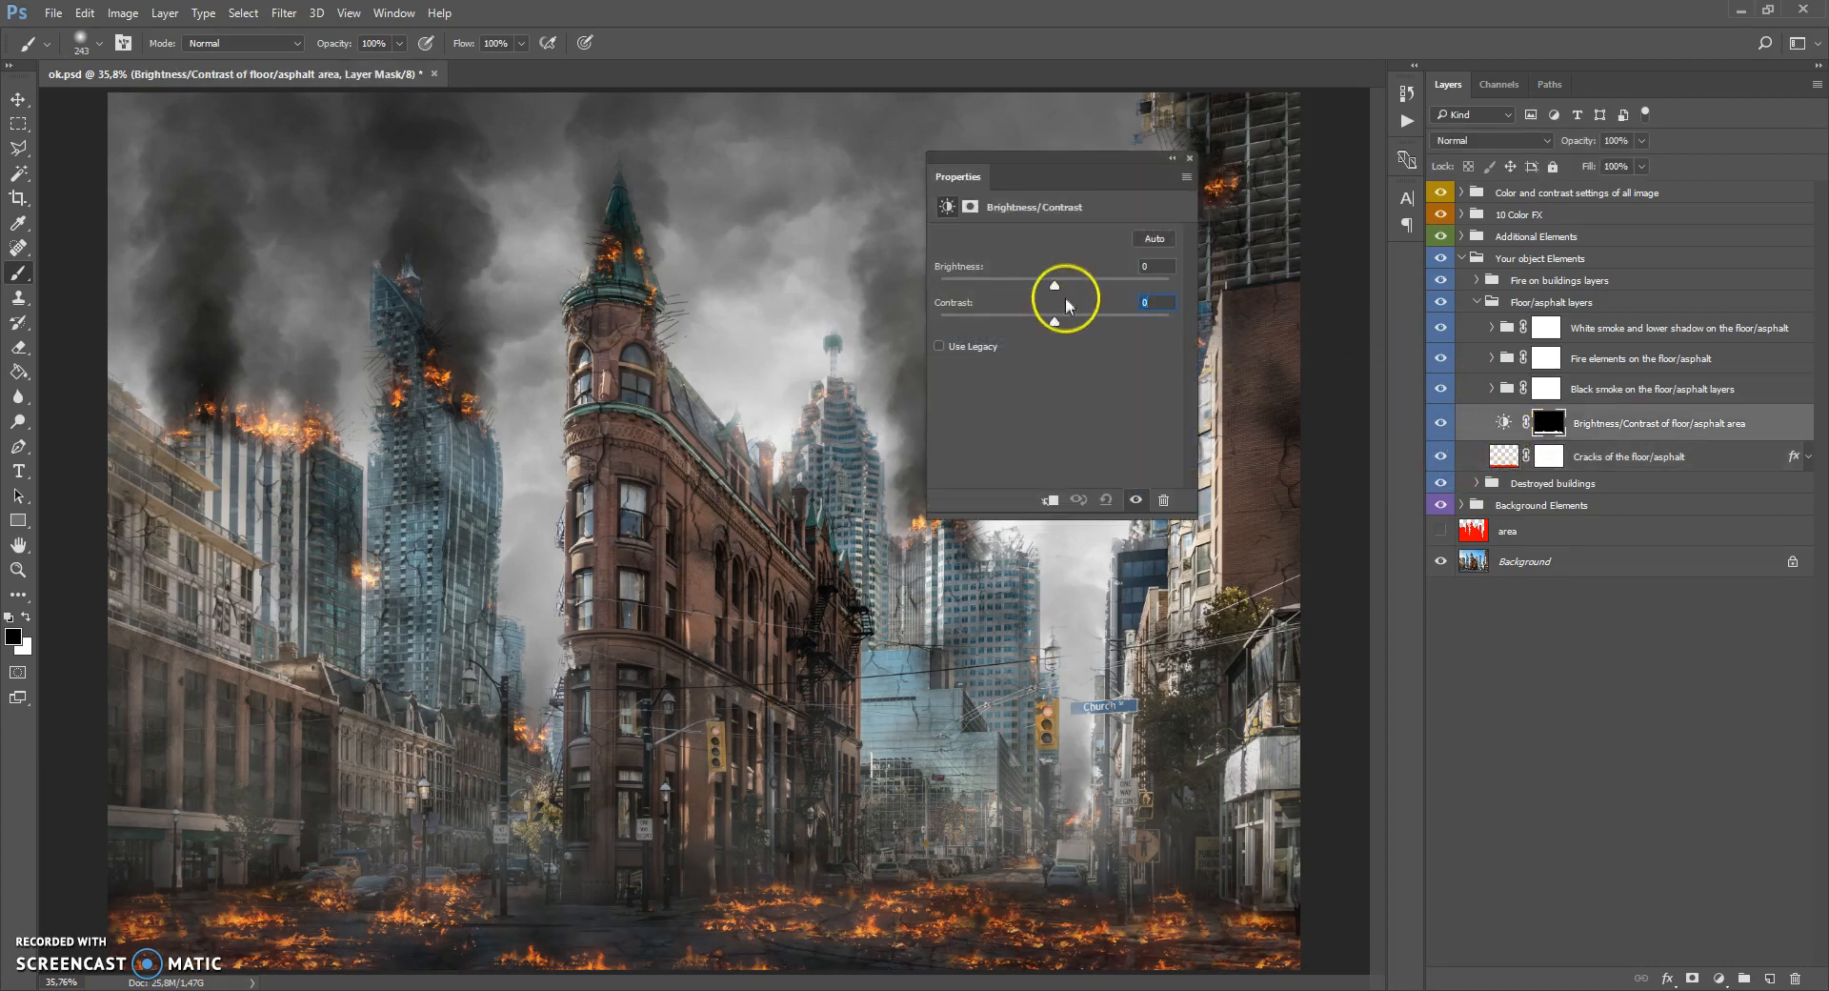
mouse_move(1055, 290)
left_mouse_down()
mouse_move(998, 293)
mouse_move(1159, 314)
mouse_move(1065, 321)
left_mouse_up()
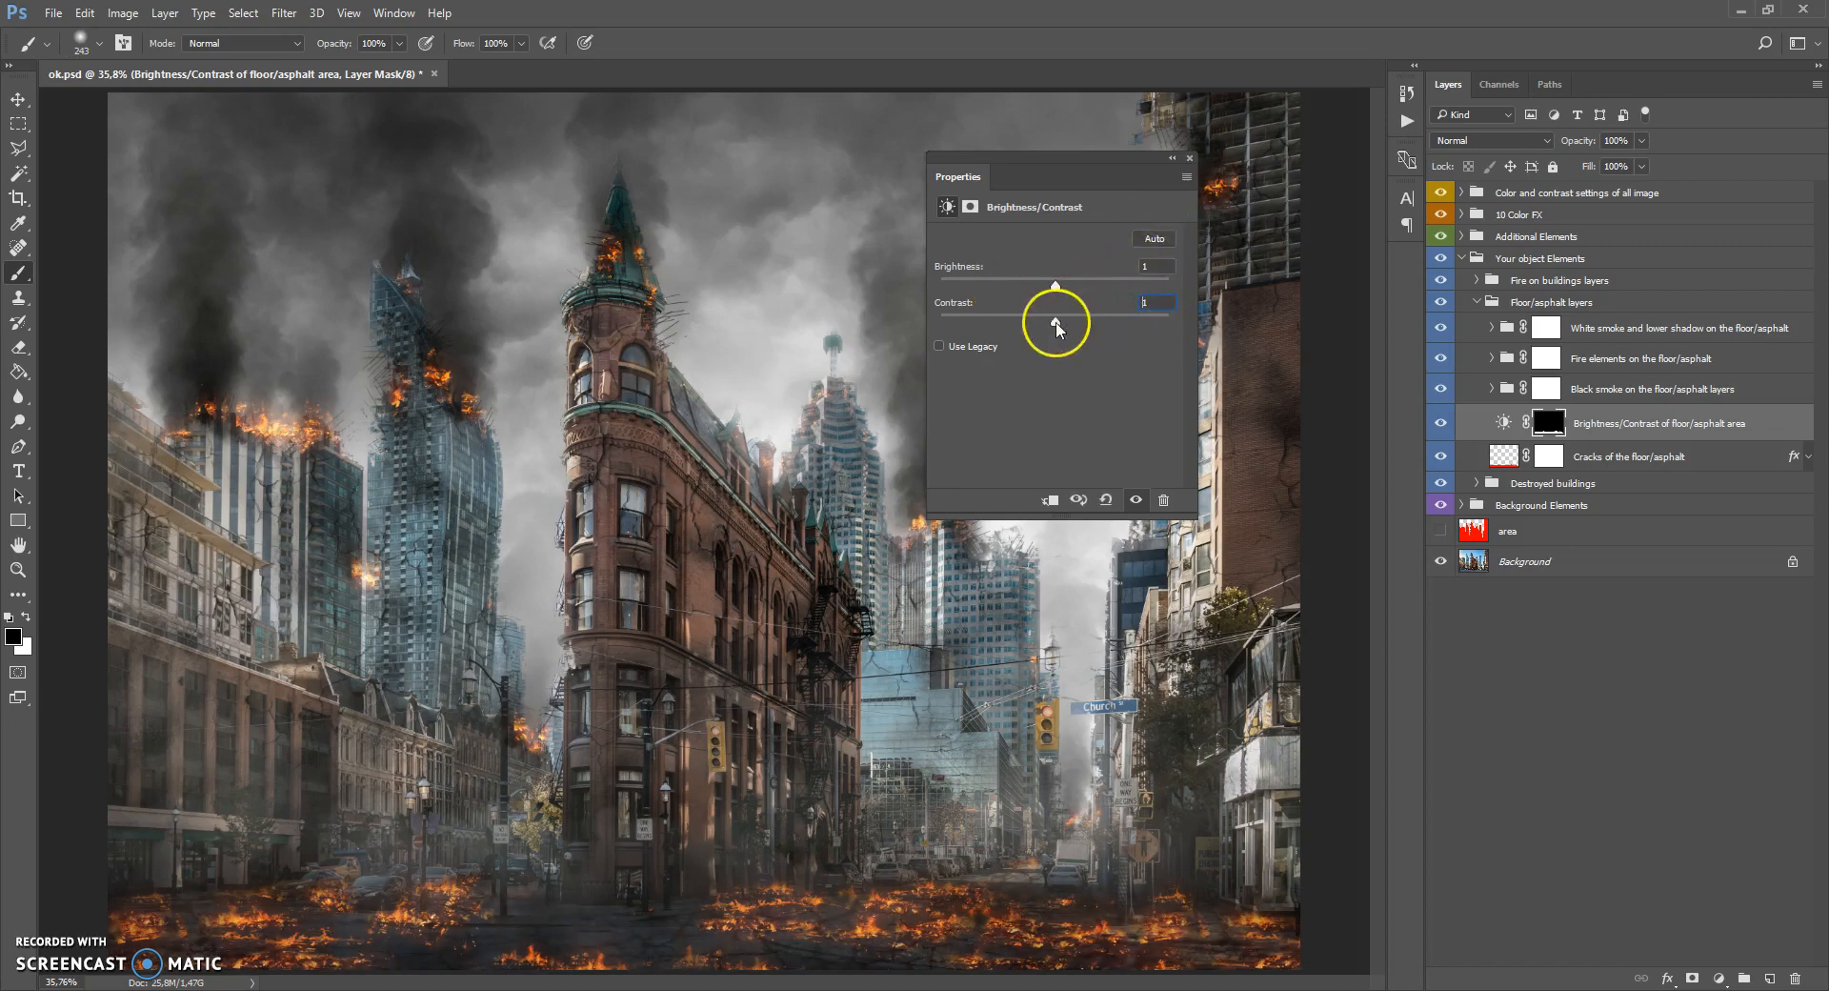
left_click(1189, 158)
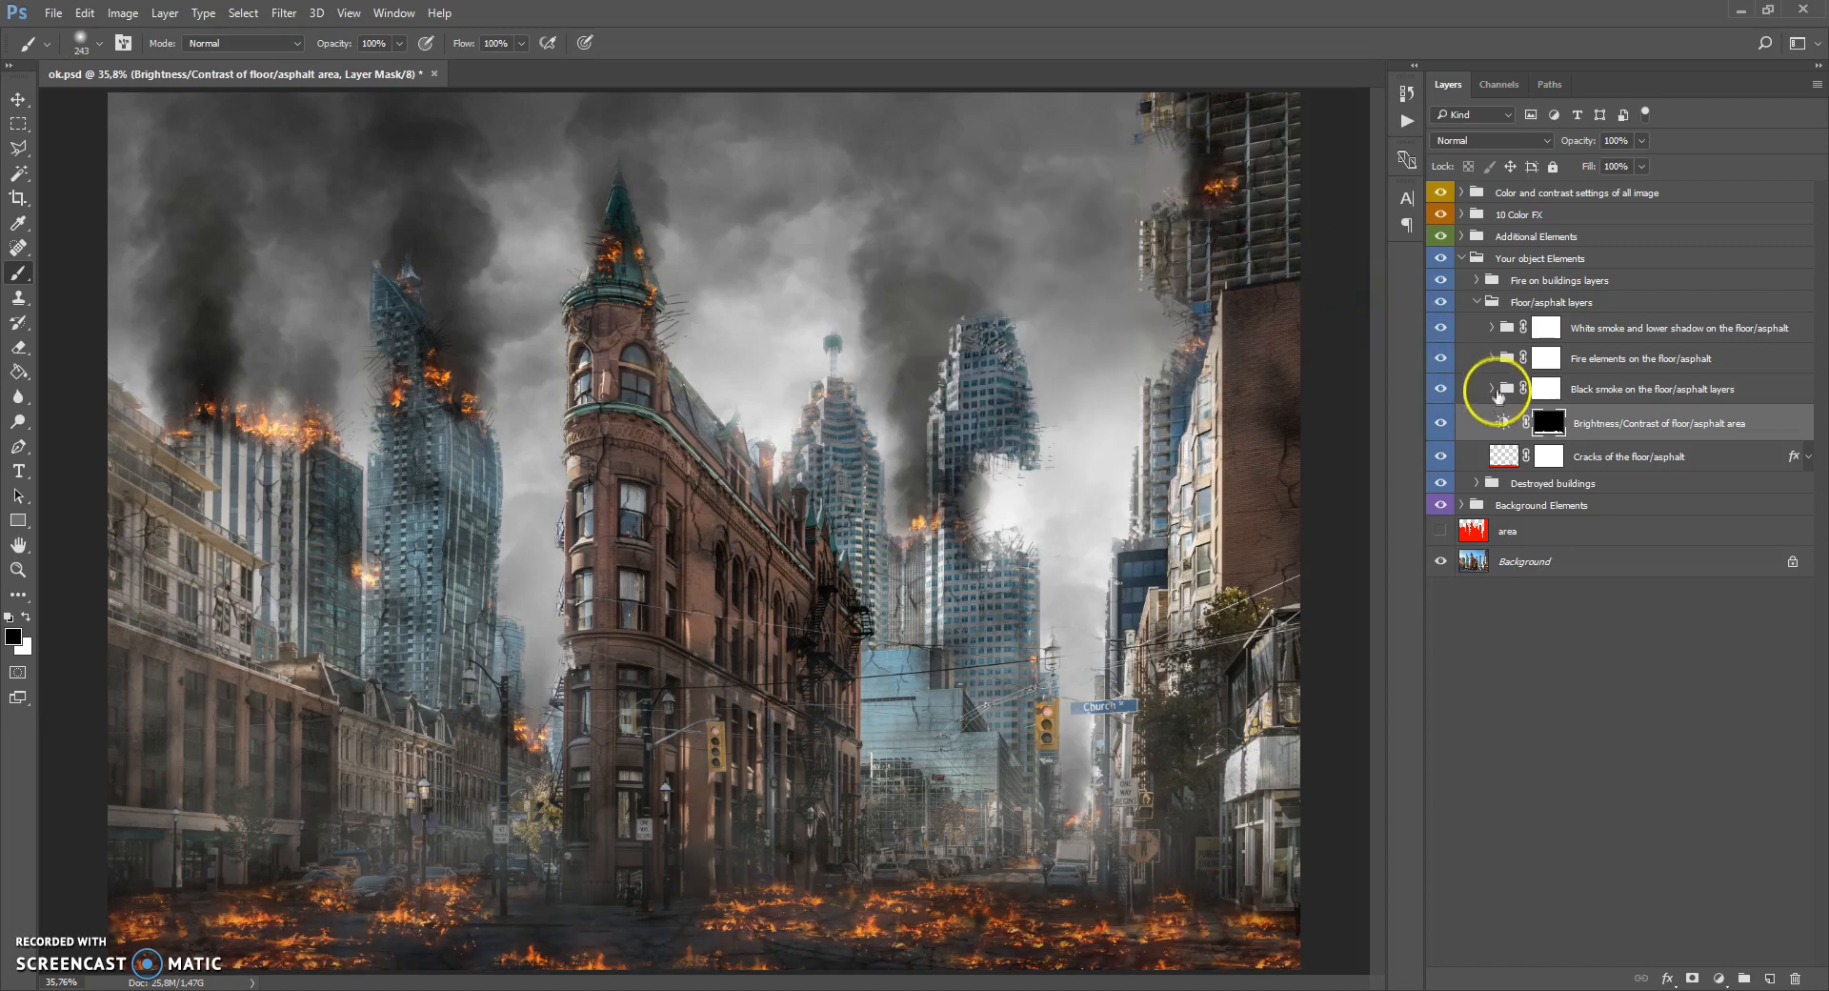
Open the Black smoke on the floor/asphalt layers group, check the visibility of its two smoke layers, and collapse the group.
left_click(1507, 390)
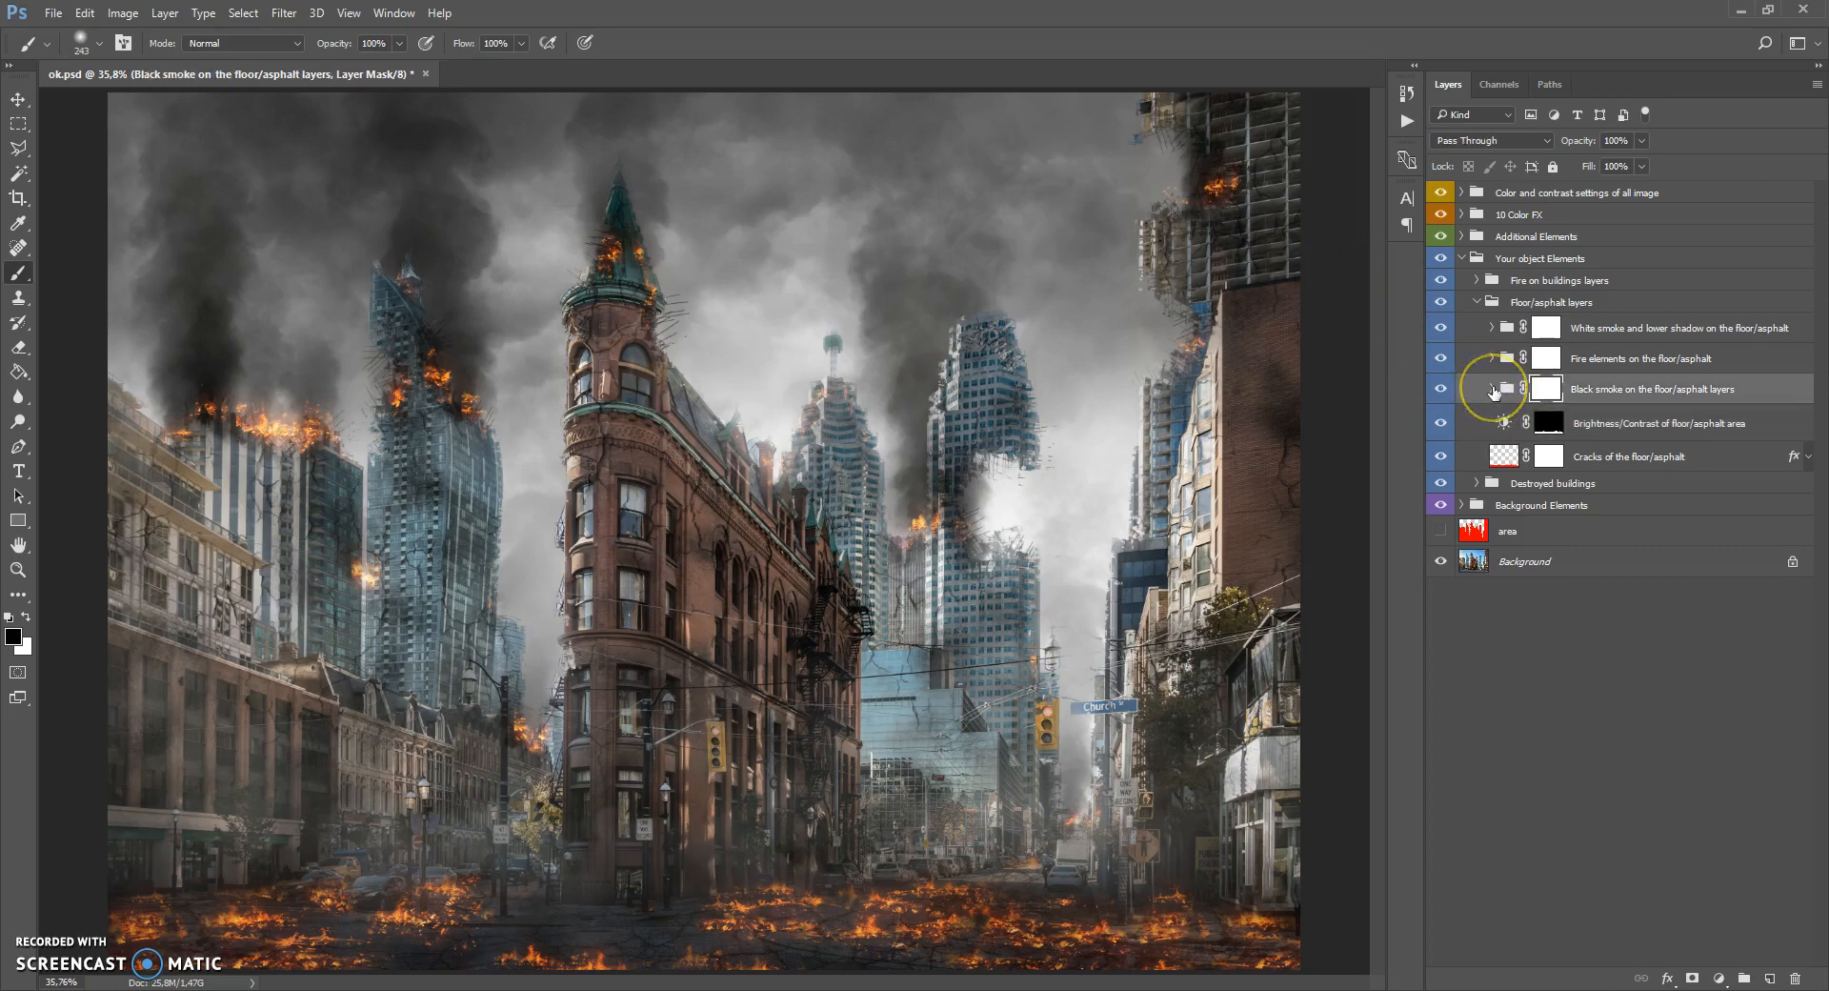
left_click(1493, 391)
left_click(1441, 421)
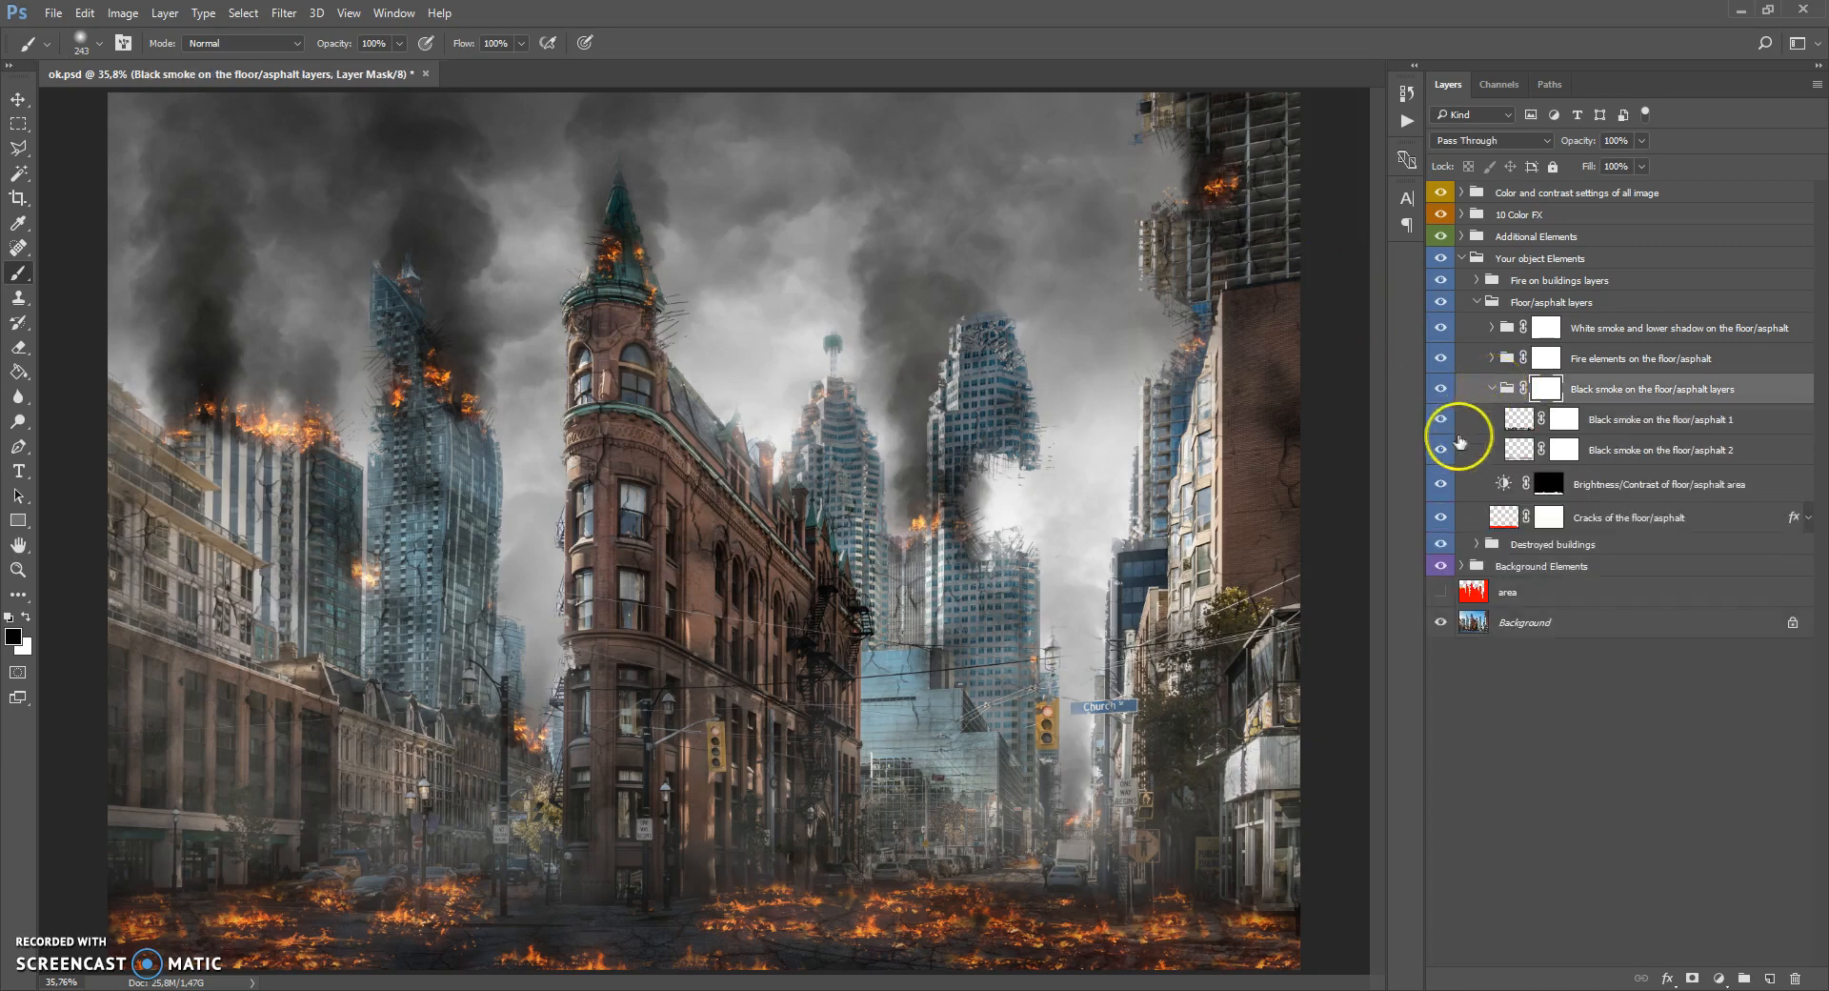
left_click(1442, 453)
left_click(1442, 453)
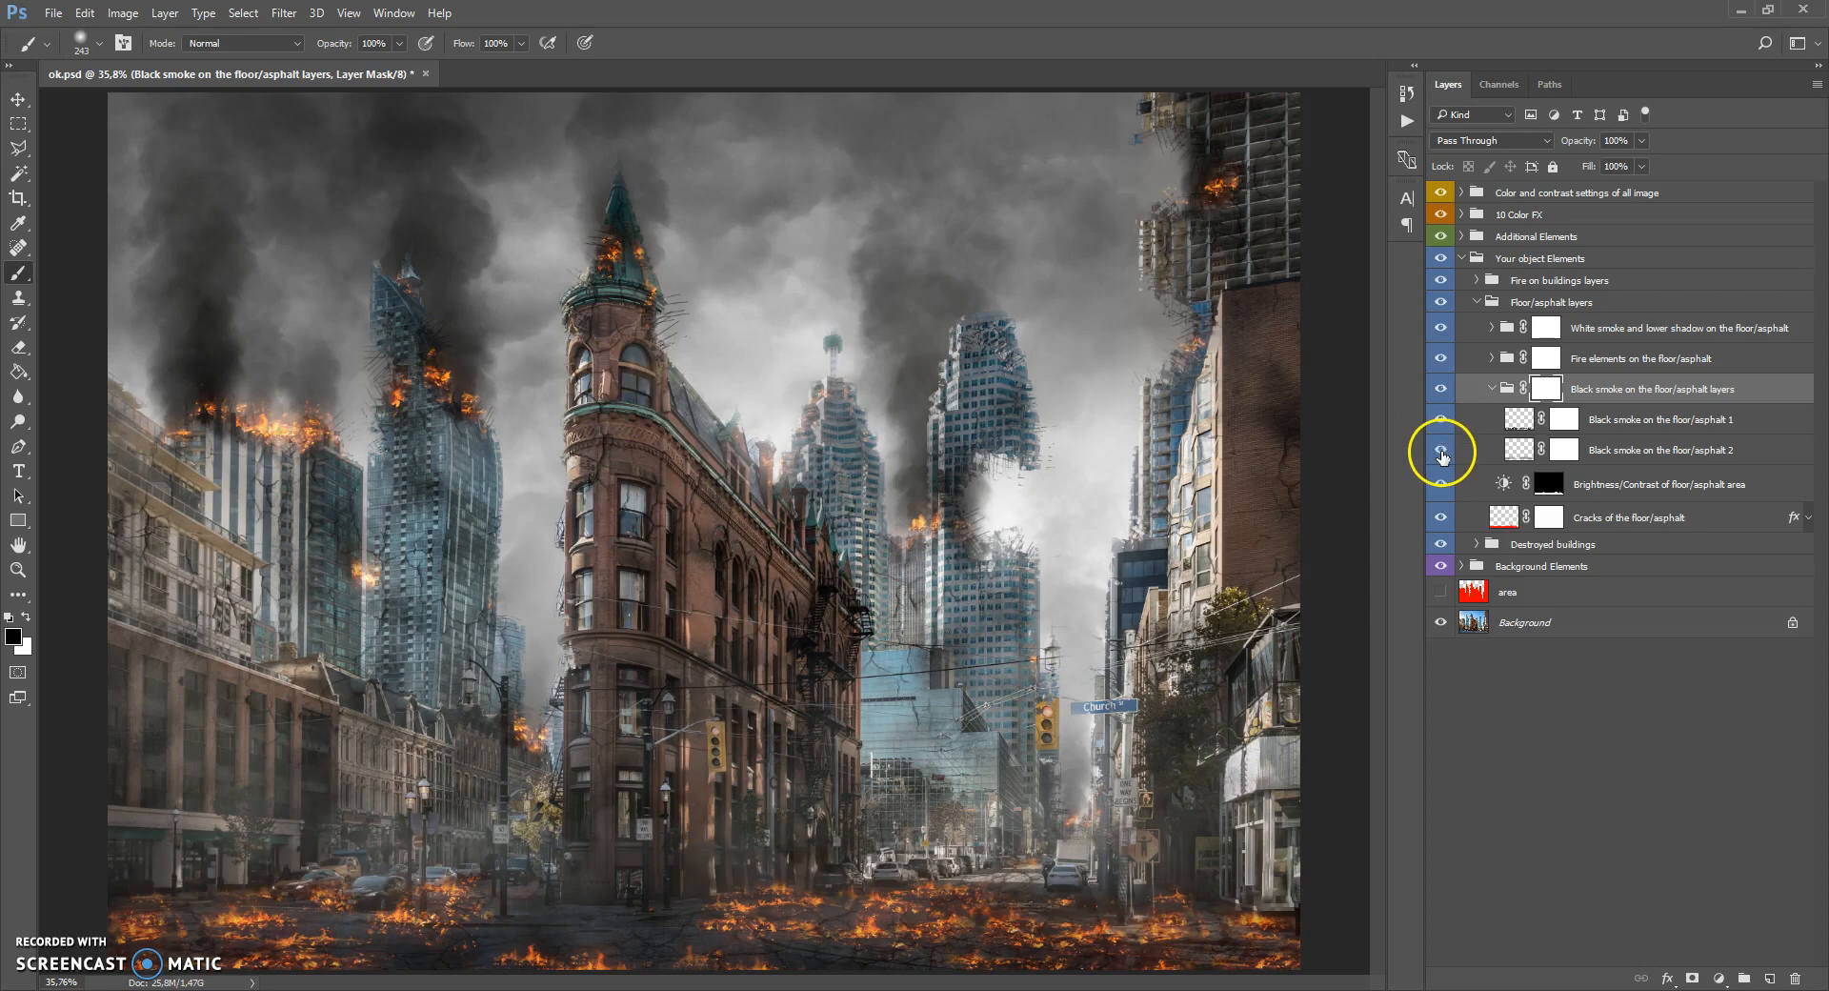
left_click(1492, 390)
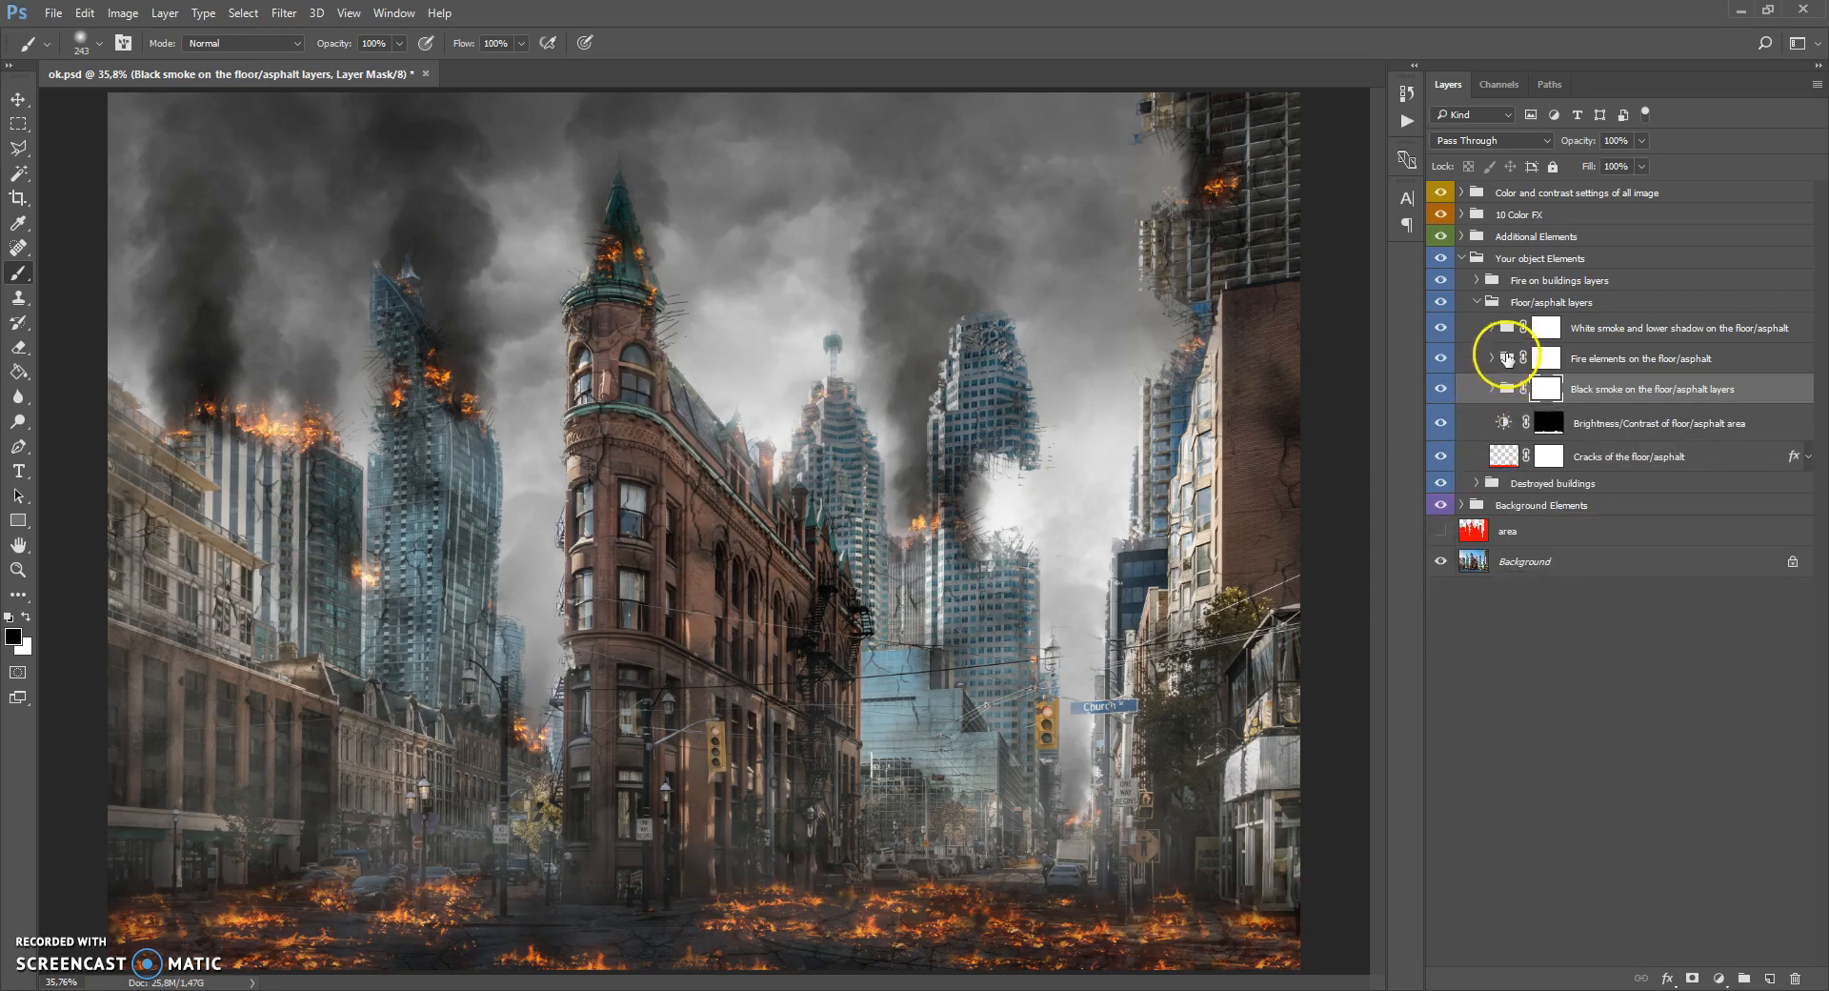
Open the Fire elements on the floor/asphalt group and compare the street with and without its fire and fire light layers.
left_click(1504, 364)
left_click(1493, 358)
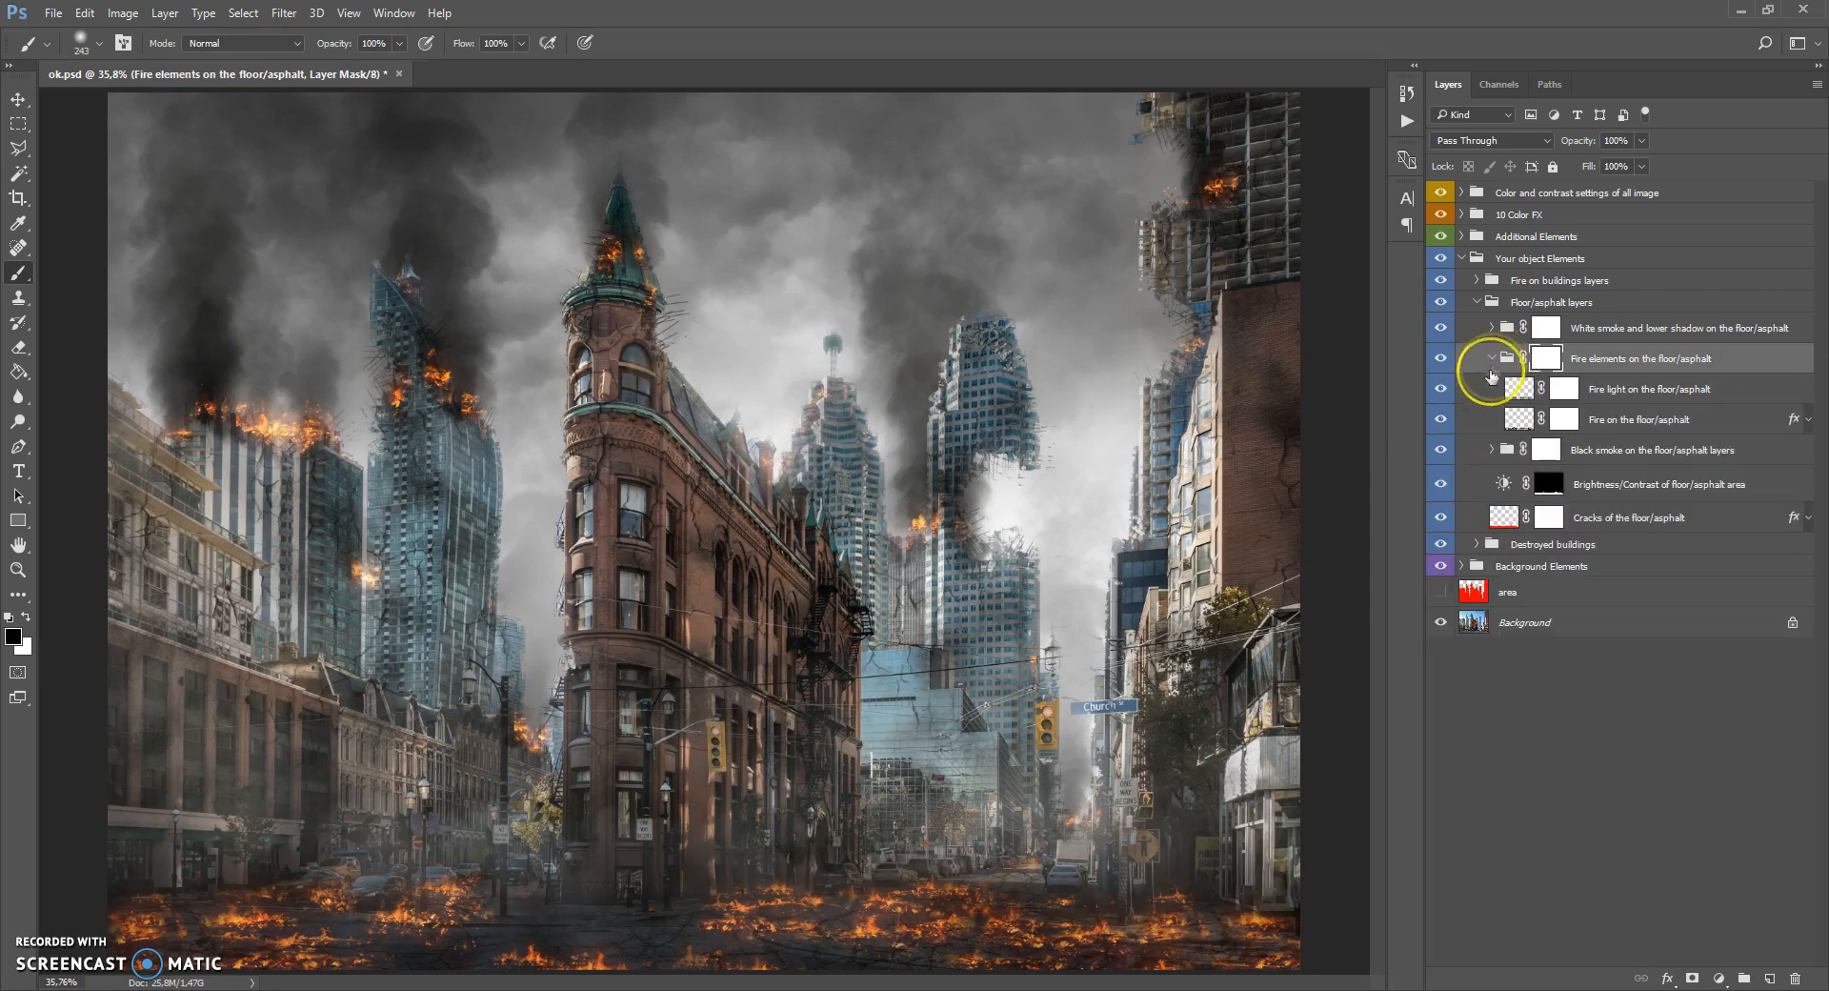
left_click(1442, 419)
left_click(1442, 419)
left_click(1441, 391)
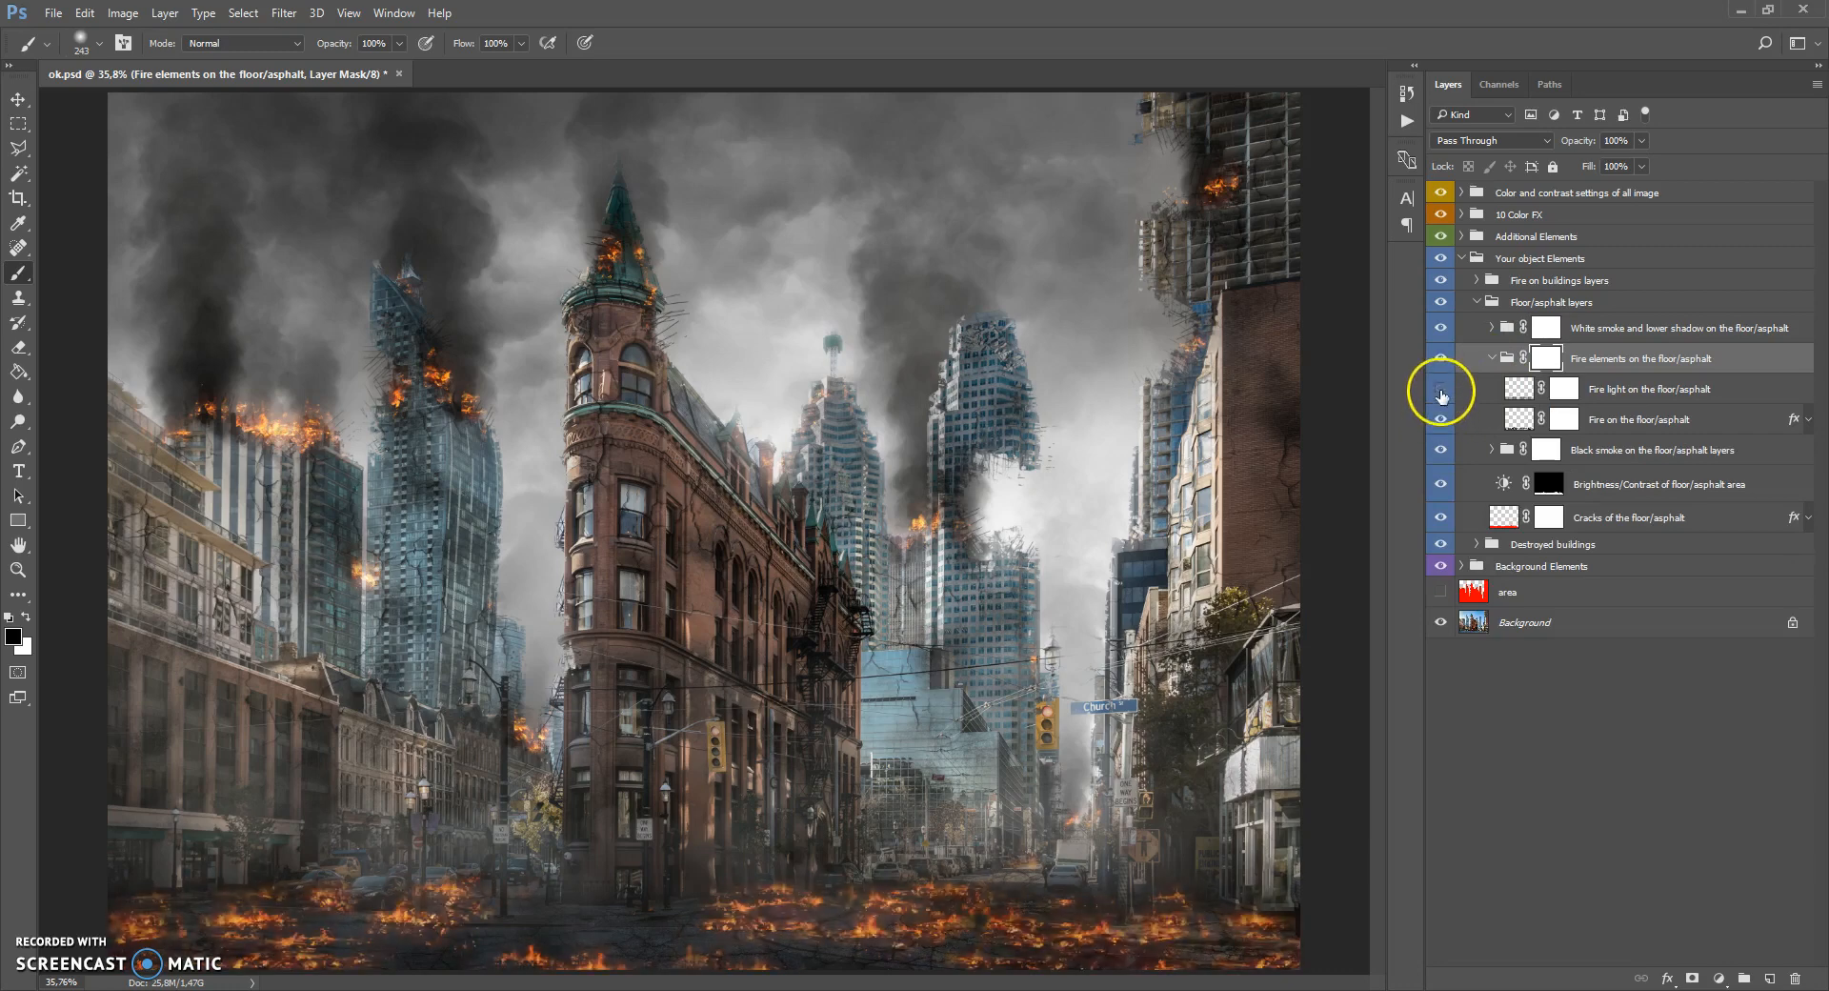
left_click(1442, 419)
left_click(1441, 419)
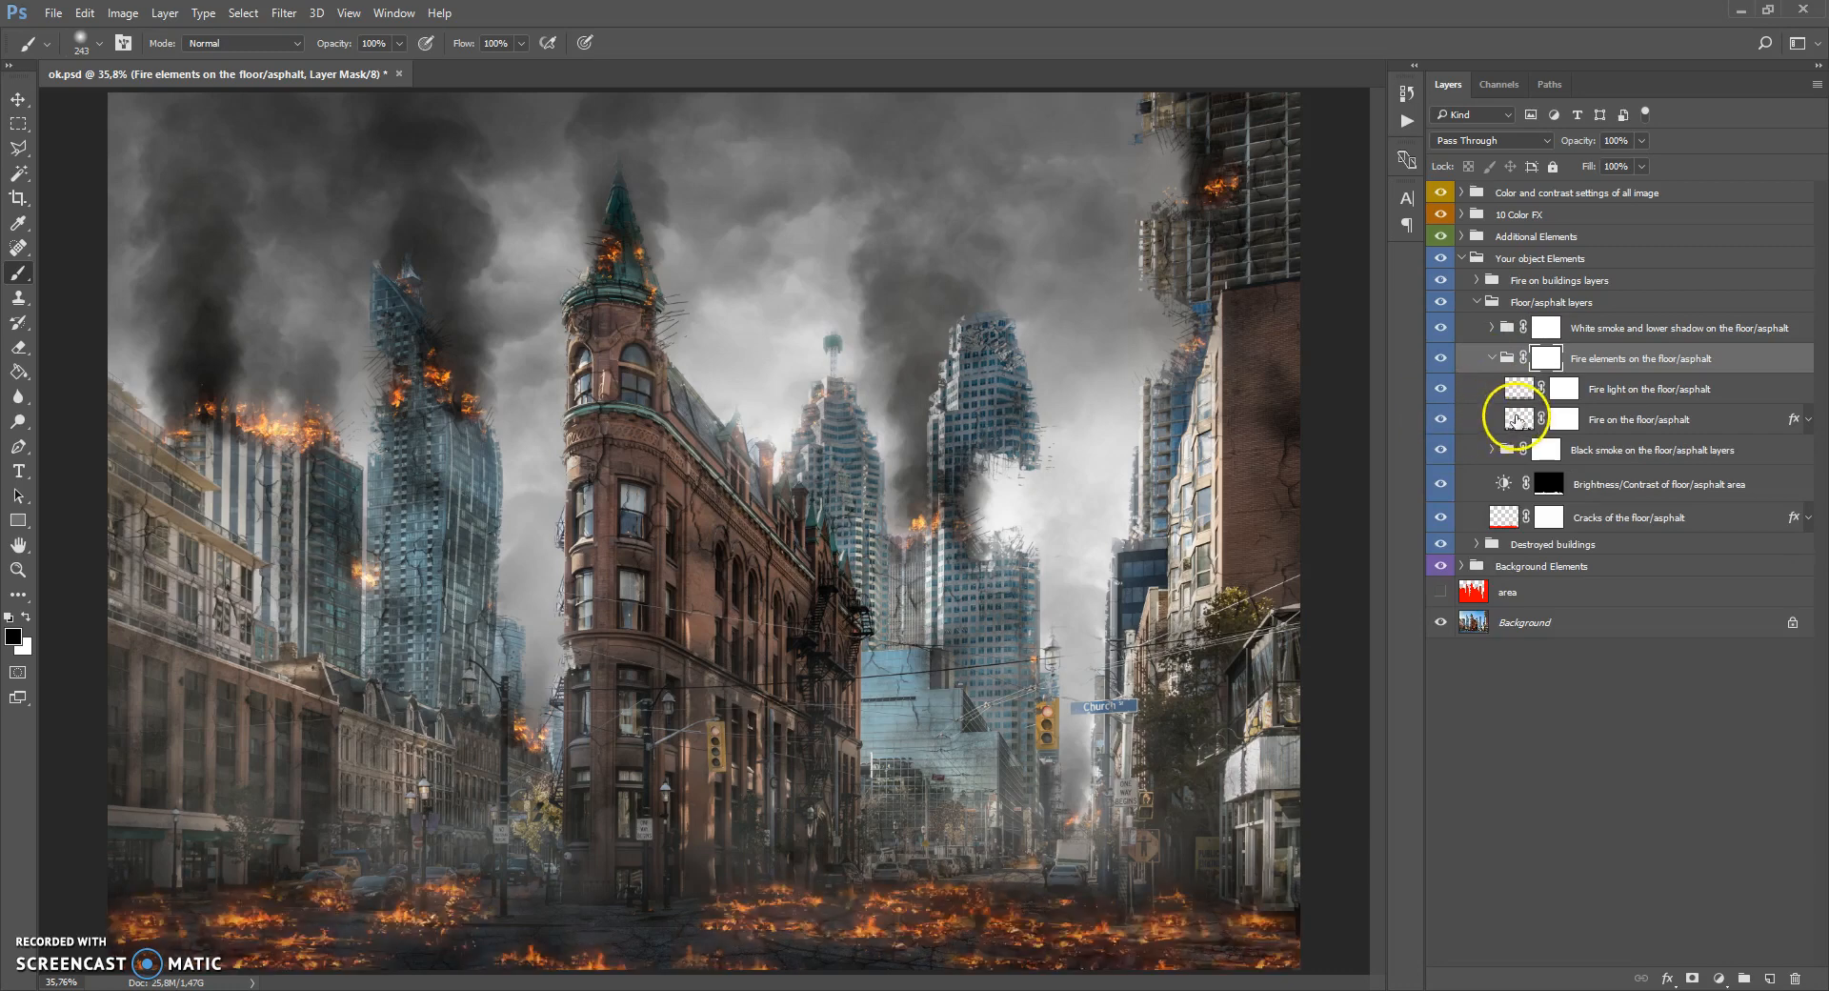
Hide part of the street fire by painting black on the Fire on the floor/asphalt layer mask, and restore it with white.
left_click(1516, 419)
scroll(633, 918, "up", 1)
scroll(633, 919, "down", 1)
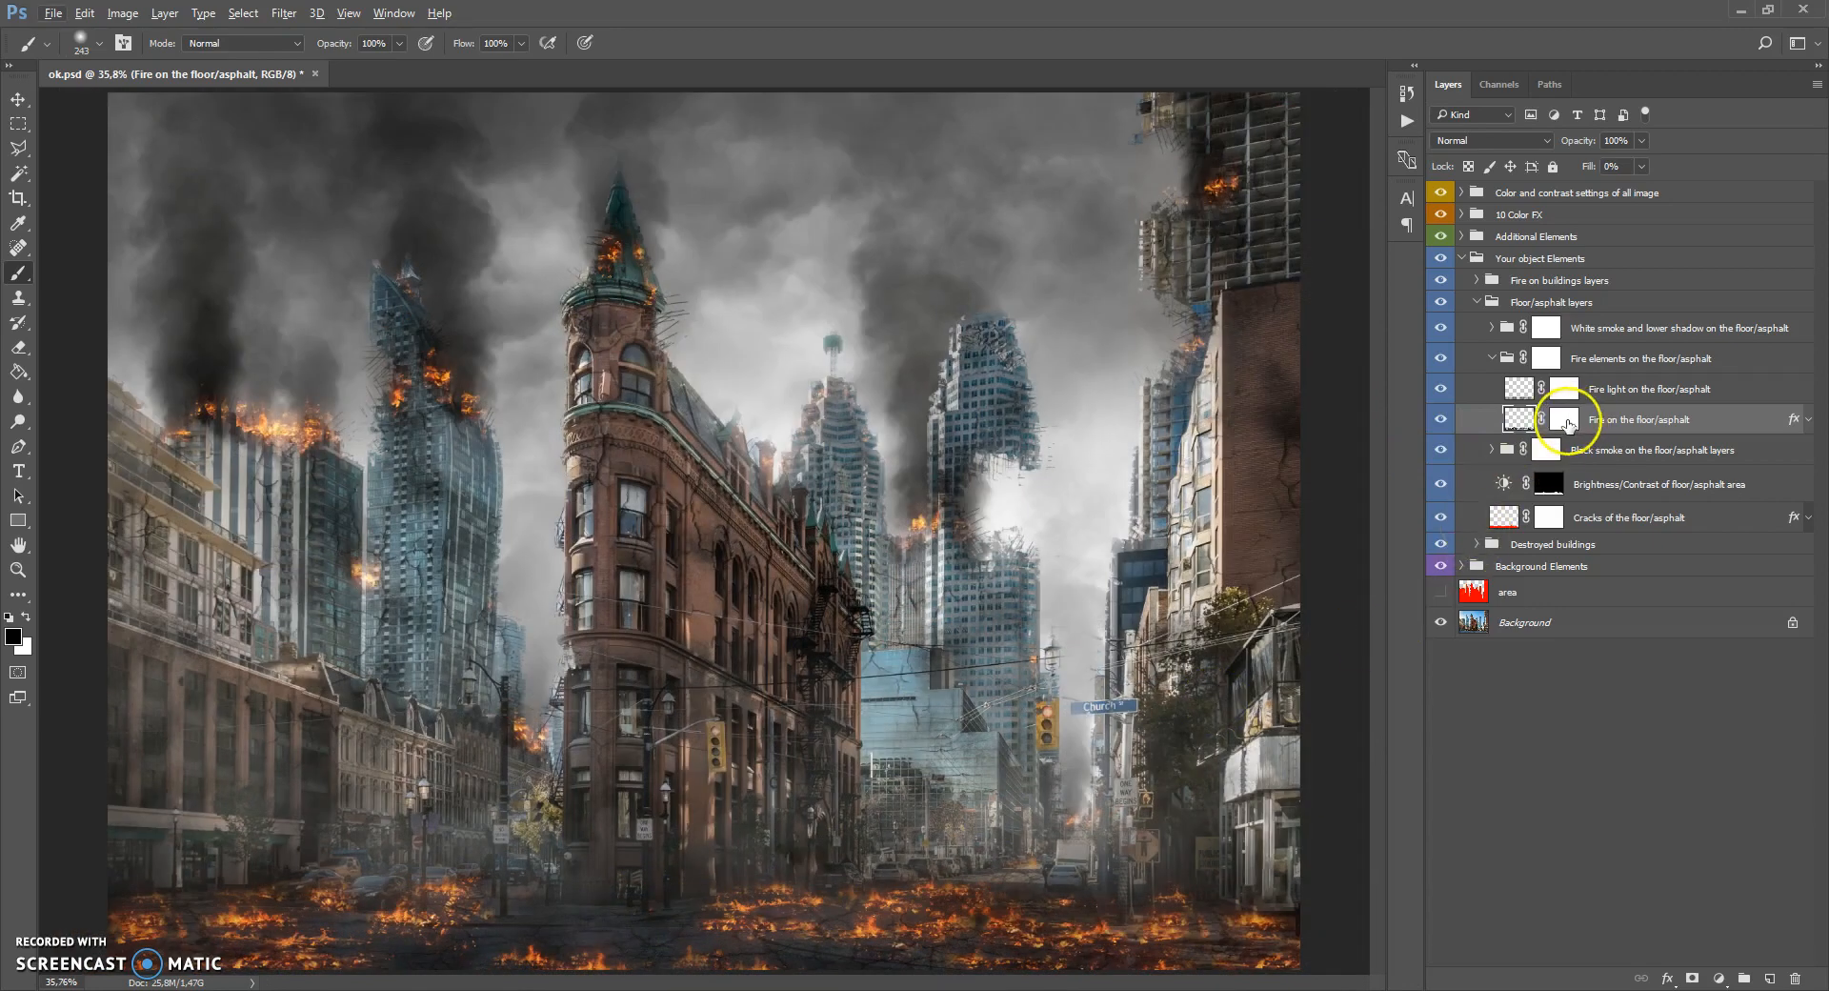
left_click(1565, 419)
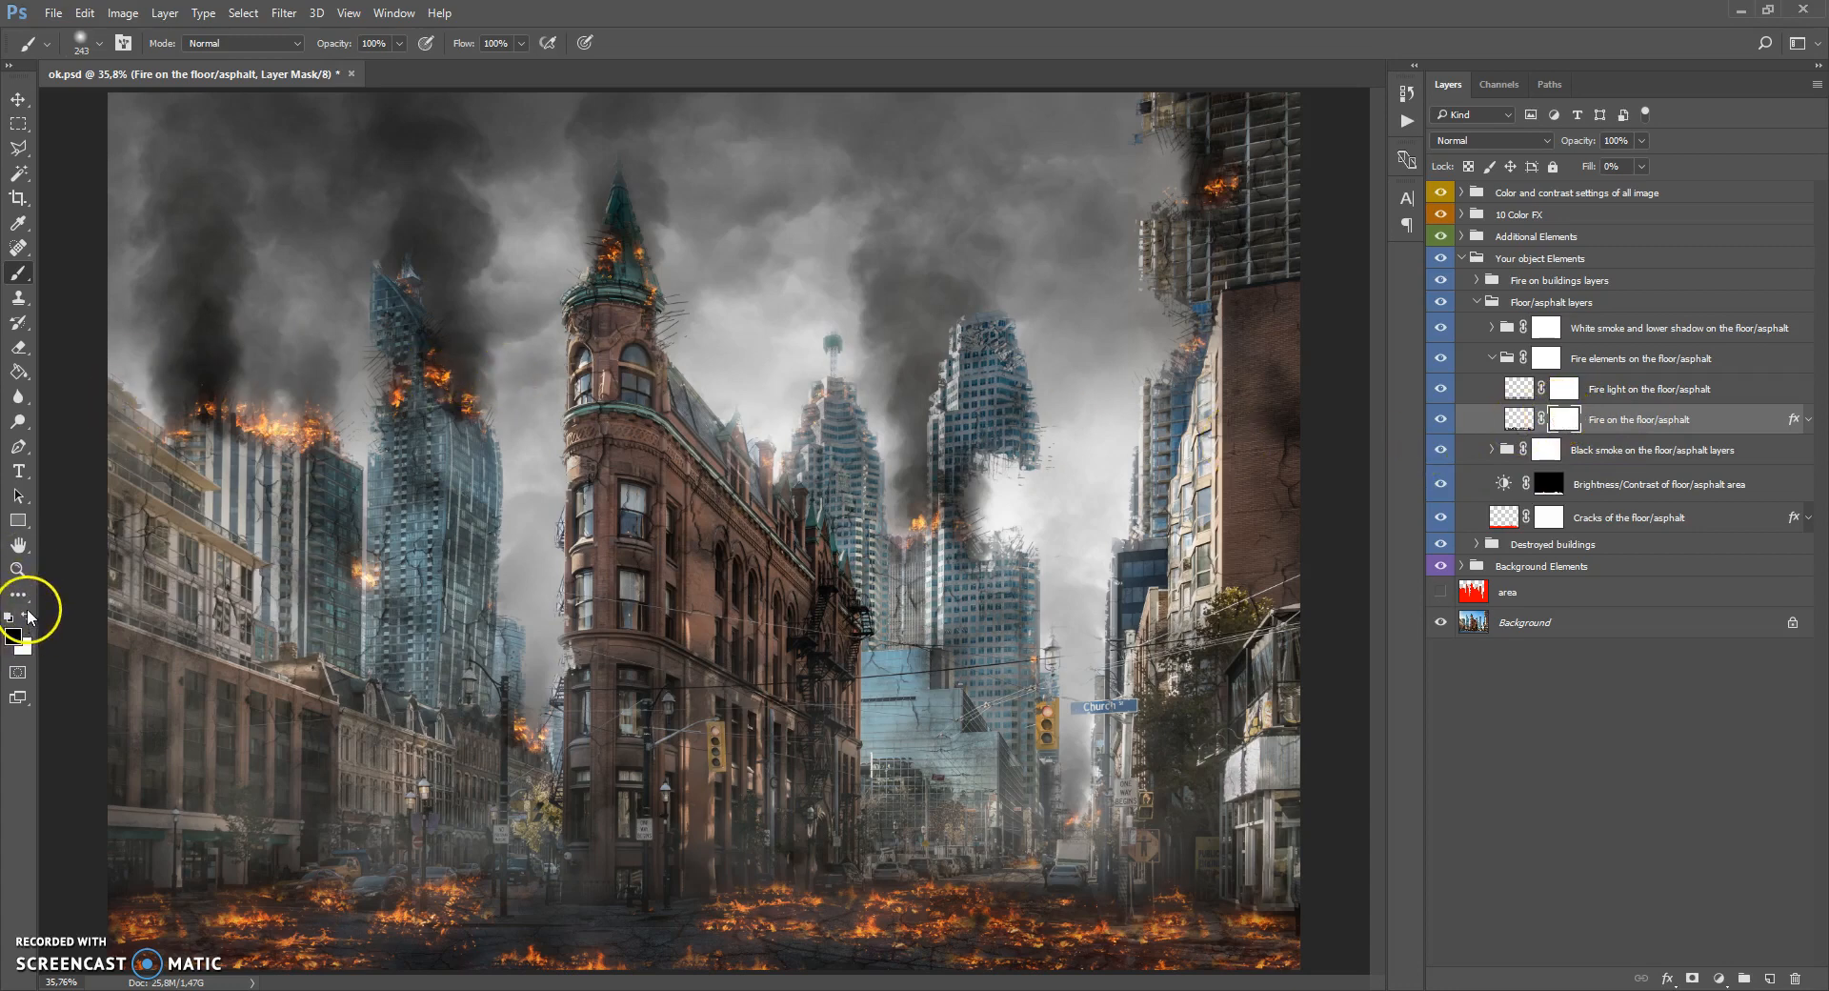
right_click(951, 729)
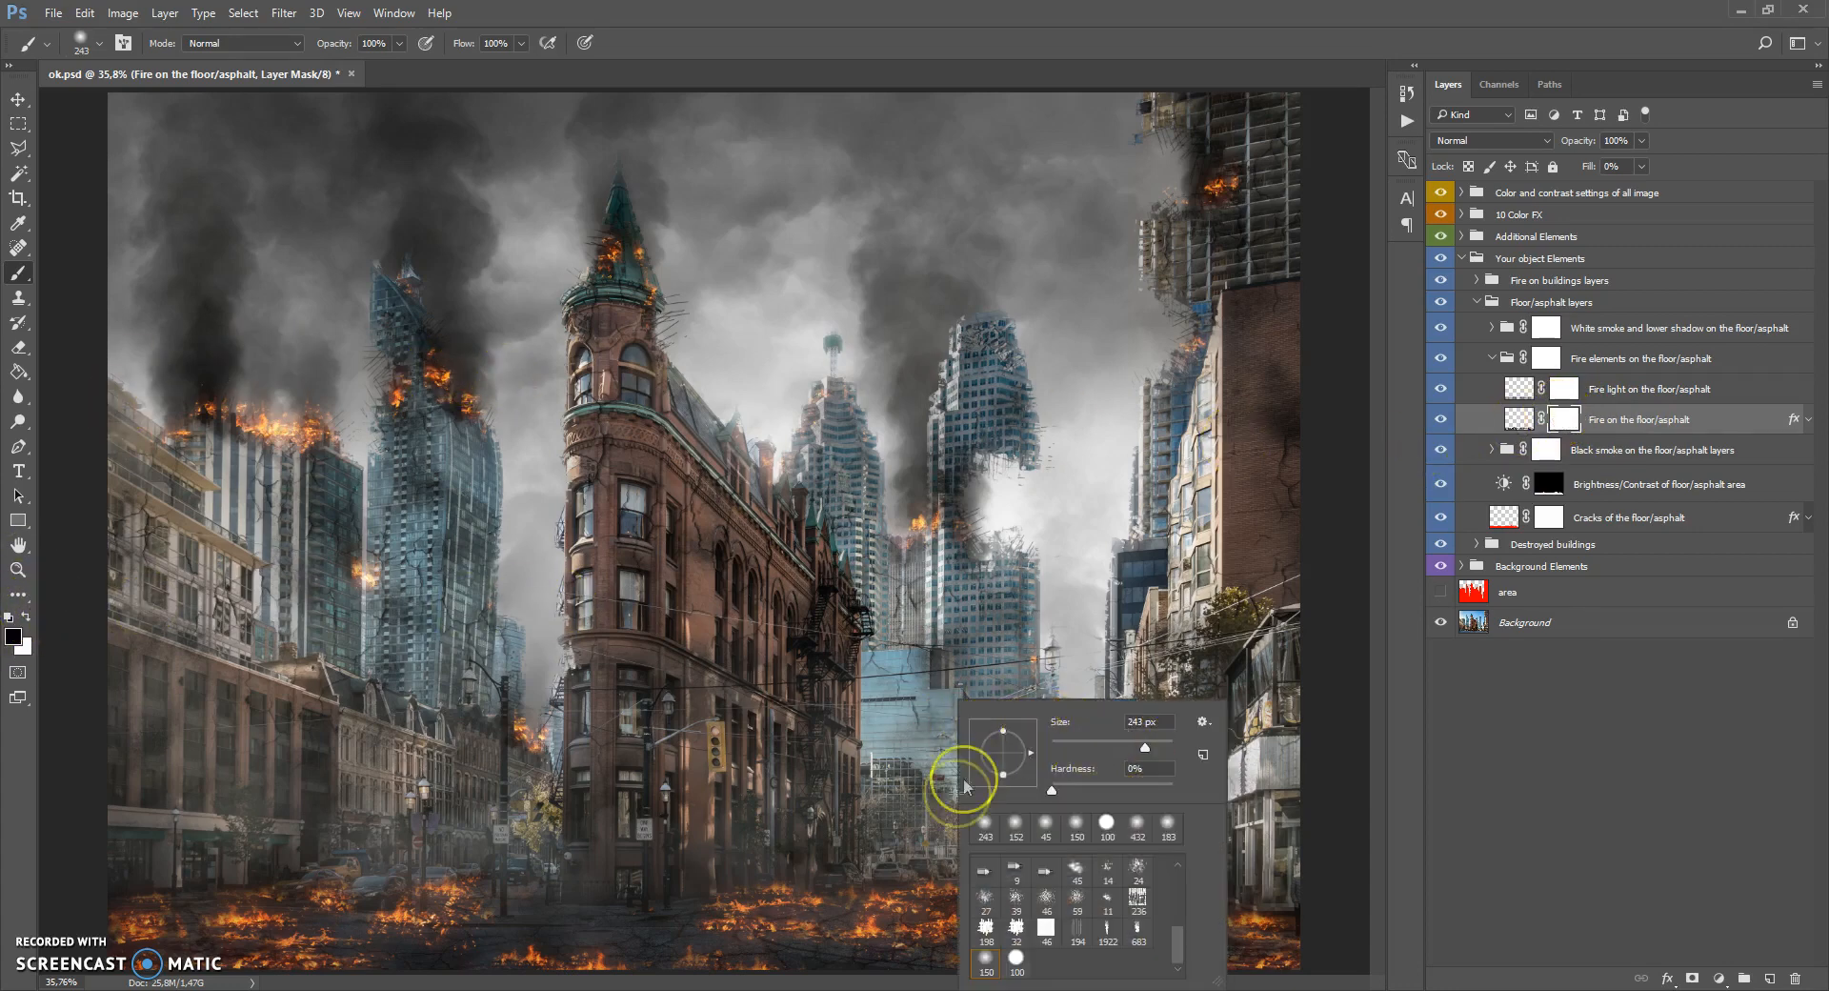
mouse_move(903, 880)
left_mouse_down()
mouse_move(1151, 922)
mouse_move(1258, 906)
mouse_move(957, 953)
left_mouse_up()
left_click(15, 659)
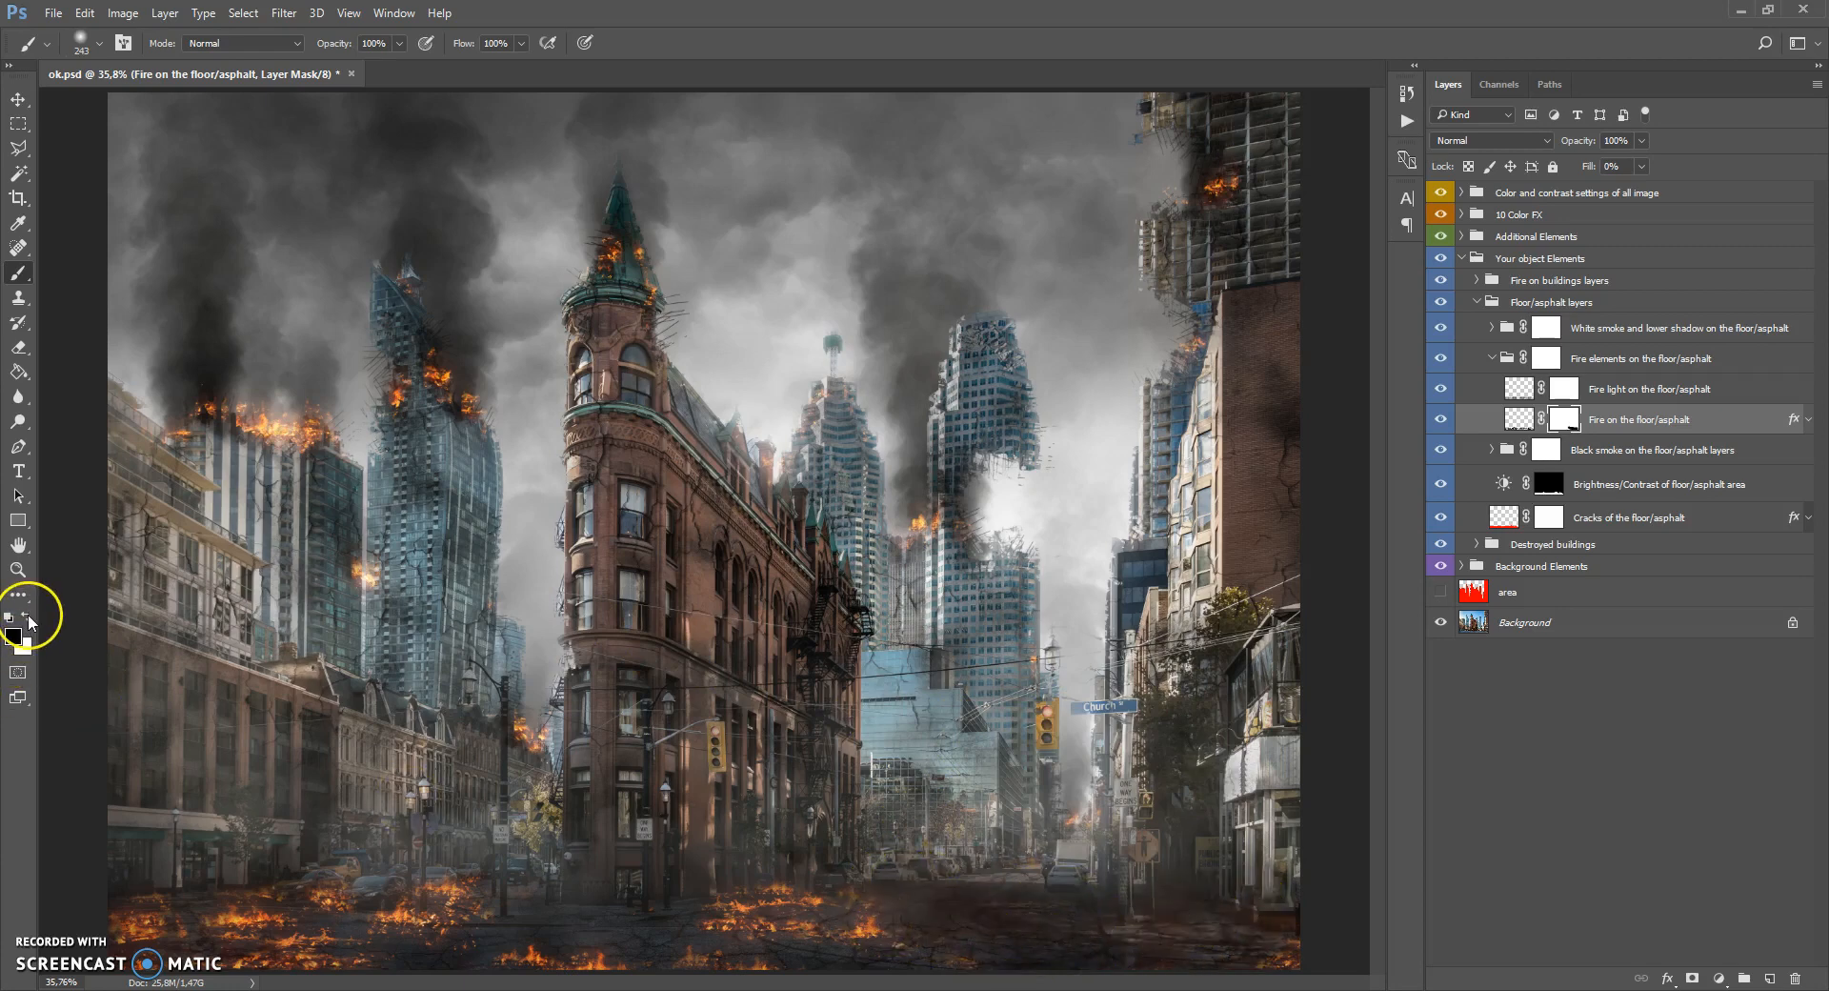
mouse_move(845, 964)
left_mouse_down()
mouse_move(930, 959)
mouse_move(861, 959)
mouse_move(1106, 898)
mouse_move(1069, 931)
mouse_move(1014, 888)
mouse_move(1122, 955)
mouse_move(936, 926)
left_mouse_up()
Brush additional fire onto the Fire on the floor/asphalt layer along the street and around the brick building's tower.
left_click(1518, 419)
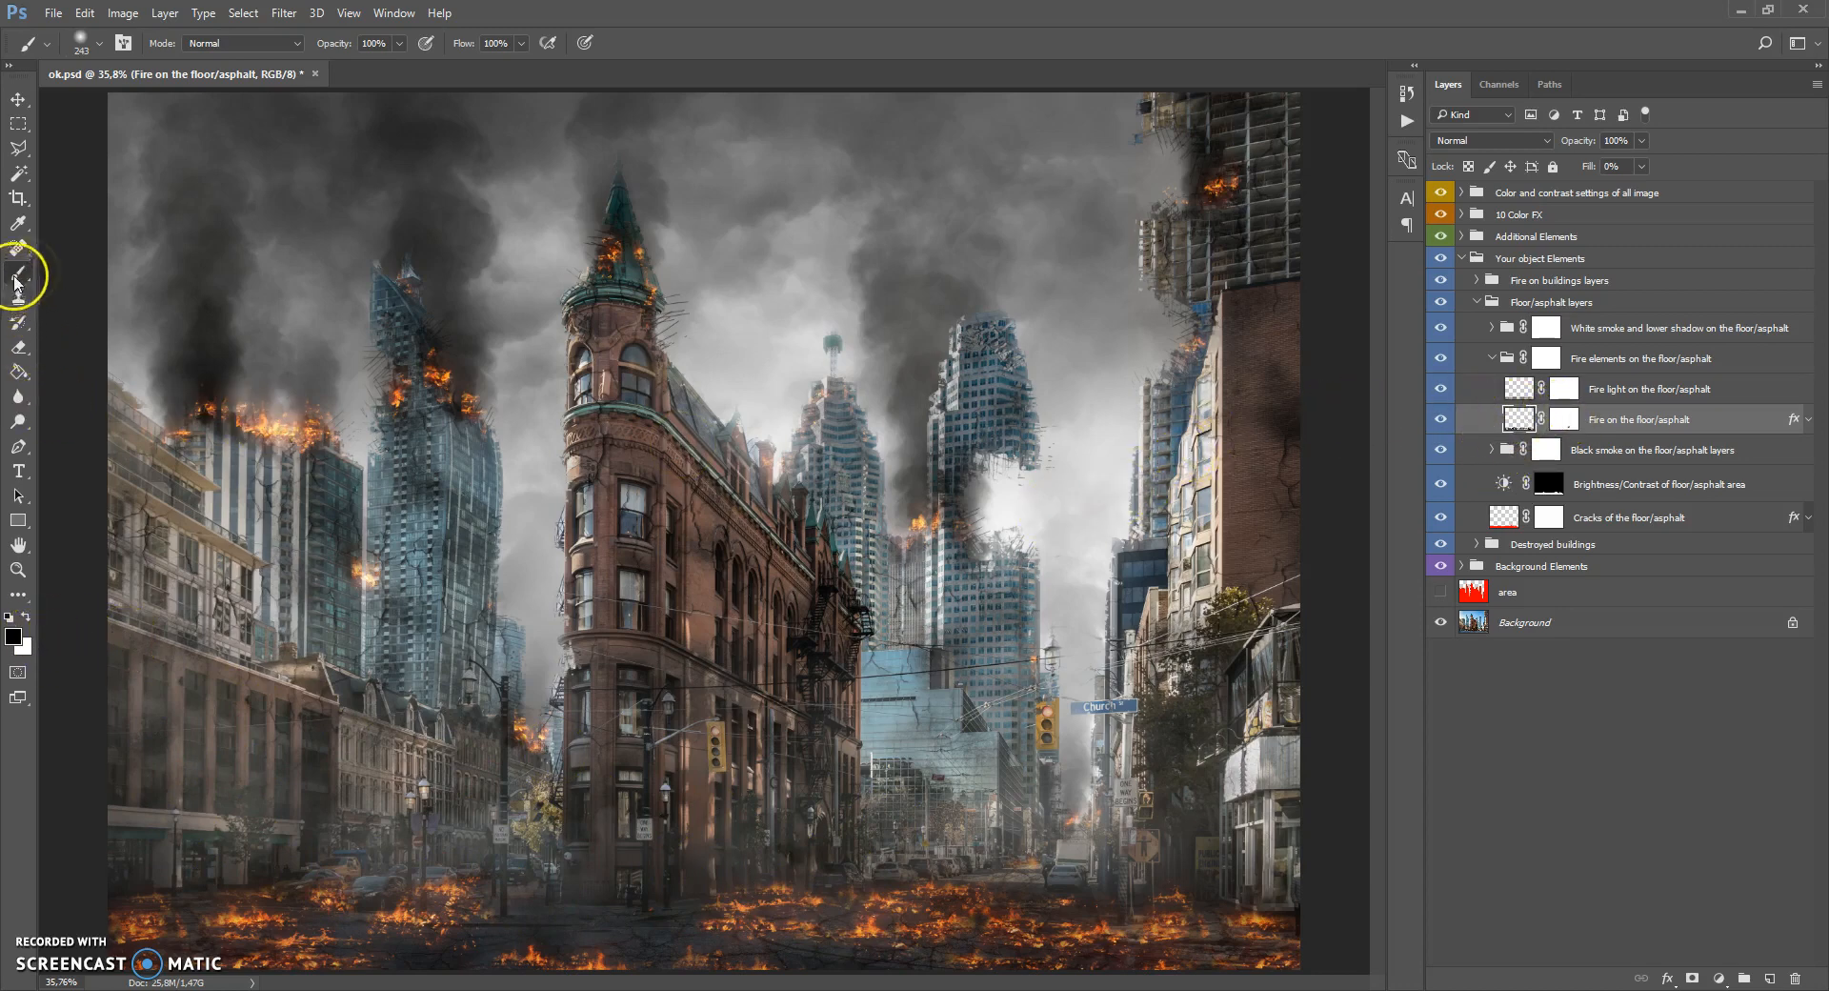
mouse_move(605, 877)
left_mouse_down()
mouse_move(375, 856)
mouse_move(167, 888)
left_mouse_up()
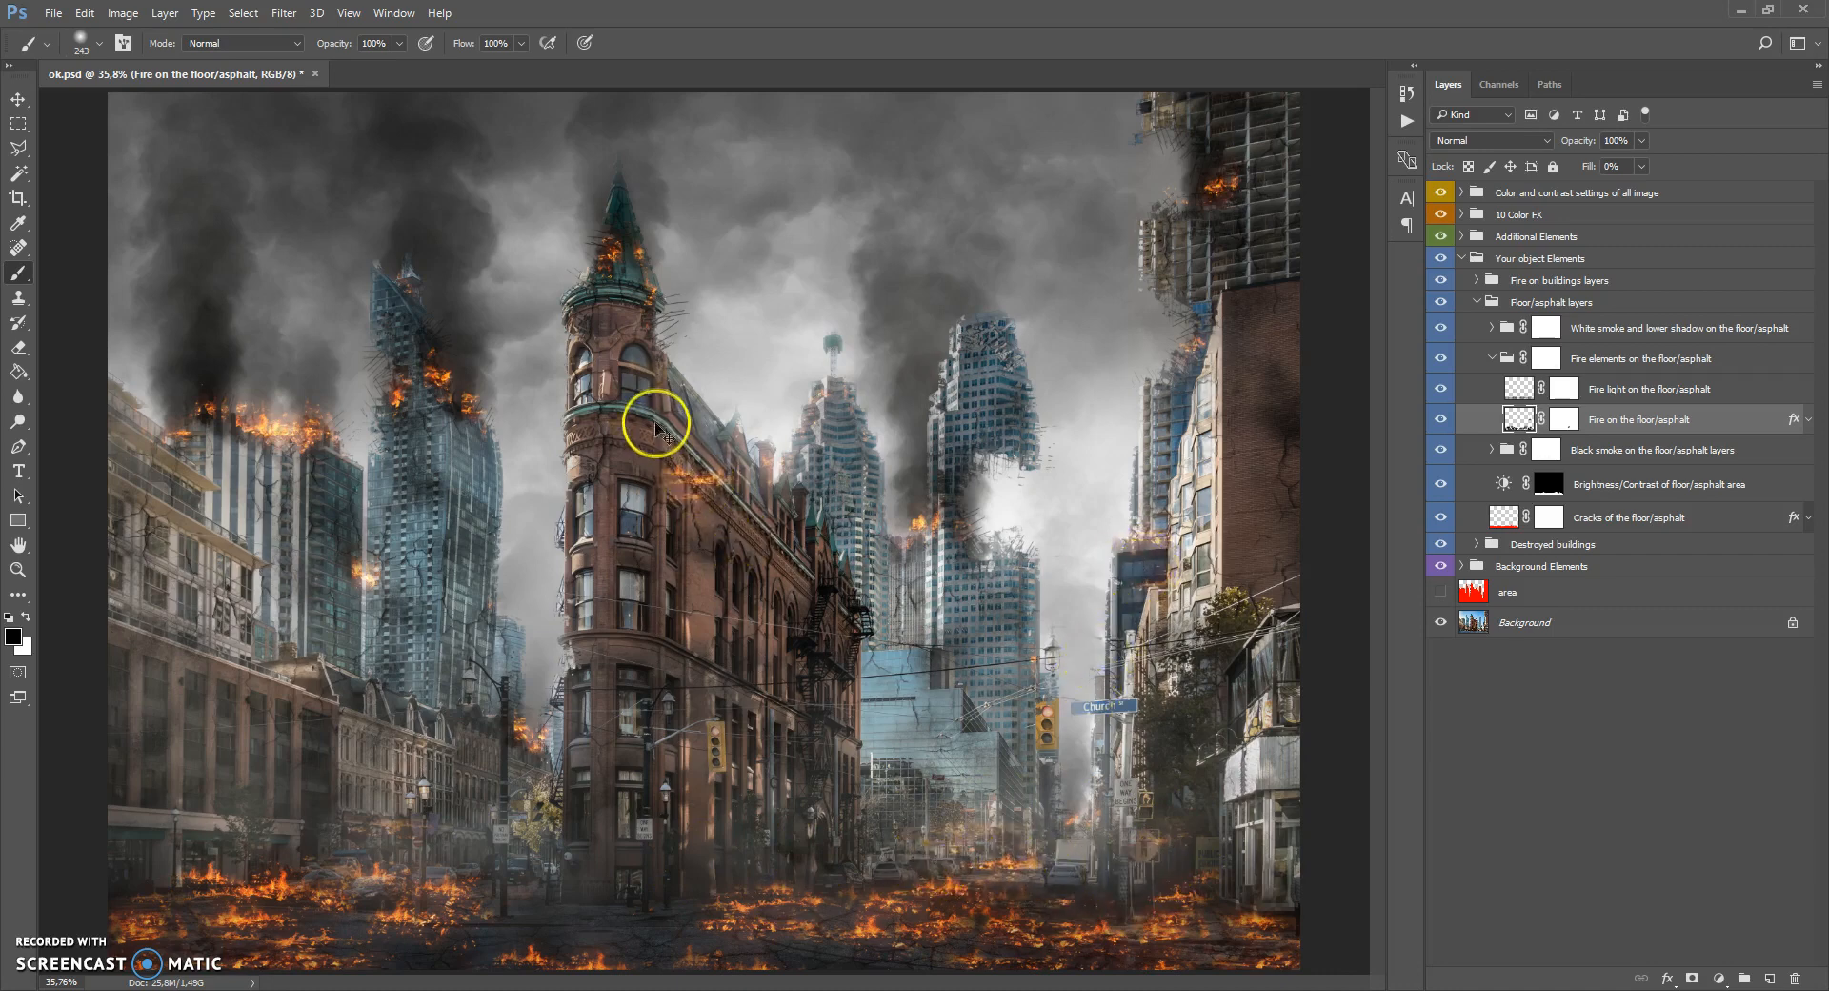
mouse_move(631, 414)
left_mouse_down()
mouse_move(616, 377)
mouse_move(603, 390)
mouse_move(632, 268)
mouse_move(643, 320)
left_mouse_up()
Paint fire over the low glass building in the centre on the Fire on the floor/asphalt layer with a 78 px brush.
right_click(908, 550)
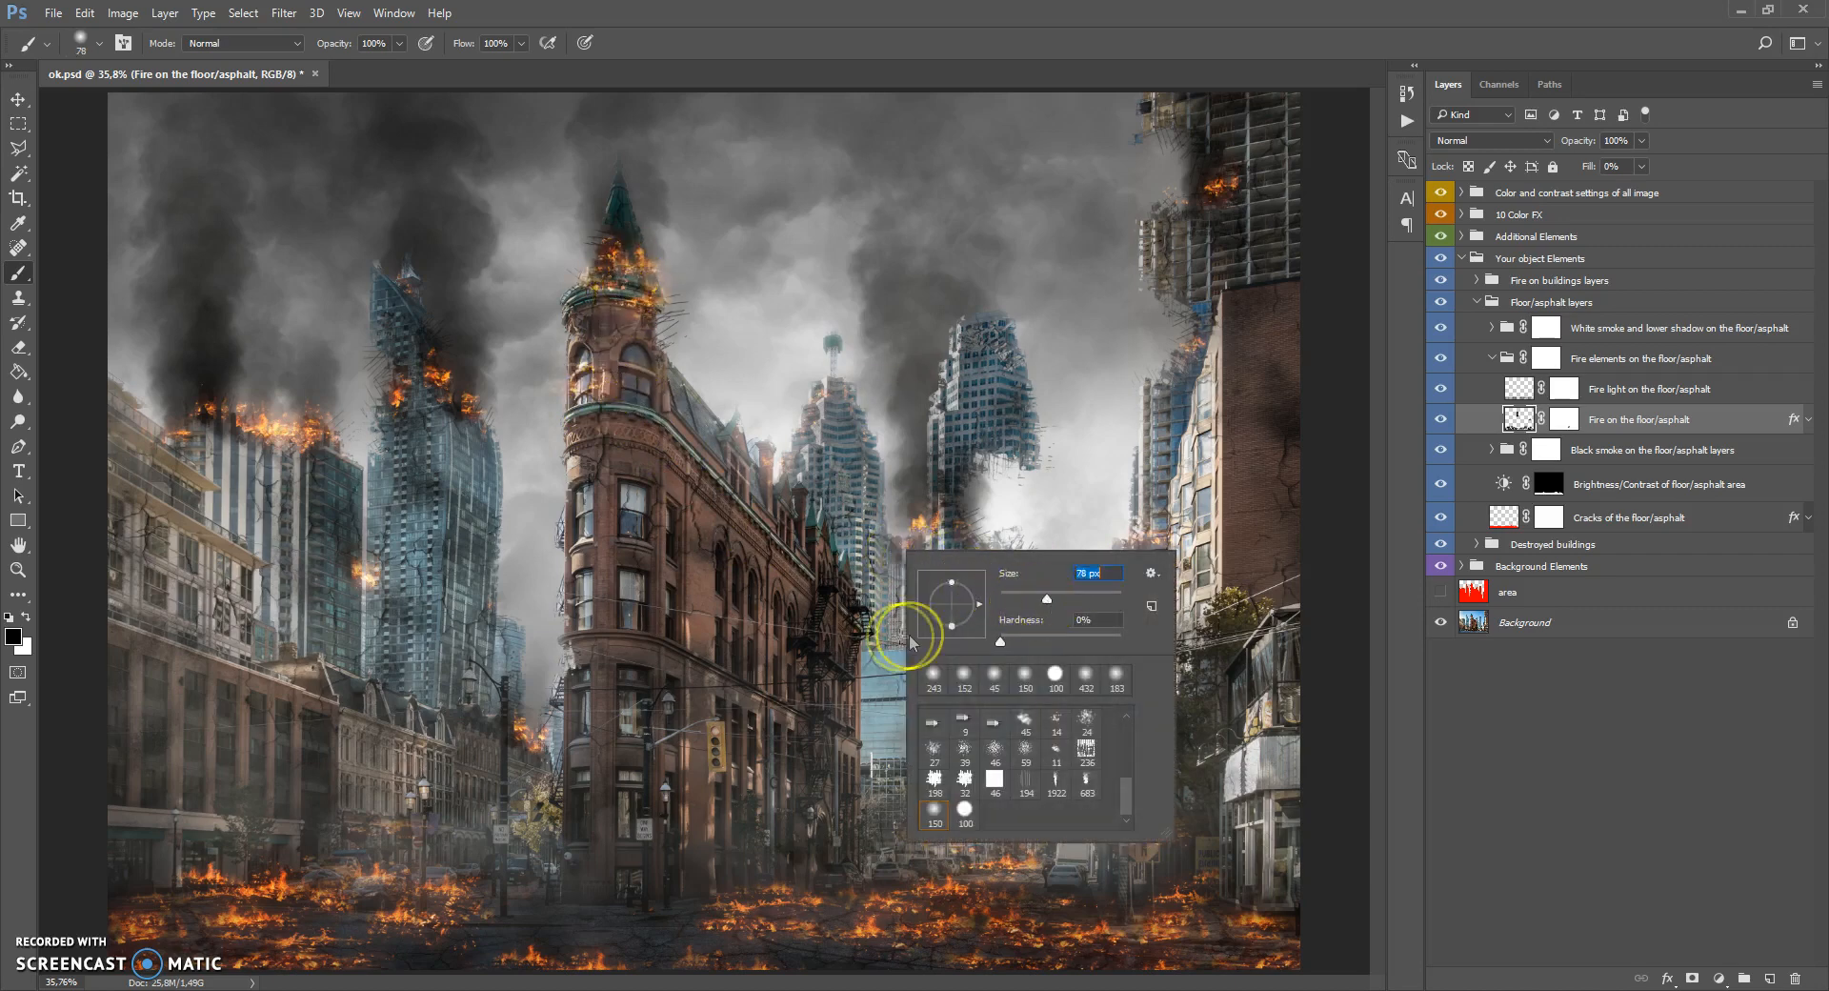
key("Return")
left_click_drag(972, 728, 1009, 746)
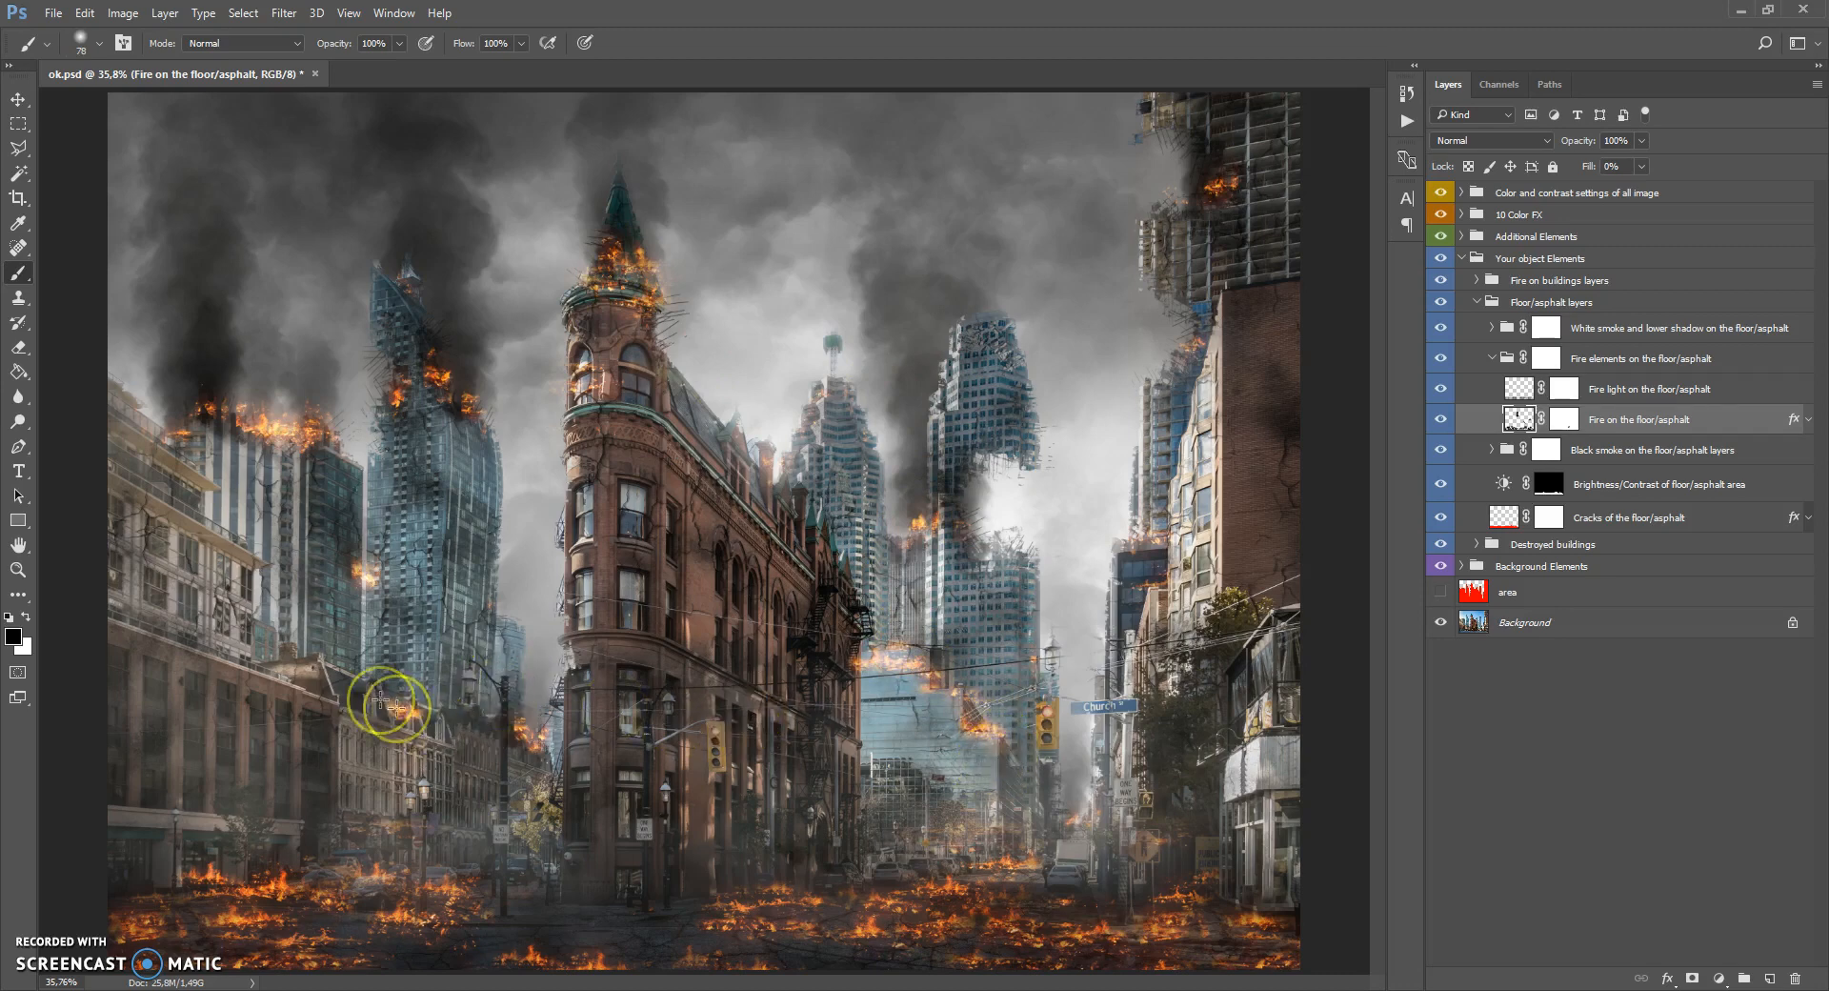
Paint fire along the rooftops of the low buildings on the image's left side with a 143 px brush.
right_click(229, 649)
left_click_drag(349, 686, 384, 685)
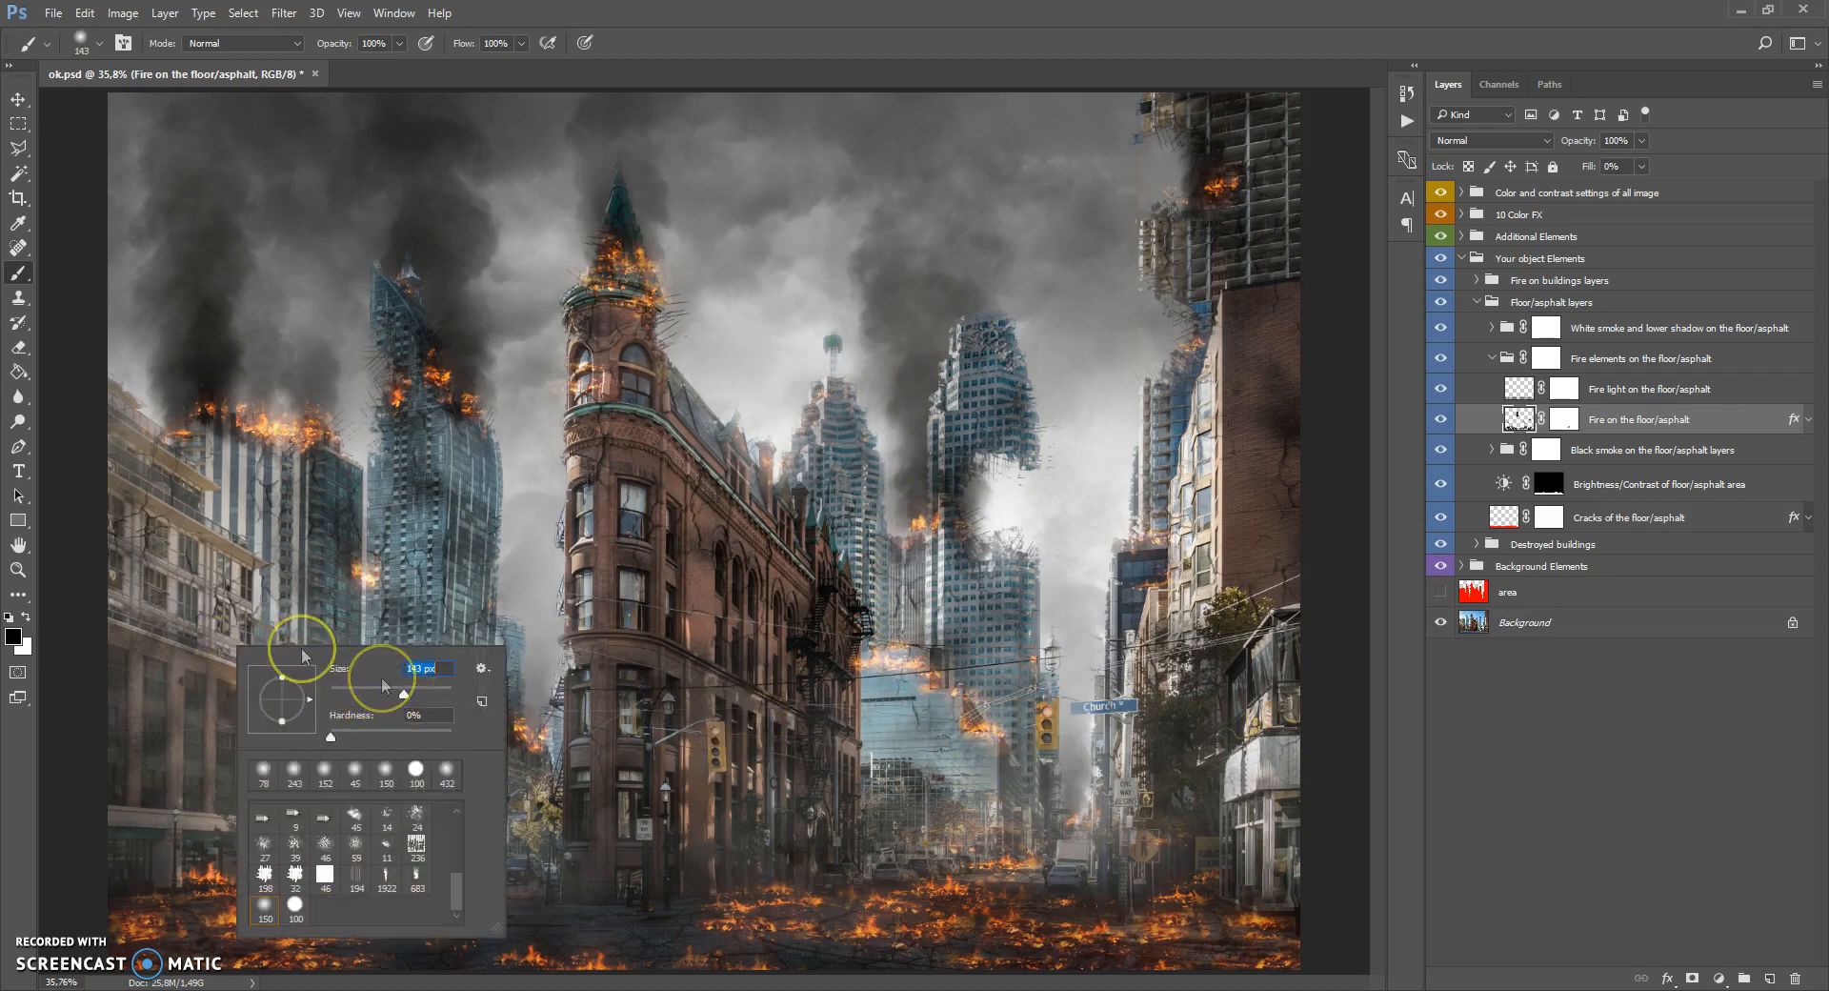
key("Return")
mouse_move(308, 717)
left_mouse_down()
mouse_move(209, 672)
mouse_move(154, 606)
mouse_move(234, 687)
mouse_move(143, 667)
left_mouse_up()
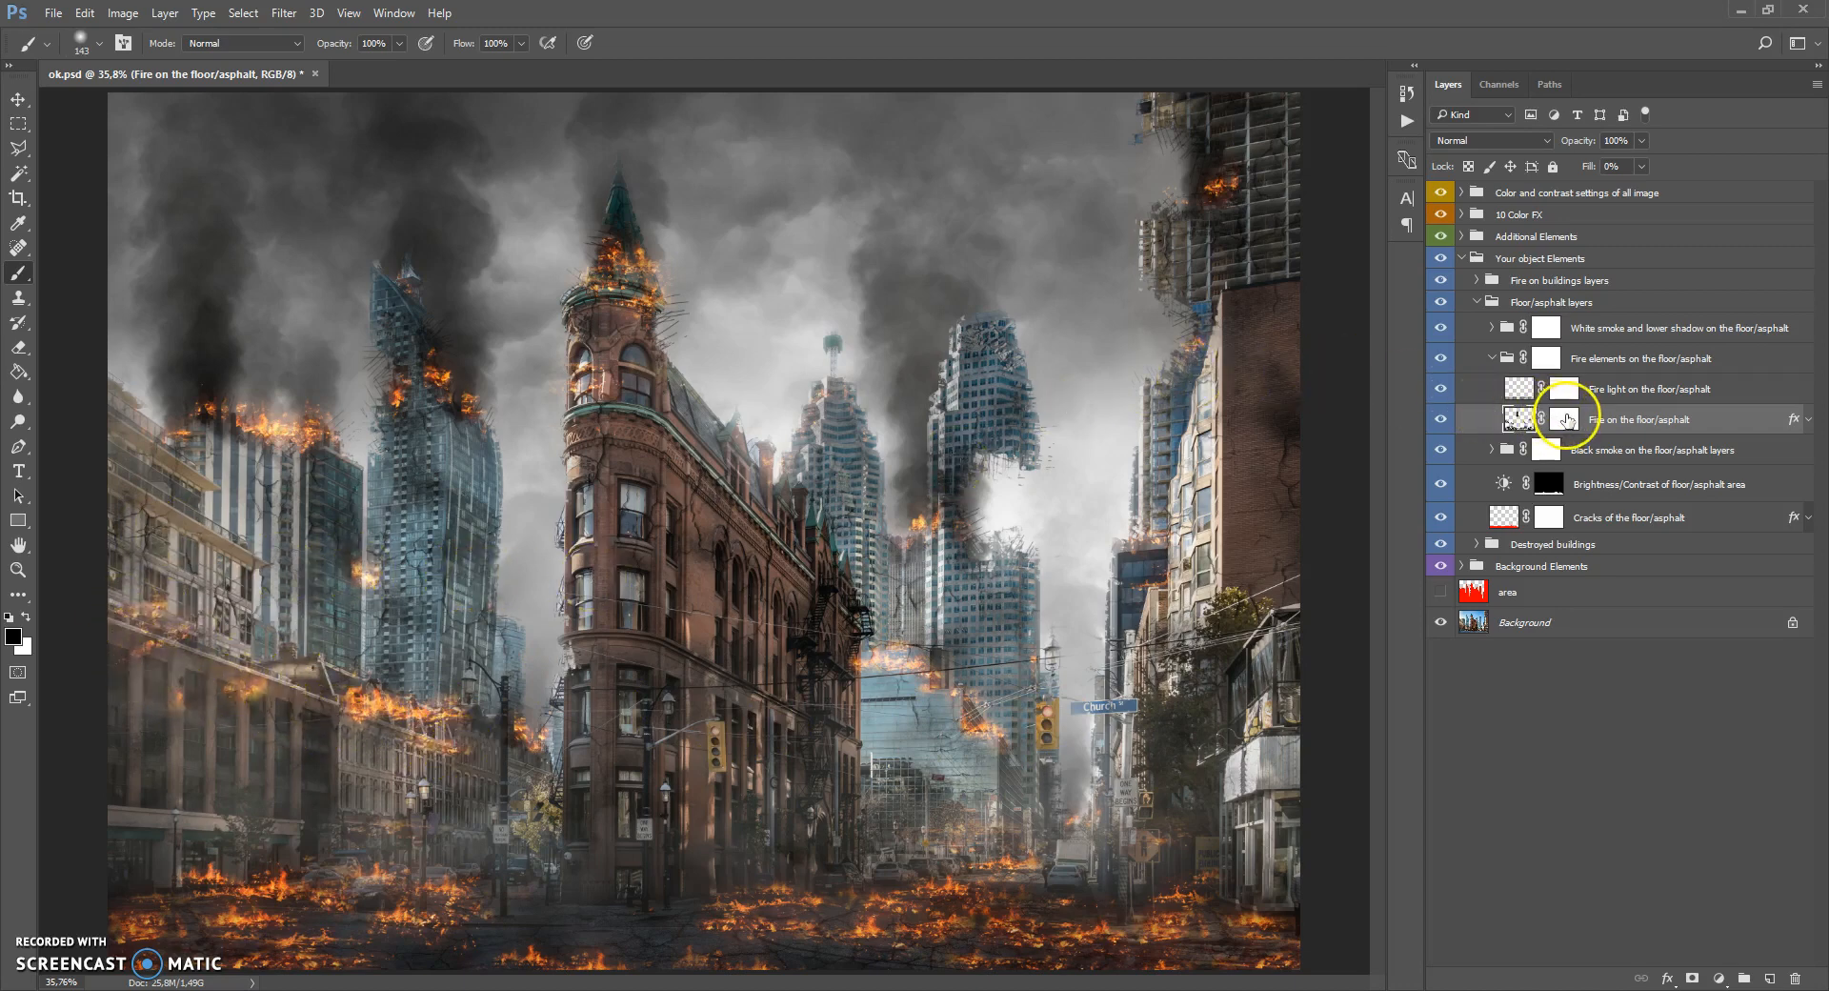
Mask out the fire on the left rooftops and the glass building by painting black on the layer mask with a 228 px brush.
left_click(1566, 420)
left_click(26, 618)
right_click(381, 657)
left_click_drag(572, 707, 576, 708)
mouse_move(196, 629)
left_mouse_down()
mouse_move(130, 632)
mouse_move(380, 723)
left_mouse_up()
left_click_drag(882, 672, 985, 700)
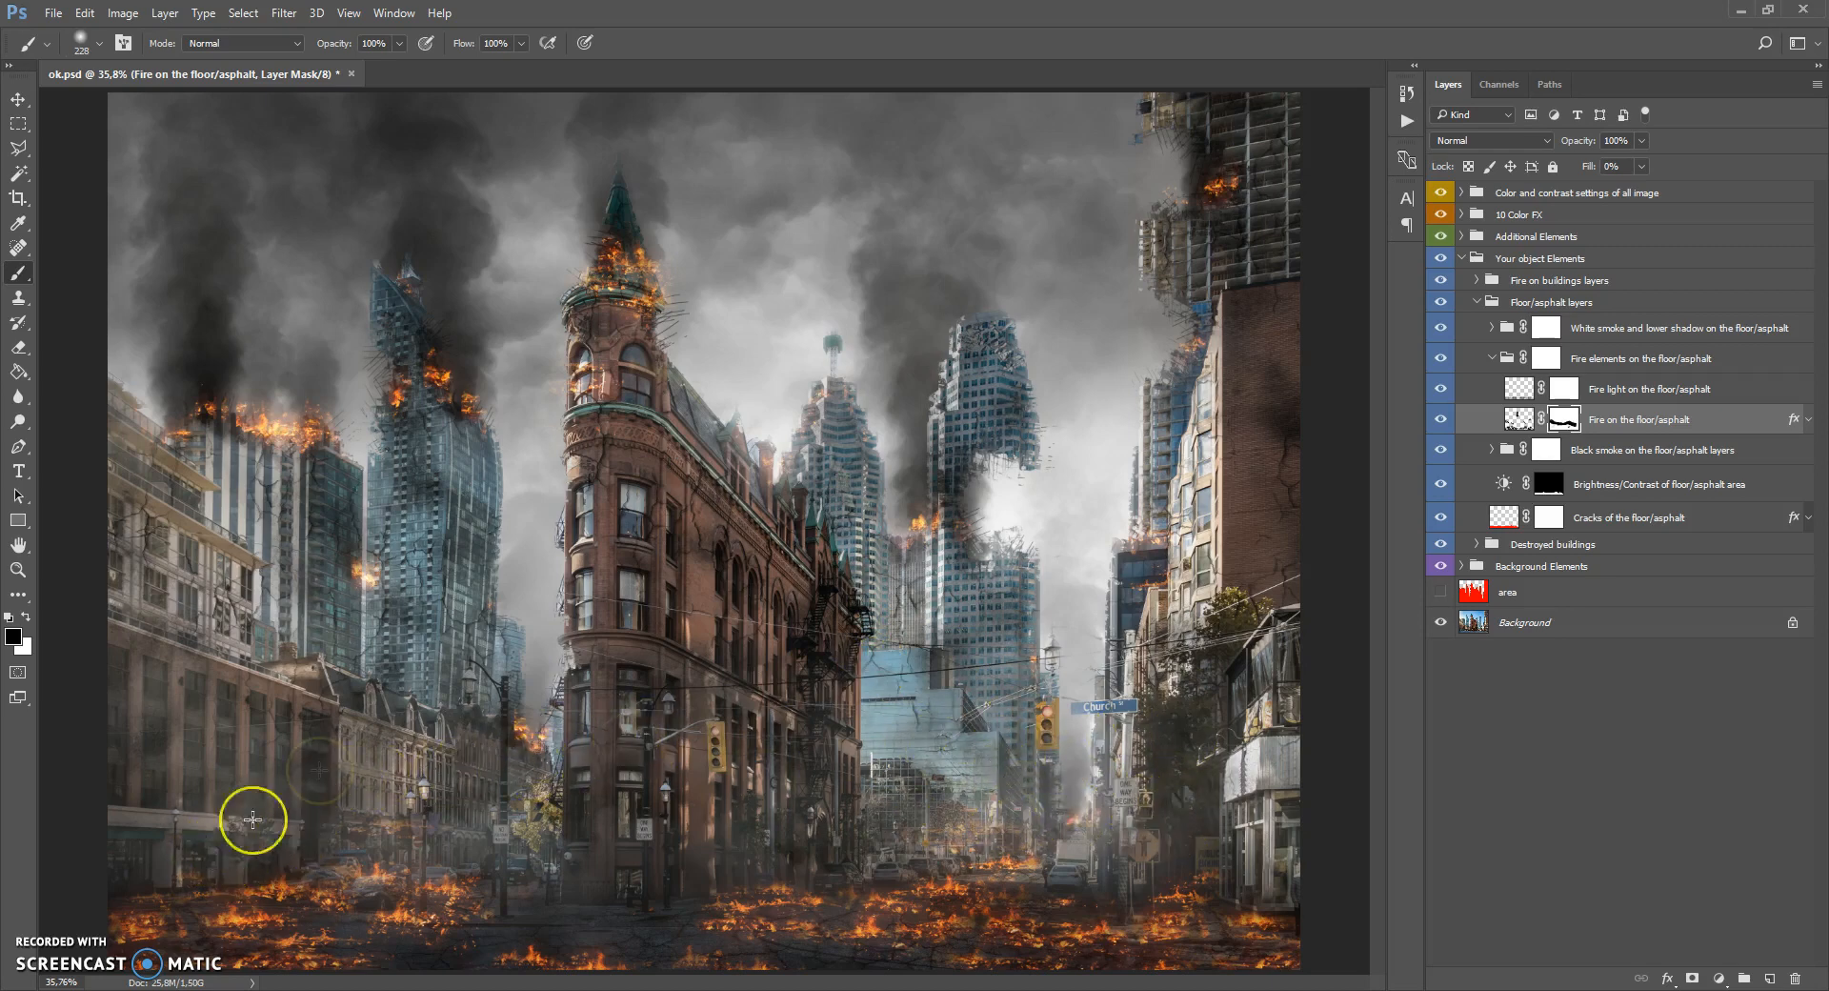
Check the visibility of the Fire light on the floor/asphalt layer and collapse the Fire elements on the floor/asphalt group.
left_click(1515, 392)
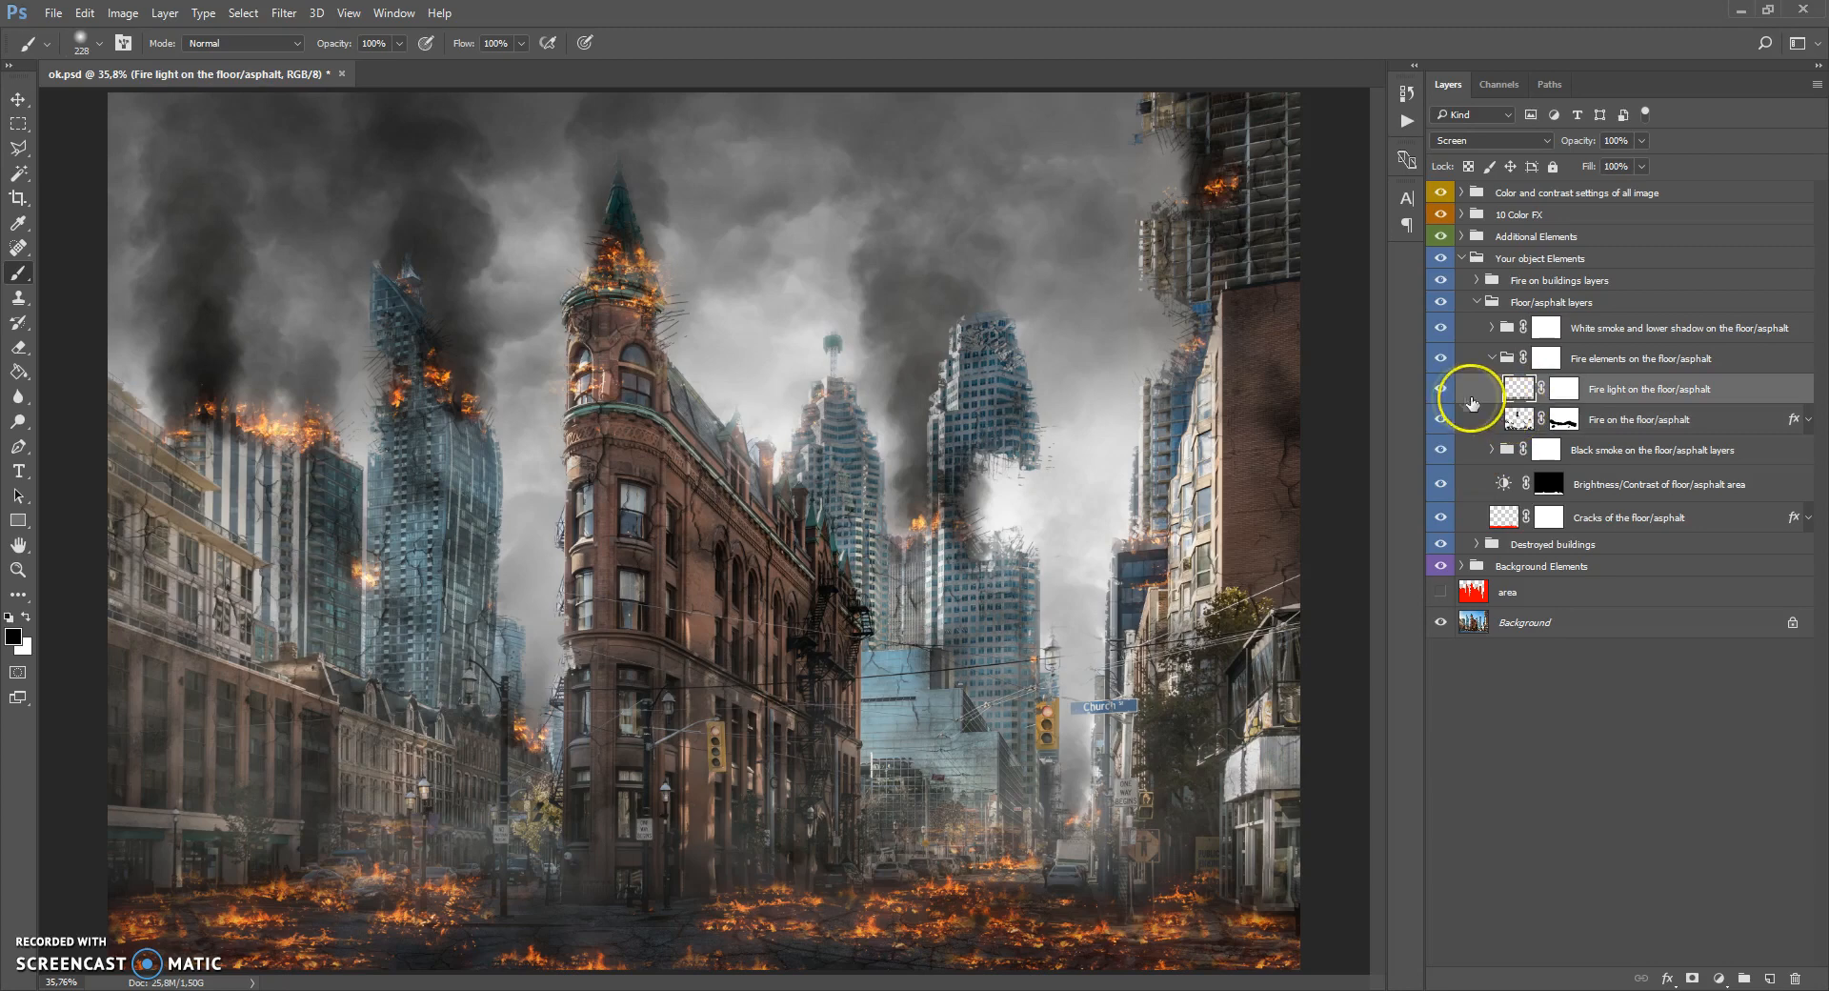
left_click(1441, 391)
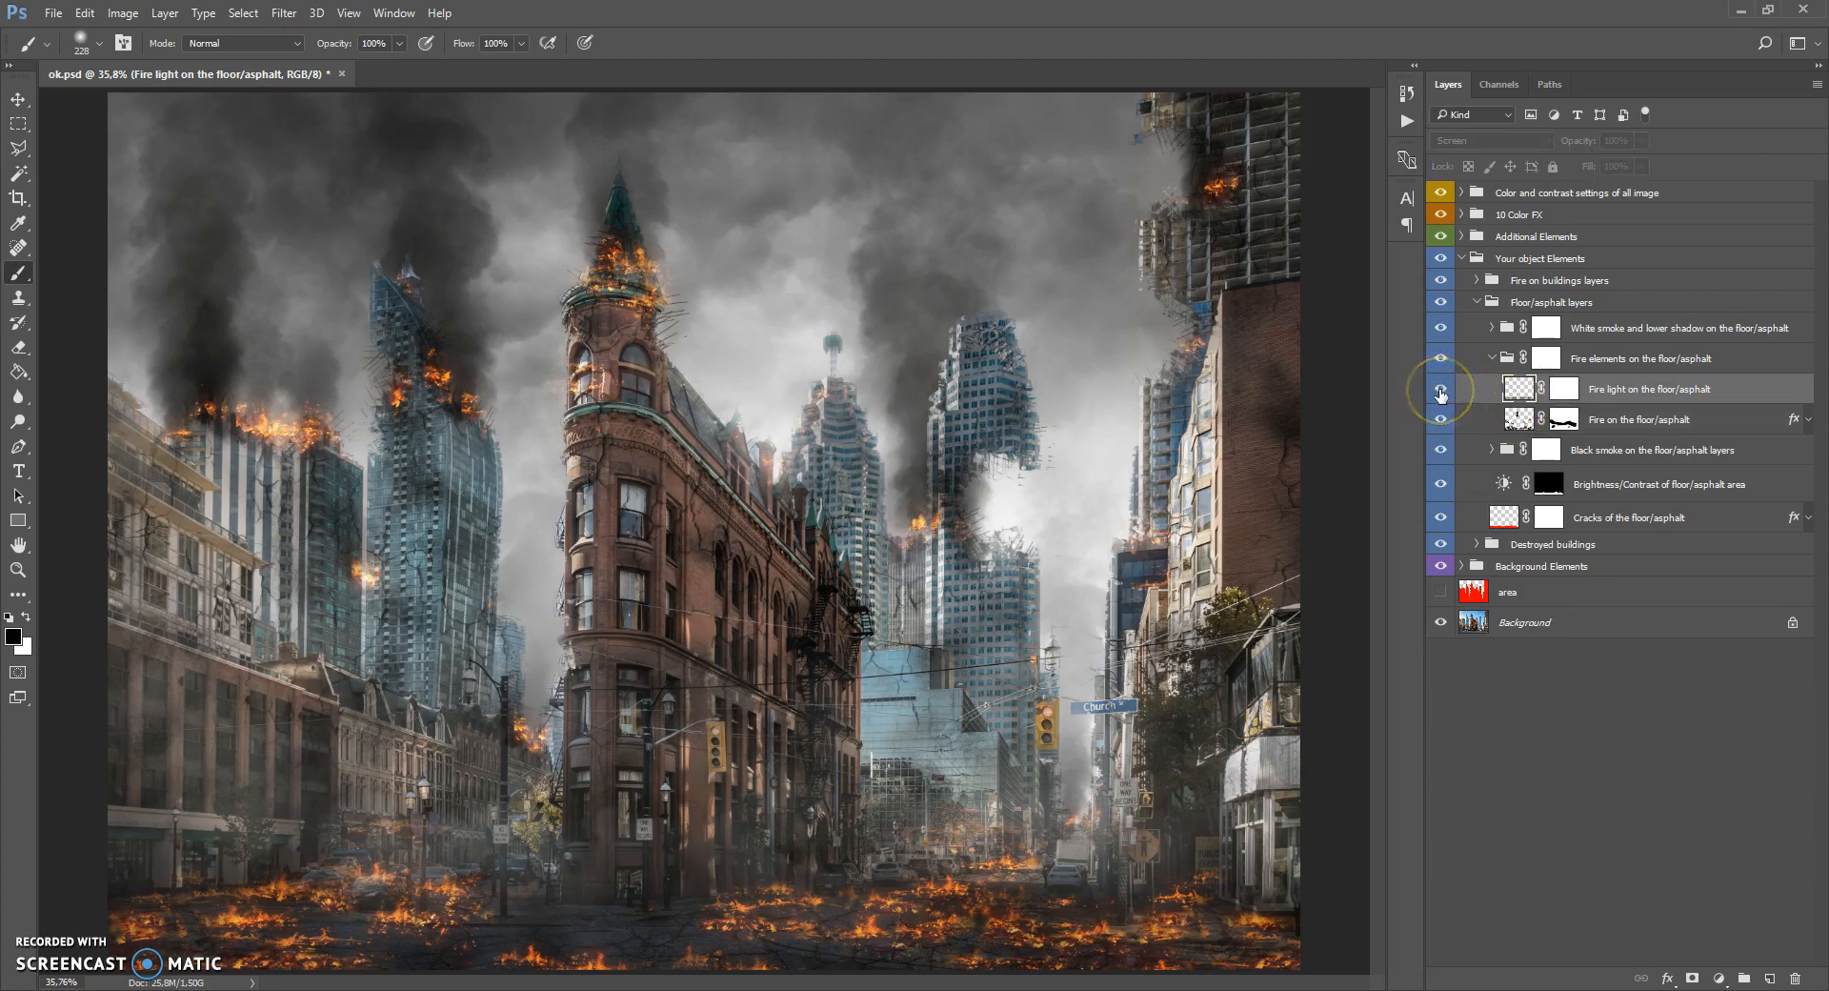
left_click(1493, 359)
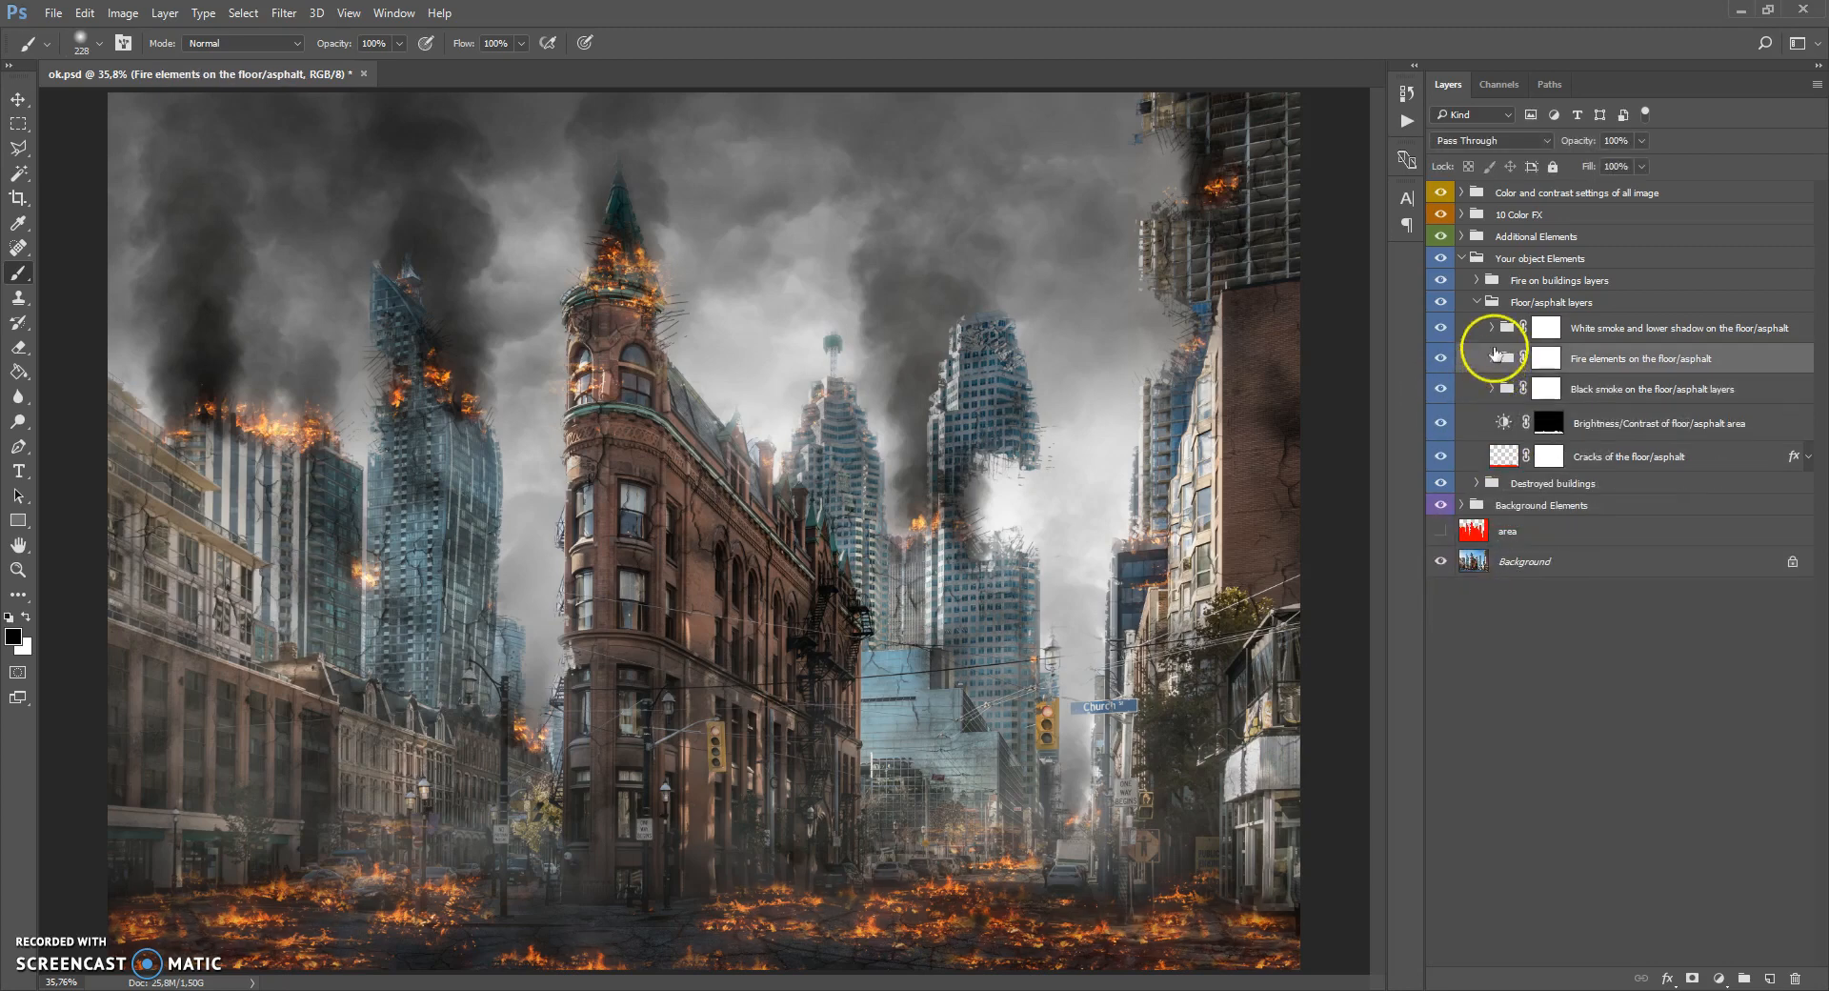
Expand the White smoke and lower shadow on the floor/asphalt group and check what the lower shadow and white smoke layers add.
left_click(1502, 330)
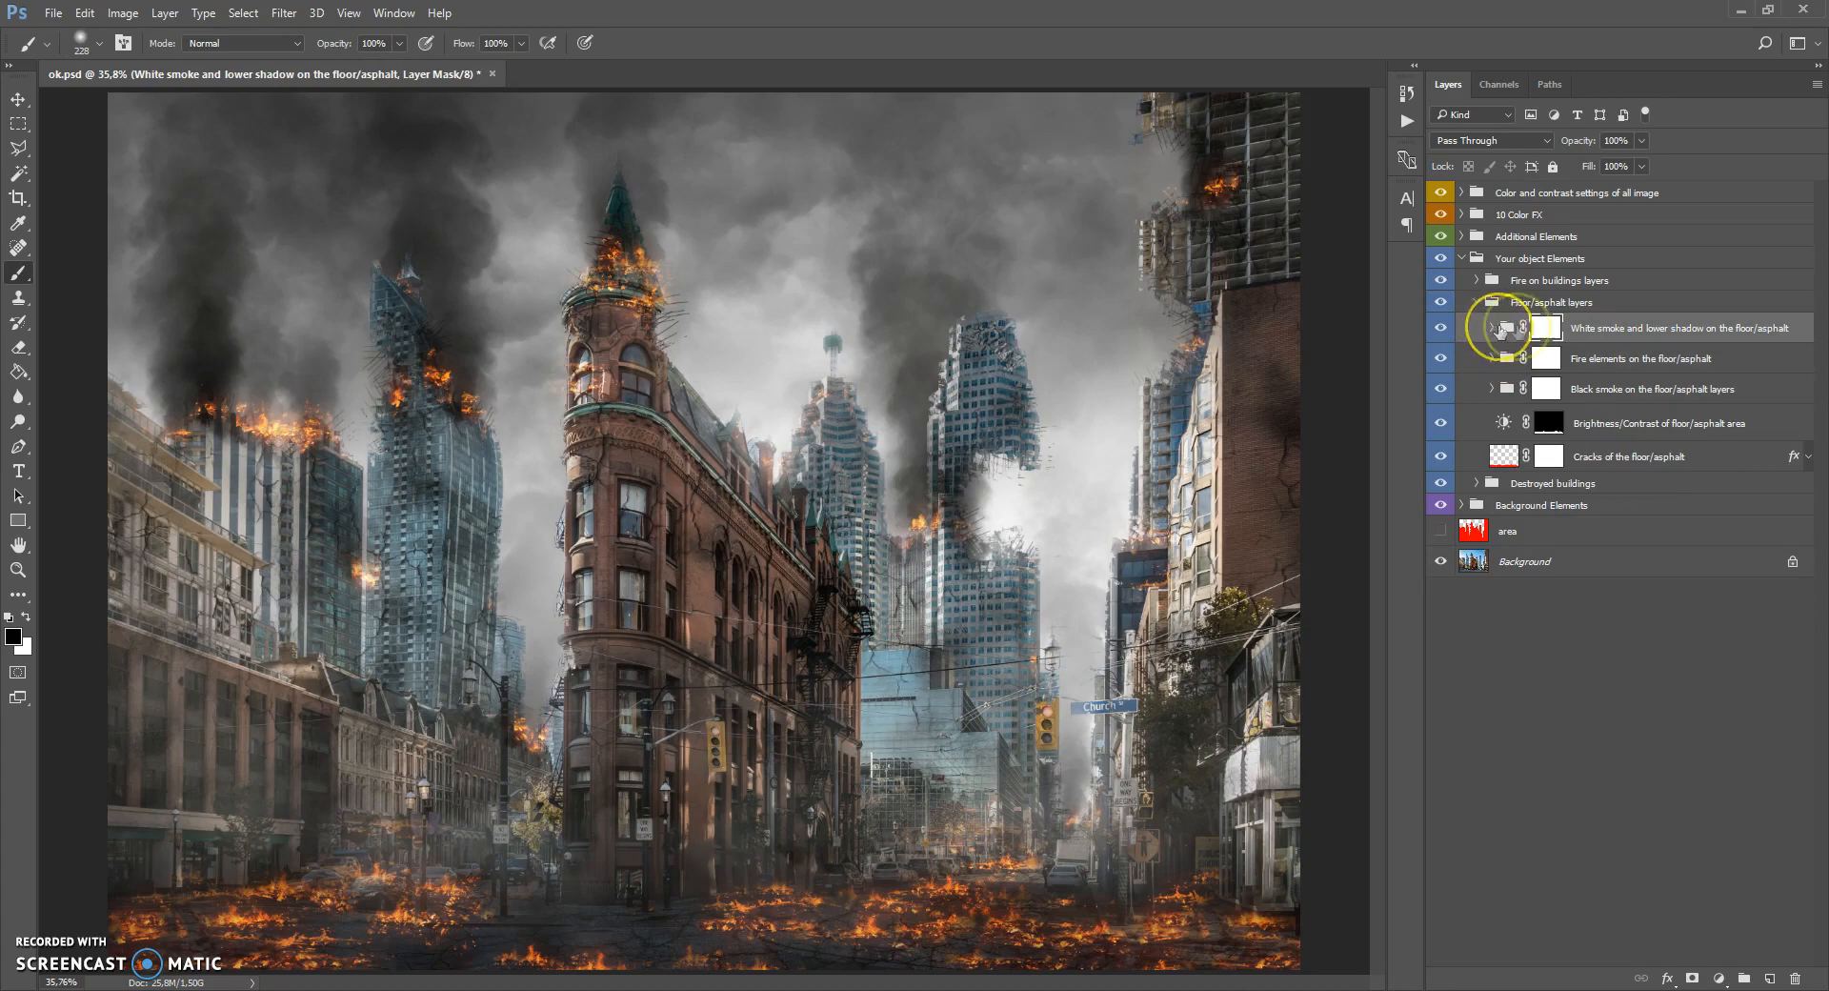
left_click(1492, 327)
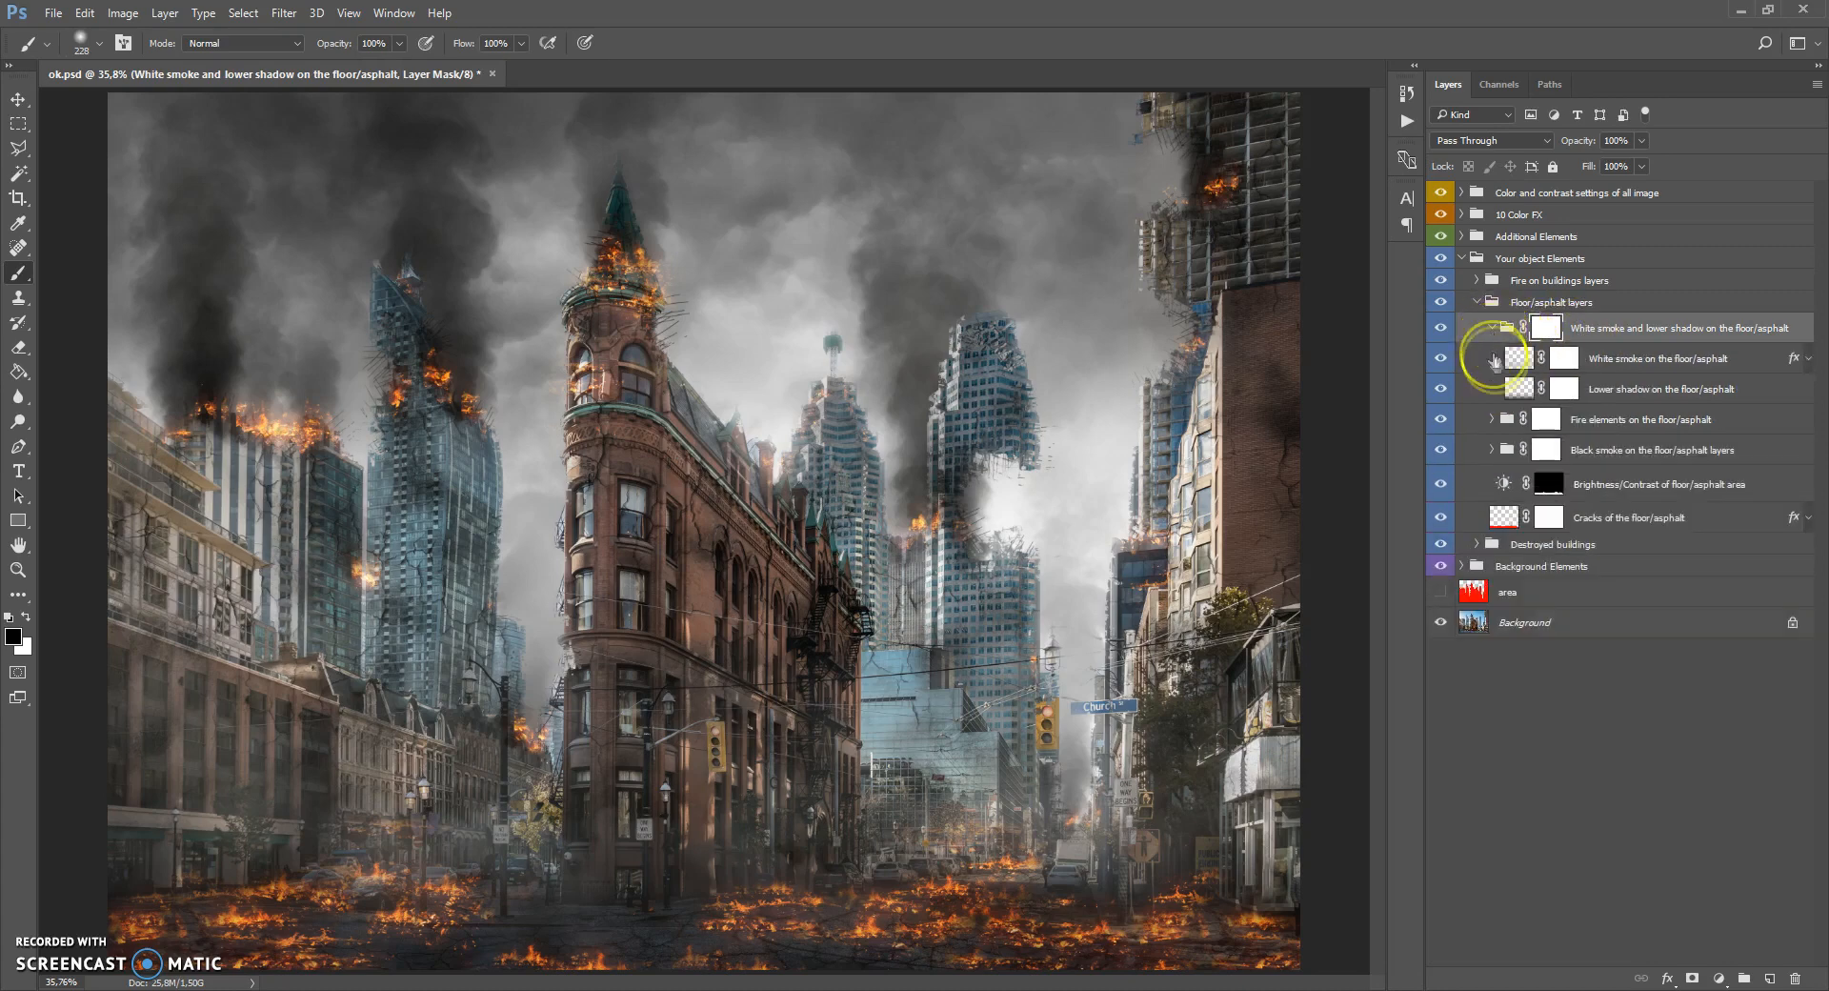
left_click(1442, 390)
left_click(1441, 390)
left_click(1441, 359)
left_click(1442, 359)
left_click(1440, 390)
left_click(1441, 390)
Compare the image with and without the White smoke on the floor/asphalt layer and set the layer's opacity to 78%.
left_click(1521, 361)
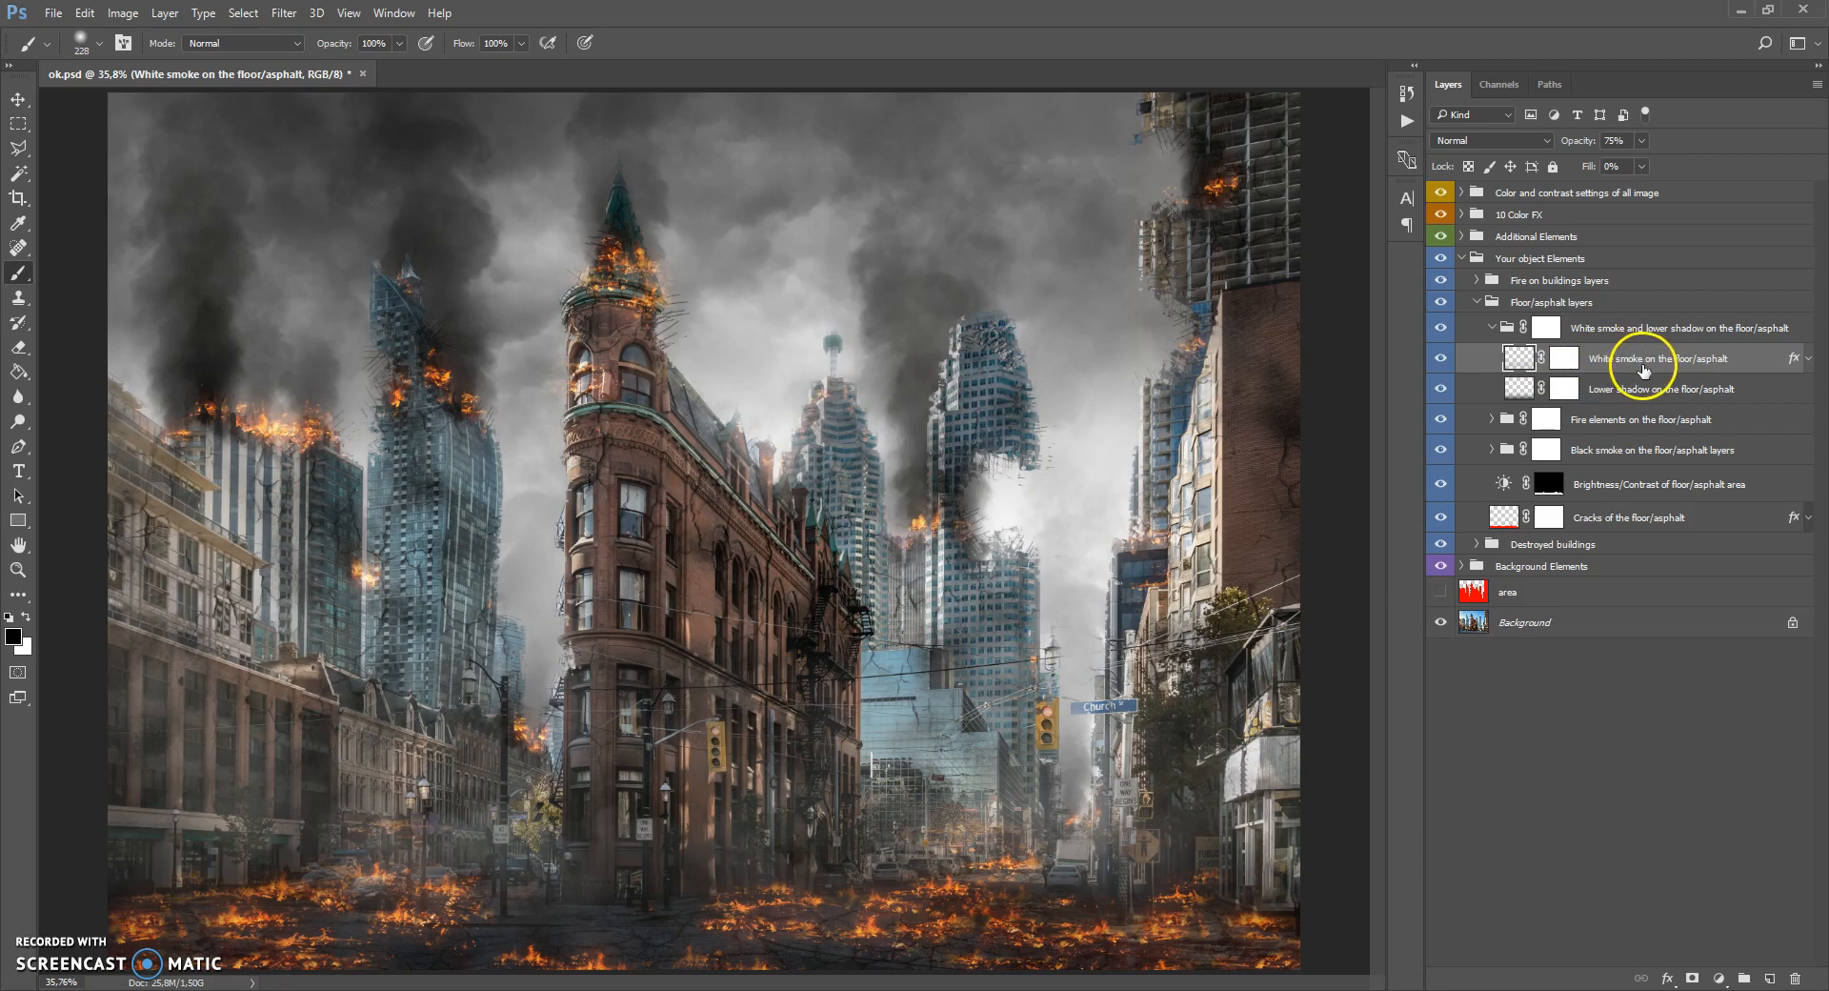
left_click(1440, 358)
left_click(1440, 359)
left_click(1641, 145)
mouse_move(1649, 164)
left_mouse_down()
mouse_move(1678, 164)
mouse_move(1602, 168)
mouse_move(1700, 164)
mouse_move(1645, 166)
left_mouse_up()
Paint extra white smoke across the street on the White smoke on the floor/asphalt layer with the brush at 53% opacity.
left_click(1522, 362)
left_click_drag(399, 60, 374, 72)
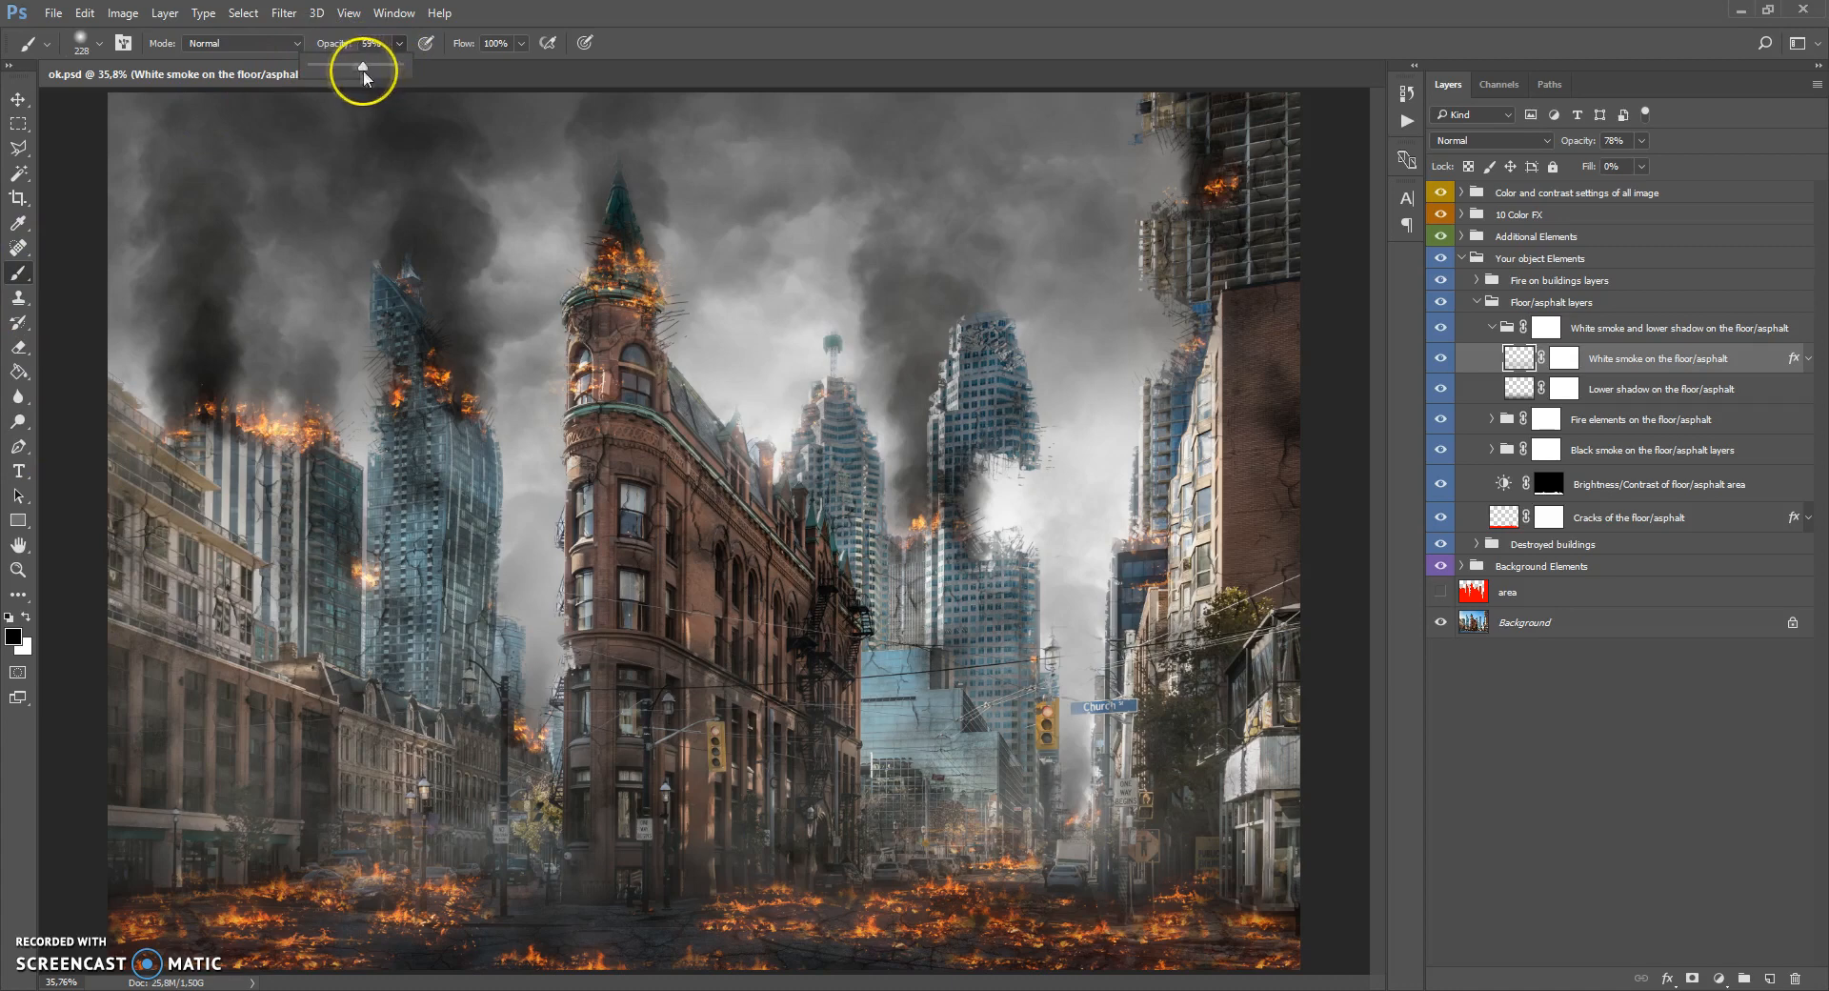
left_click(25, 278)
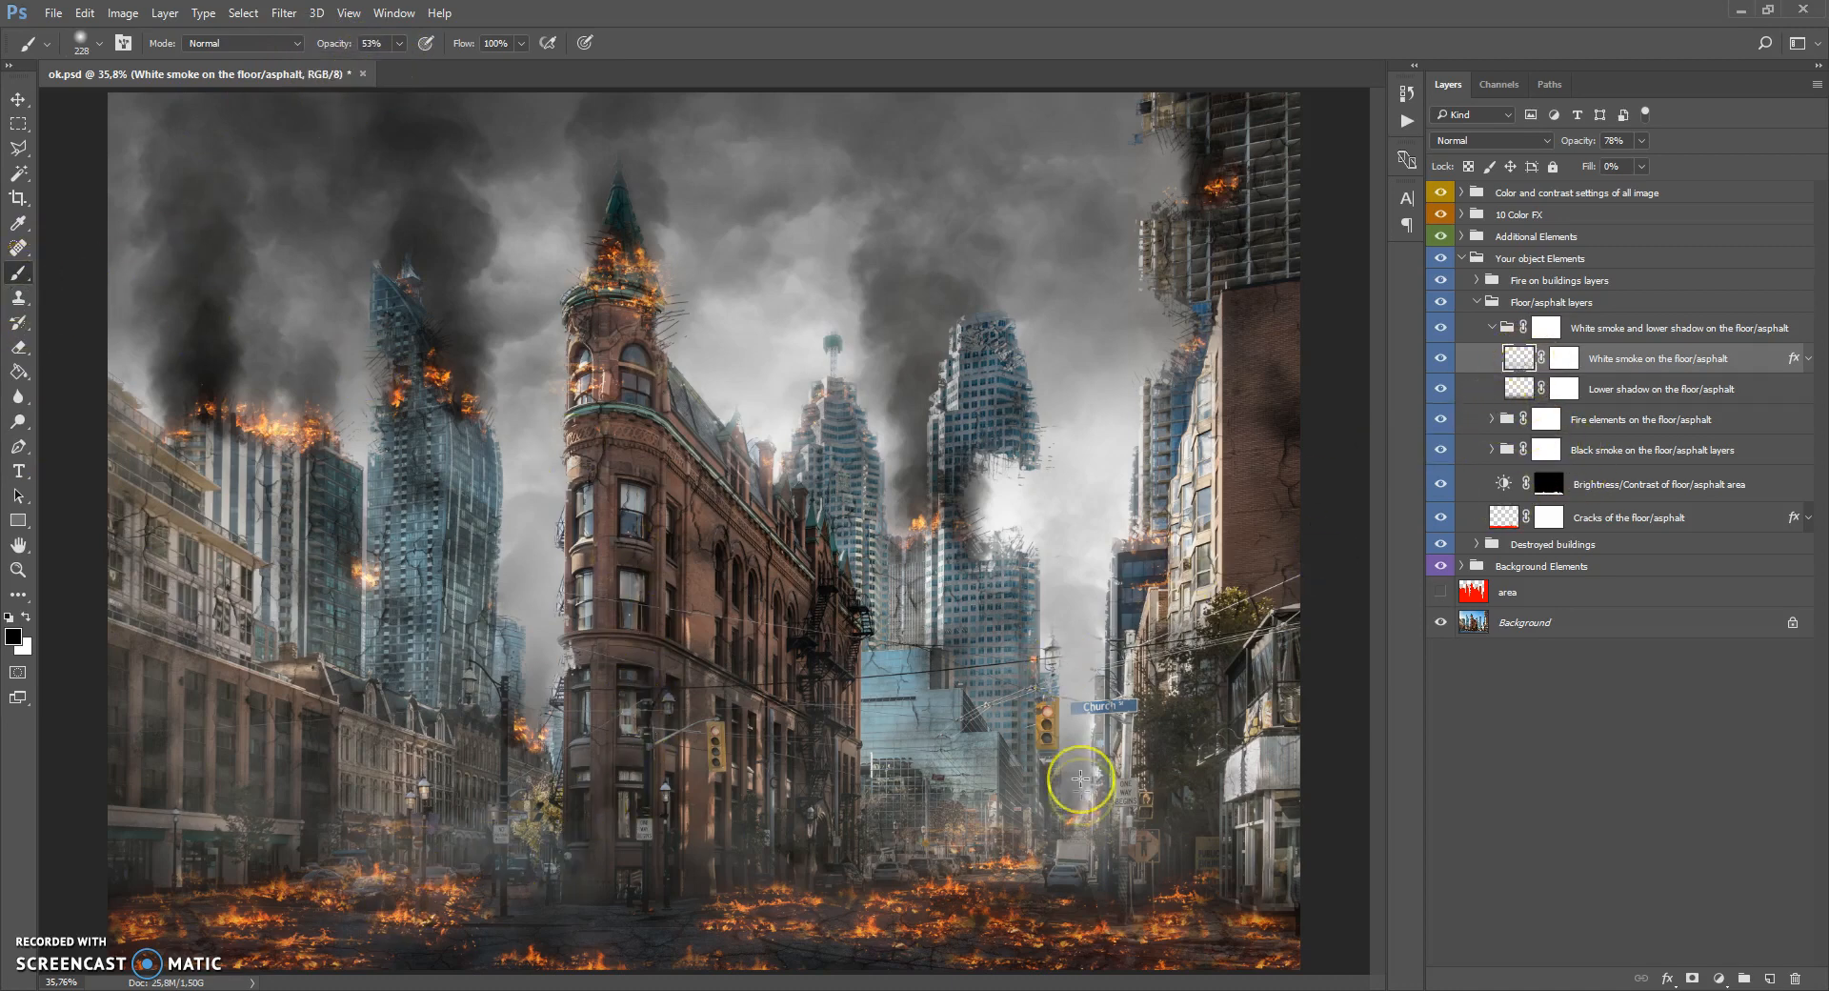
mouse_move(923, 953)
left_mouse_down()
mouse_move(1086, 934)
mouse_move(994, 922)
mouse_move(1224, 900)
mouse_move(1330, 929)
mouse_move(1059, 900)
mouse_move(691, 941)
mouse_move(735, 961)
mouse_move(484, 933)
mouse_move(546, 905)
mouse_move(435, 834)
mouse_move(379, 888)
mouse_move(161, 939)
mouse_move(138, 928)
mouse_move(430, 945)
mouse_move(268, 882)
mouse_move(286, 905)
mouse_move(151, 879)
mouse_move(171, 882)
mouse_move(163, 865)
mouse_move(288, 894)
mouse_move(339, 937)
mouse_move(186, 917)
mouse_move(527, 932)
mouse_move(571, 914)
mouse_move(370, 886)
mouse_move(255, 890)
mouse_move(317, 901)
mouse_move(218, 924)
mouse_move(337, 868)
mouse_move(704, 923)
mouse_move(806, 917)
mouse_move(799, 894)
mouse_move(919, 918)
mouse_move(858, 891)
mouse_move(936, 860)
mouse_move(1043, 868)
mouse_move(1109, 925)
mouse_move(1126, 894)
mouse_move(863, 914)
mouse_move(1017, 929)
mouse_move(984, 899)
mouse_move(1003, 872)
mouse_move(1019, 917)
left_mouse_up()
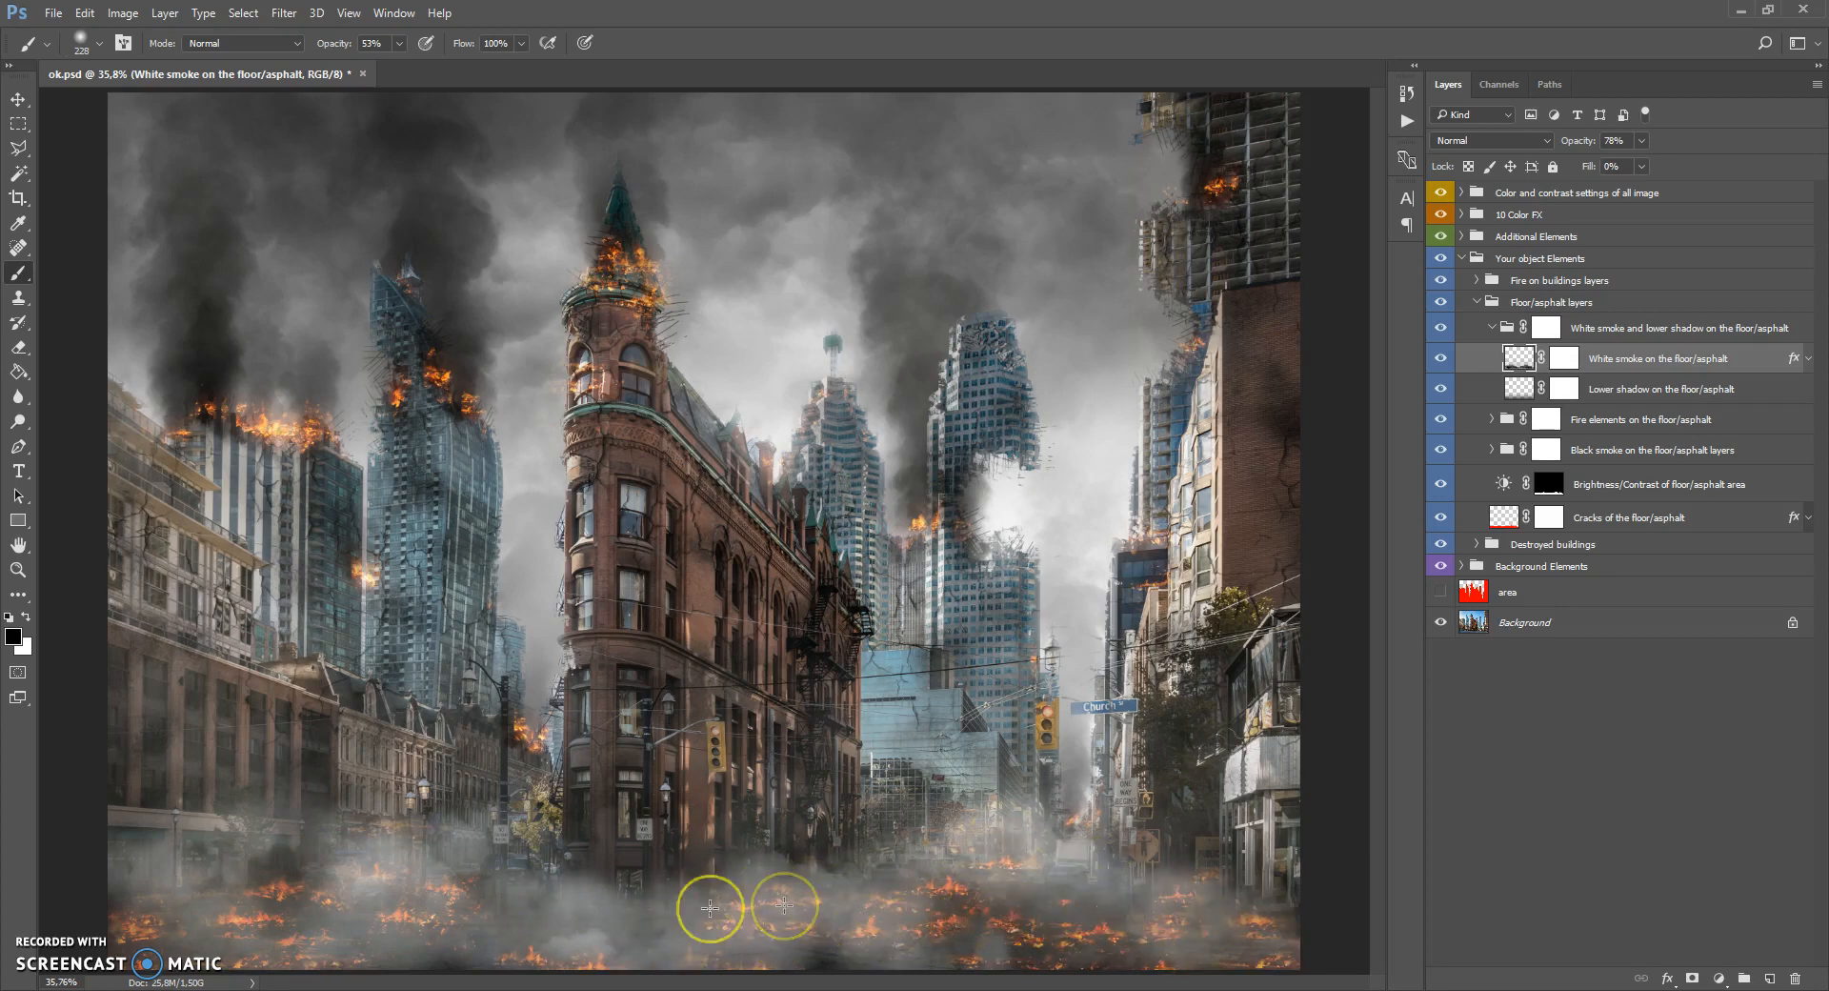
Compare the painted white smoke on and off, lower the layer's opacity to about 45%, and collapse the floor/asphalt groups.
left_click(1443, 358)
left_click(1447, 358)
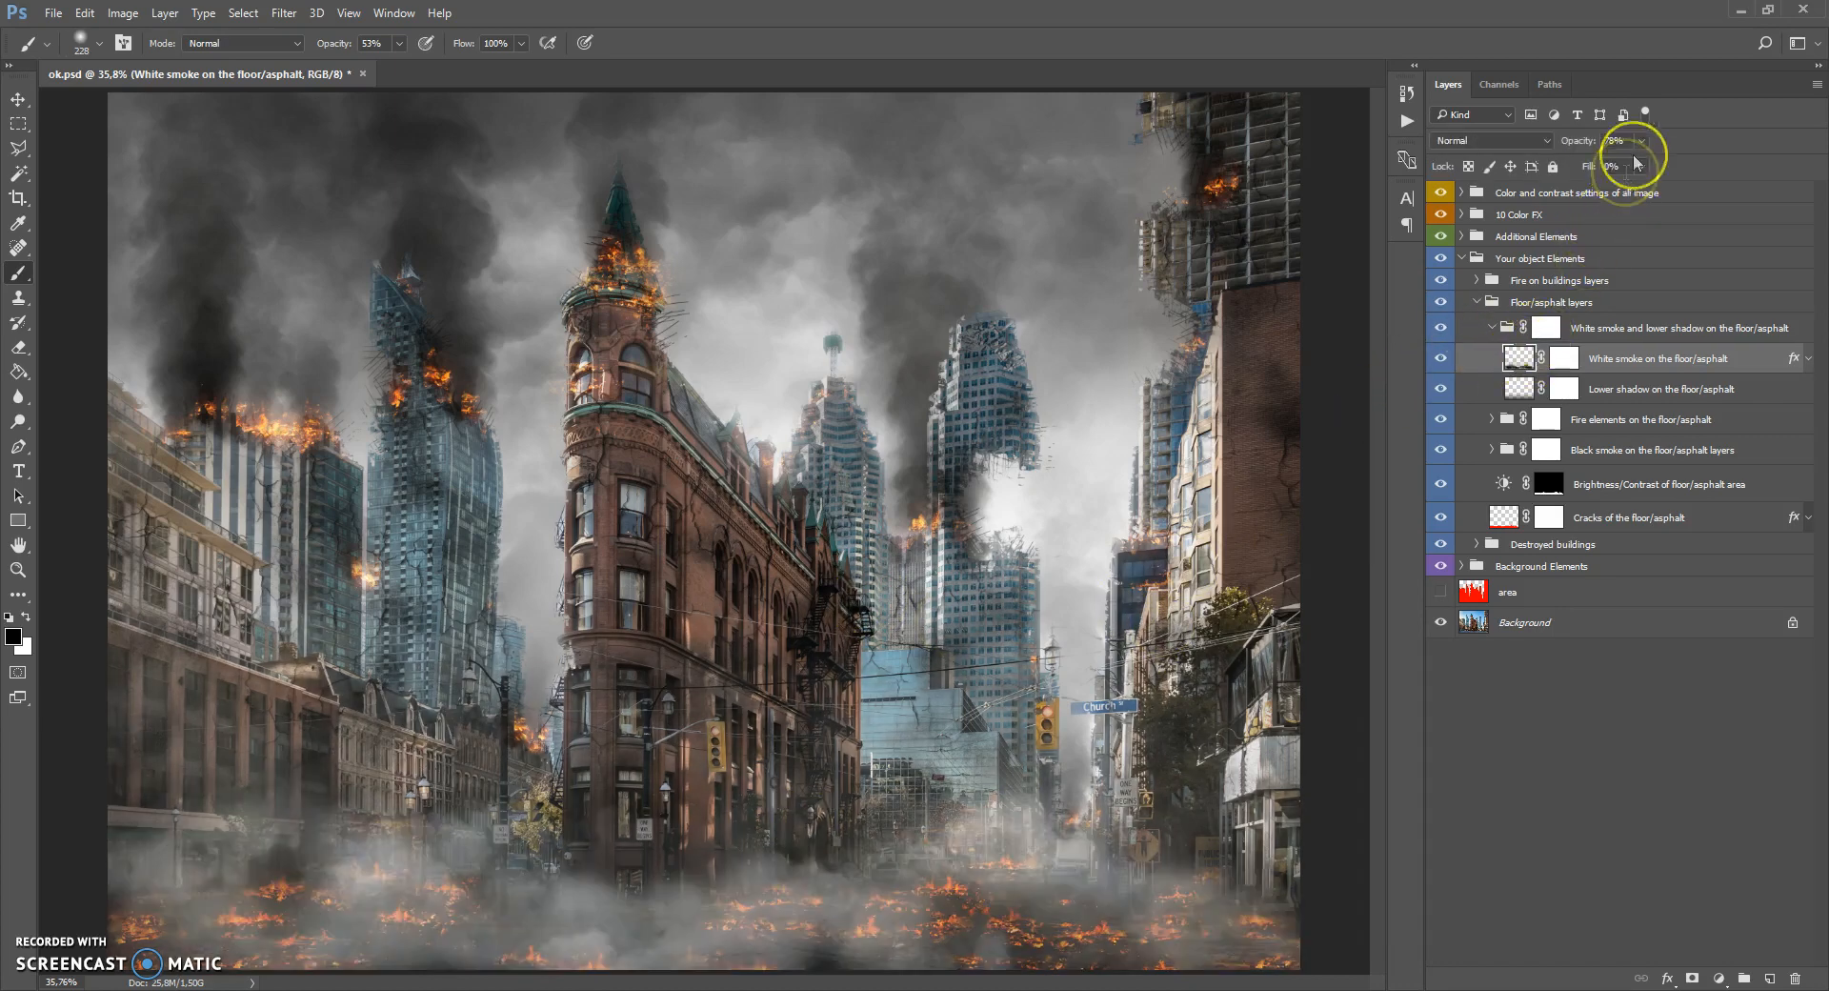
left_click_drag(1617, 166, 1612, 169)
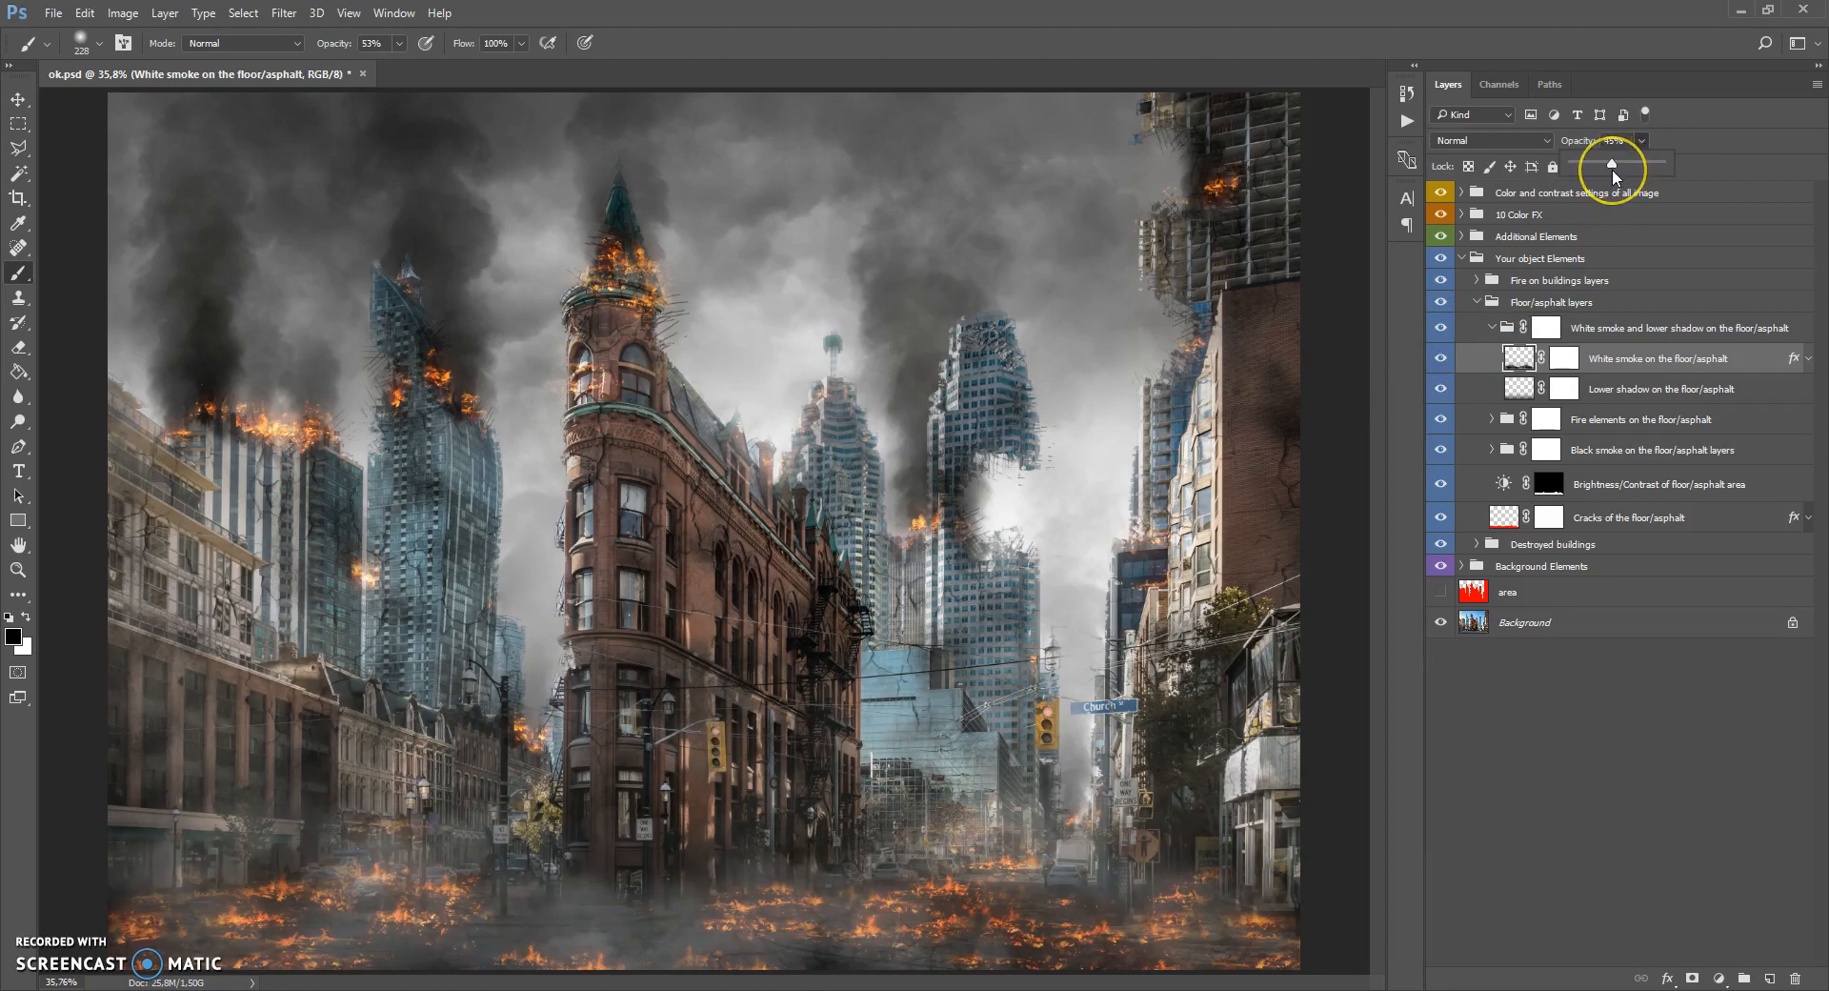
left_click(1492, 328)
left_click(1478, 303)
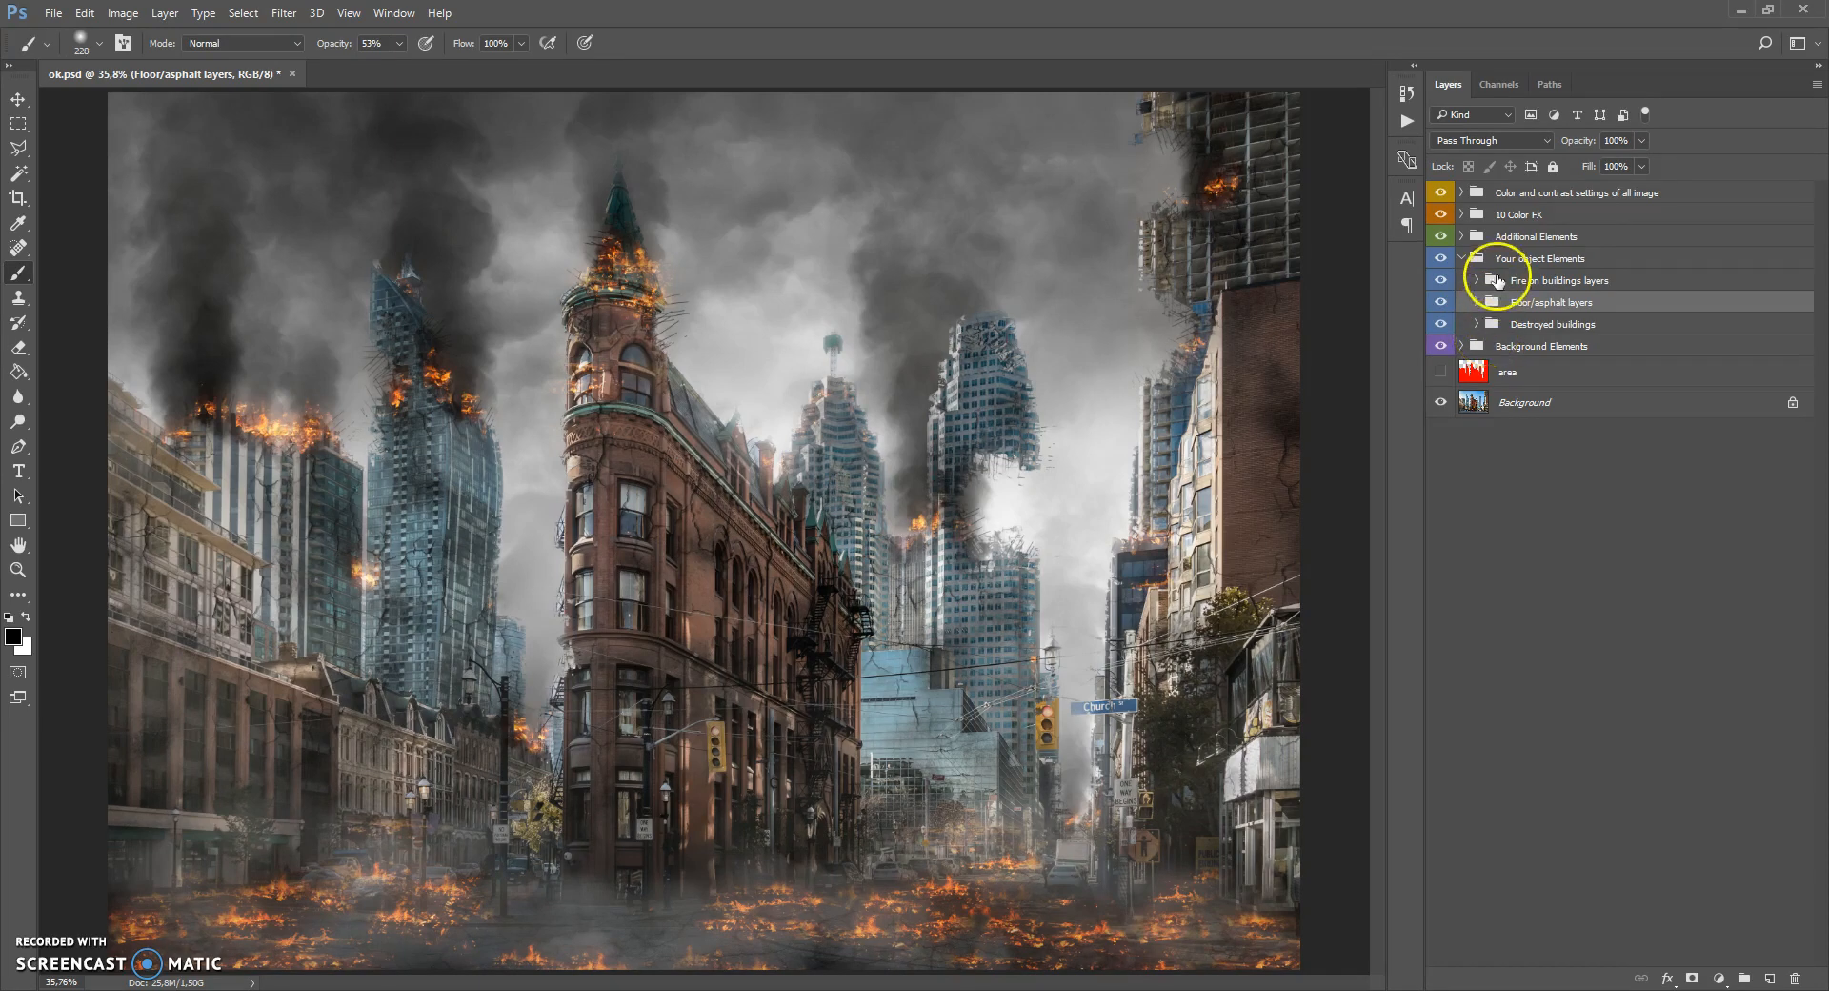
Expand the Fire on buildings layers group and check the visibility of its black smoke and fire elements groups.
left_click(1498, 281)
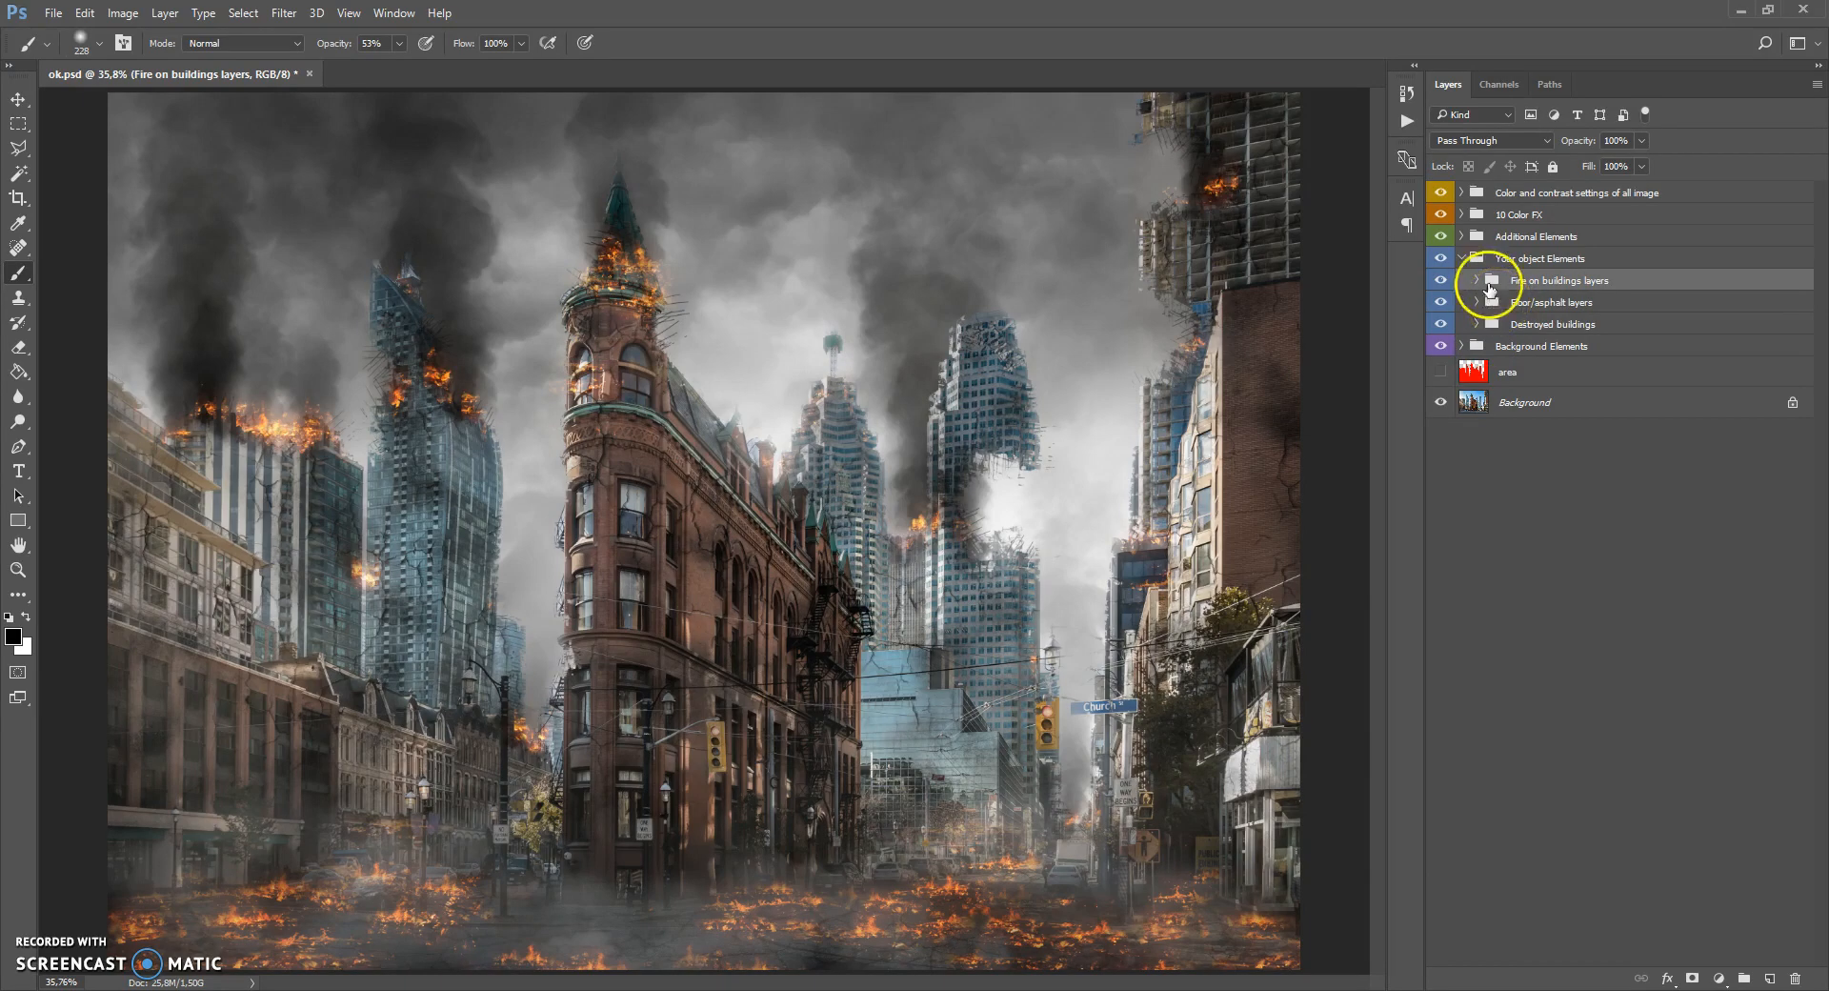
left_click(1477, 282)
left_click(1517, 335)
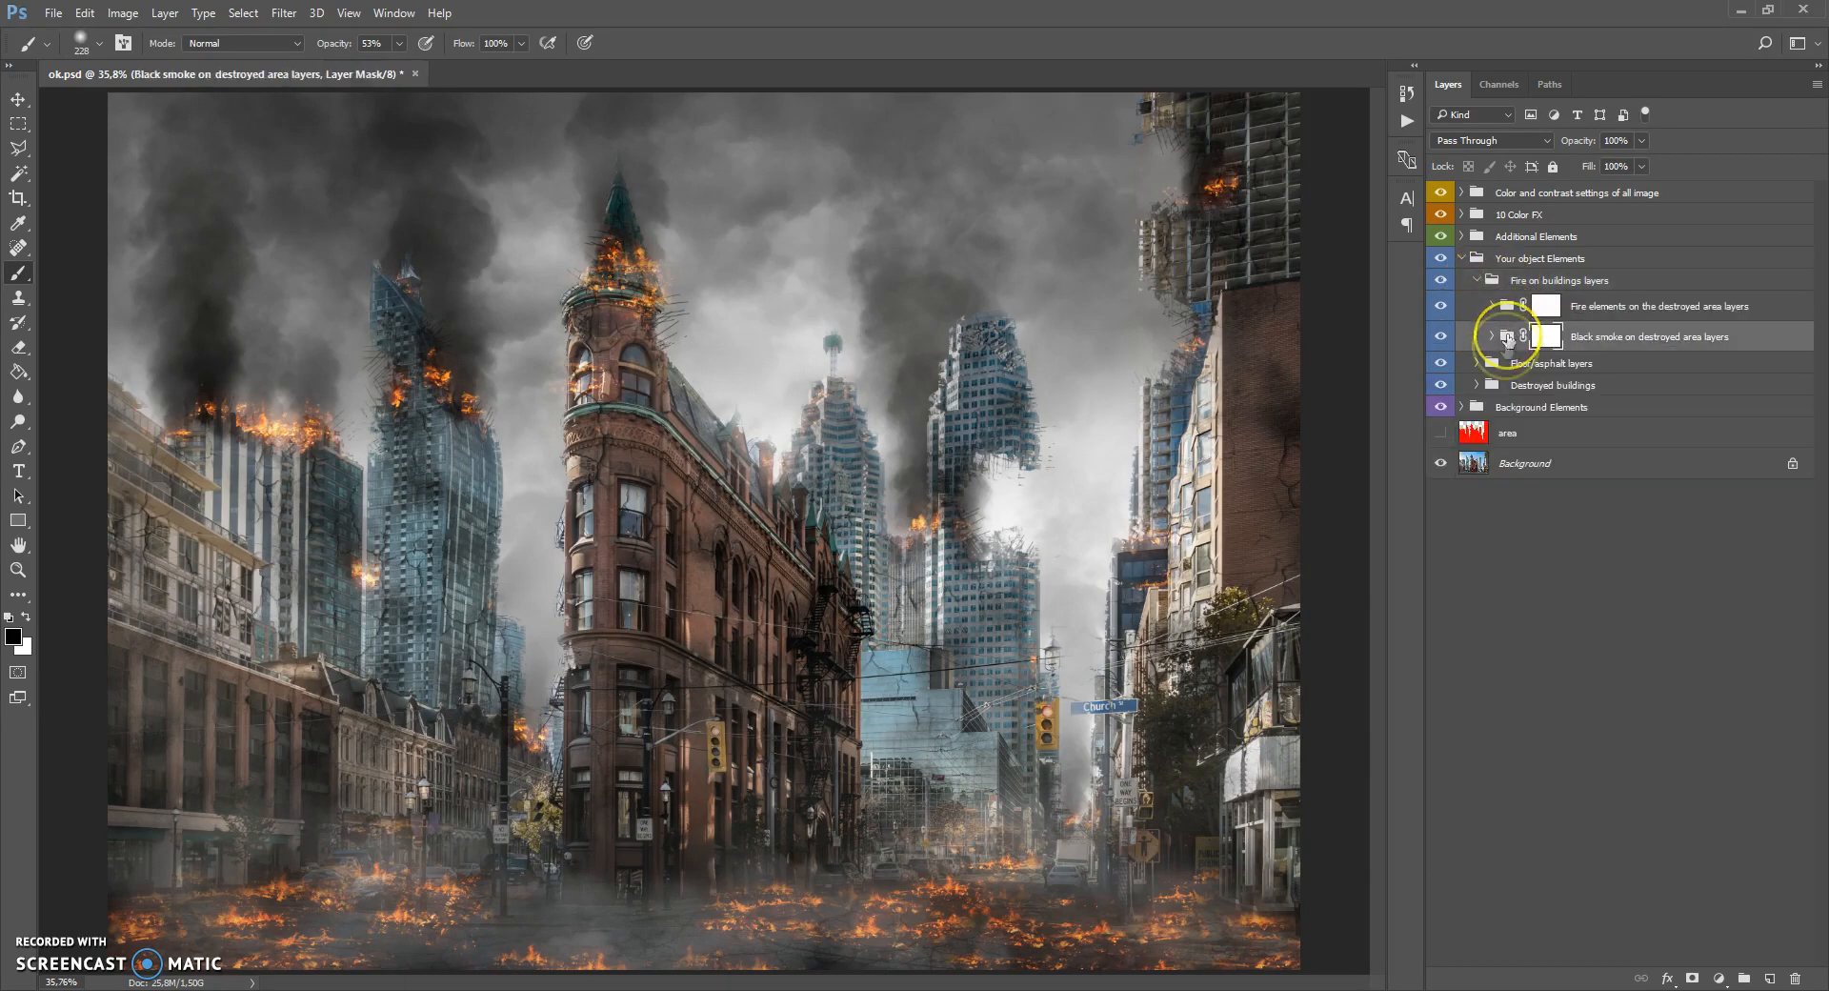
left_click(1440, 338)
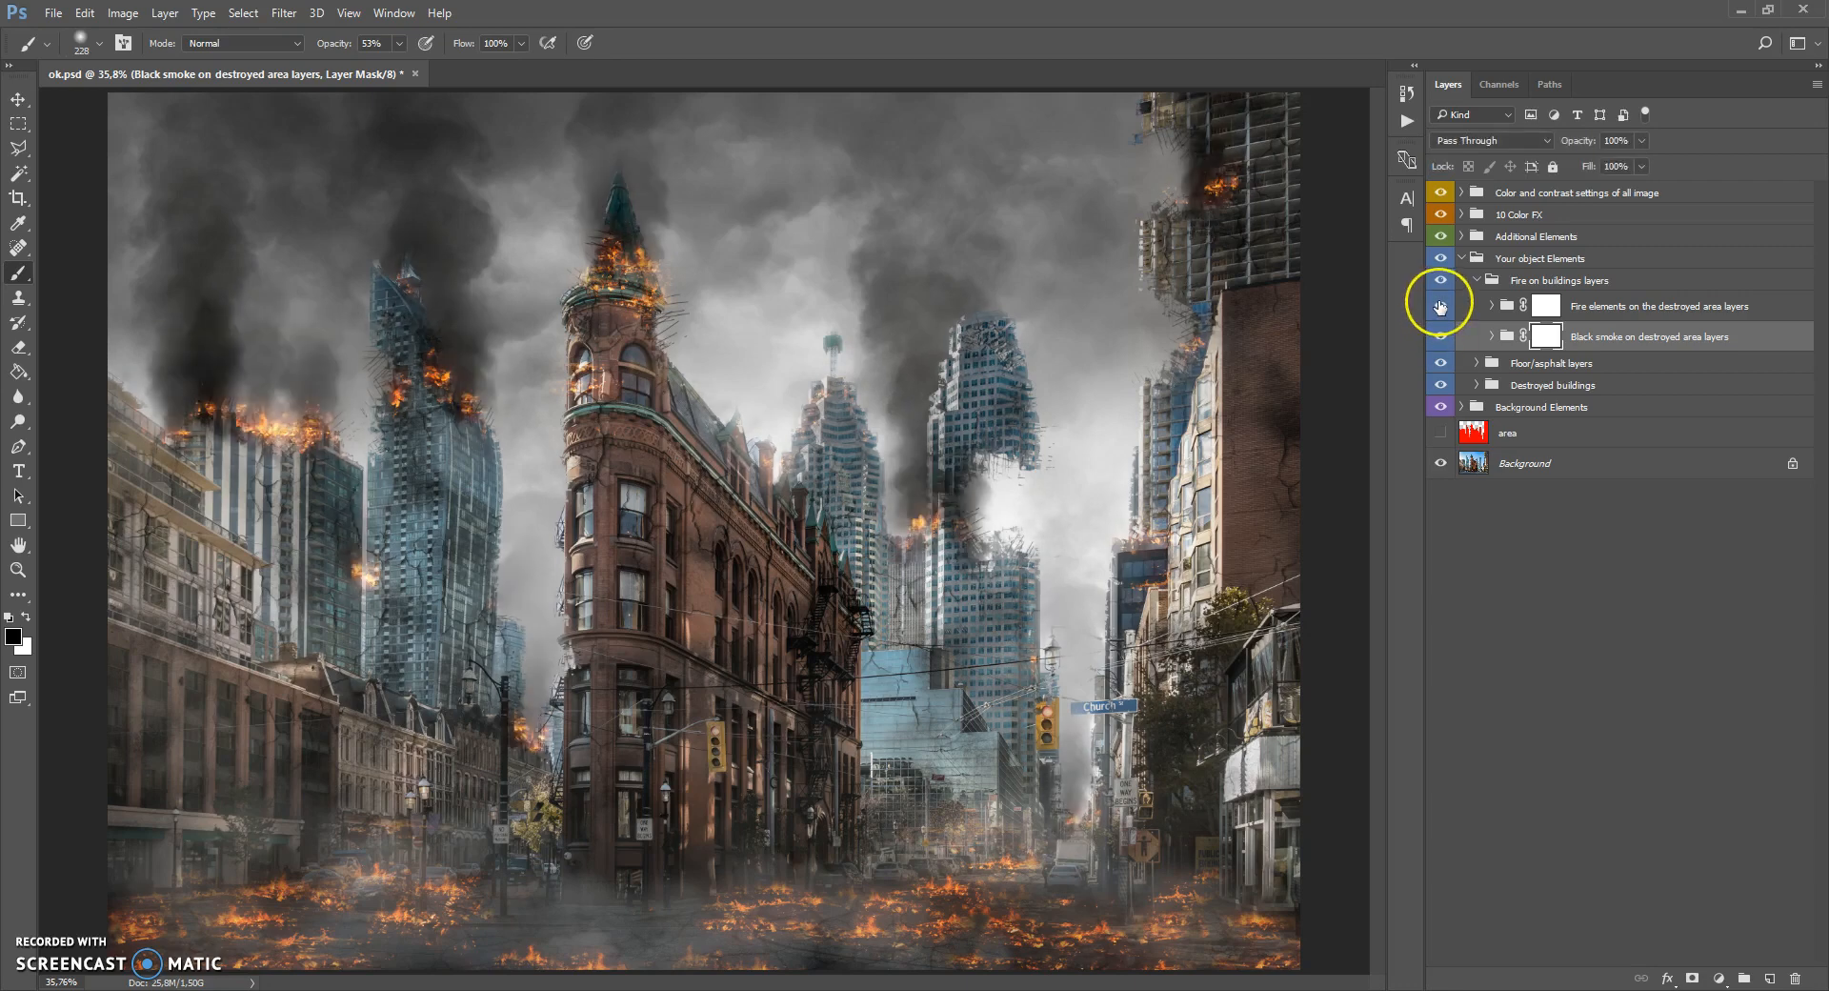
left_click(1440, 305)
left_click(1439, 306)
Examine the five layers in the Black smoke on destroyed area group by toggling their visibility, and collapse the group.
left_click(1492, 336)
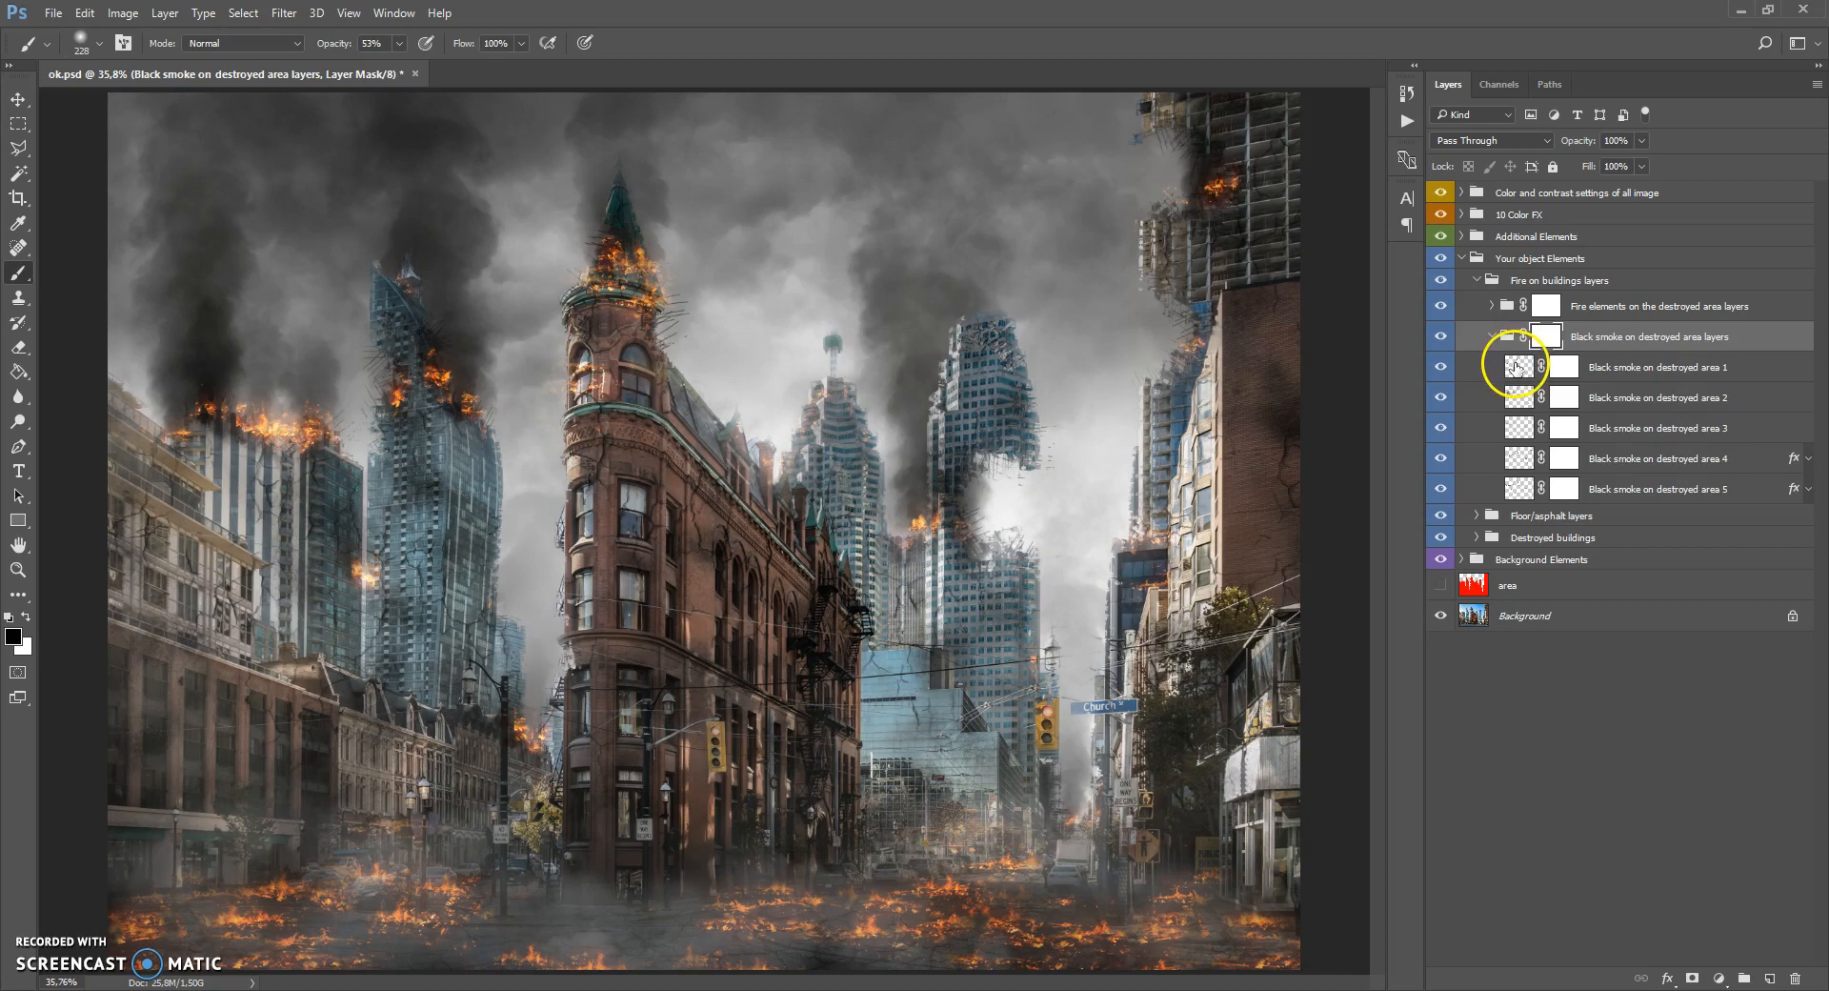
left_click(1516, 367)
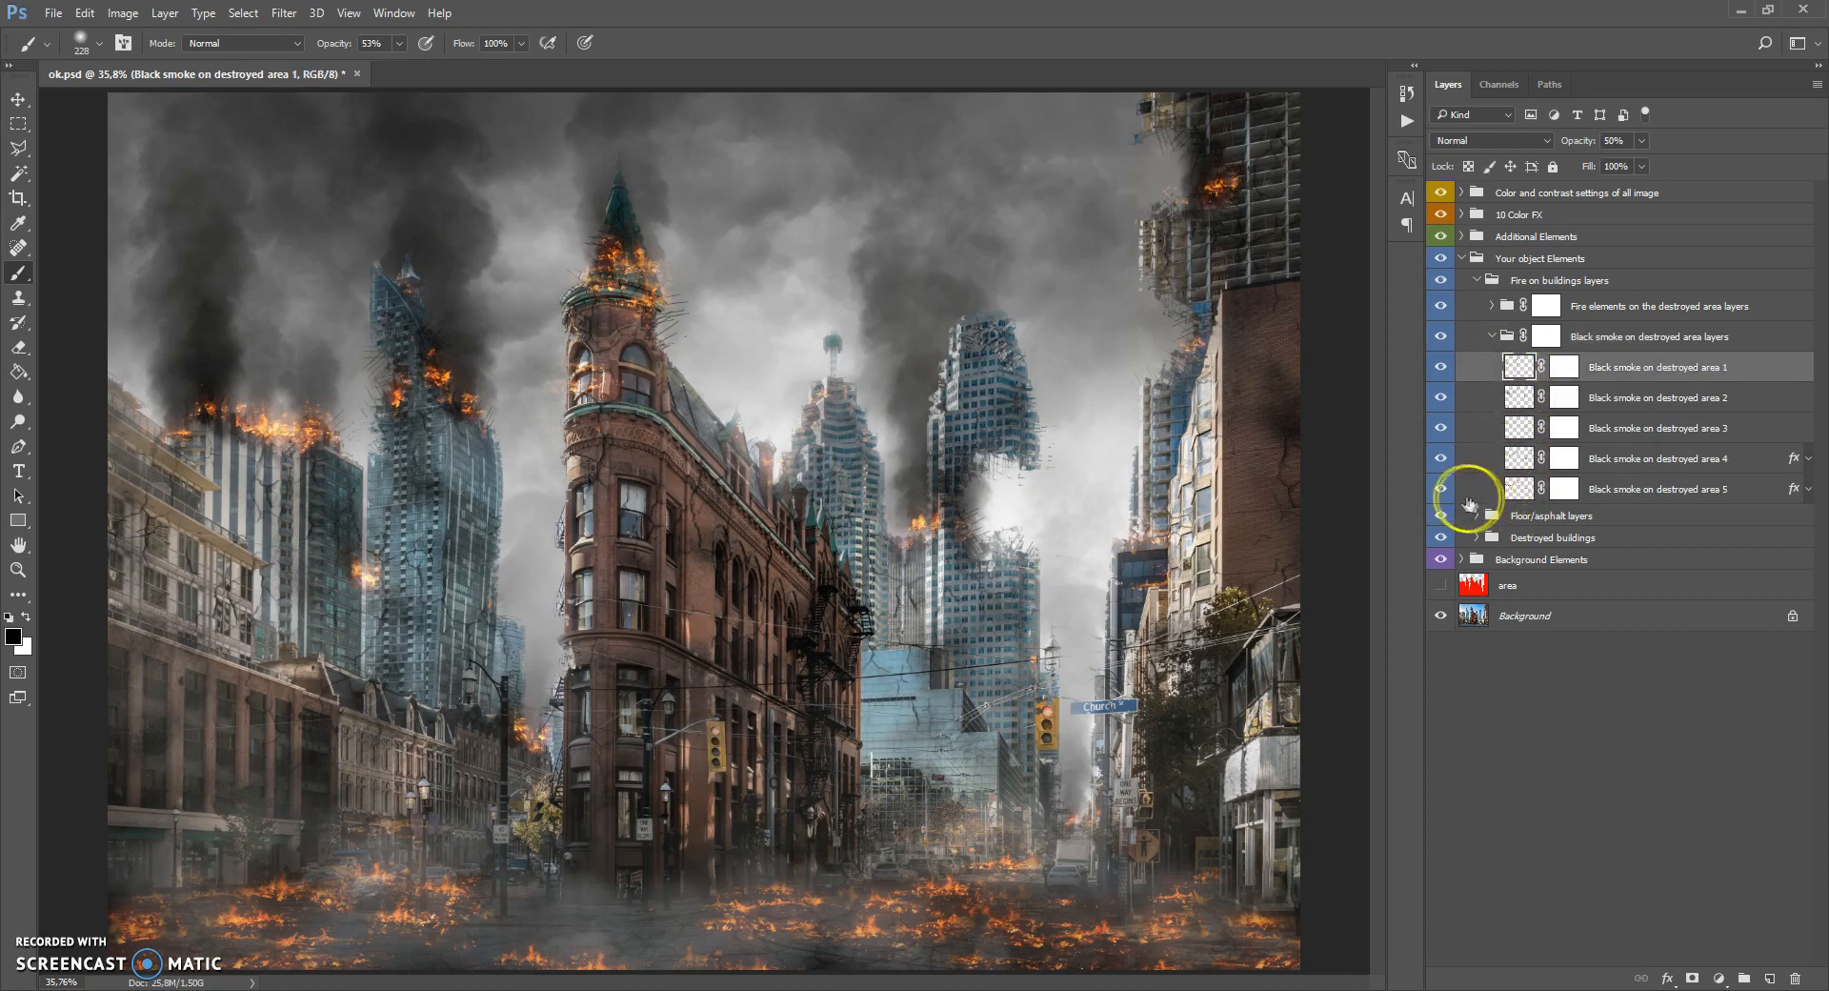
left_click_drag(1439, 368, 1443, 434)
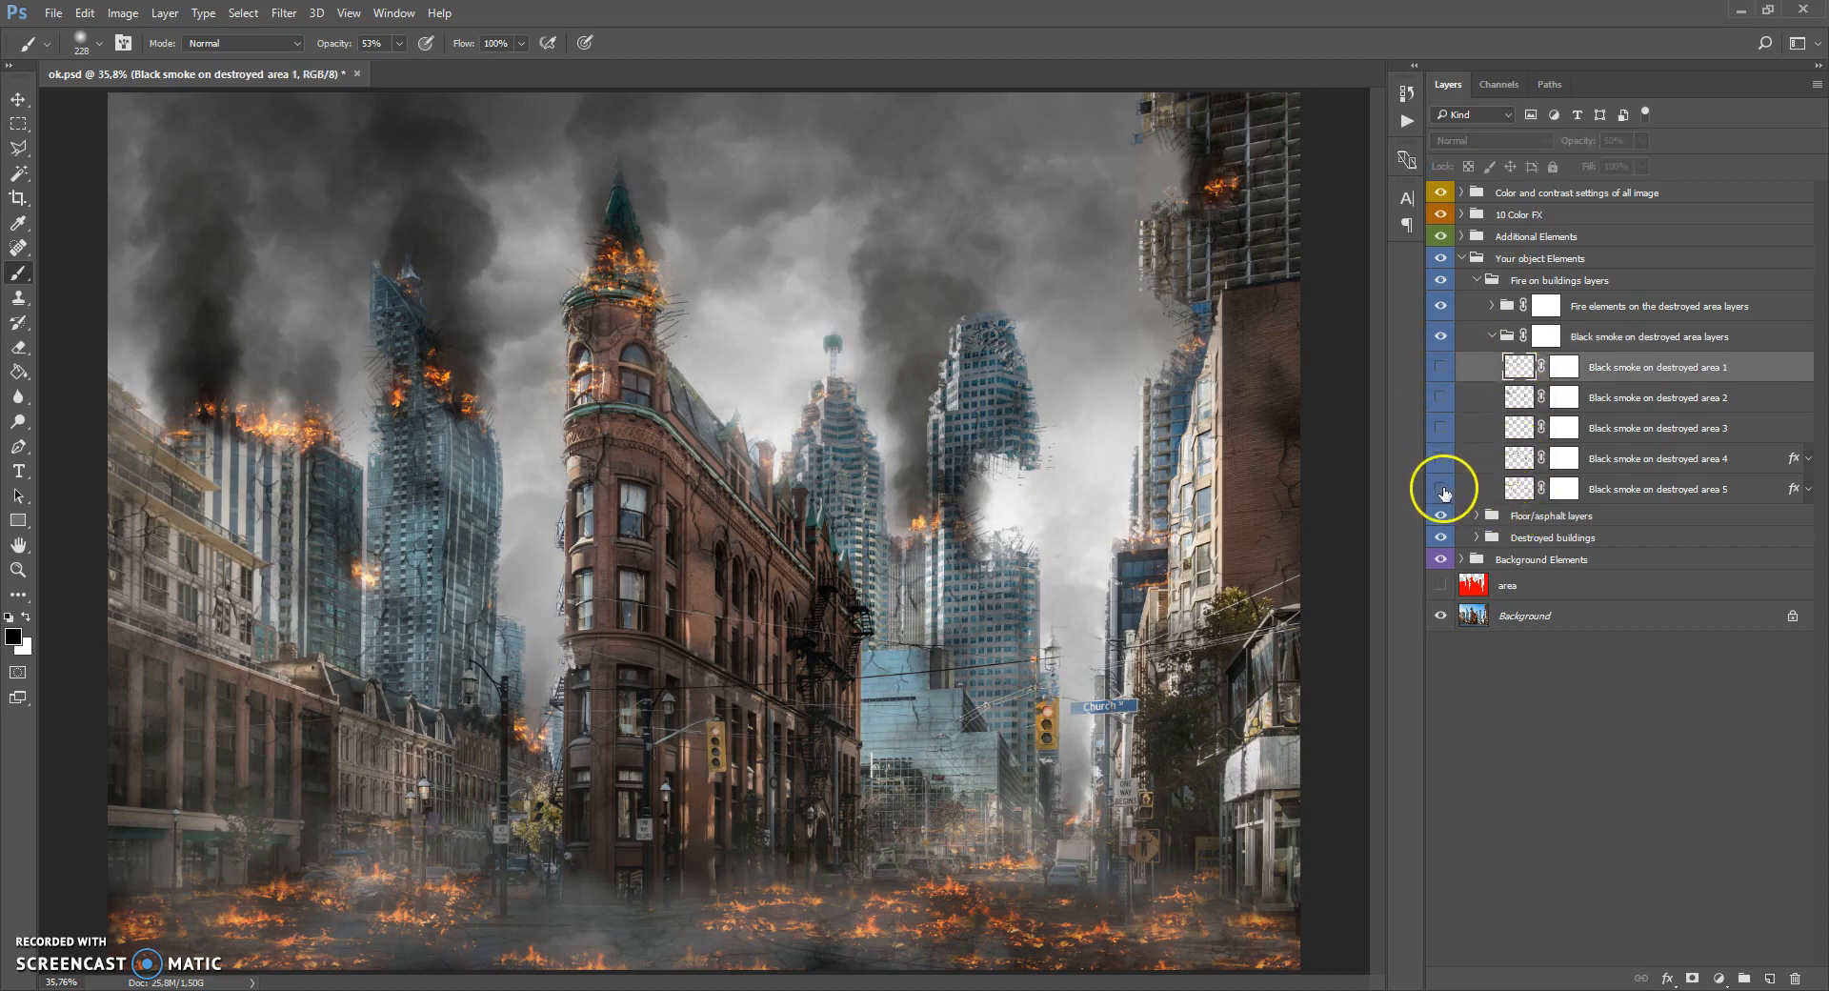
left_click(1440, 458)
left_click(1440, 427)
left_click_drag(1441, 459, 1439, 368)
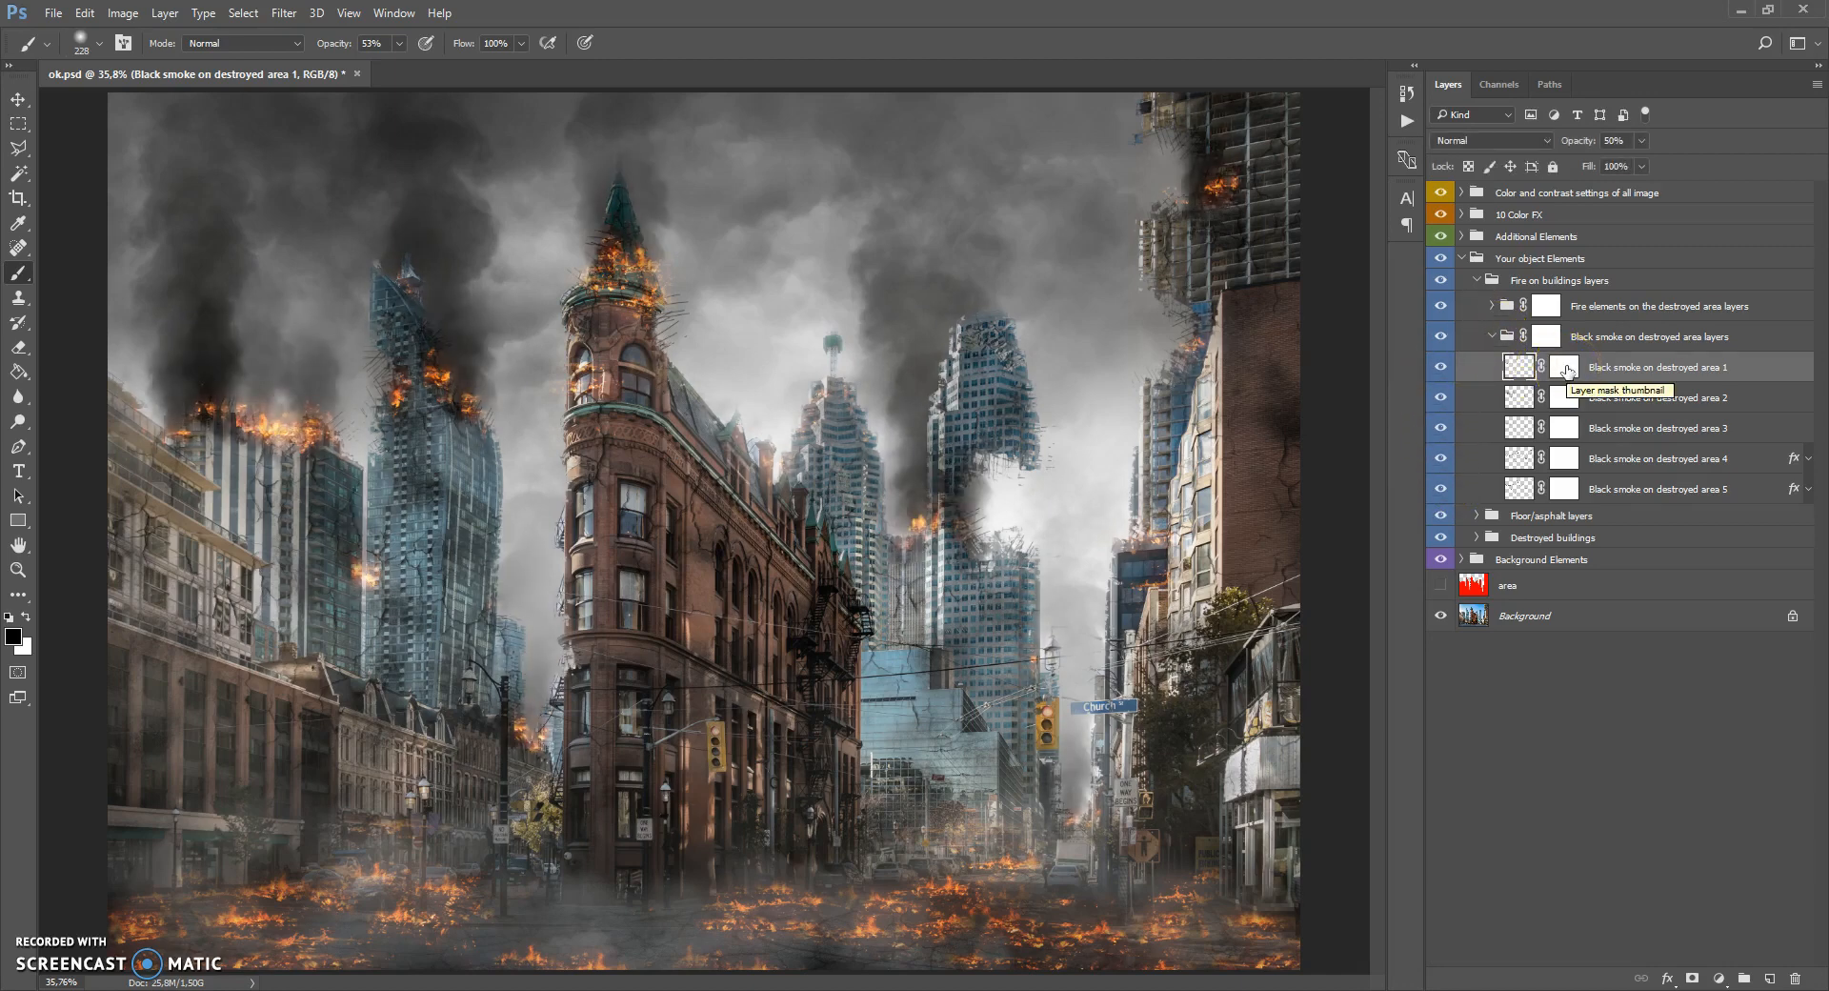
left_click(1543, 332)
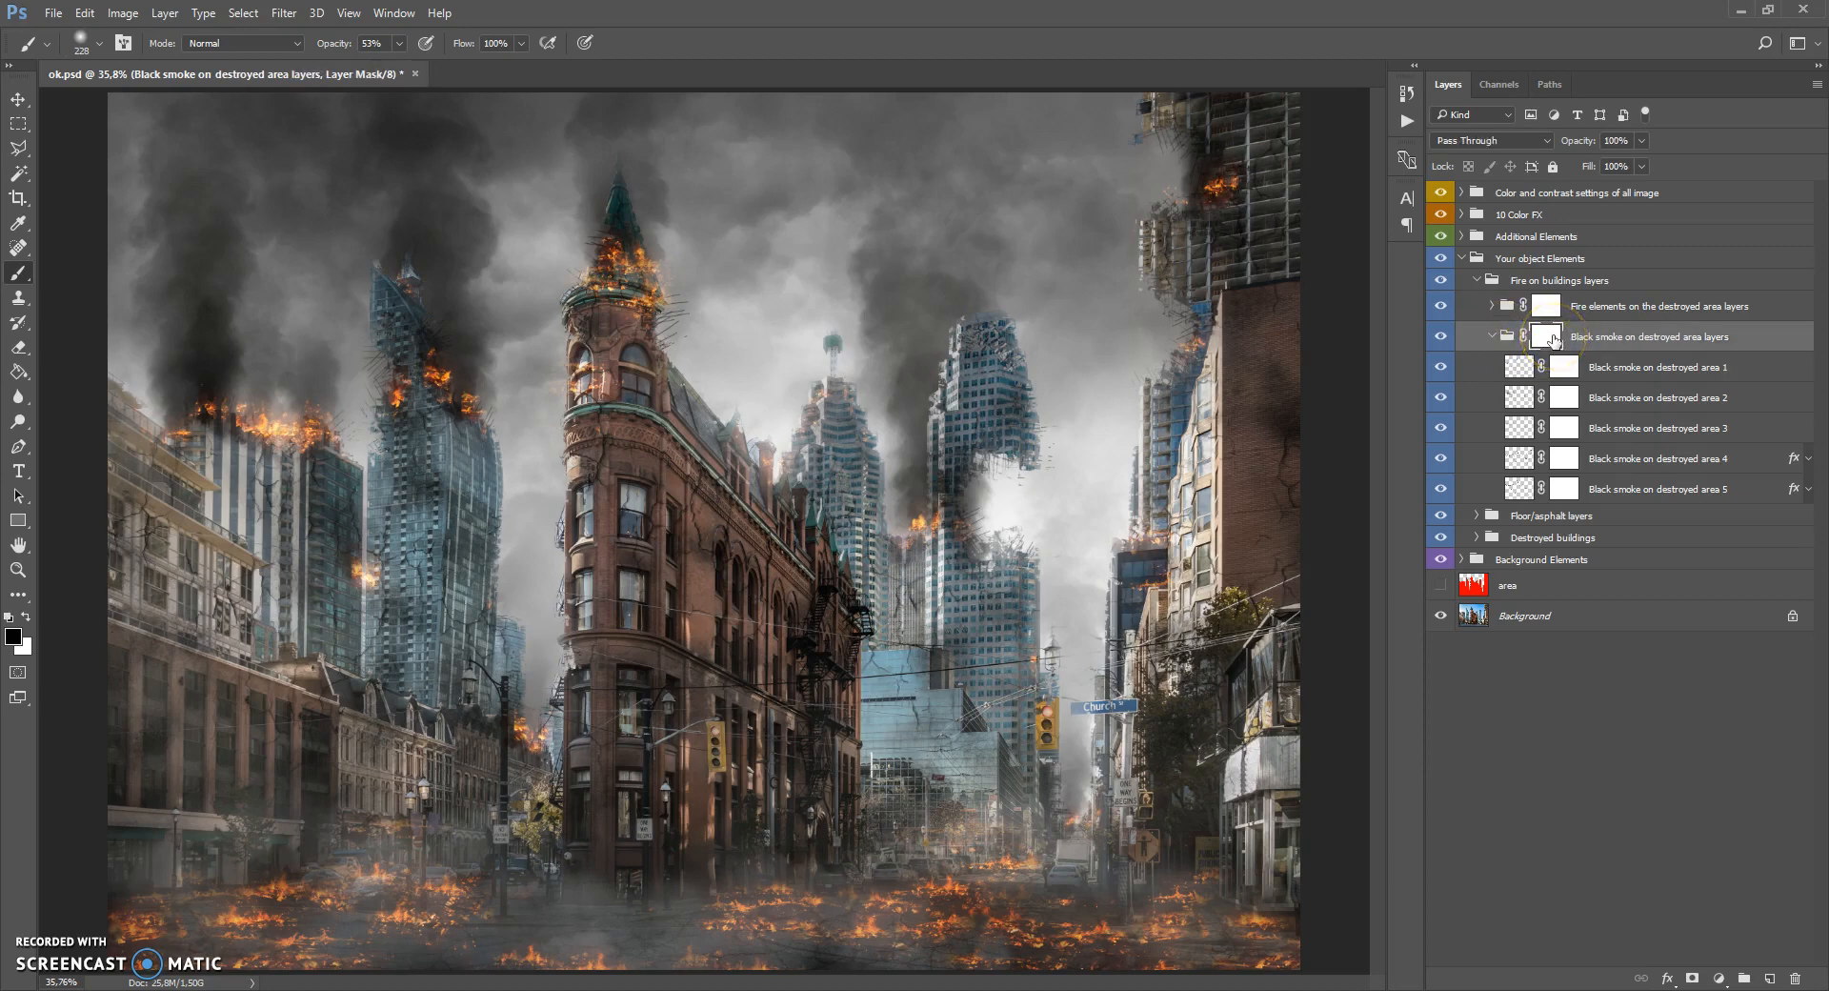
left_click(1488, 338)
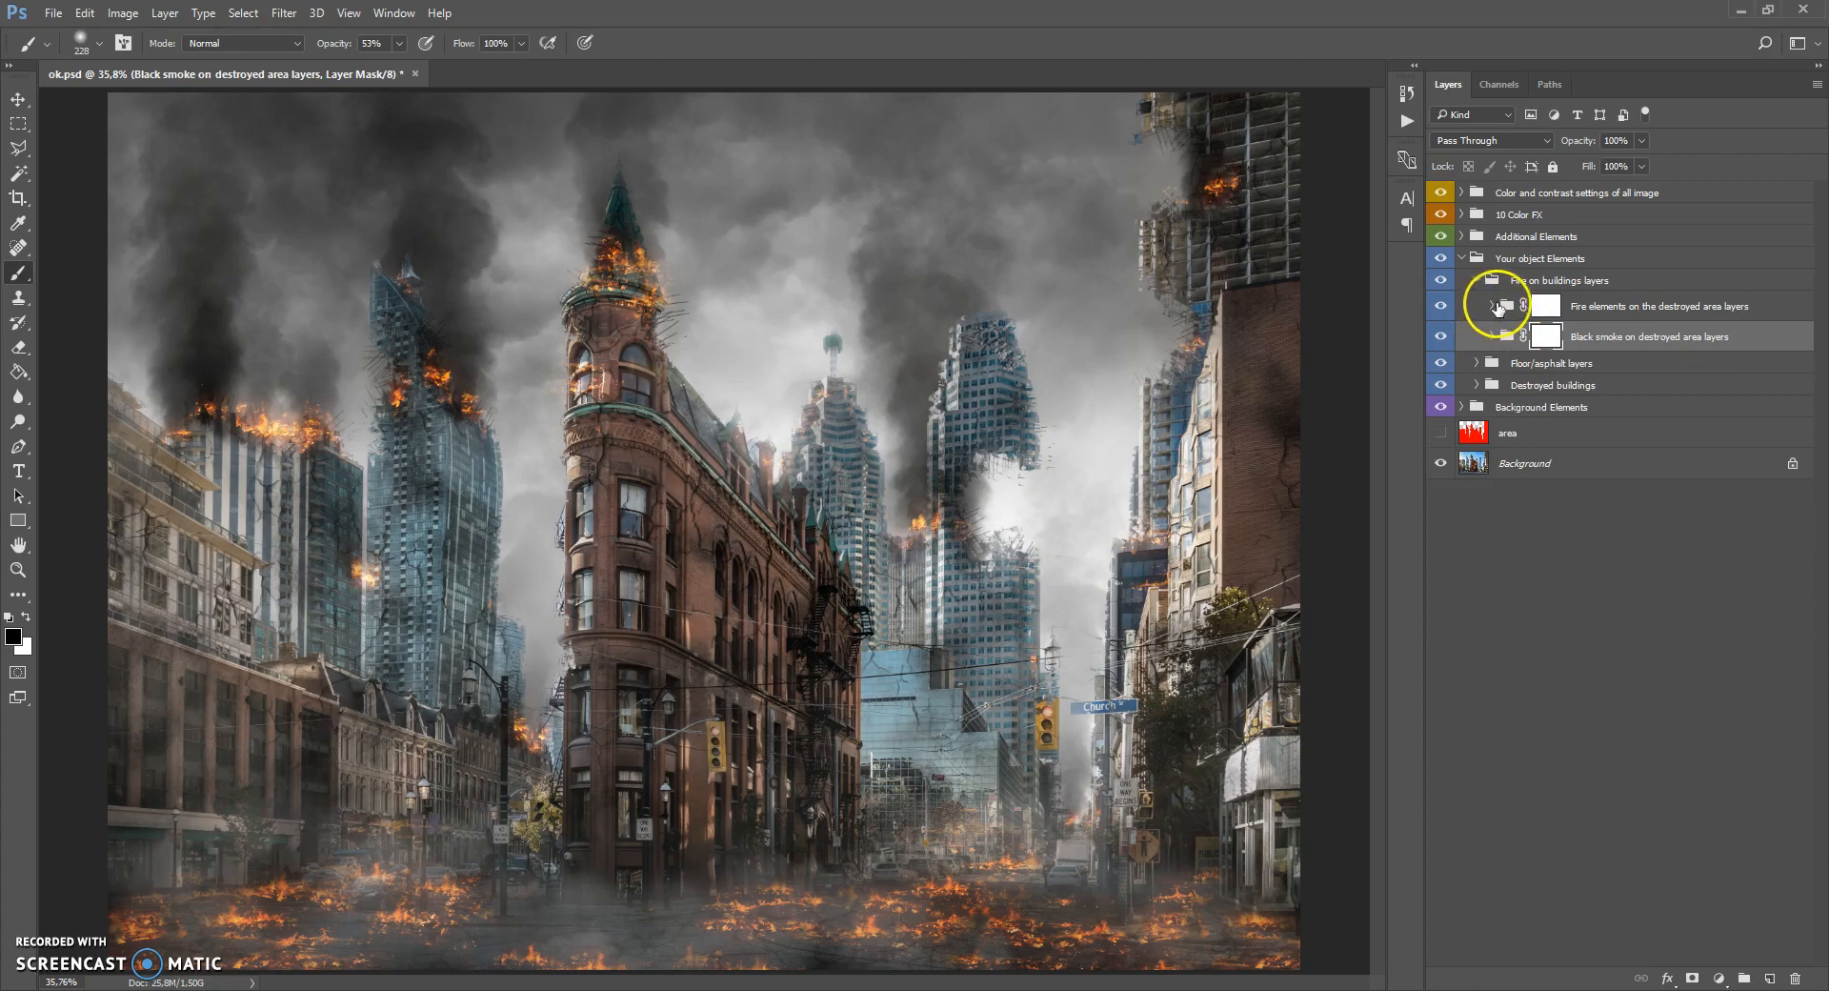
Examine the Fire on destroyed area and Fire light on destroyed area layers by toggling their visibility, and collapse their group.
left_click(1498, 307)
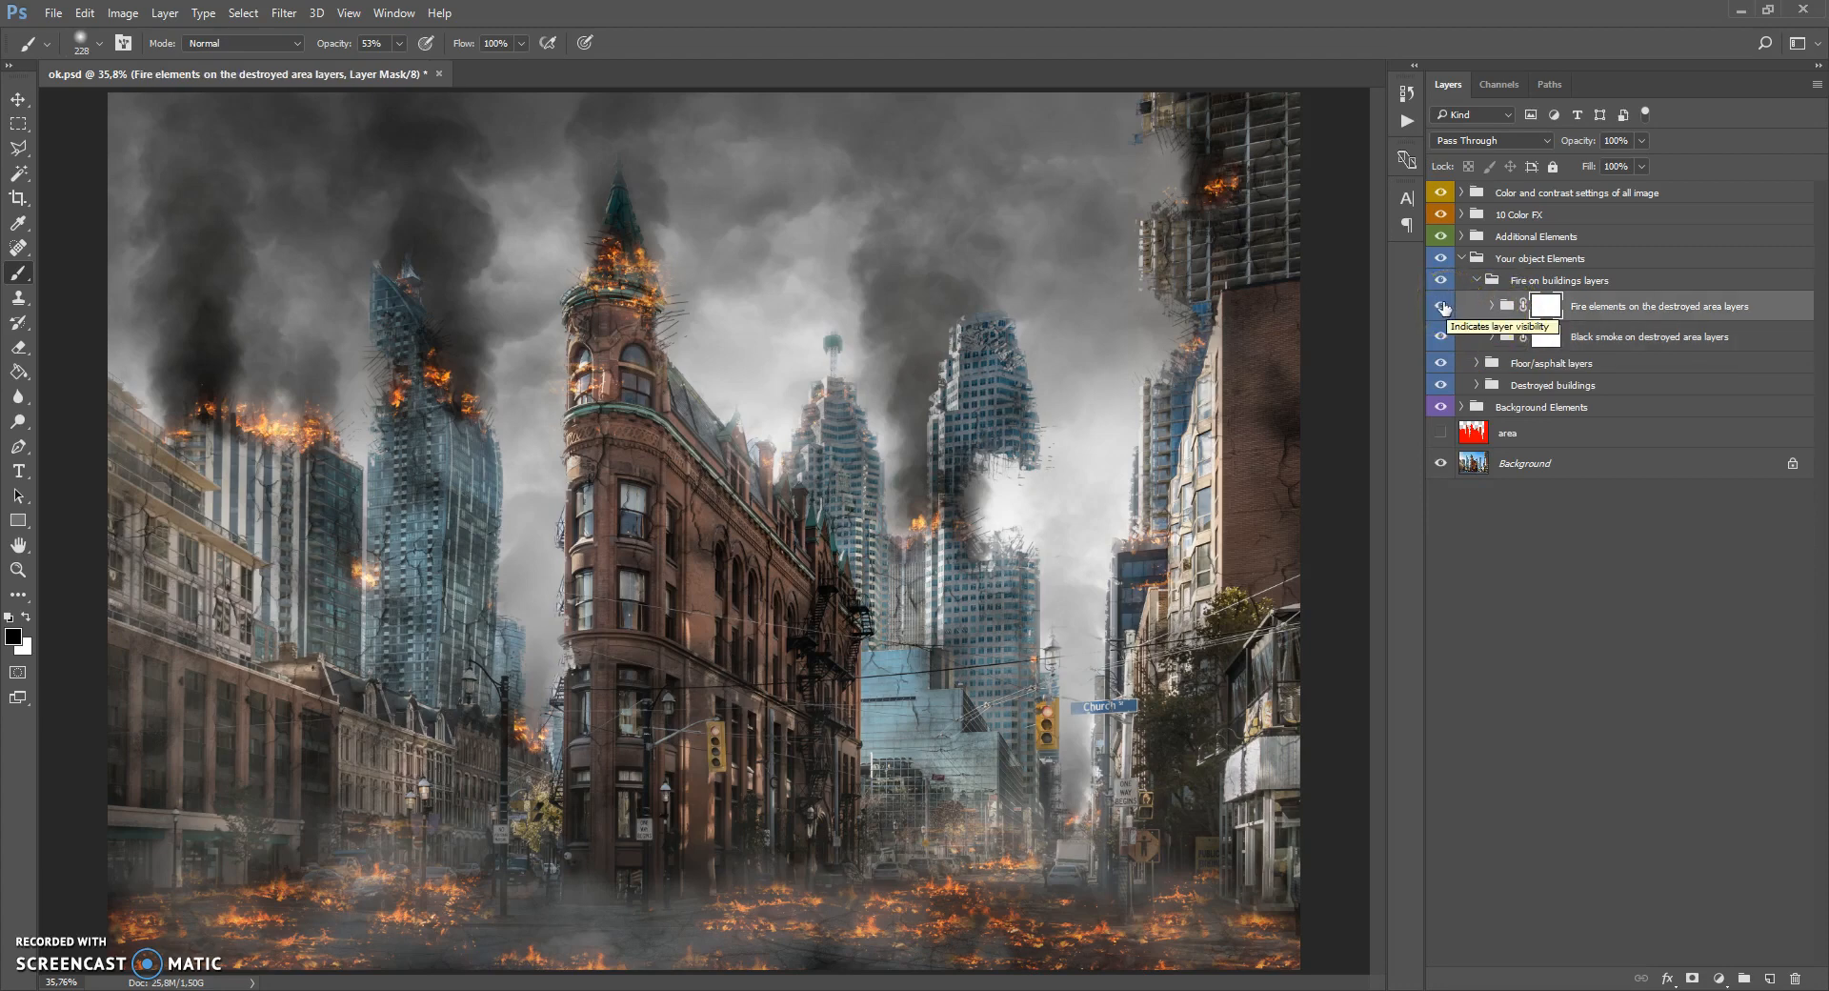
left_click(1493, 306)
left_click(1521, 366)
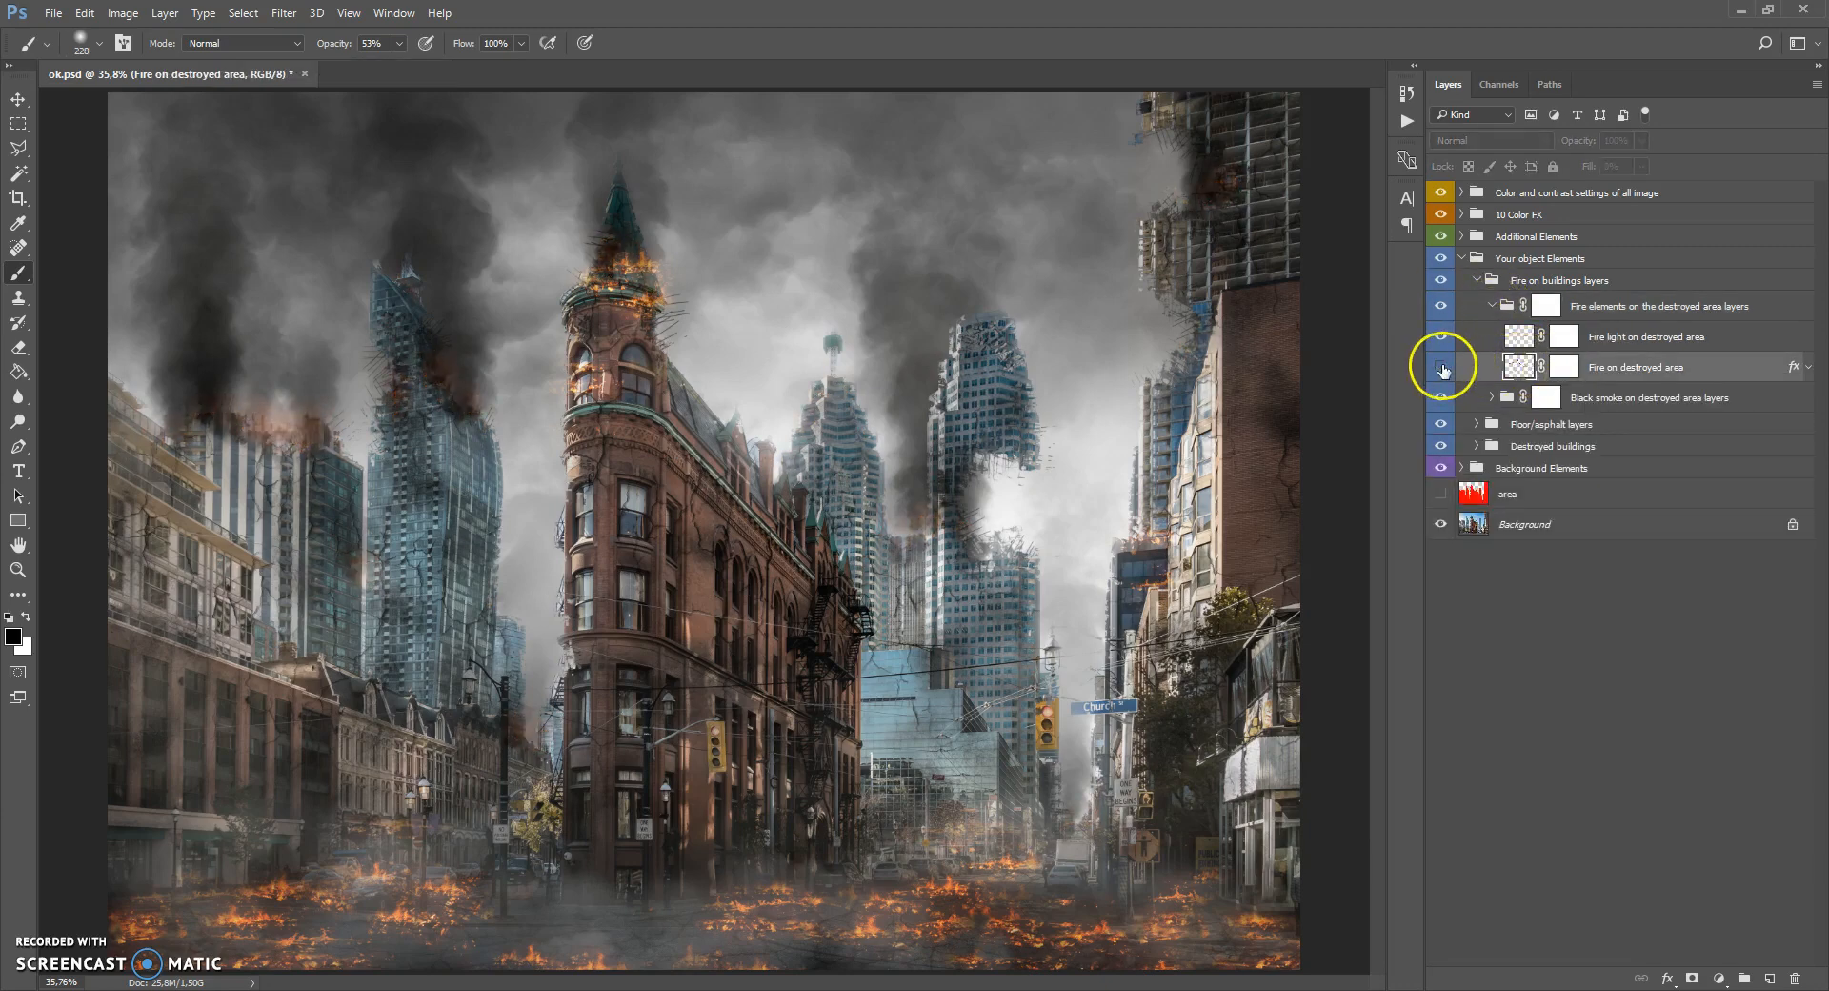
left_click(1517, 337)
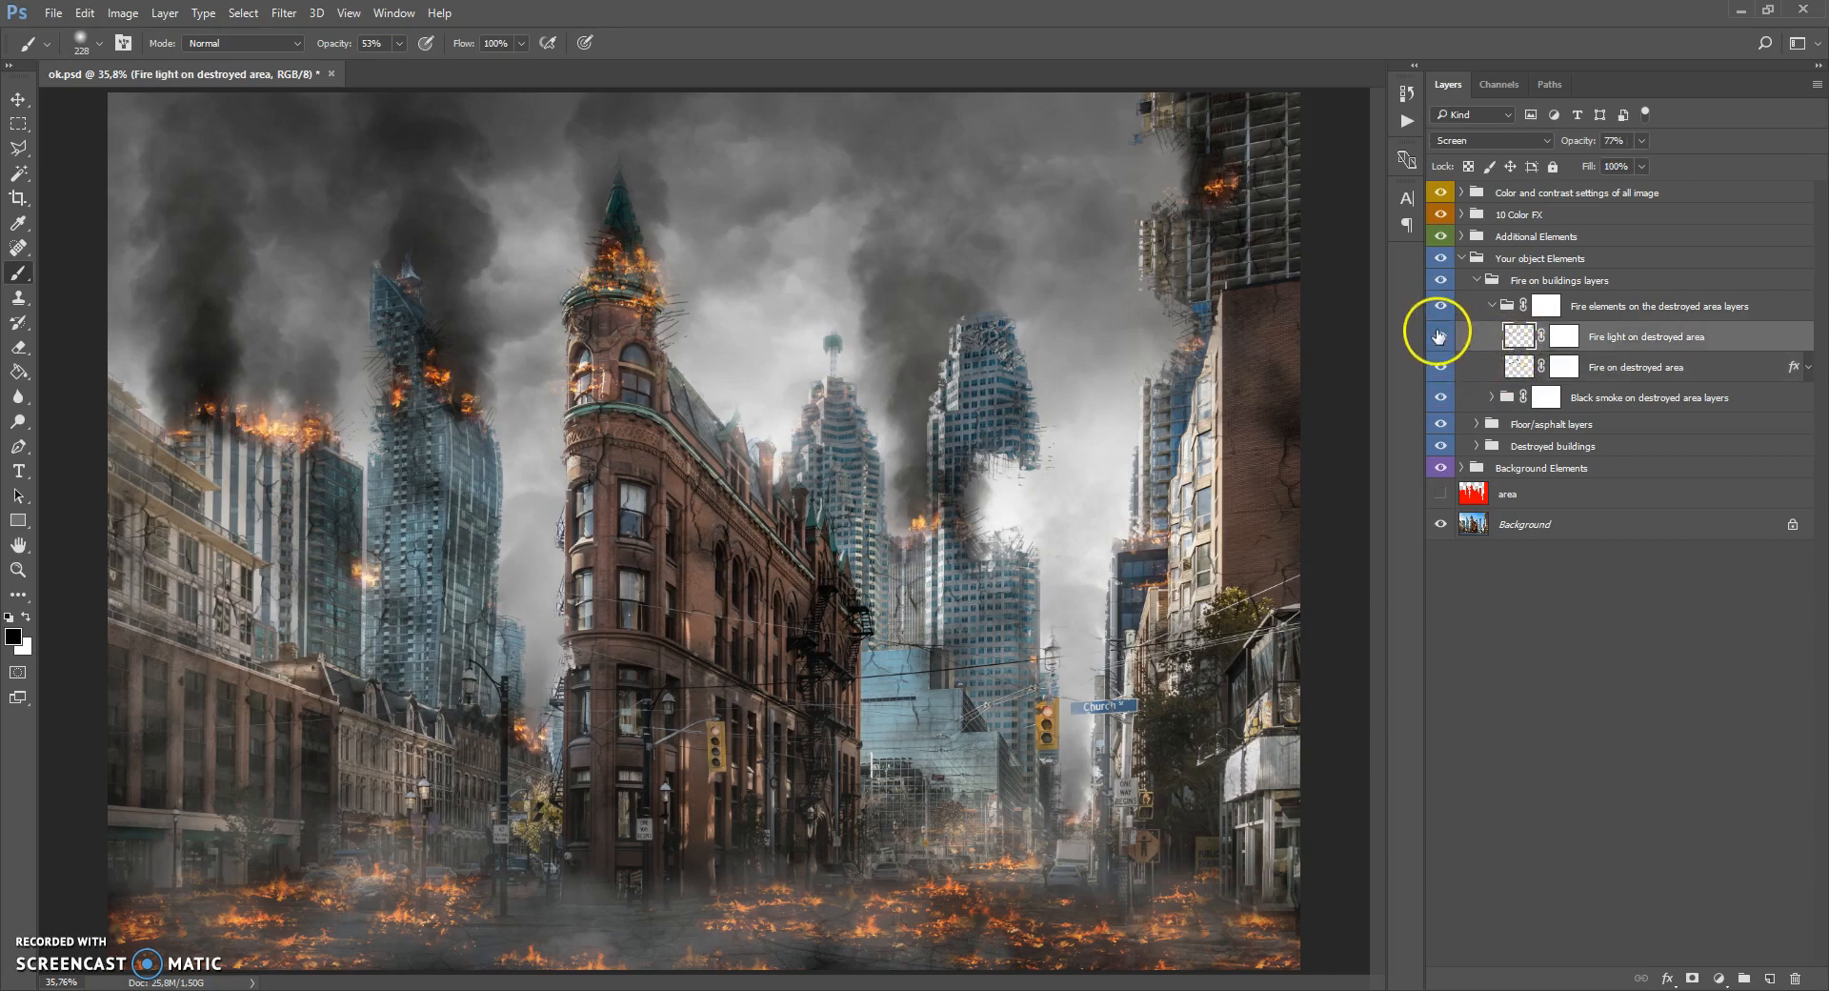
left_click(1439, 335)
left_click(1520, 370)
left_click(1492, 306)
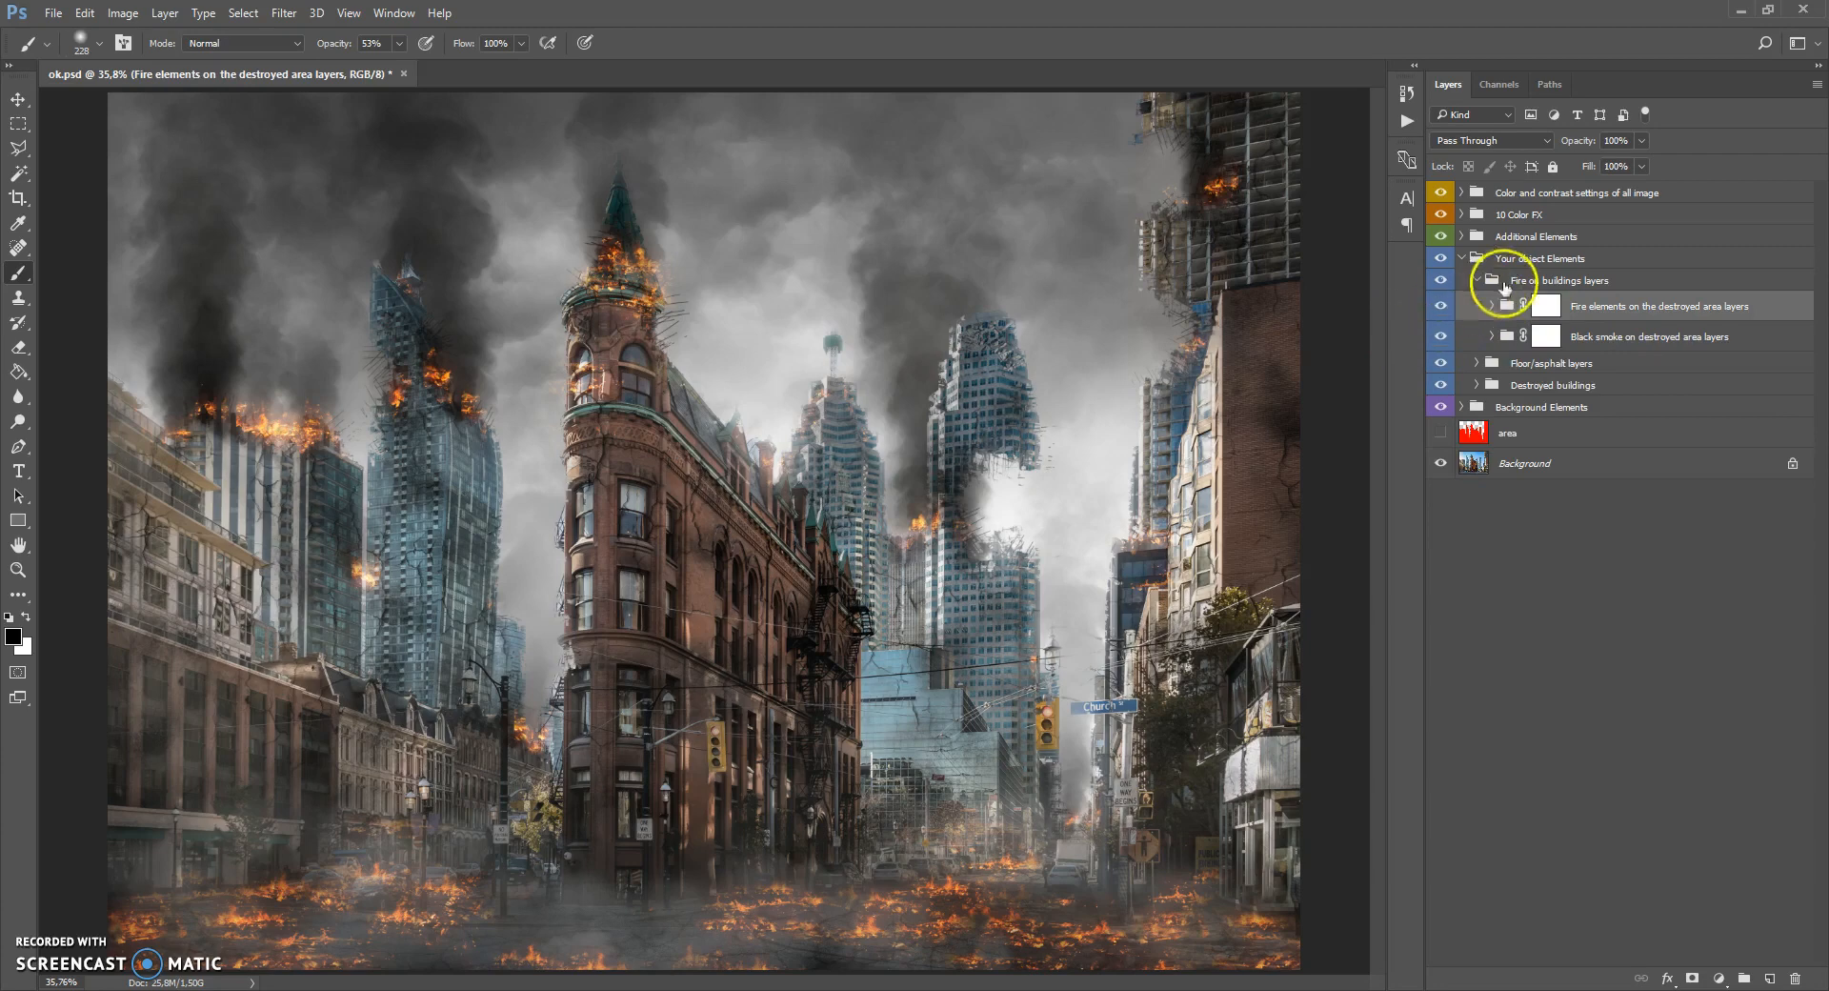
Mask out the fire and black smoke over the left high-rise by painting black on both group masks at 53% and 100% brush opacity.
left_click(1545, 306)
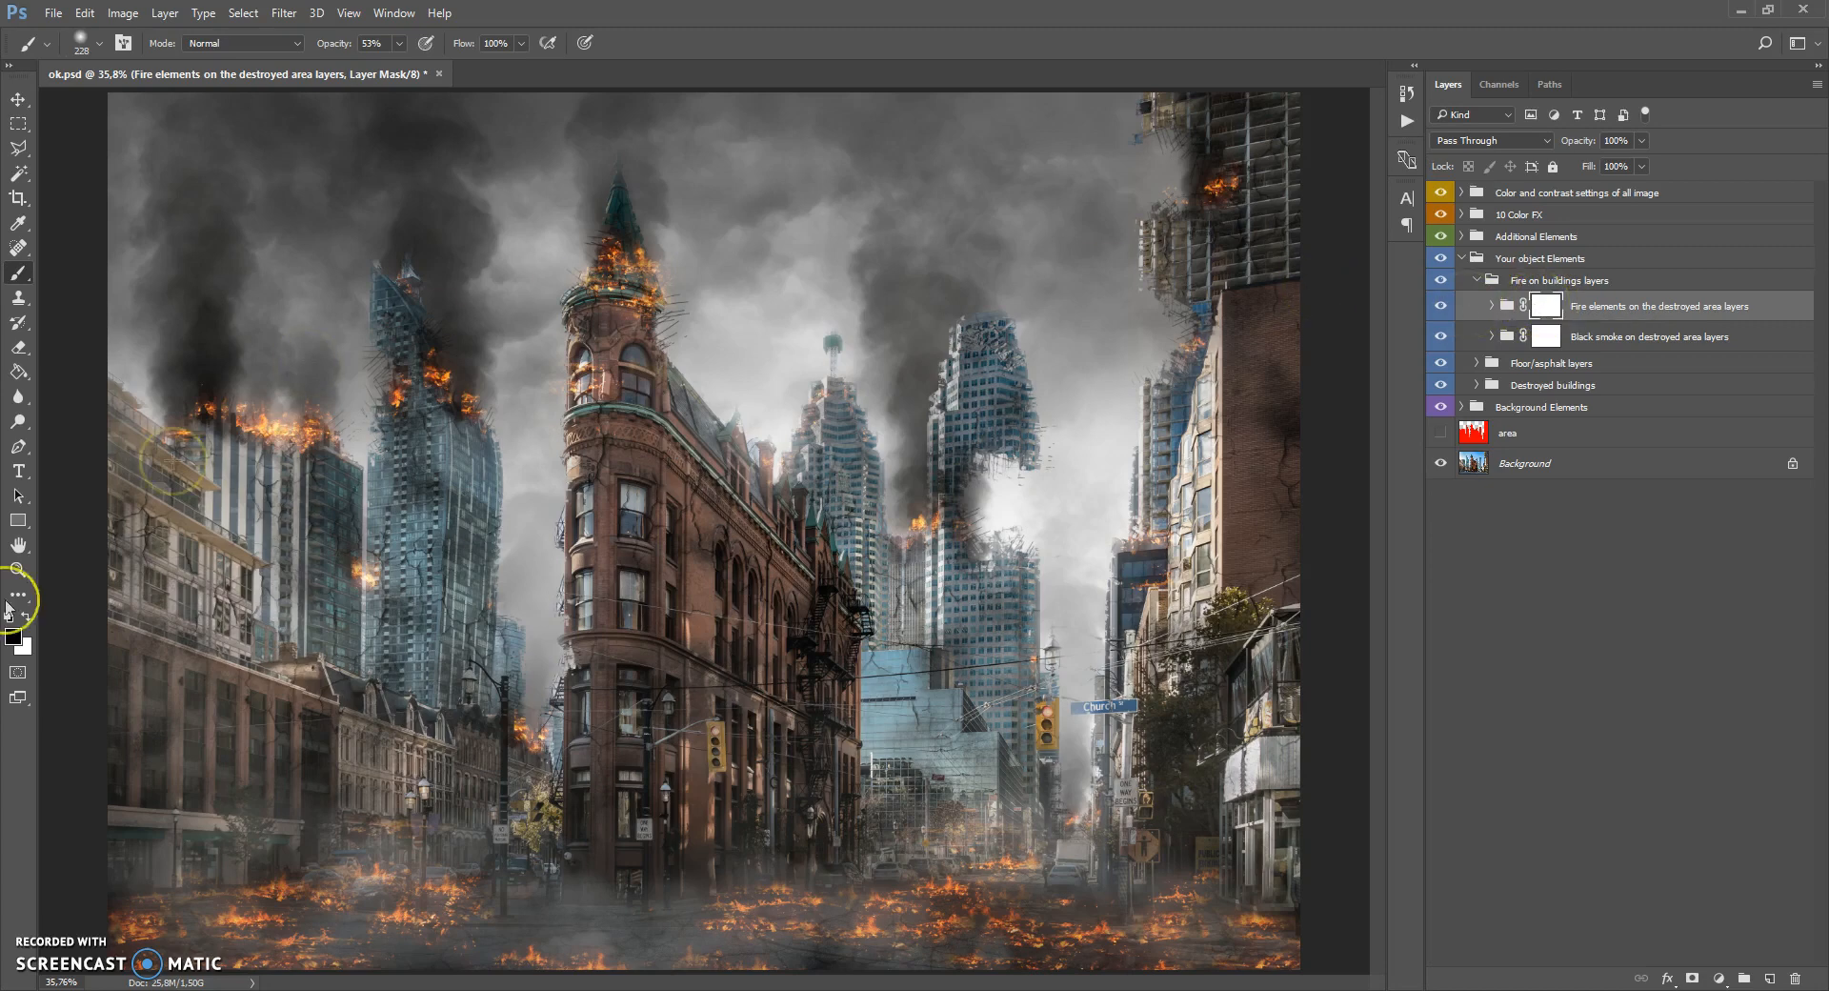
mouse_move(275, 392)
left_mouse_down()
mouse_move(266, 449)
mouse_move(282, 420)
mouse_move(176, 437)
mouse_move(225, 398)
left_mouse_up()
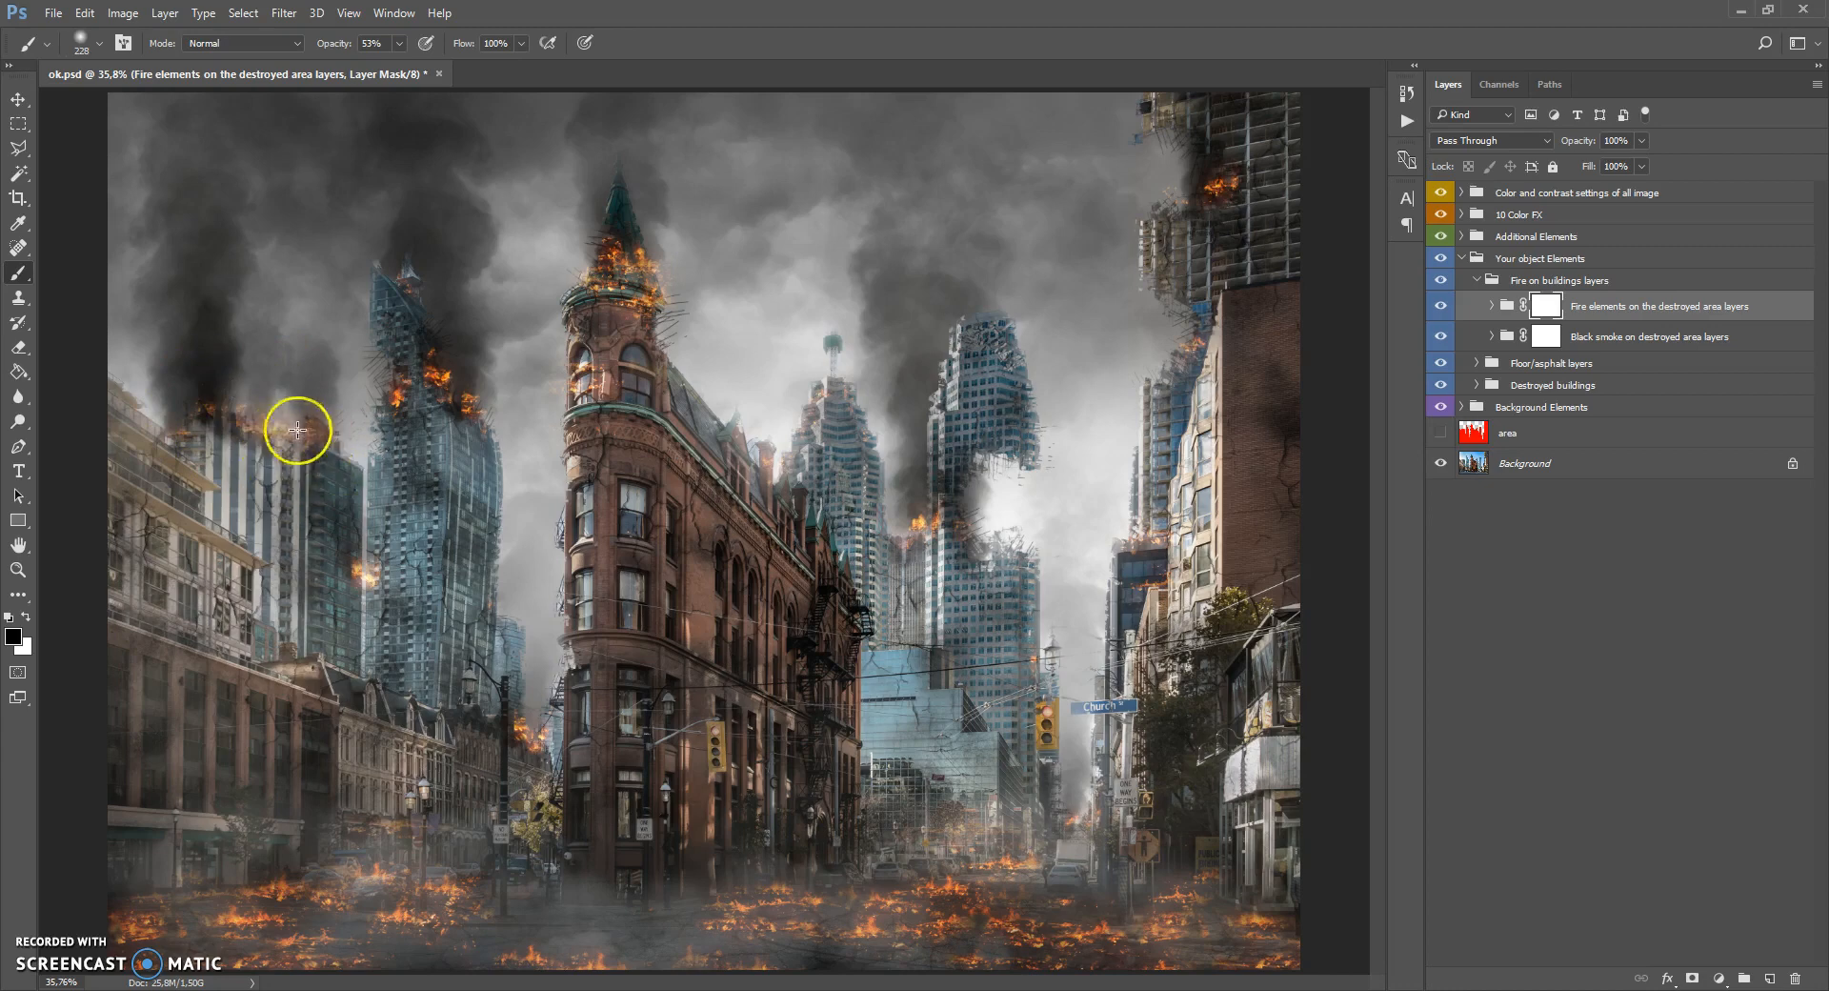
left_click(1545, 337)
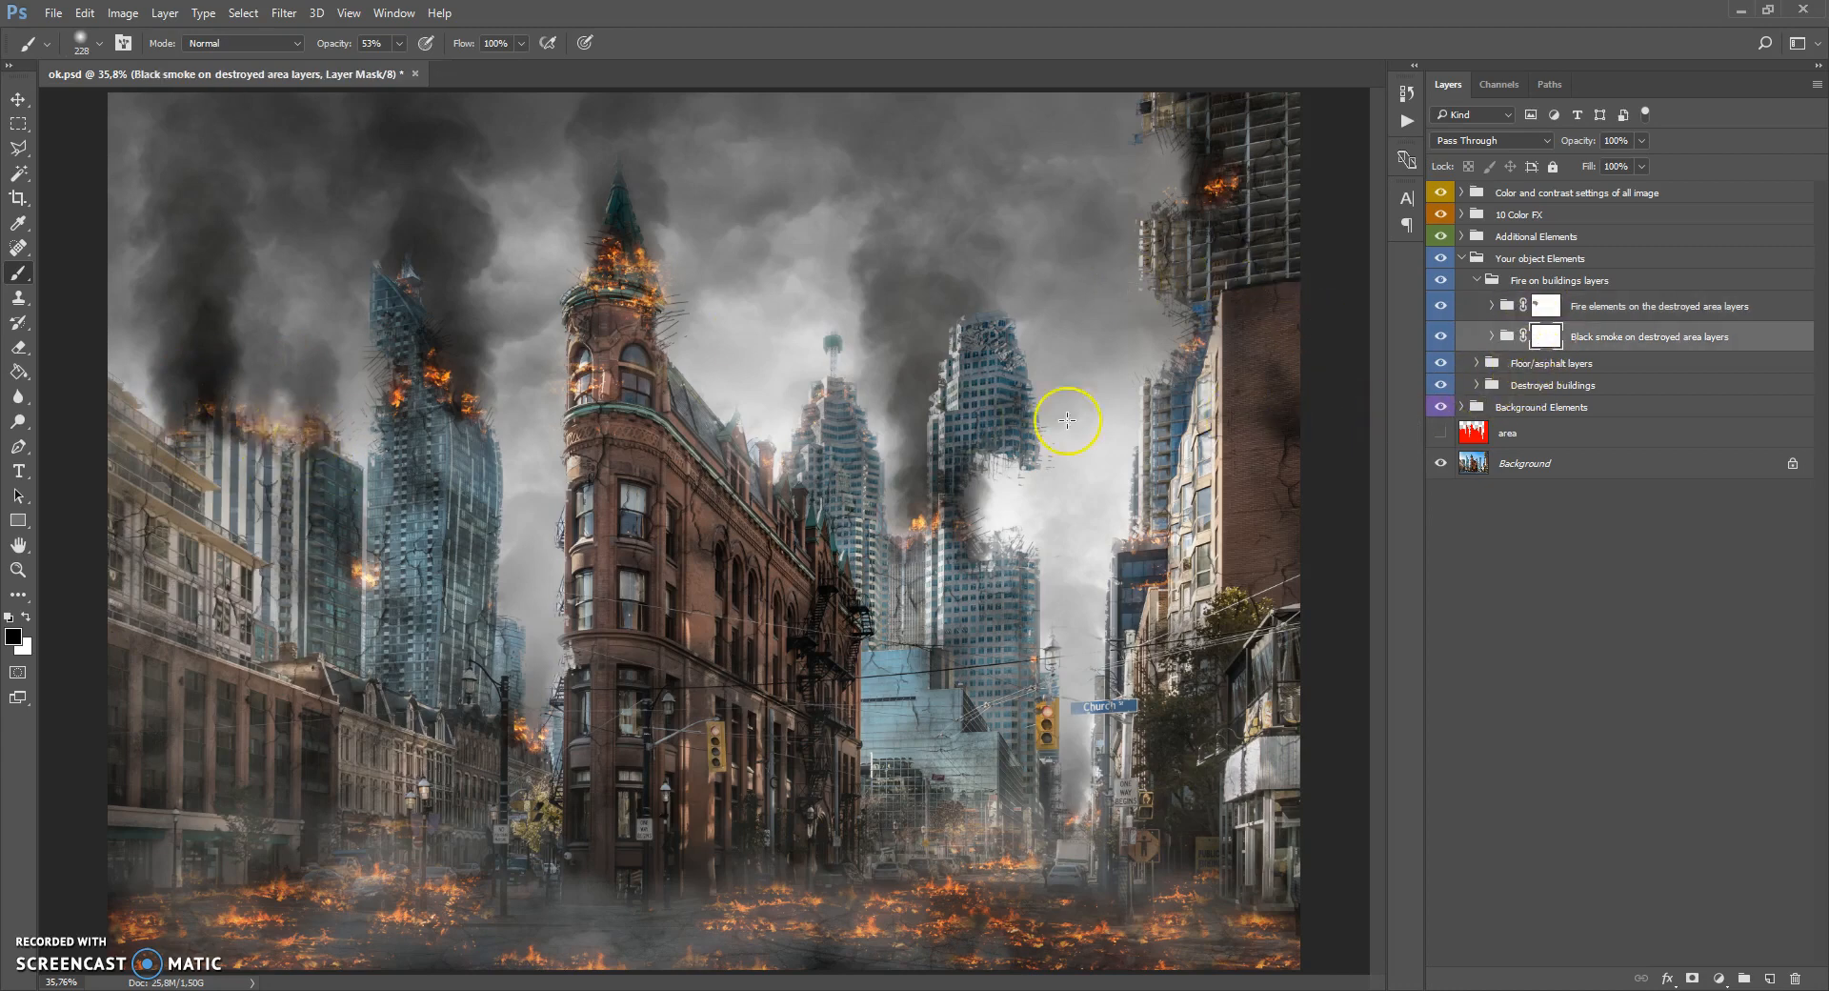
mouse_move(277, 440)
left_mouse_down()
mouse_move(216, 441)
mouse_move(289, 412)
mouse_move(218, 367)
left_mouse_up()
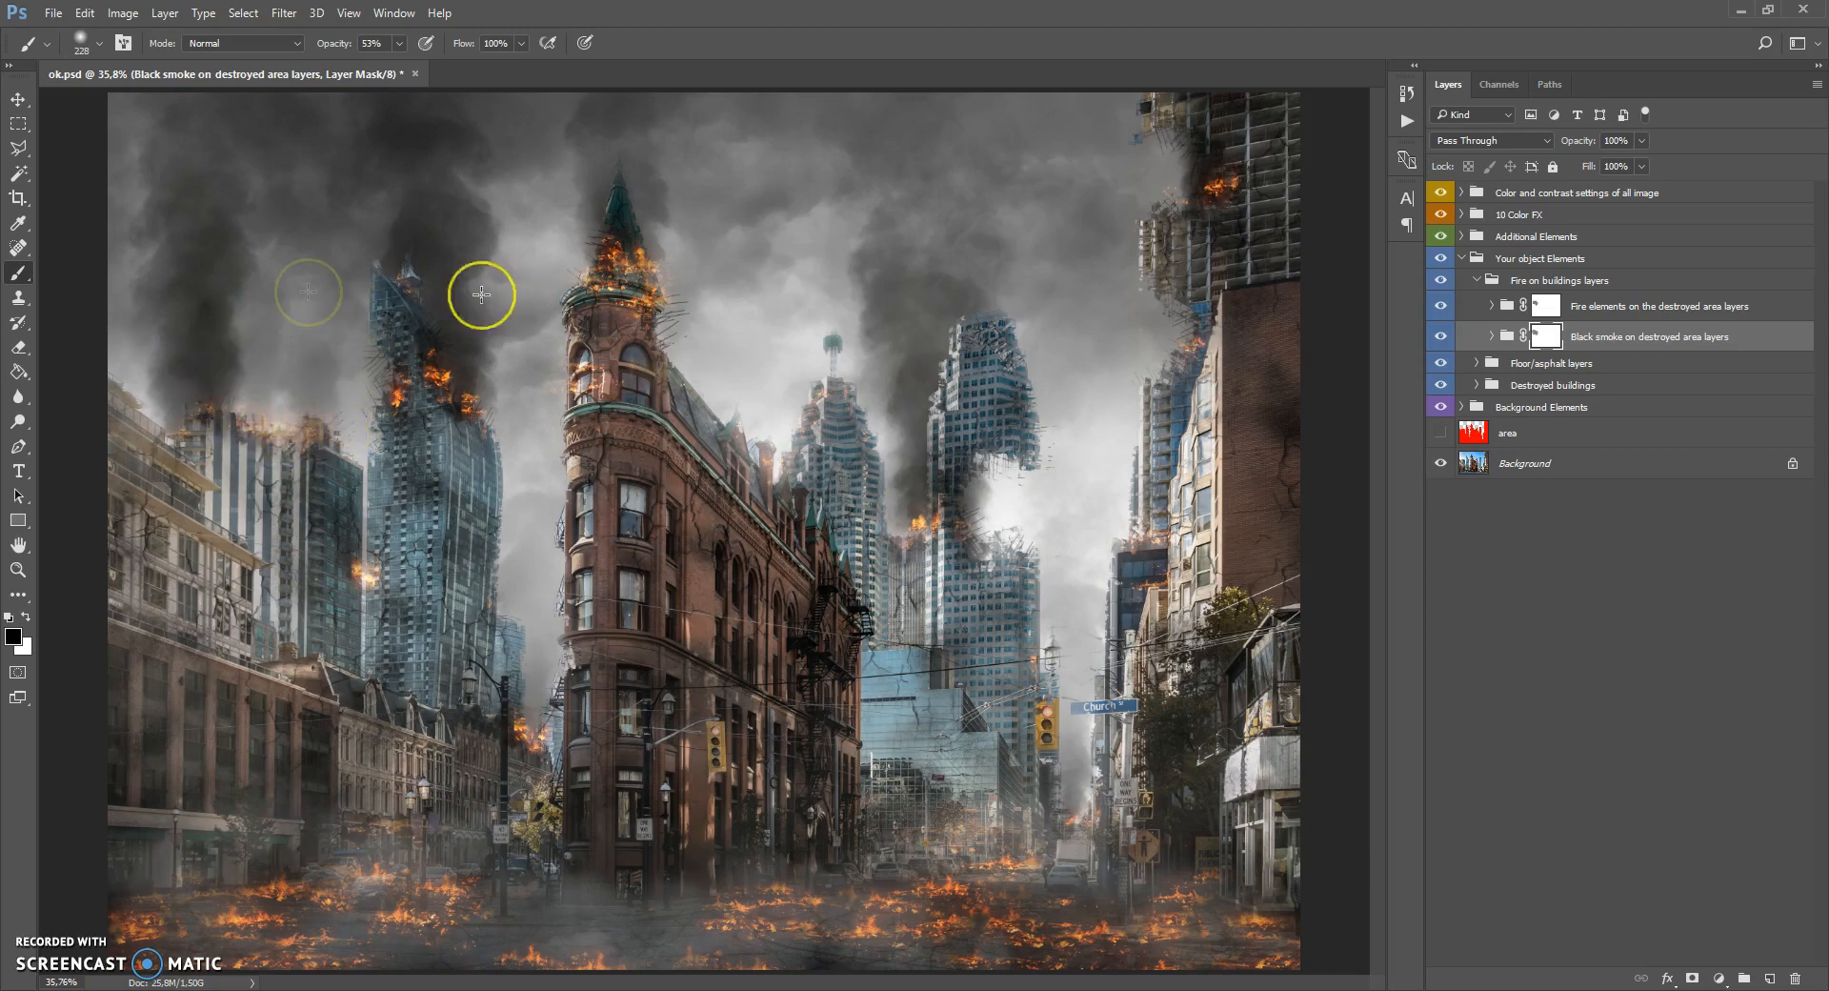
mouse_move(259, 413)
left_mouse_down()
mouse_move(225, 339)
mouse_move(175, 306)
mouse_move(295, 339)
mouse_move(333, 434)
left_mouse_up()
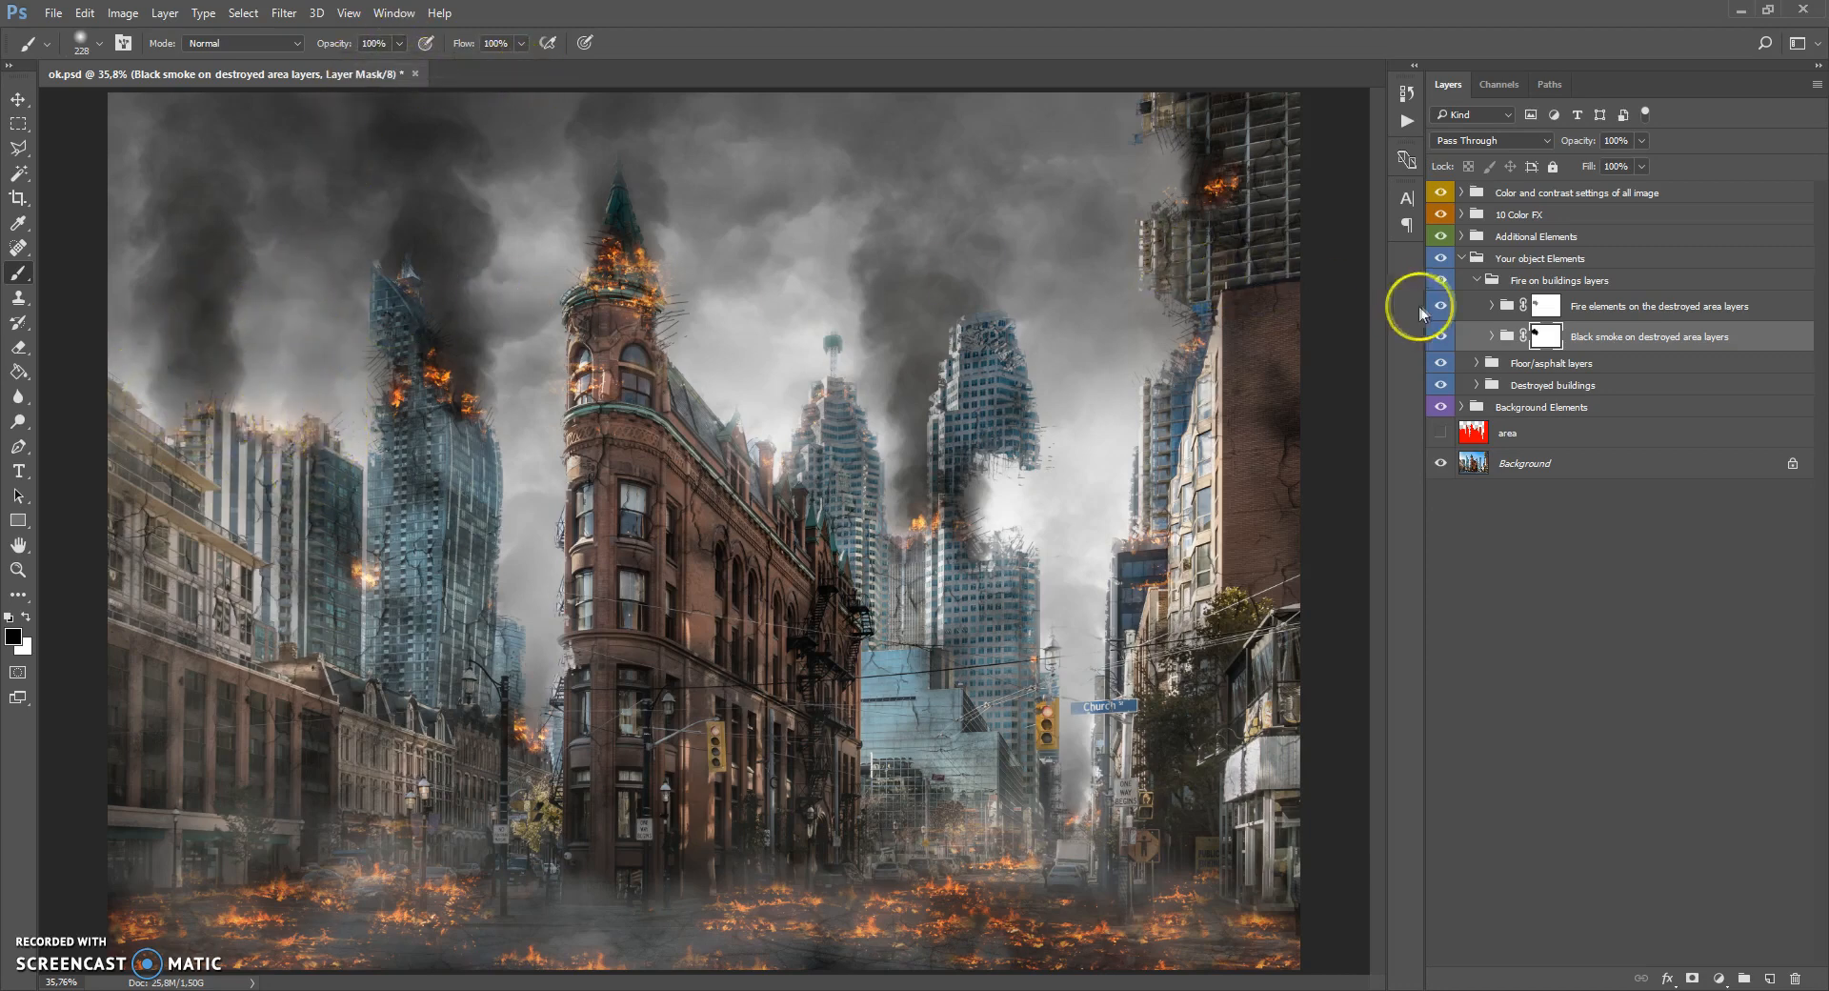
left_click(1545, 306)
mouse_move(270, 464)
left_mouse_down()
mouse_move(196, 449)
mouse_move(261, 363)
mouse_move(290, 453)
mouse_move(396, 378)
left_mouse_up()
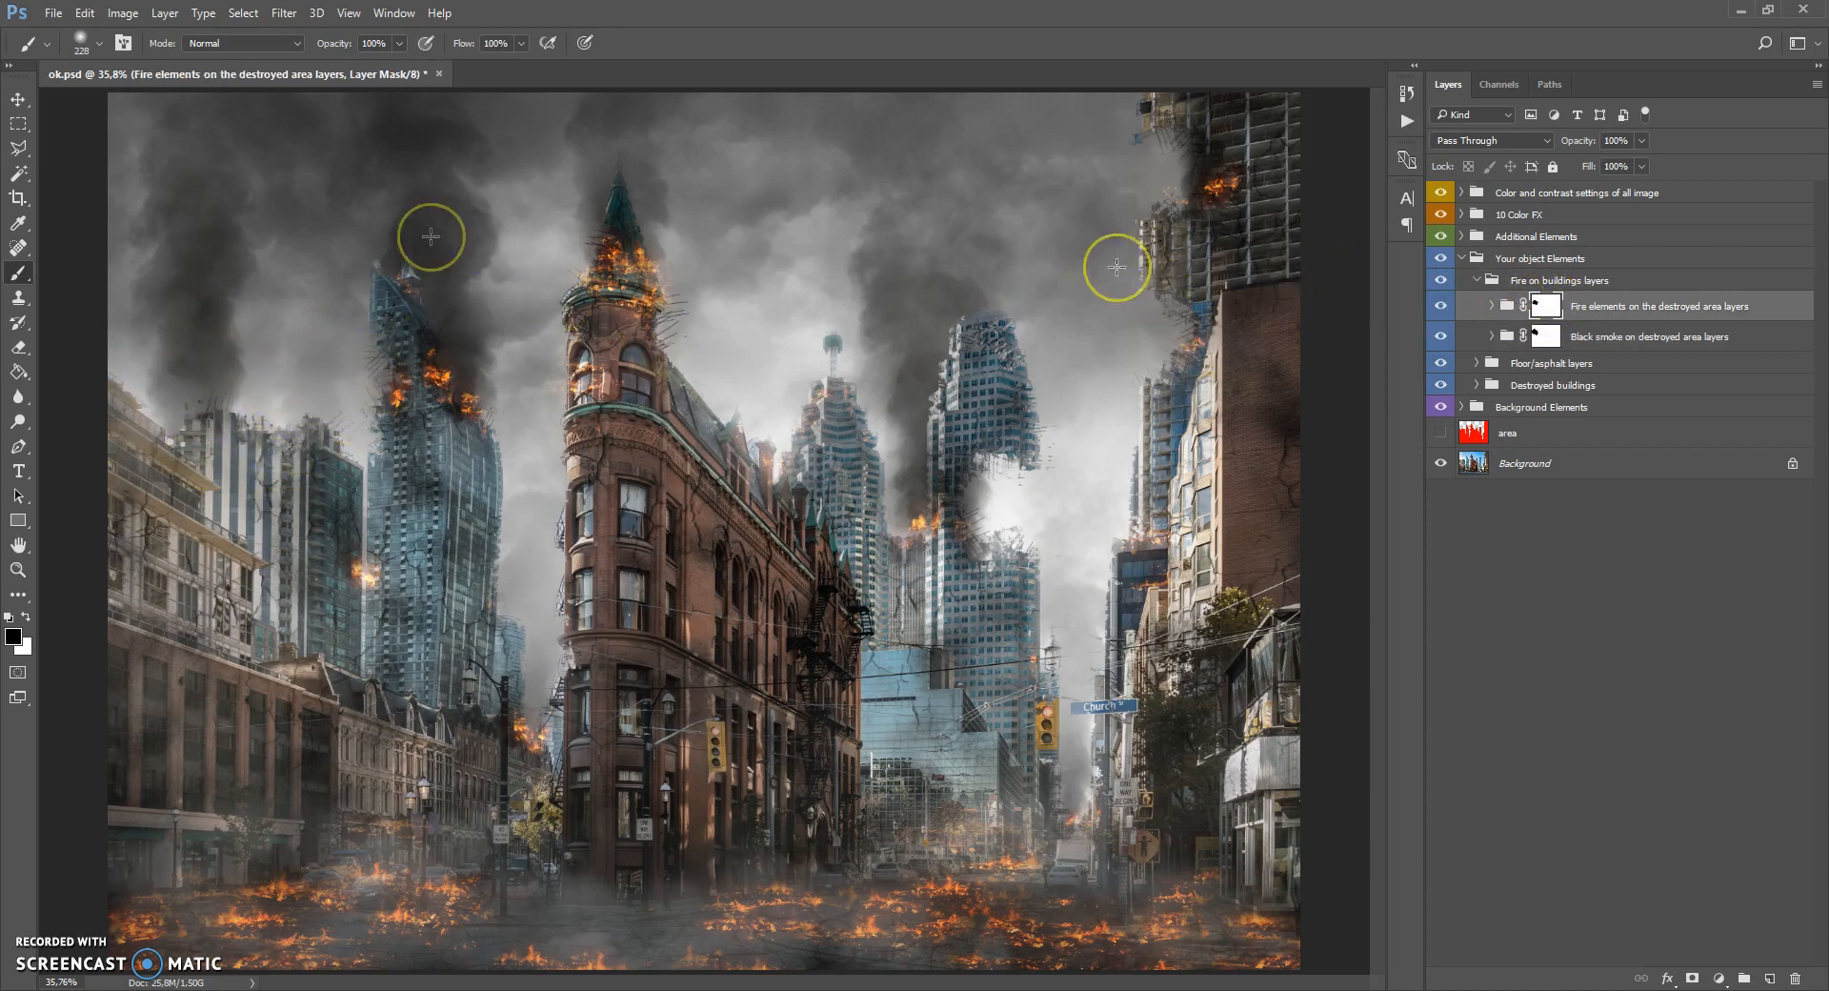
Restore the fire and black smoke over the left high-rise by painting white on both group masks.
left_click(23, 619)
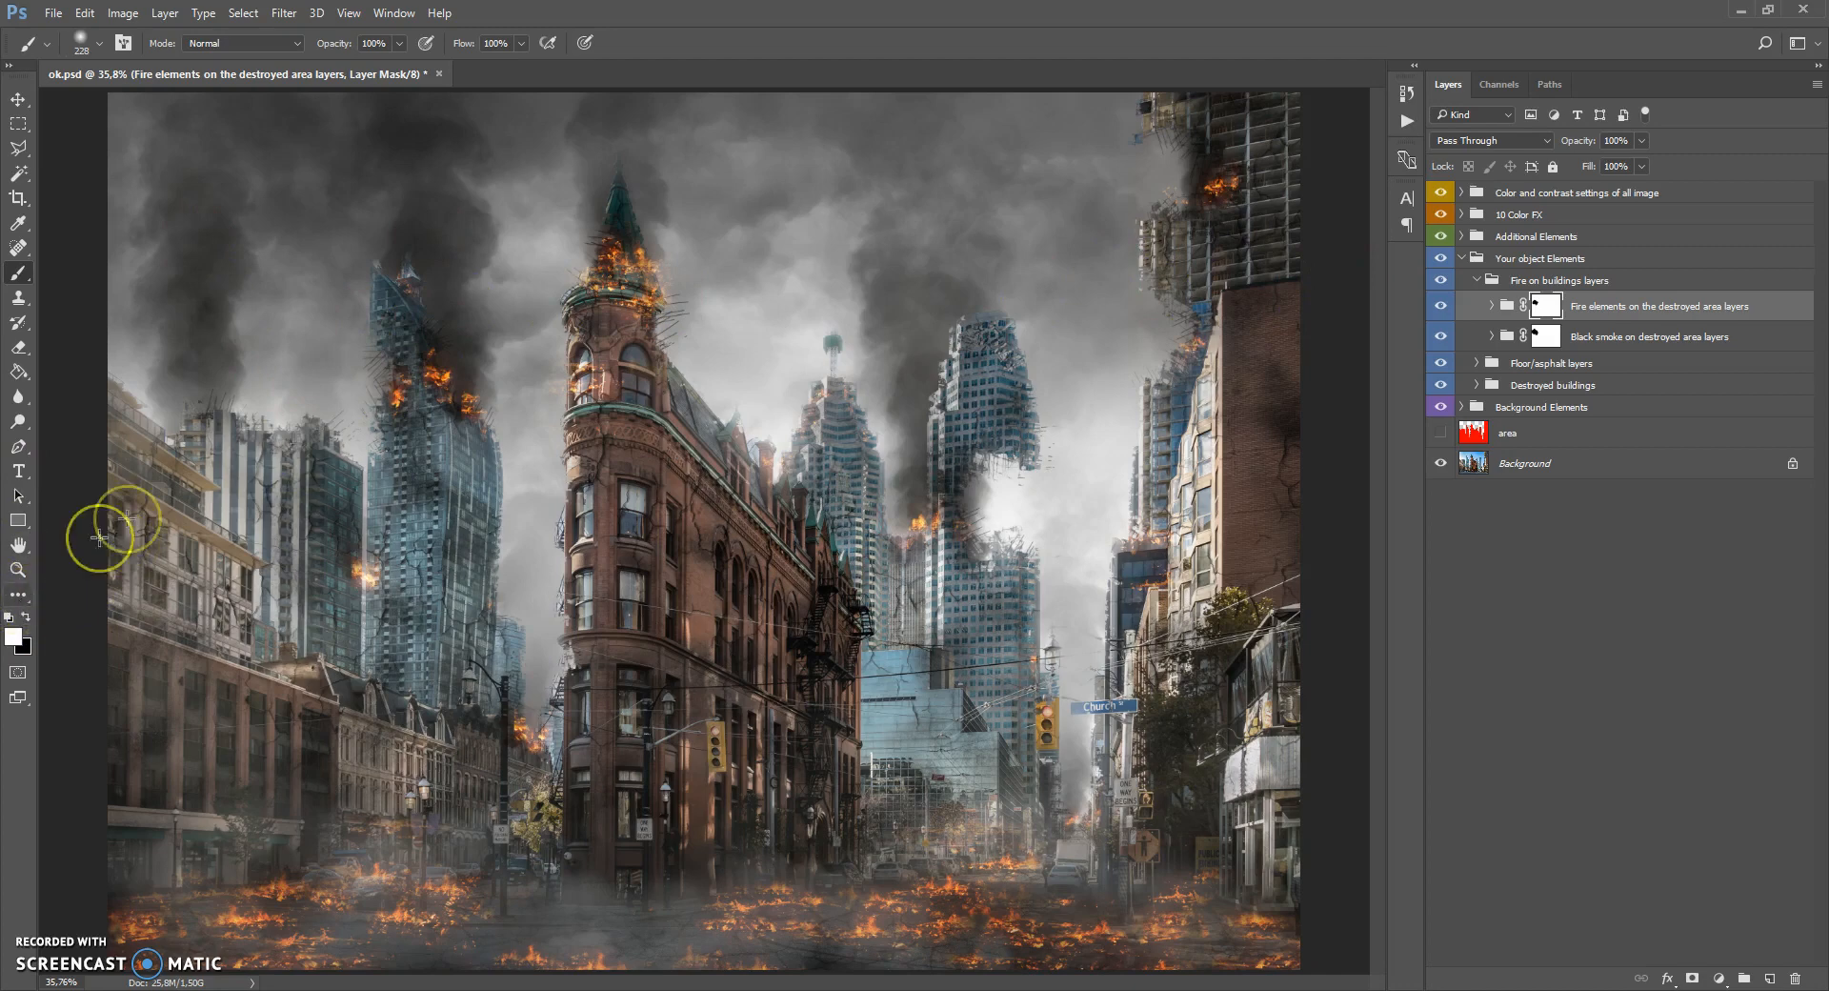
mouse_move(196, 420)
left_mouse_down()
mouse_move(247, 383)
mouse_move(246, 345)
mouse_move(283, 424)
mouse_move(293, 402)
mouse_move(339, 461)
left_mouse_up()
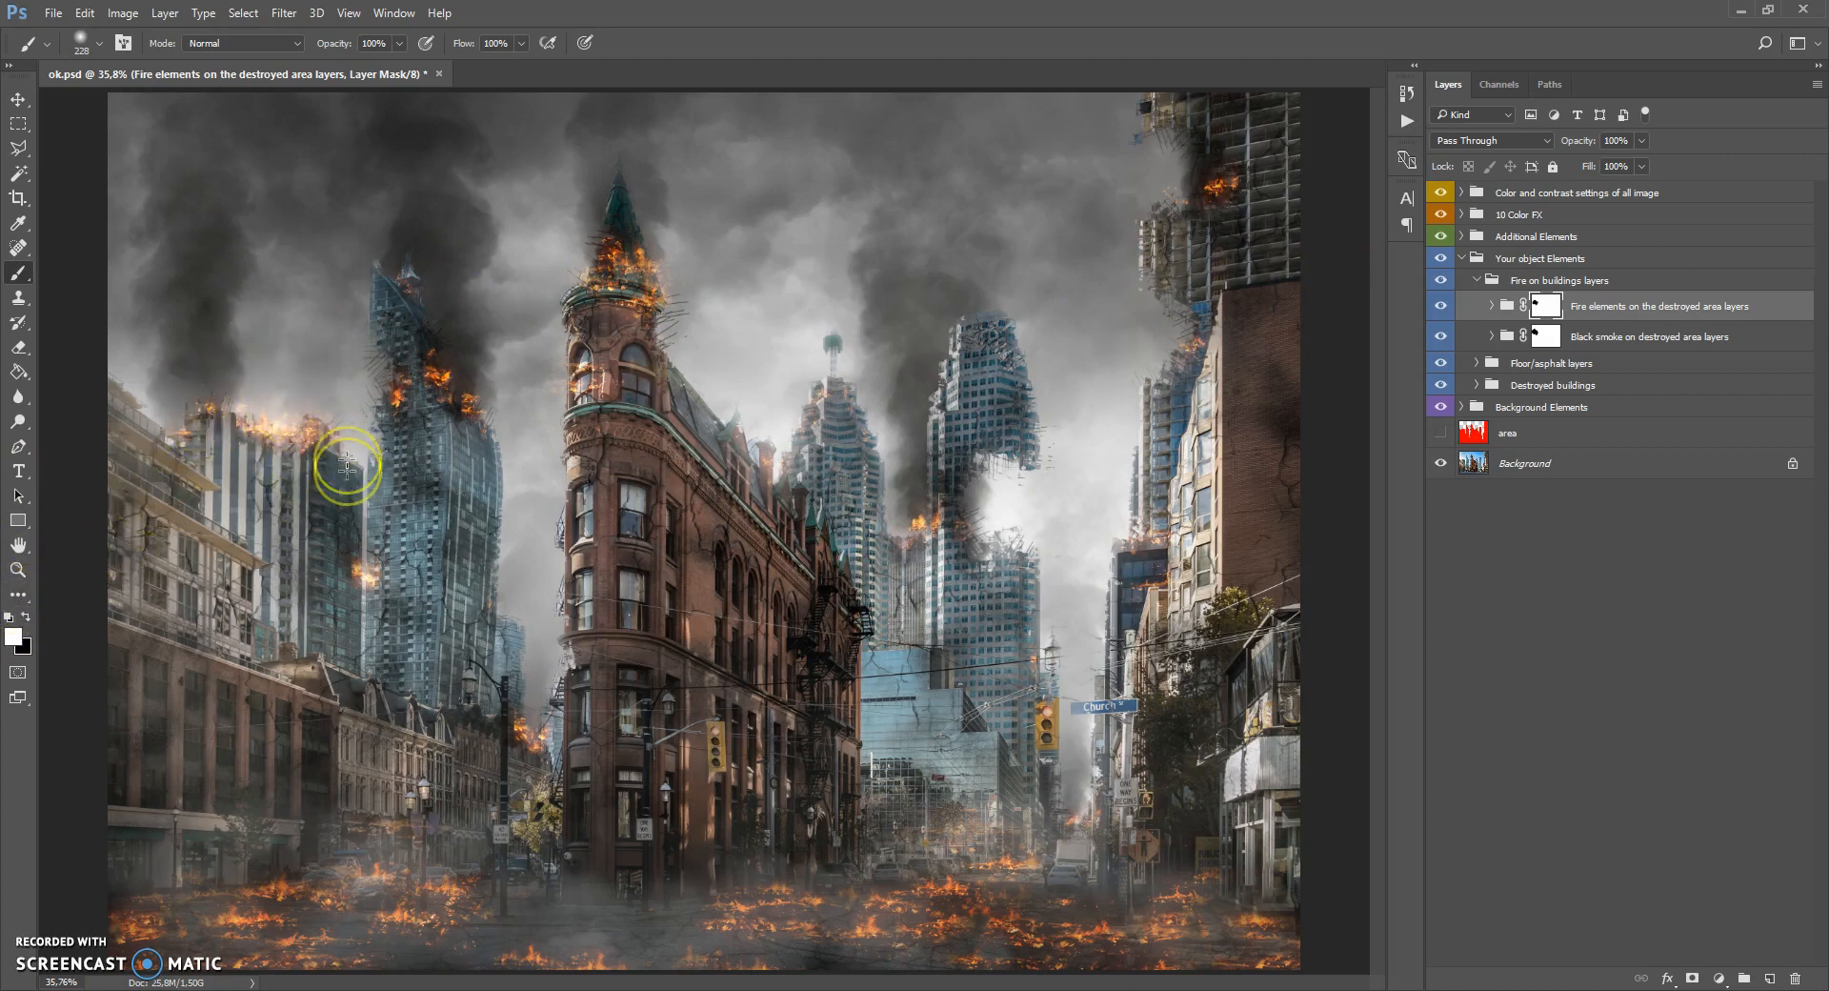
left_click(1582, 336)
mouse_move(306, 409)
left_mouse_down()
mouse_move(294, 327)
mouse_move(262, 438)
mouse_move(235, 276)
mouse_move(196, 400)
mouse_move(184, 302)
mouse_move(210, 438)
mouse_move(194, 307)
mouse_move(301, 427)
left_mouse_up()
Collapse the Your object Elements group, expand Additional Elements and check the visibility of the Shadow frame layer.
left_click(1477, 280)
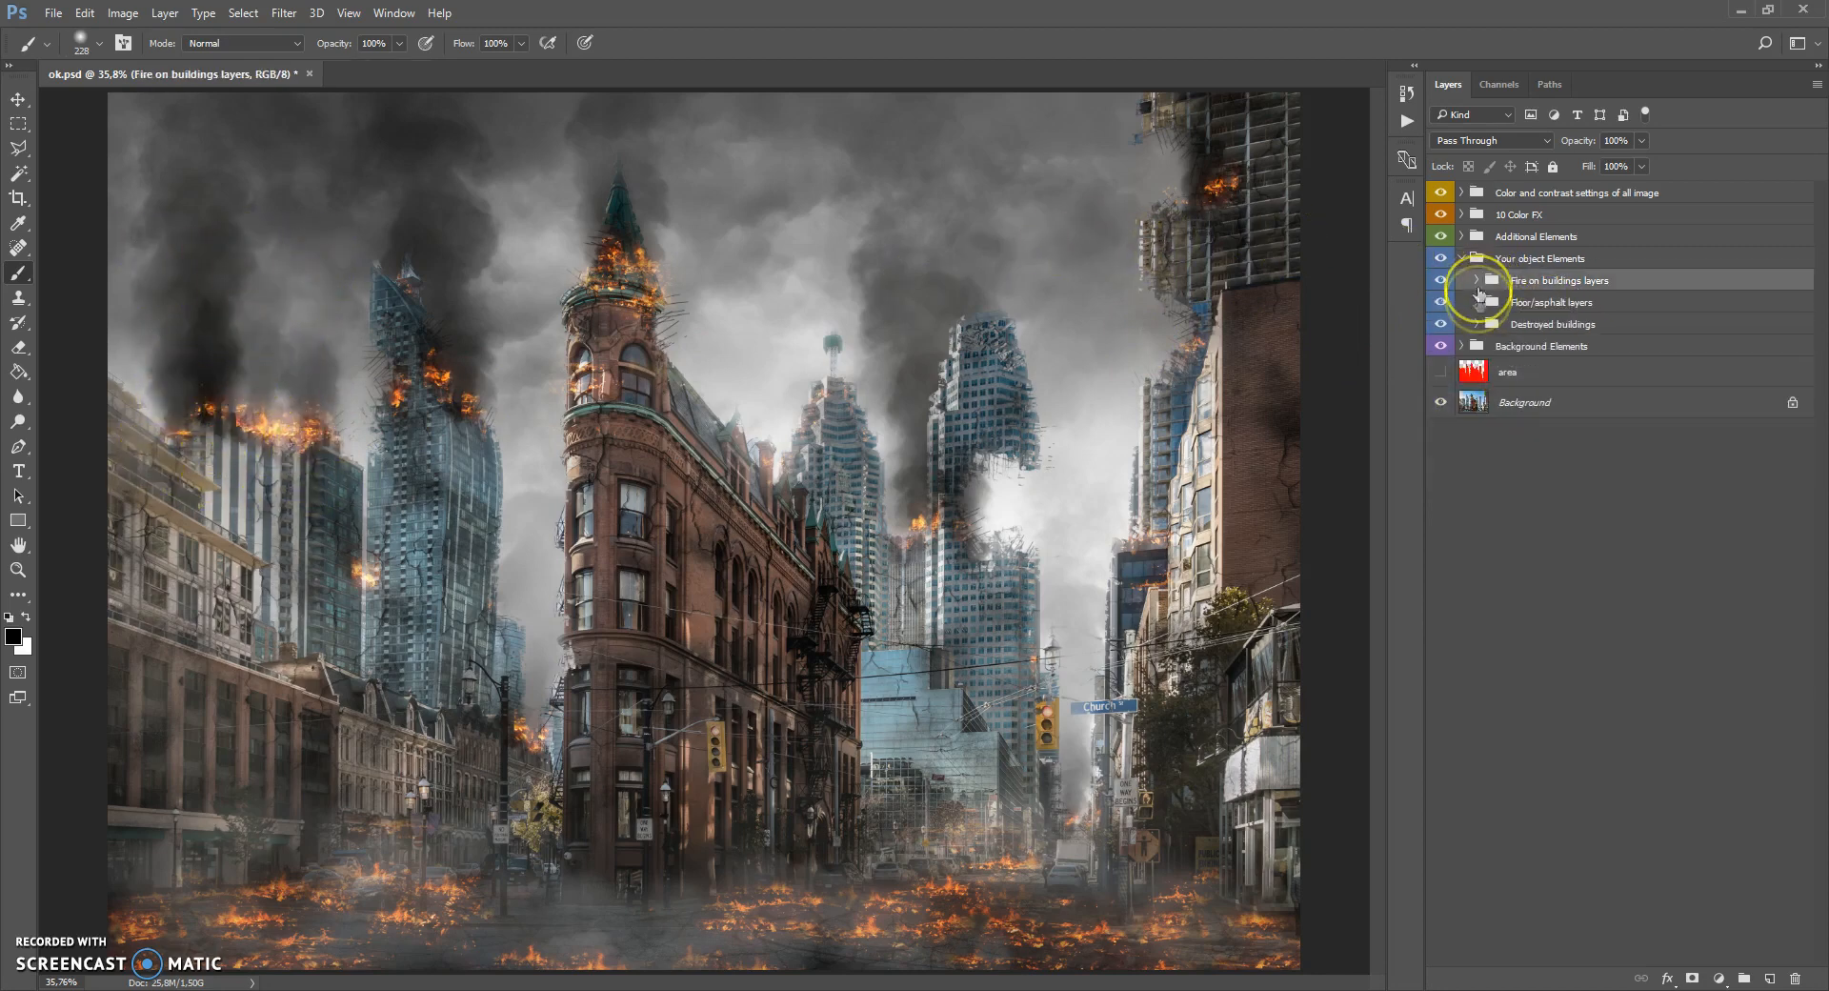
left_click(1462, 258)
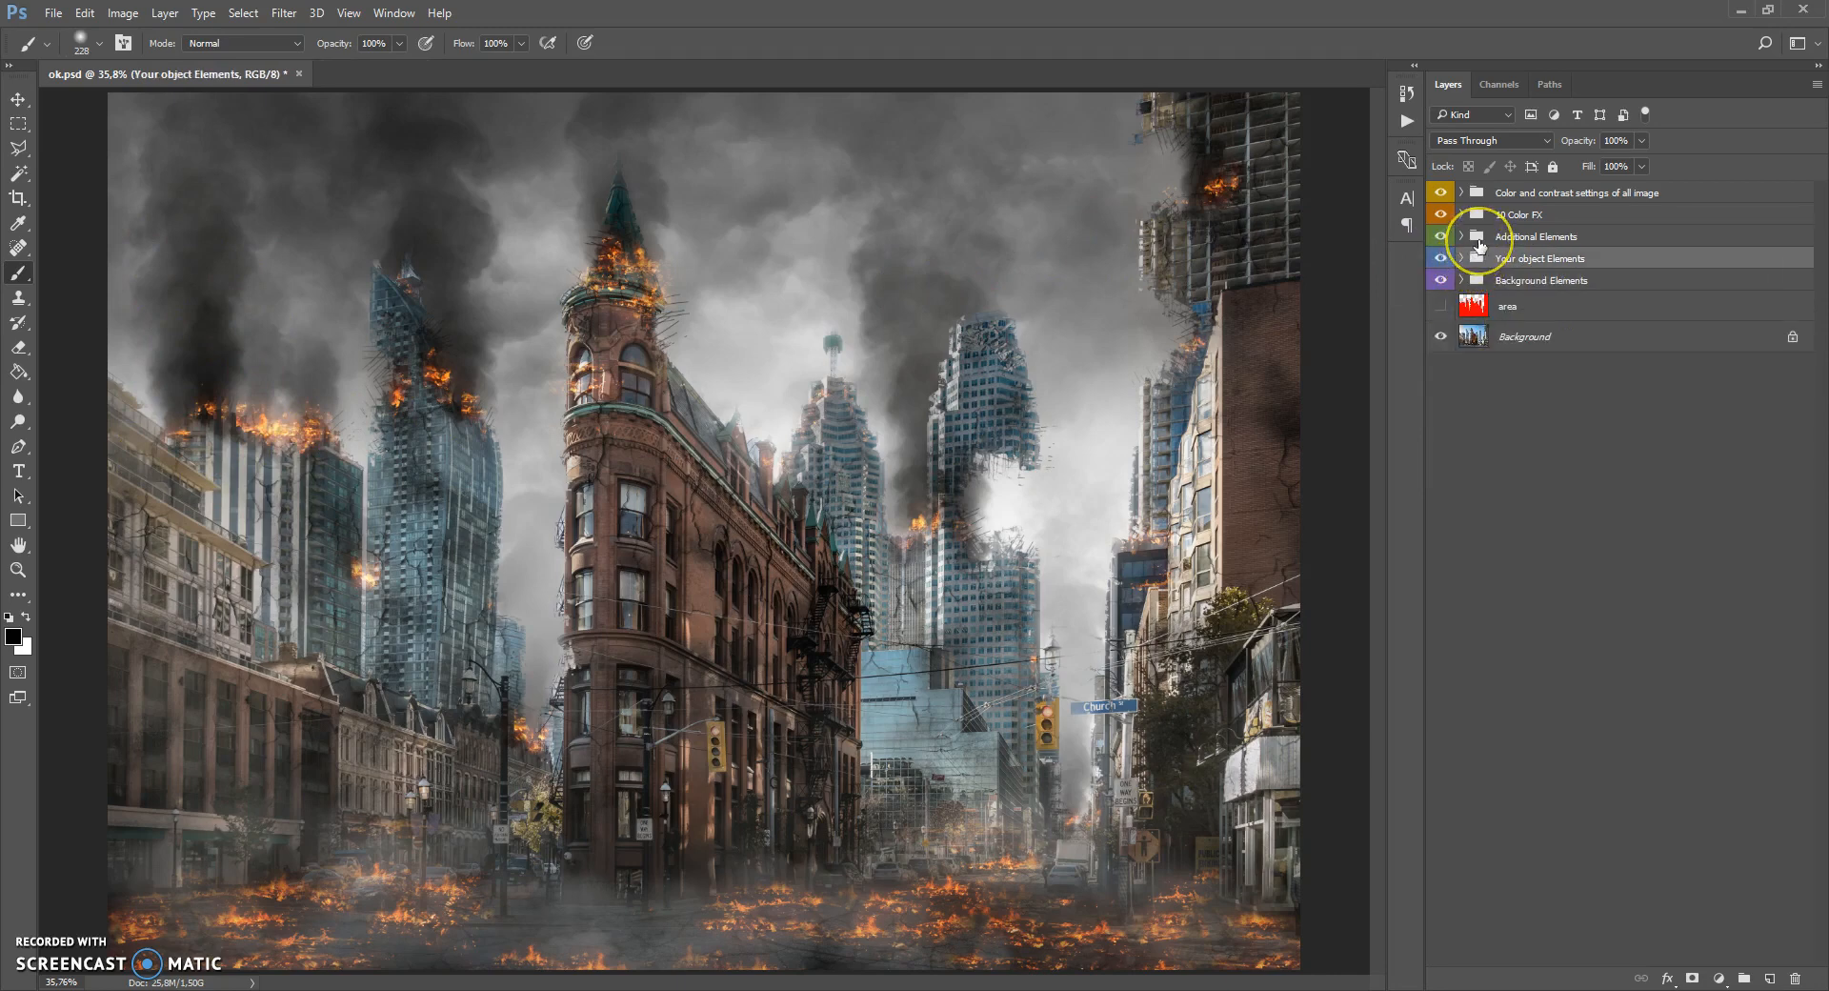
left_click(1479, 240)
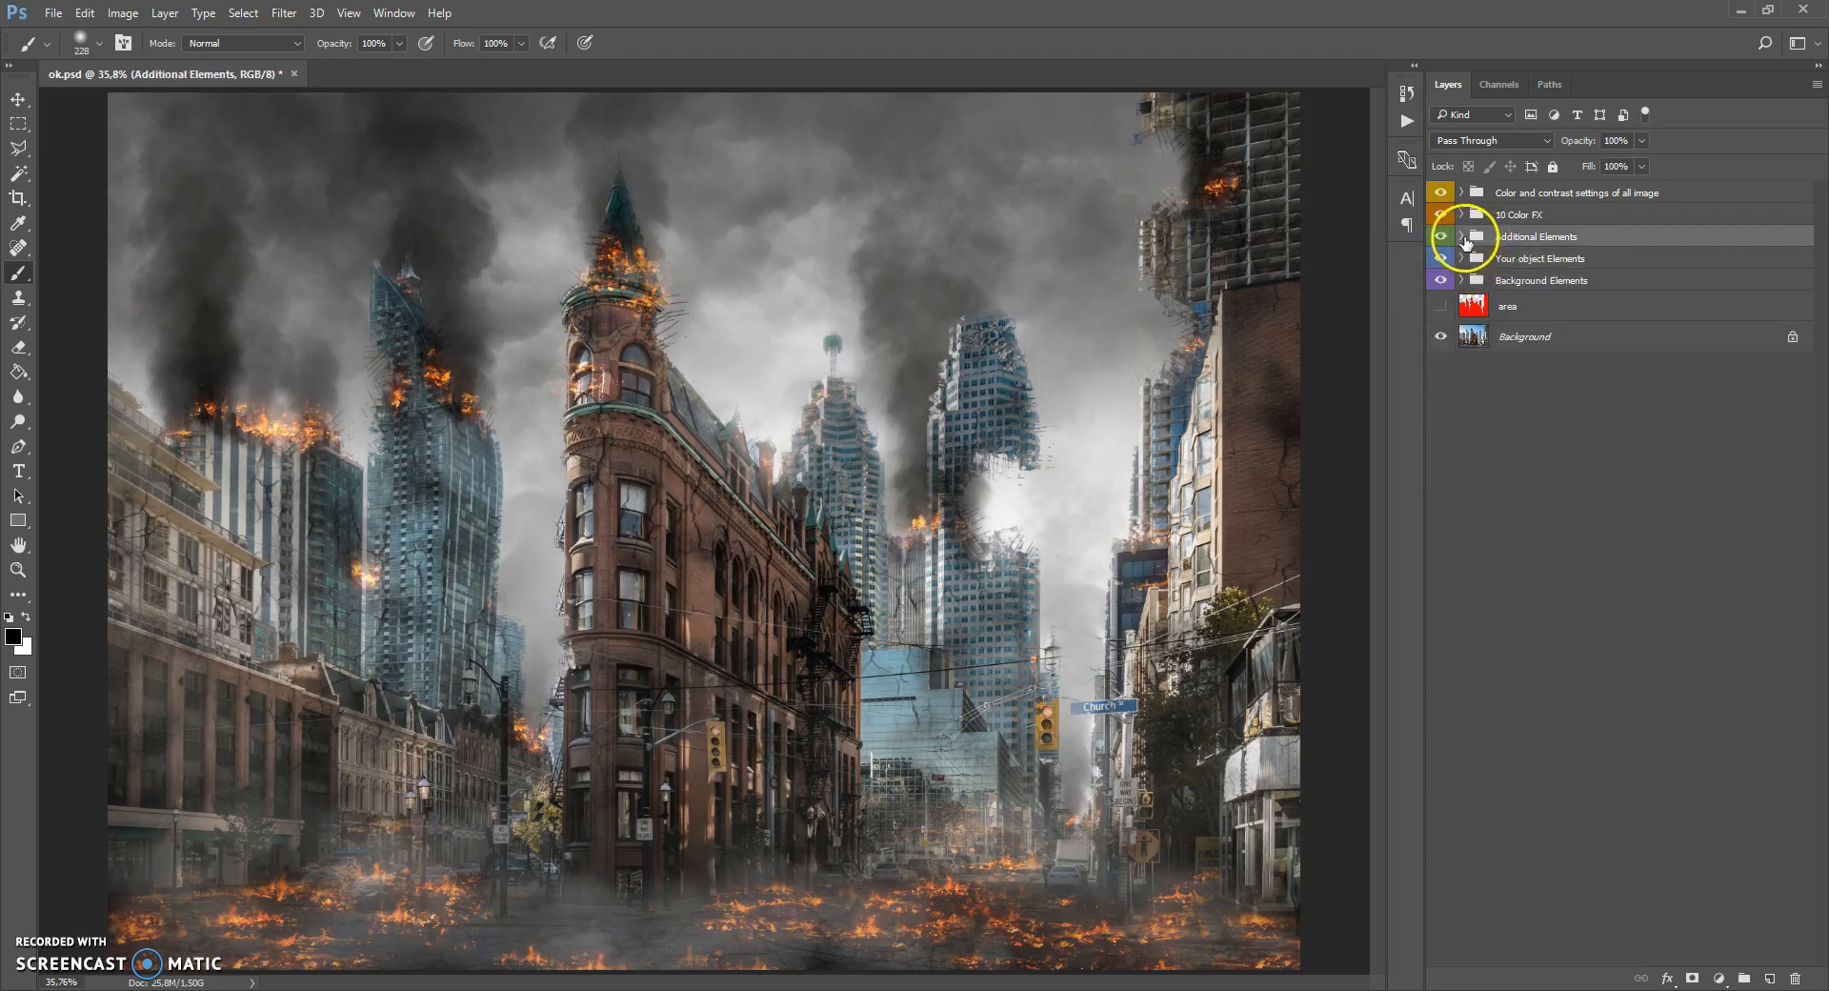
left_click(1463, 237)
left_click(1460, 328)
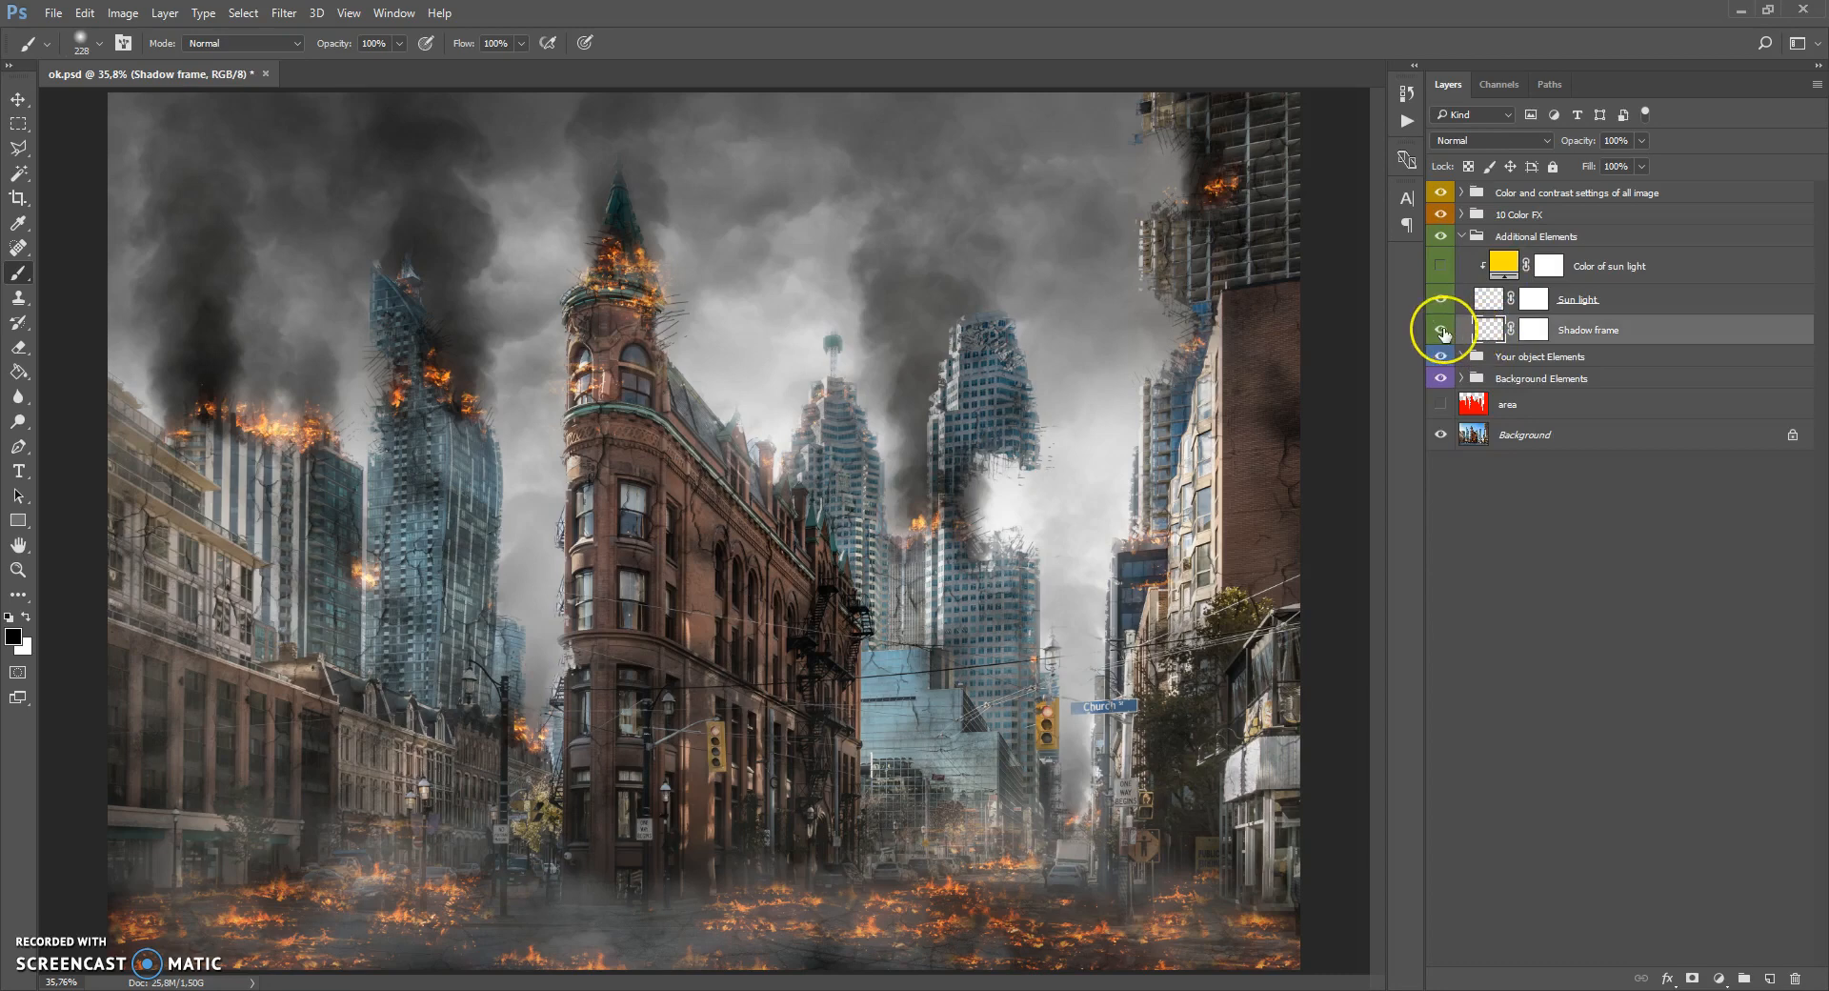
left_click(1441, 331)
left_click(1442, 331)
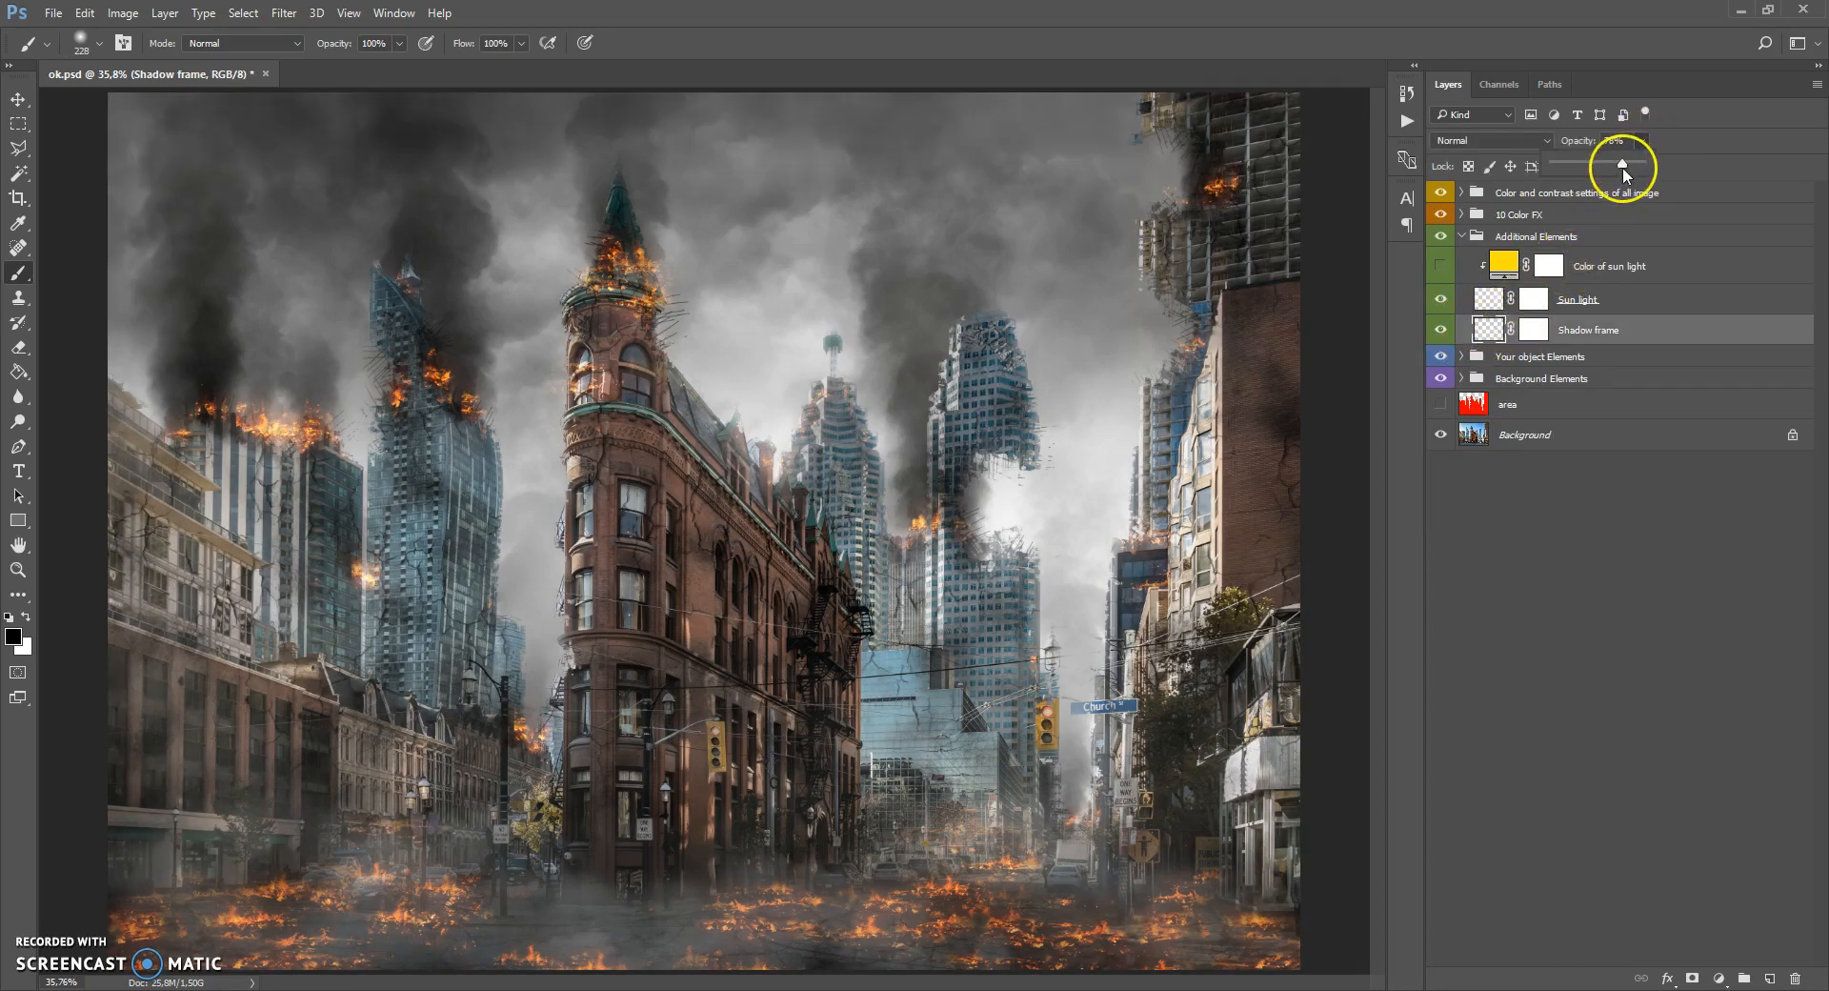
Raise the Shadow frame layer's opacity to 100% and duplicate the layer.
left_click_drag(1574, 169, 1695, 169)
left_click(165, 12)
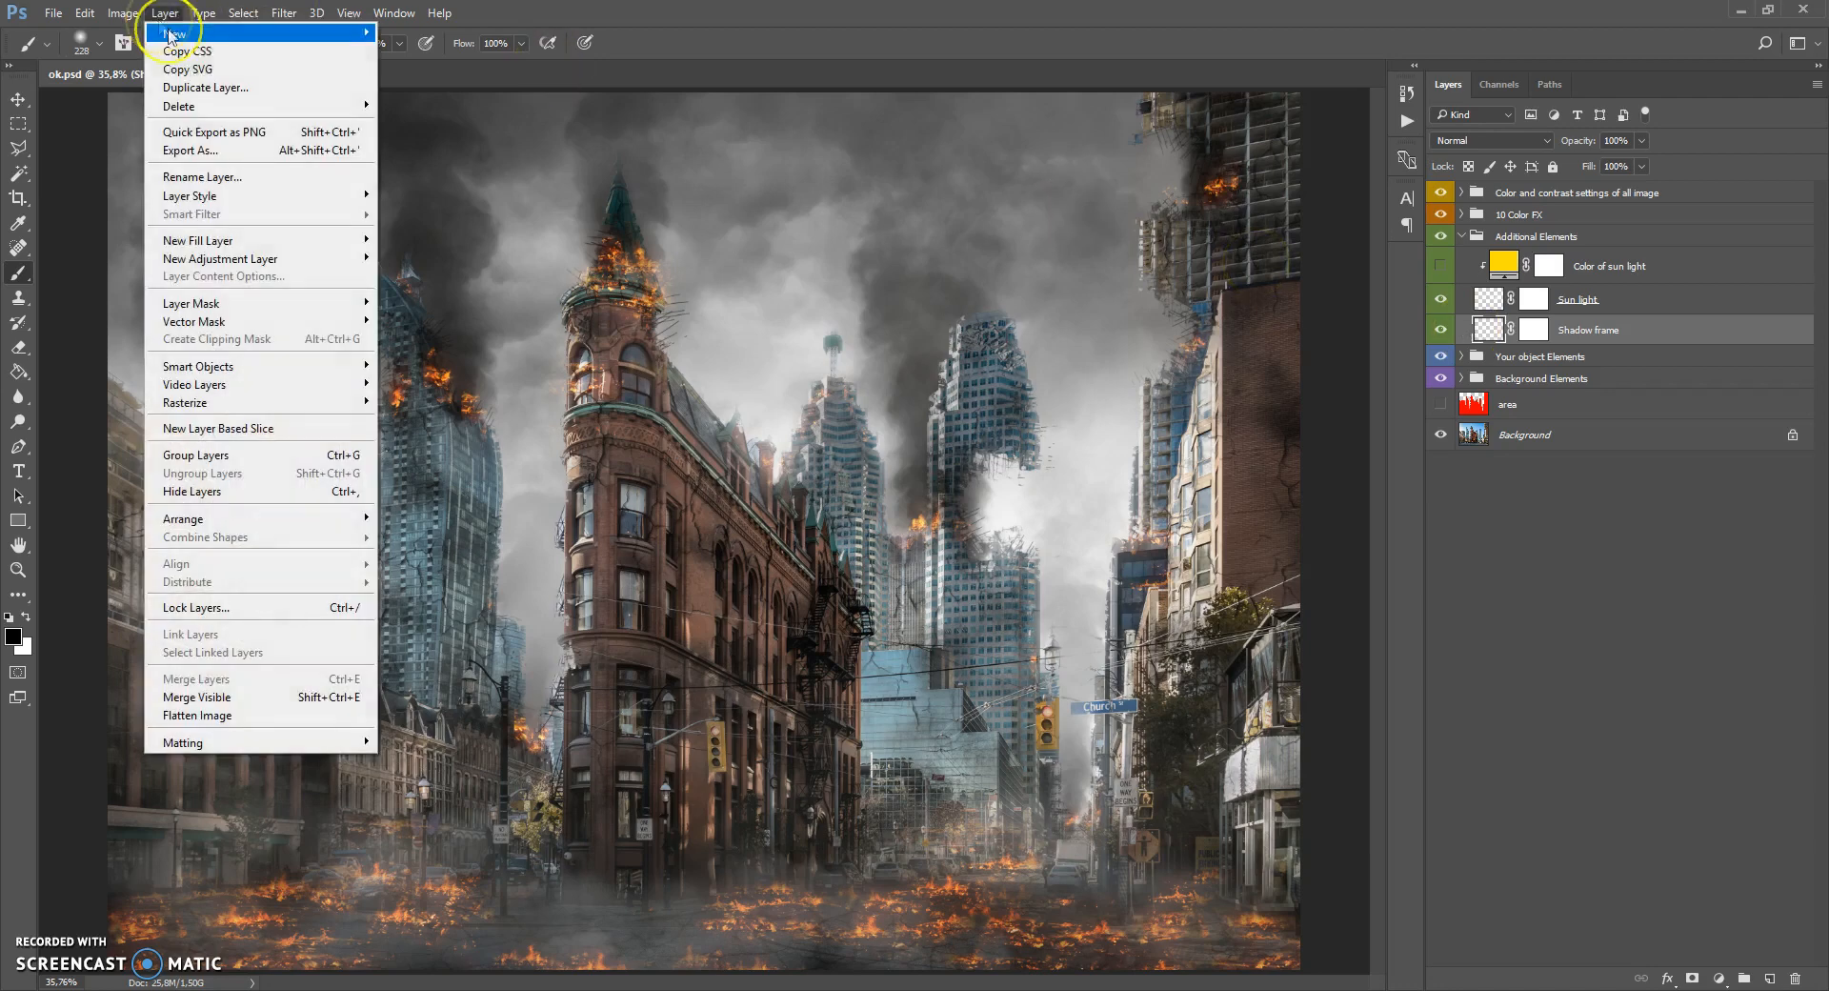
left_click(181, 92)
left_click(1070, 314)
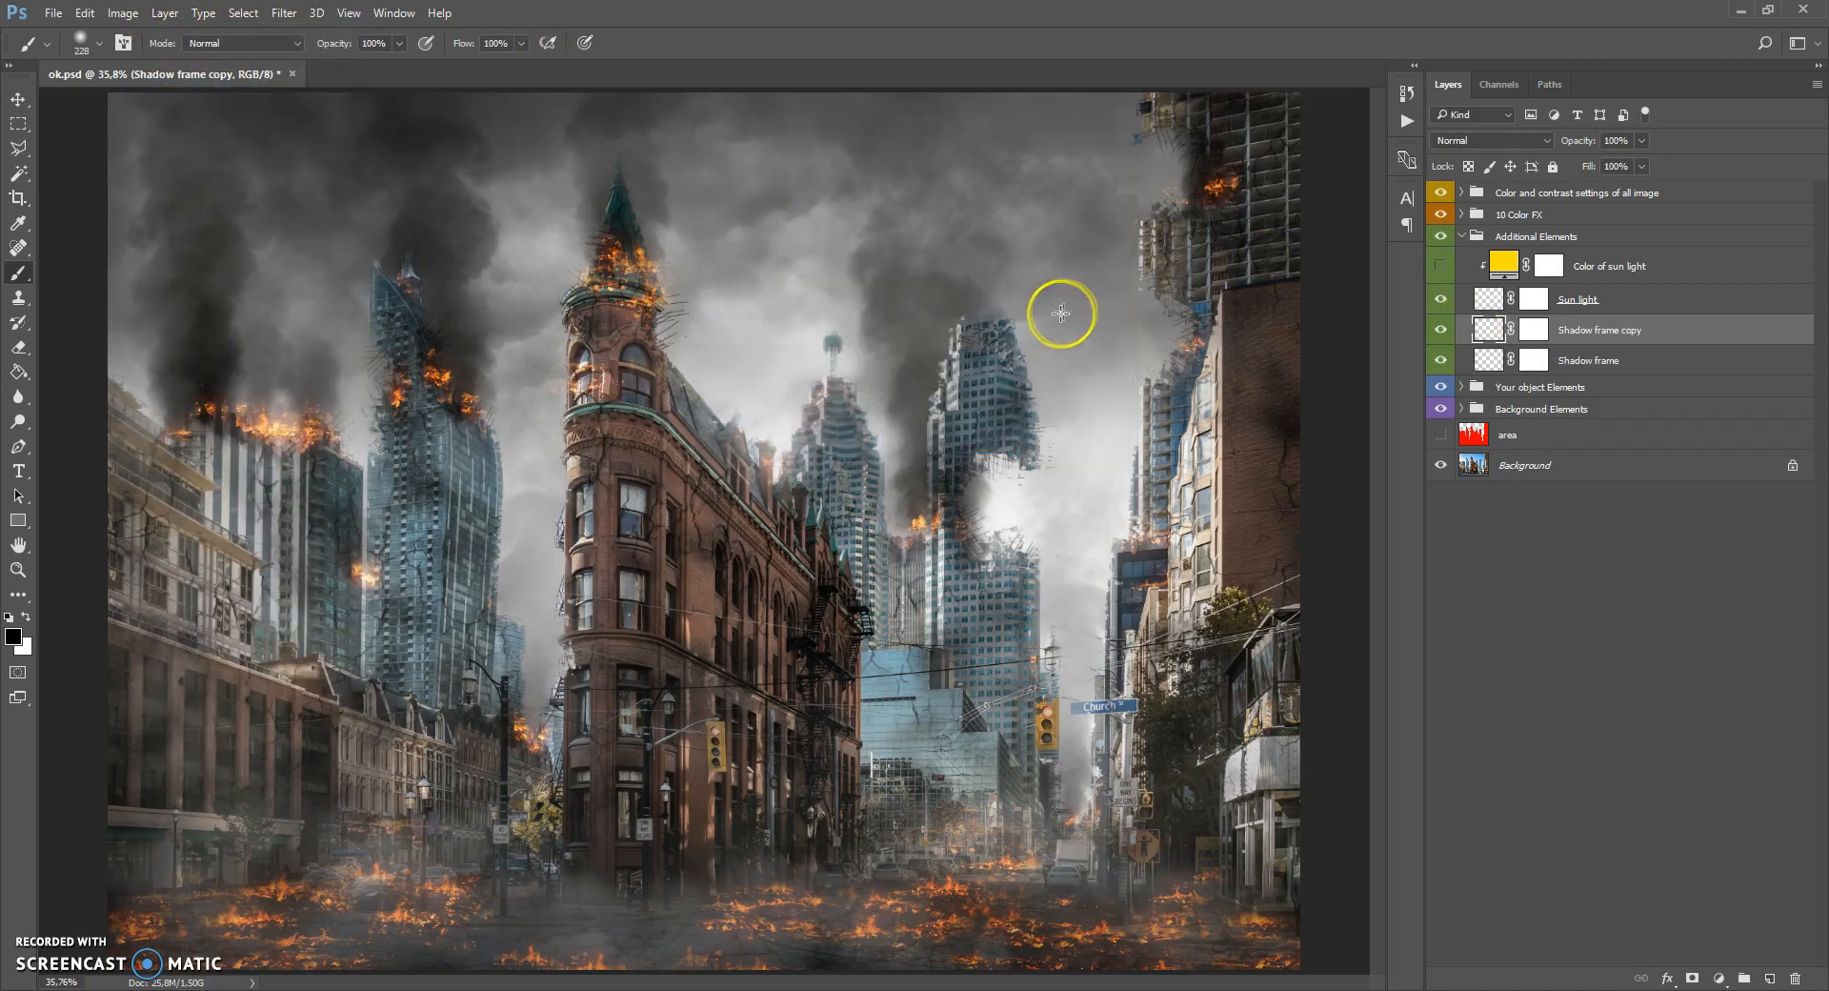
Compare the image with and without the duplicated shadow frame by toggling the visibility of Shadow frame copy.
left_click(1440, 328)
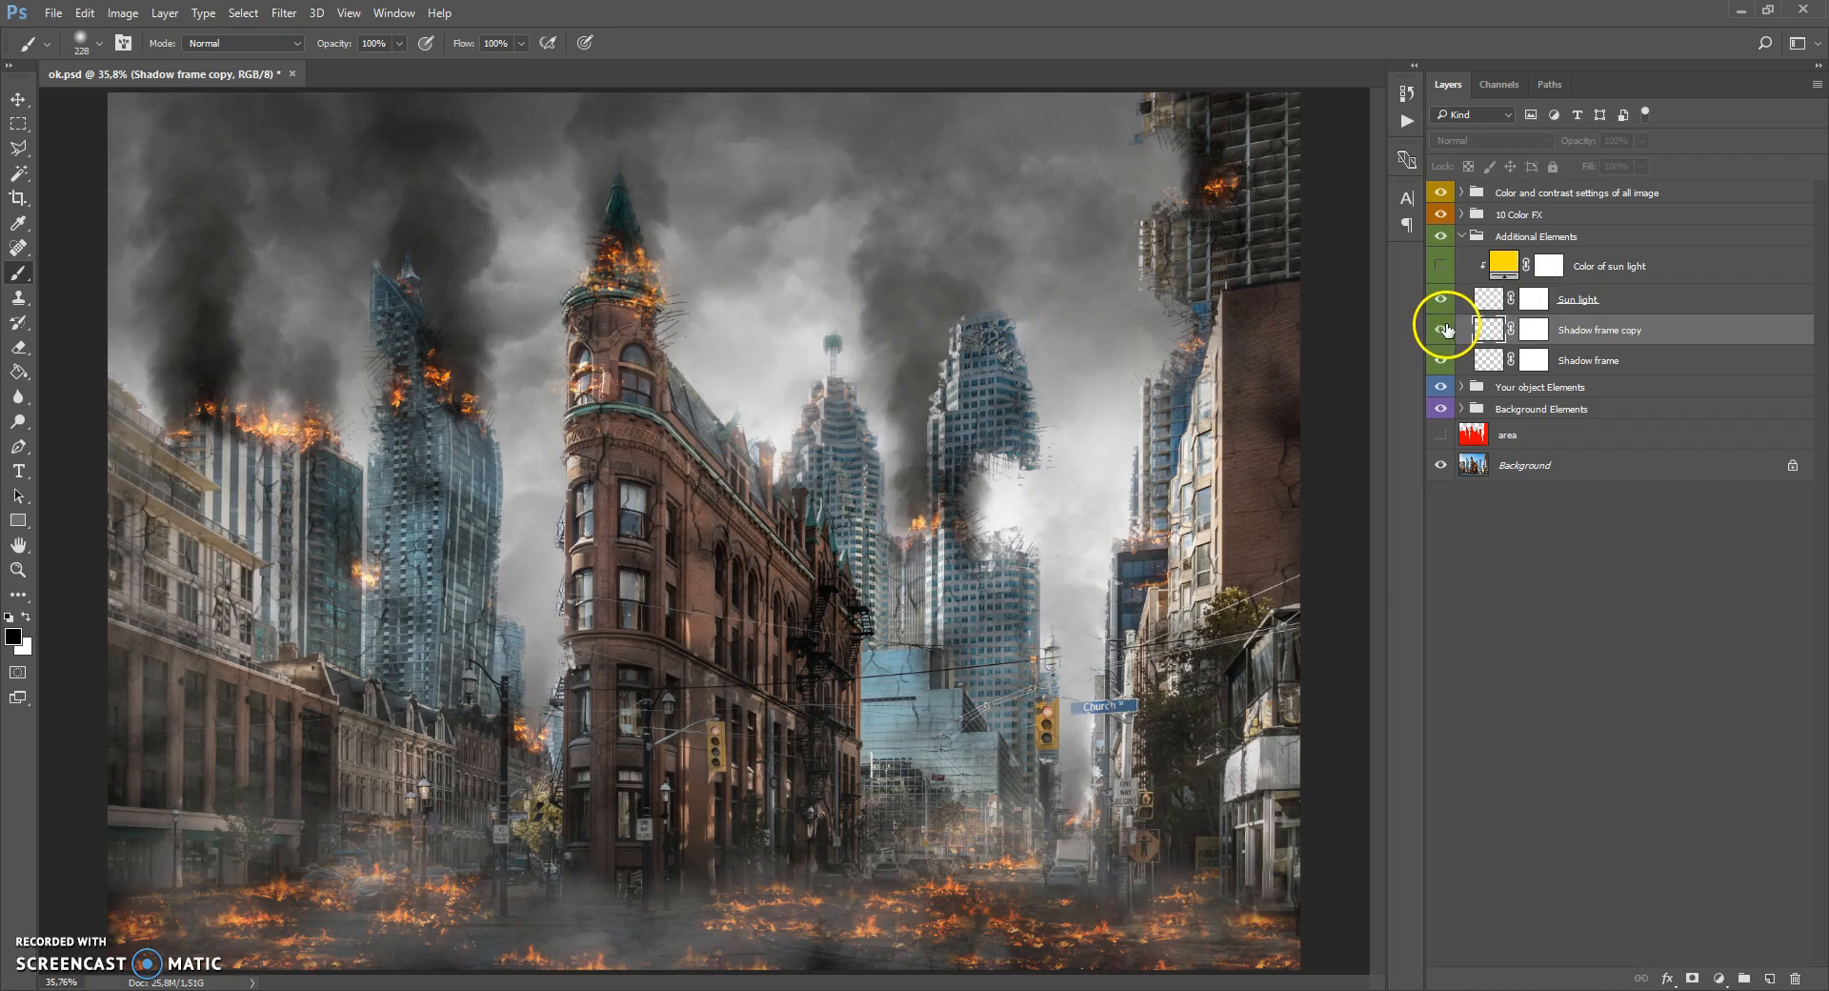
left_click(1440, 328)
left_click(1441, 328)
left_click(1441, 328)
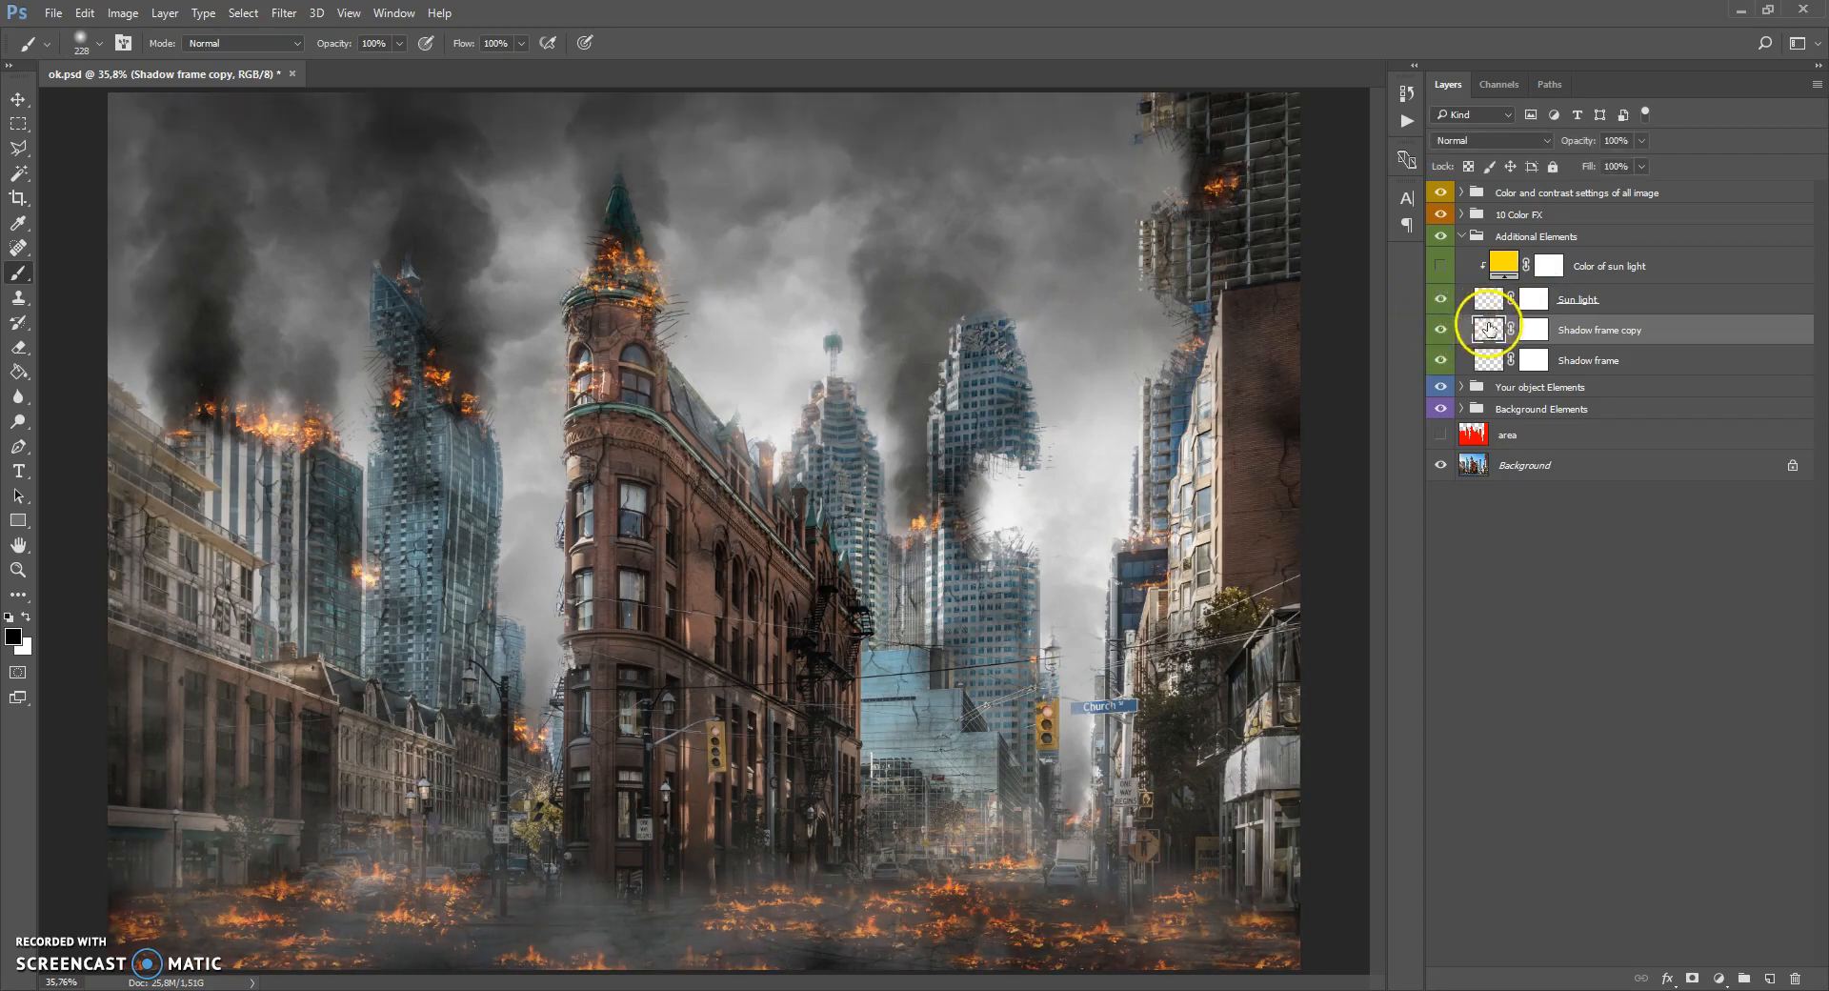
Check the effect of the Sun light layer by toggling its visibility, and raise its opacity.
left_click(1491, 300)
left_click(1440, 301)
left_click(1441, 301)
left_click(1440, 301)
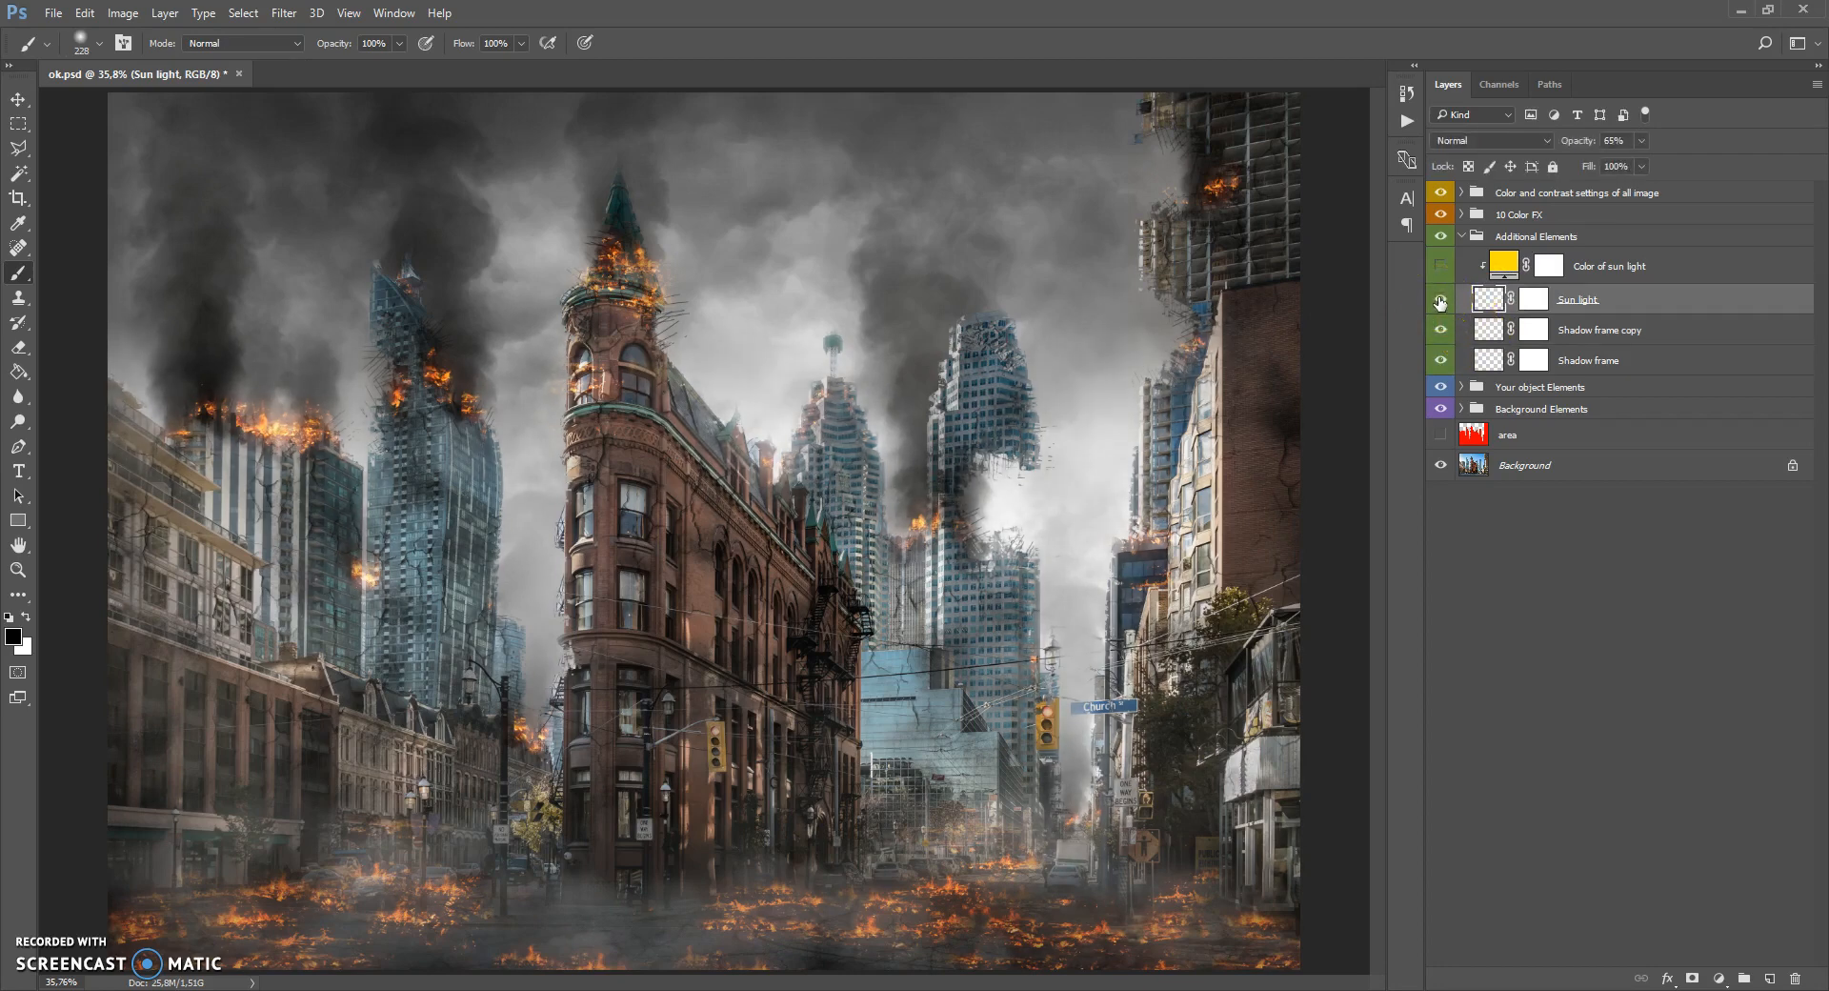
left_click(1641, 140)
left_click_drag(1646, 162, 1710, 170)
Try other hues on the Color of sun light layer, cancel the color change, hide the layer and collapse Additional Elements.
left_click(1503, 264)
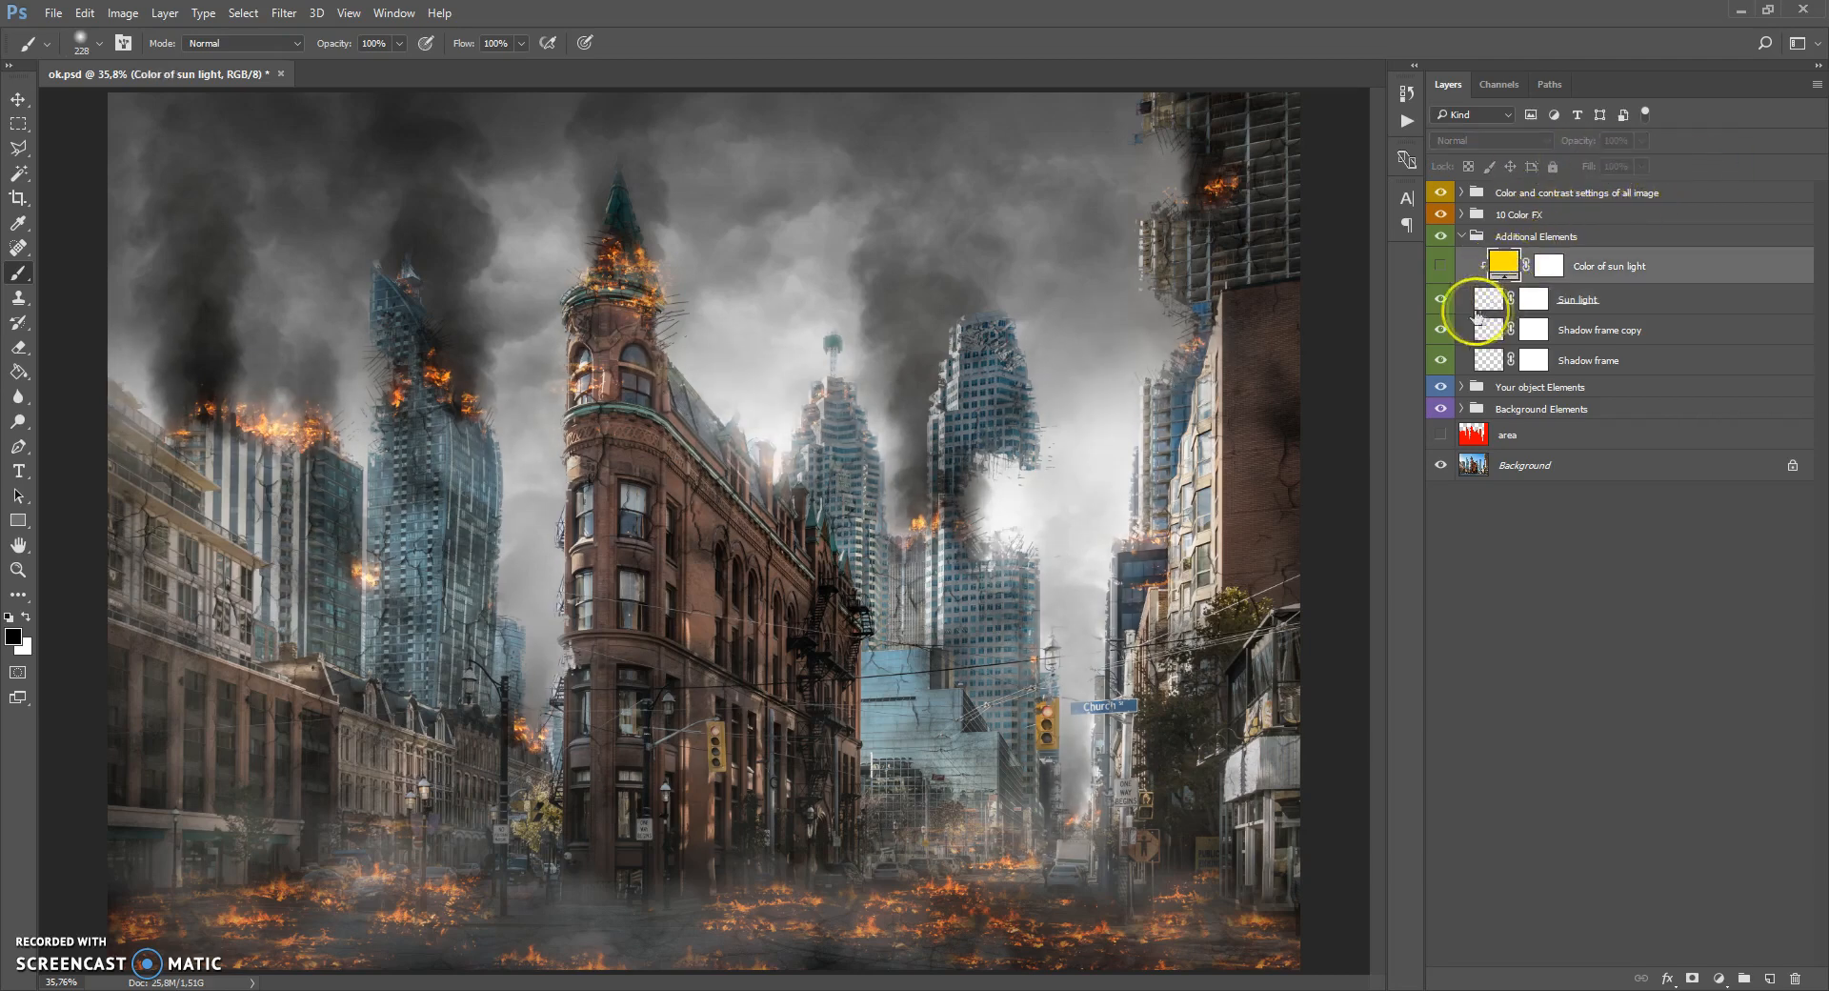
left_click(1441, 266)
double_click(1505, 264)
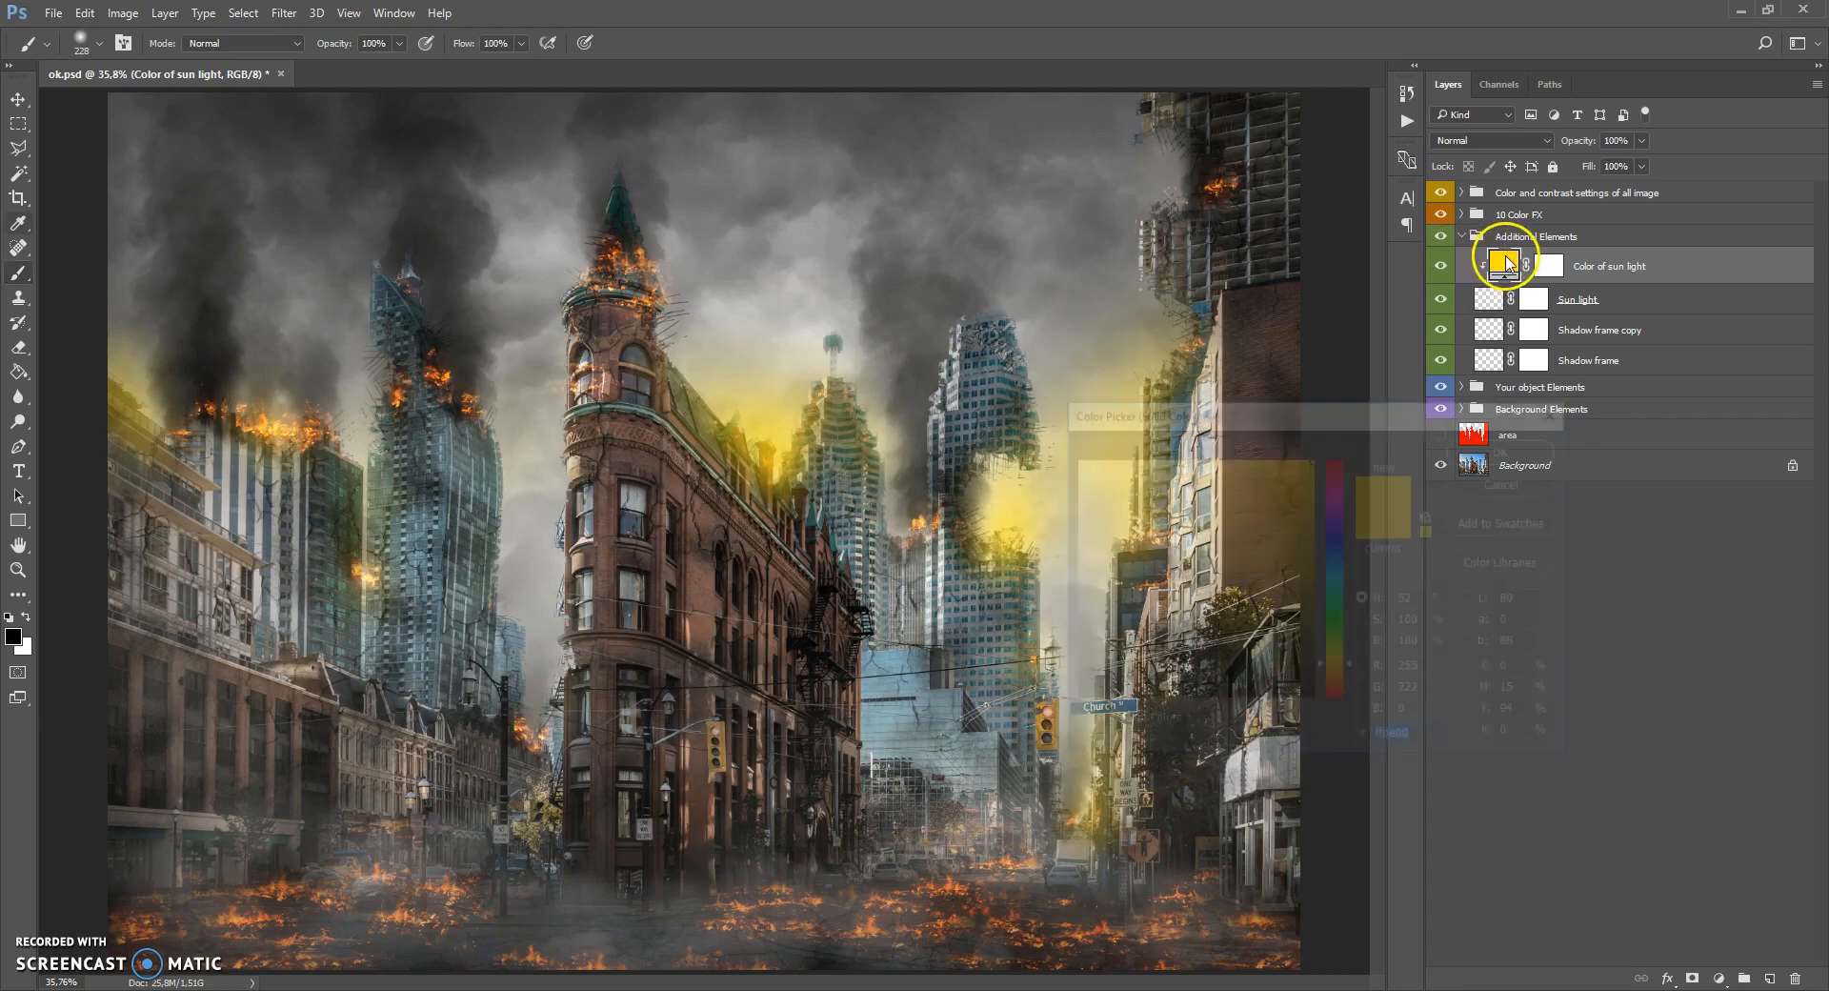
left_click(1337, 555)
left_click_drag(1342, 583, 1336, 472)
left_click(1491, 484)
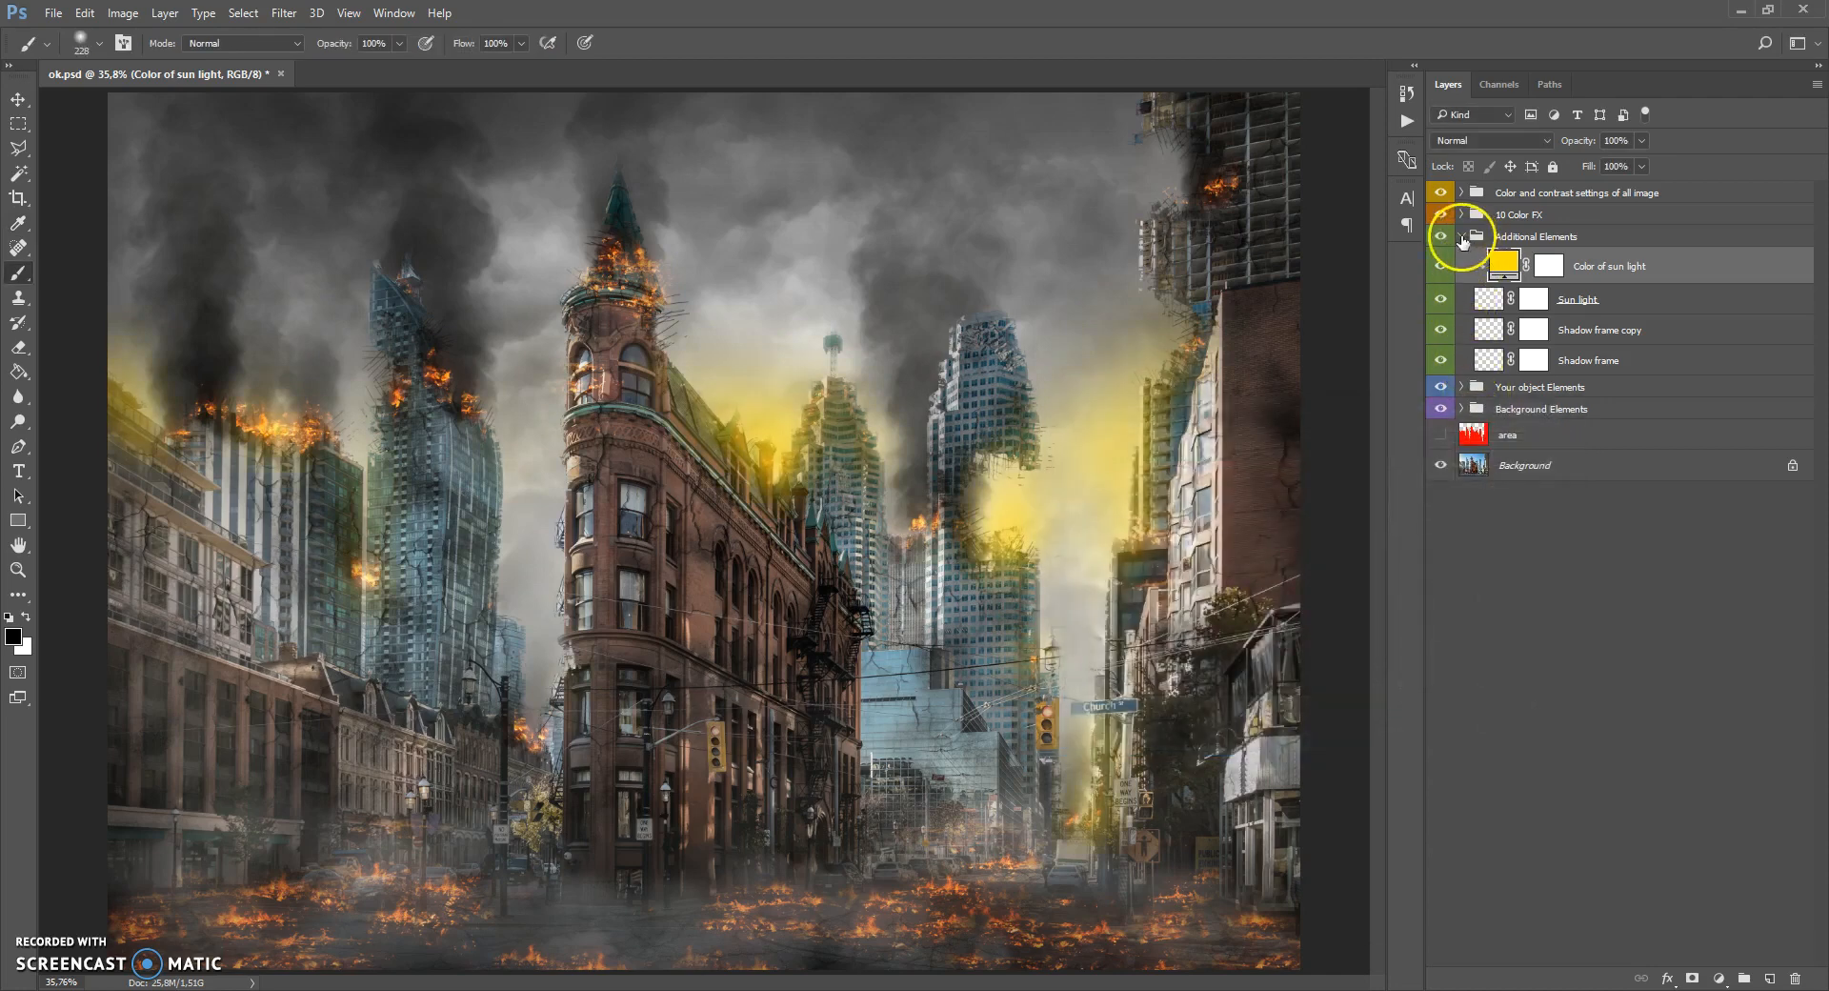
left_click(1439, 267)
left_click(1463, 238)
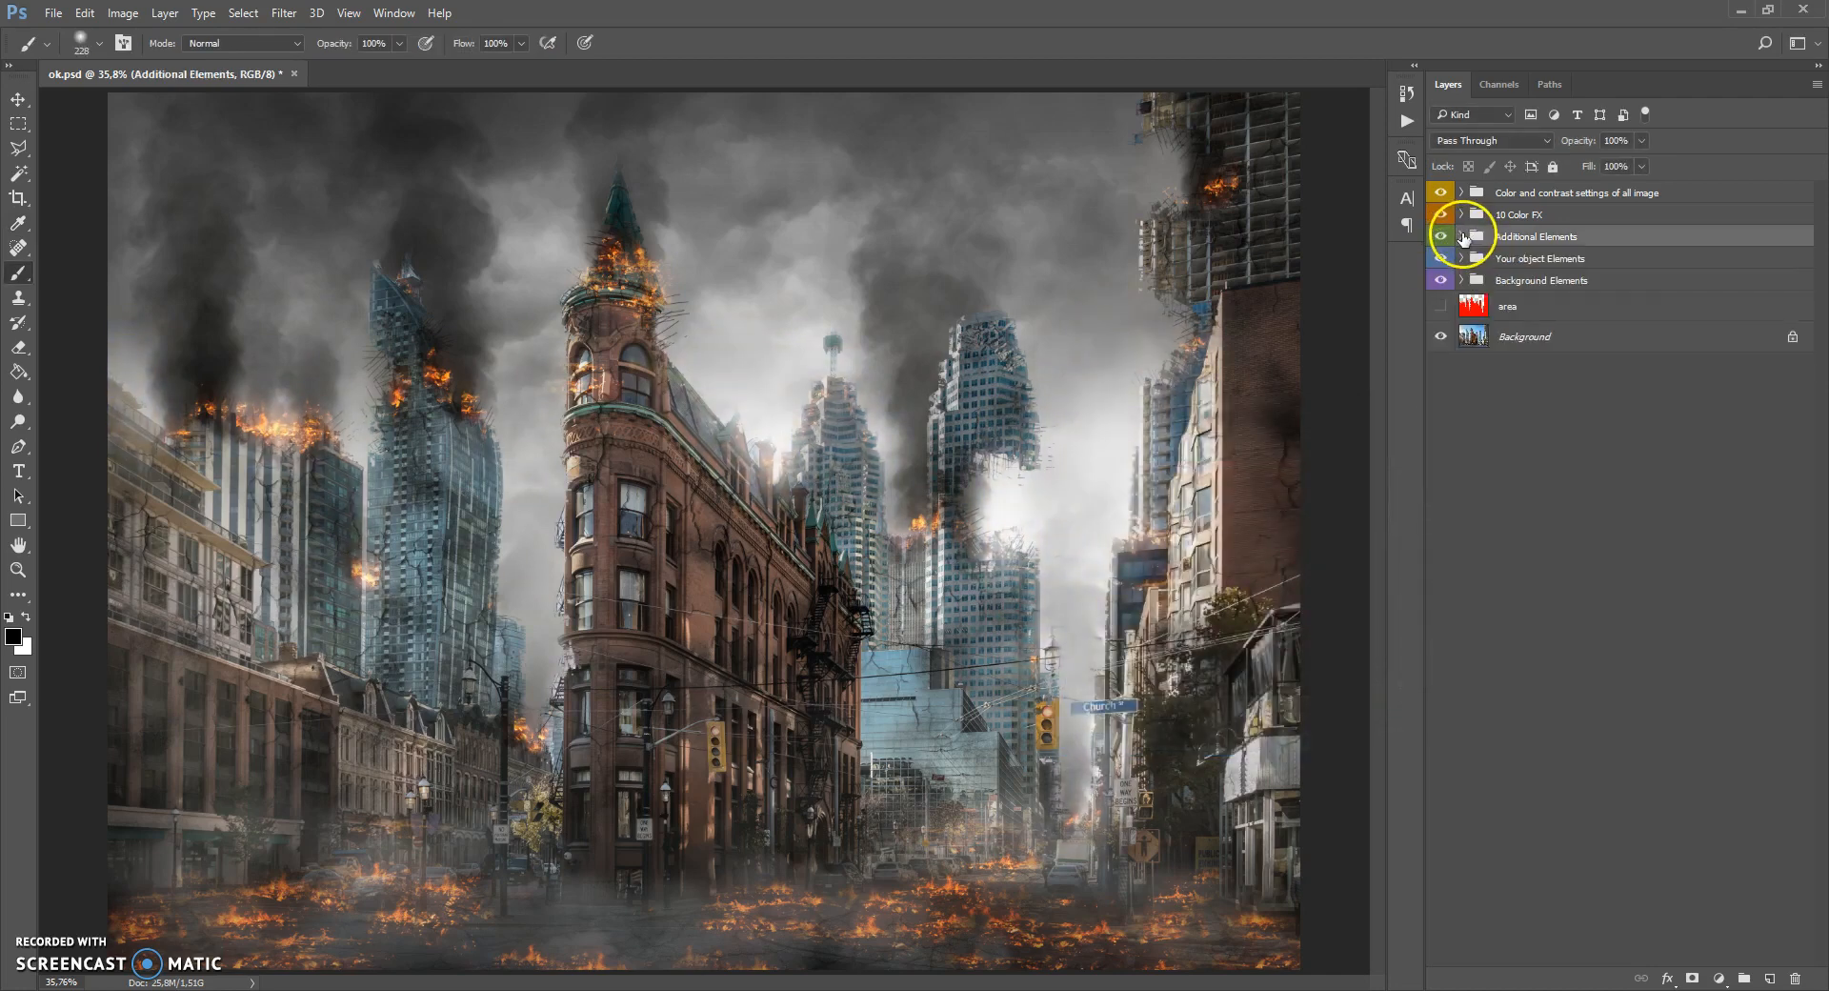
Expand the 10 Color FX group and preview several of its color effects one at a time, hiding each again.
left_click(1482, 214)
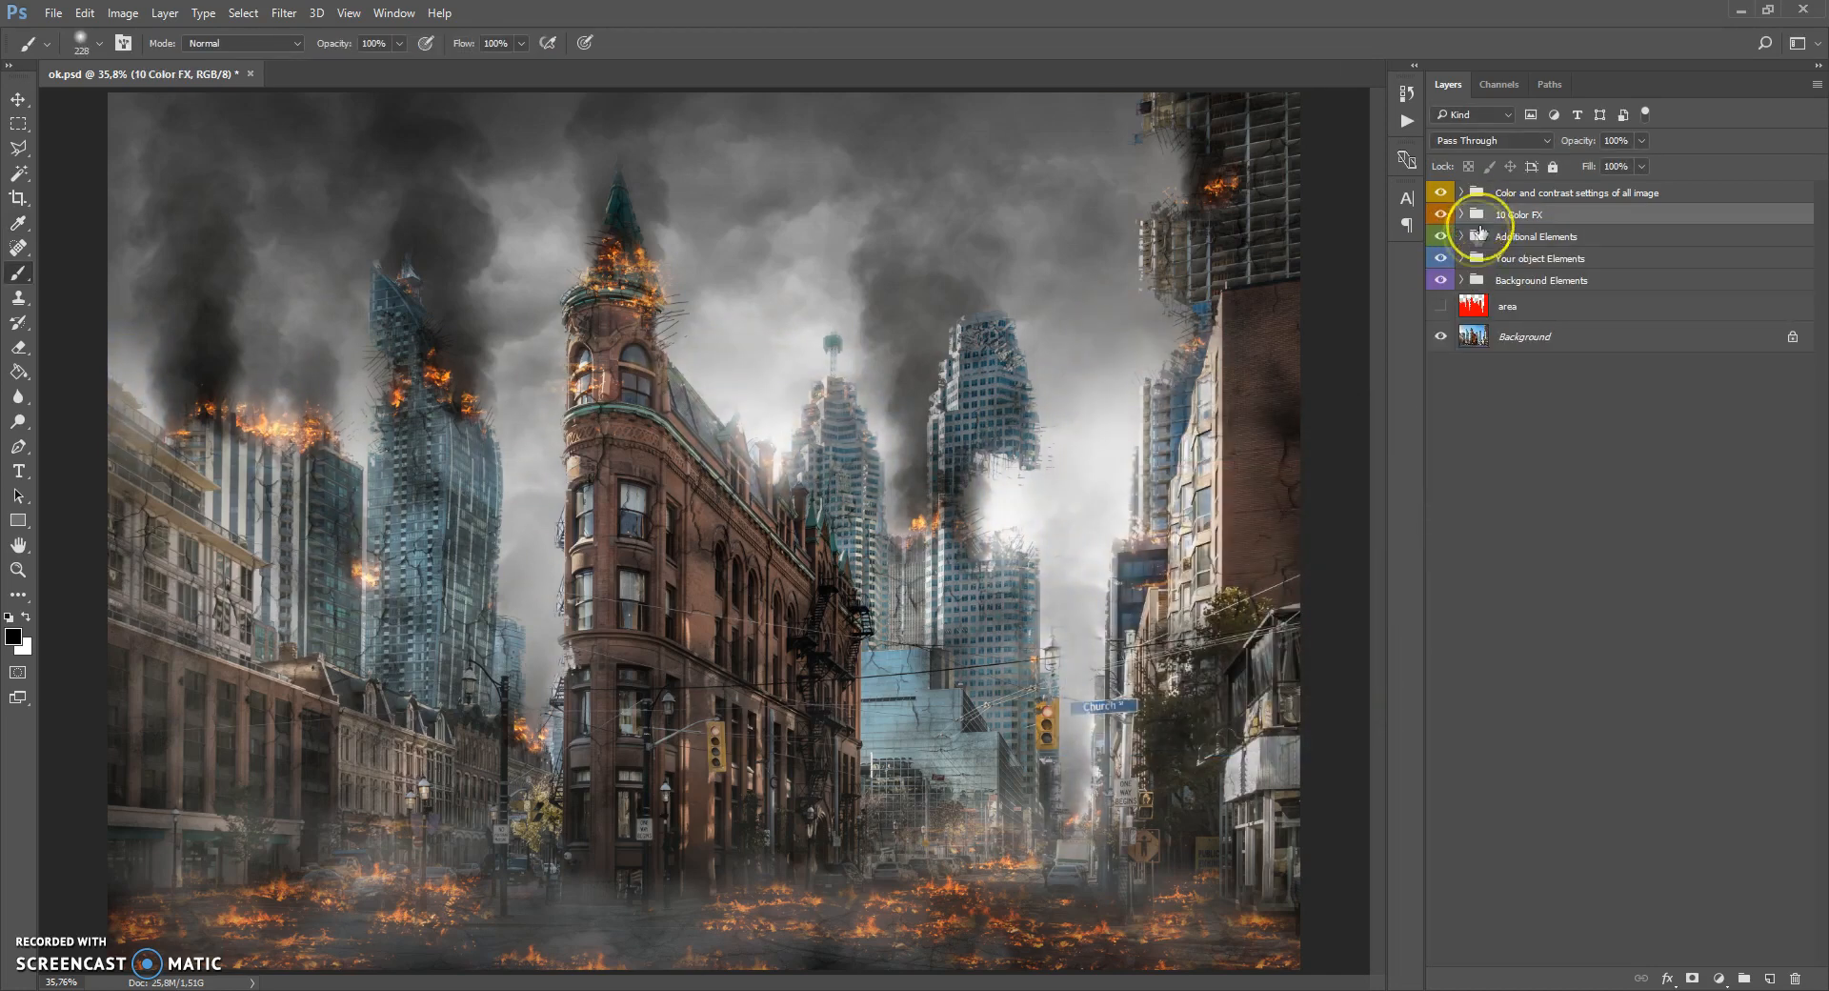
left_click(1462, 215)
left_click(1440, 244)
left_click(1442, 244)
left_click(1444, 281)
left_click(1444, 283)
left_click(1440, 318)
left_click(1440, 319)
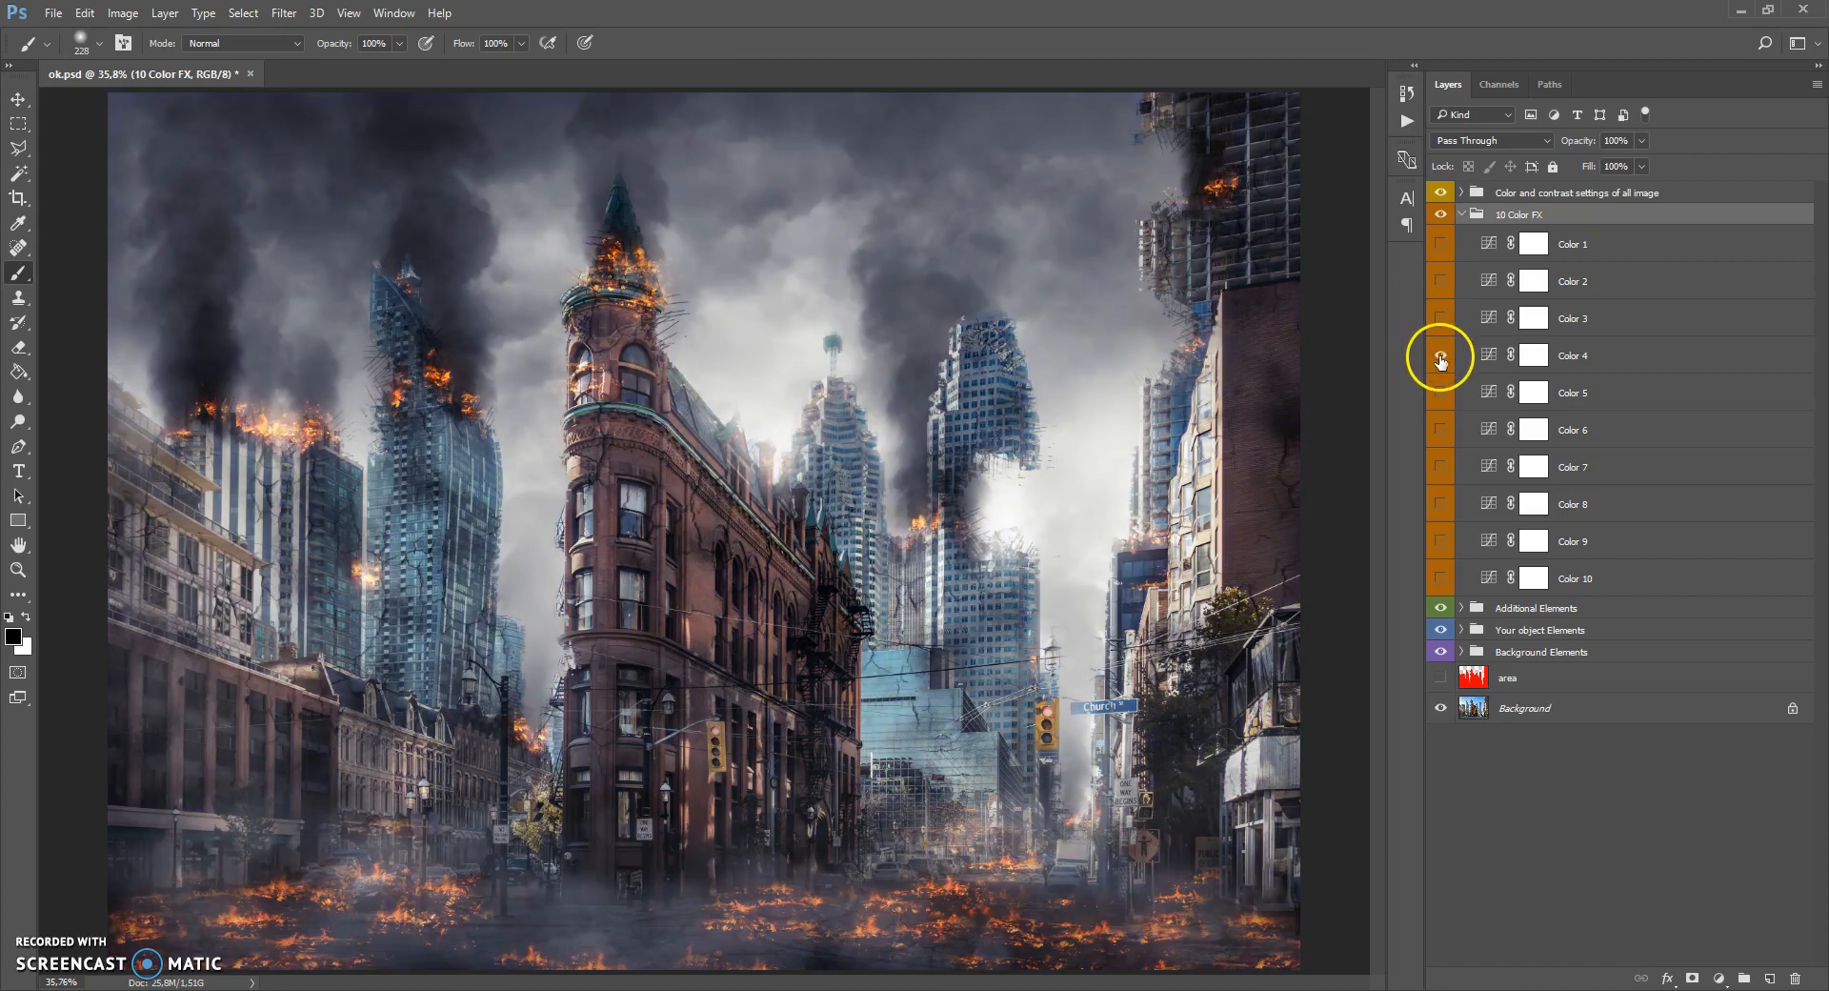
left_click(1441, 430)
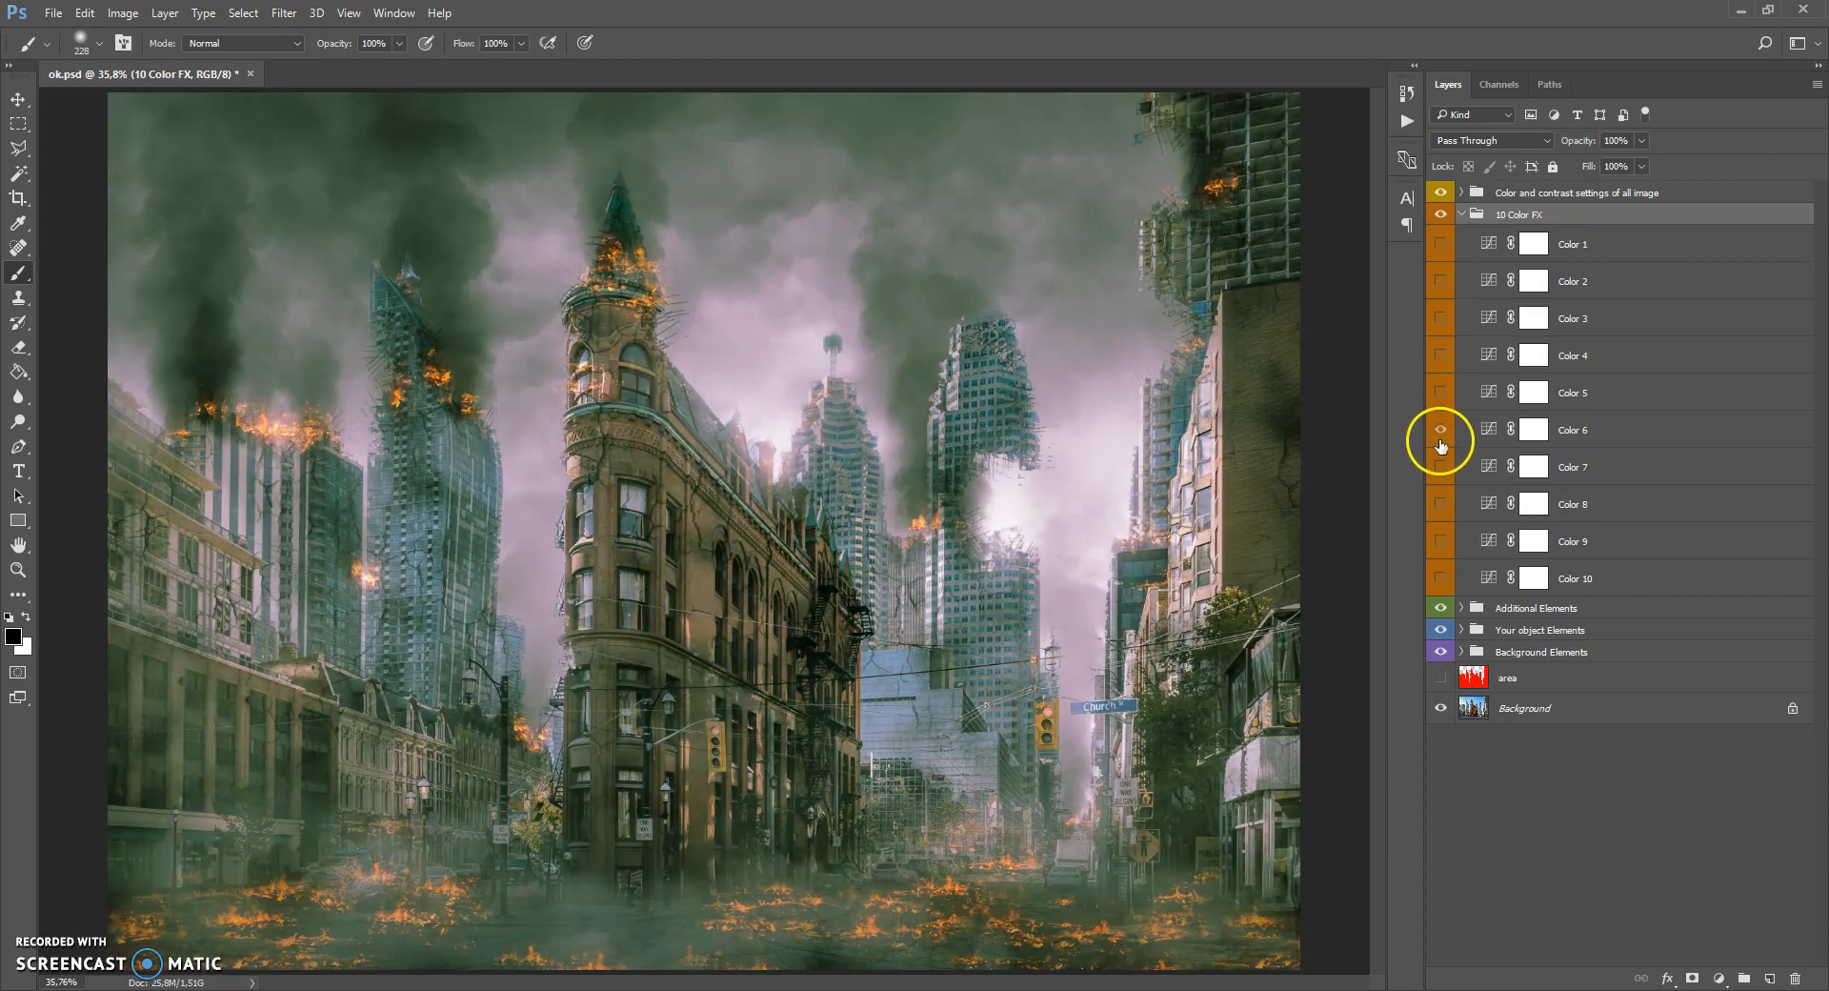
left_click(1441, 429)
left_click(1441, 504)
left_click(1443, 506)
left_click(1439, 542)
left_click(1440, 542)
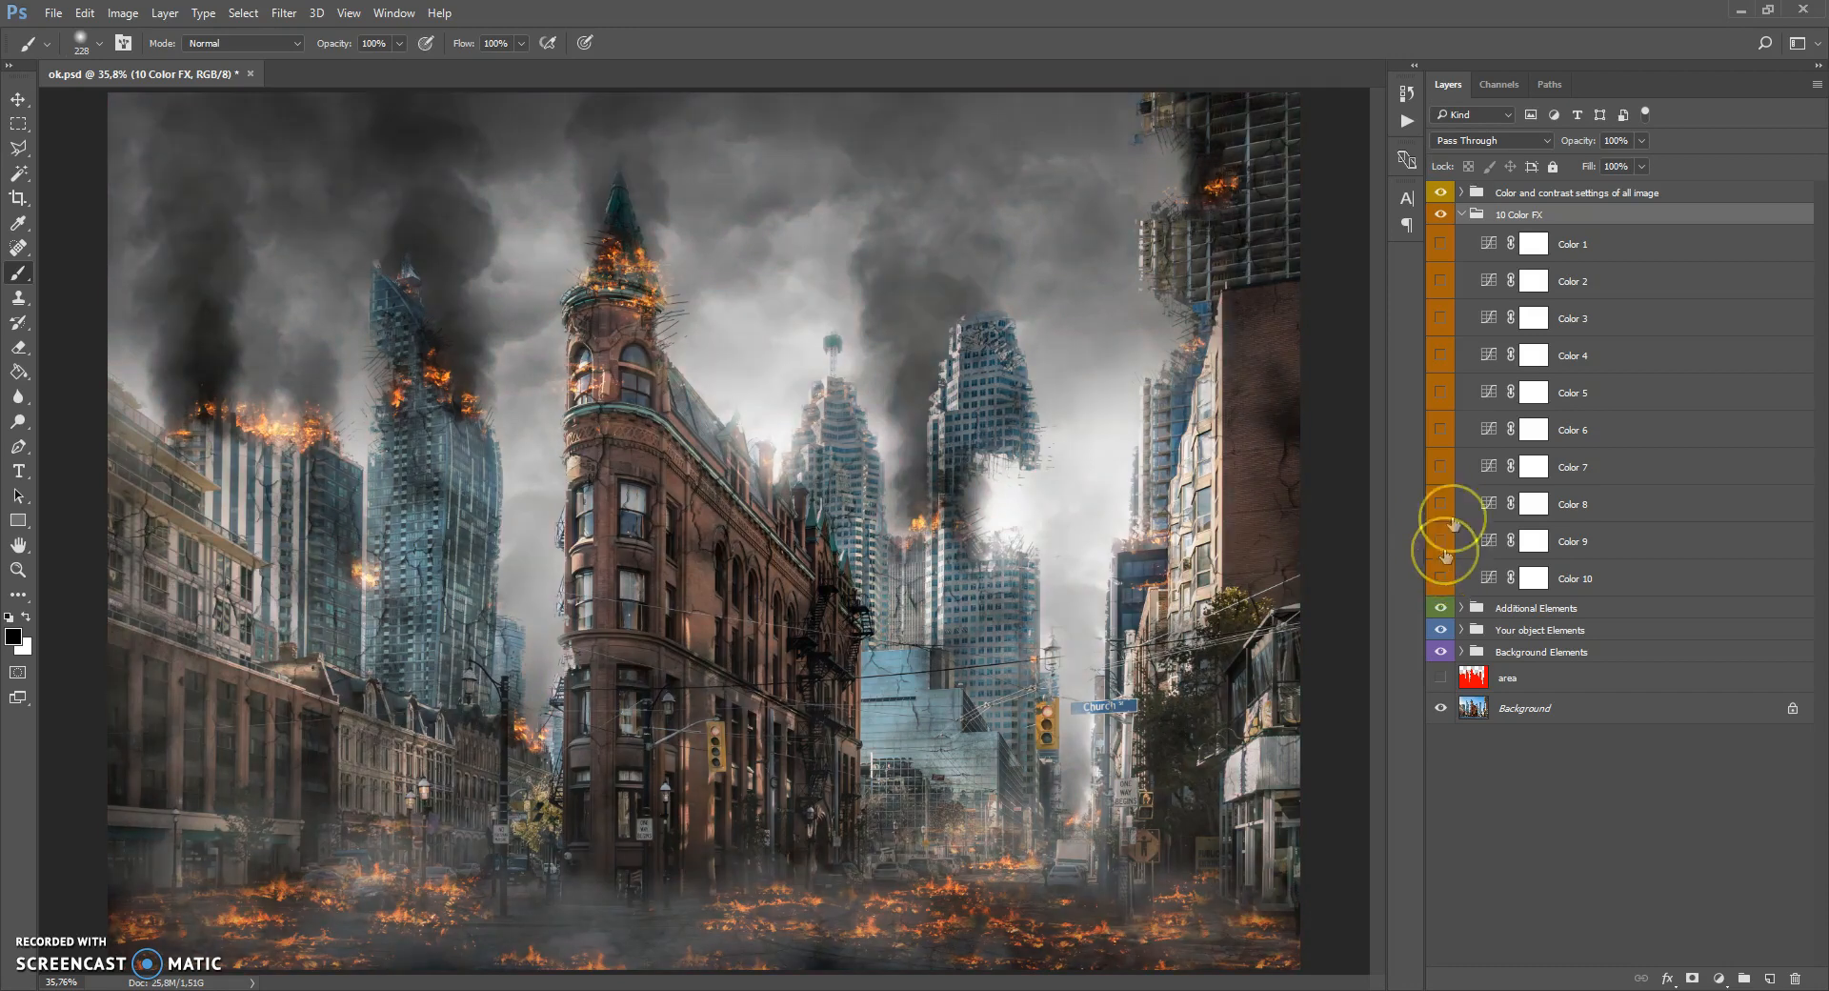
Show the Color 3 effect, adjust its opacity and collapse the 10 Color FX group.
left_click(1444, 318)
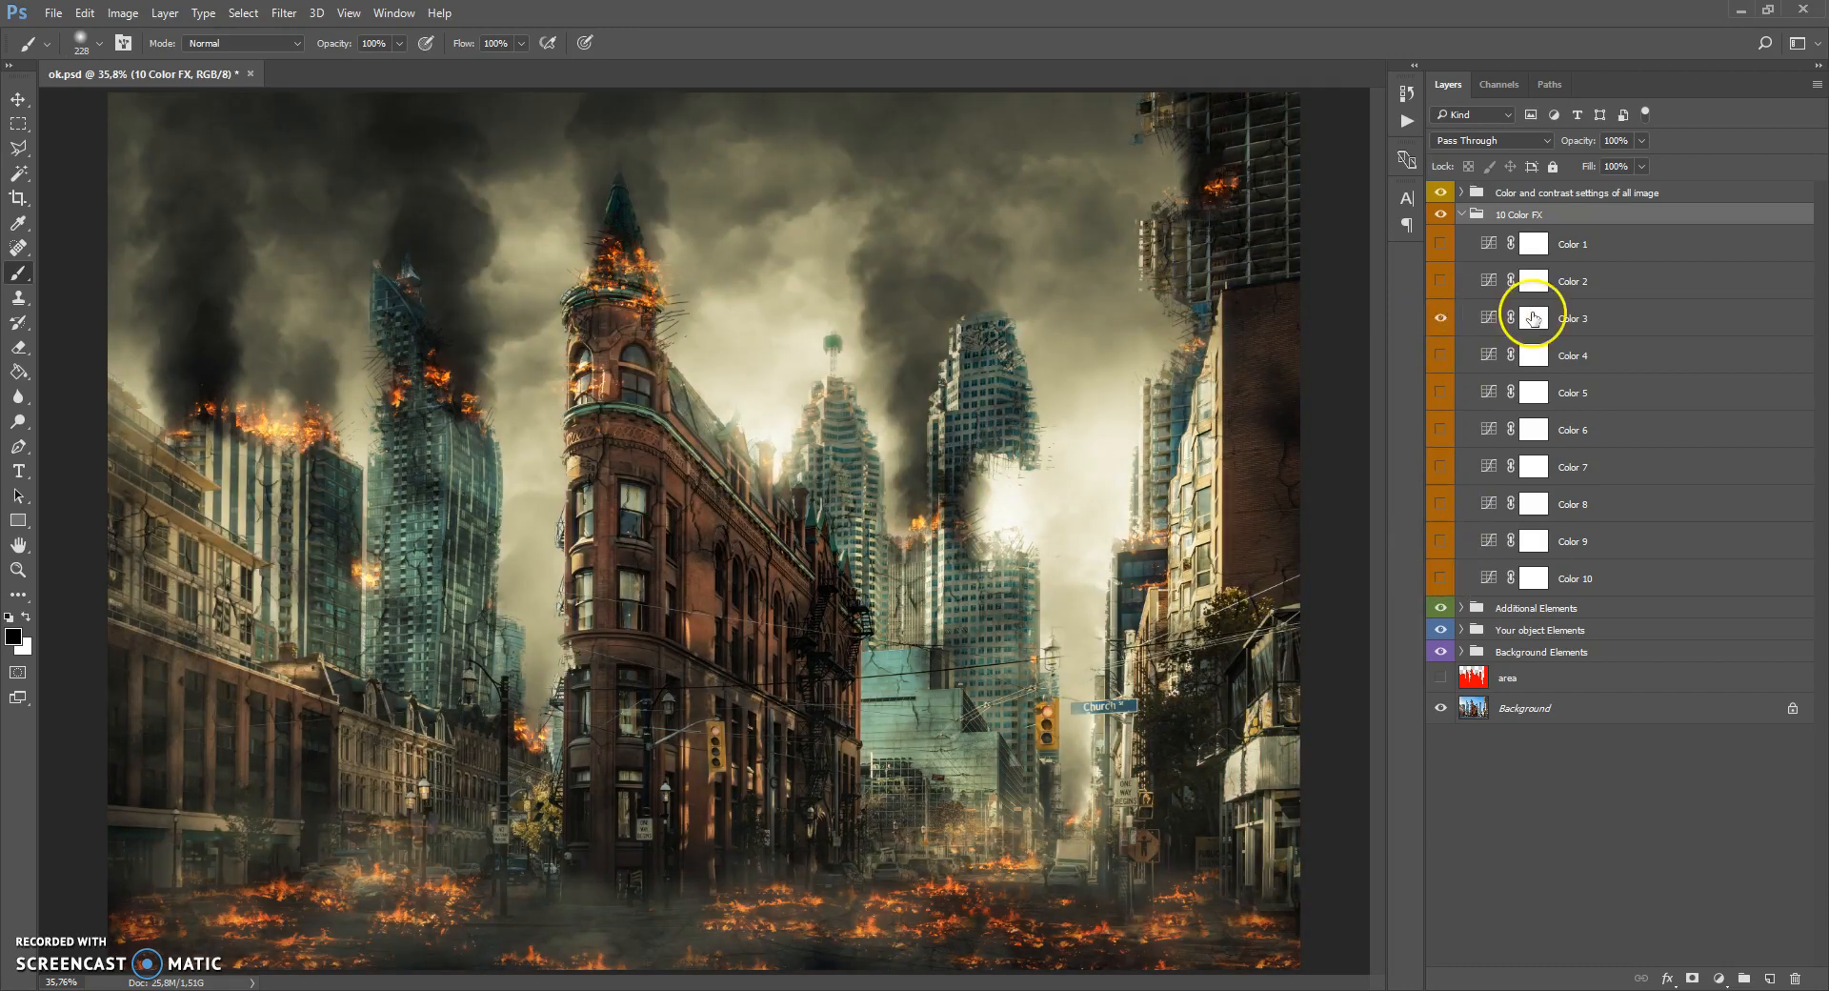
left_click(1572, 318)
left_click_drag(1641, 162, 1612, 168)
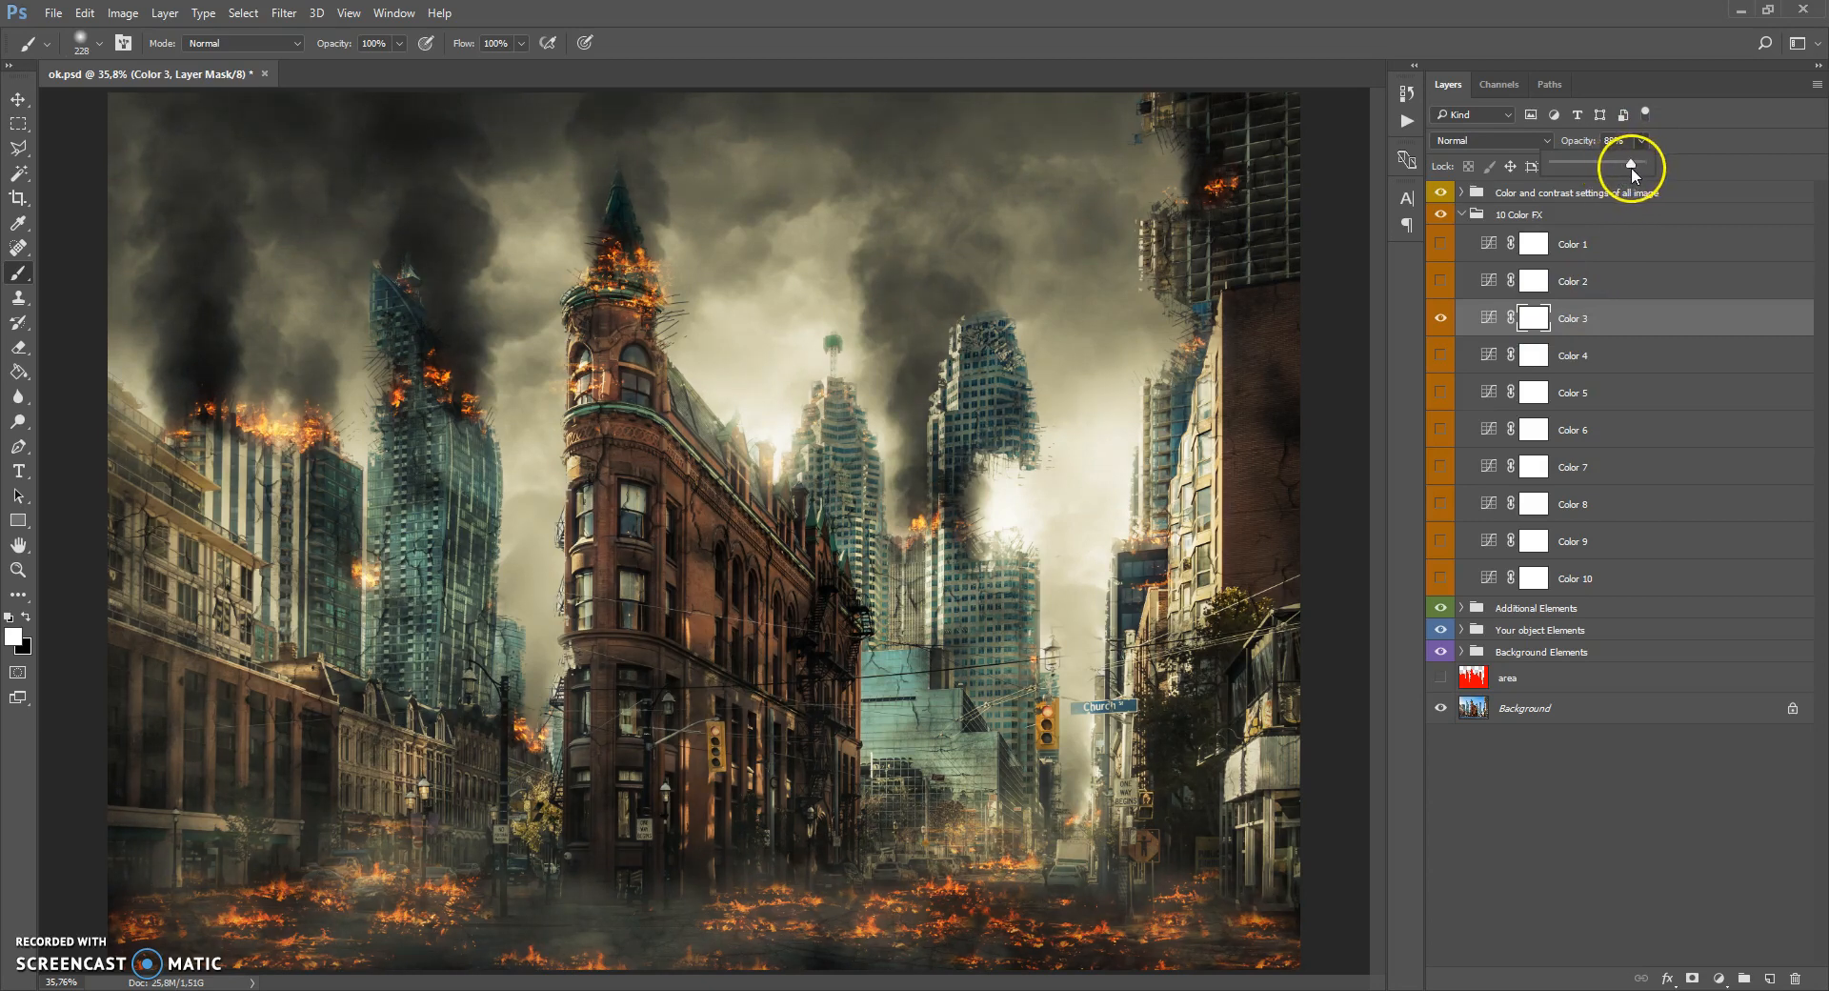
left_click(1462, 213)
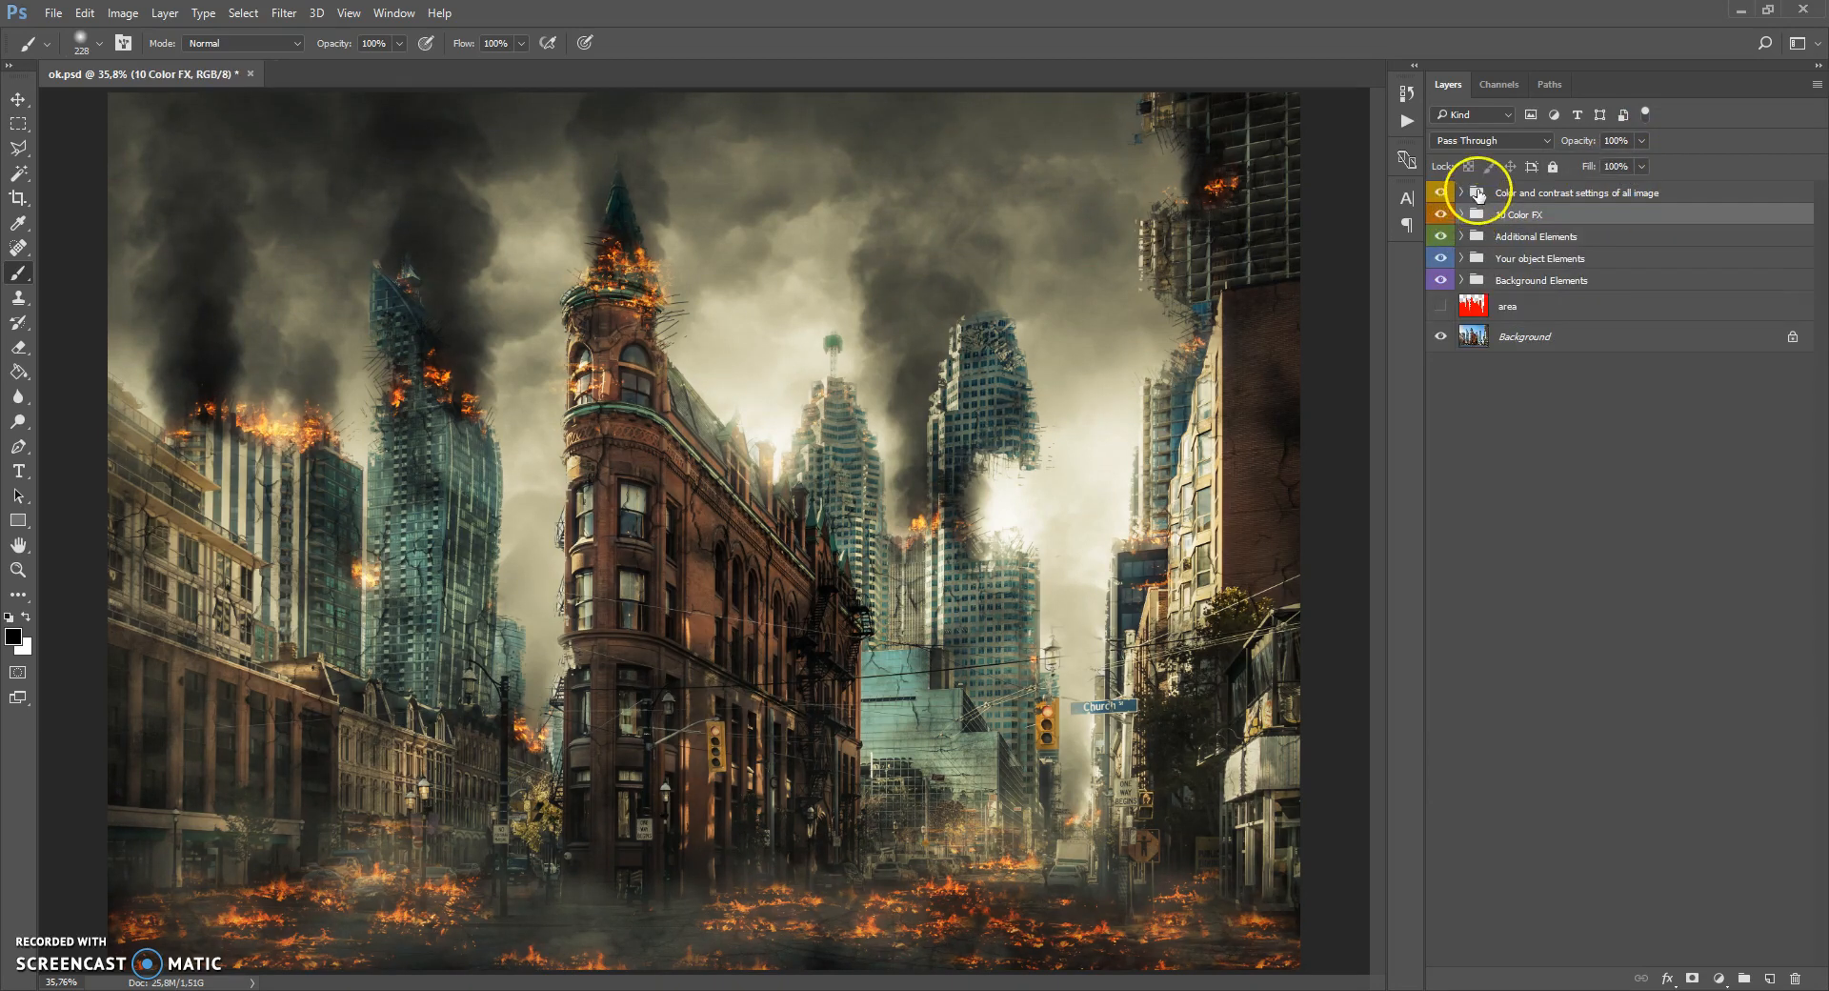
Expand the Color and contrast settings of all image group and set the contrast to 2 in its Brightness/Contrast adjustment.
left_click(1478, 193)
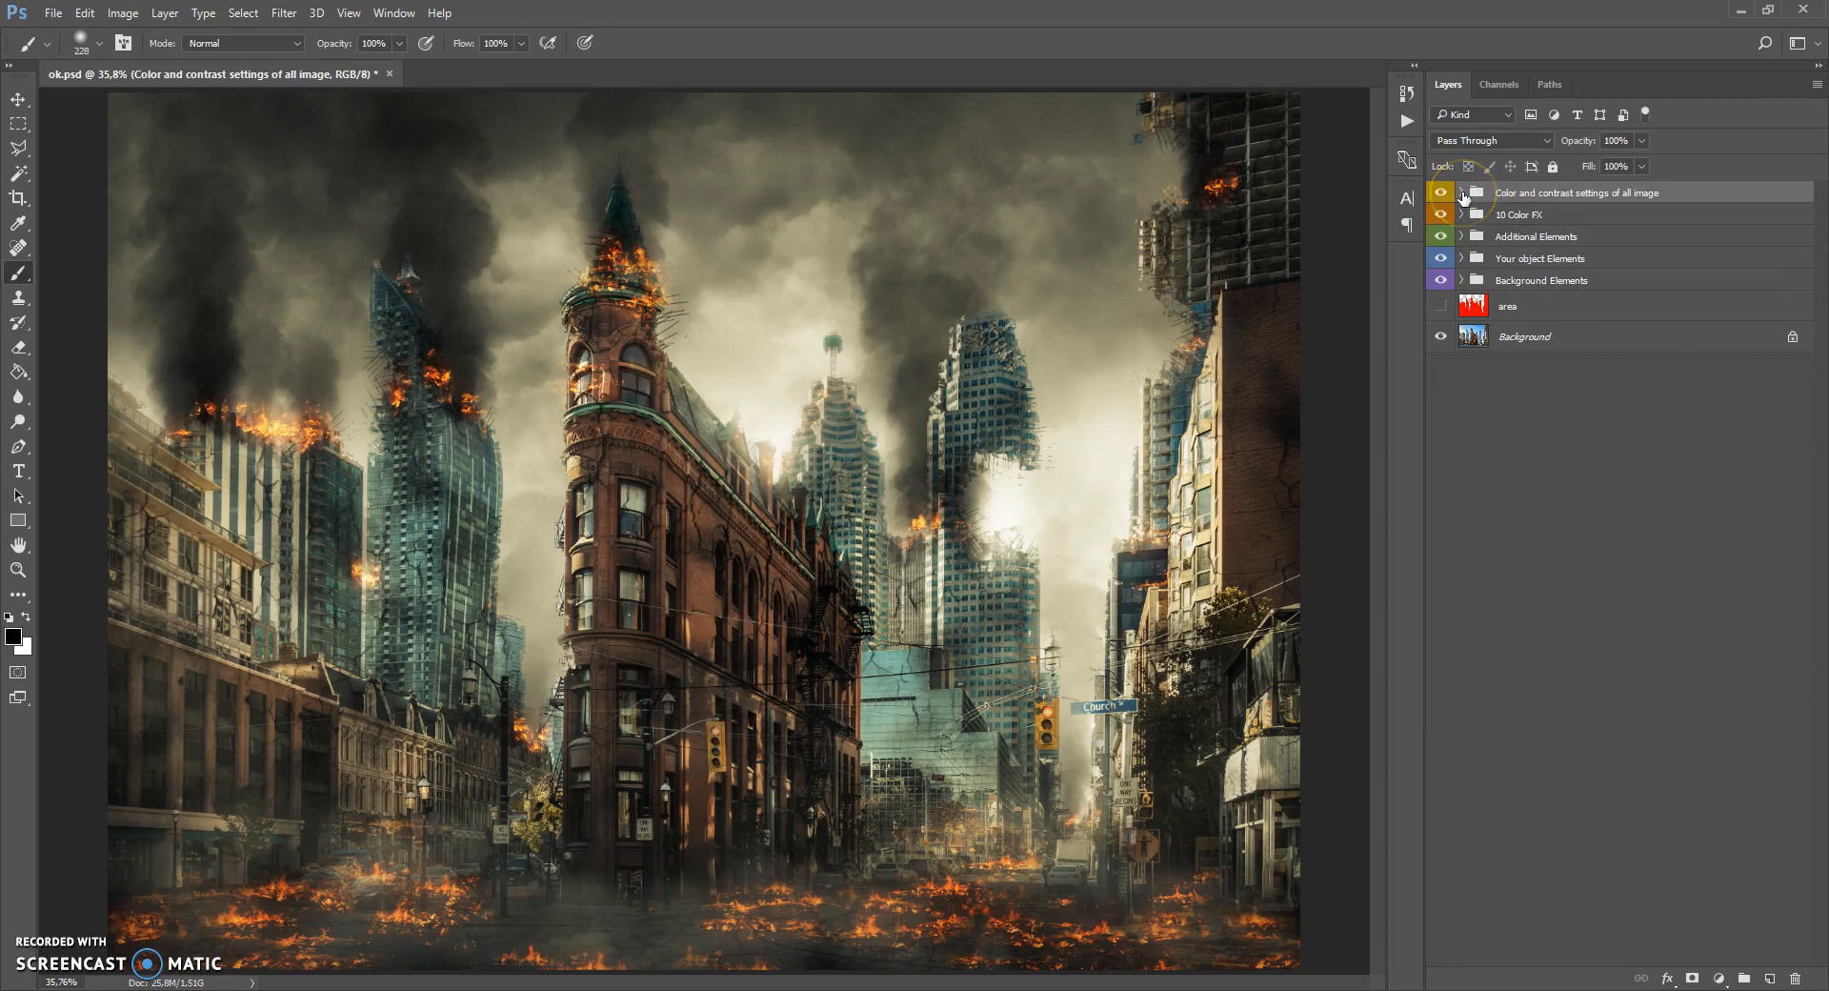
left_click(1462, 193)
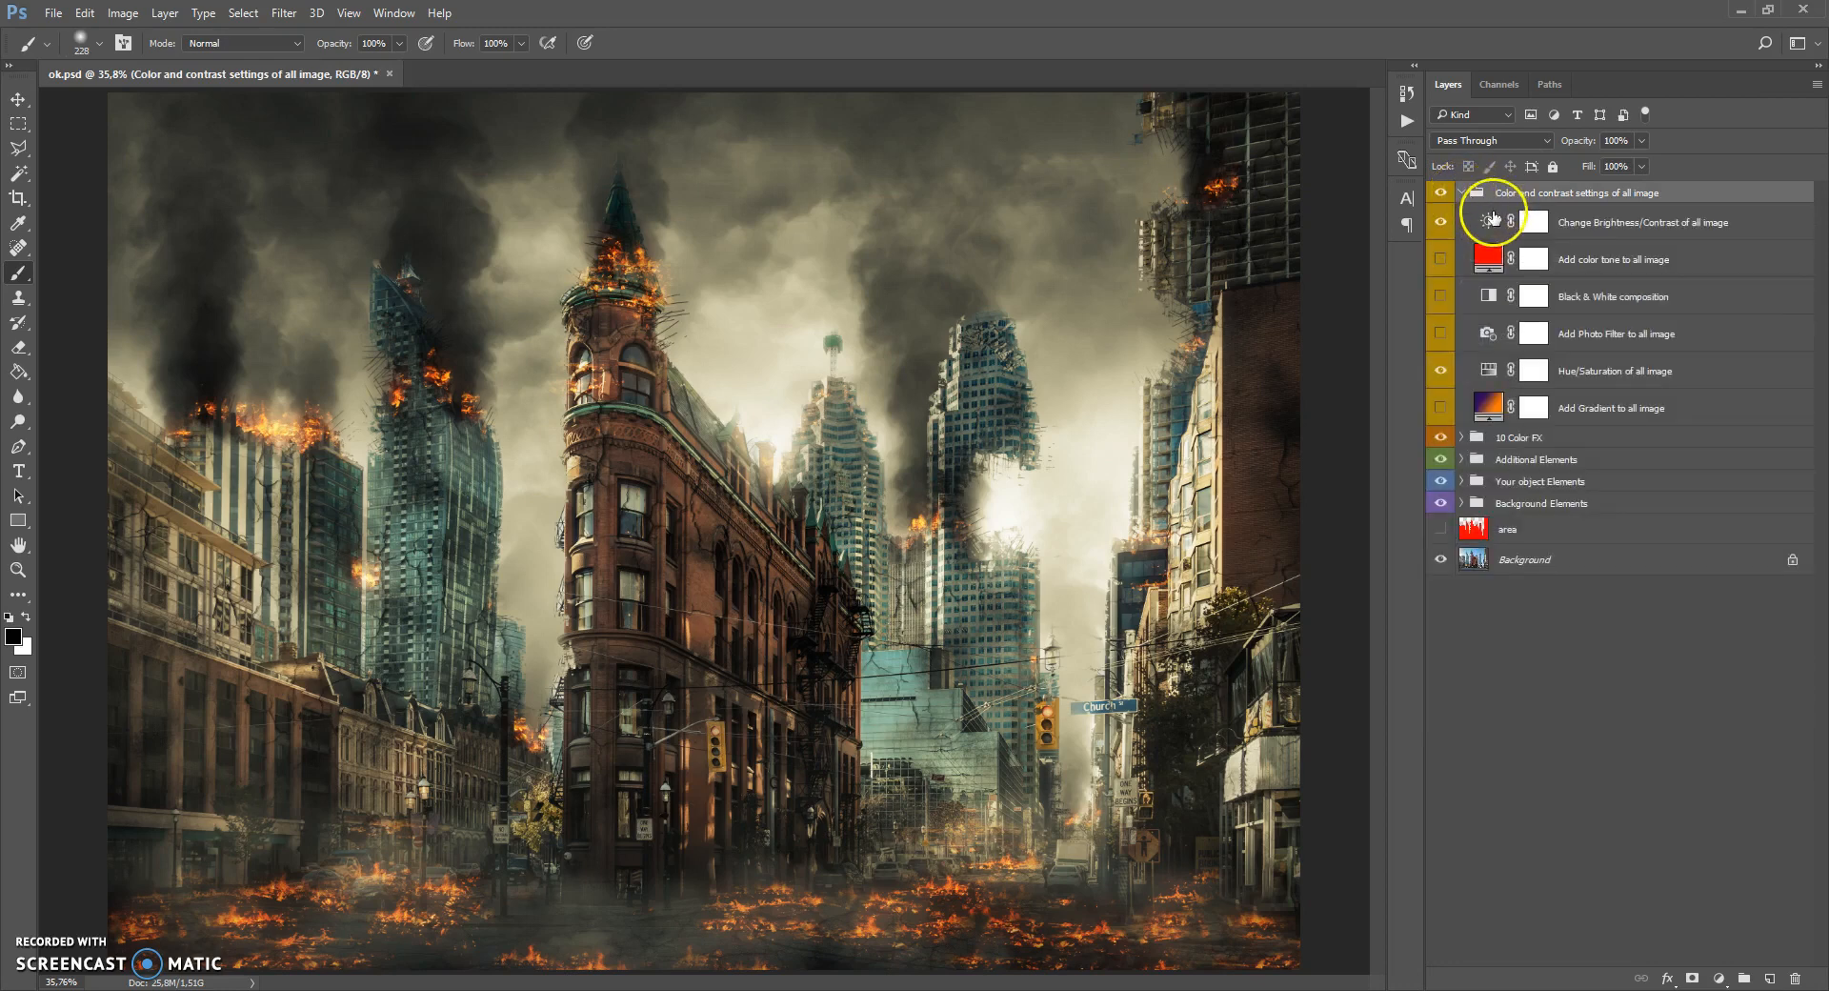
left_click(1488, 223)
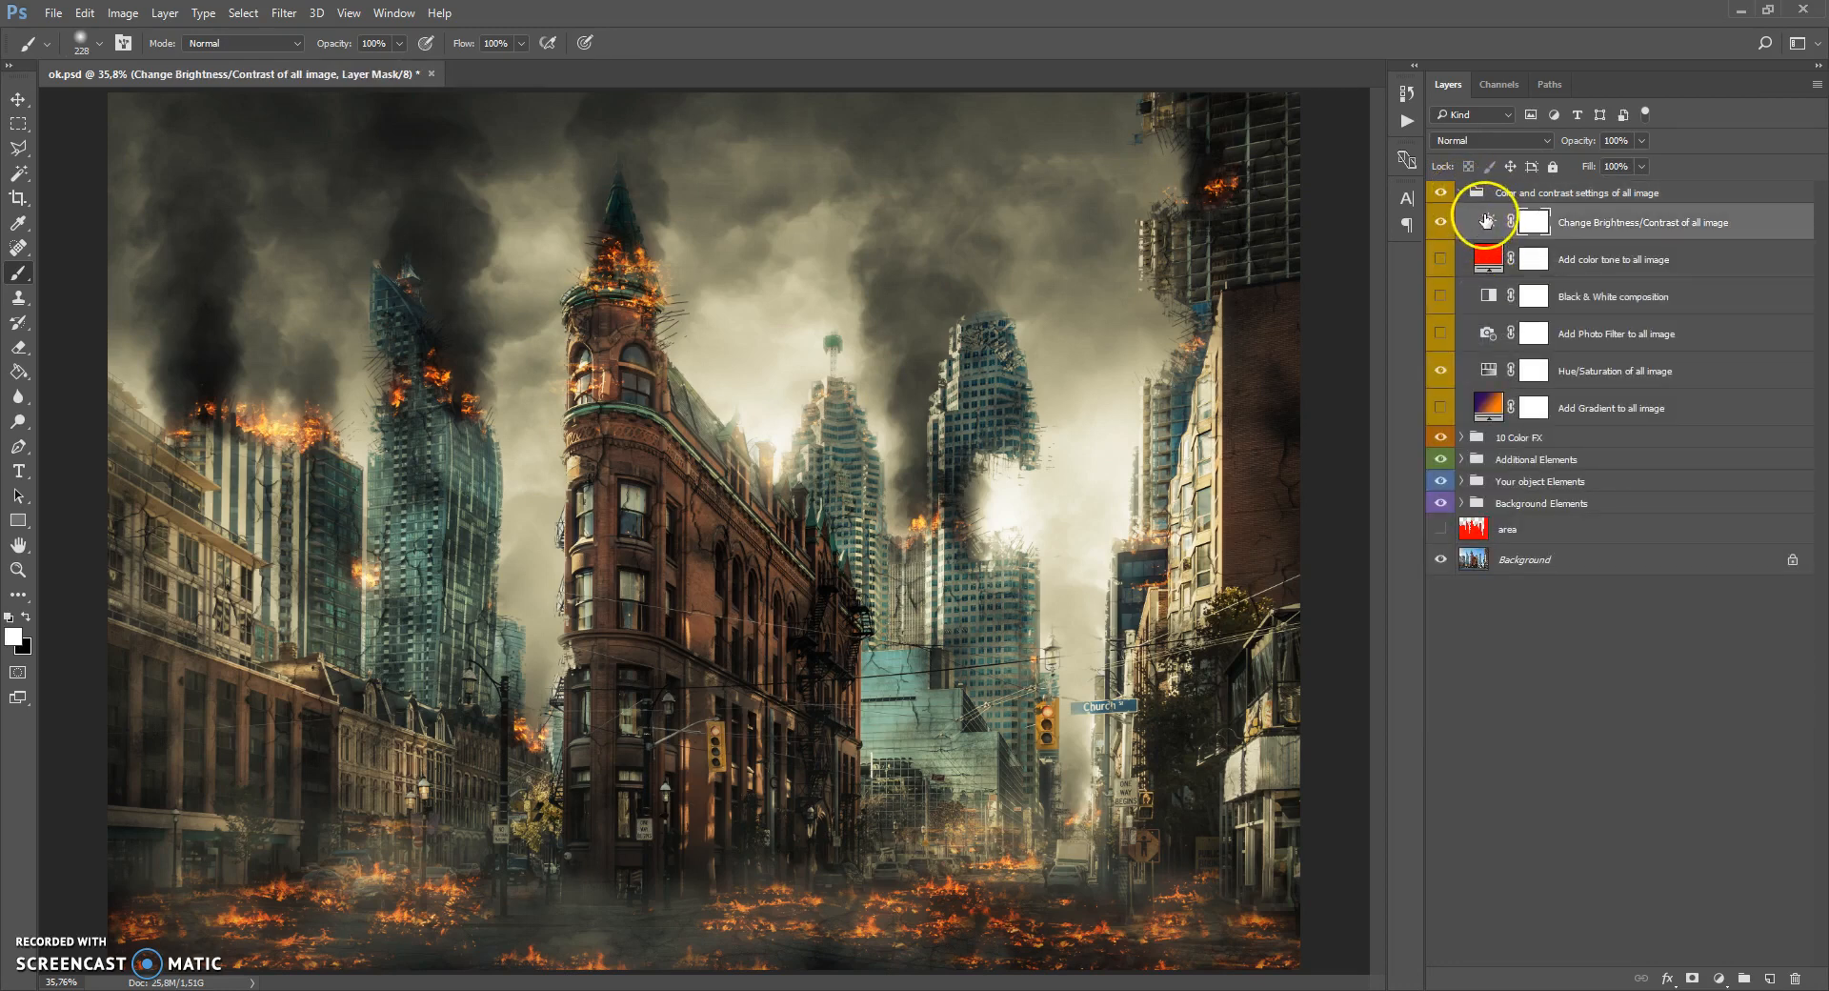
double_click(1489, 223)
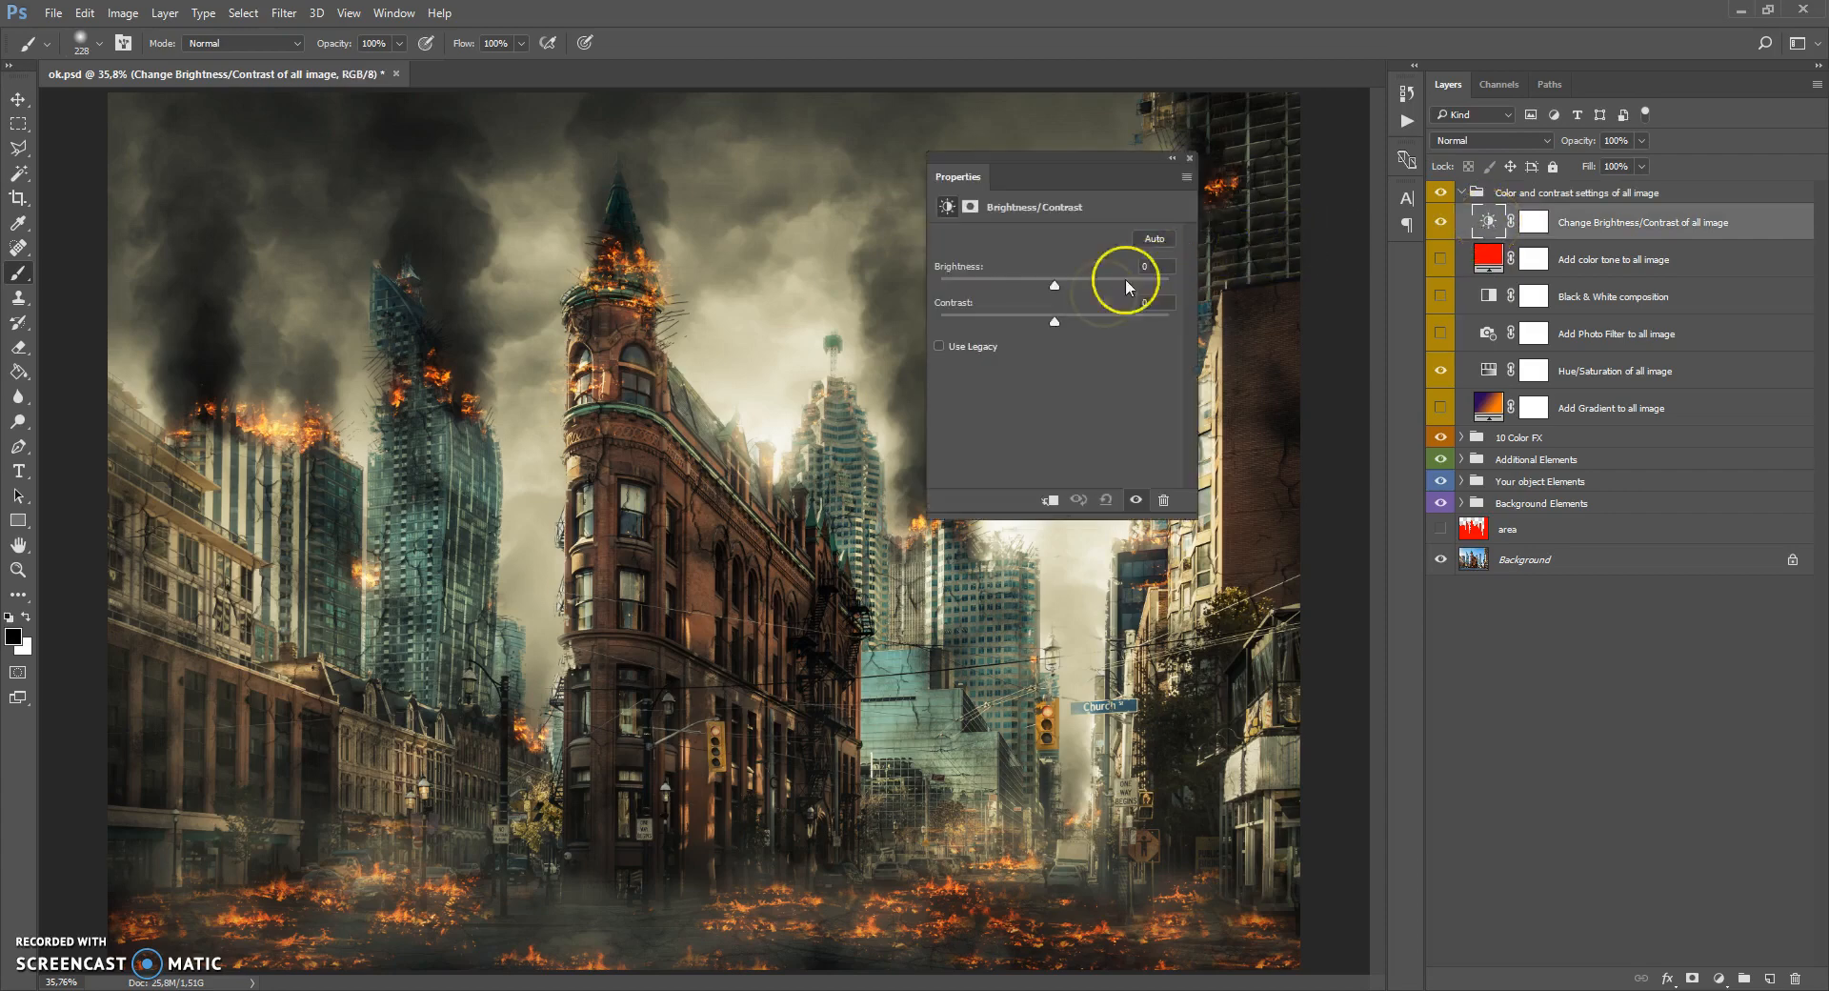
mouse_move(1056, 326)
left_mouse_down()
mouse_move(1112, 326)
mouse_move(999, 324)
mouse_move(1183, 328)
mouse_move(1058, 329)
left_mouse_up()
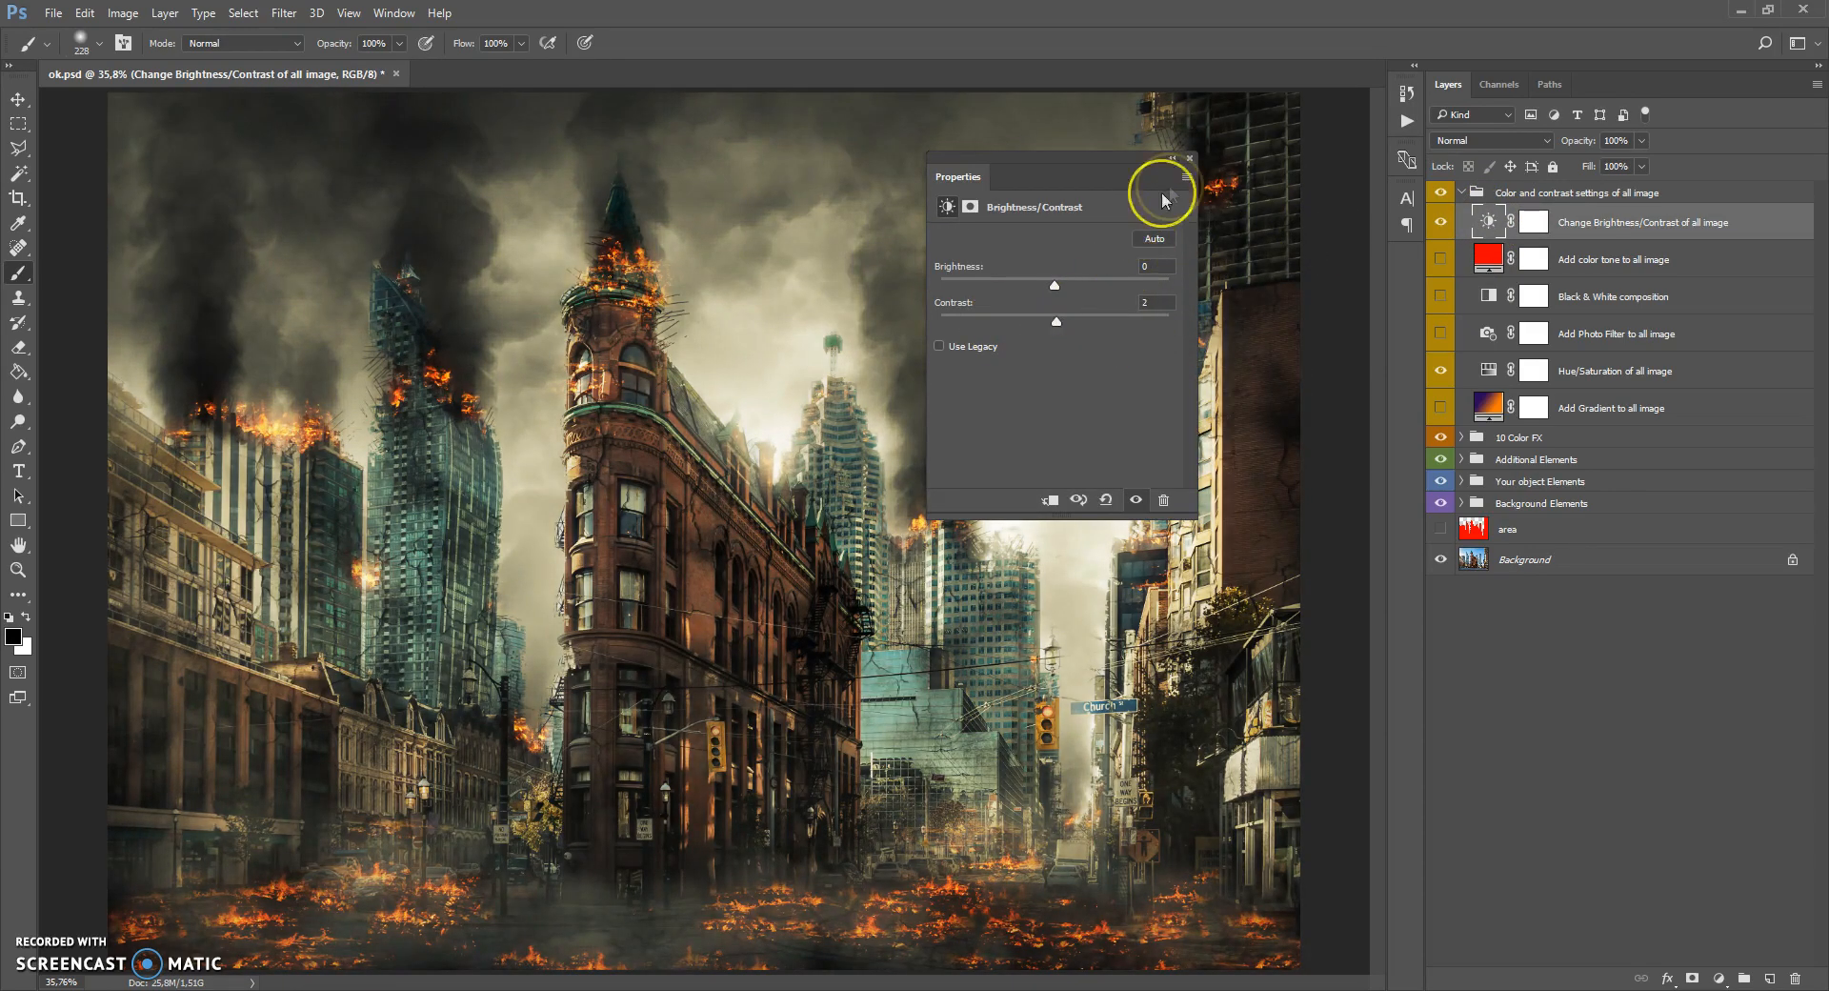
left_click(1189, 164)
Show the Add color tone to all image layer and change its fill color to blue 0054ff.
left_click(1480, 255)
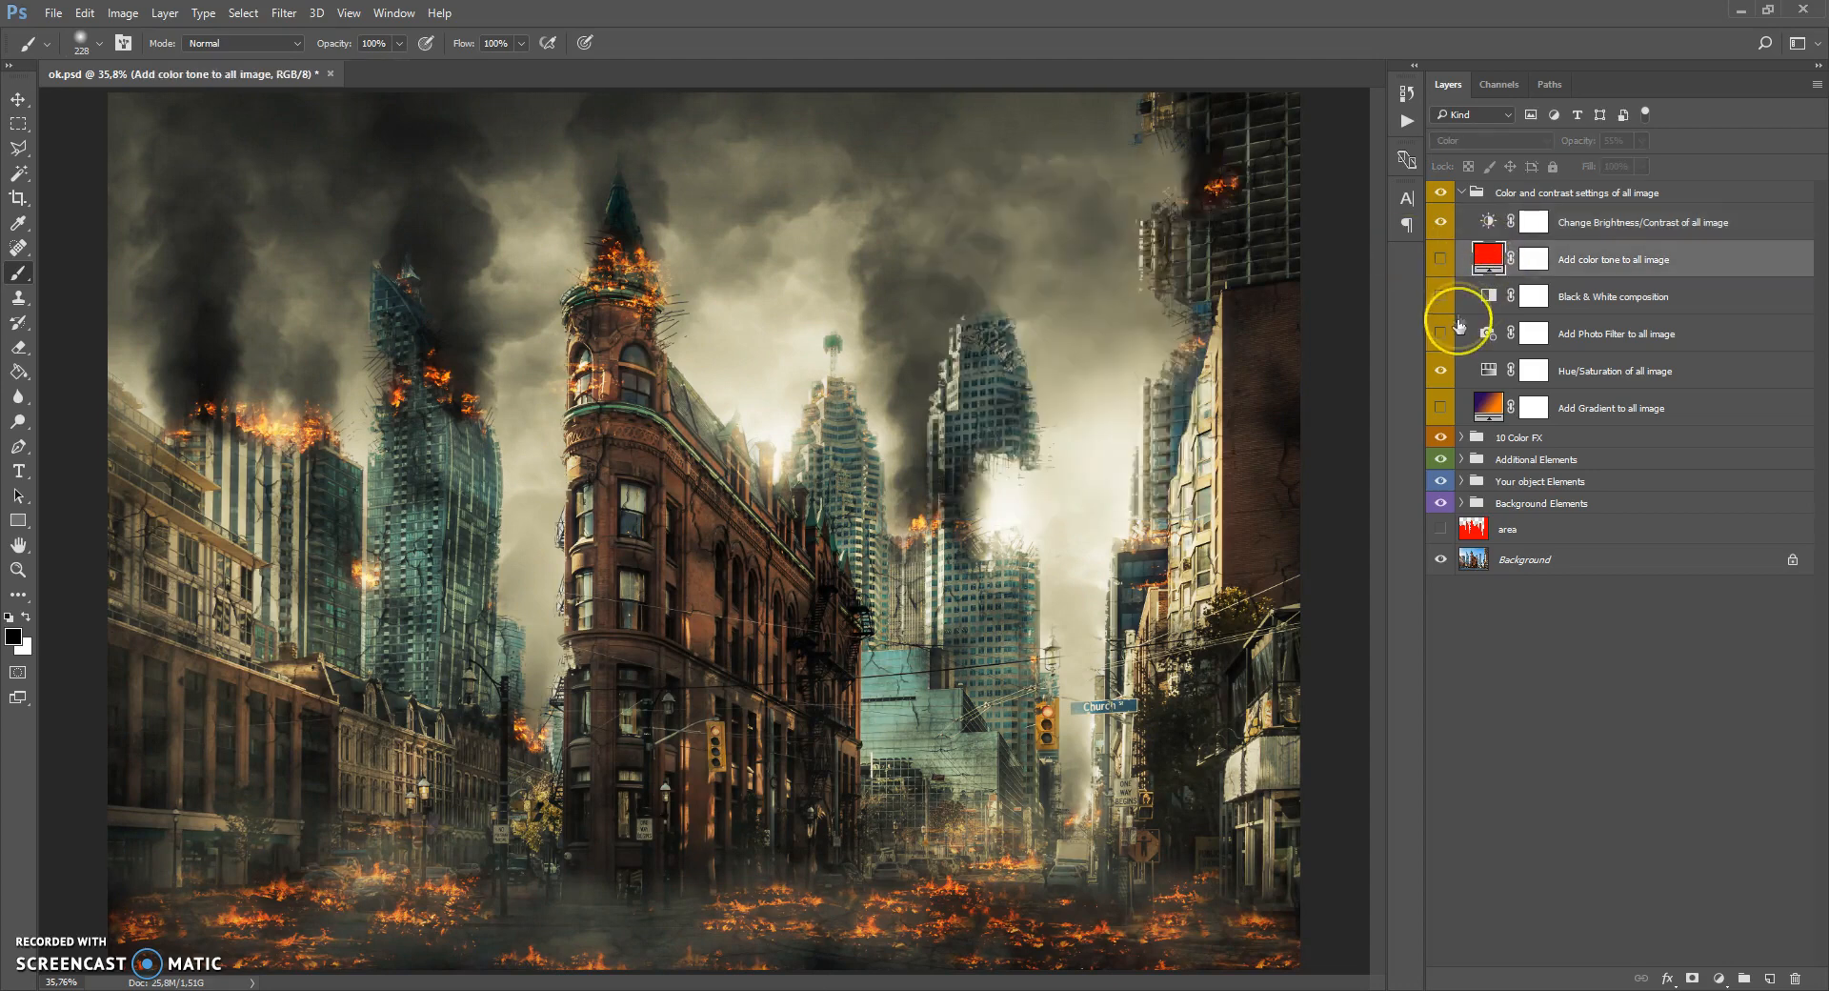
left_click(1441, 259)
double_click(1487, 255)
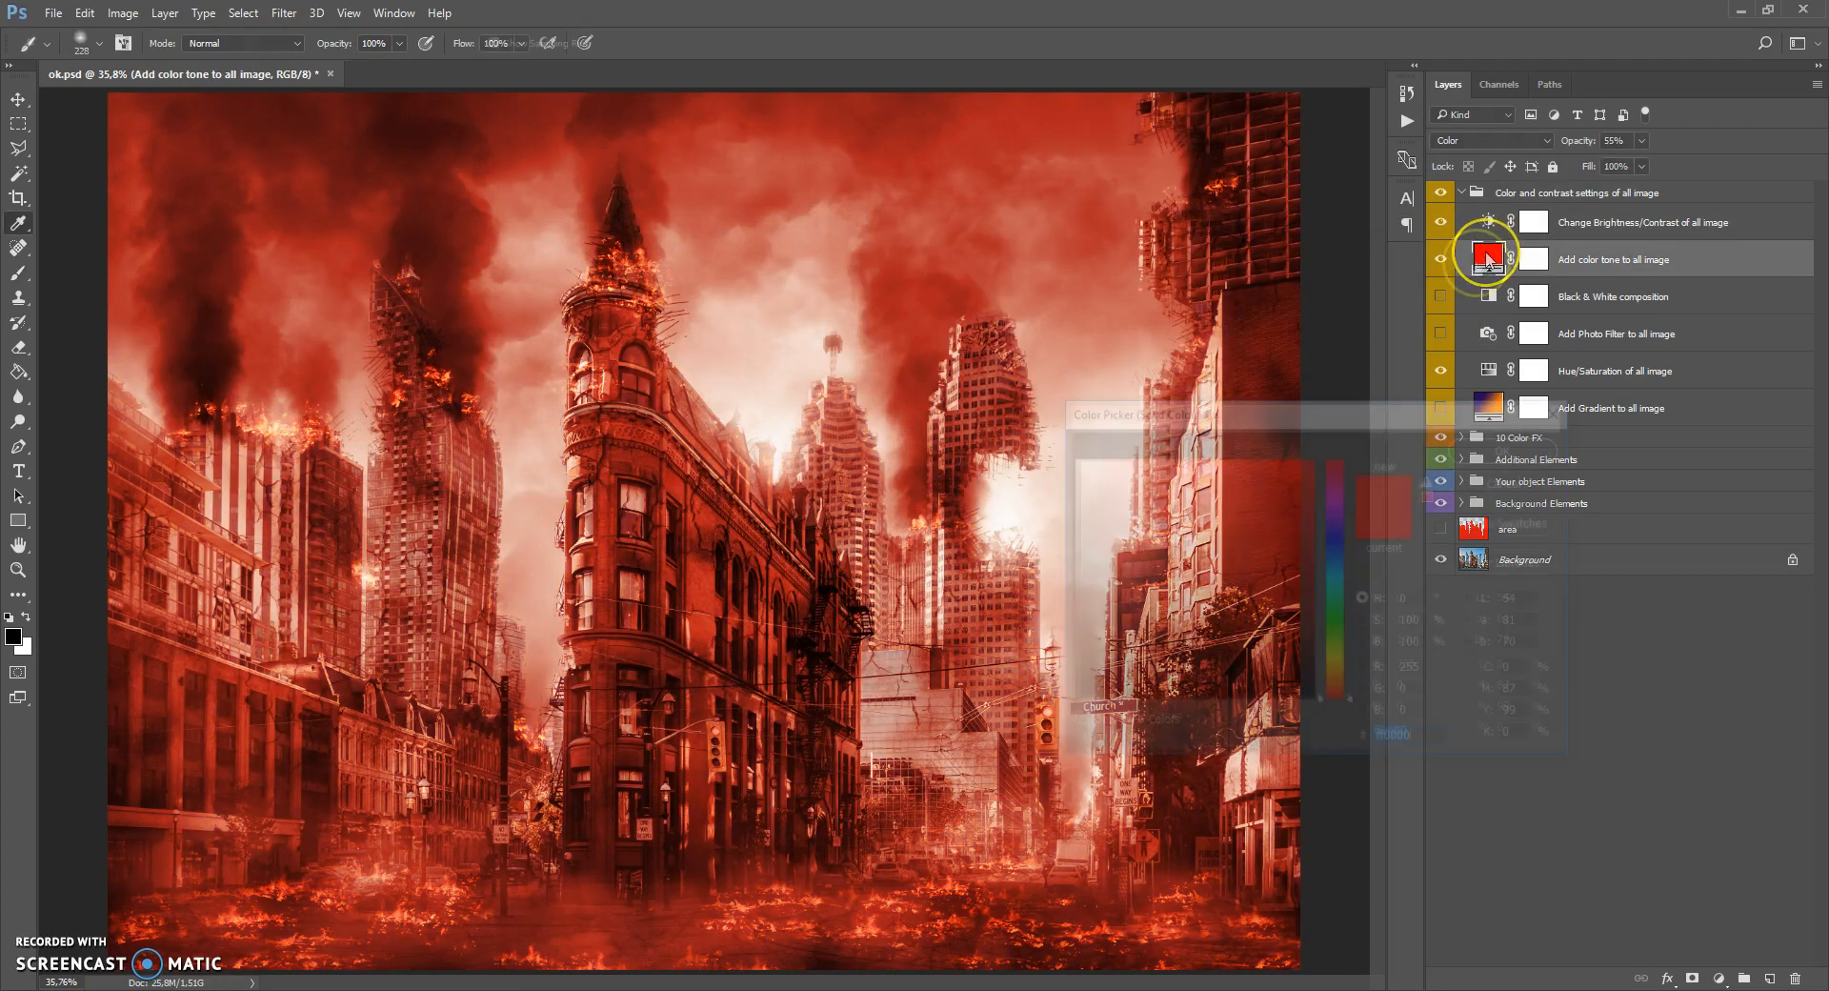
left_click_drag(1339, 519, 1333, 554)
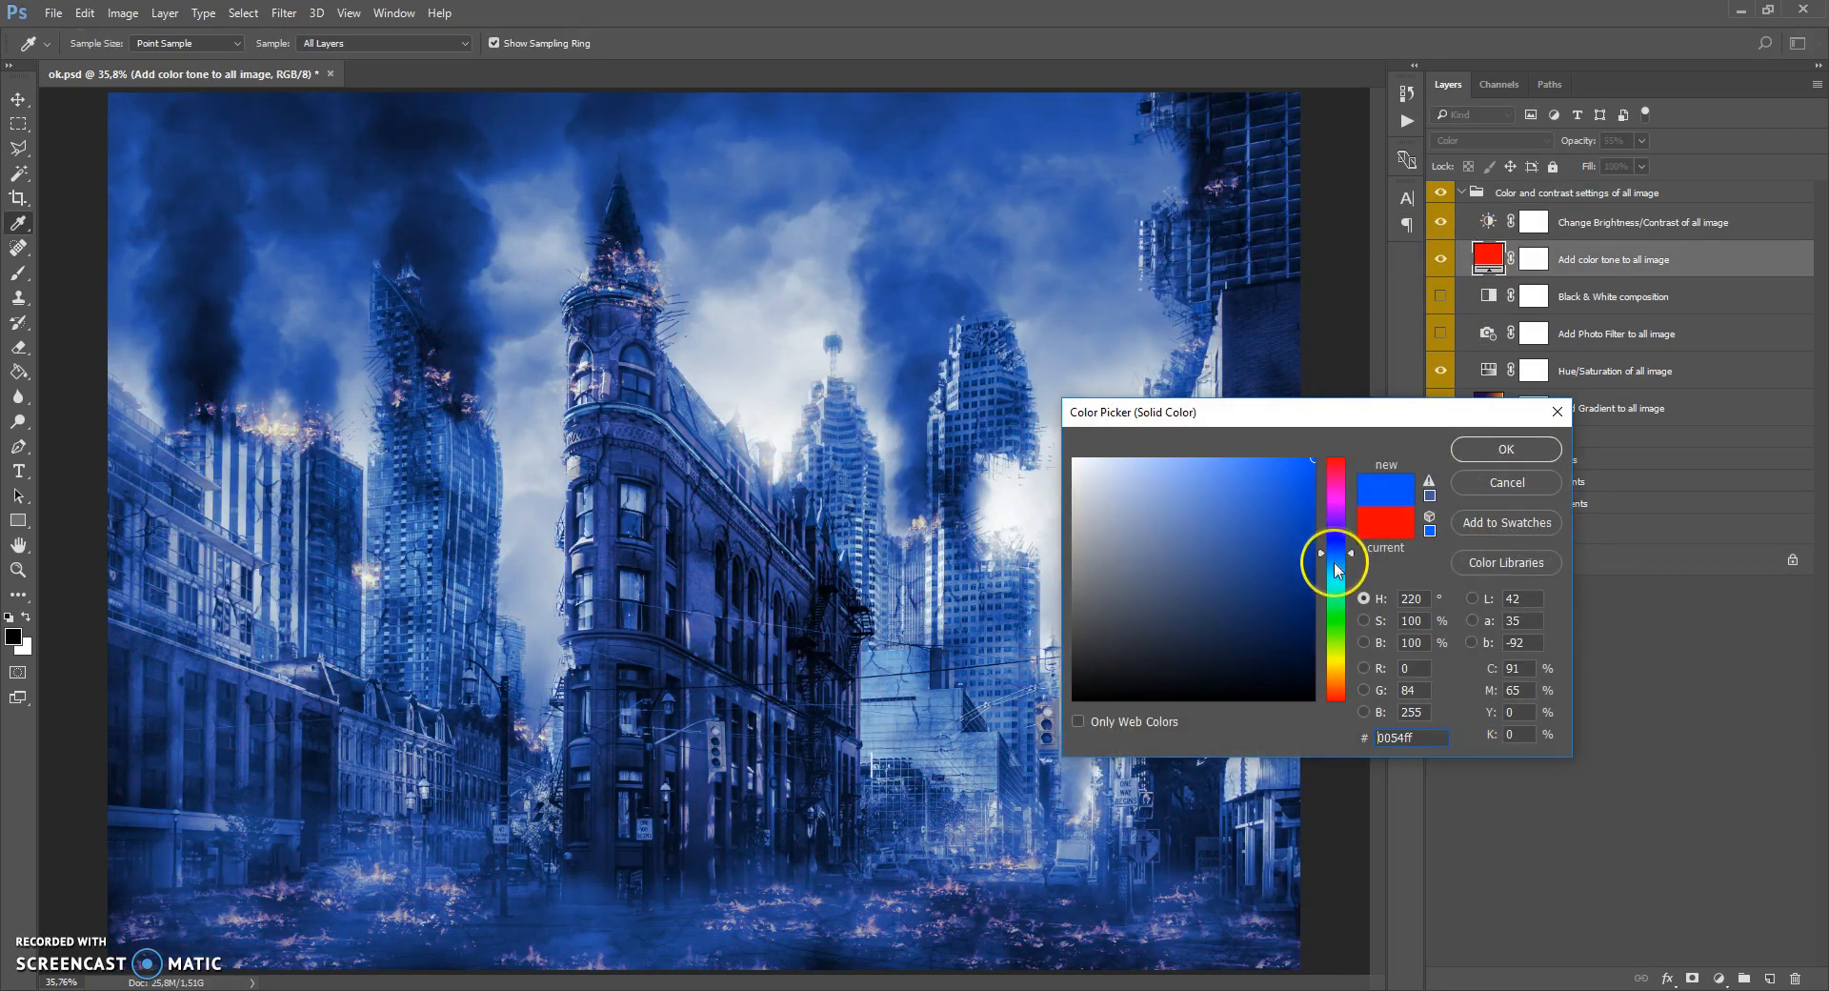
left_click(1483, 451)
Lower the blue color tone layer's opacity to 17%, compare its effect, readjust the opacity and hide the layer.
left_click(1642, 140)
left_click_drag(1643, 163, 1613, 170)
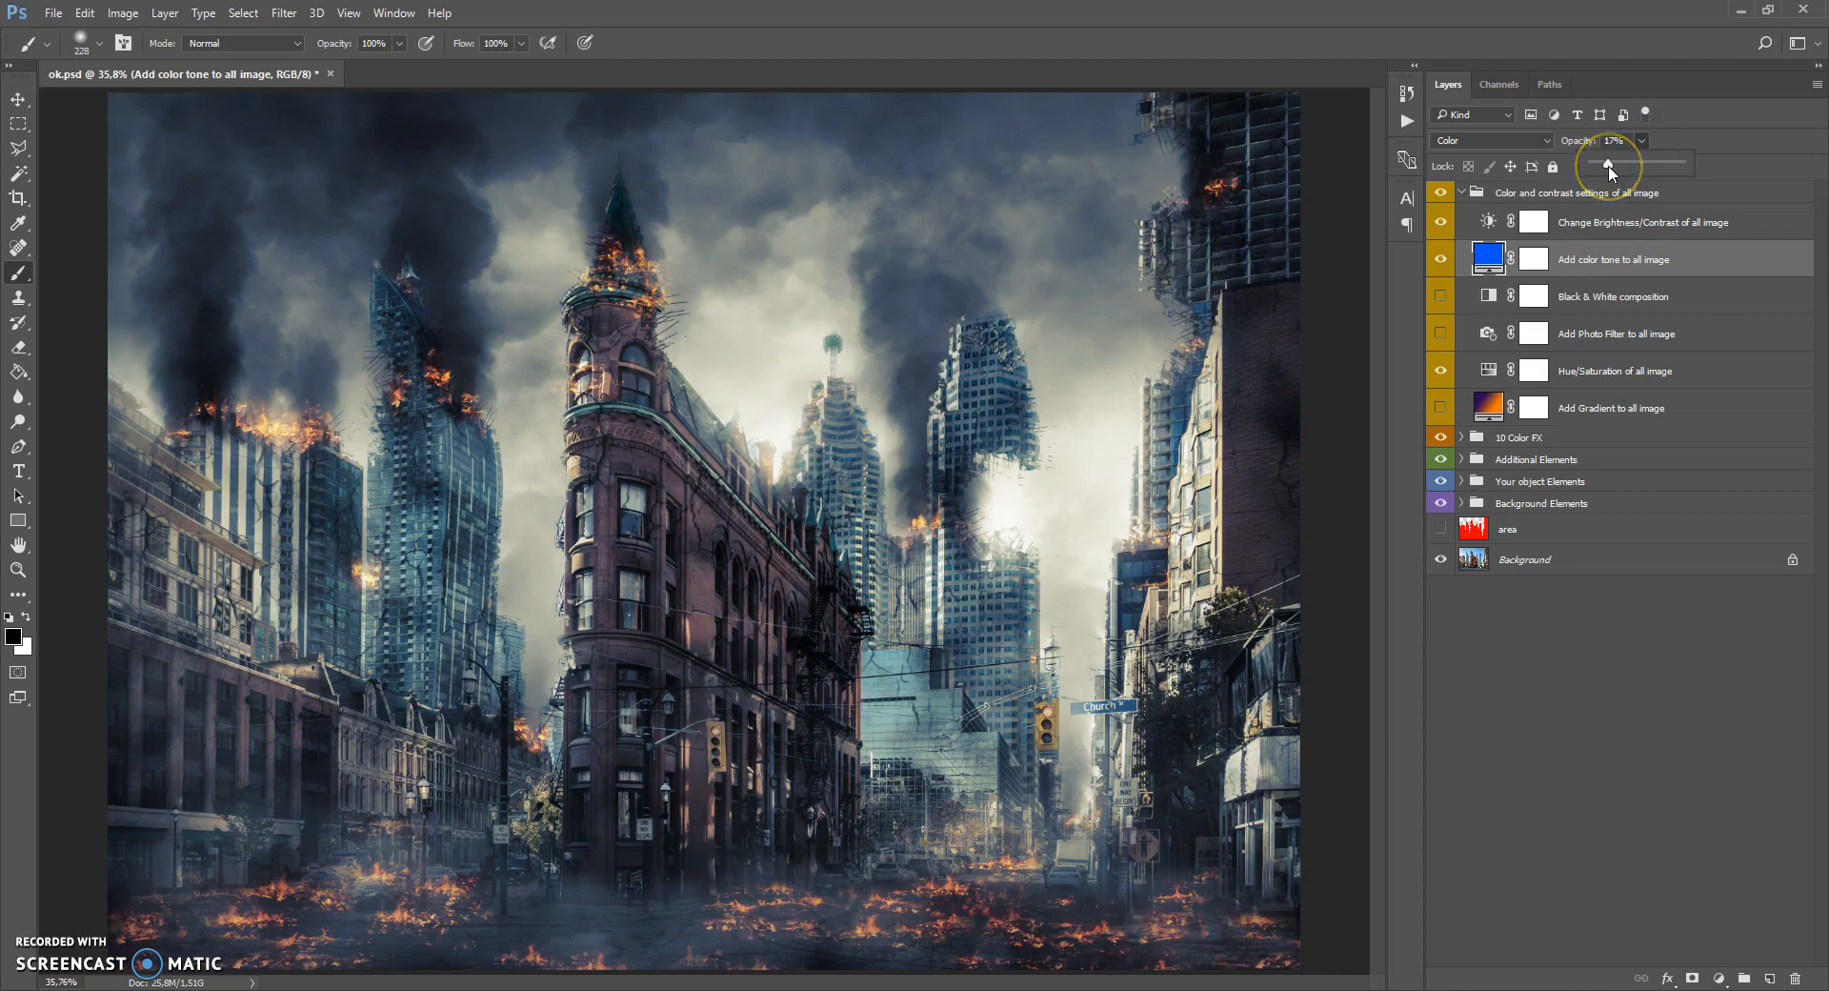
left_click(1440, 259)
left_click(1438, 259)
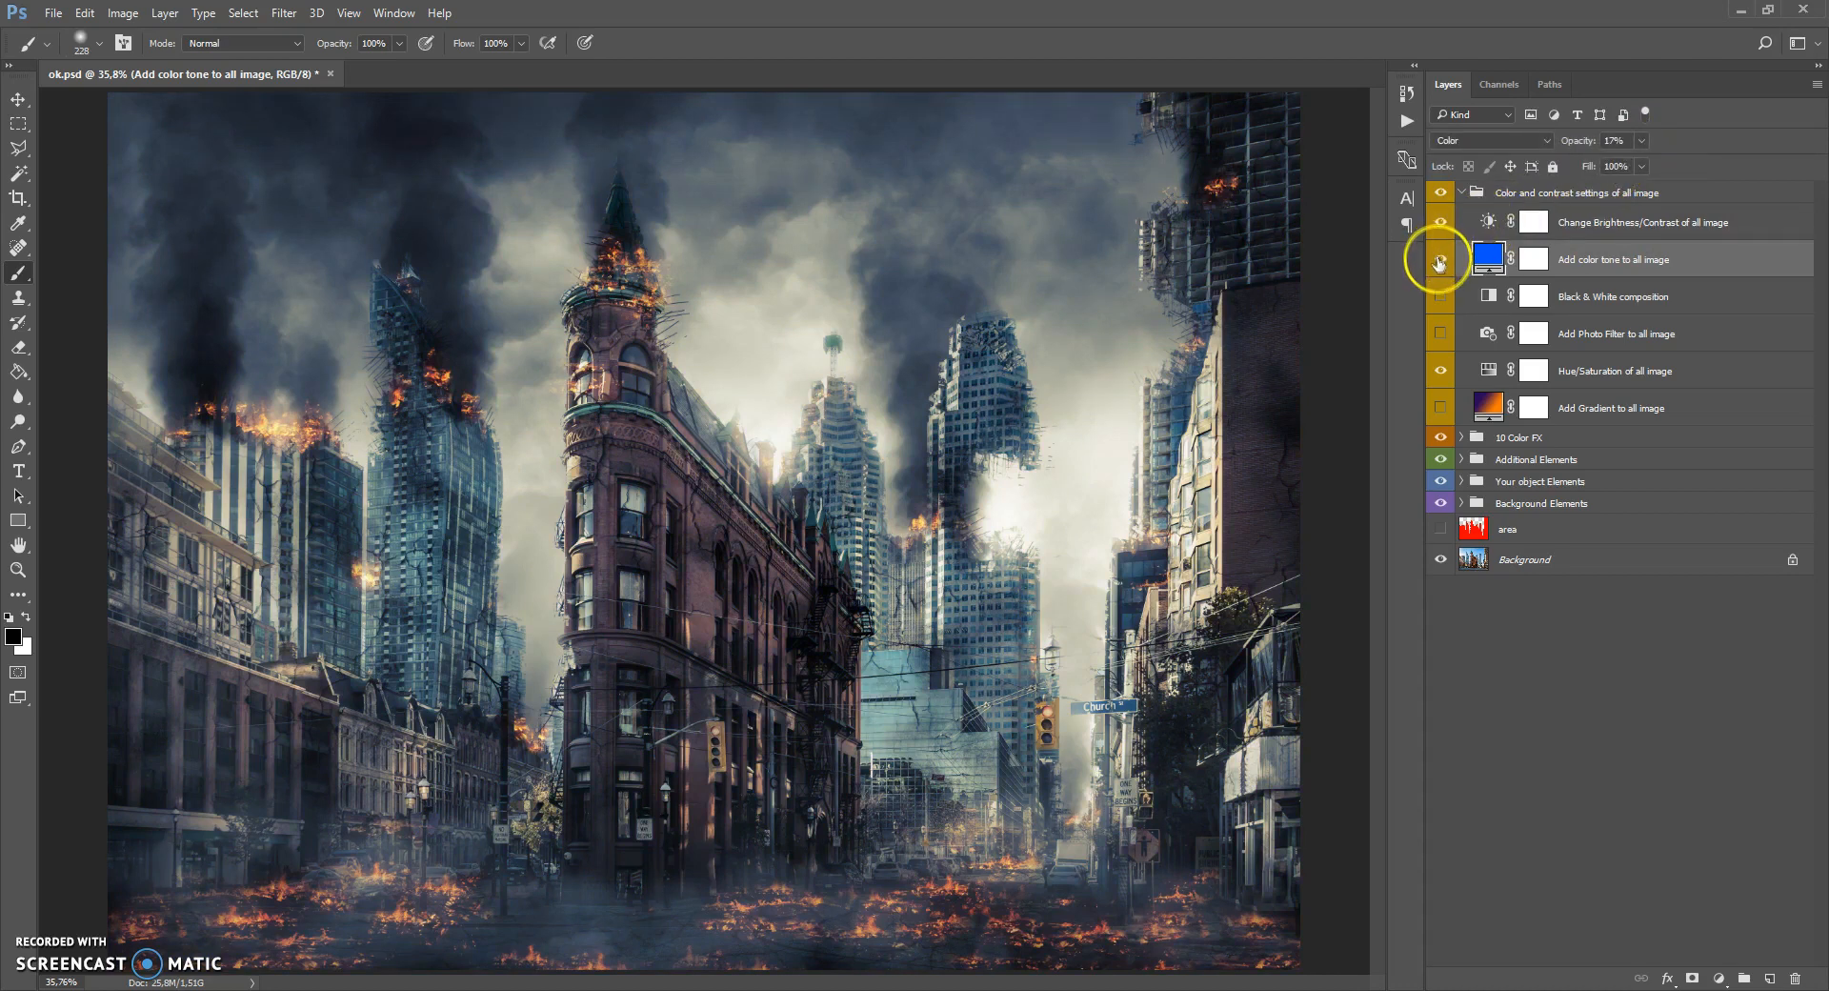
left_click_drag(1630, 165, 1635, 169)
left_click(1439, 259)
left_click(1440, 259)
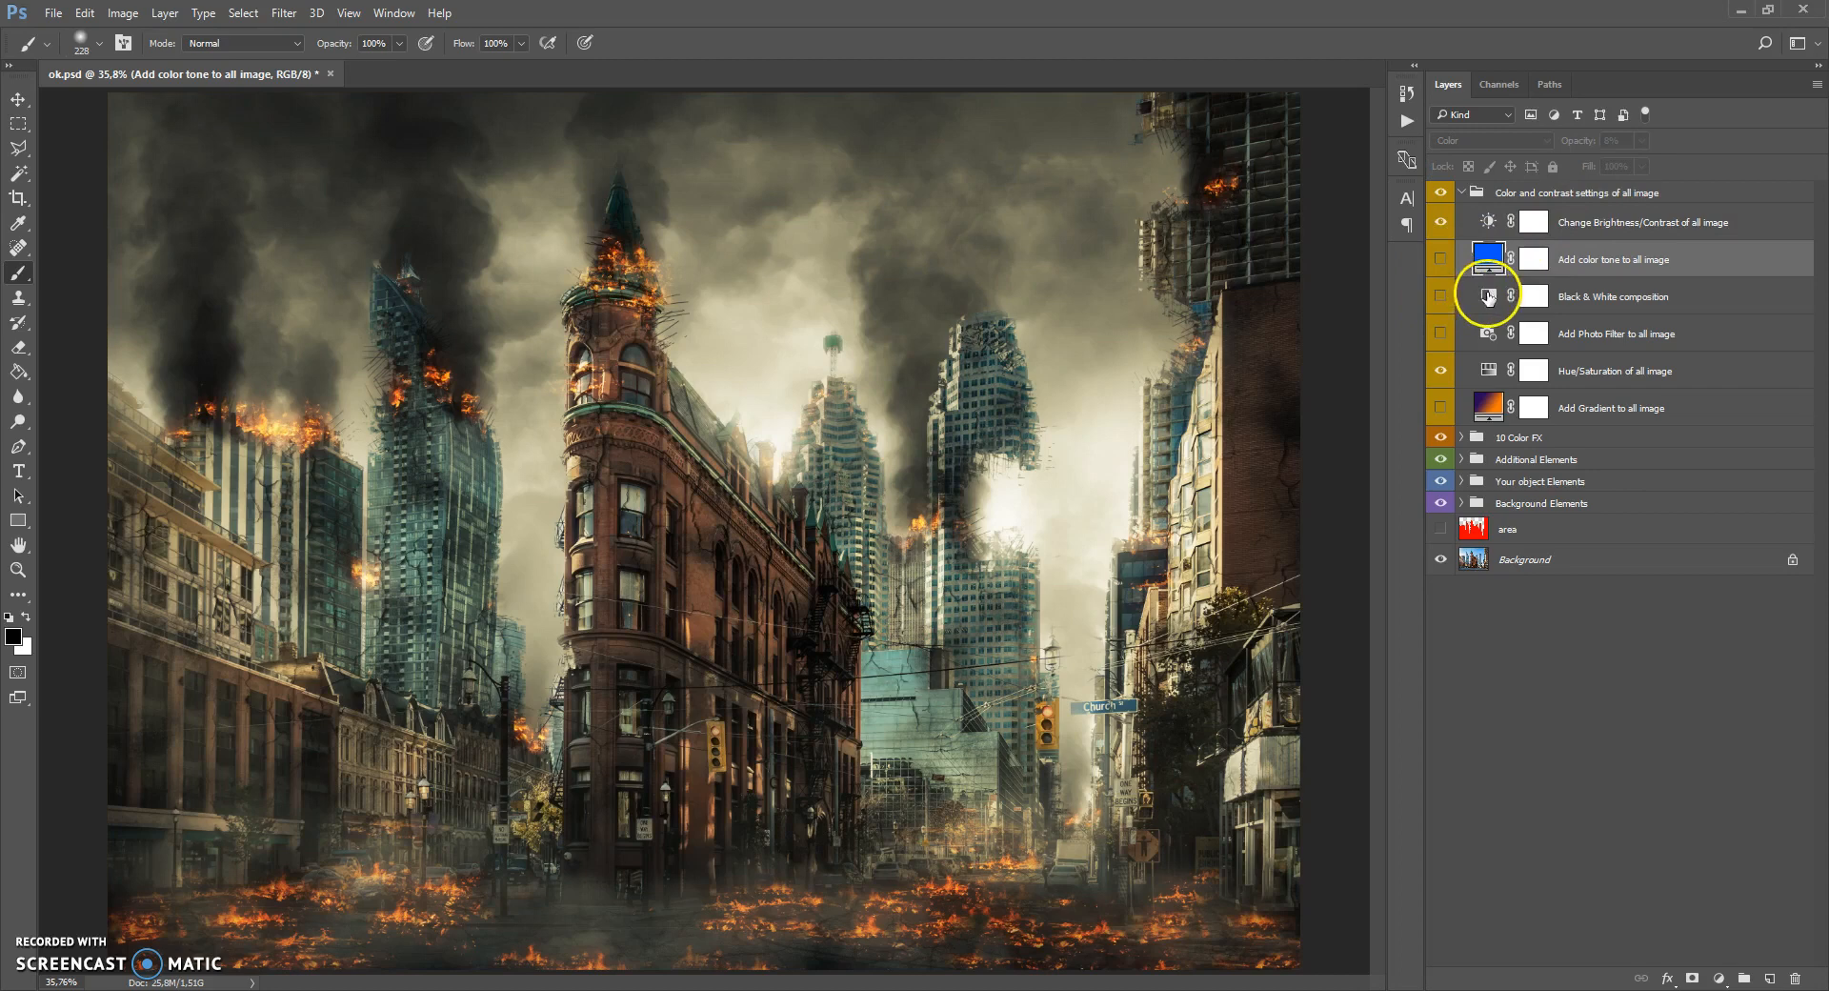
Preview the Black & White composition layer and hide it again.
left_click(1489, 298)
left_click(1440, 297)
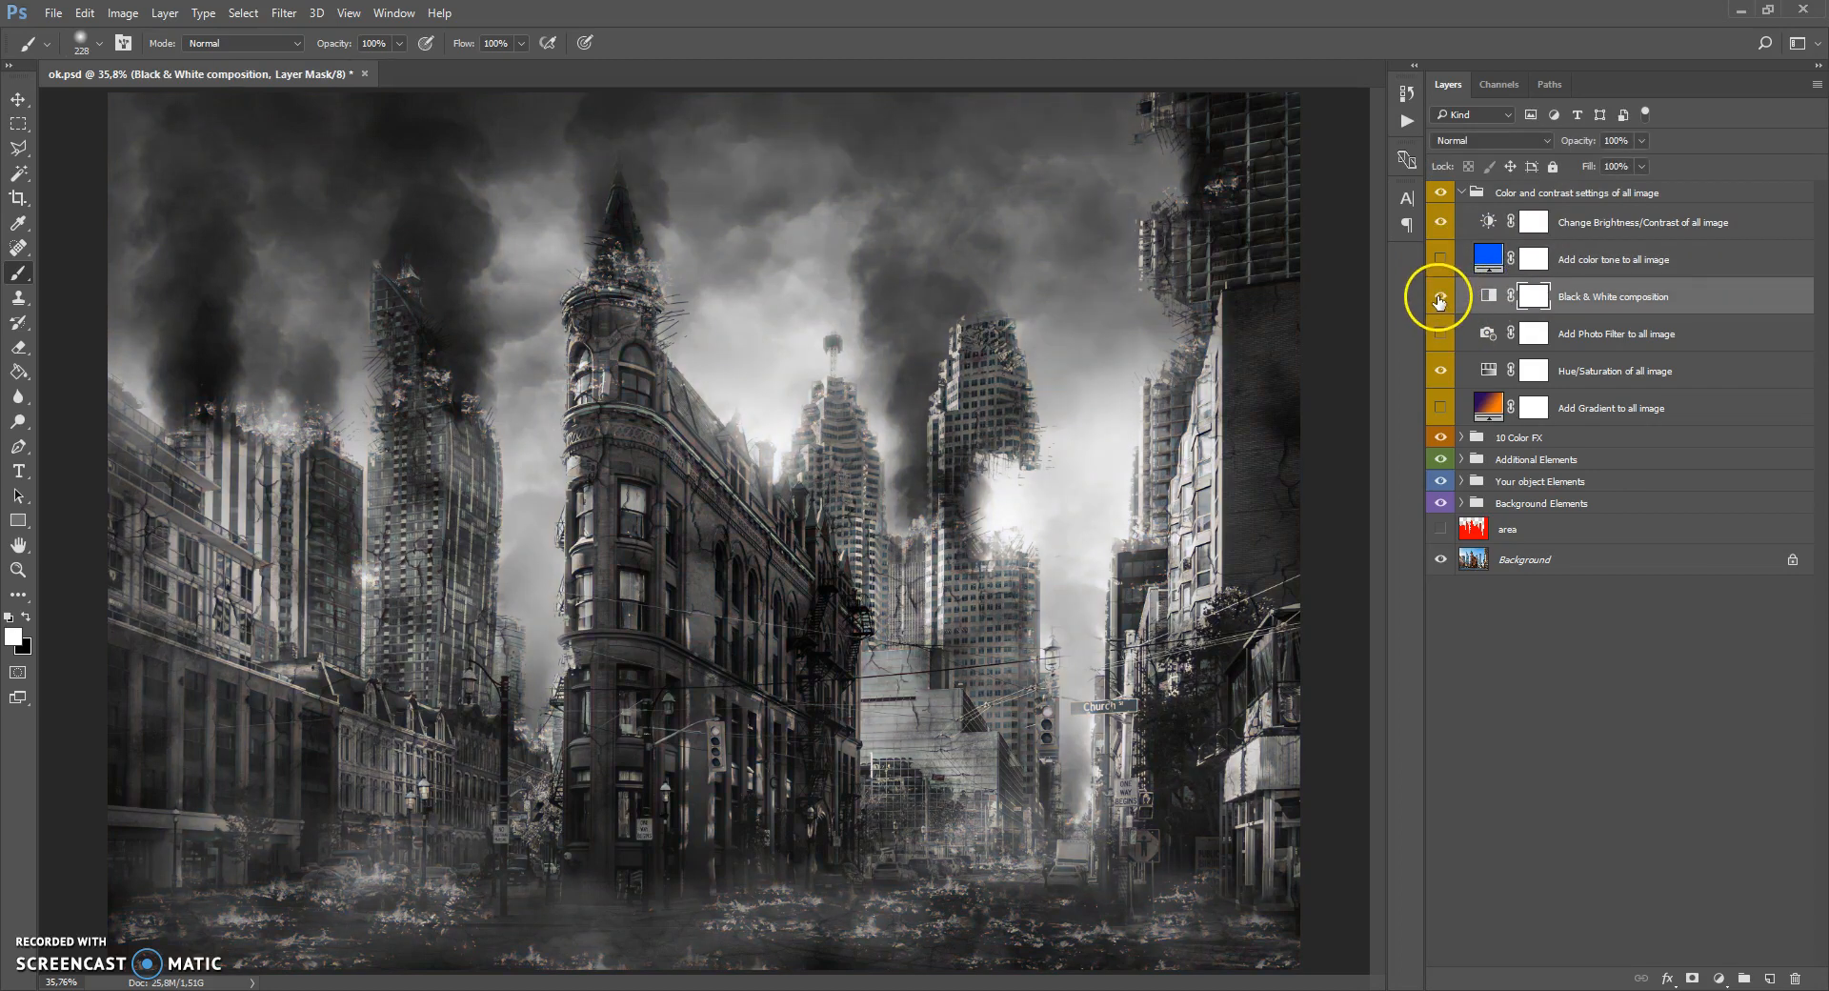
left_click(1442, 334)
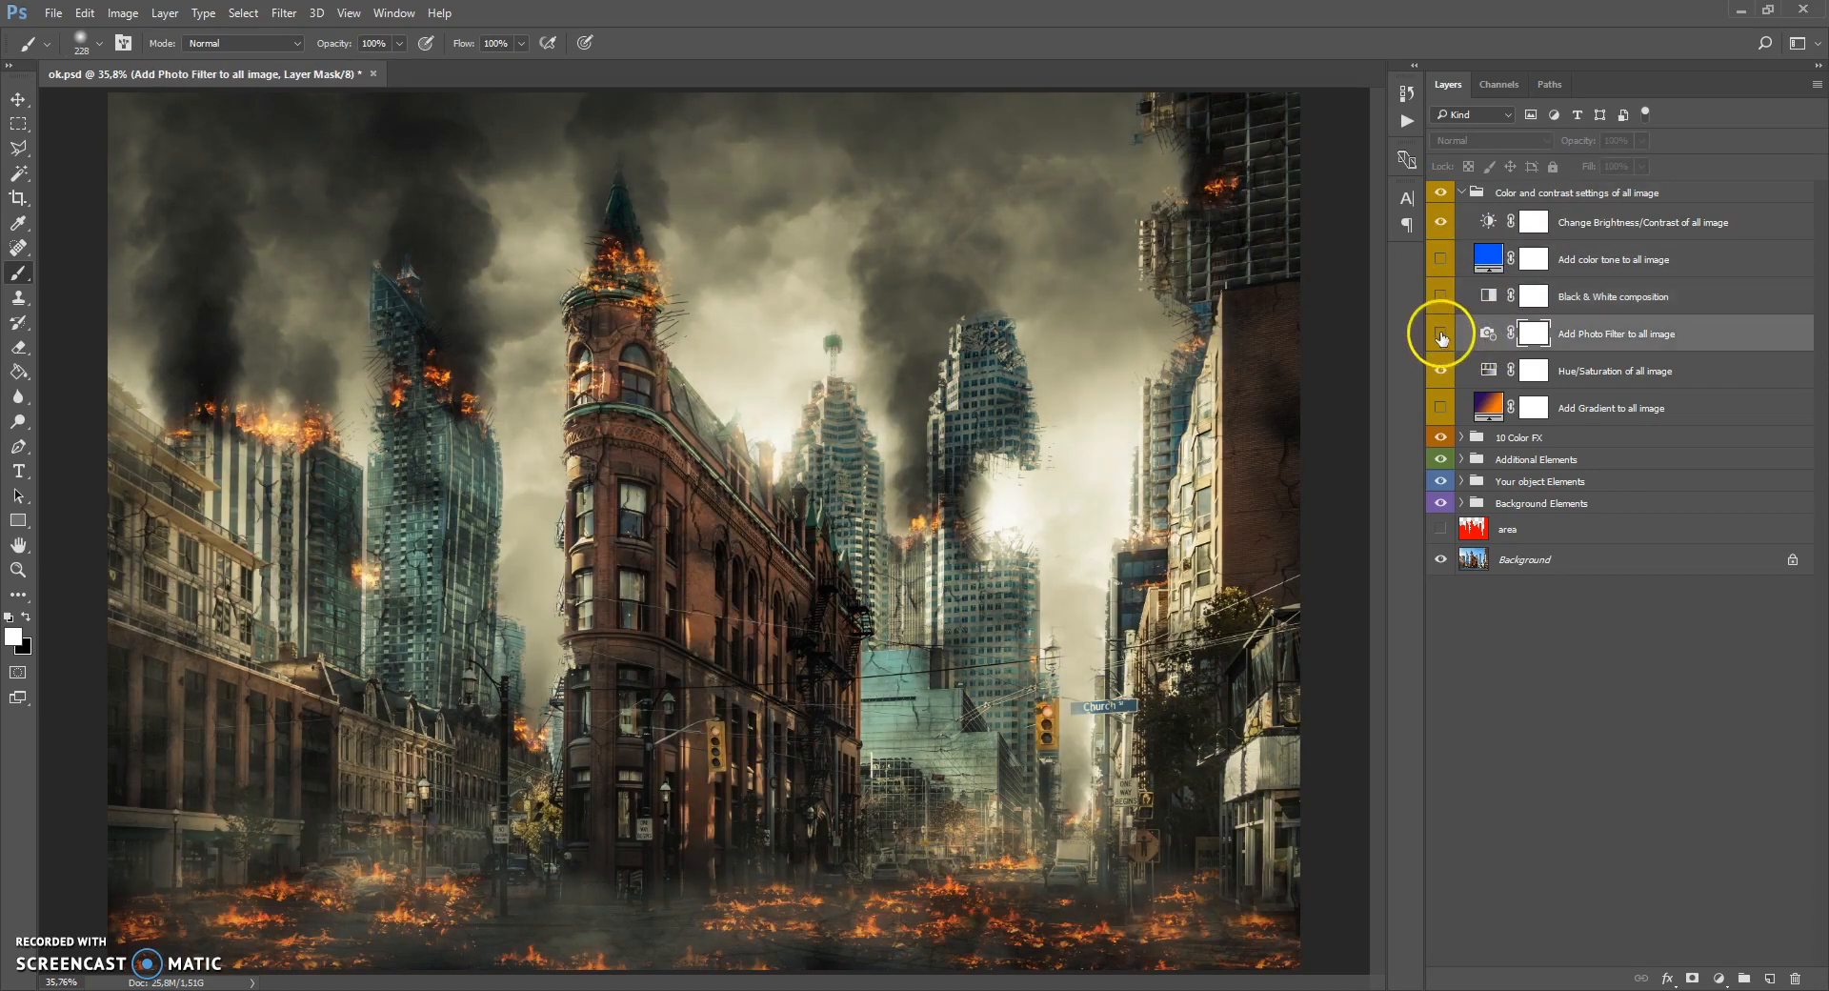
Show the Add Photo Filter to all image layer and set its filter to Warming Filter (LBA).
left_click(1440, 333)
left_click(1490, 335)
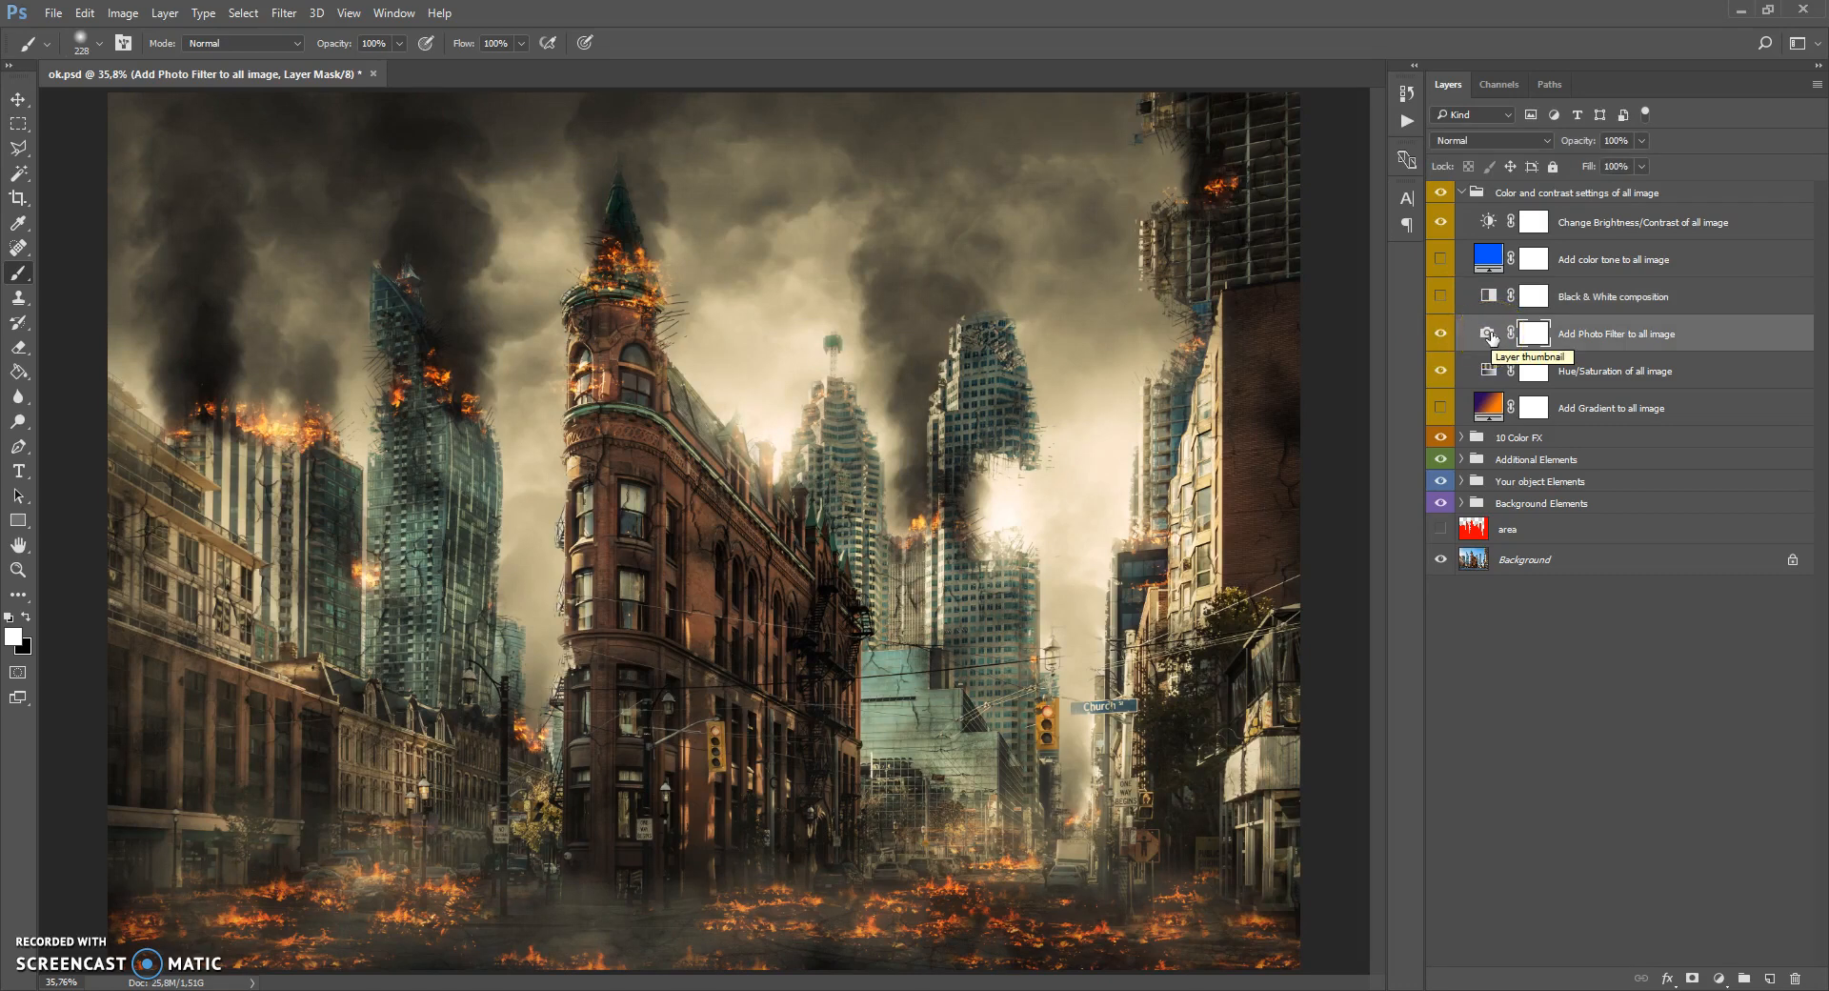
double_click(1488, 334)
left_click(1053, 250)
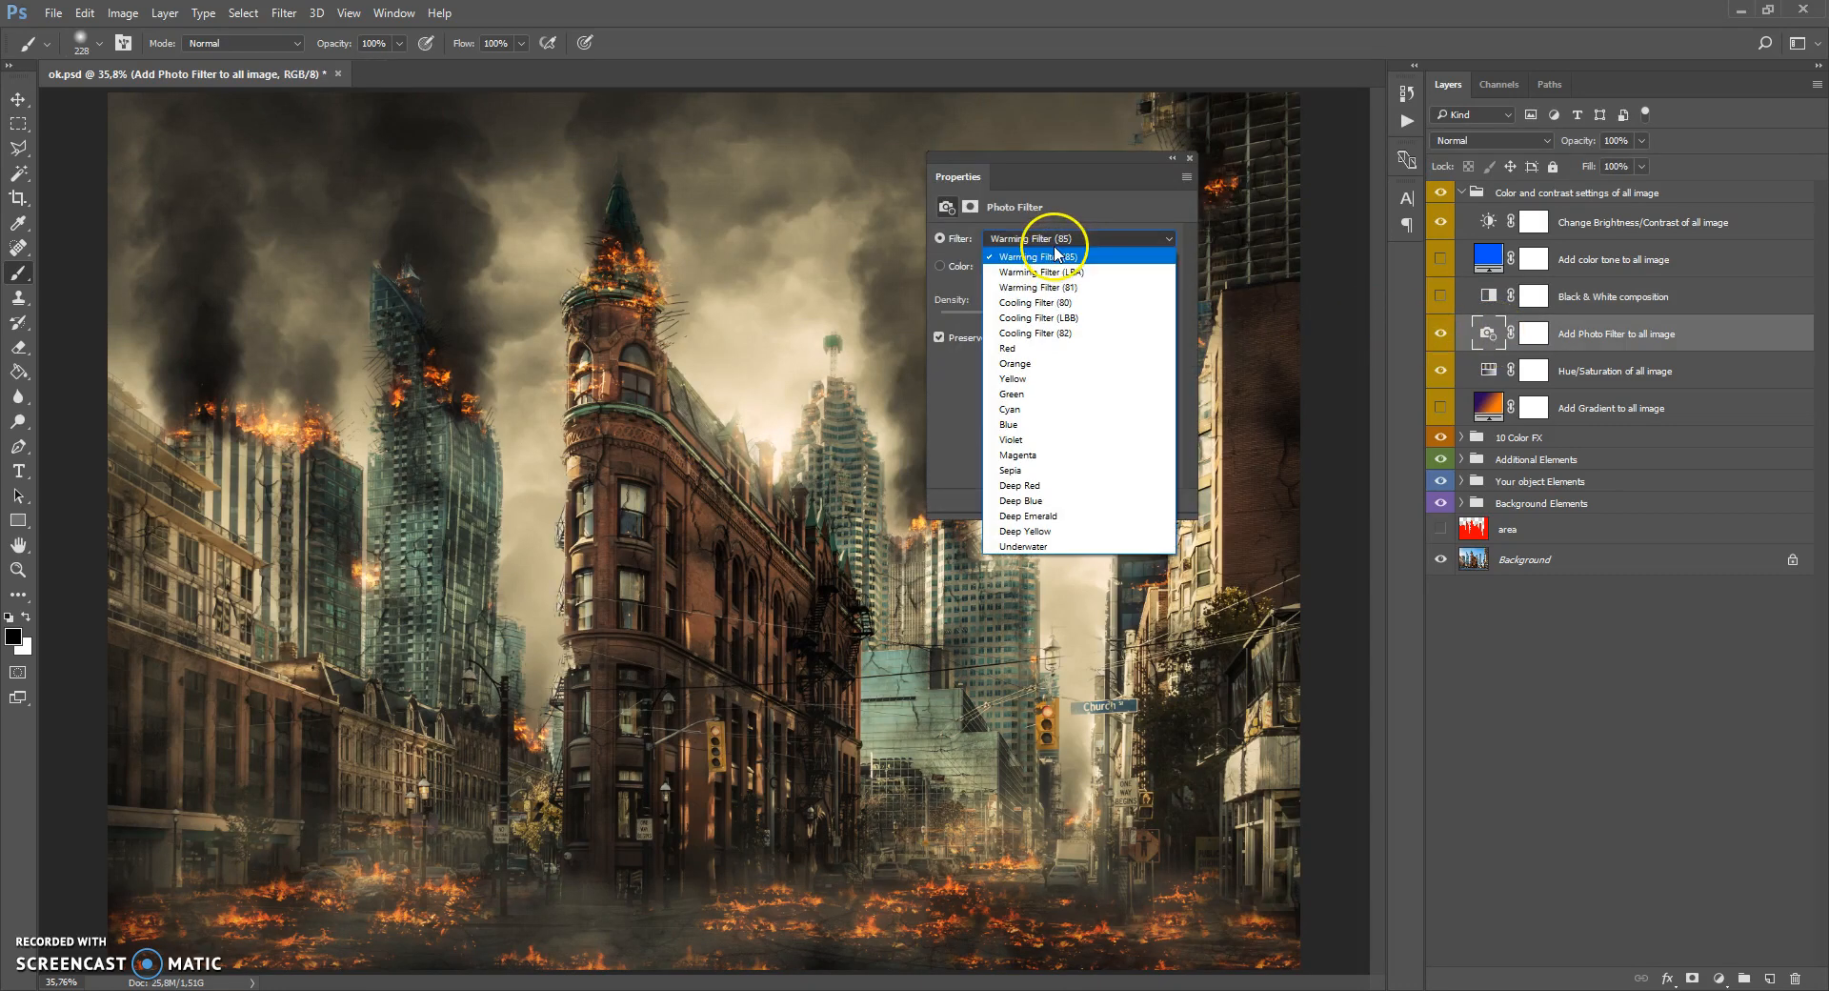
left_click(1043, 273)
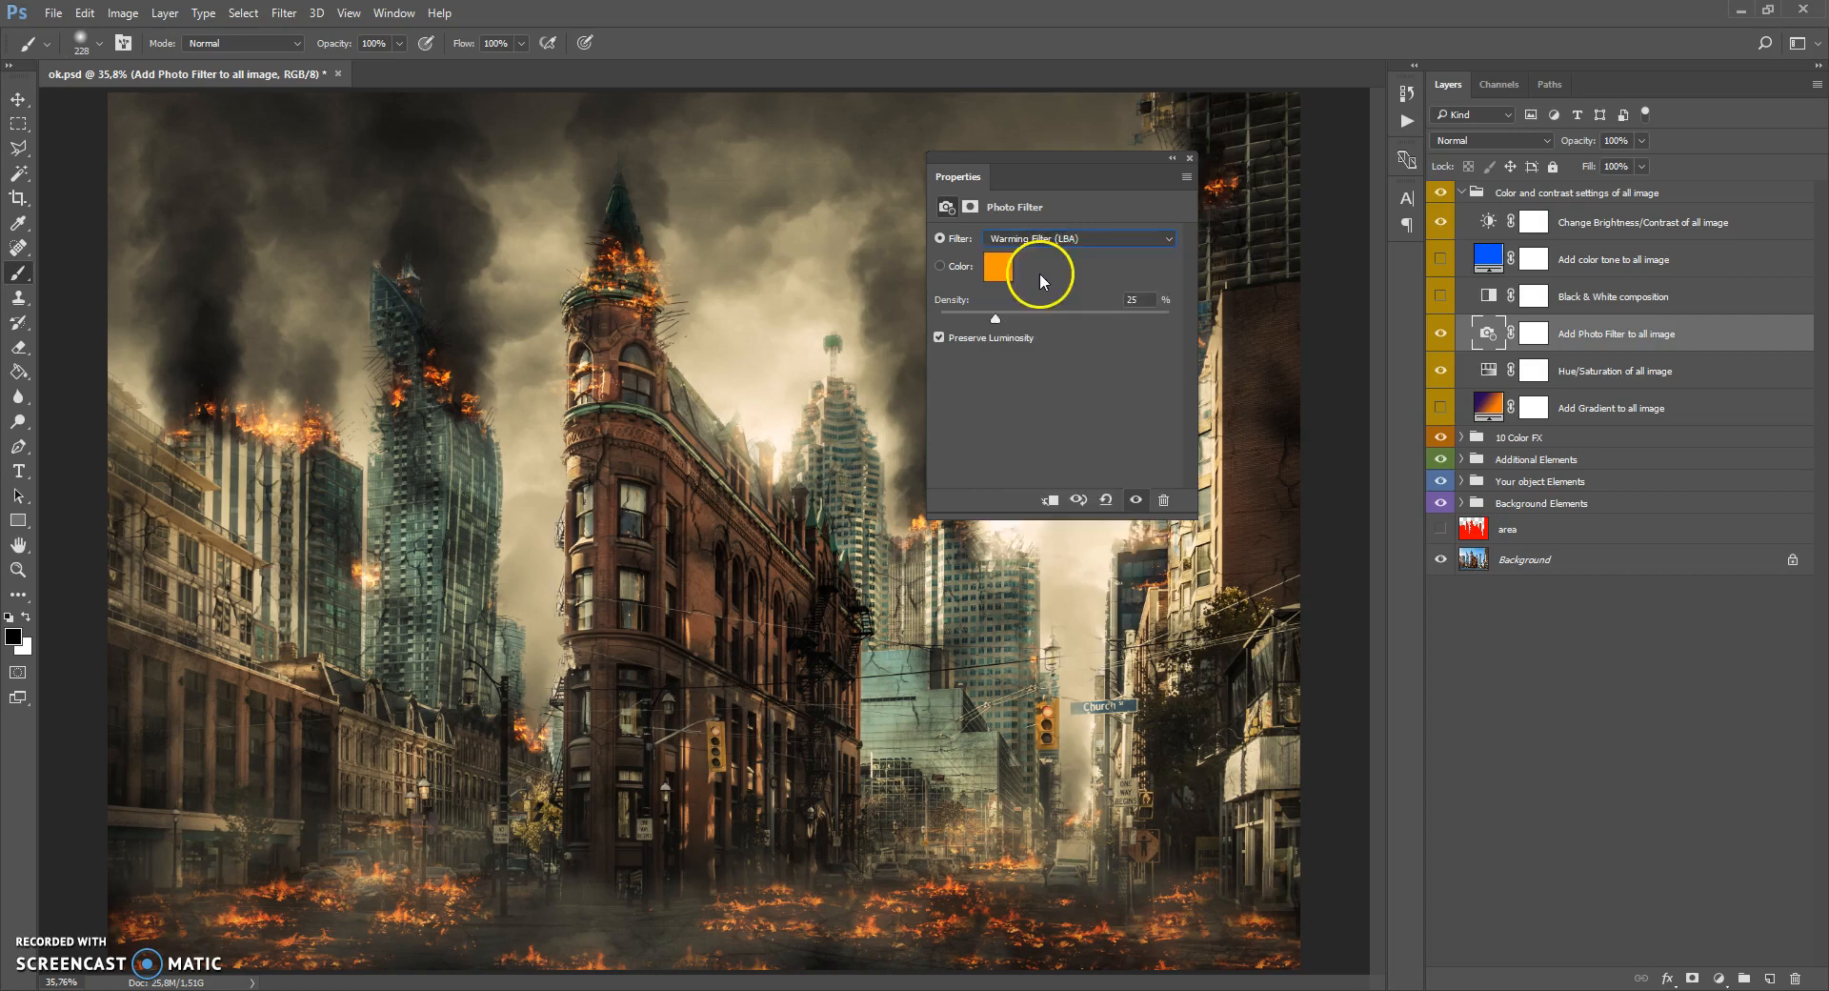
Try cooling and warming presets on the photo filter with density 79%, close its settings and hide the layer.
scroll(1036, 244, "down", 4)
left_click(1011, 321)
left_click_drag(1134, 322, 1079, 324)
scroll(1055, 237, "up", 5)
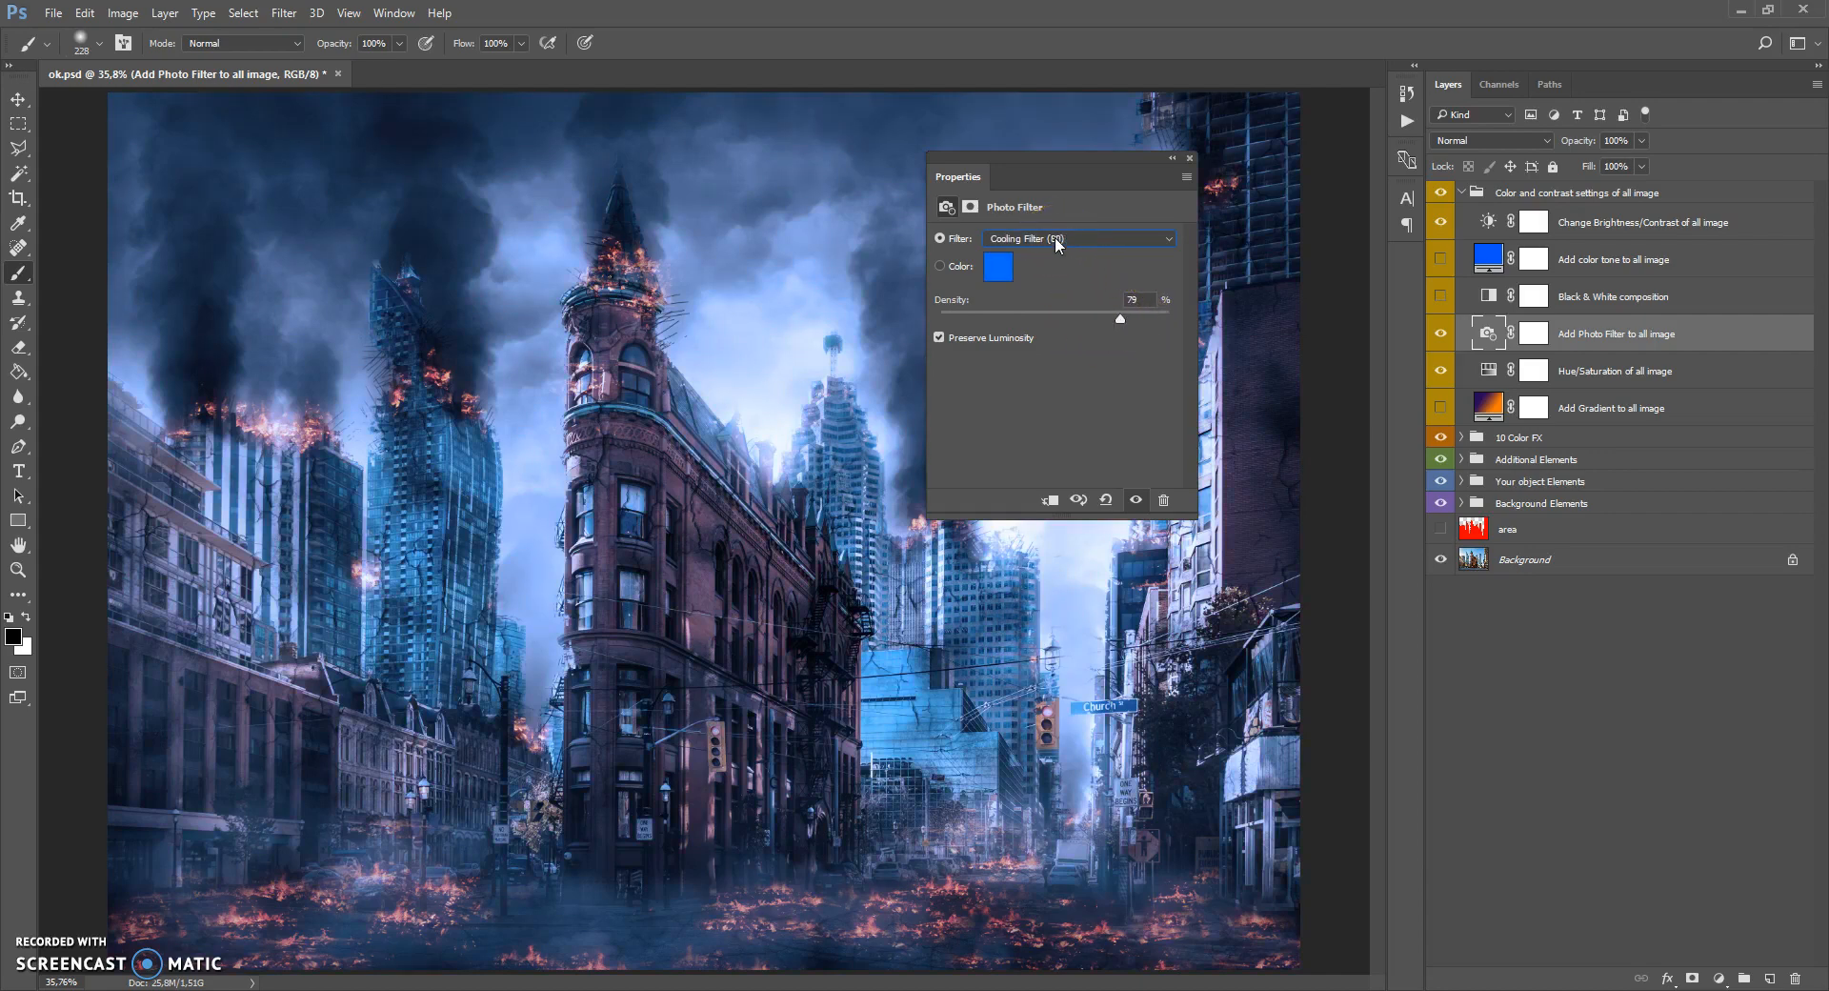
scroll(1055, 236, "up", 4)
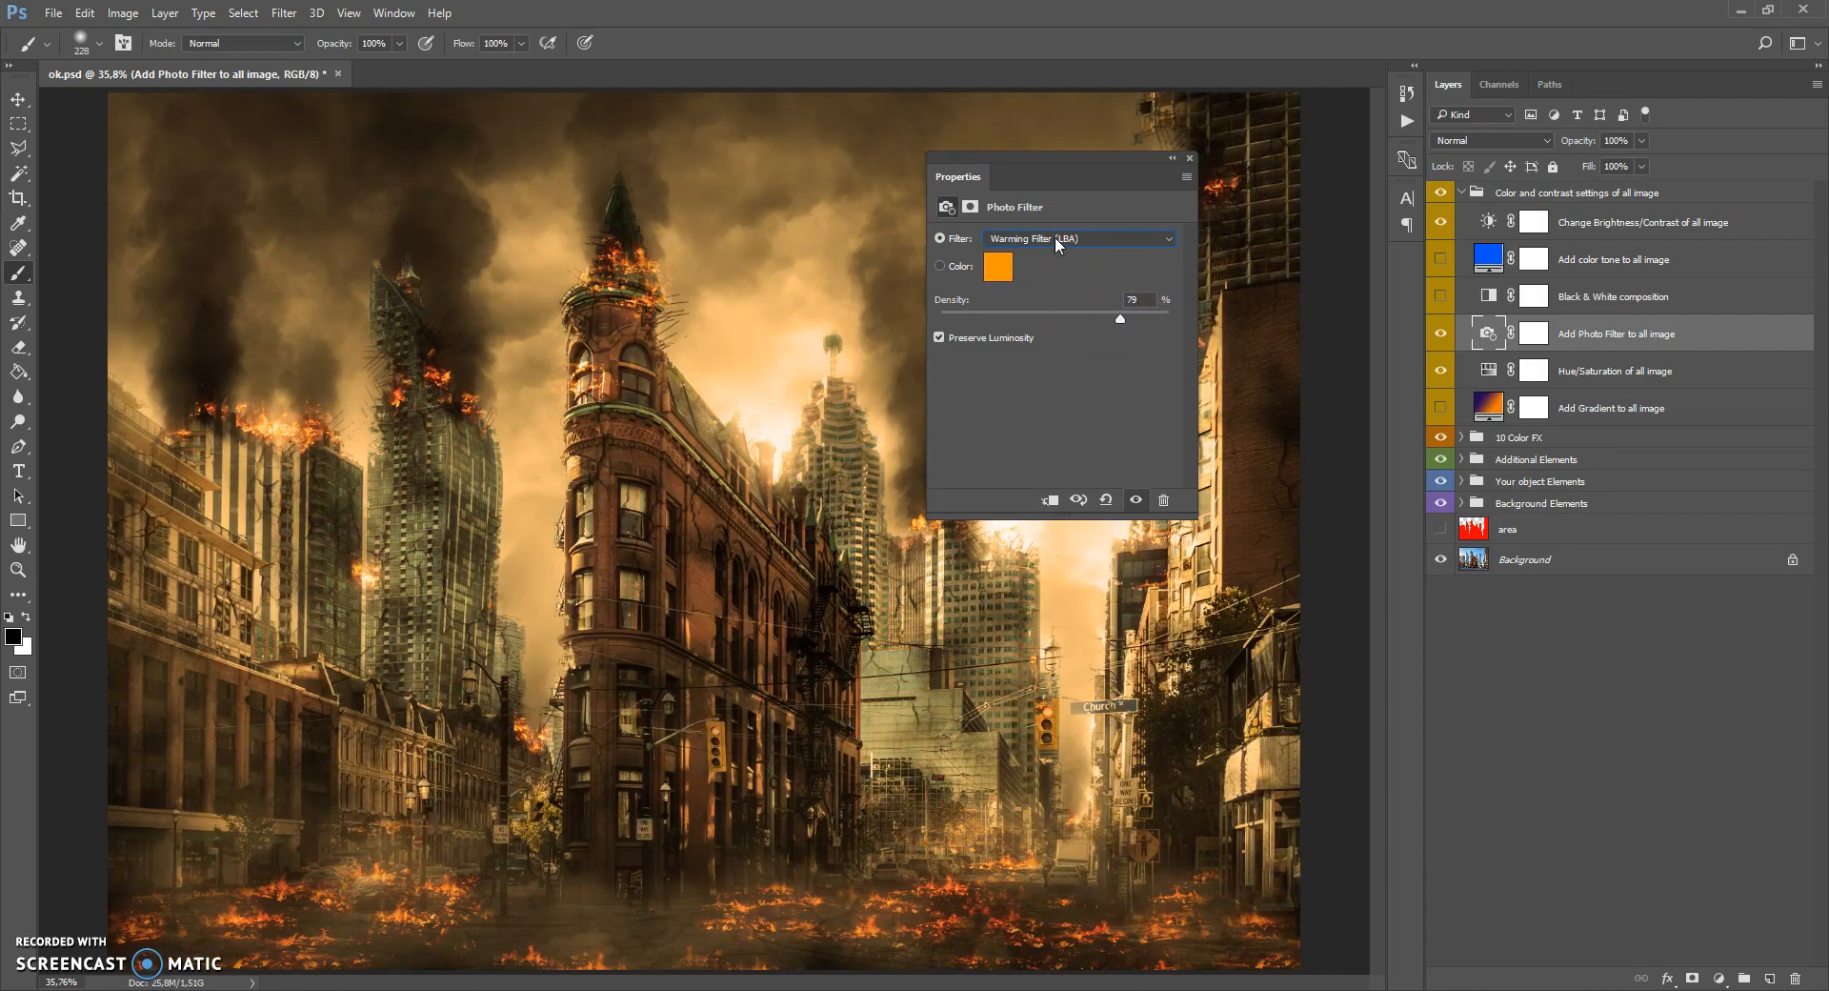
left_click(1190, 158)
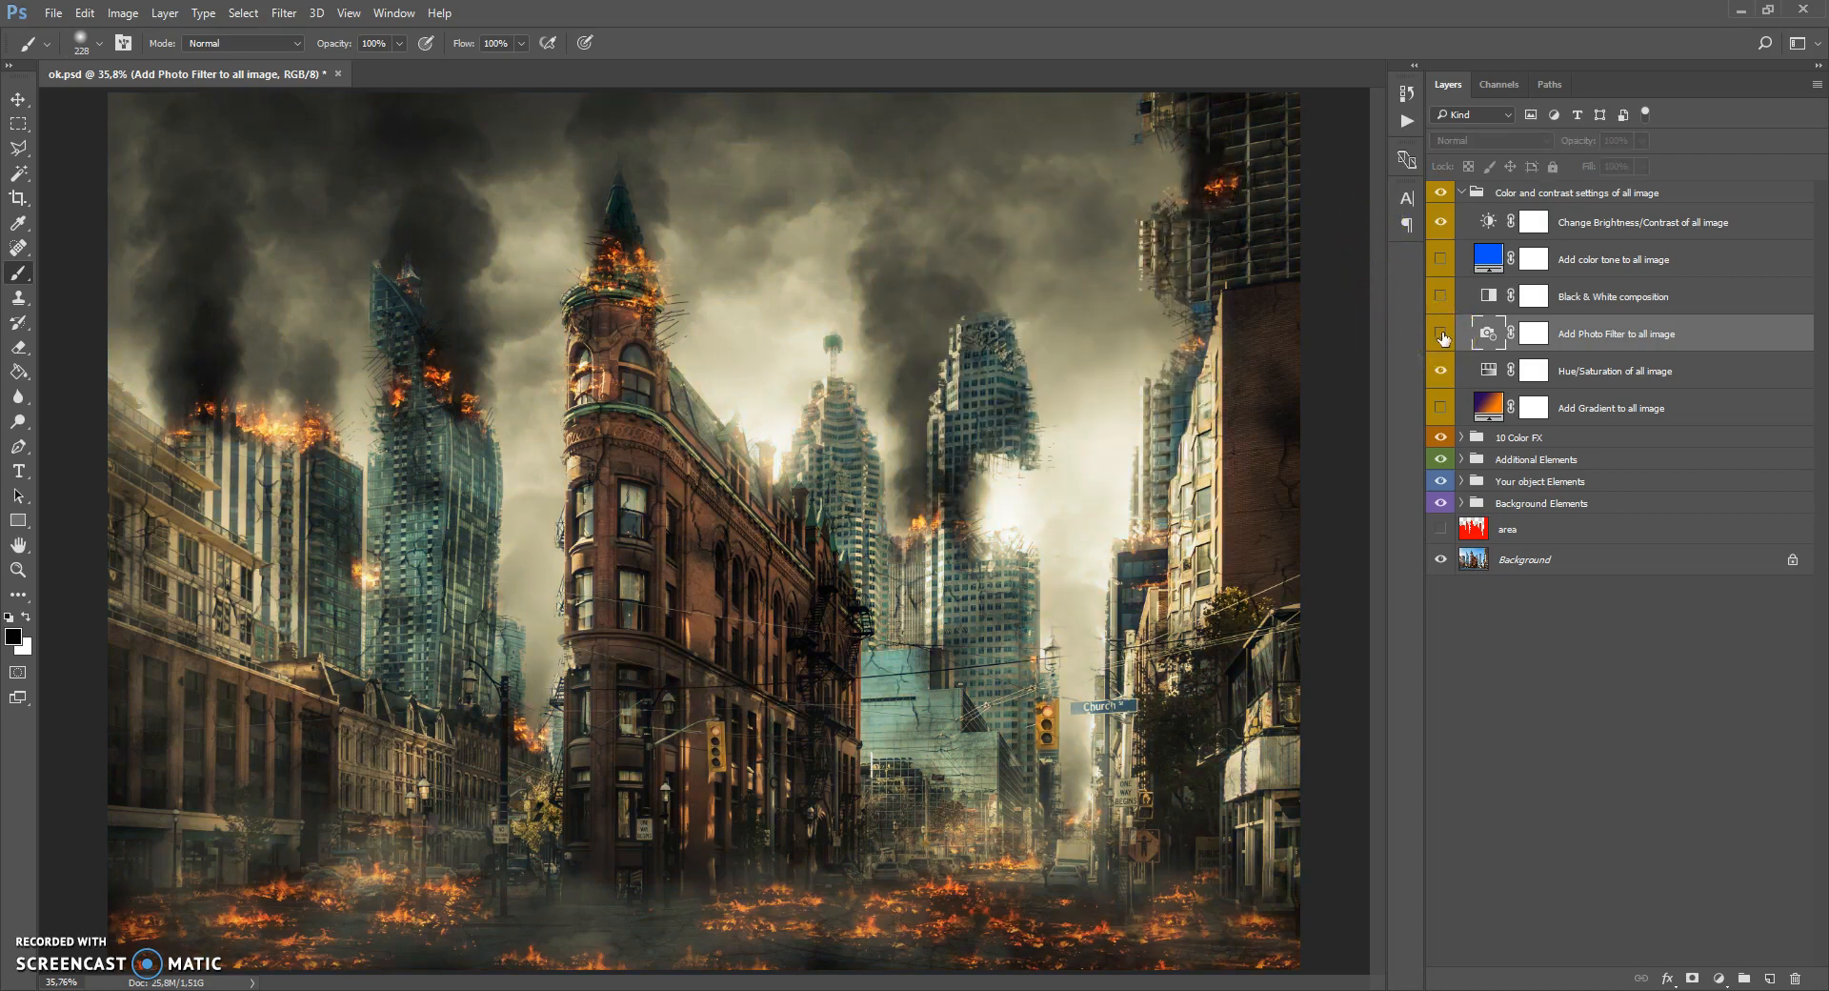
Try hue and saturation shifts on the Hue/Saturation of all image layer, leave hue at 0 and saturation at +2, and hide the layer.
left_click(1489, 374)
double_click(1489, 371)
left_click(1054, 307)
mouse_move(1053, 309)
left_mouse_down()
mouse_move(1132, 310)
mouse_move(993, 312)
mouse_move(1072, 310)
mouse_move(1038, 283)
left_mouse_up()
type("0")
mouse_move(1056, 344)
left_mouse_down()
mouse_move(945, 347)
mouse_move(1105, 351)
mouse_move(1056, 352)
left_mouse_up()
left_click(1164, 323)
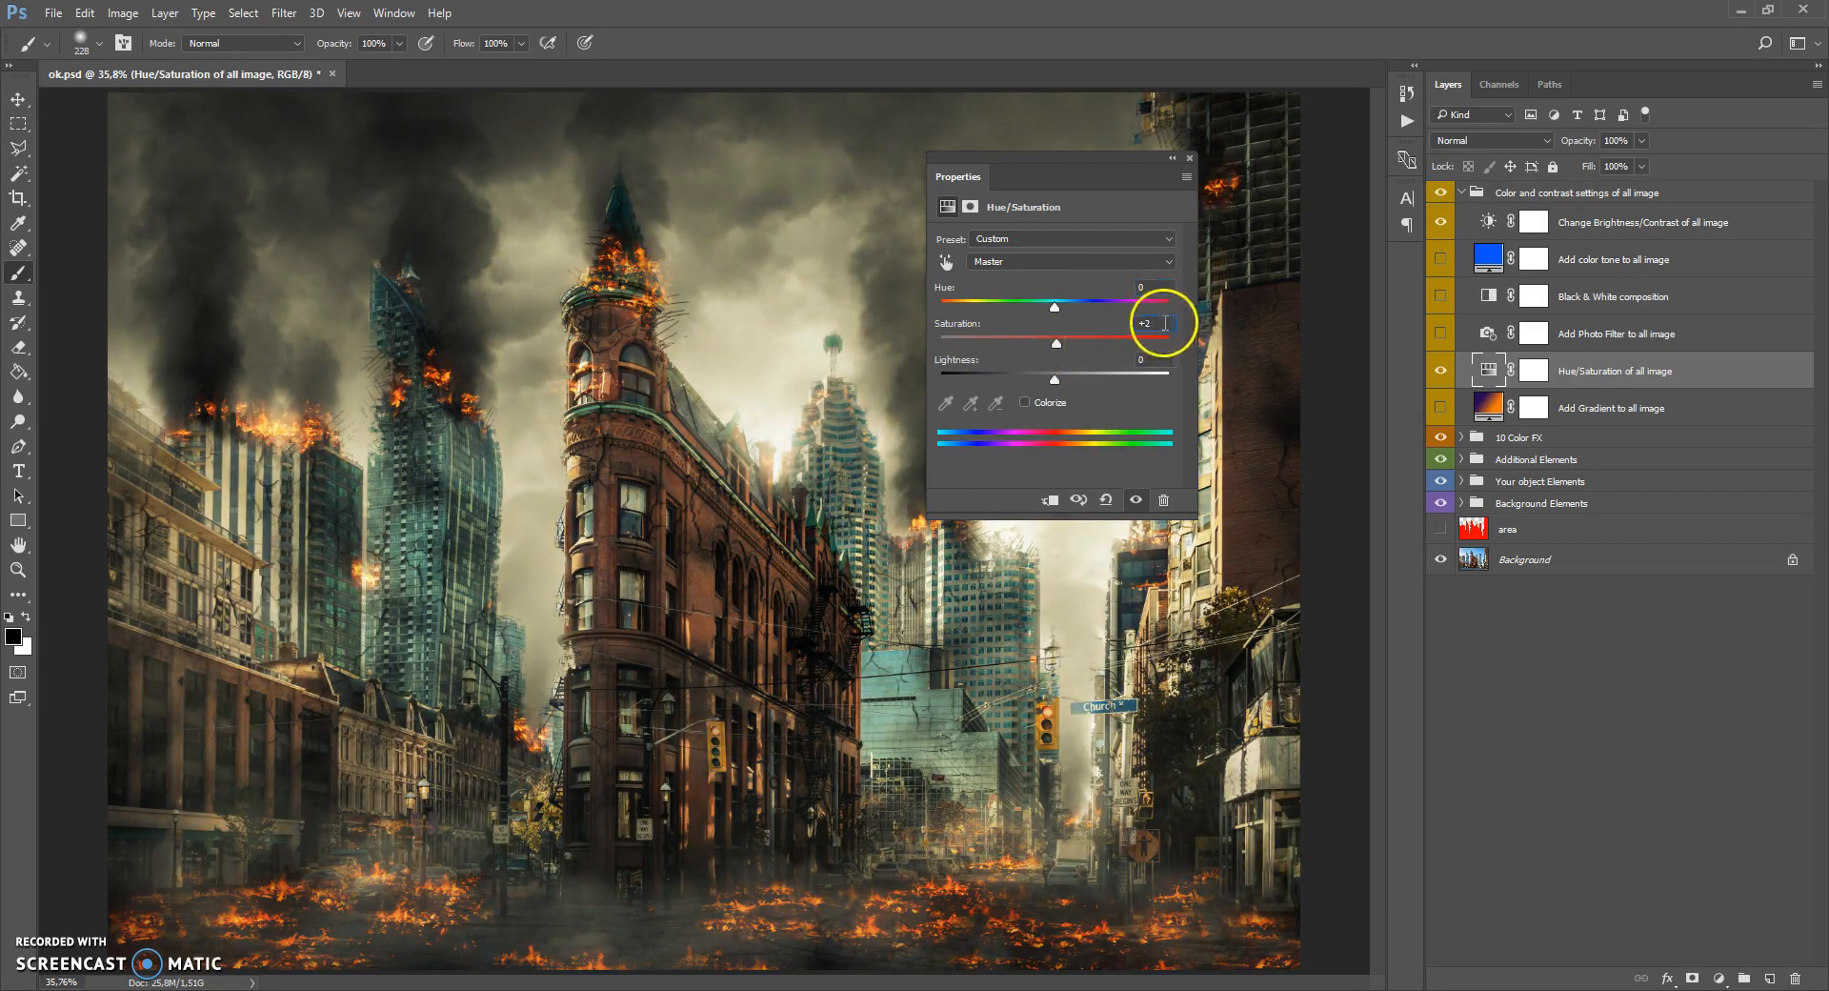
left_click(1189, 157)
left_click(1439, 371)
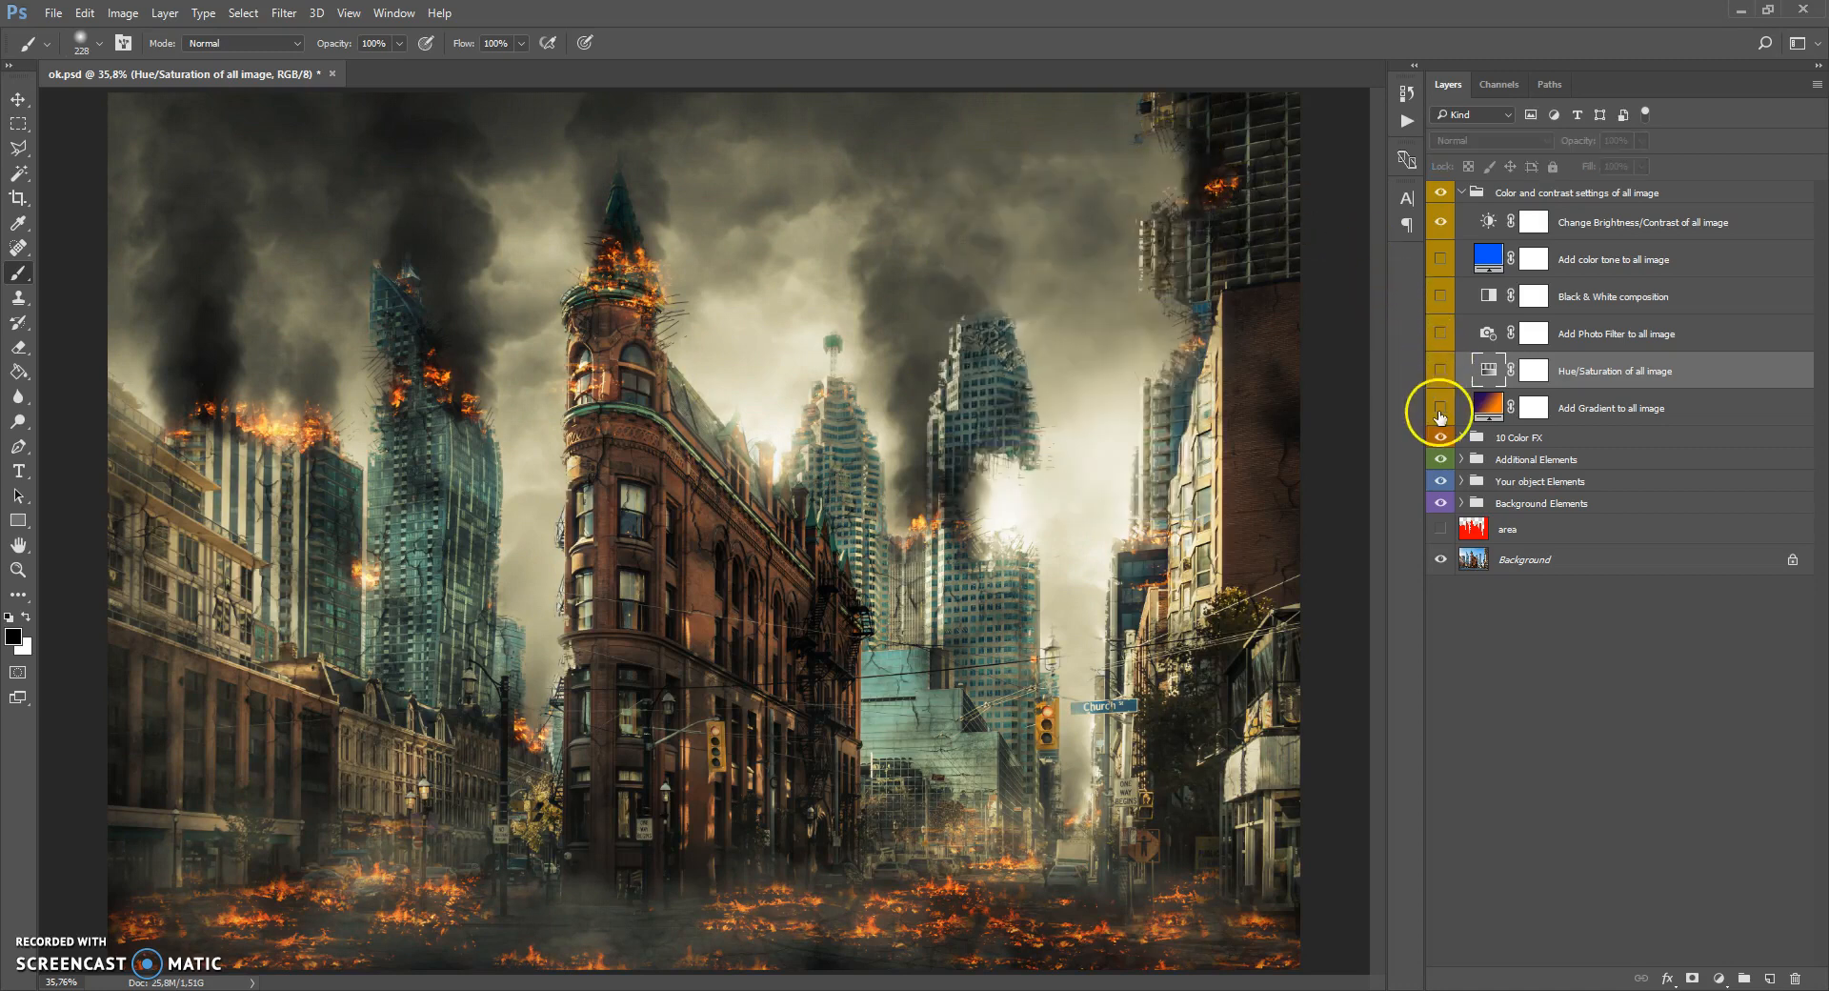
Show the Add Gradient to all image layer and change its gradient's purple start colour to dark blue 0a3e59.
left_click(1439, 410)
double_click(1488, 407)
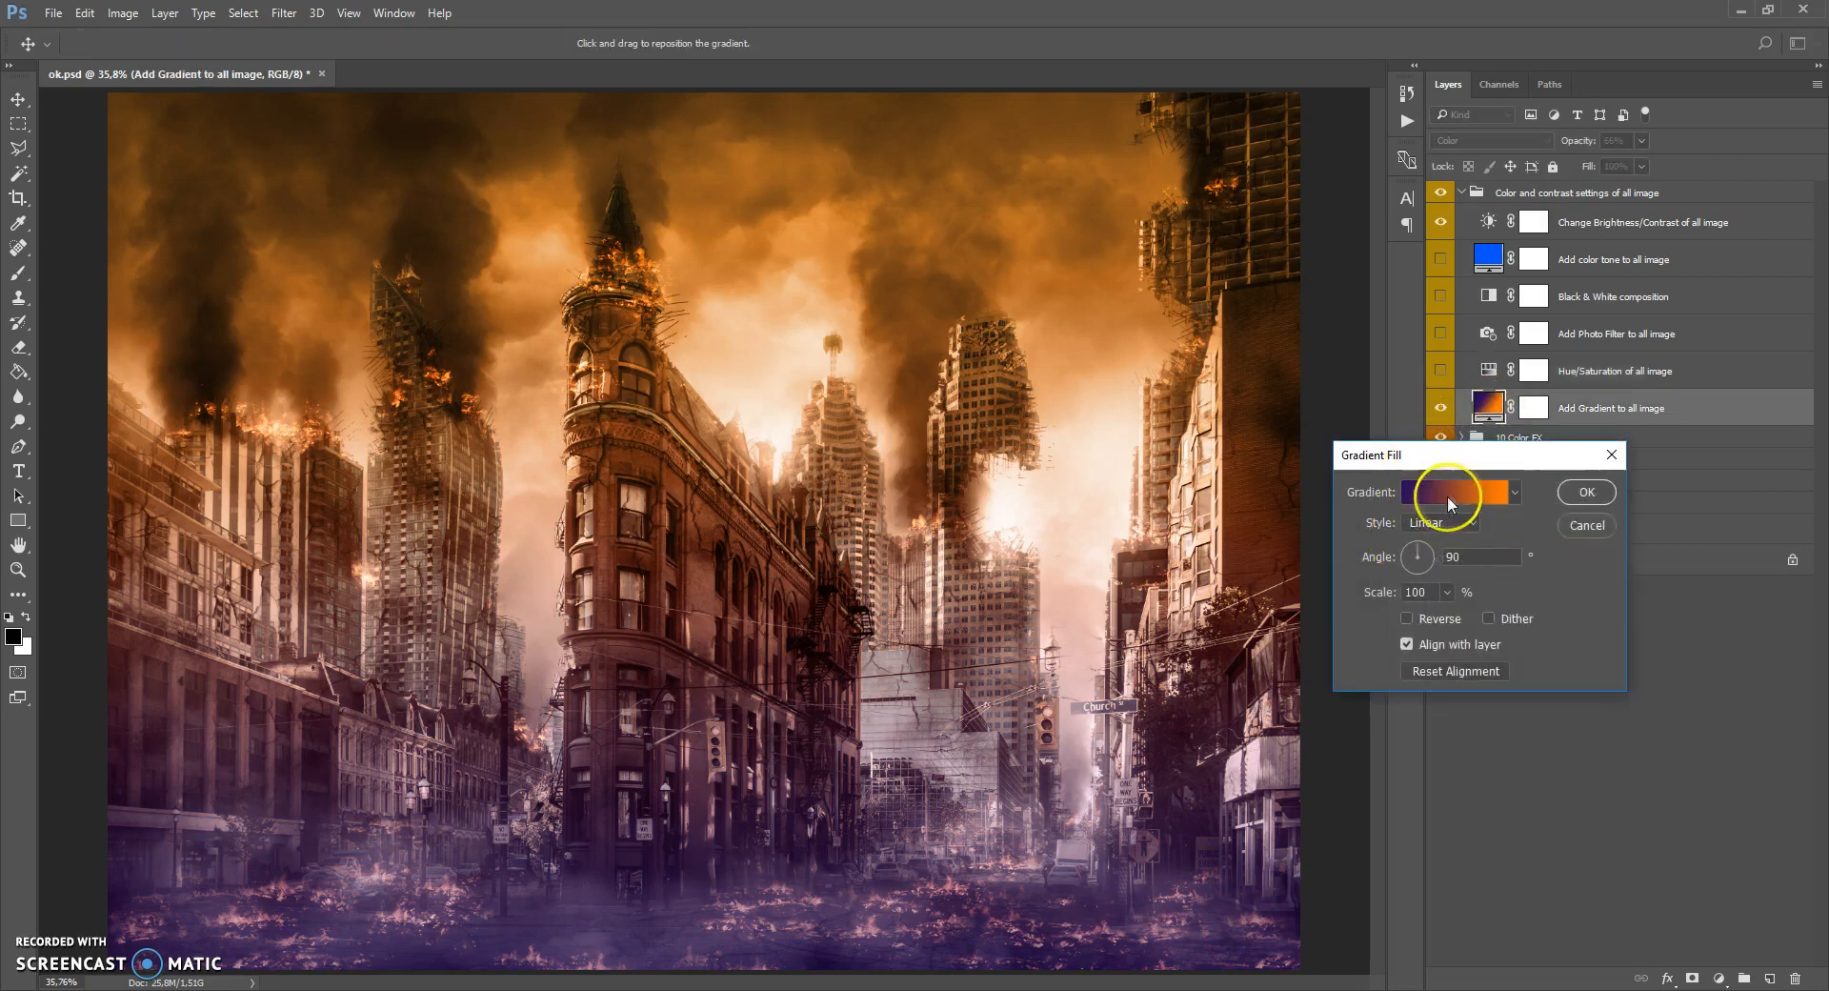
left_click(1449, 491)
left_click(1303, 647)
left_click(1388, 719)
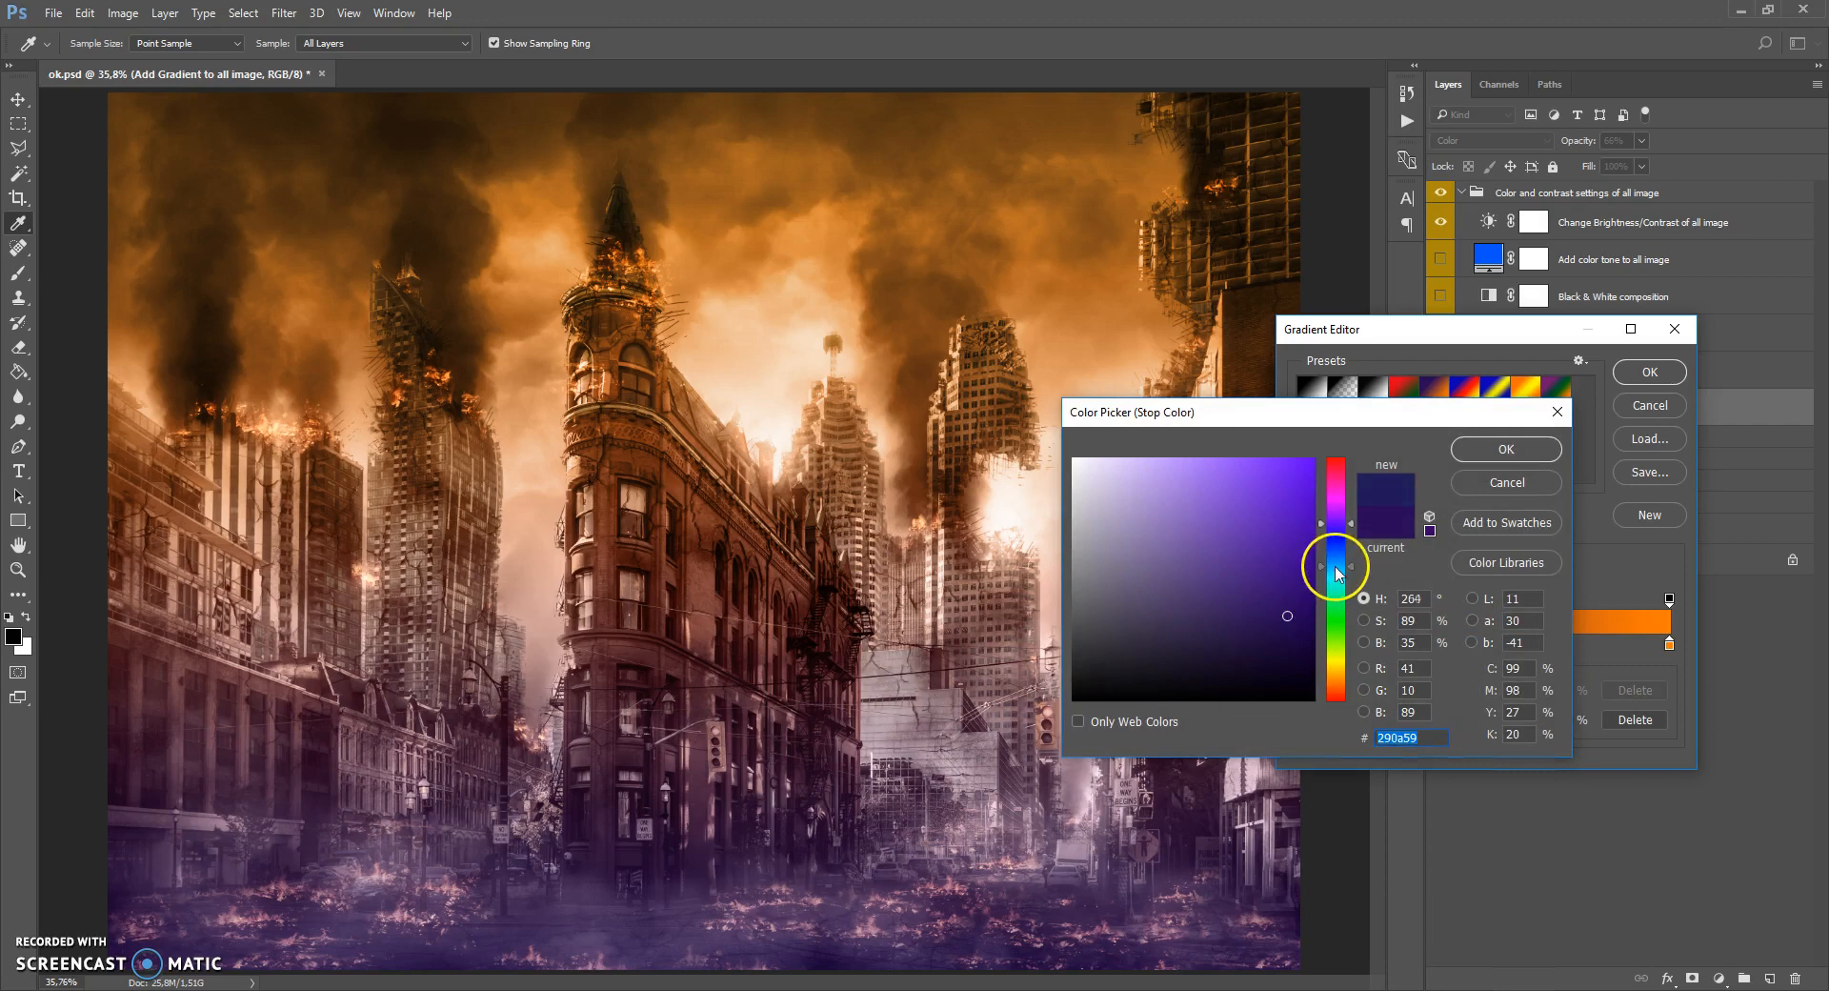
left_click(1339, 571)
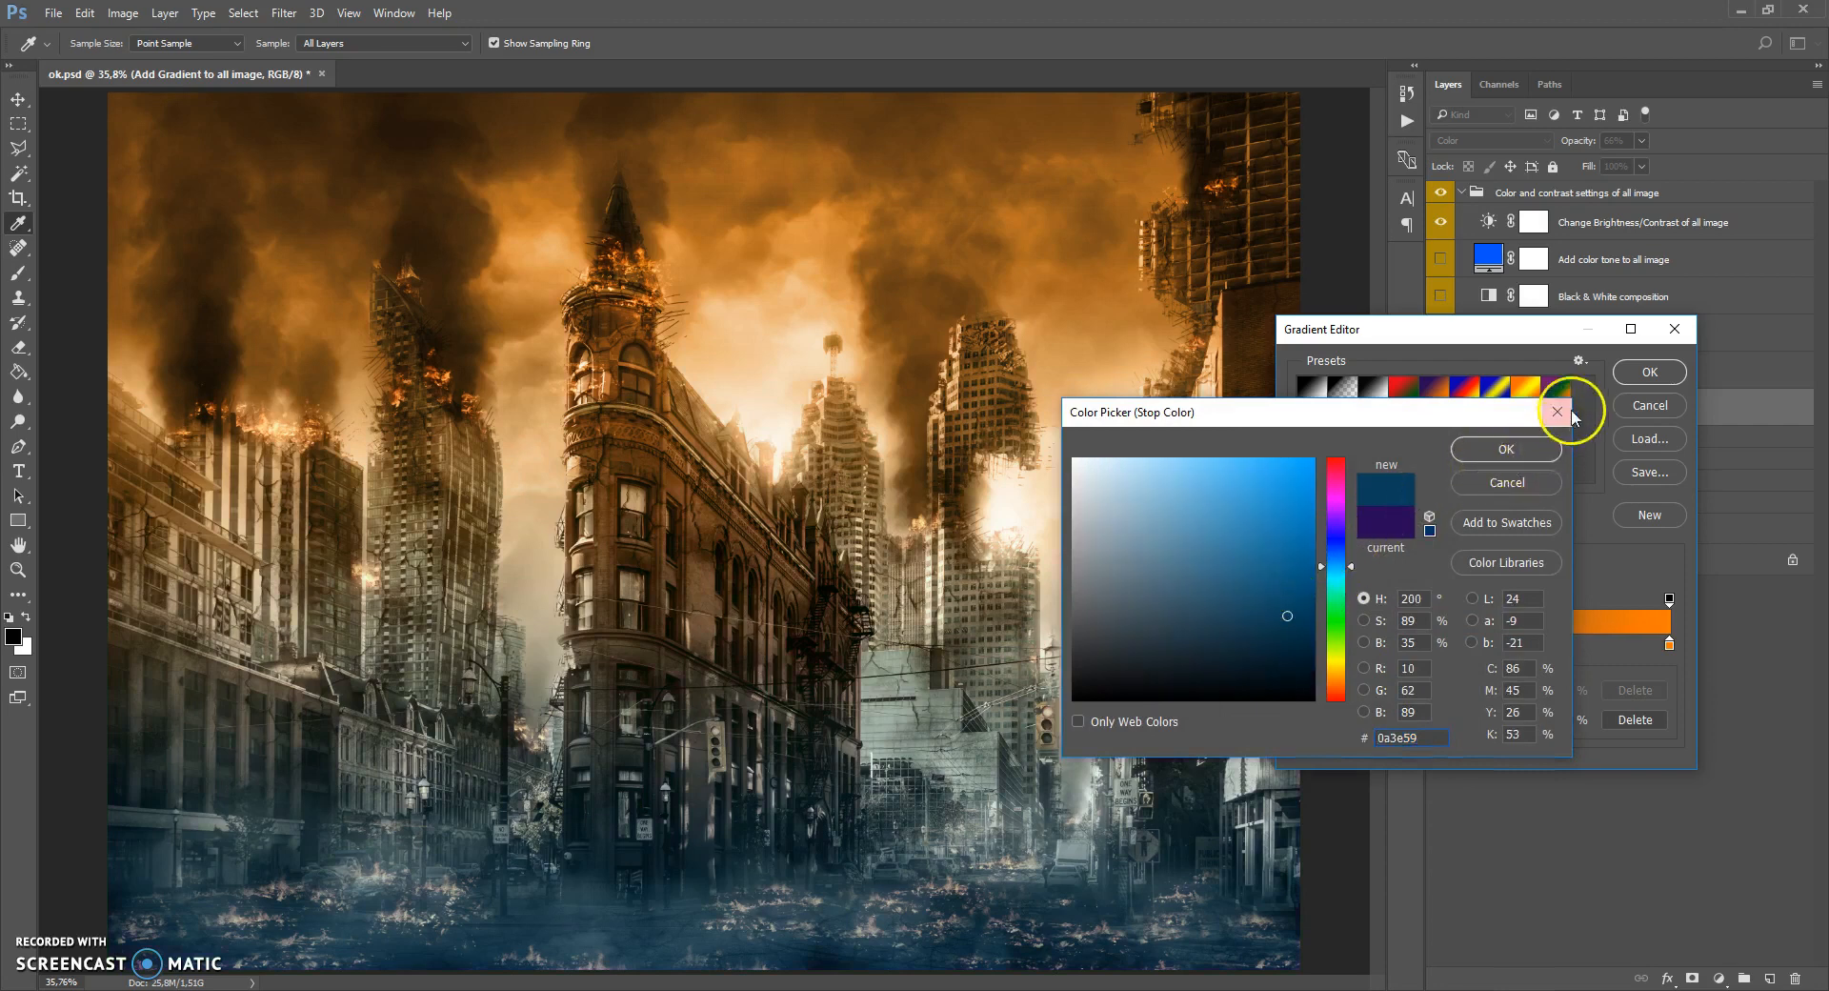
left_click(1506, 448)
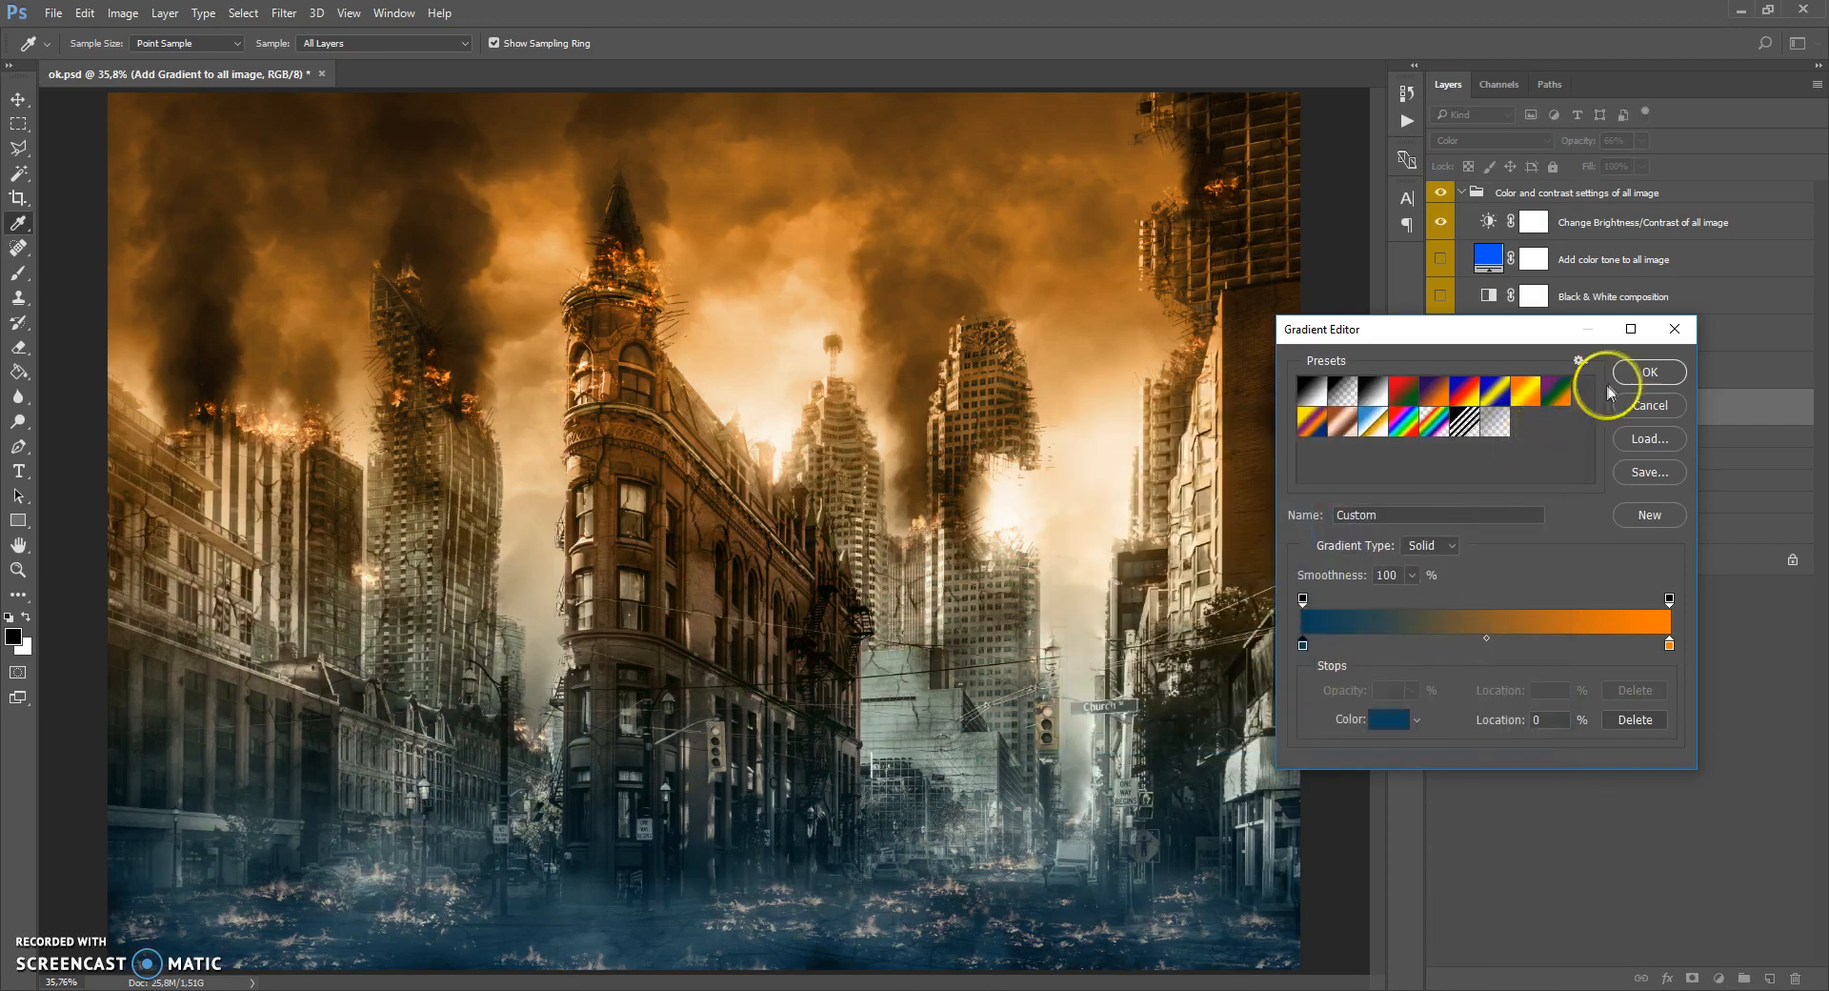
Try blue and other hues for the gradient's end colour, set it to ffb400, apply the gradient and hide the layer.
double_click(1669, 647)
left_click(1327, 530)
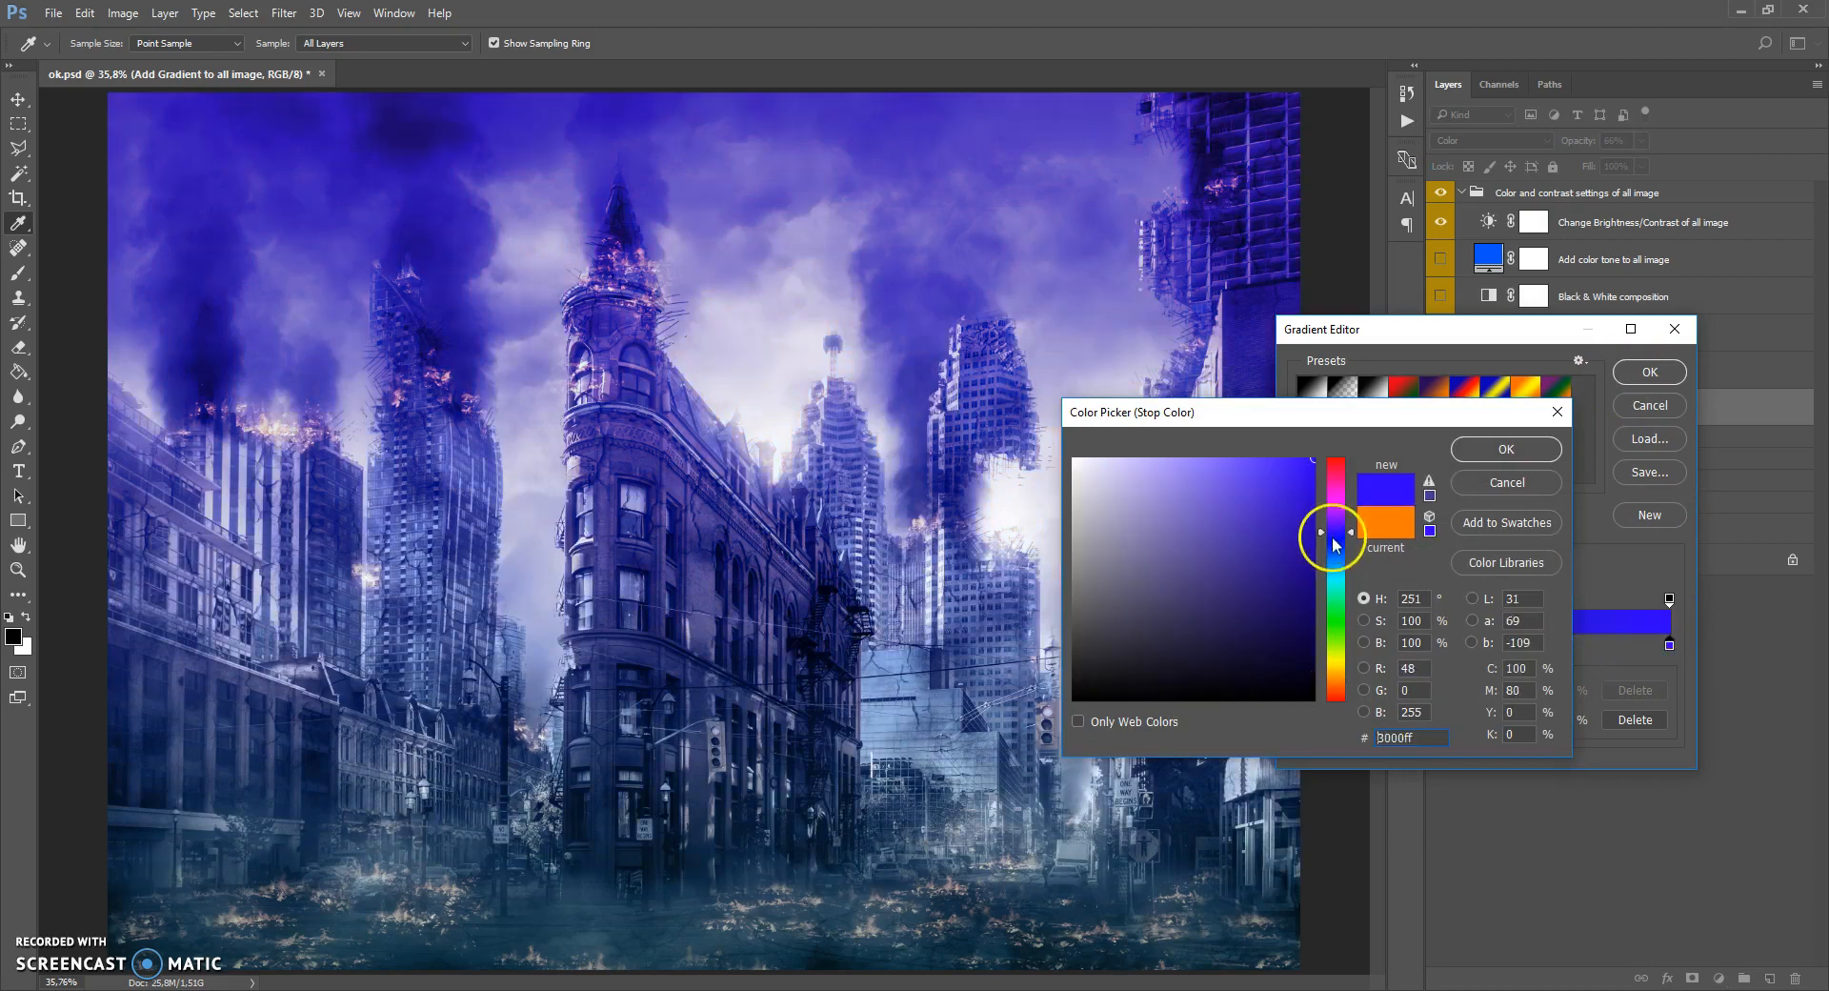
left_click(1338, 579)
left_click_drag(1339, 583, 1337, 672)
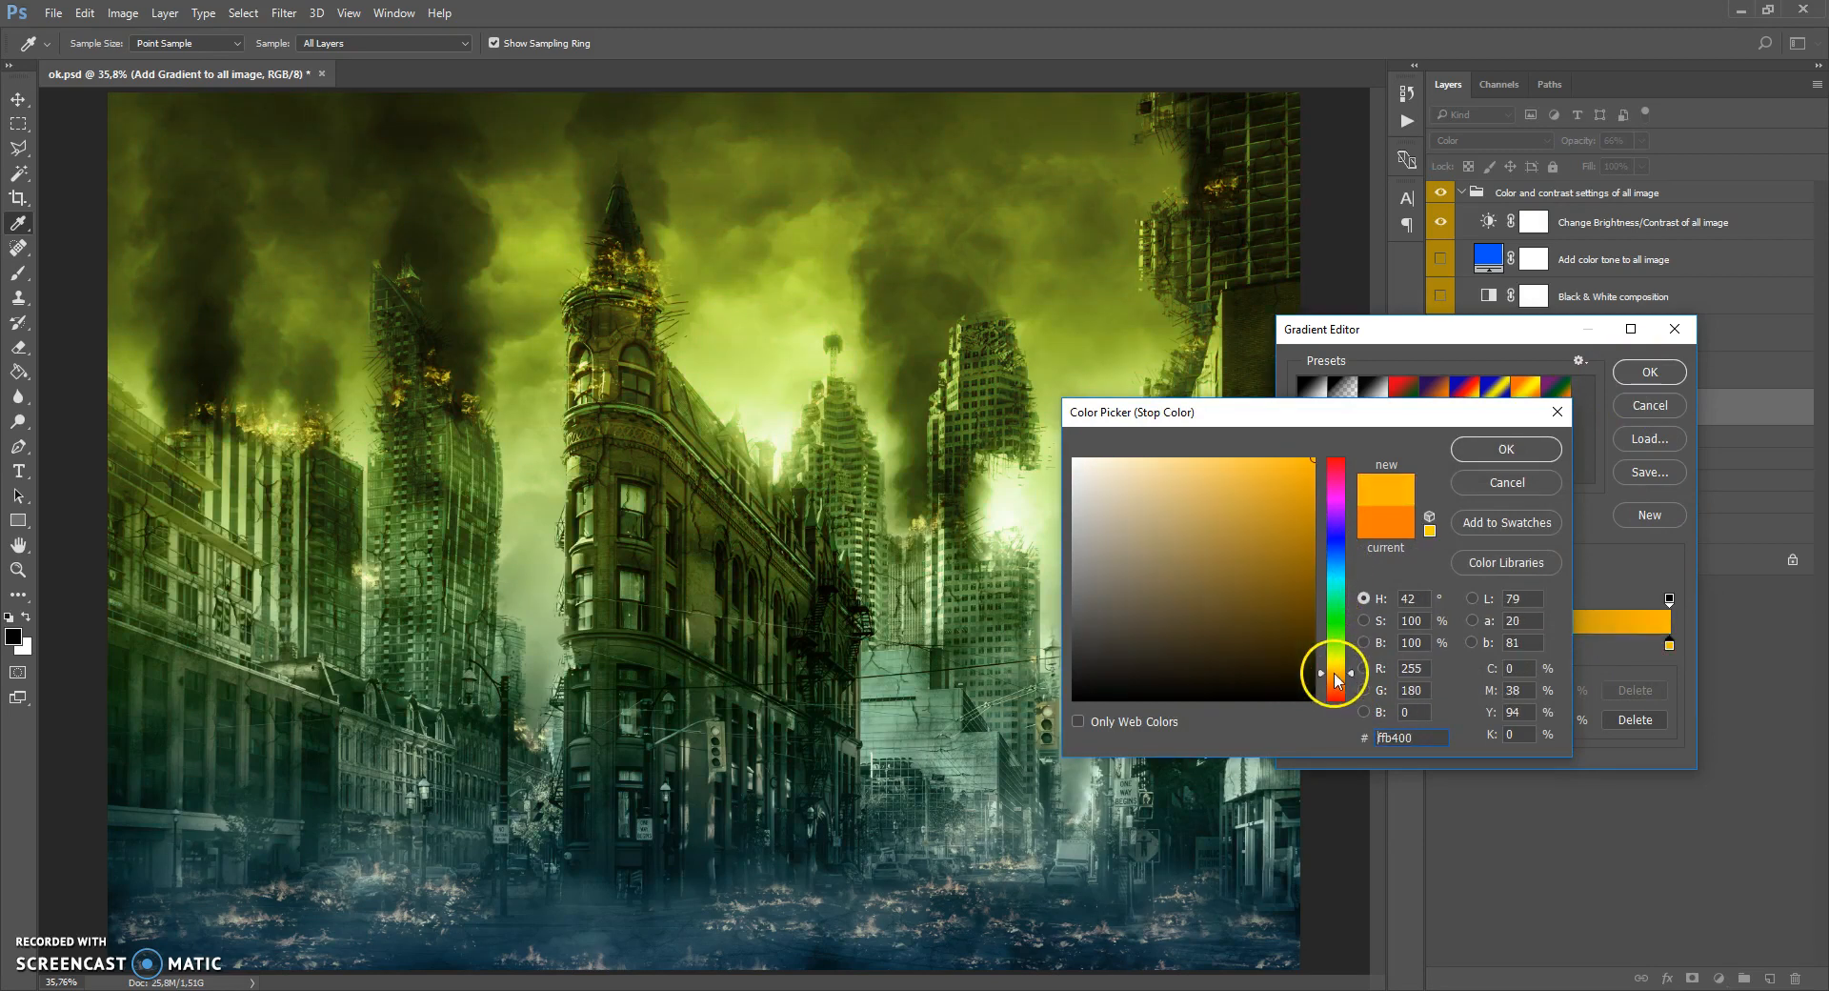
left_click(1503, 446)
left_click(1650, 371)
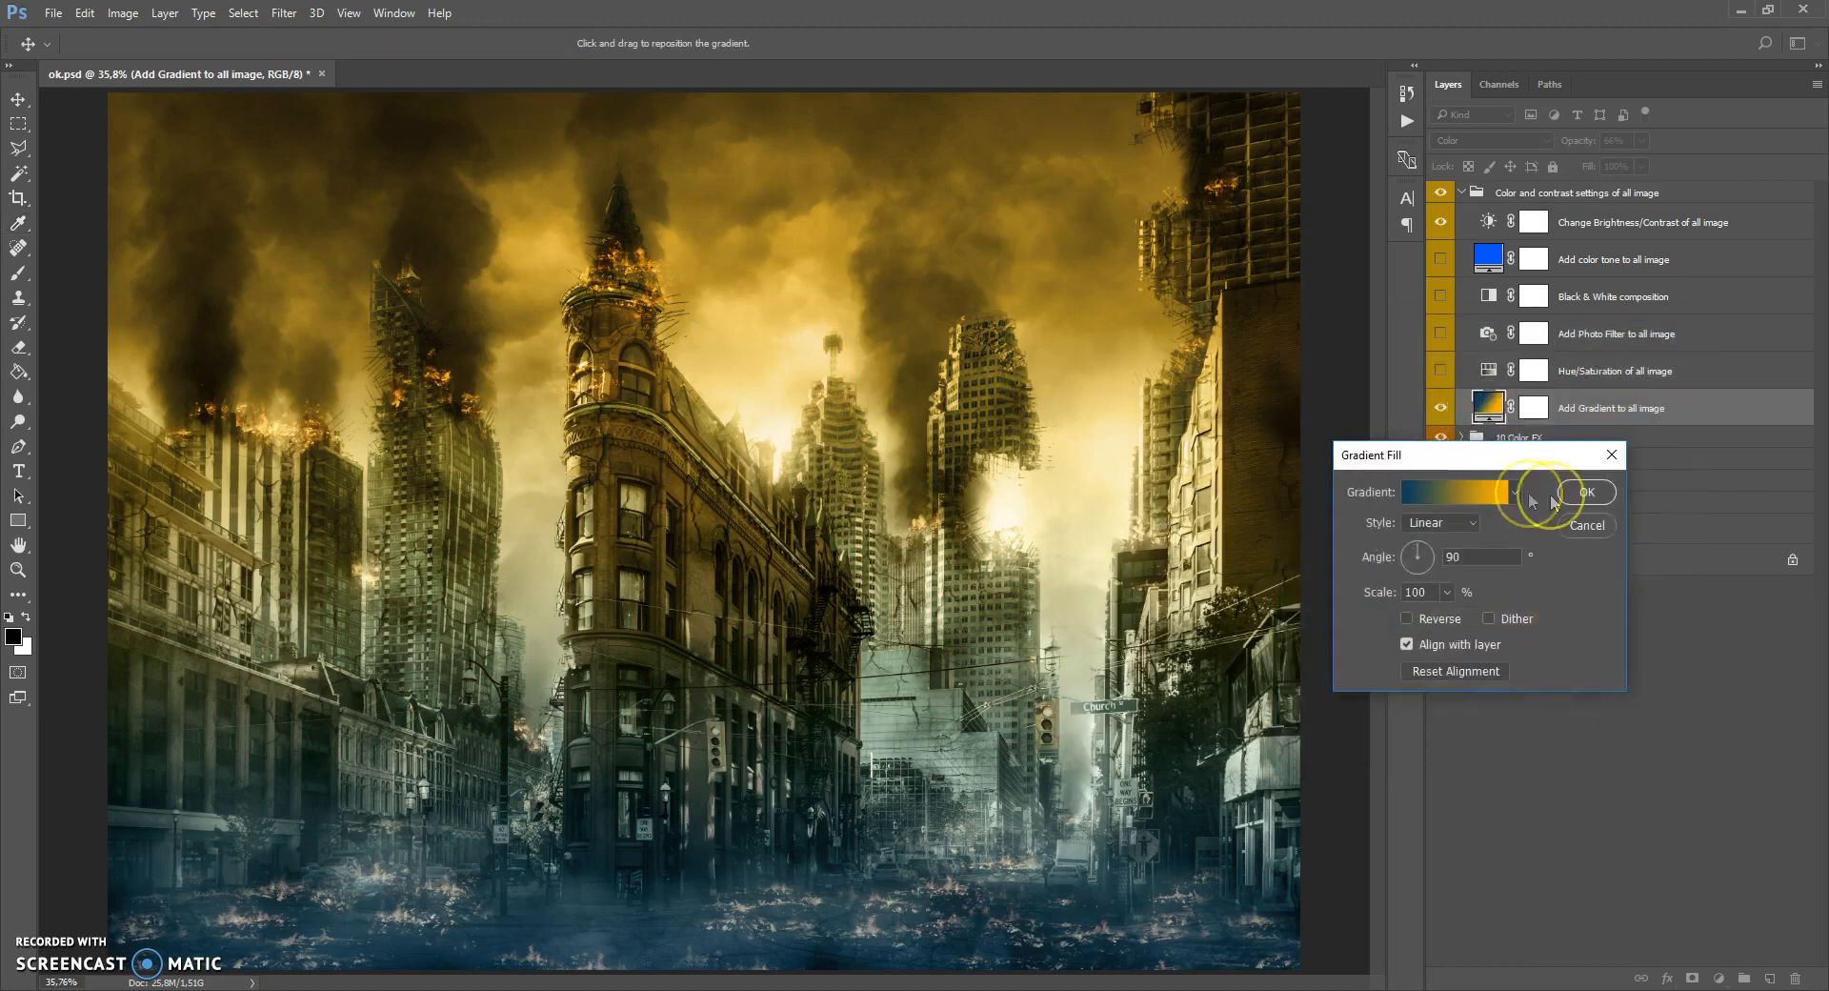
left_click(1581, 487)
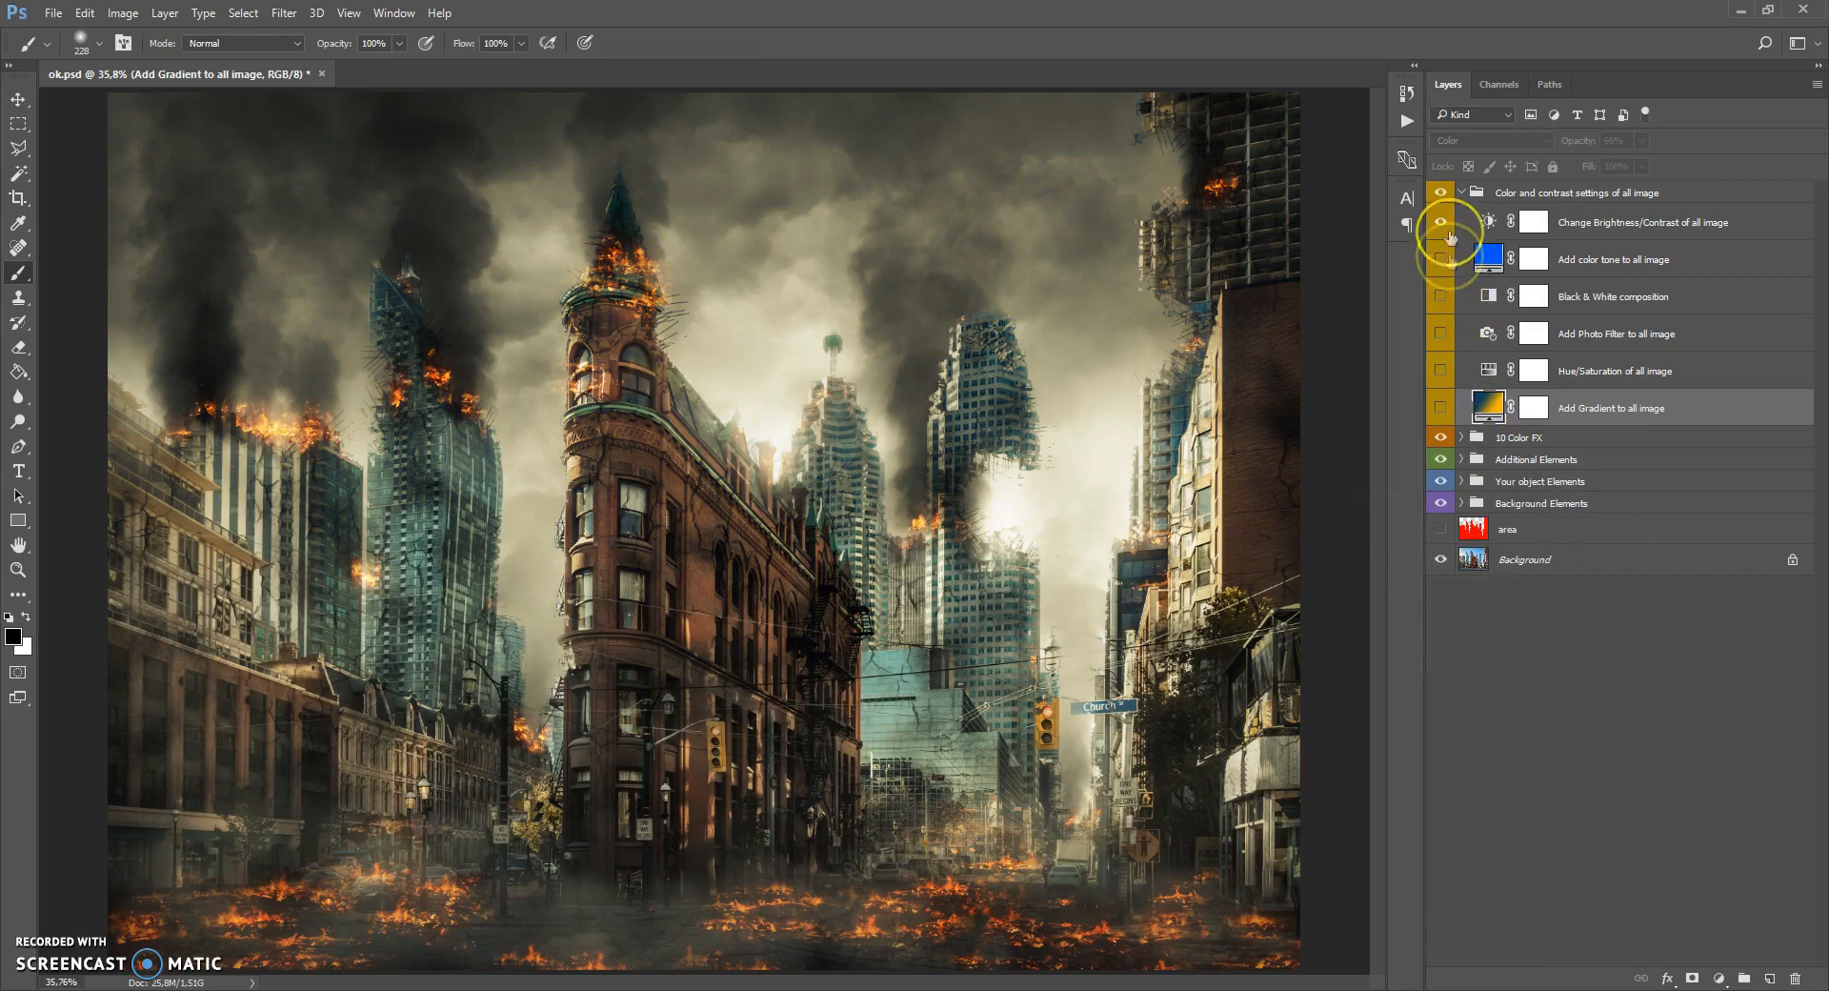
Collapse the color and contrast group and combine all five effect groups, down to Background Elements, into one group.
left_click(1462, 192)
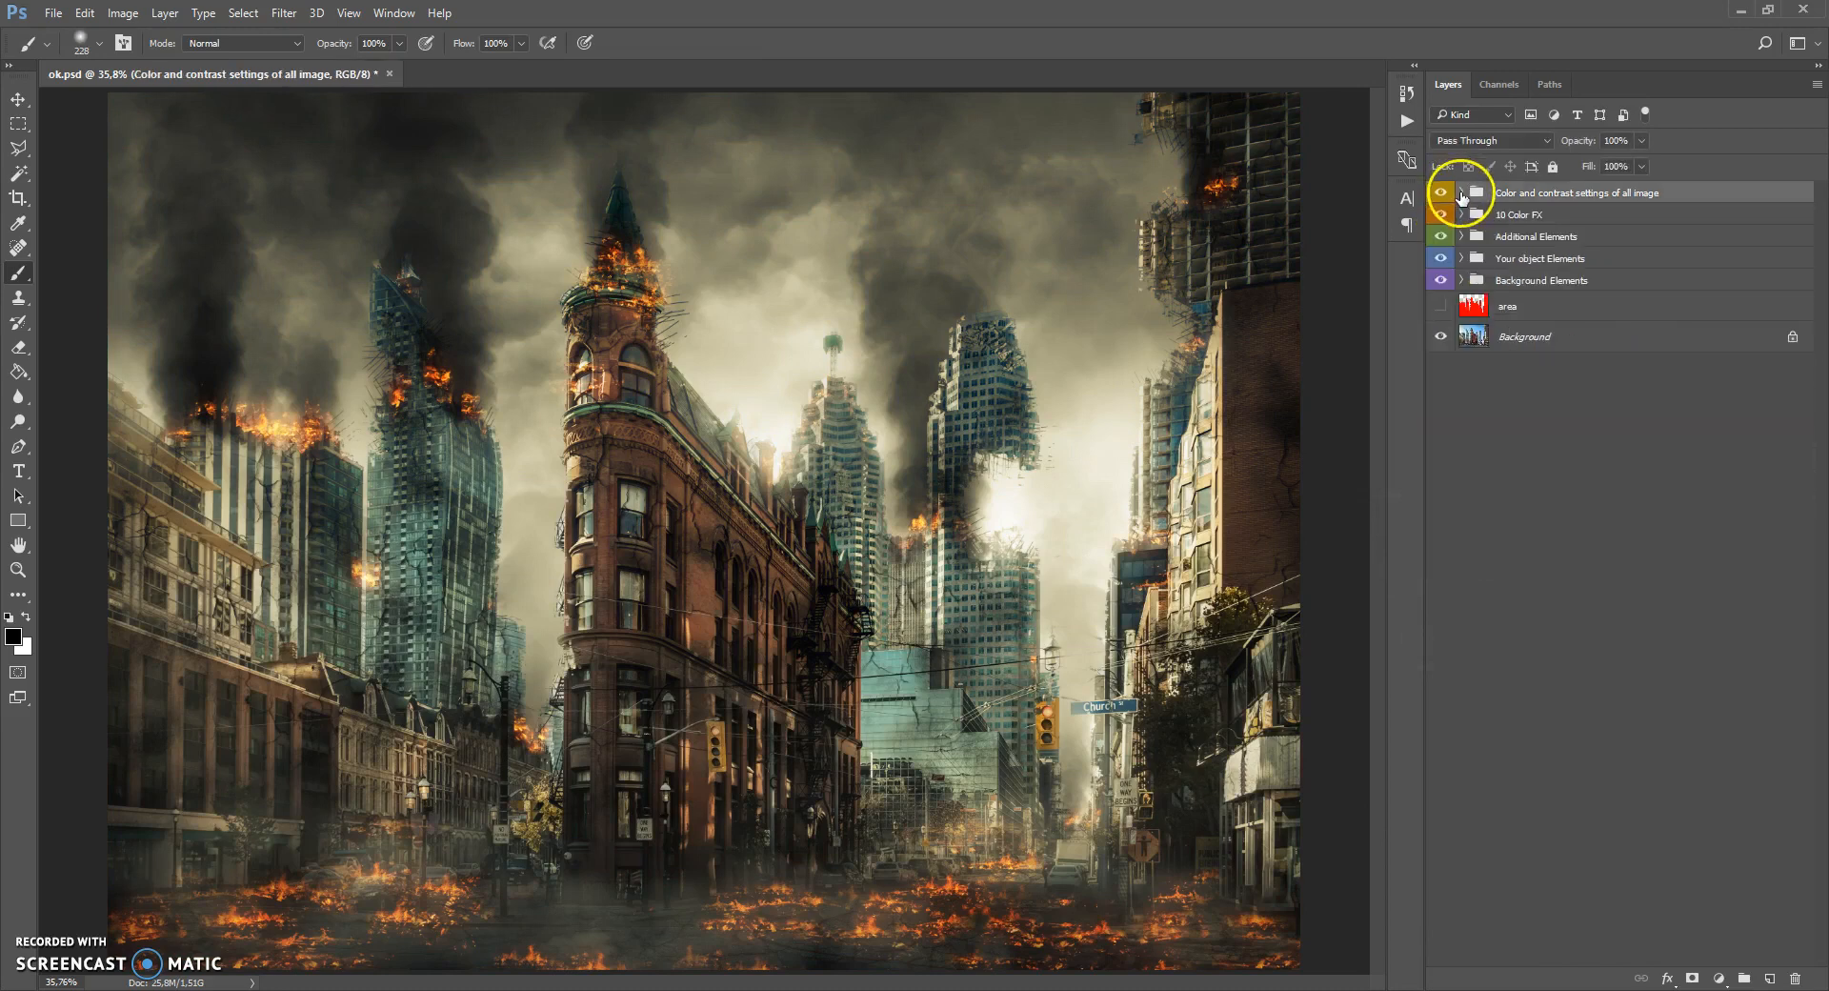
left_click(1478, 284, "shift")
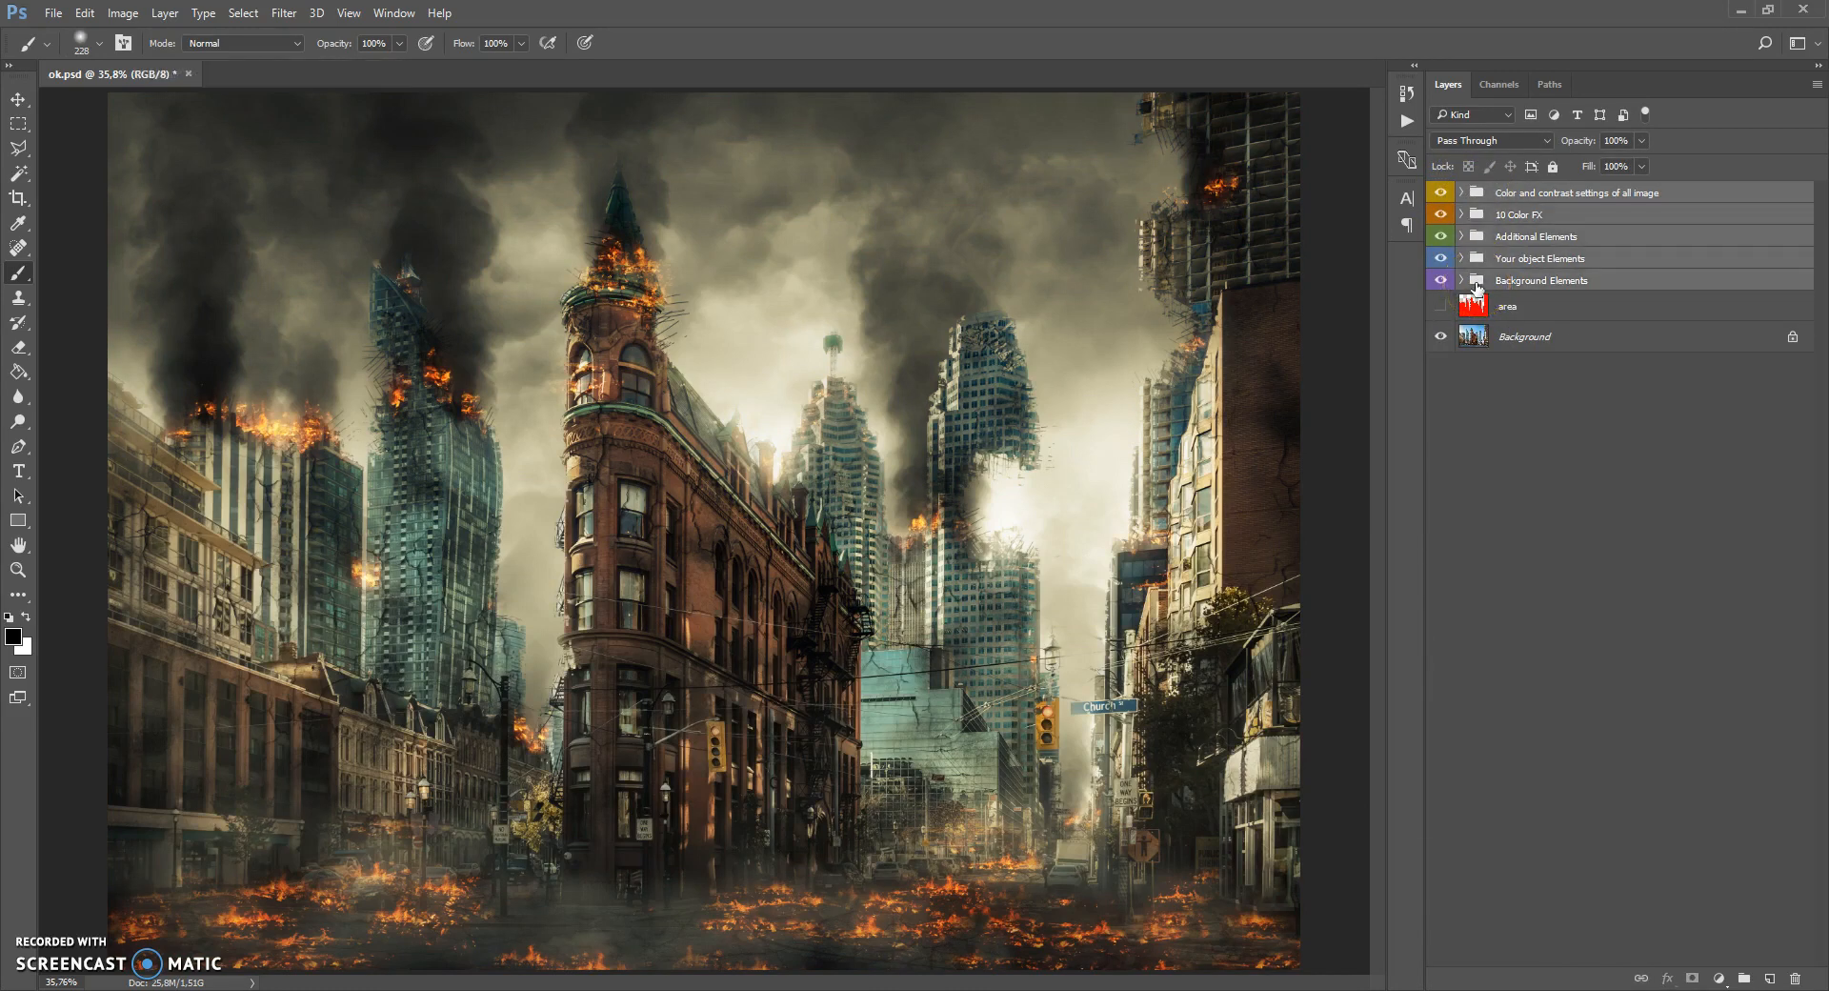
key("ctrl+g")
Compare the whole city image with and without the combined effects group.
left_click(1440, 192)
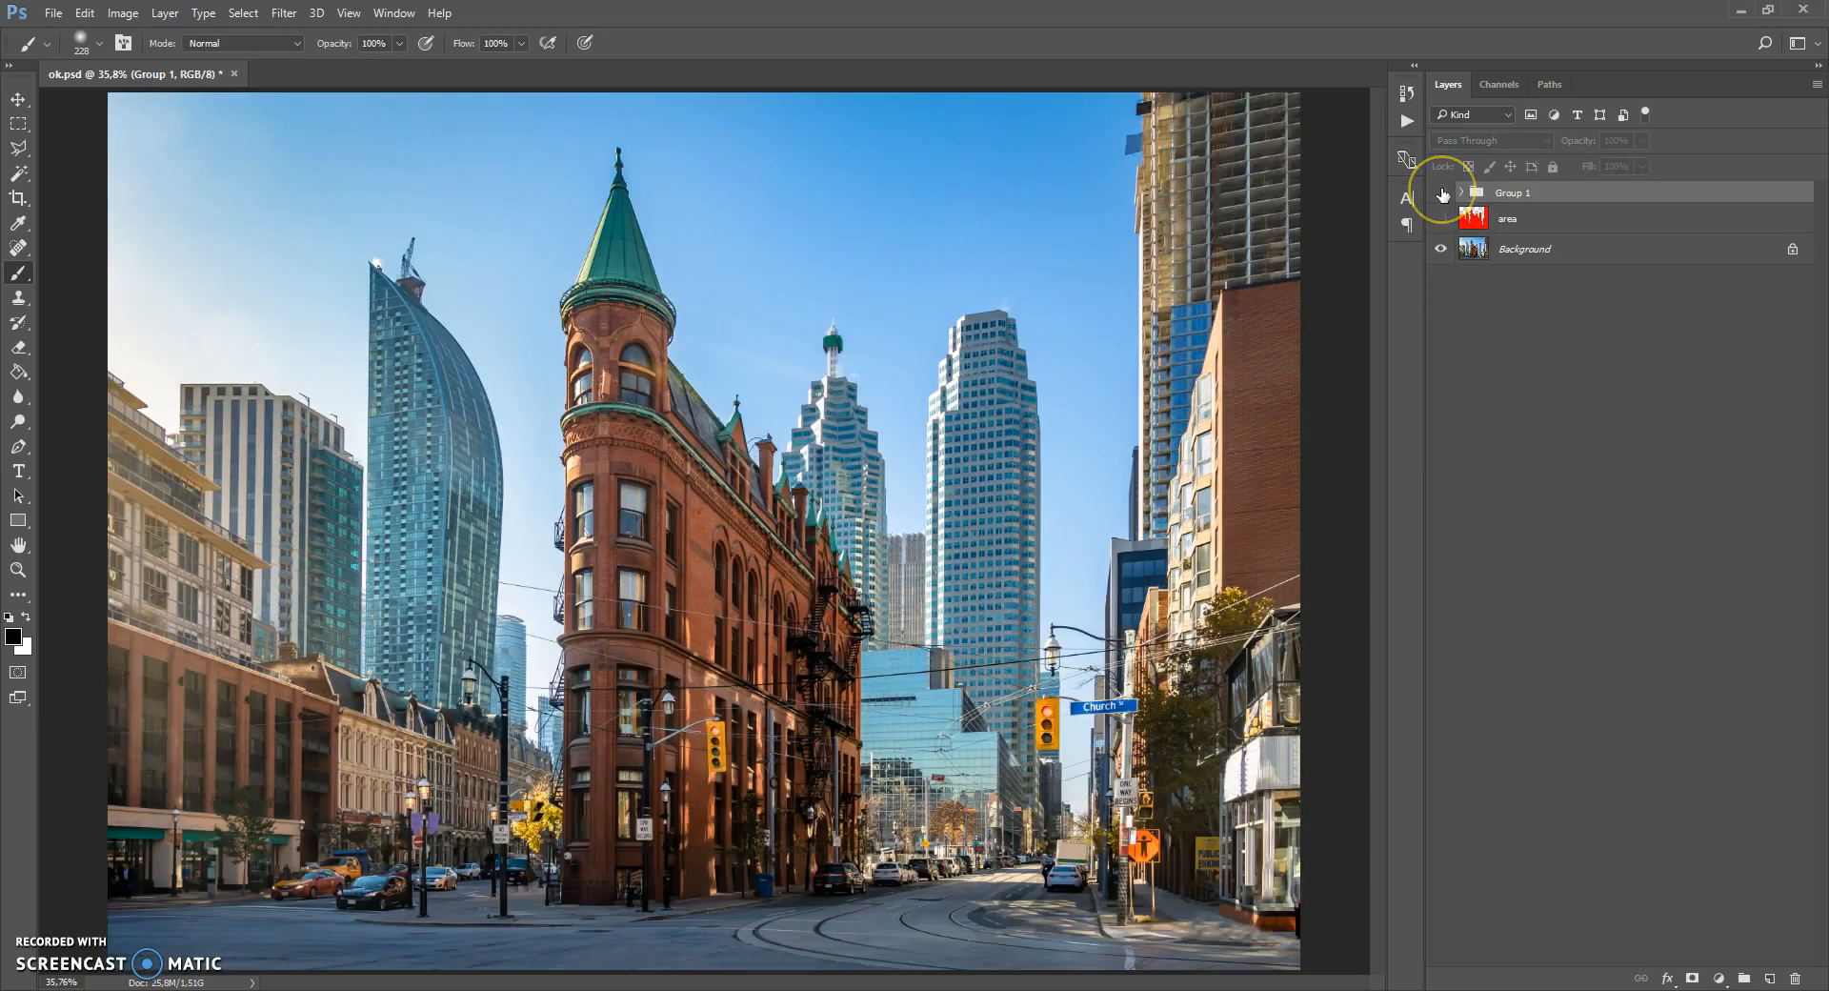
left_click(1441, 192)
left_click(1441, 193)
left_click(1441, 193)
Compare the original and the effect close up on the tower and again on the whole image, leaving the combined group visible.
scroll(551, 250, "up", 5)
scroll(563, 225, "up", 3)
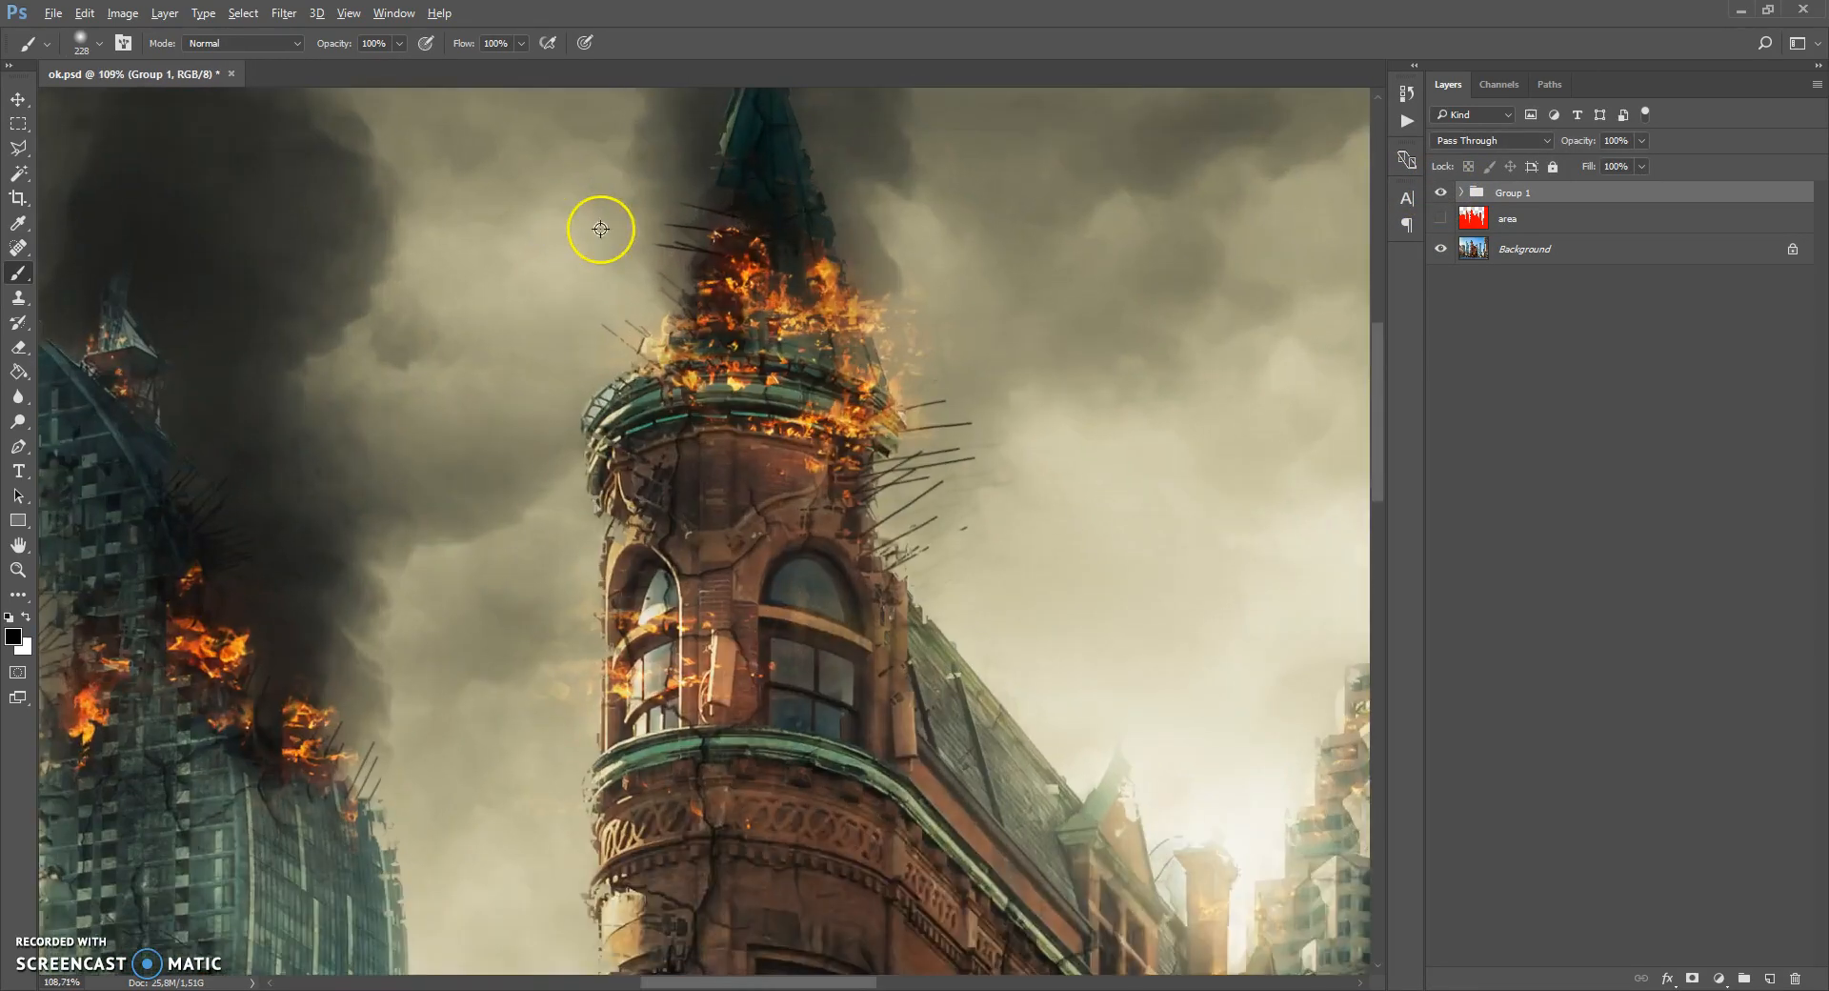
left_click(1442, 194)
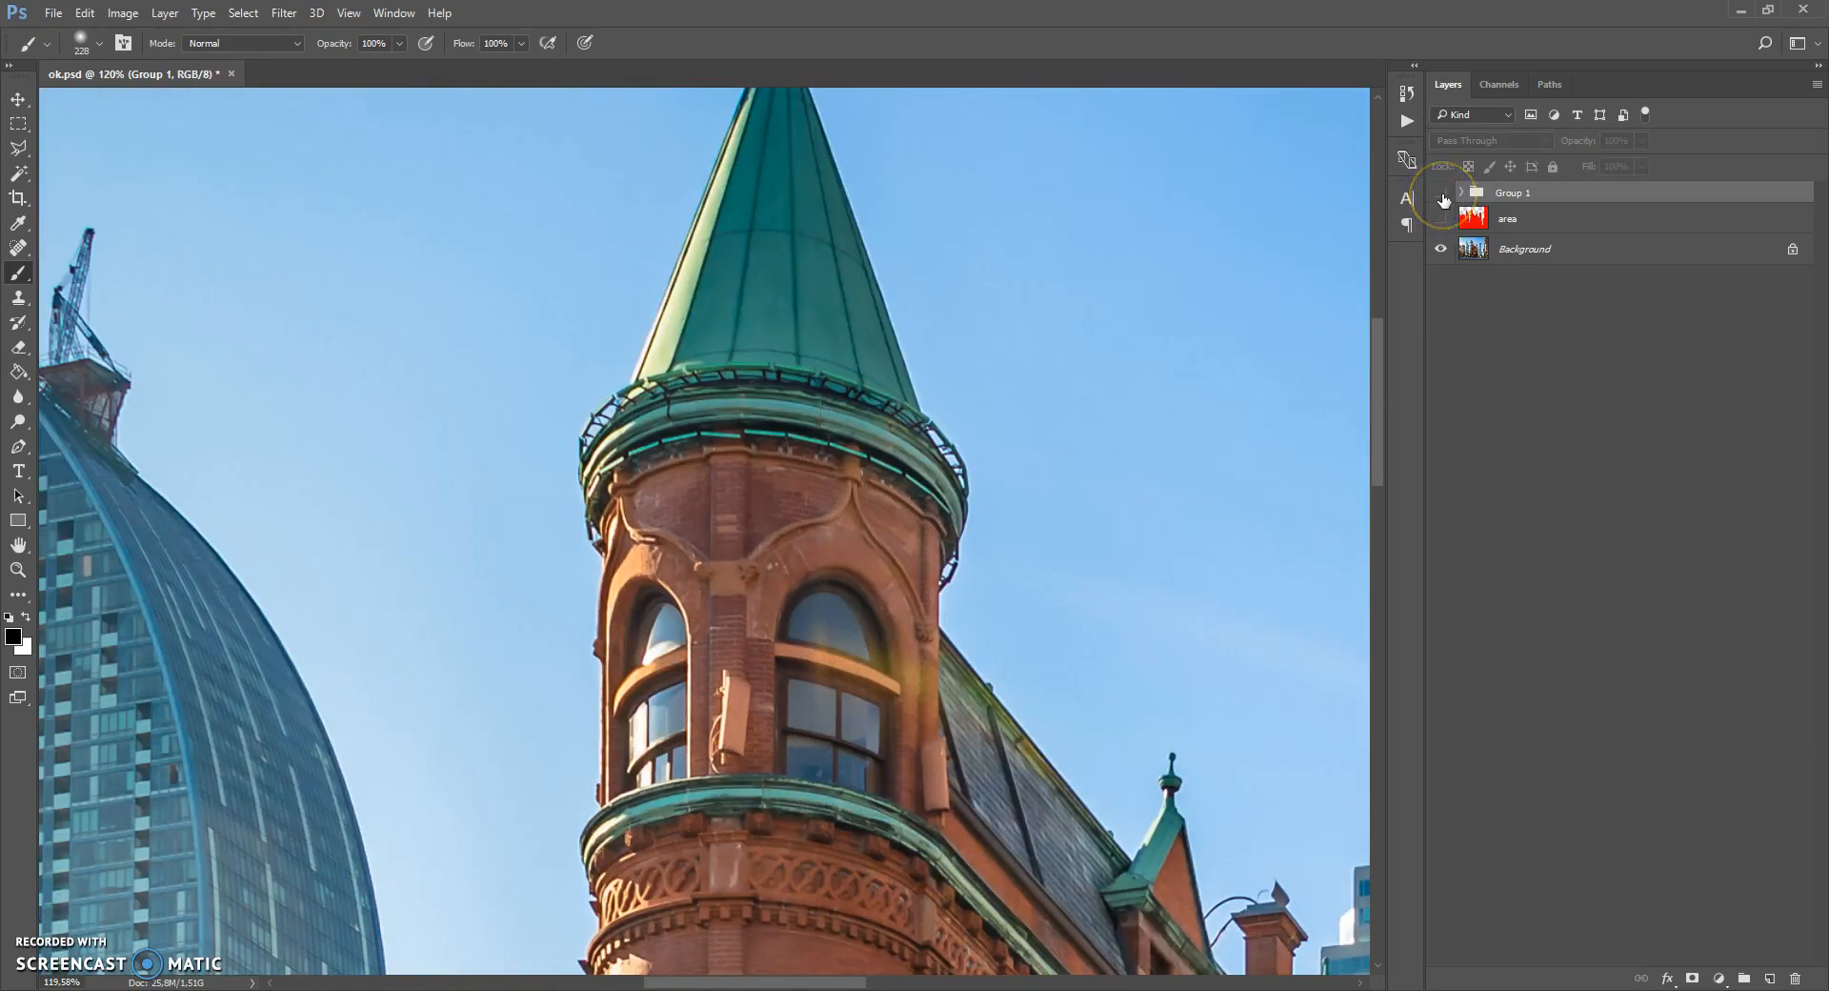
left_click(1443, 197)
left_click(1444, 197)
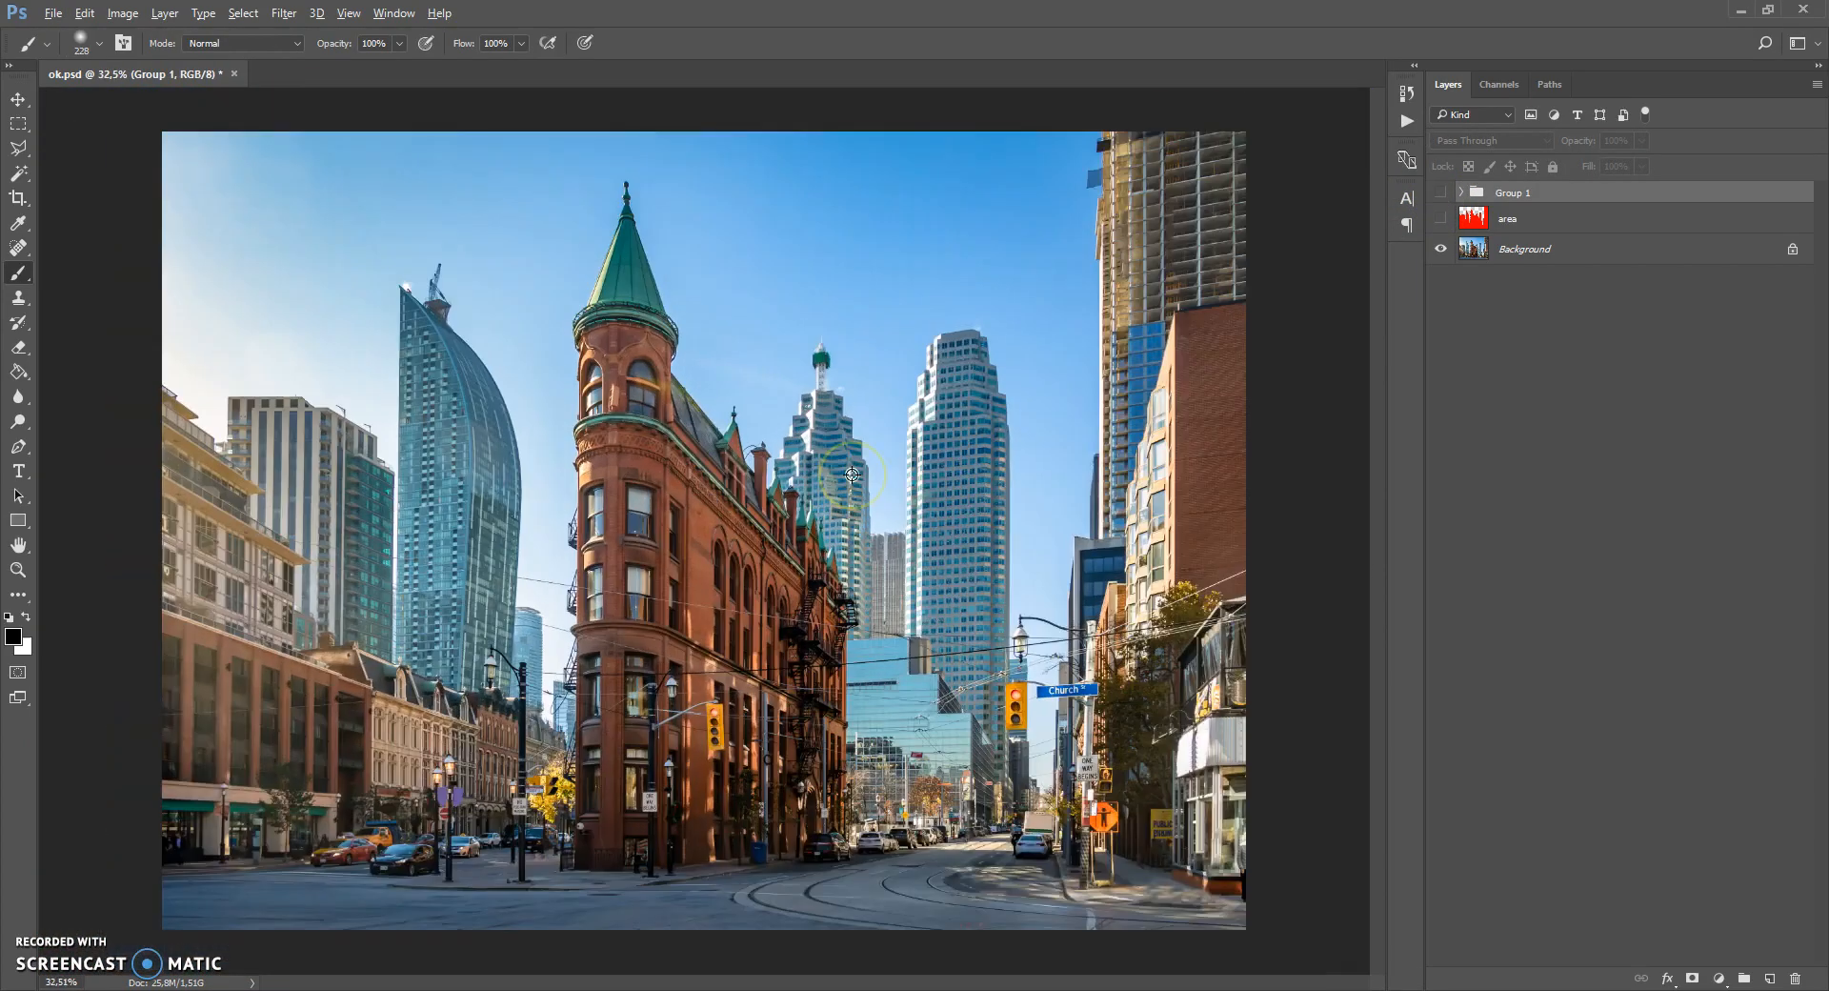
key("ctrl+0")
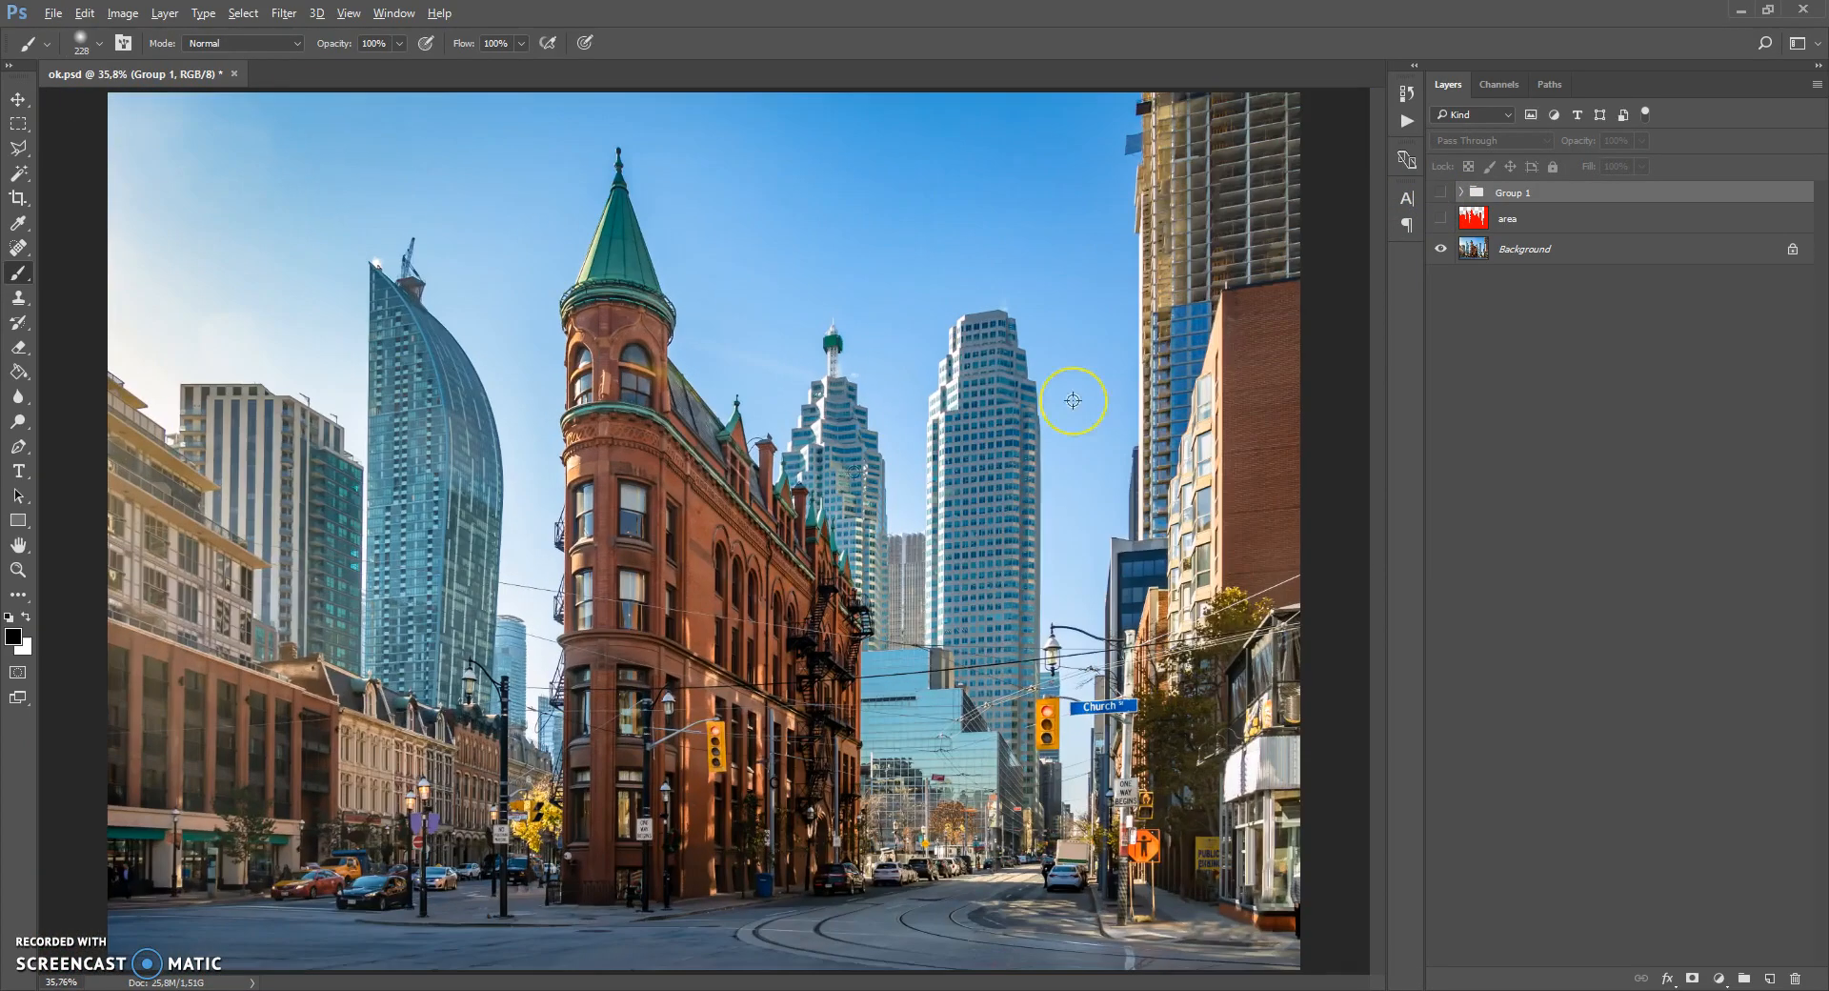
left_click(1442, 195)
left_click(1442, 195)
left_click(1441, 195)
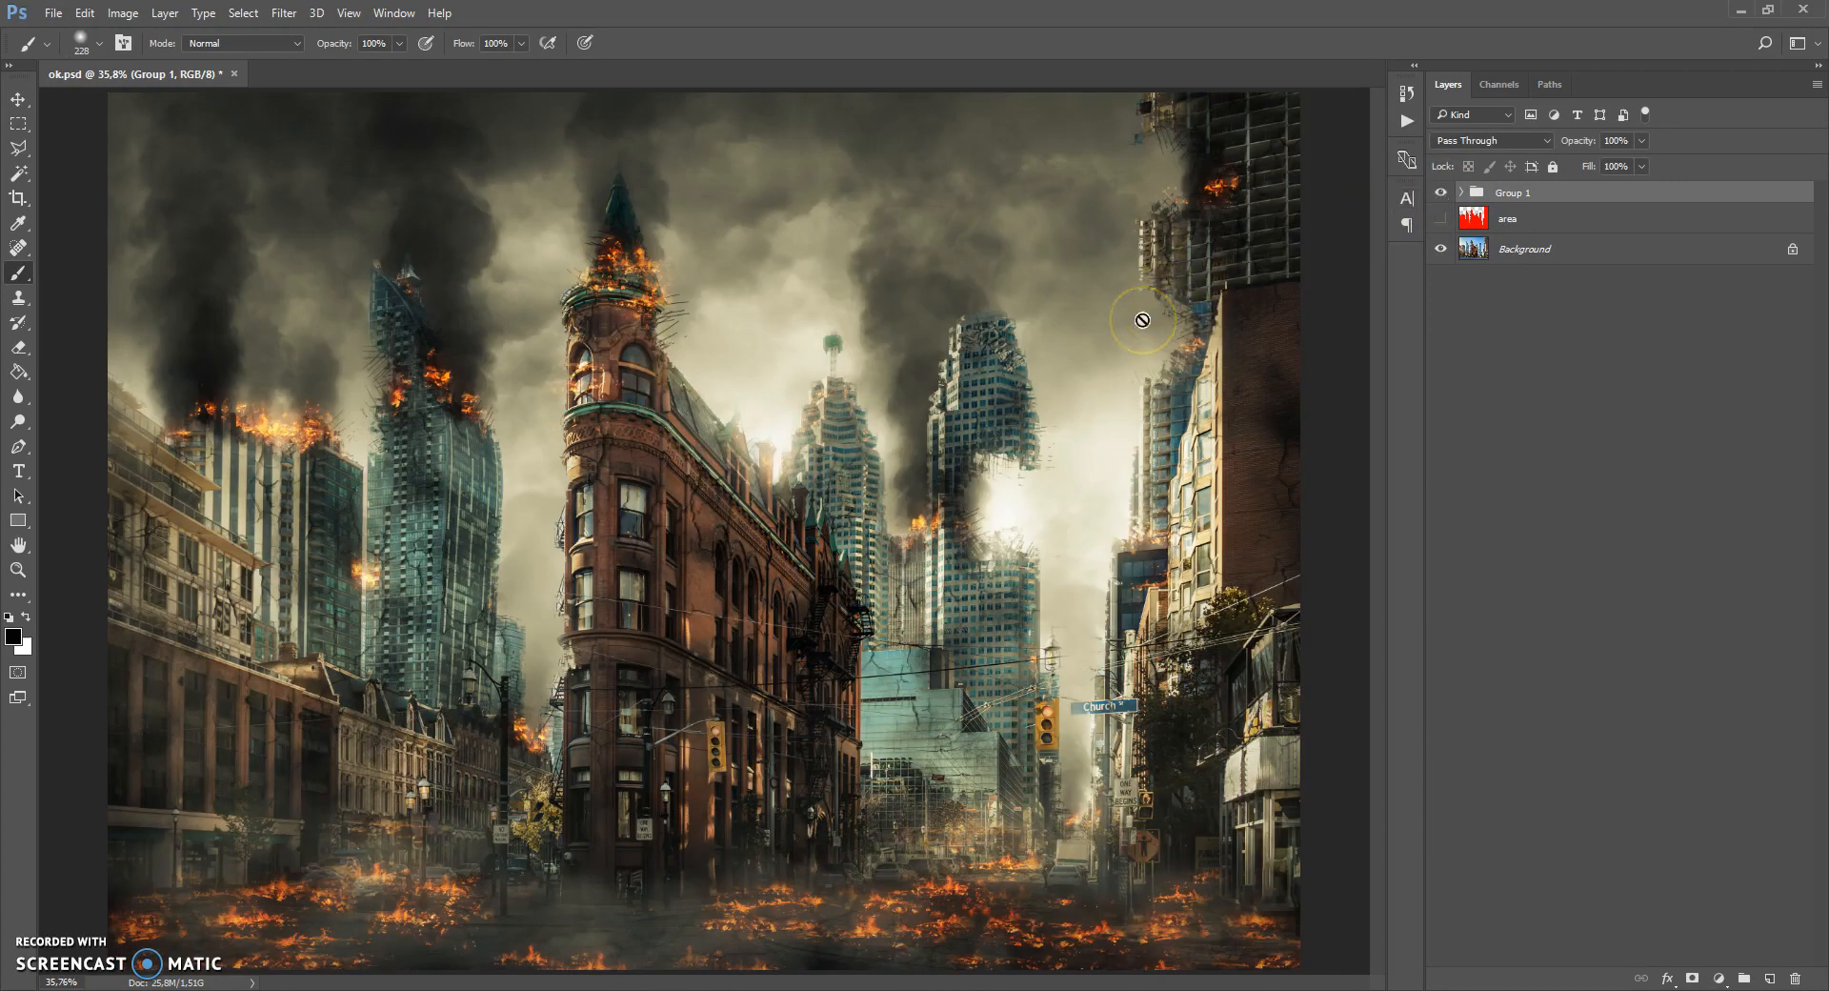